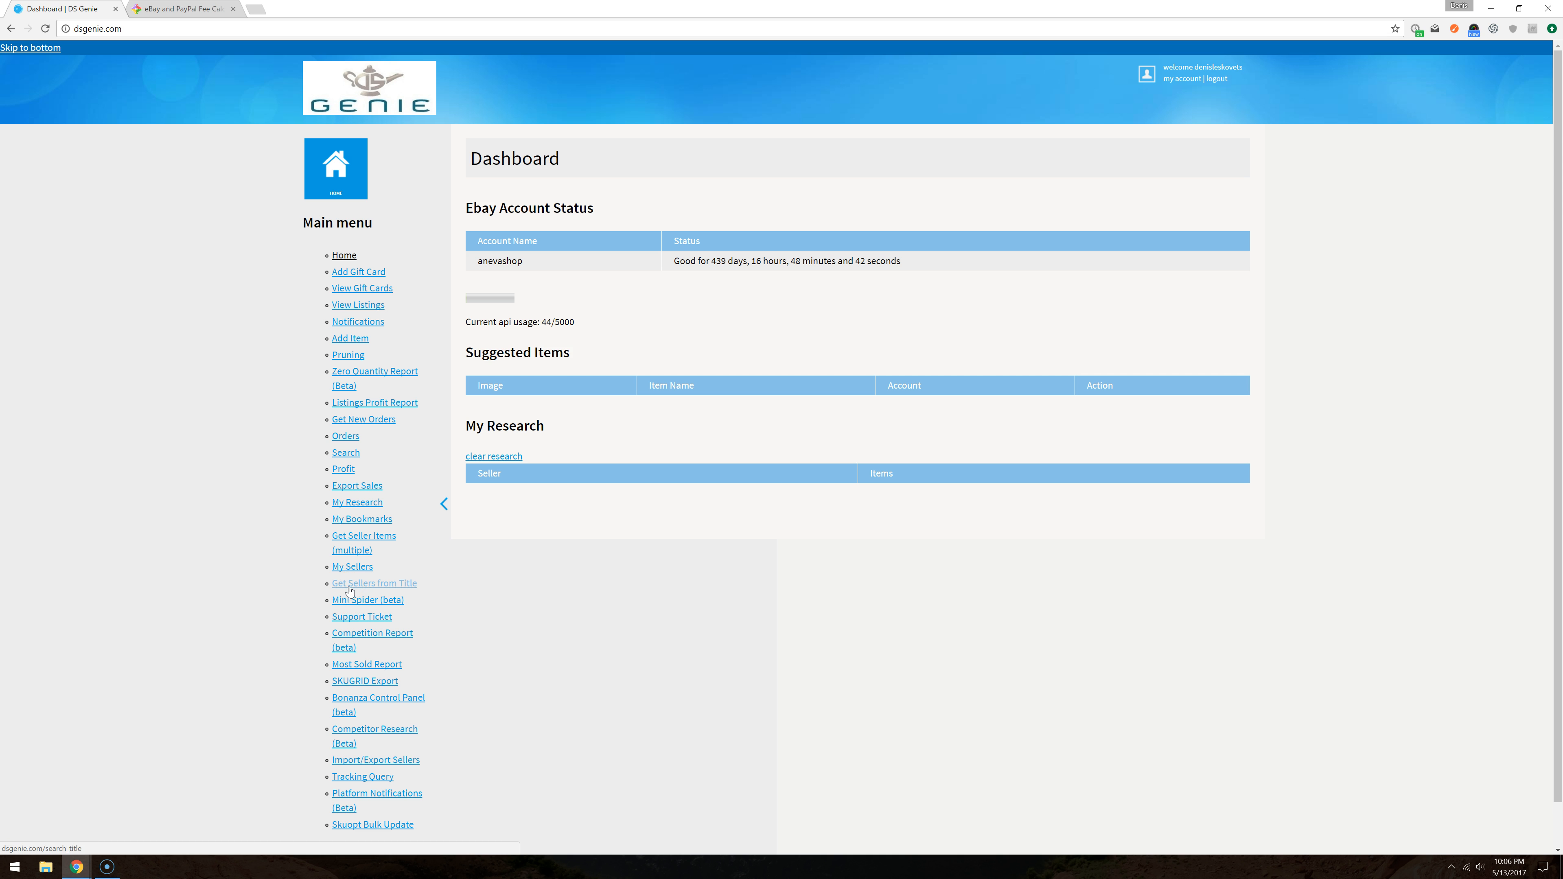
# Step: Open the My Sellers page
pyautogui.click(347, 574)
pyautogui.click(353, 546)
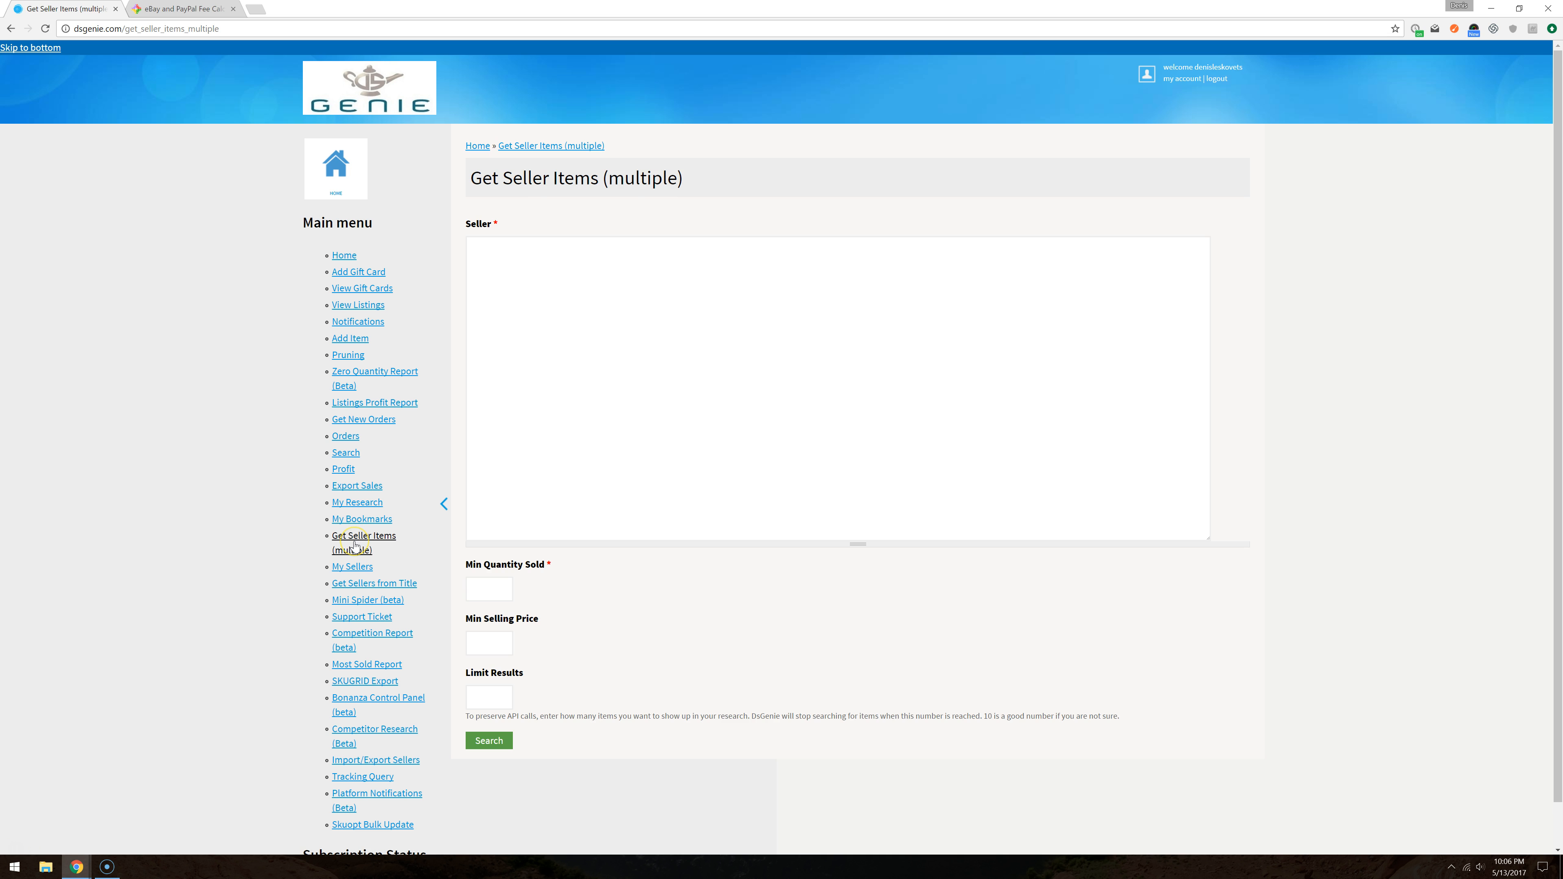
pyautogui.click(349, 569)
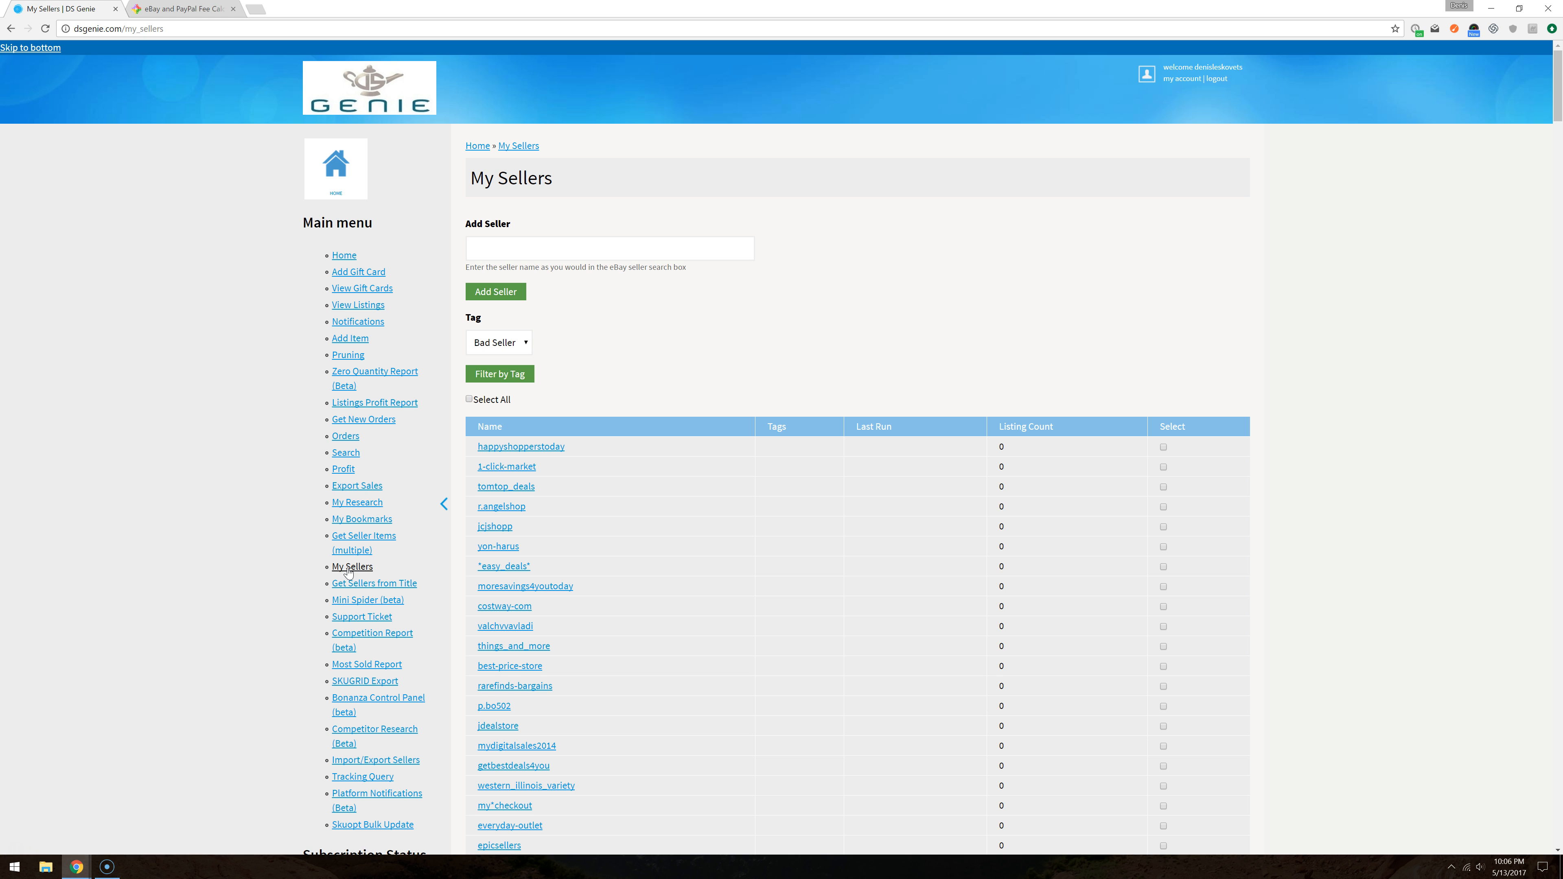
# Step: Look through the whole list of saved sellers and their listing counts, and return to its beginning
pyautogui.scroll(-12, 1231, 461)
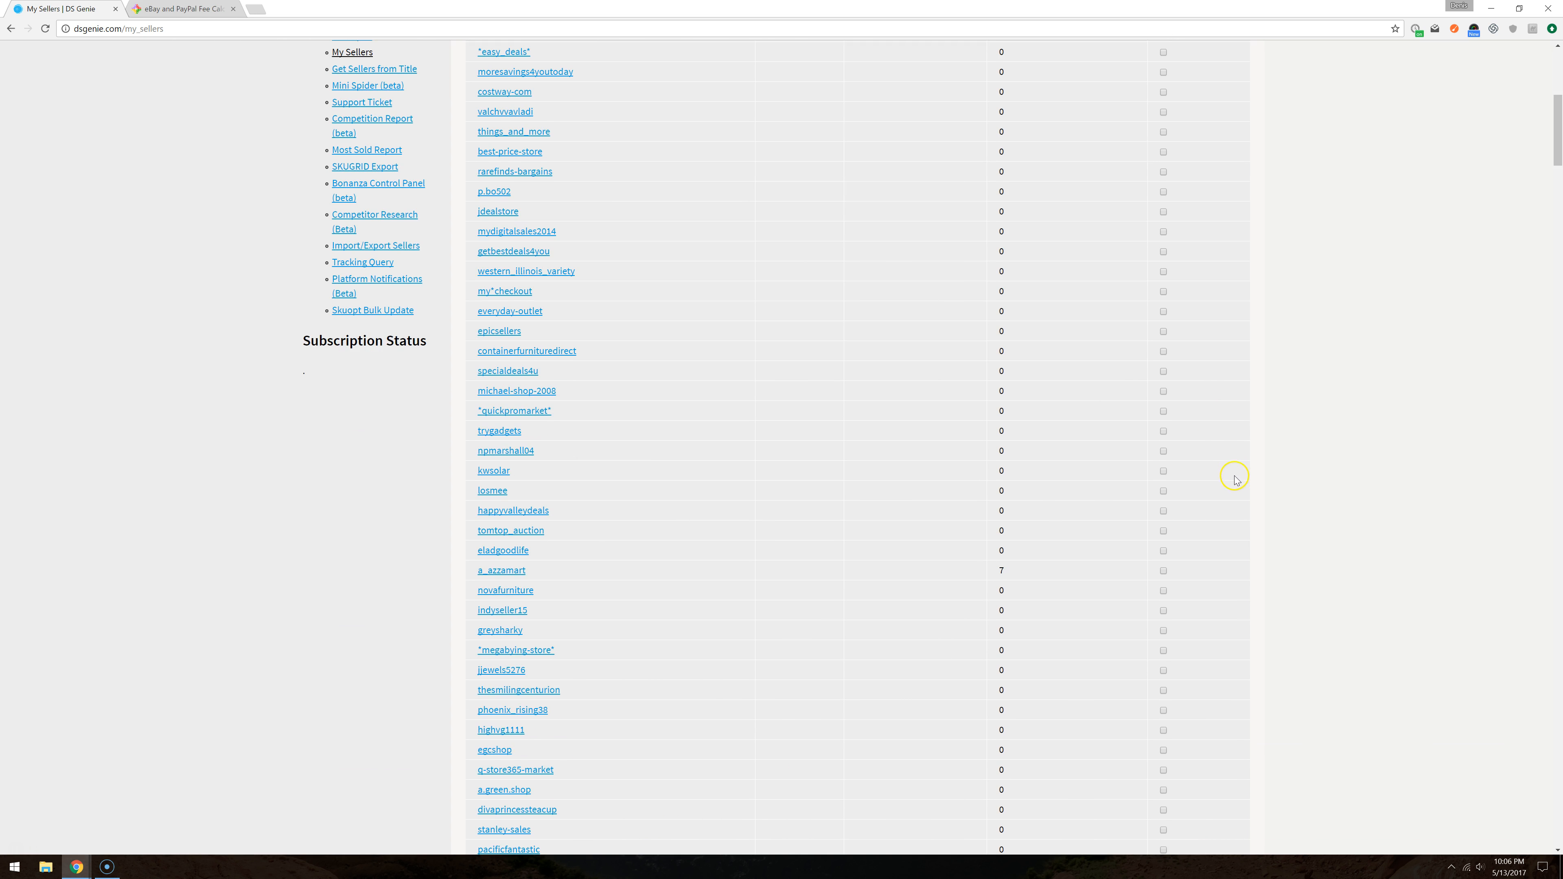
pyautogui.scroll(-20, 1216, 524)
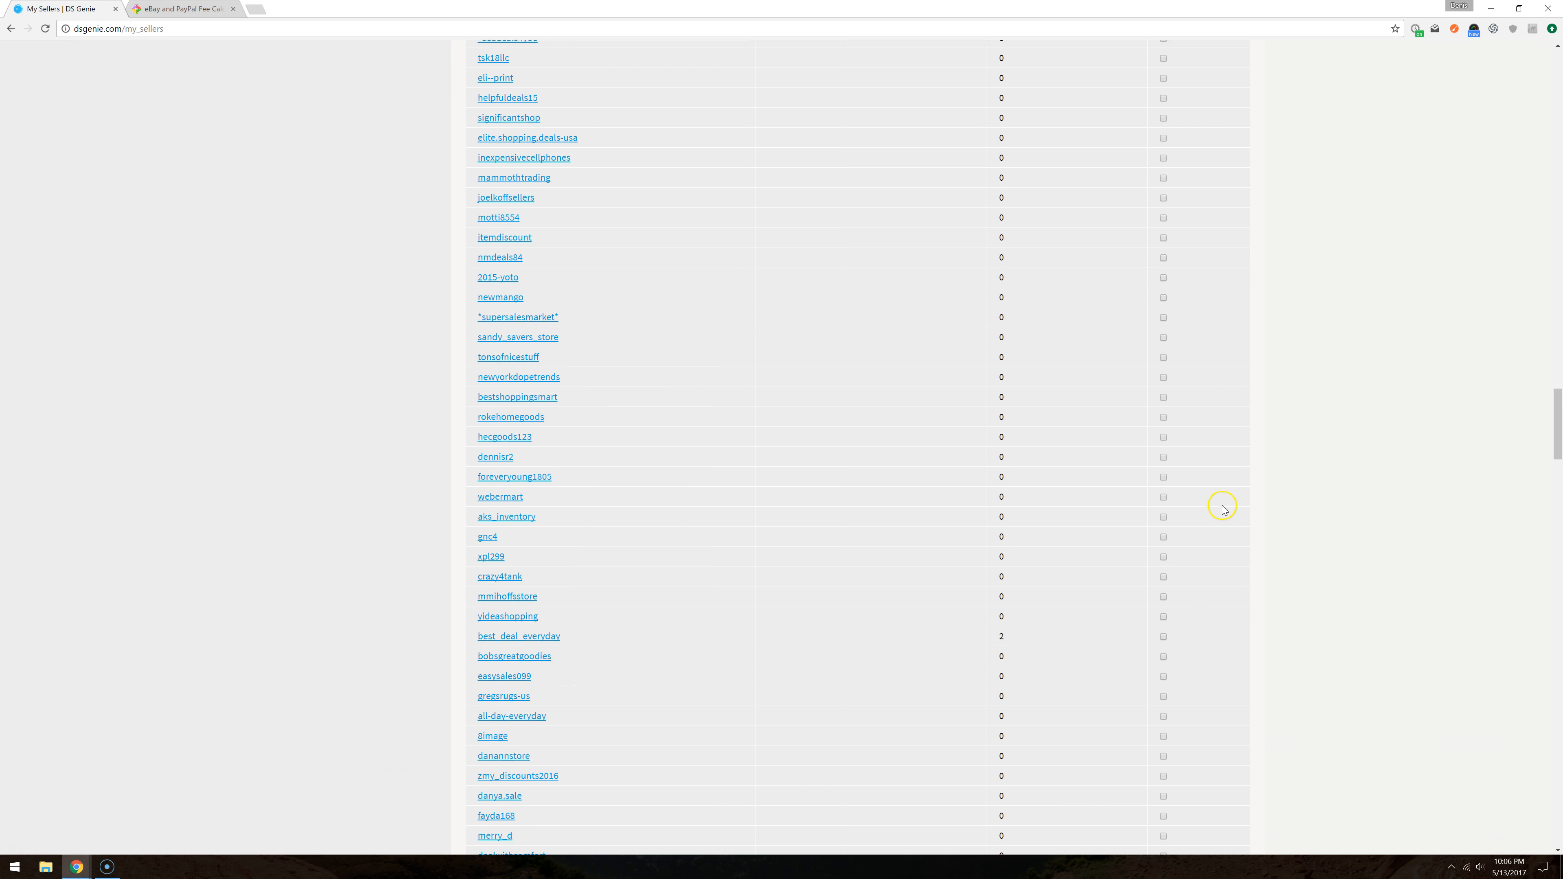
pyautogui.scroll(-20, 1206, 533)
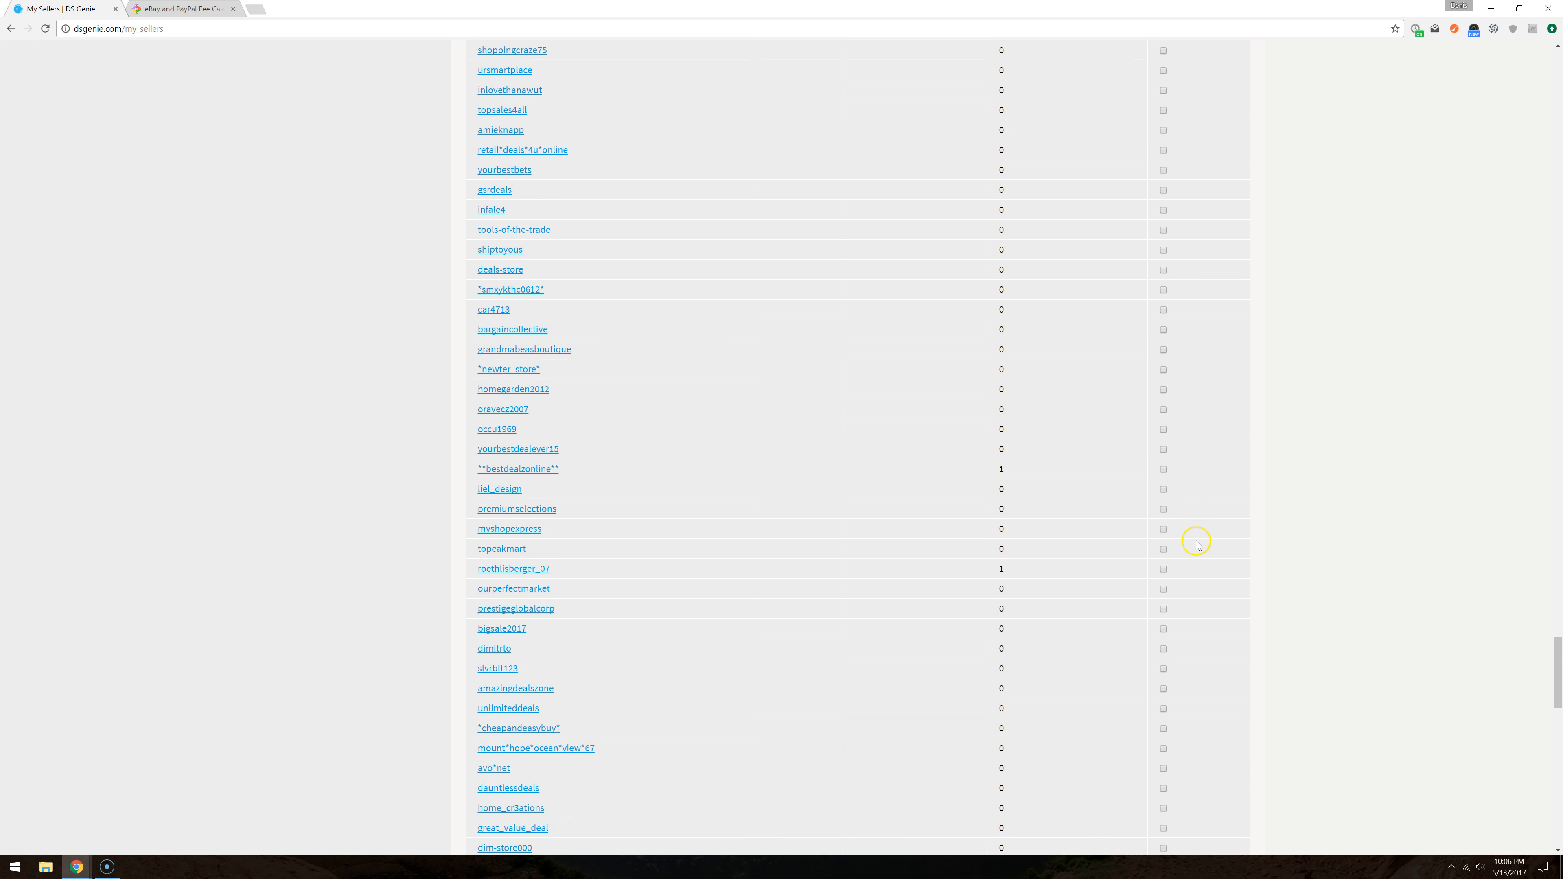
pyautogui.scroll(-10, 1199, 608)
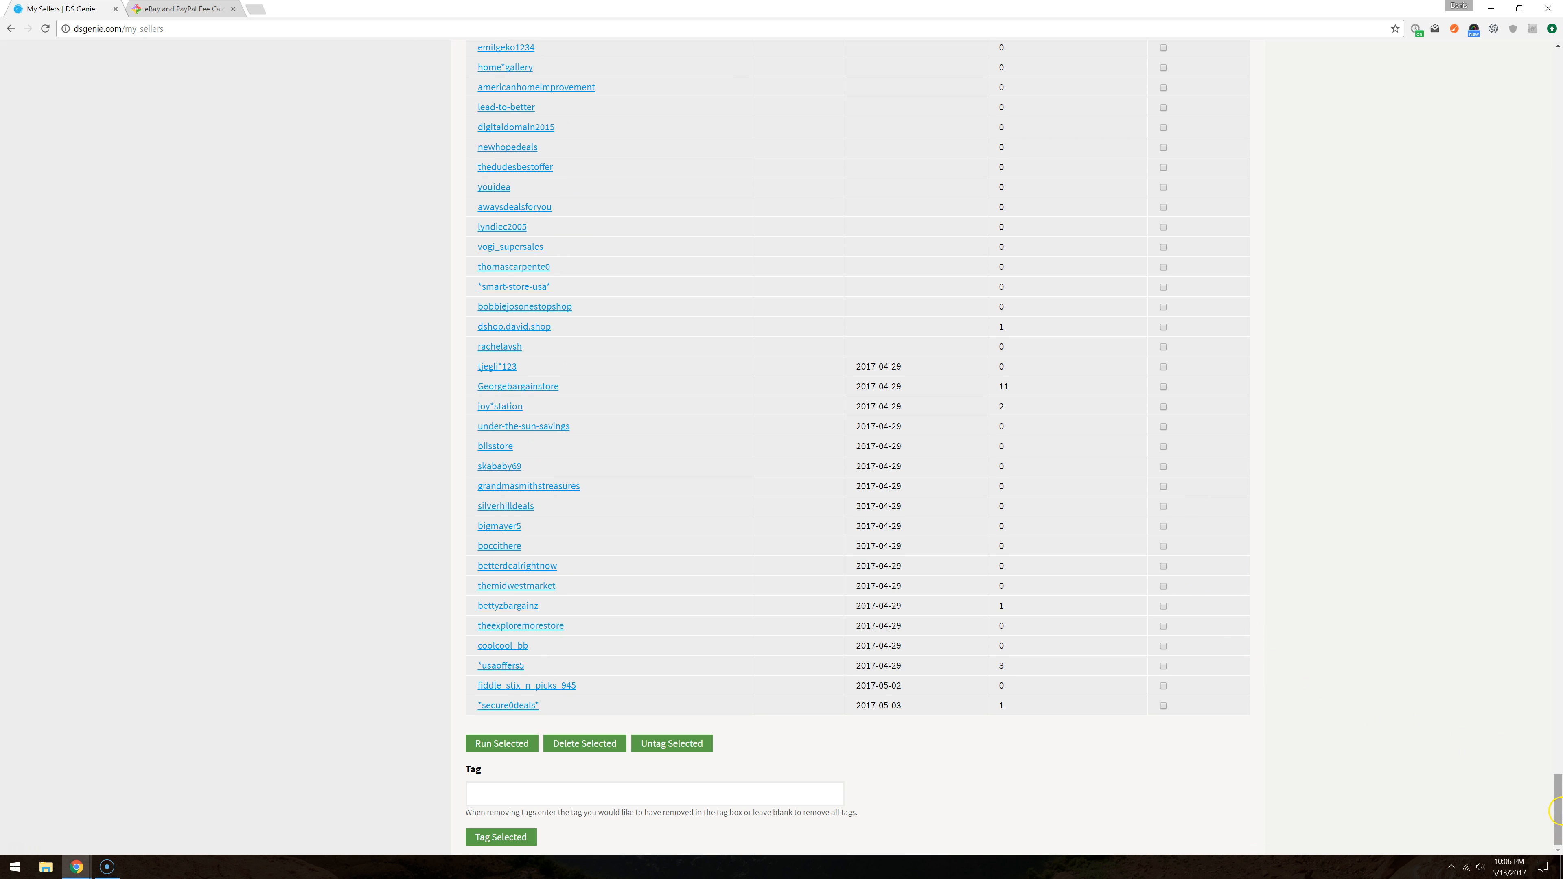
pyautogui.moveTo(1557, 811); pyautogui.dragTo(1557, 86)
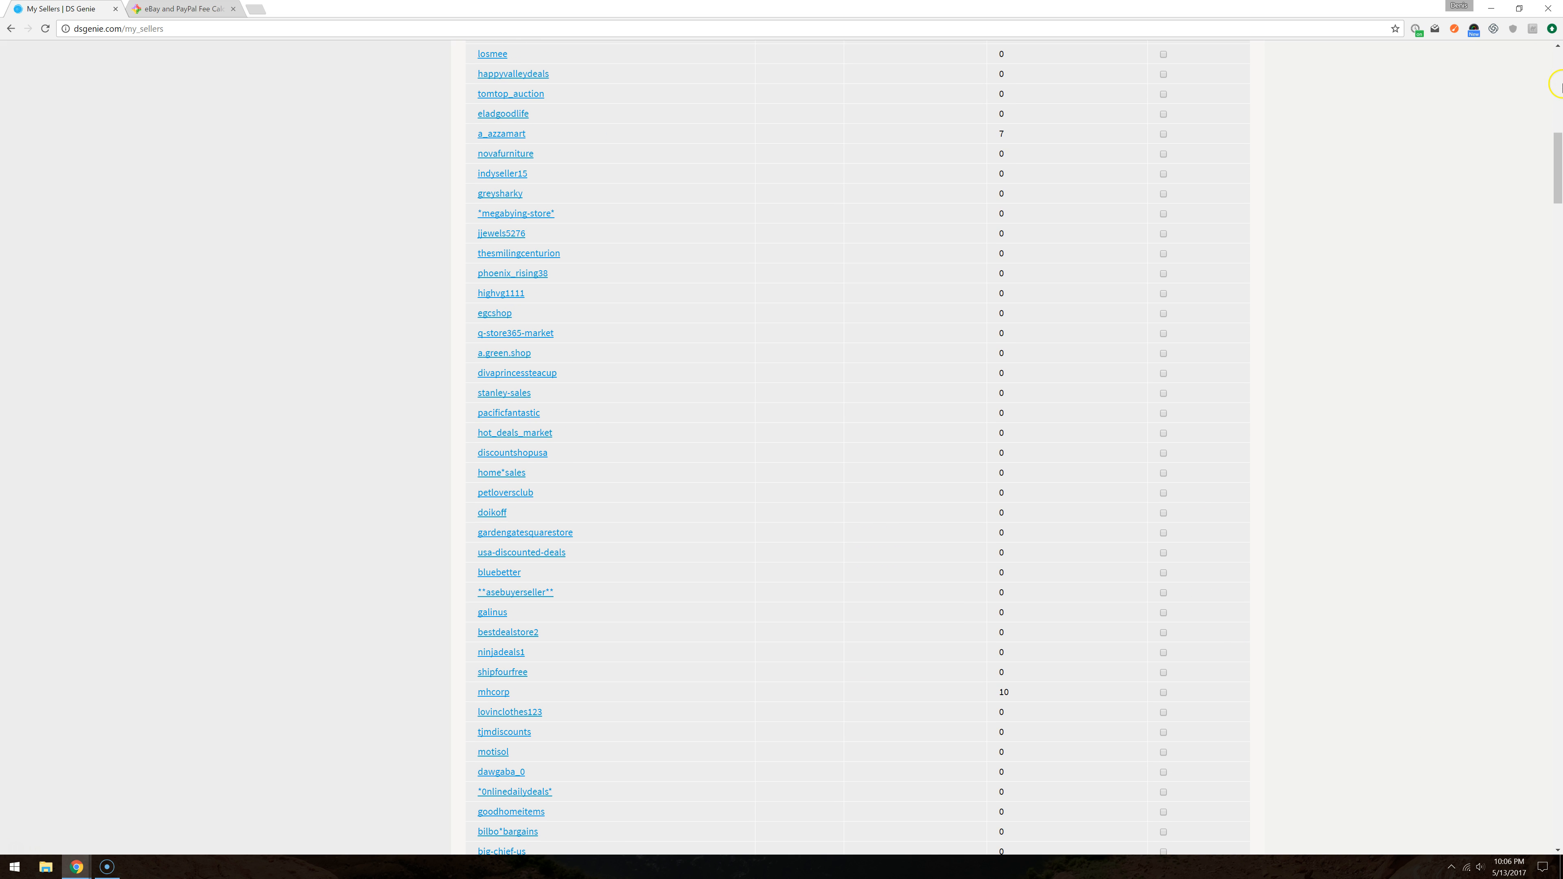
pyautogui.moveTo(1557, 154); pyautogui.dragTo(1557, 68)
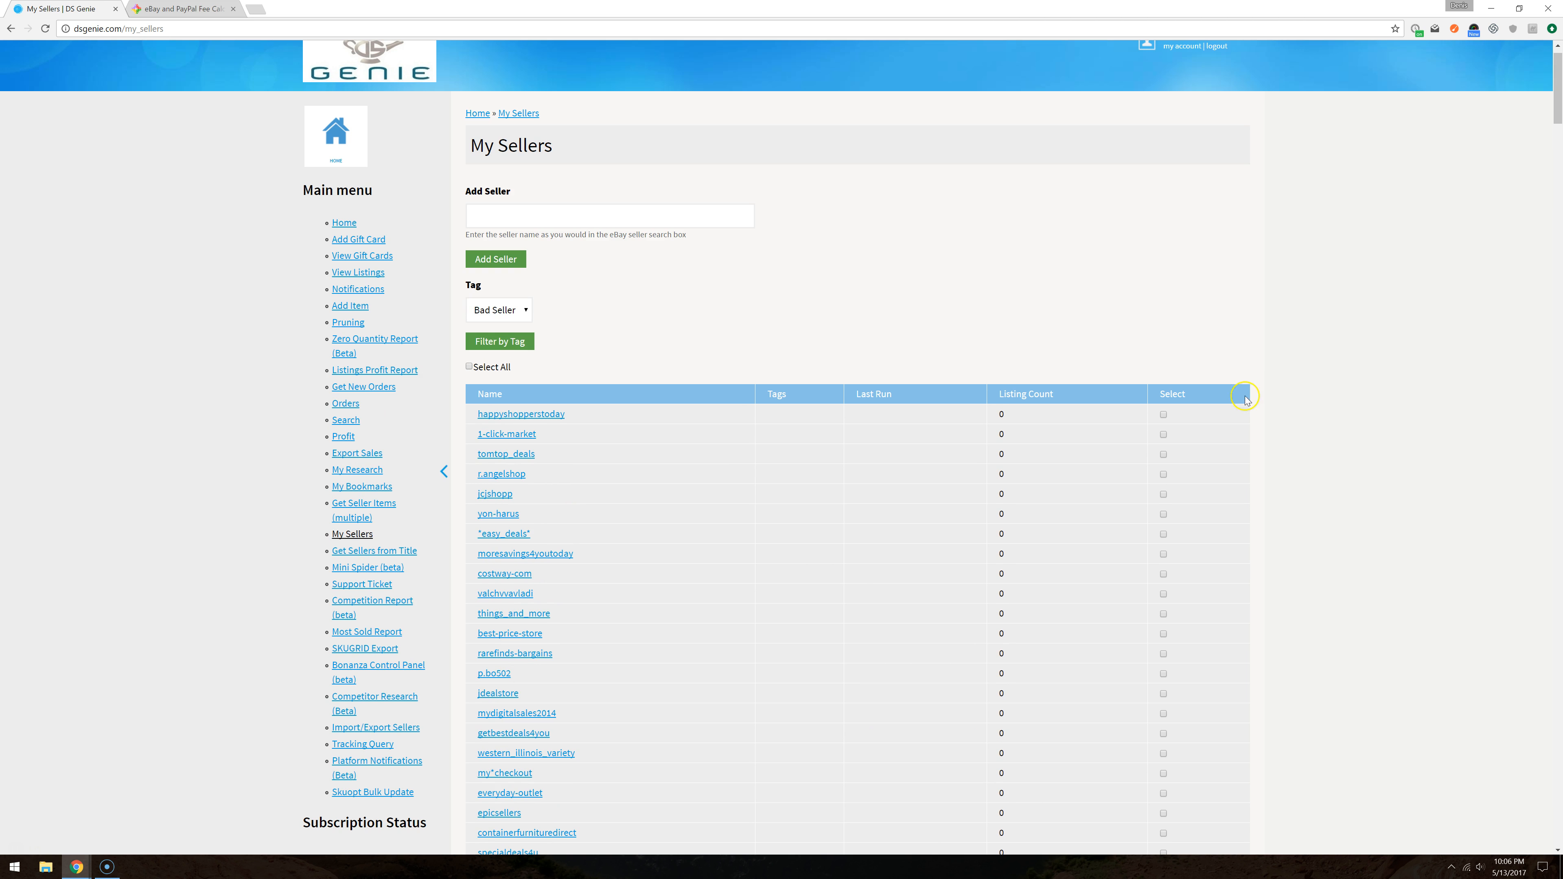
pyautogui.scroll(-3, 1168, 434)
pyautogui.scroll(-8, 1168, 434)
pyautogui.scroll(12, 1161, 431)
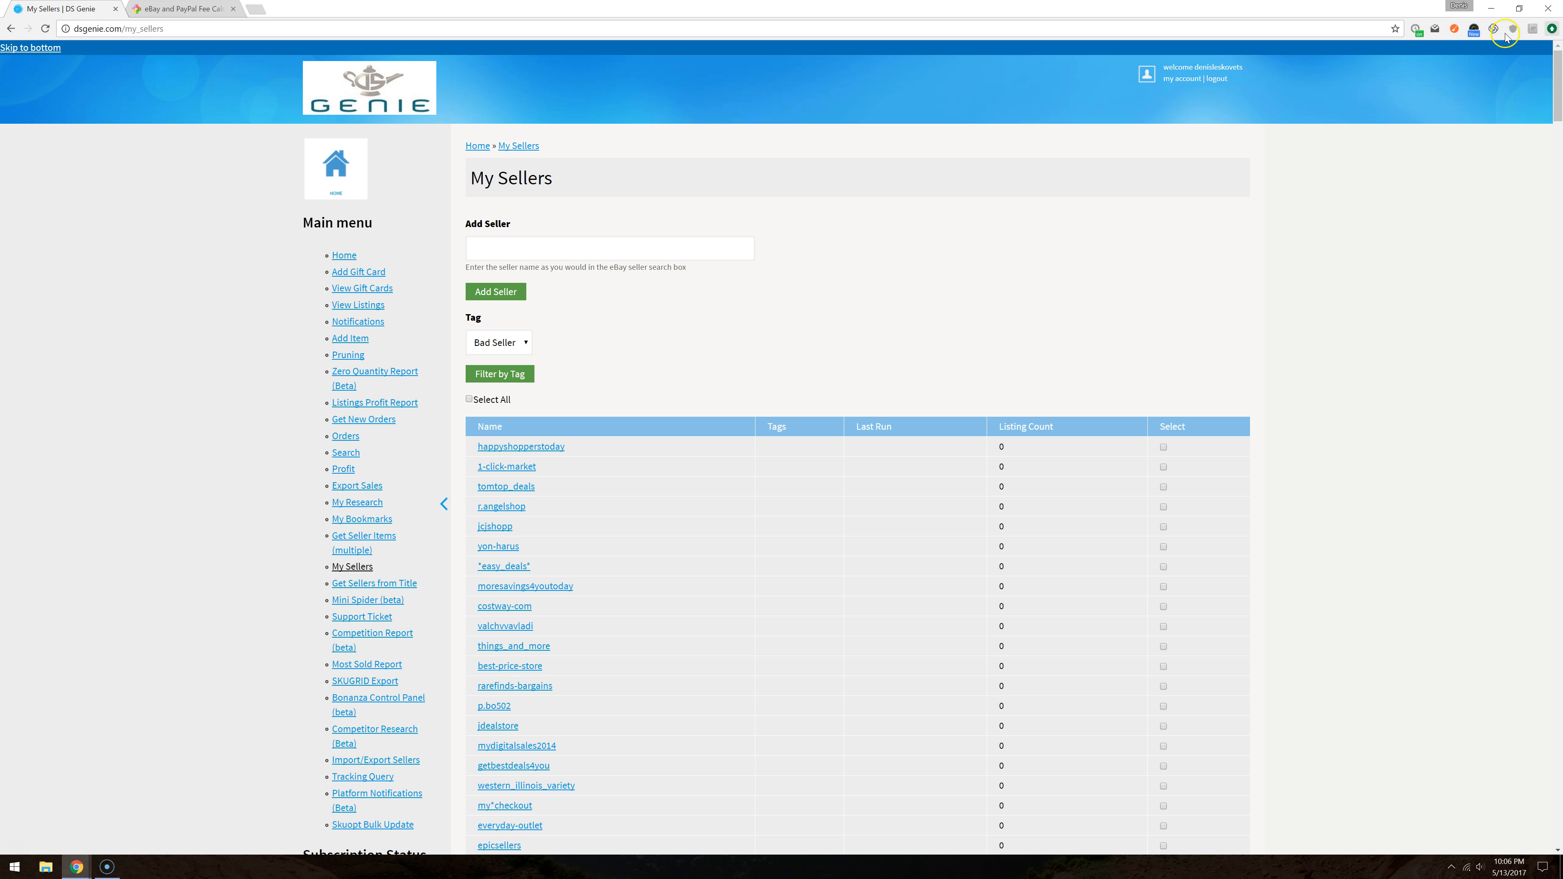
# Step: Search the web in a new browser tab for "multi checkbox chrome extension"
pyautogui.click(259, 9)
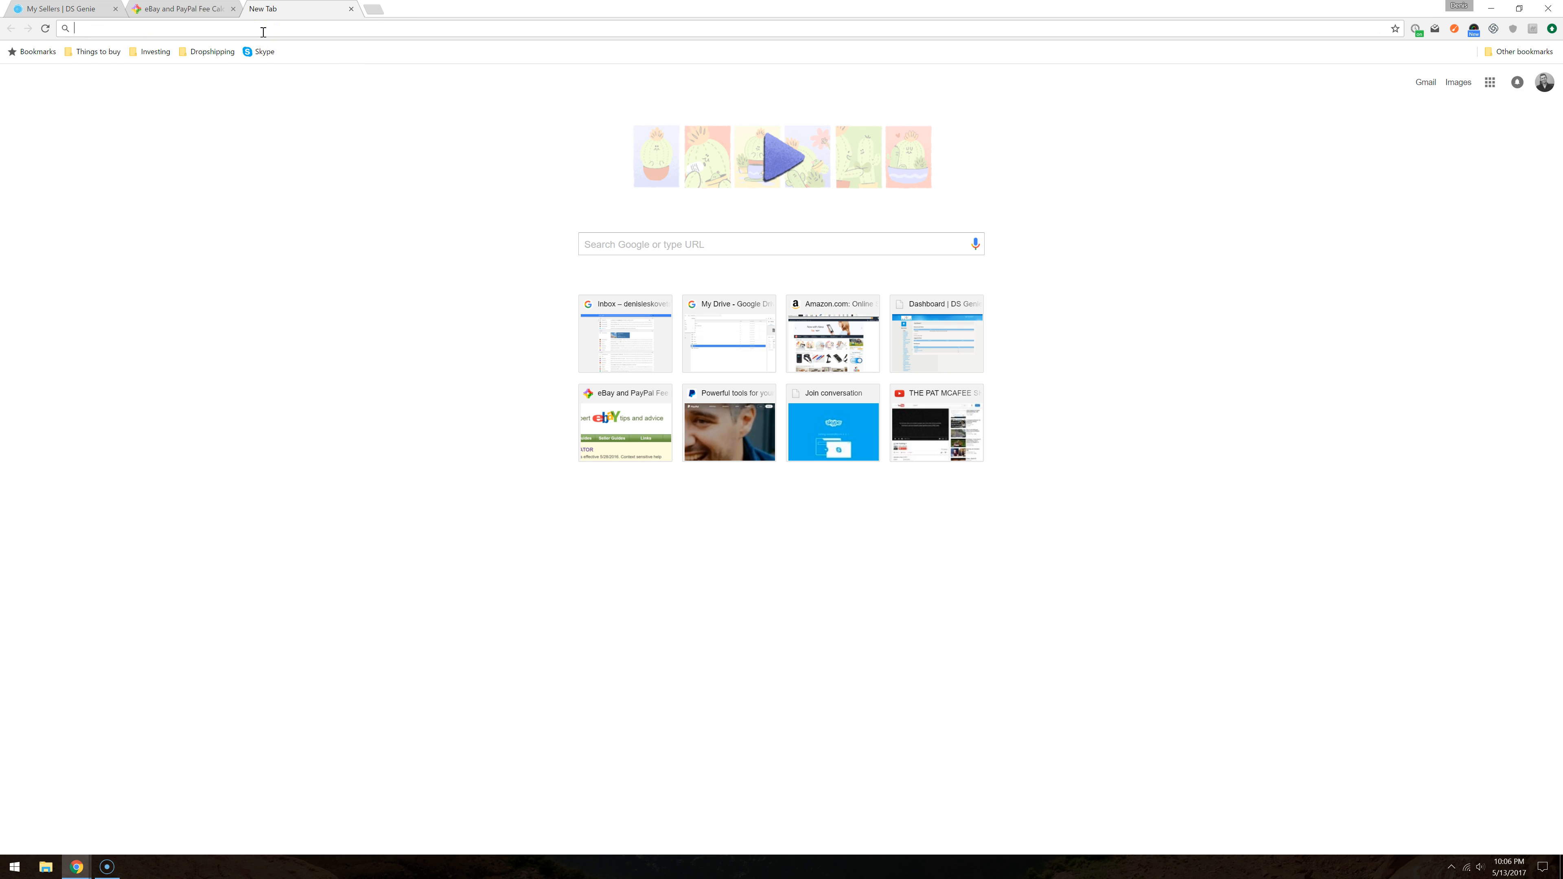
pyautogui.write('multi t')
pyautogui.press('BackSpace')
pyautogui.write('checkbox')
pyautogui.press('Return')
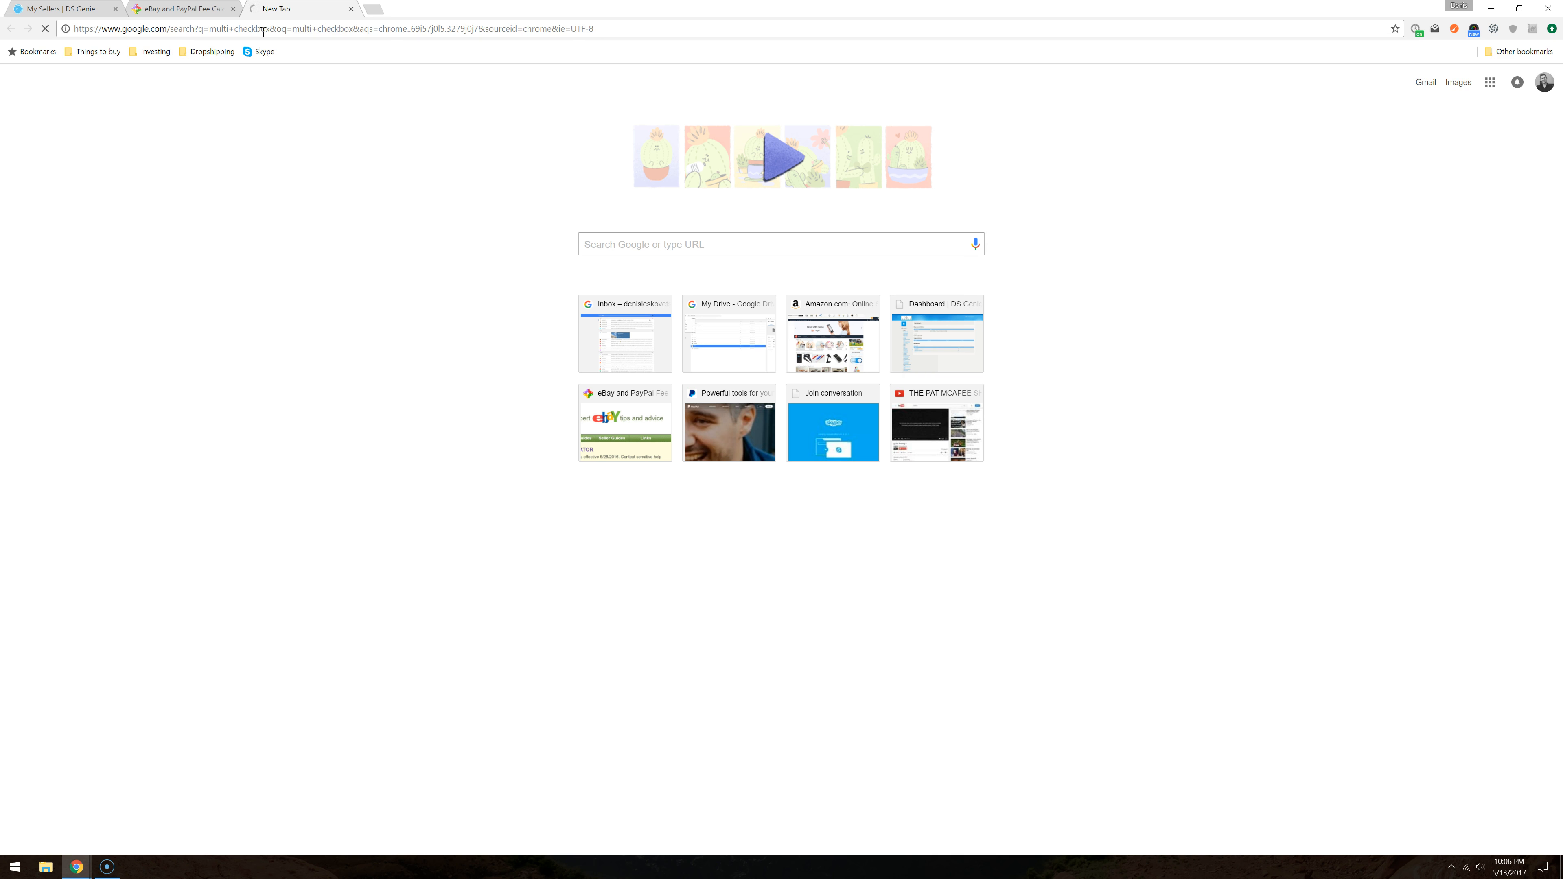
pyautogui.click(204, 66)
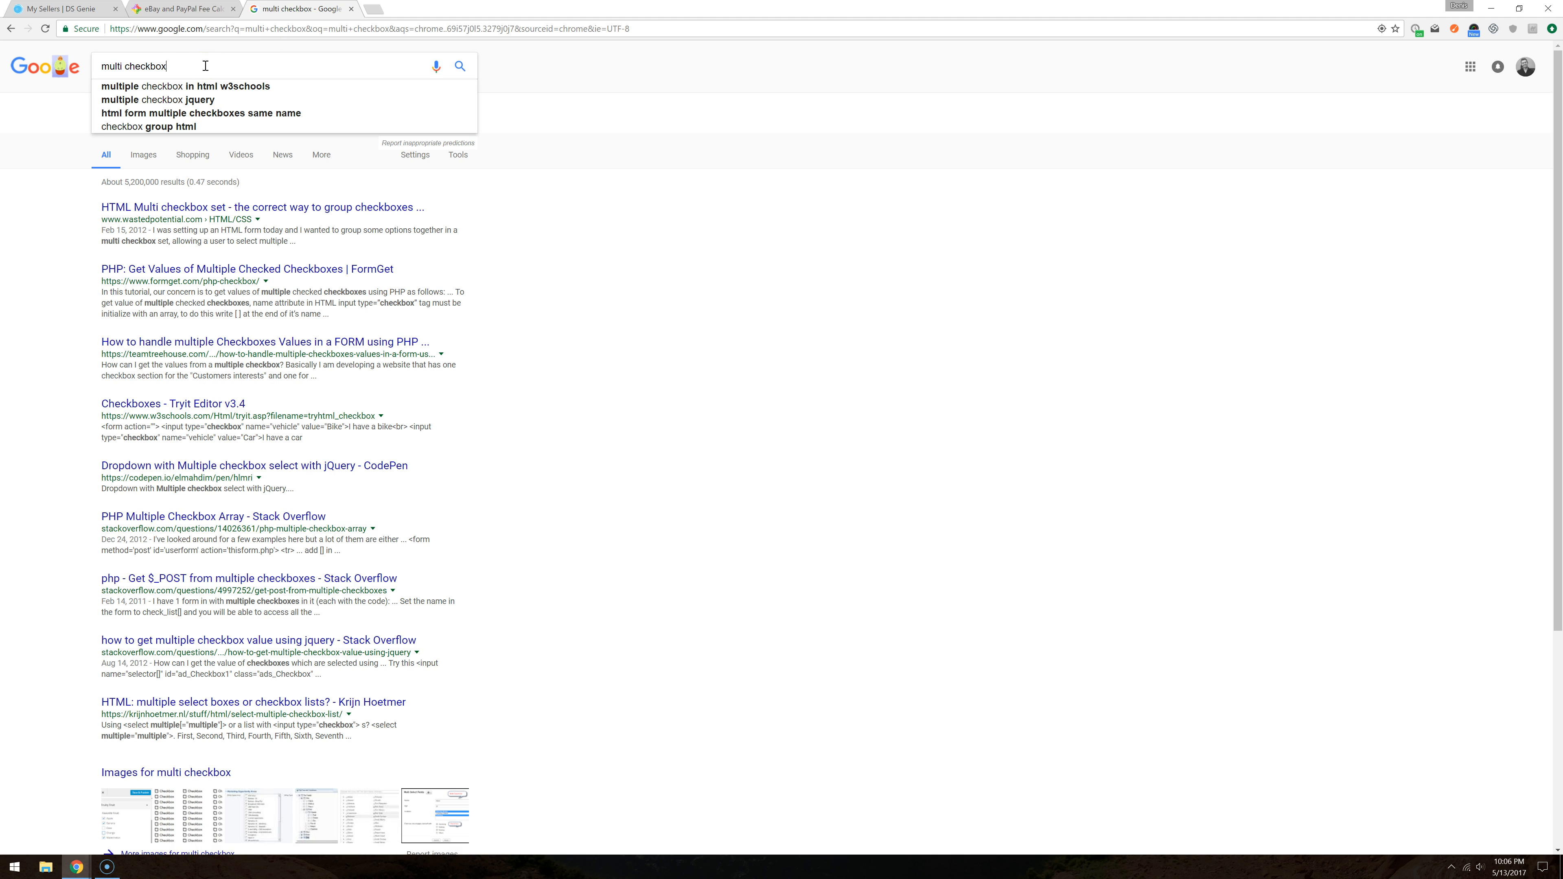
pyautogui.write('chrome e')
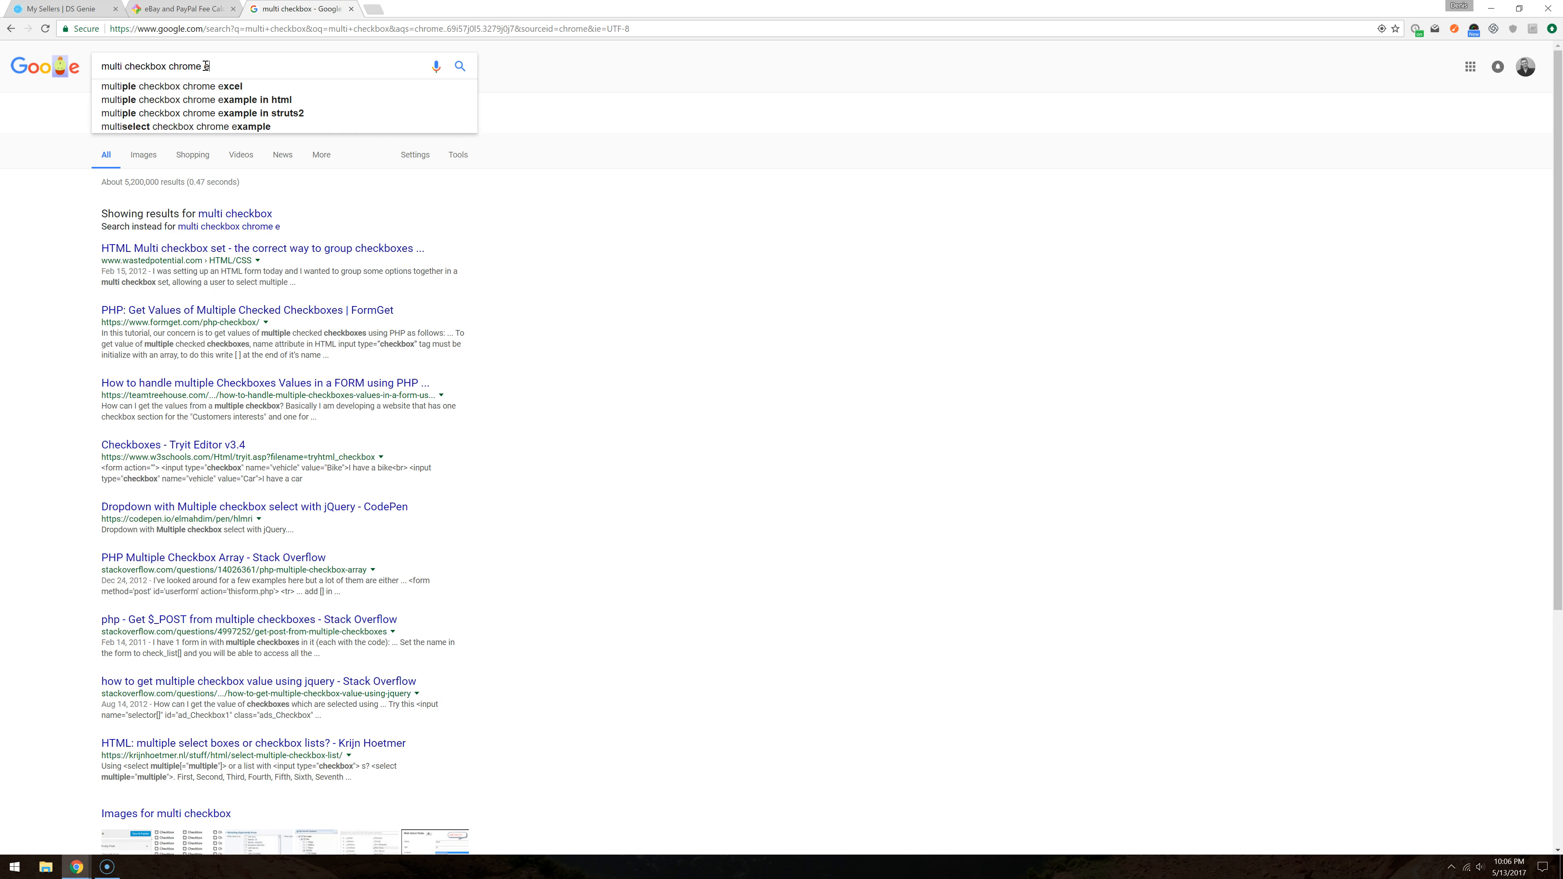
pyautogui.write('xtension')
pyautogui.press('Return')
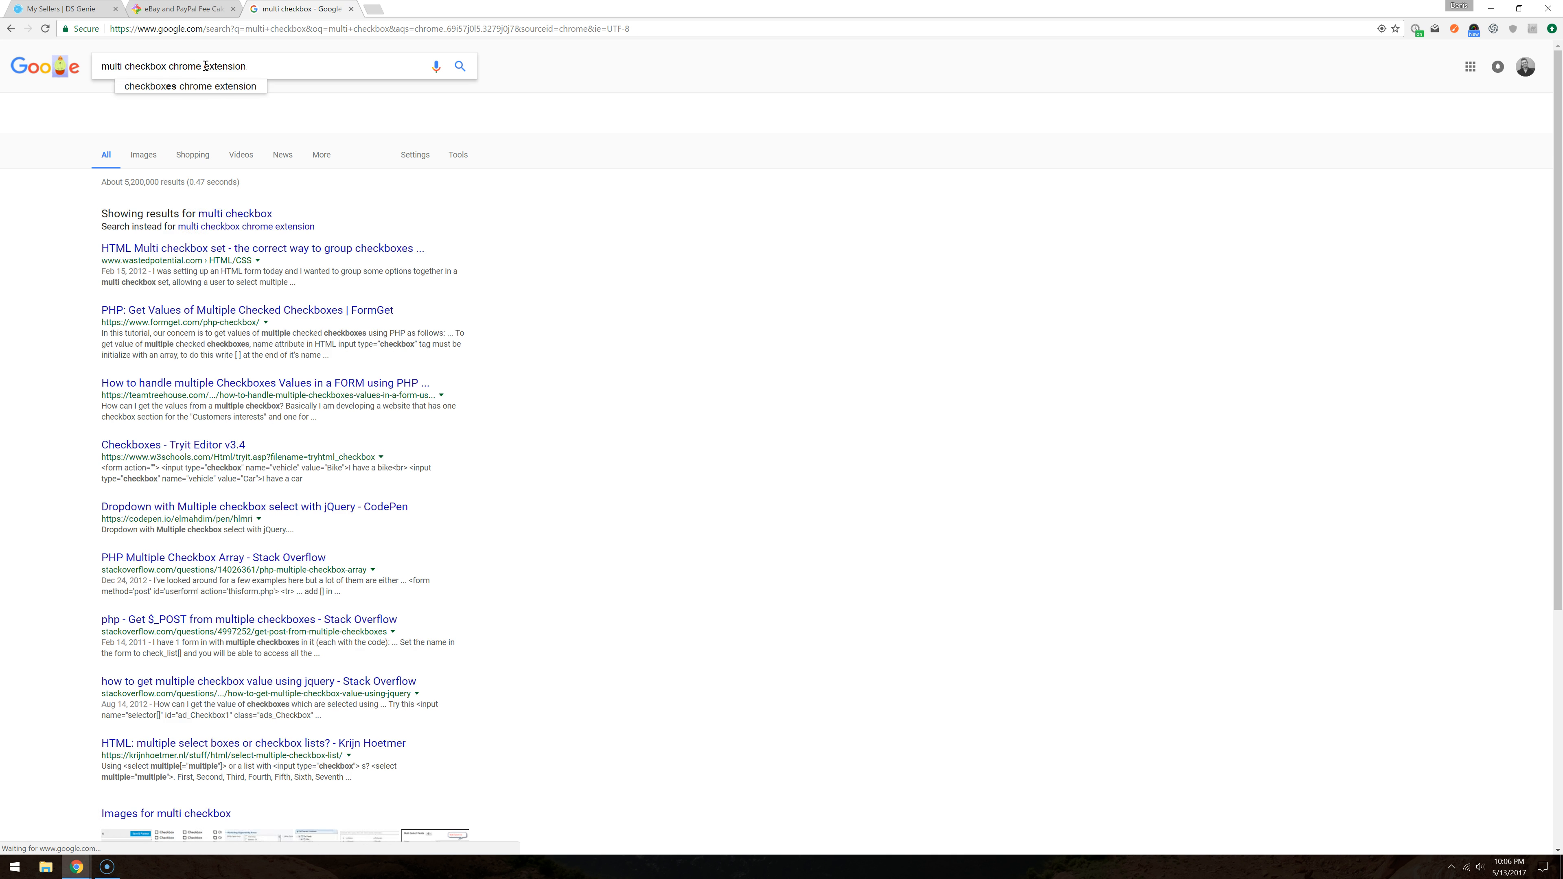
# Step: Open the Multicheck Checkbox Checker extension's store page and enable the extension in Chrome
pyautogui.click(569, 221)
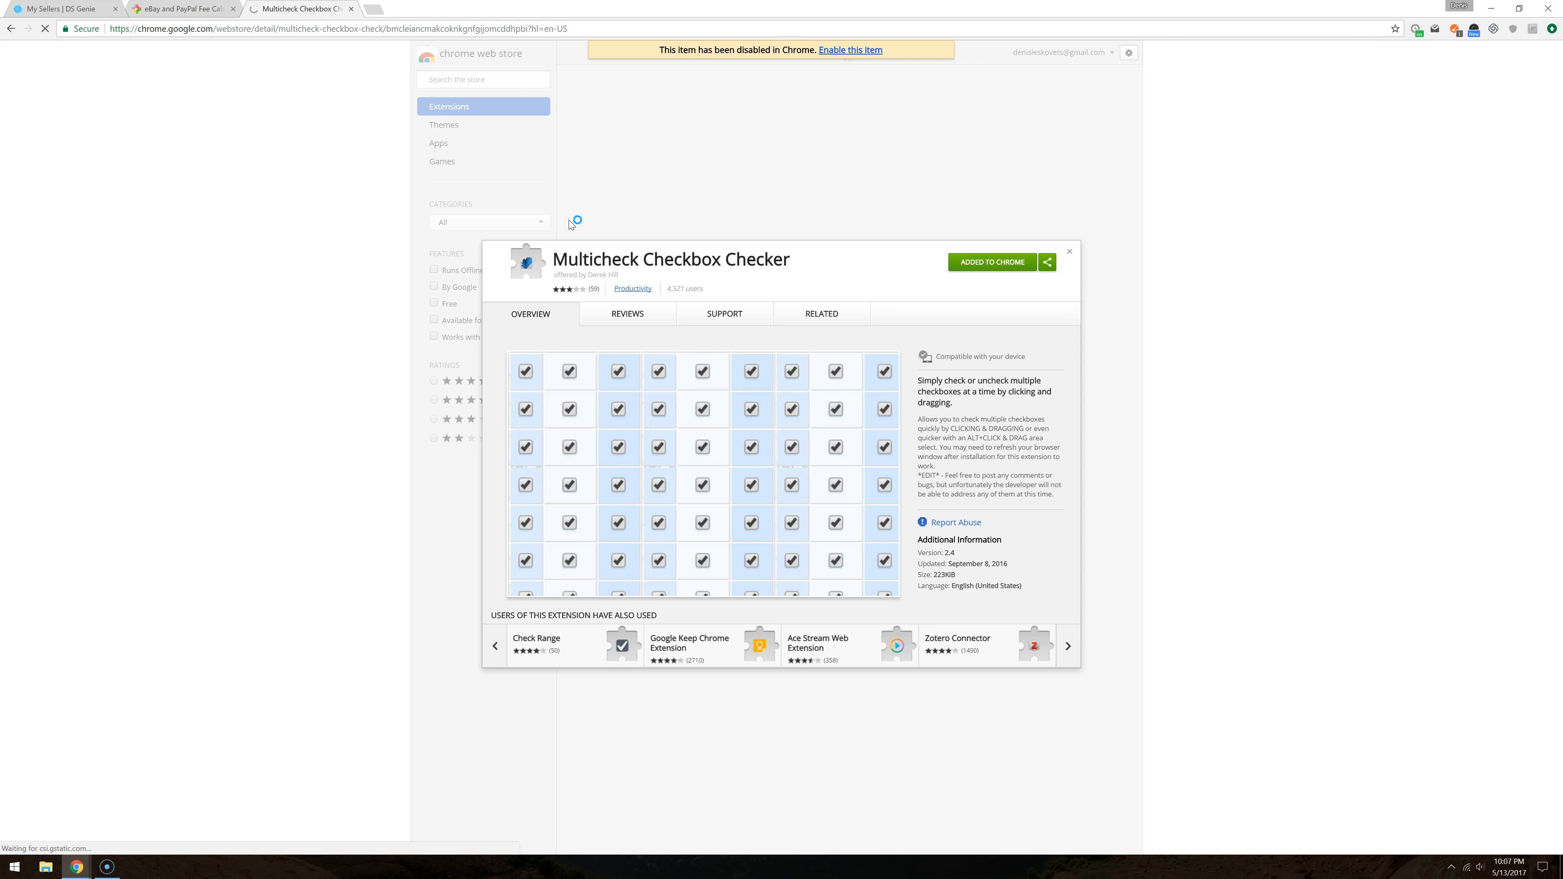
pyautogui.click(994, 269)
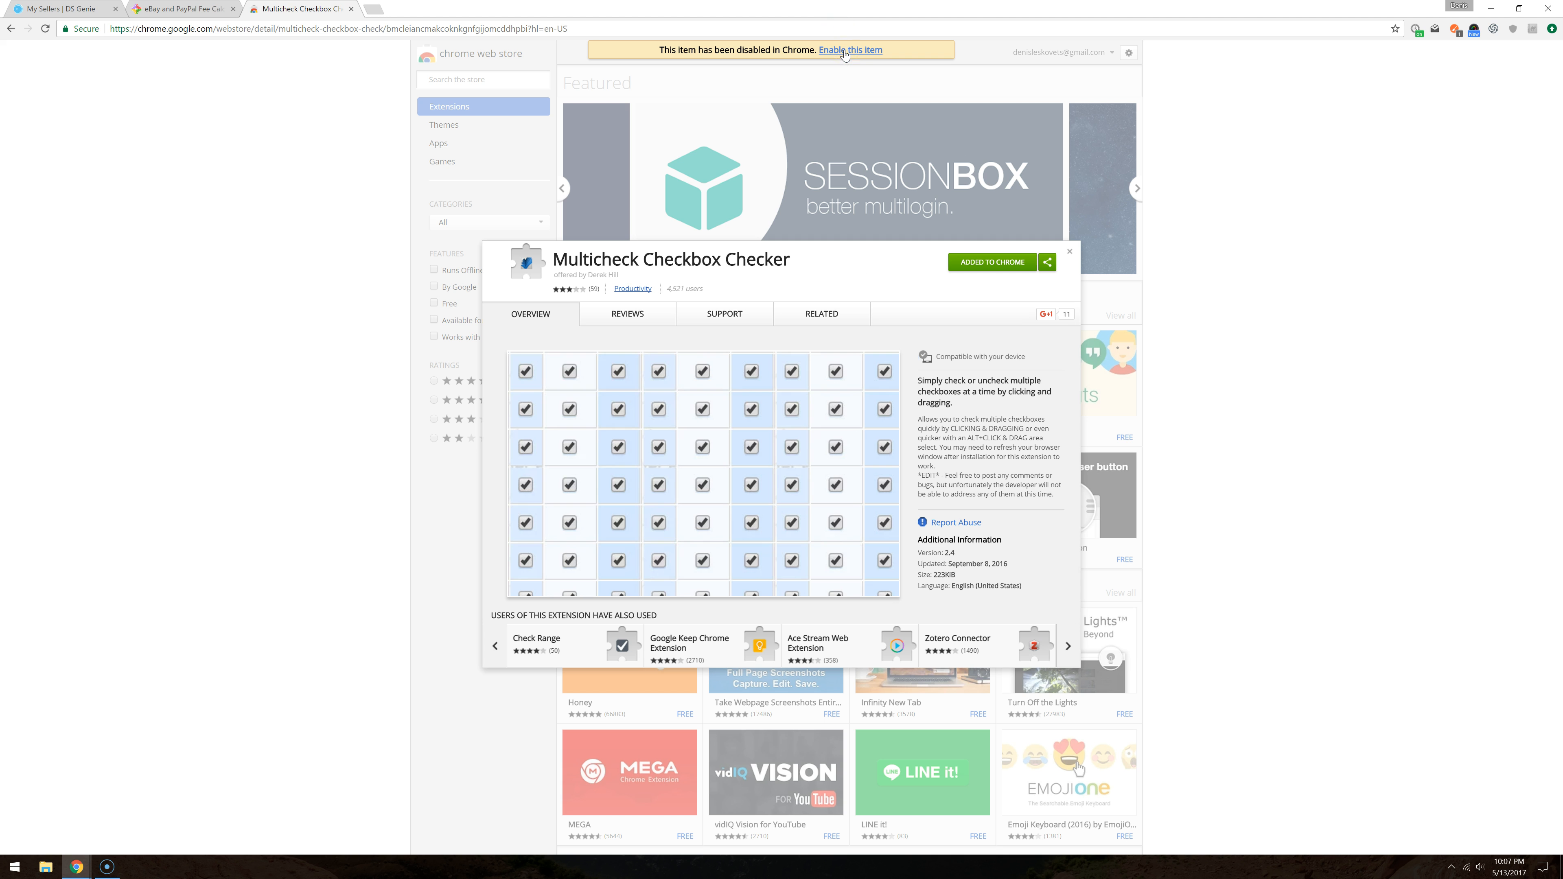
pyautogui.click(845, 53)
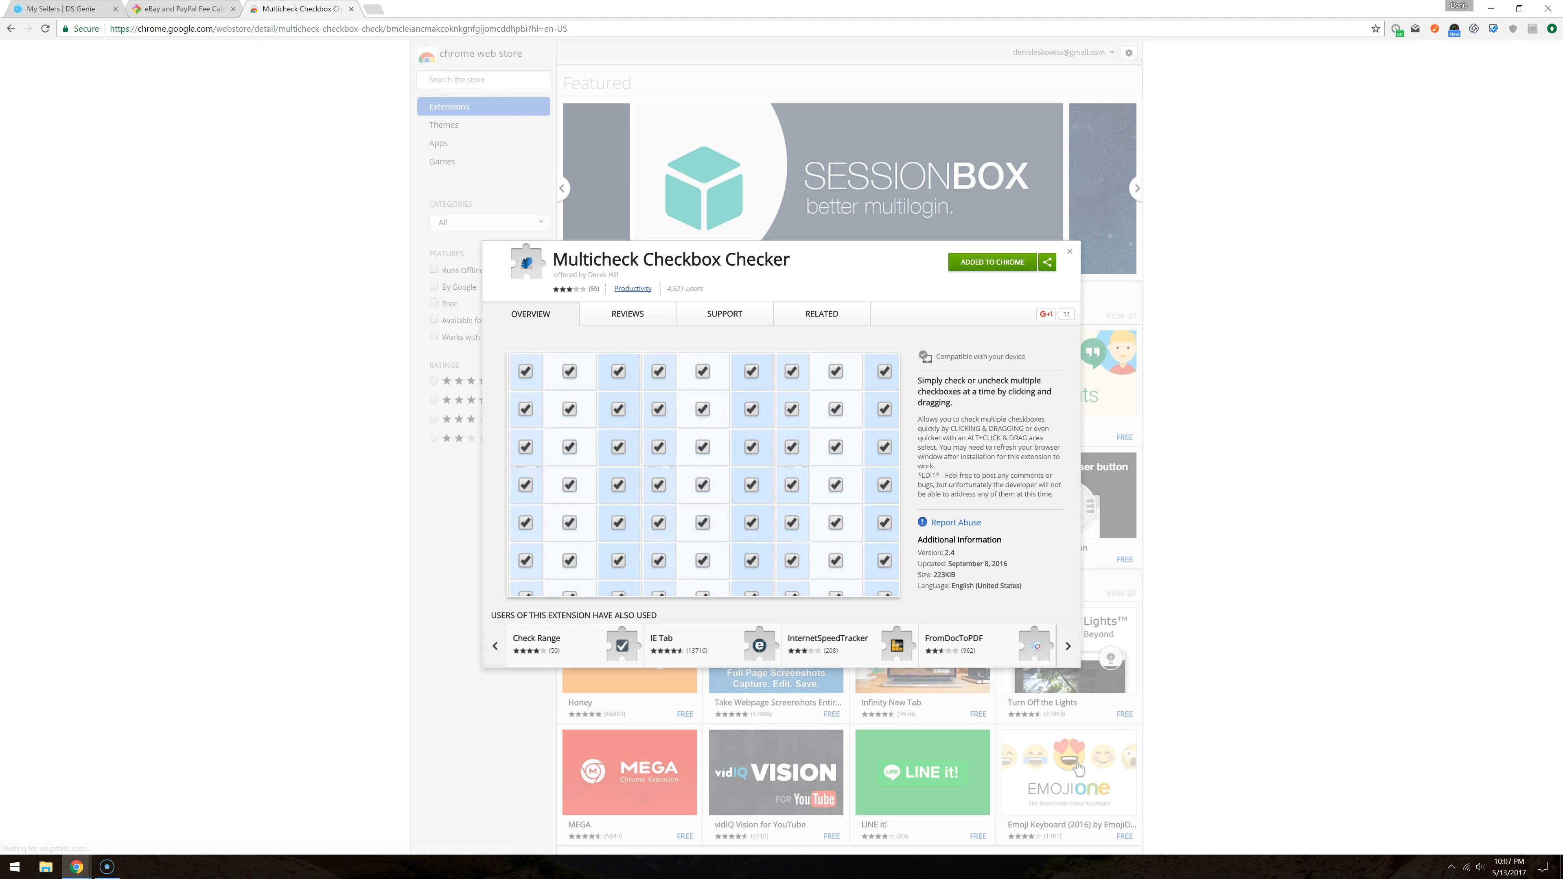
# Step: Return to the DS Genie My Sellers page and reload it so the enabled extension takes effect
pyautogui.click(181, 8)
pyautogui.click(62, 9)
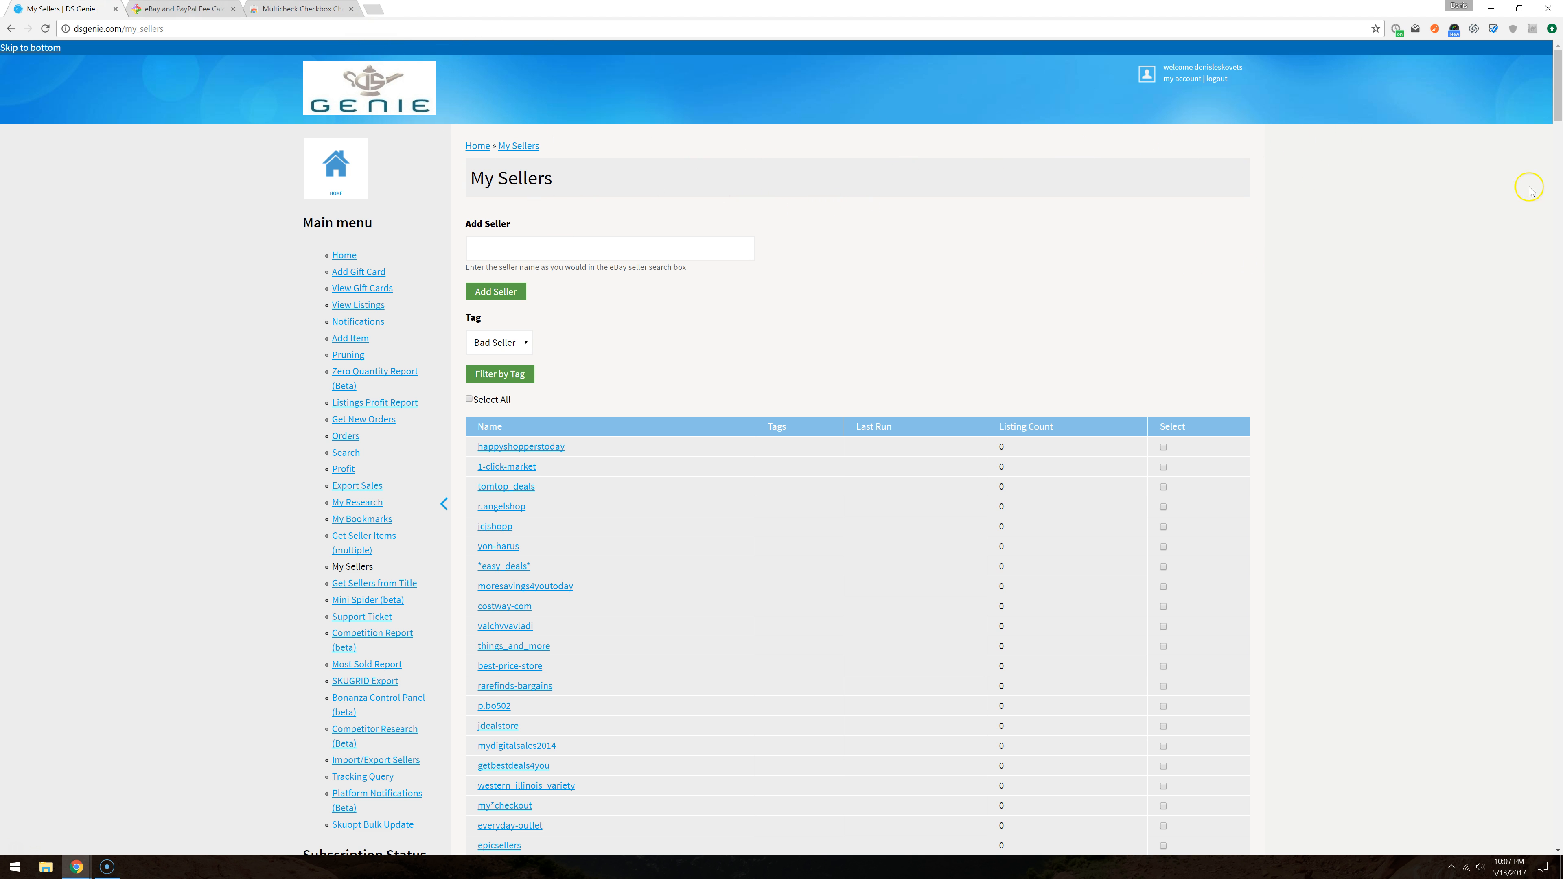
pyautogui.click(1494, 30)
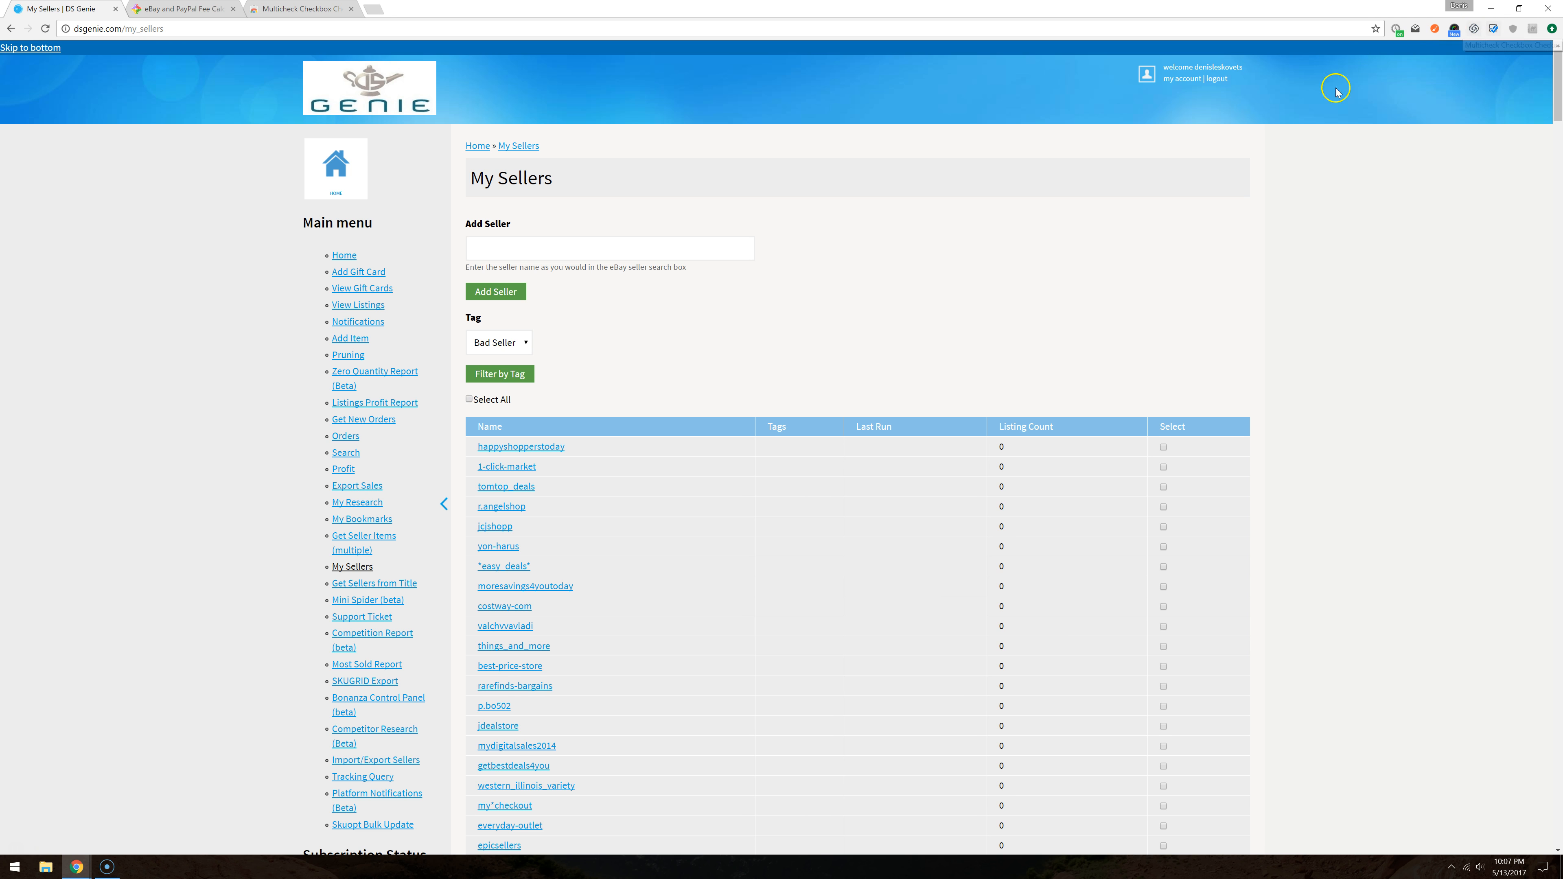
pyautogui.click(41, 29)
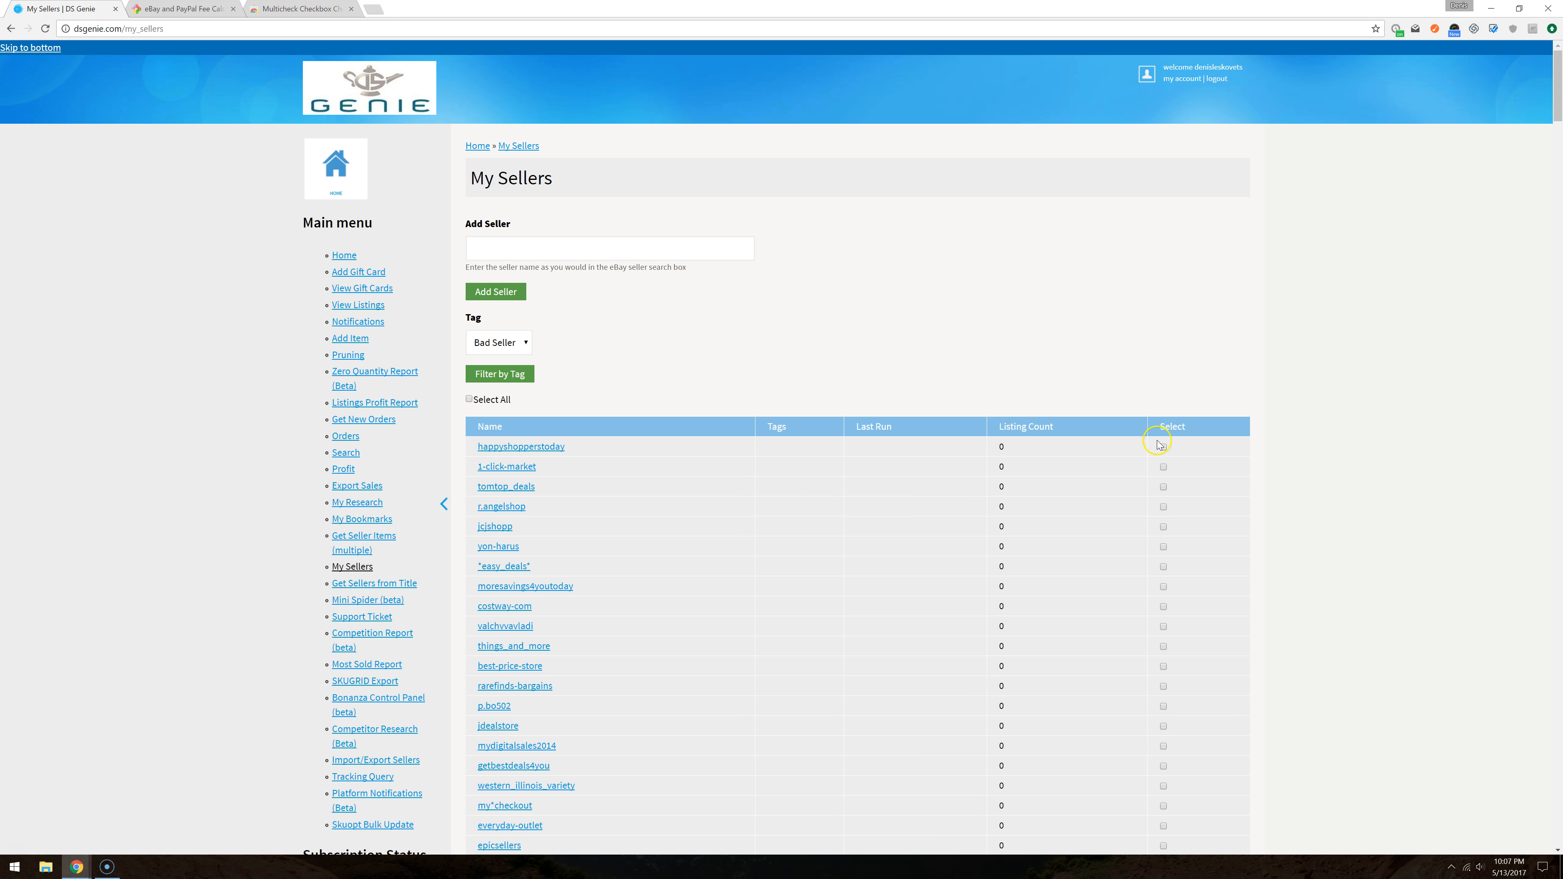
pyautogui.moveTo(1155, 434); pyautogui.dragTo(1178, 774)
pyautogui.scroll(-12, 1218, 838)
pyautogui.scroll(-3, 1176, 719)
pyautogui.scroll(8, 1183, 685)
pyautogui.scroll(3, 1181, 682)
pyautogui.scroll(-3, 1178, 685)
pyautogui.scroll(-1, 1192, 823)
pyautogui.scroll(-2, 1192, 825)
pyautogui.scroll(-2, 1191, 826)
pyautogui.scroll(-4, 1180, 812)
pyautogui.scroll(-3, 1178, 794)
# Step: Run the checked sellers to load them into the Get Seller Items (multiple) form
pyautogui.scroll(20, 1212, 751)
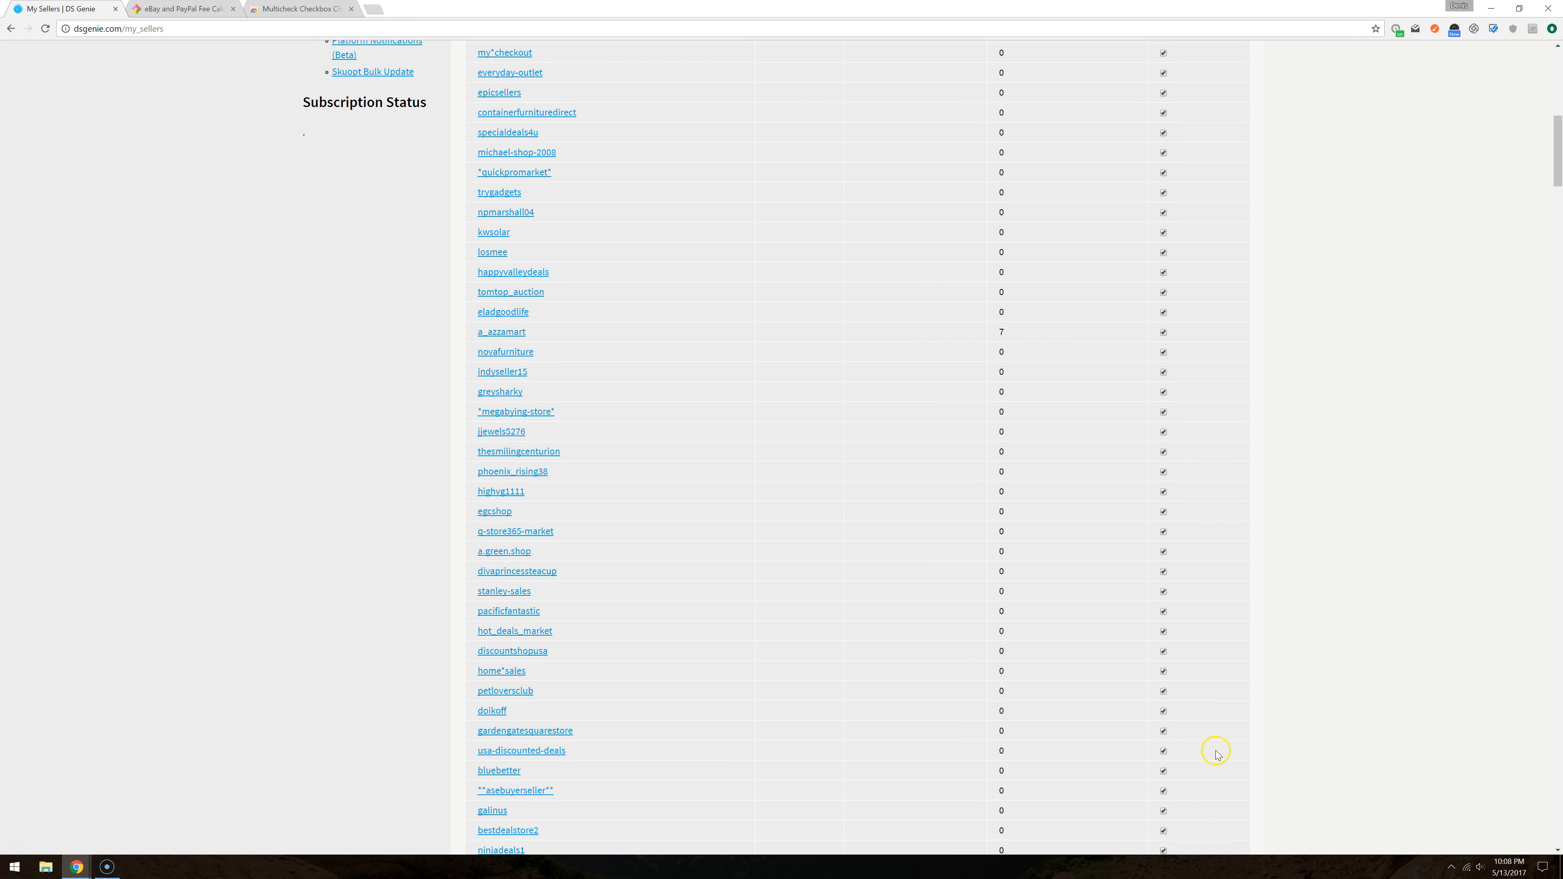
pyautogui.scroll(-20, 1231, 752)
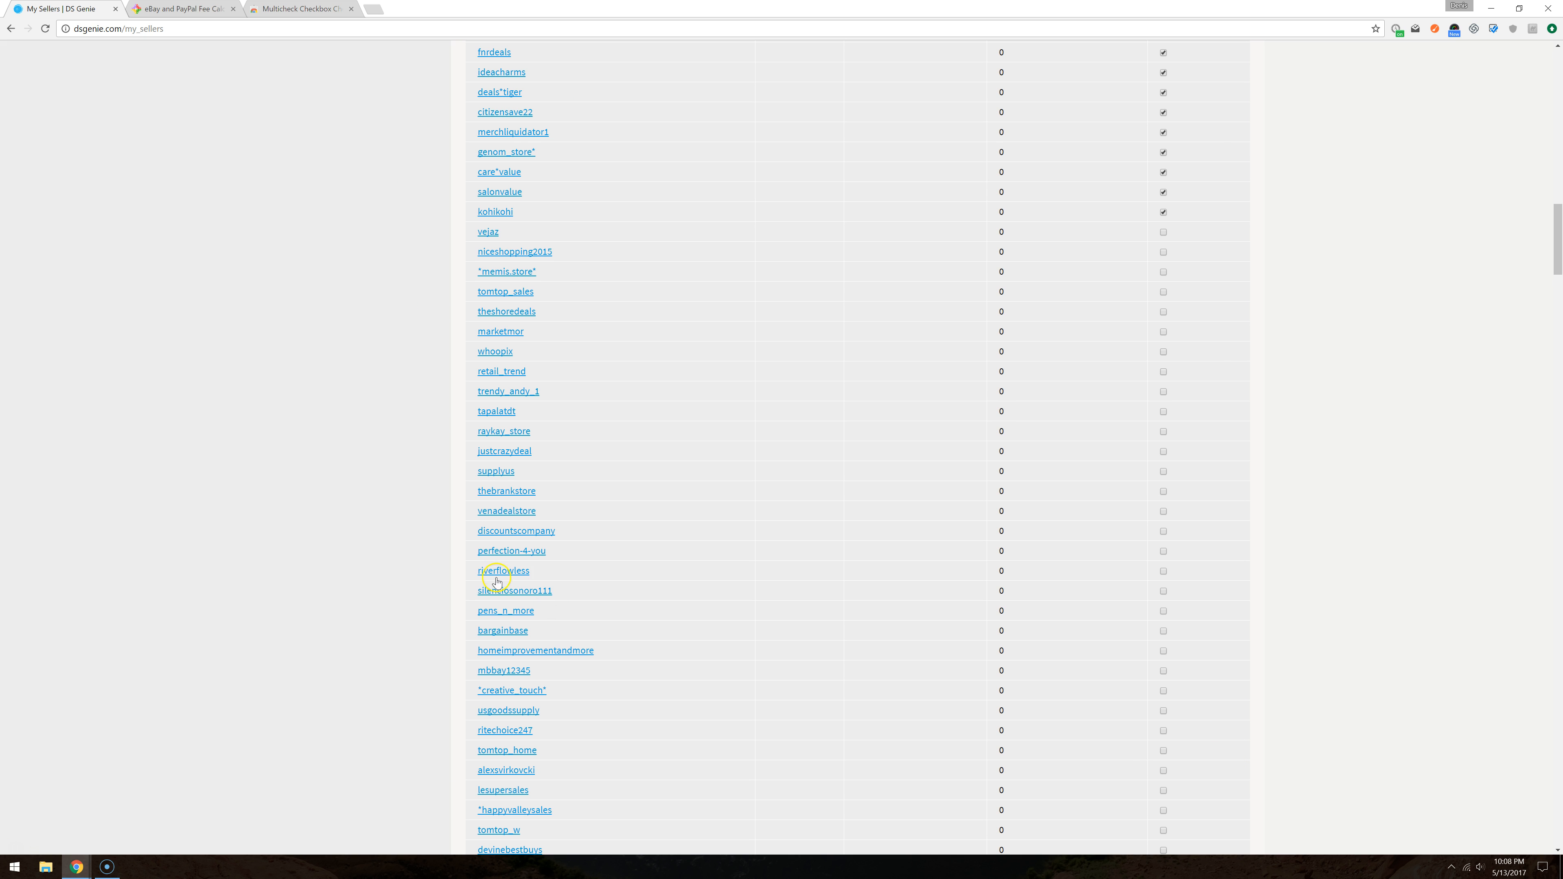
pyautogui.scroll(15, 365, 539)
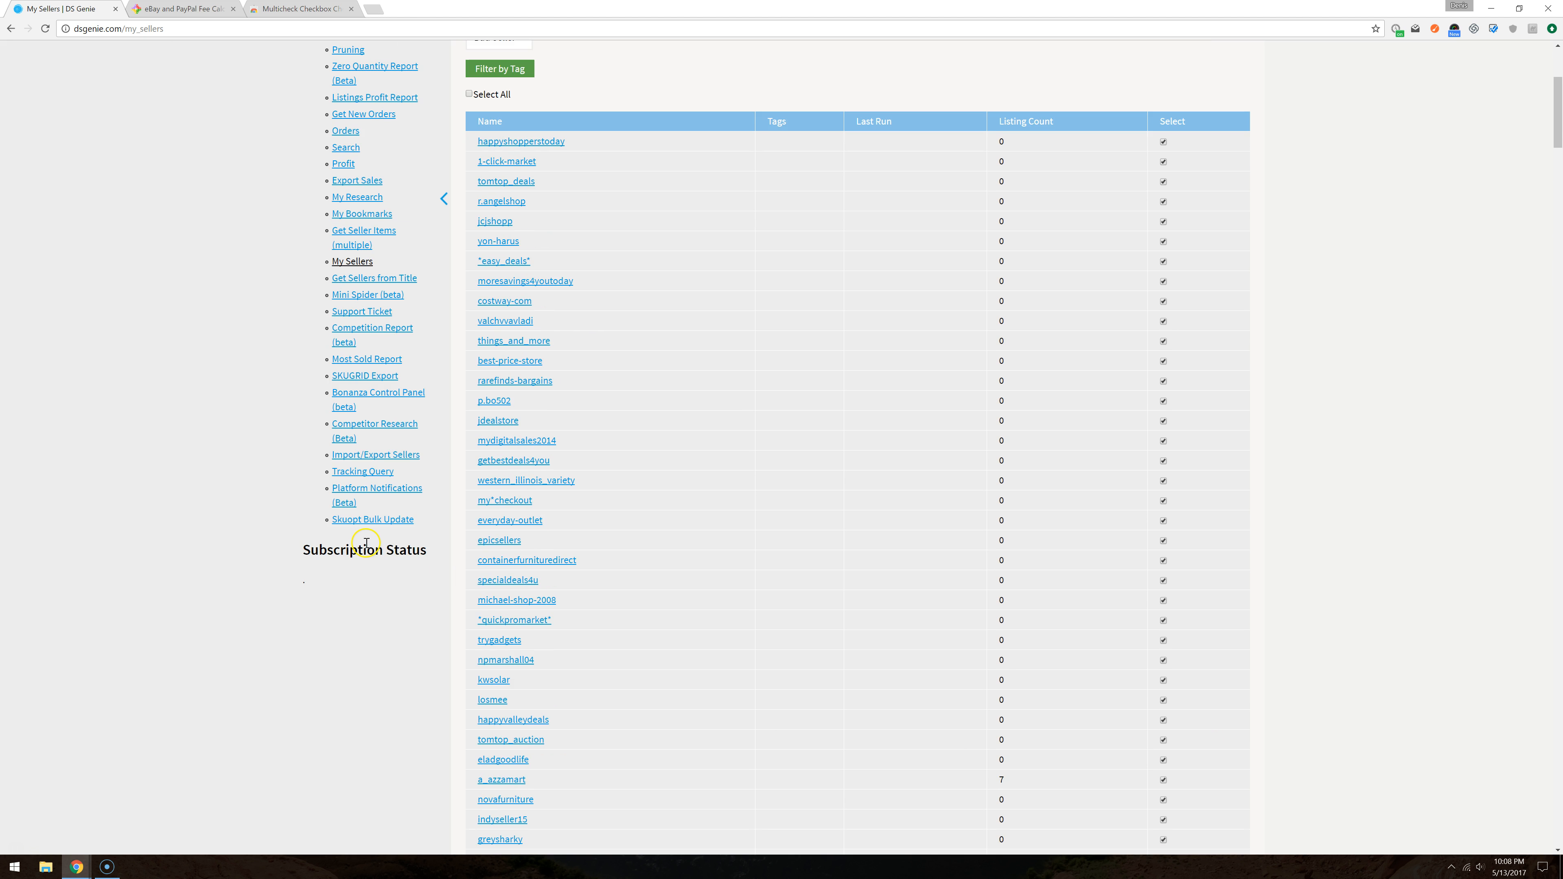
pyautogui.scroll(-5, 436, 434)
pyautogui.scroll(-20, 439, 429)
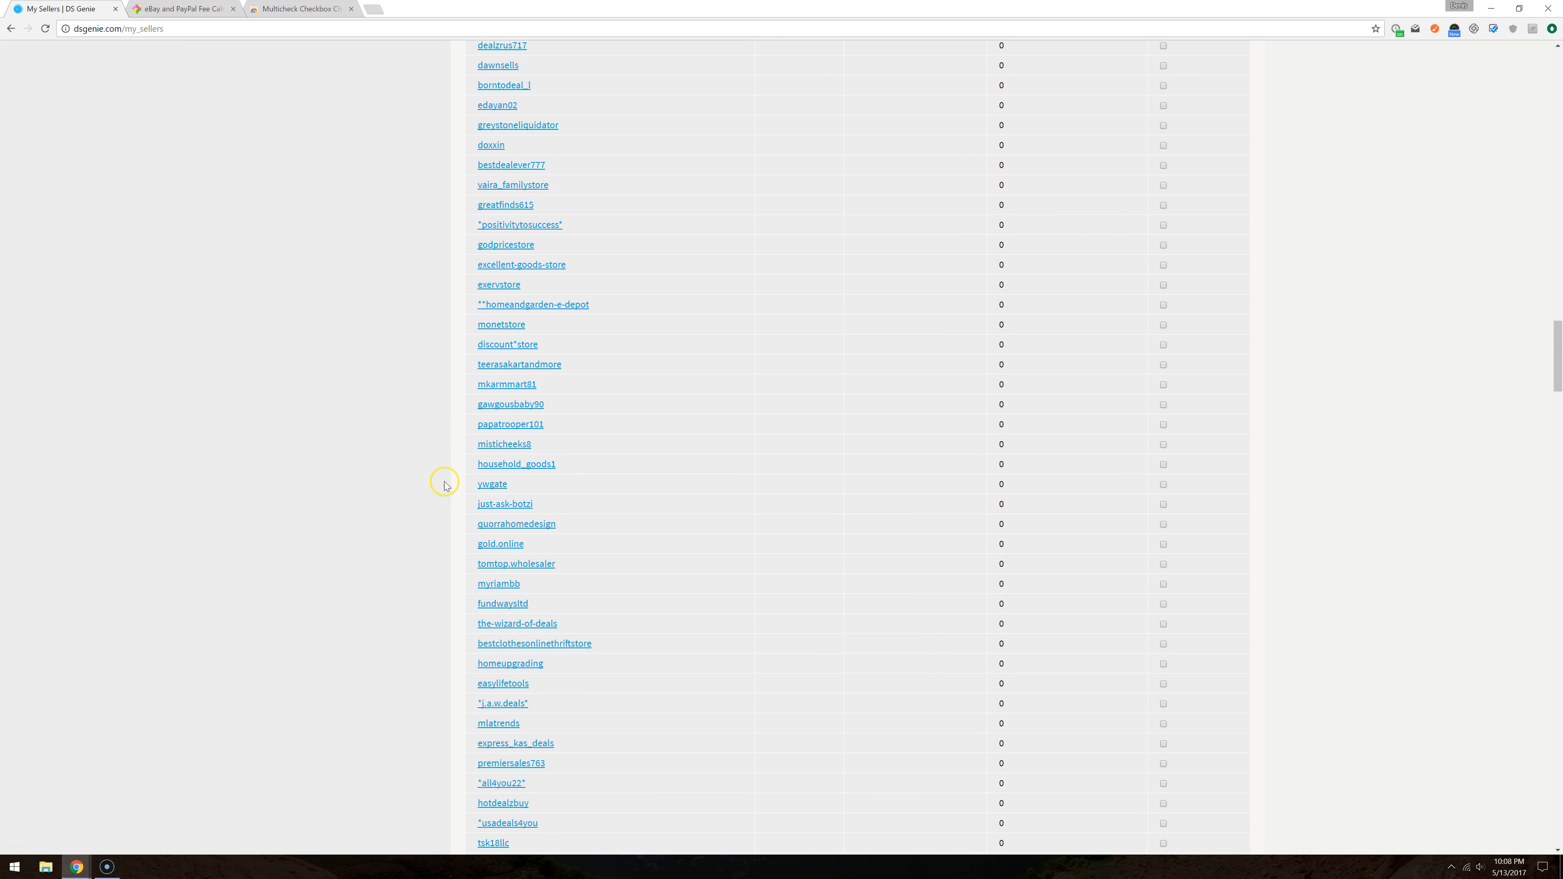
pyautogui.scroll(-20, 325, 513)
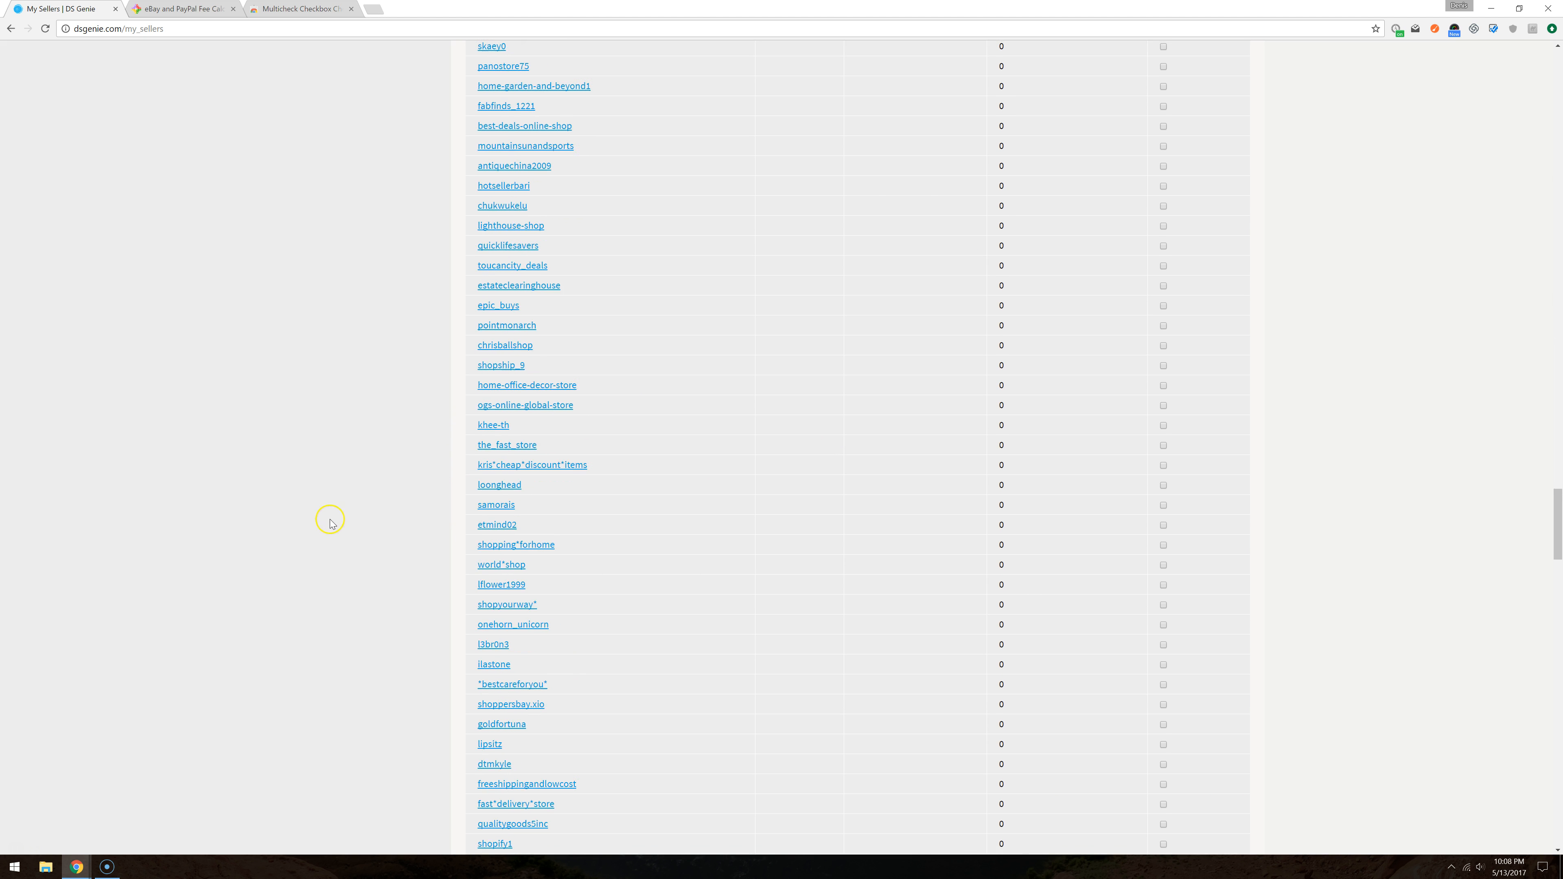
pyautogui.scroll(-20, 344, 533)
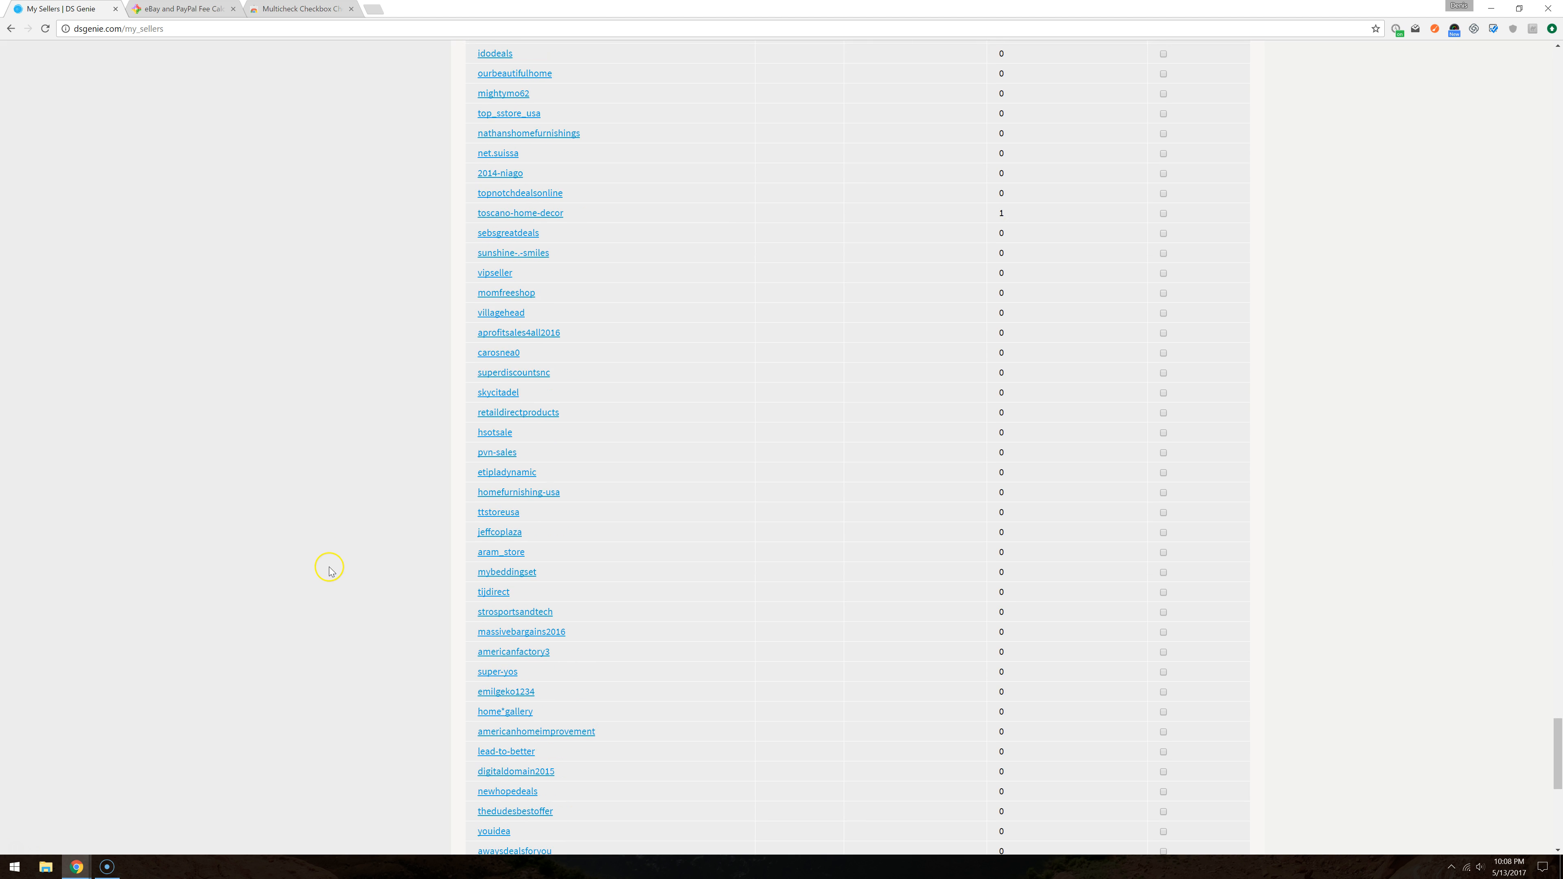
pyautogui.click(501, 743)
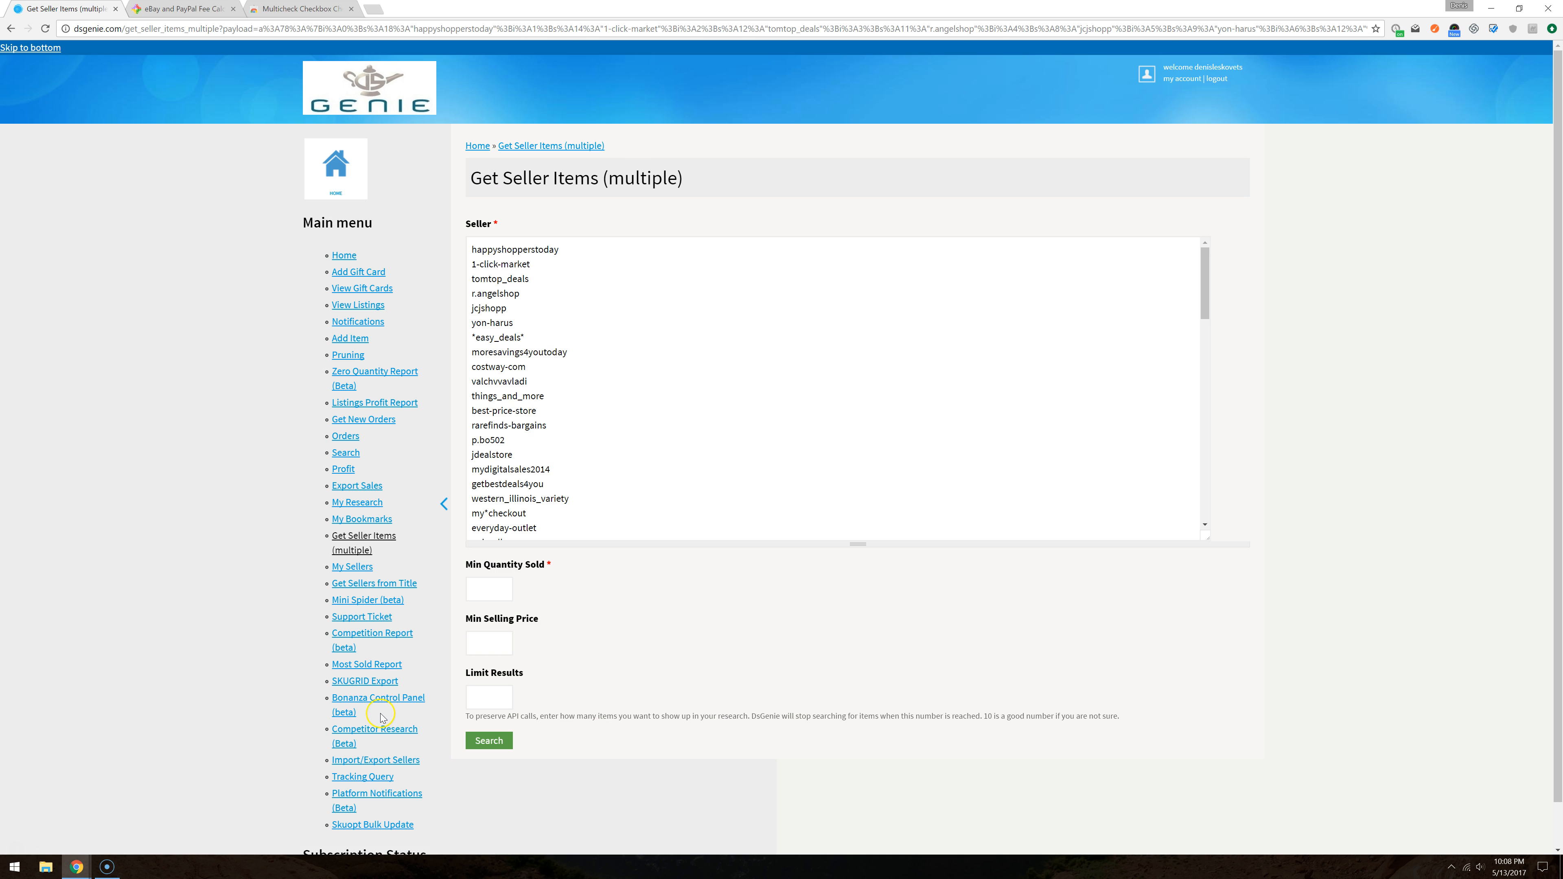
# Step: Search the loaded sellers' items with a minimum quantity sold of 4 and a minimum selling price of 55
pyautogui.click(499, 588)
pyautogui.write('4')
pyautogui.click(501, 644)
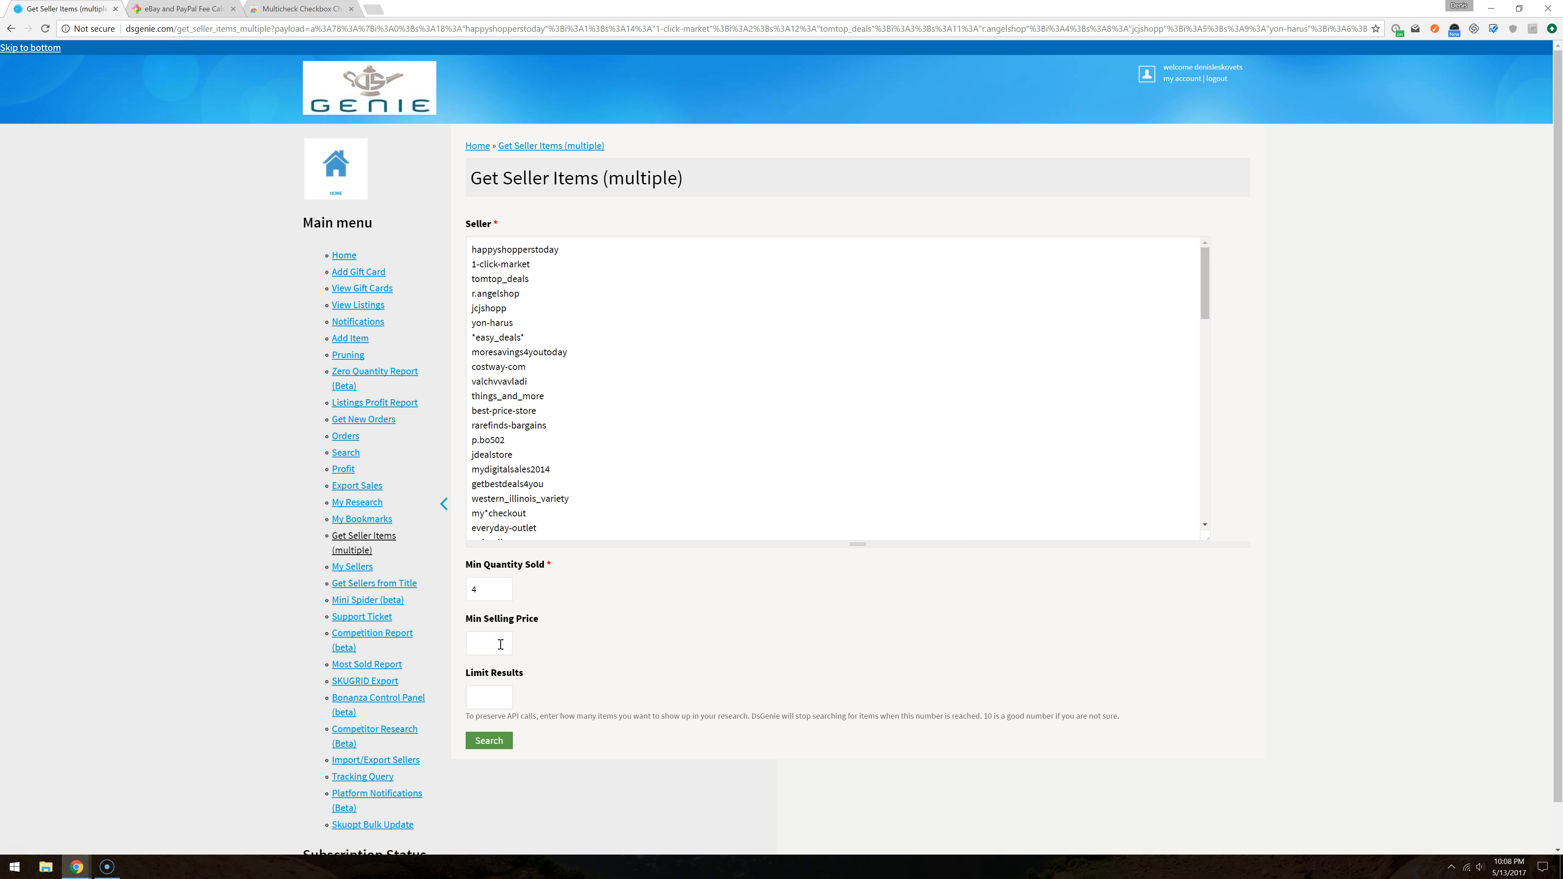
pyautogui.write('55')
pyautogui.click(686, 654)
pyautogui.click(496, 743)
pyautogui.click(498, 742)
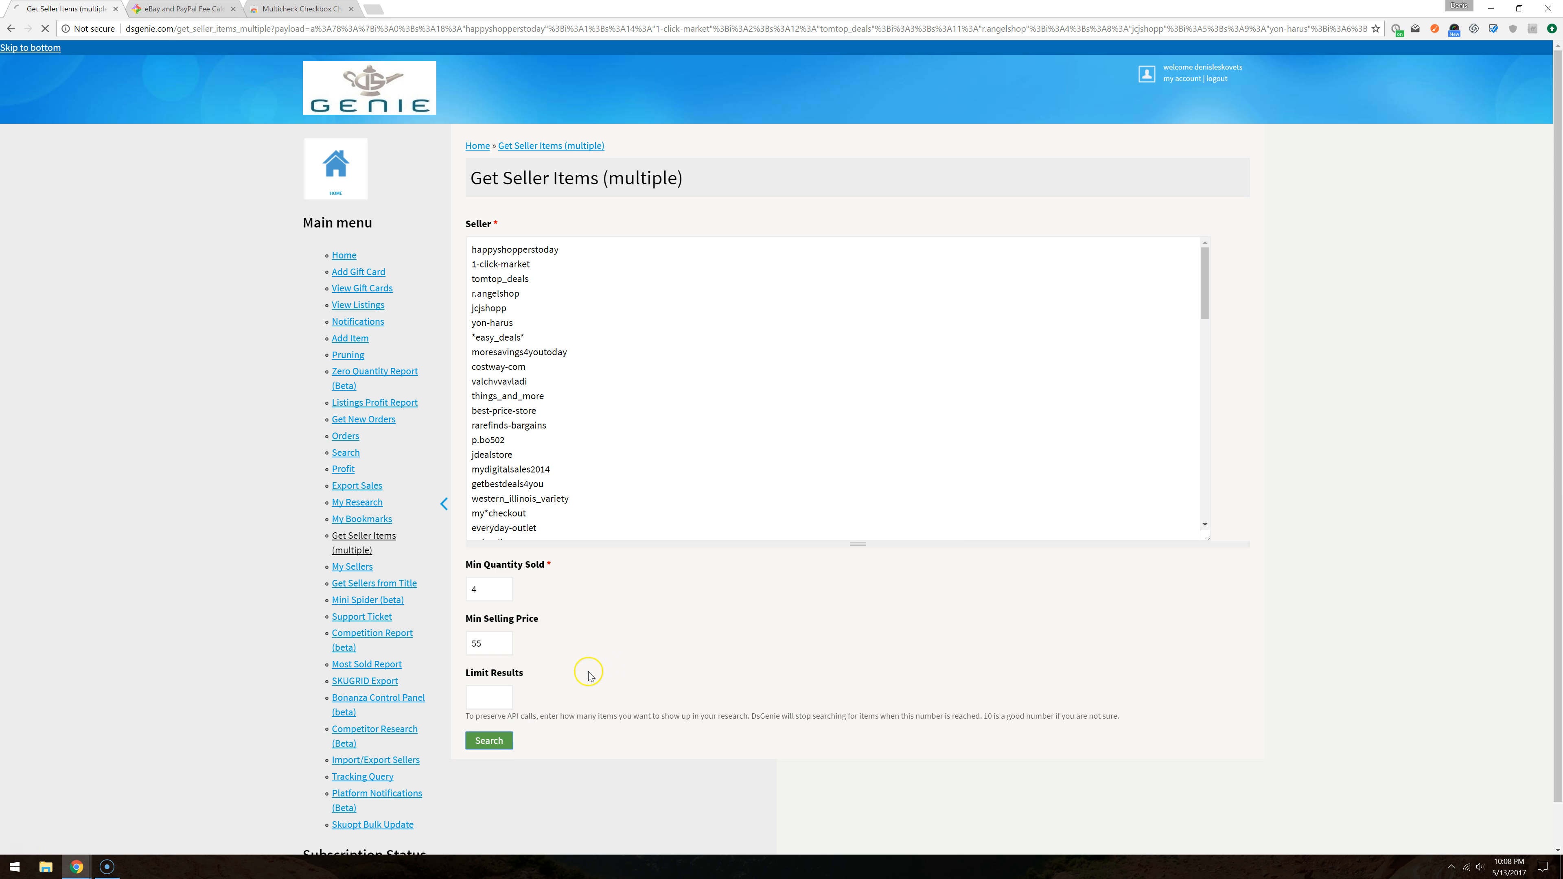
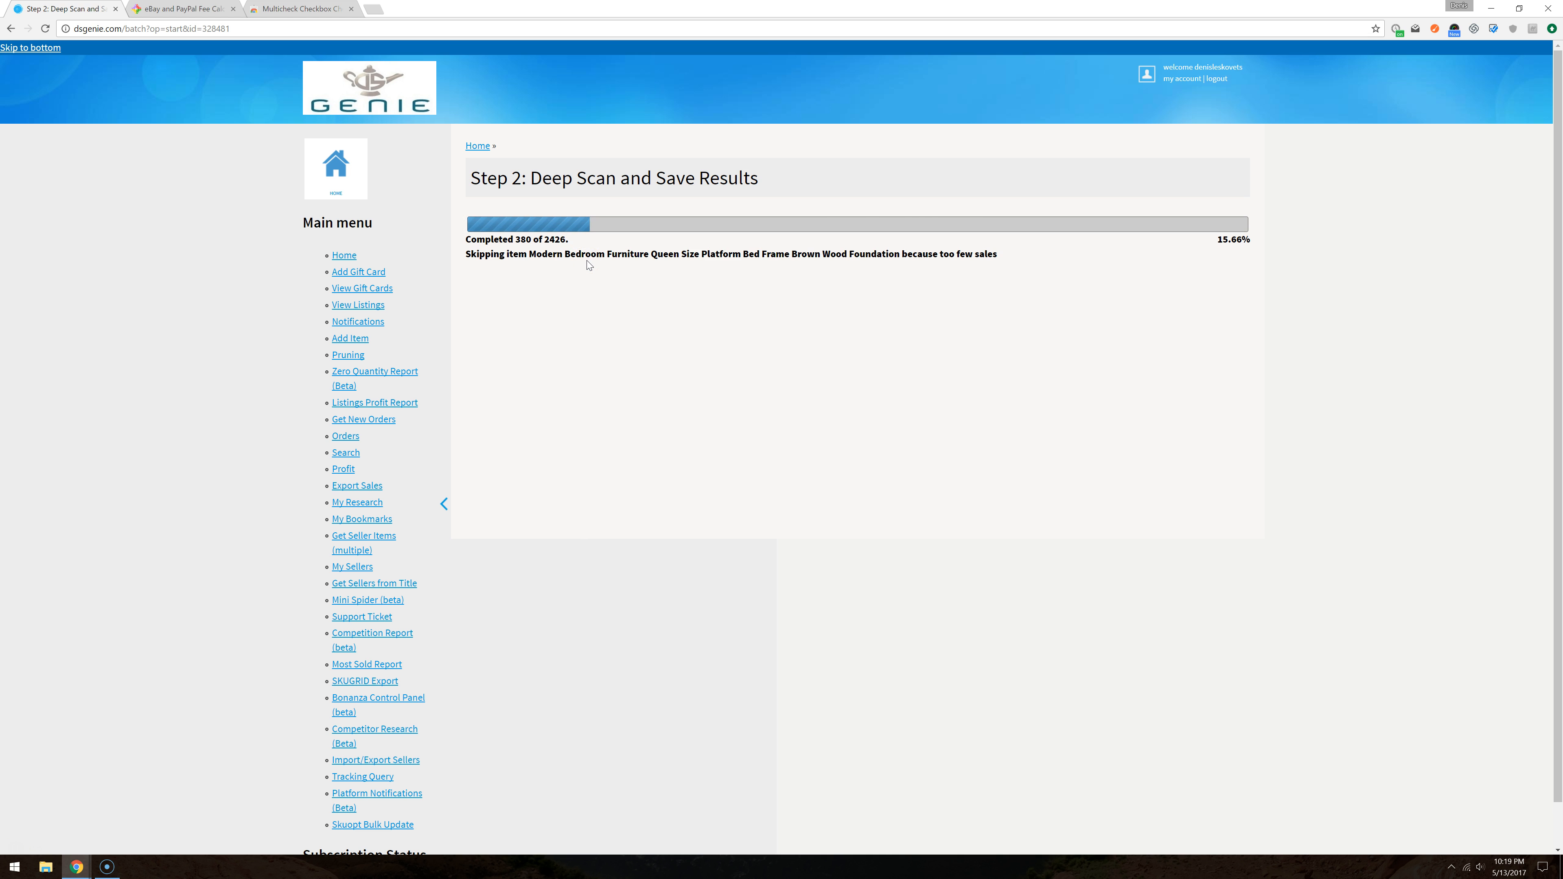
# Step: Open View Listings in a new browser tab while the deep scan keeps running
pyautogui.click(555, 329)
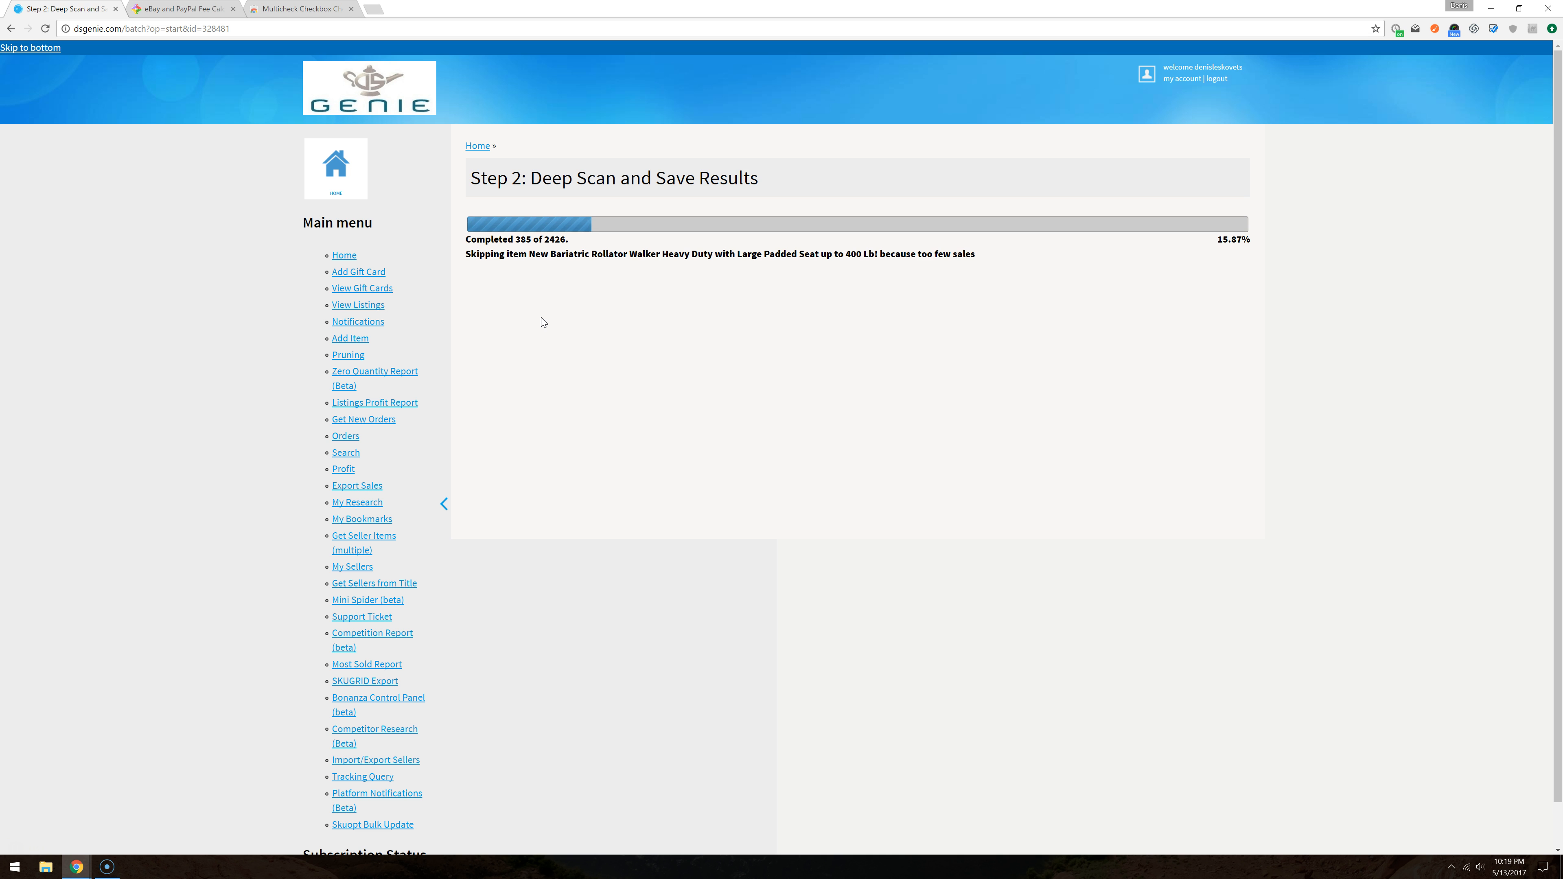
pyautogui.click(429, 362)
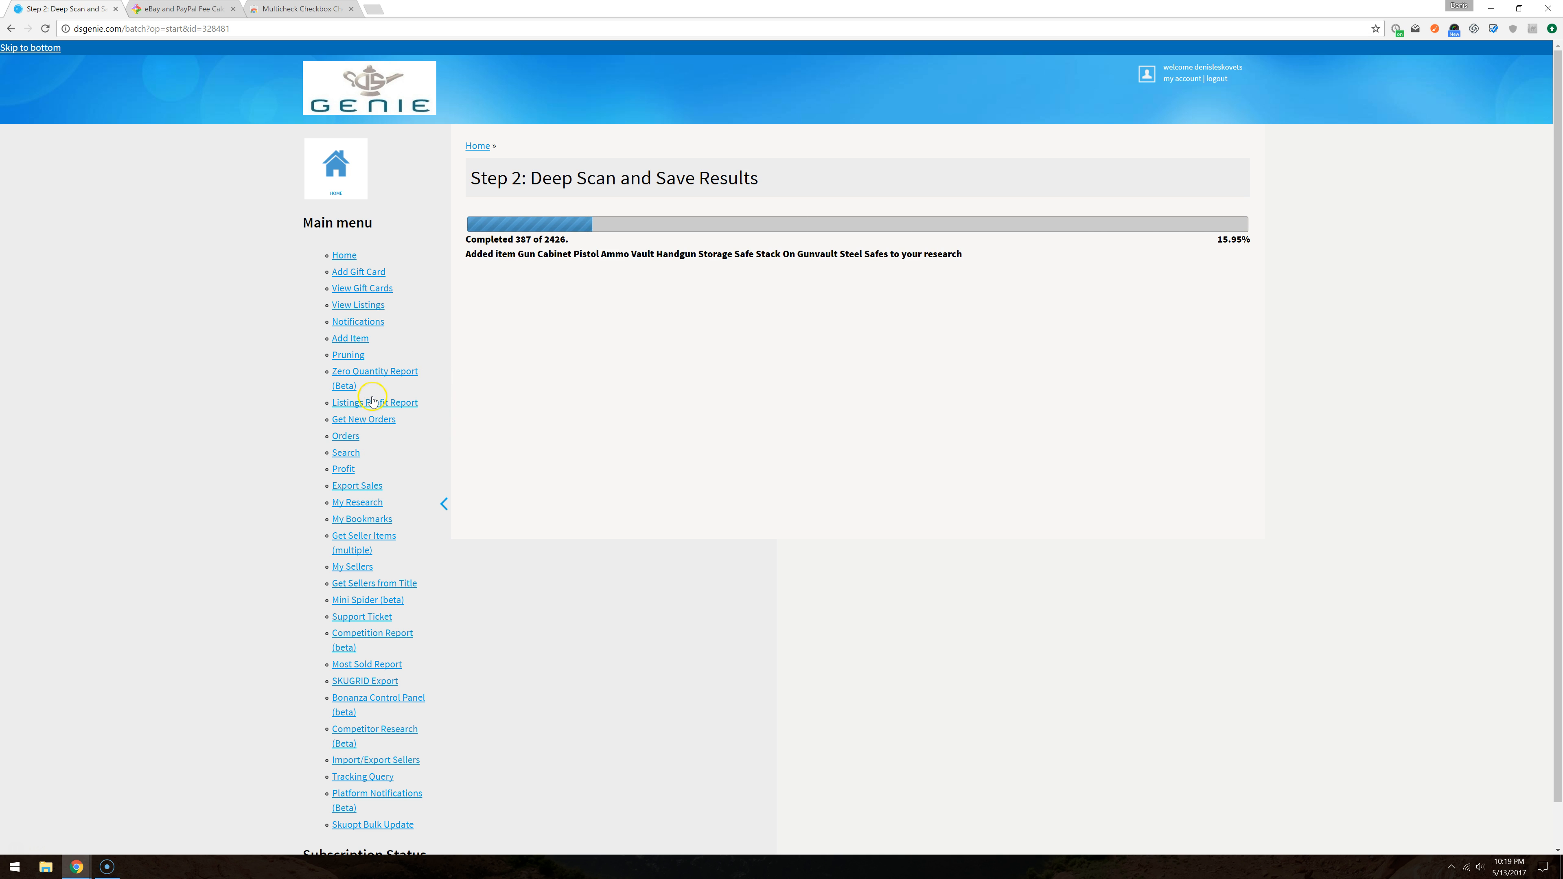
pyautogui.rightClick(347, 307)
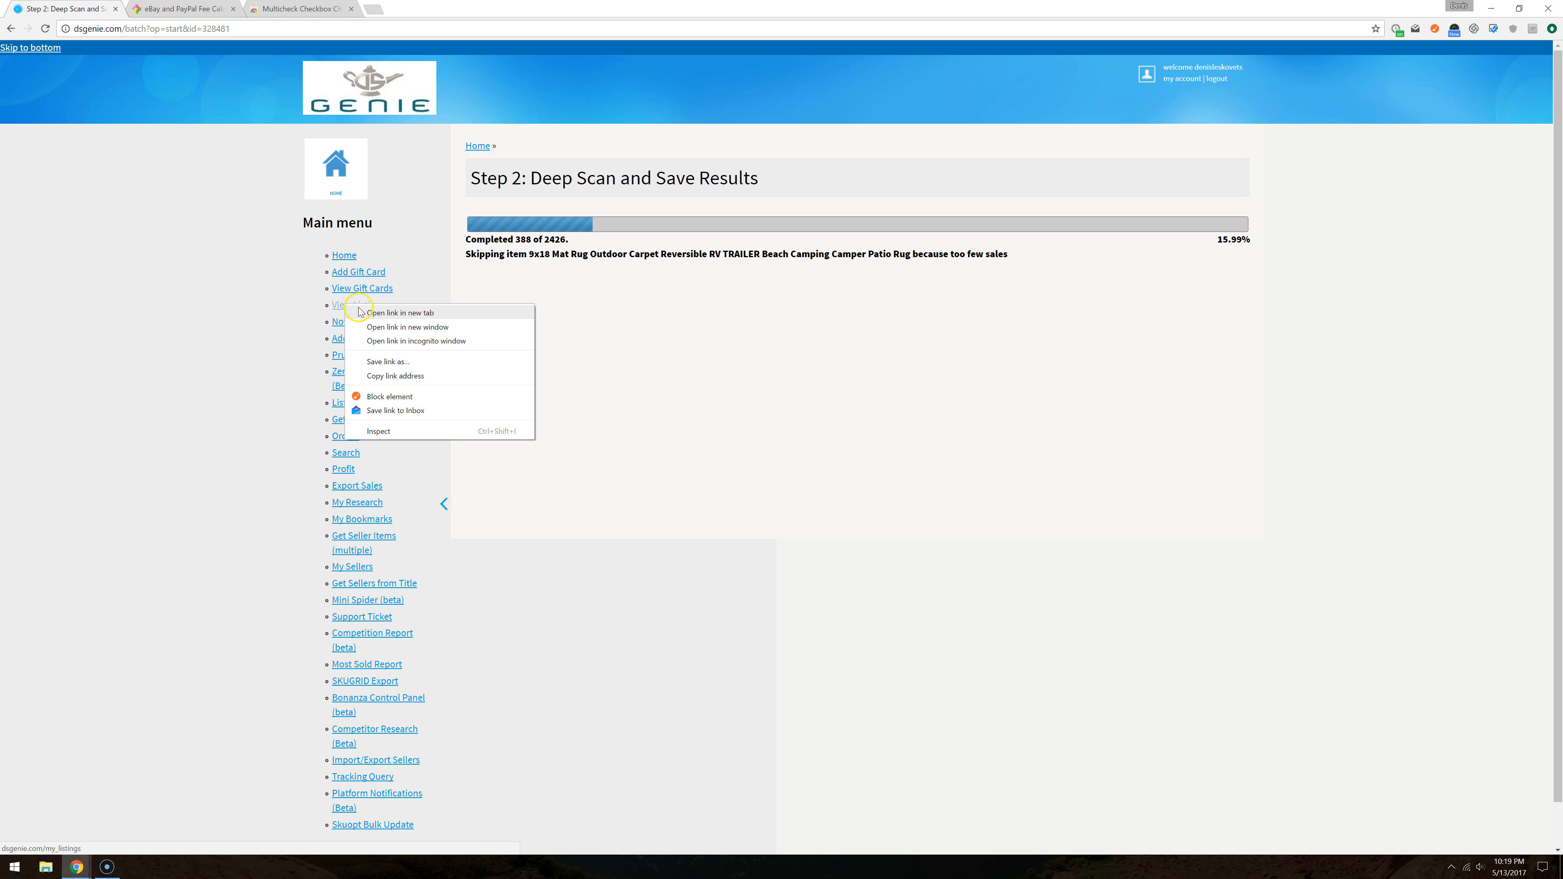
pyautogui.click(301, 322)
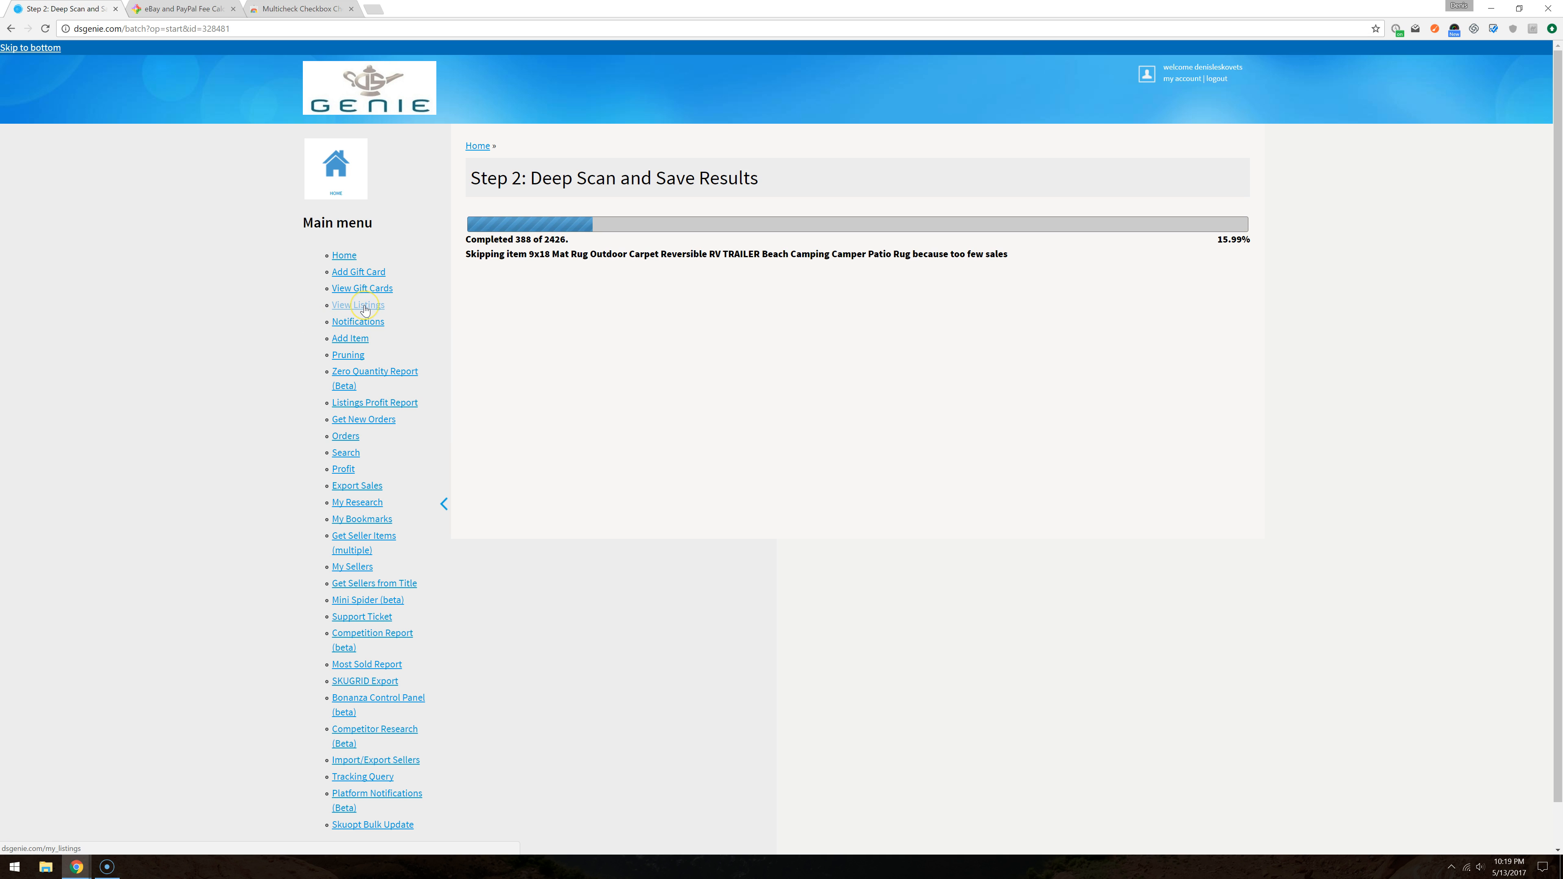
pyautogui.rightClick(364, 306)
pyautogui.click(394, 315)
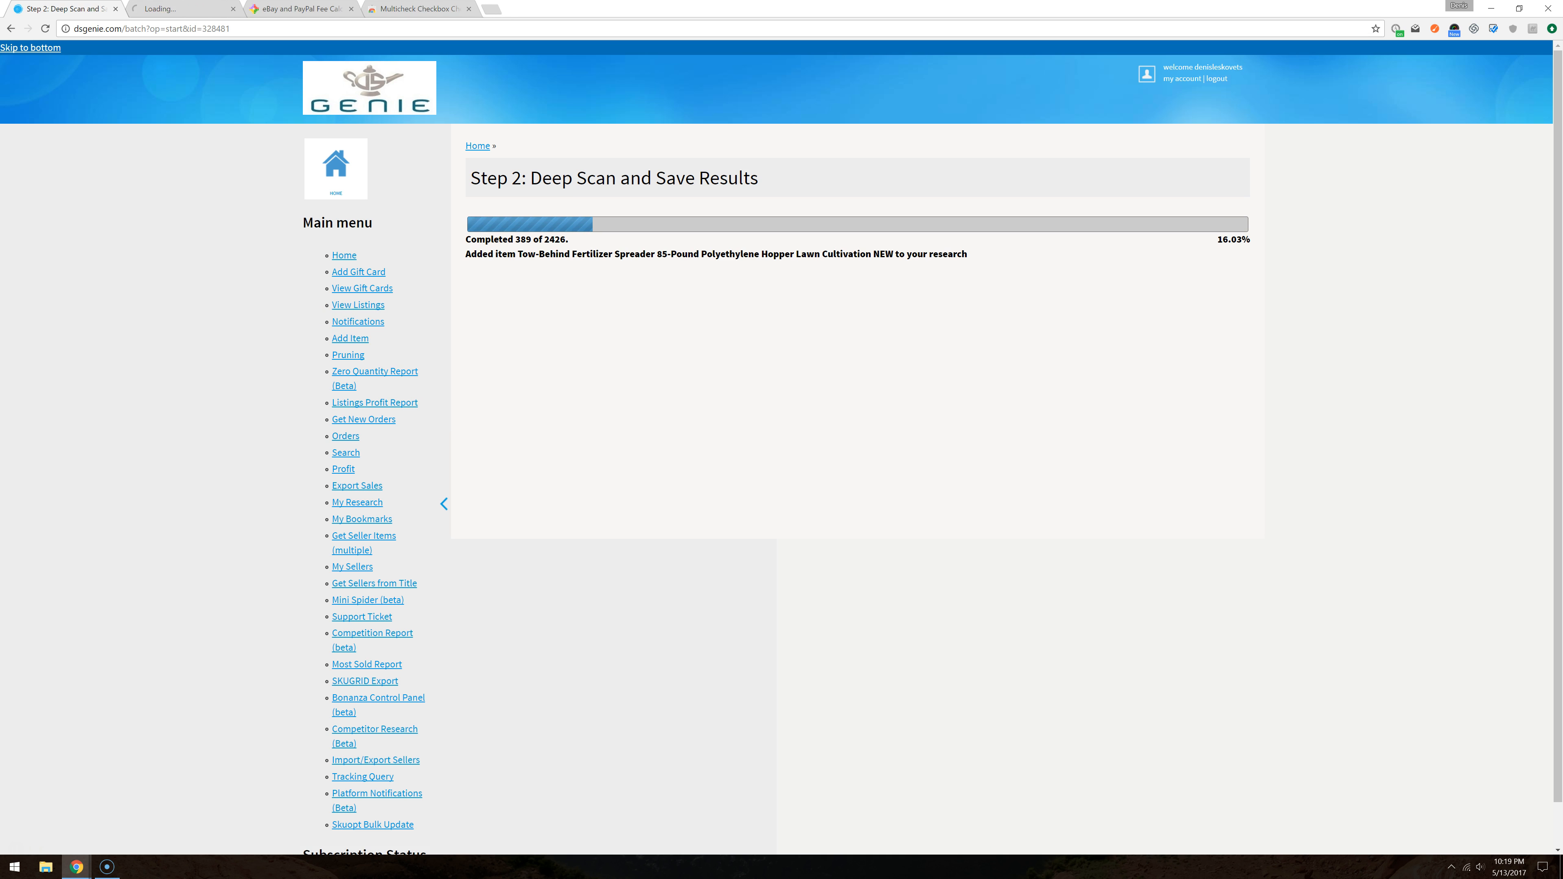
# Step: Look over the items and prices on the My Ebay Listings page
pyautogui.click(173, 8)
pyautogui.scroll(-1, 899, 389)
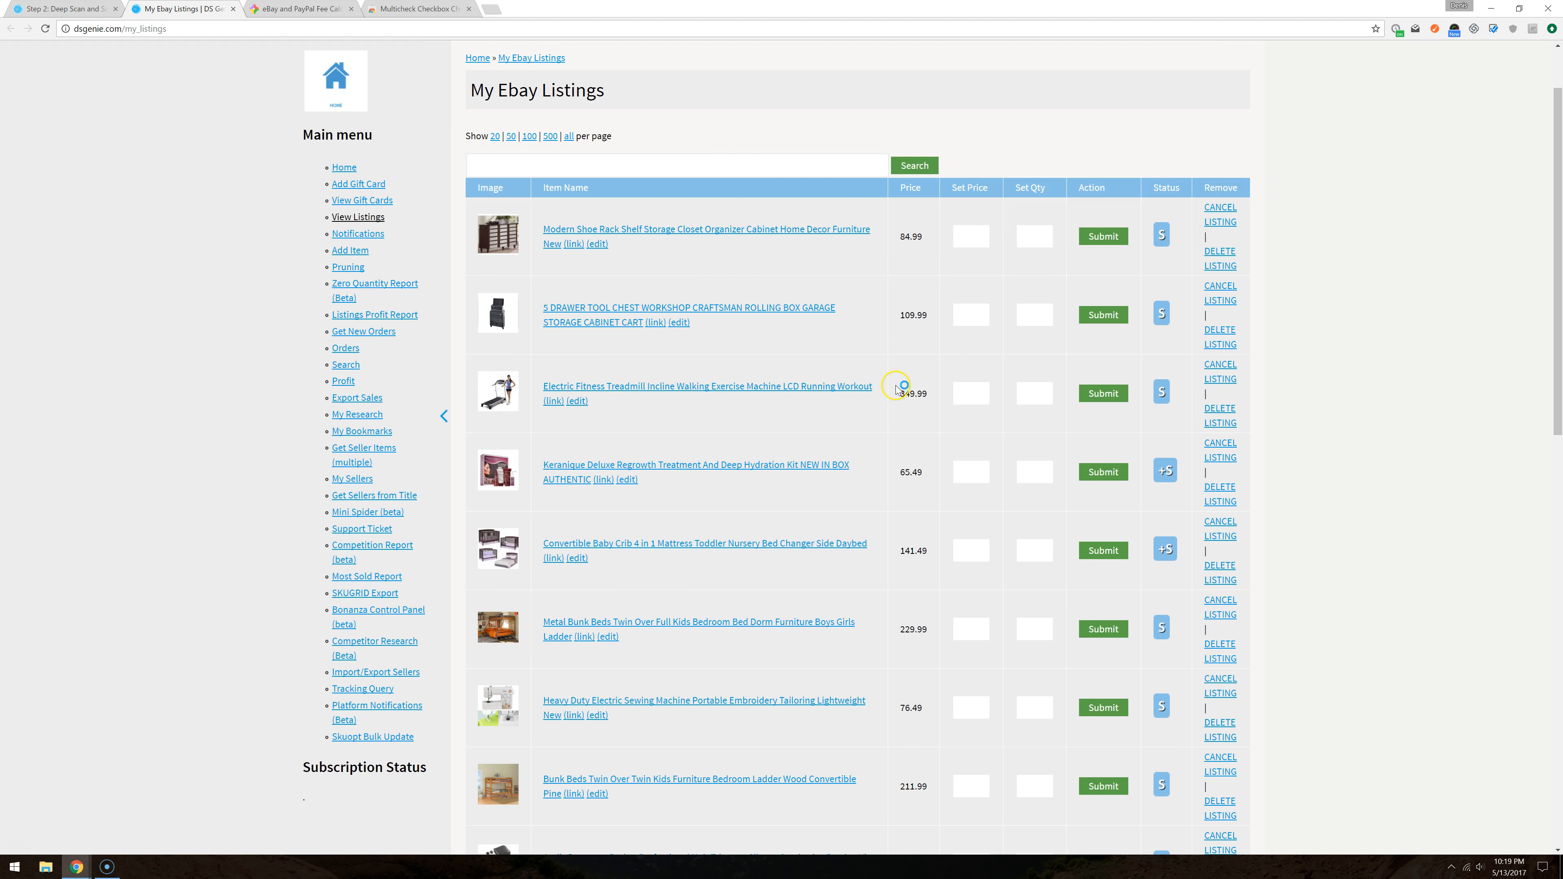
pyautogui.scroll(1, 690, 296)
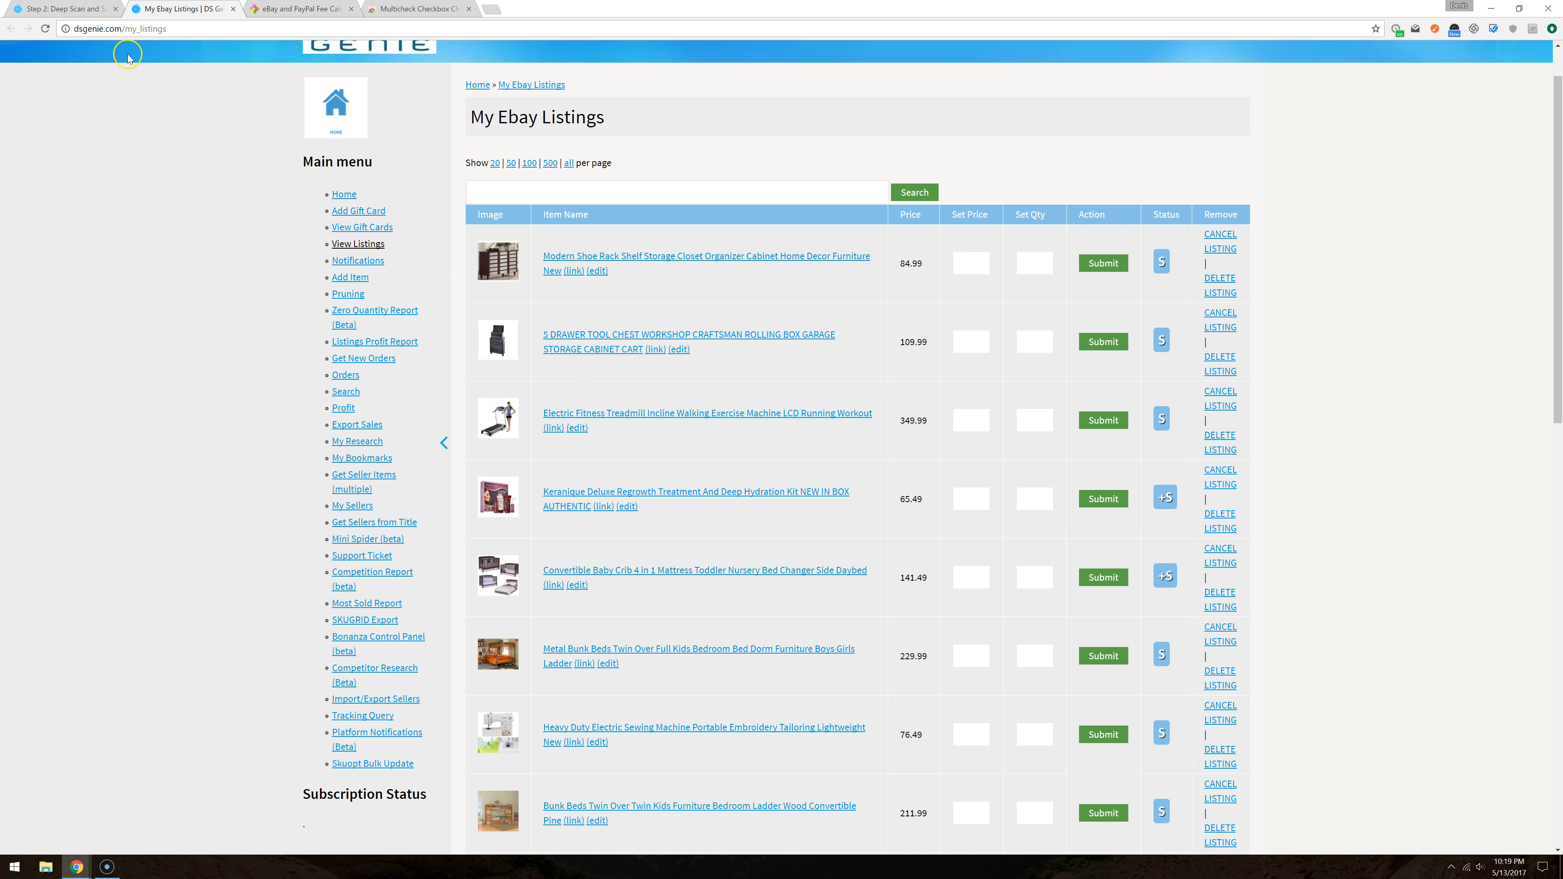
# Step: Leave the deep scan for the dashboard and open the saved research for seller 1-click-market
pyautogui.click(77, 11)
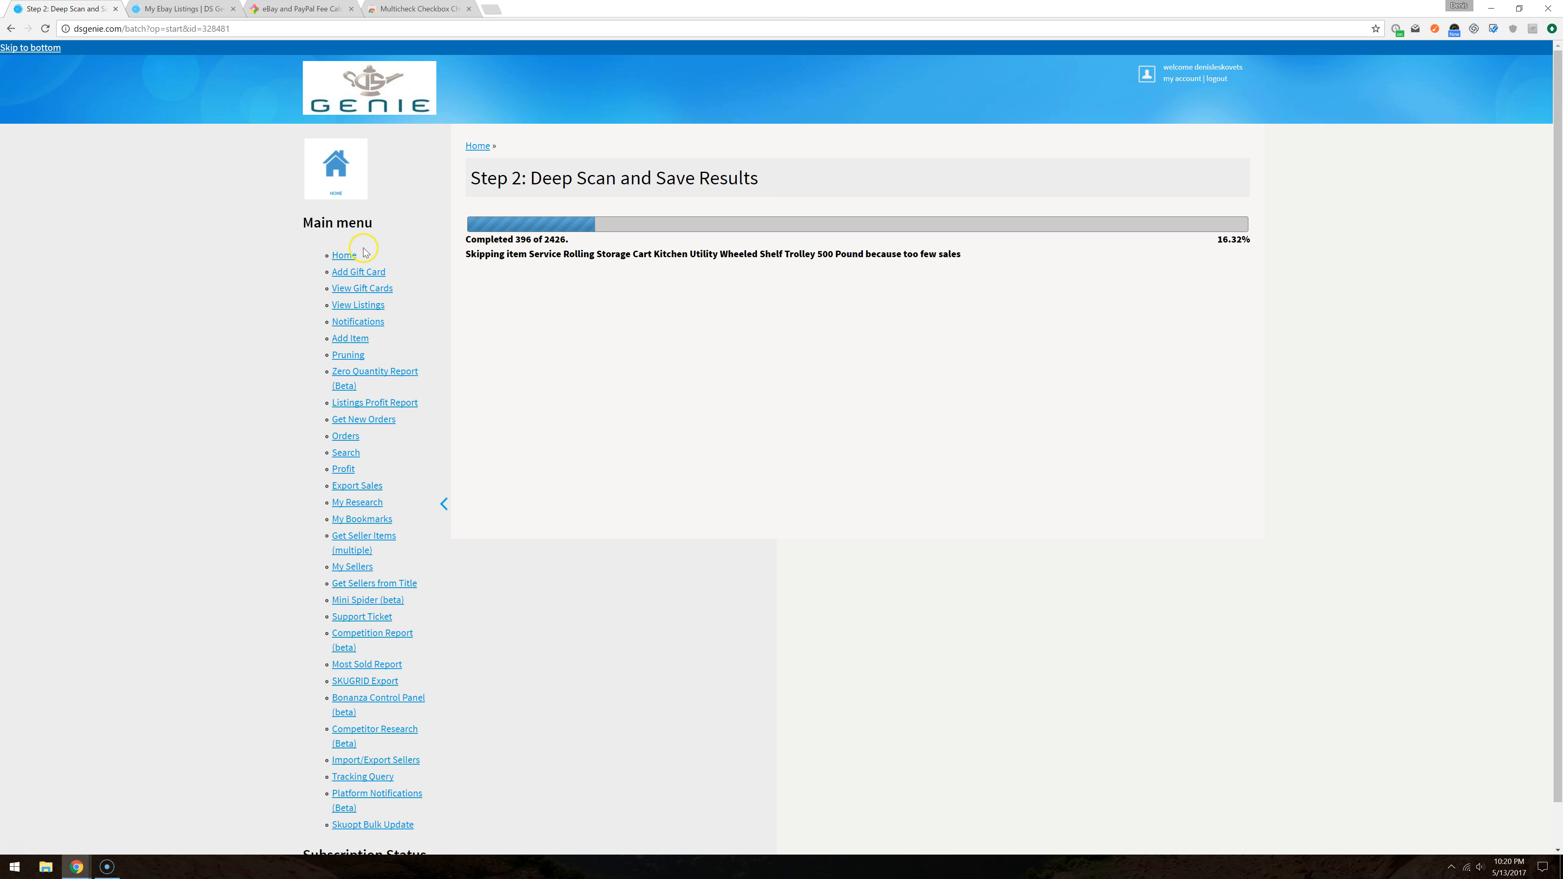
pyautogui.click(349, 257)
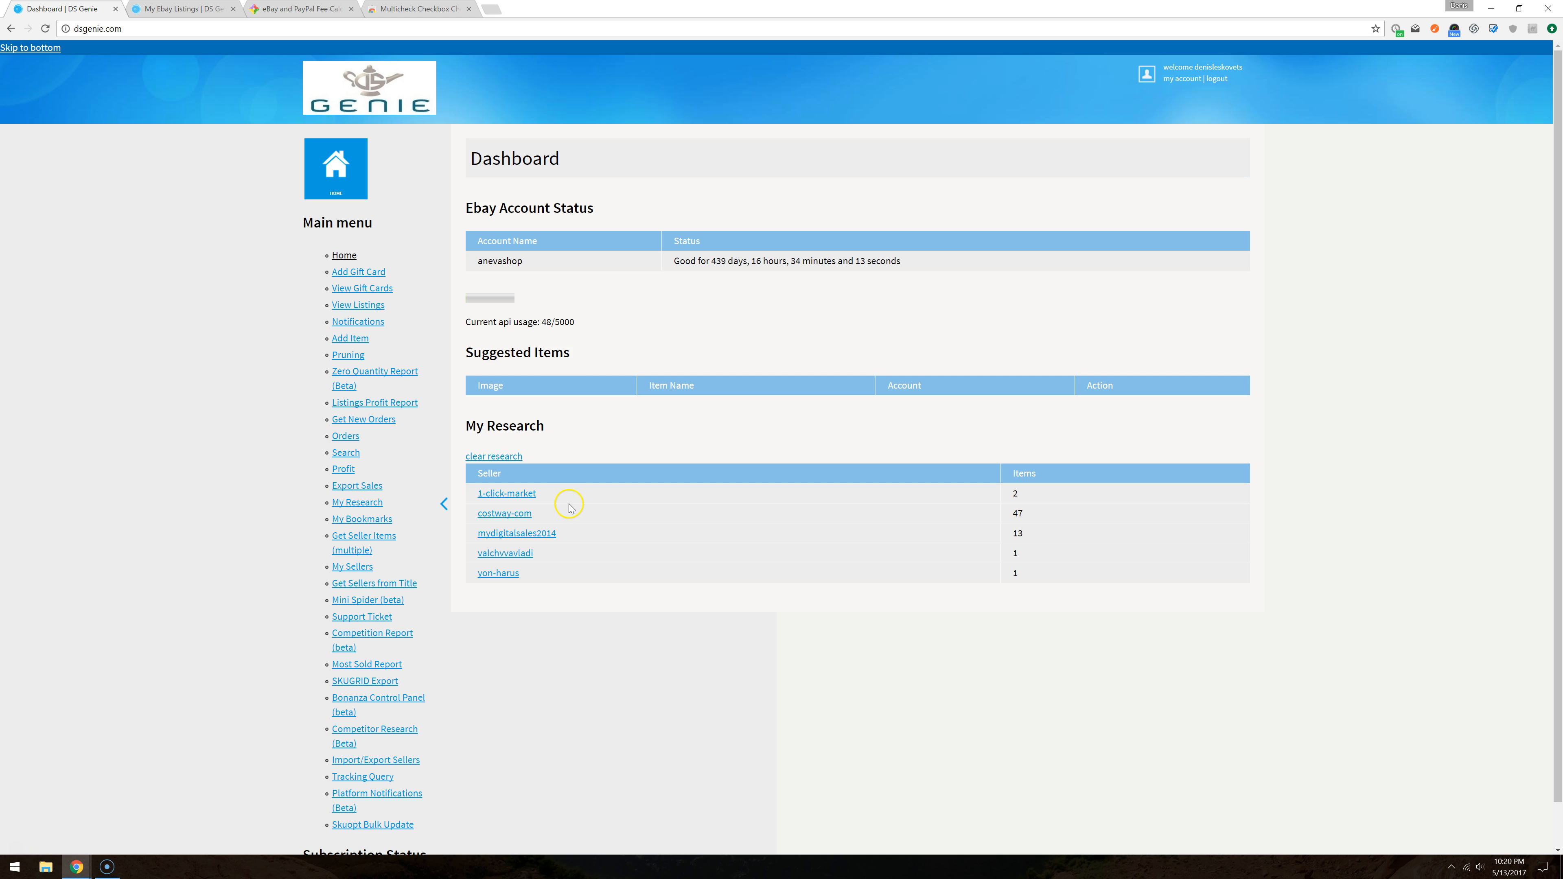
pyautogui.click(526, 497)
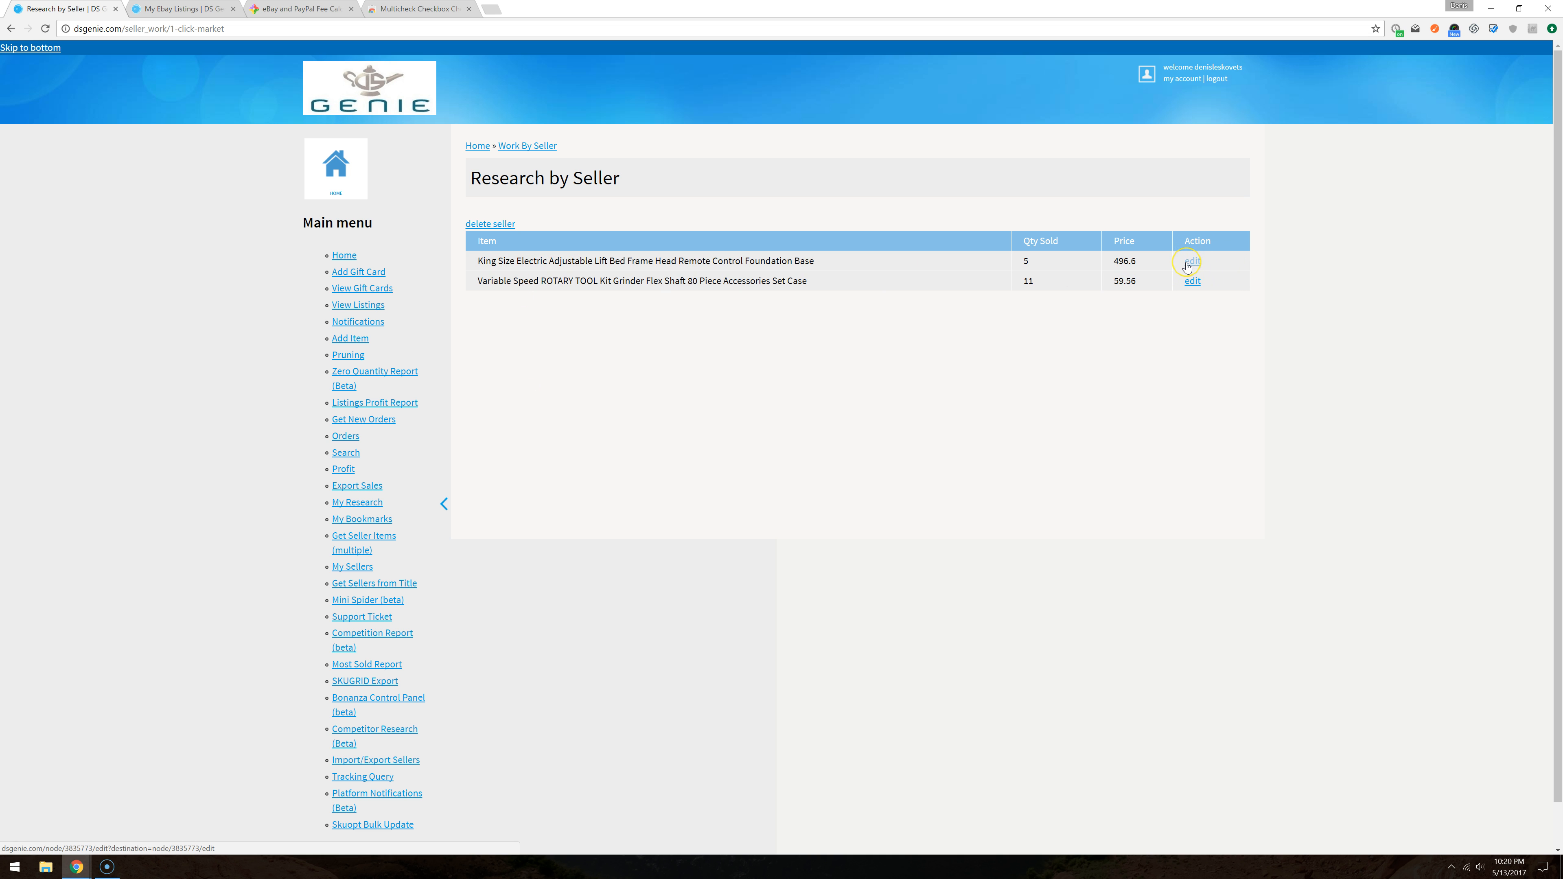
# Step: Open the King Size Electric Adjustable Lift Bed Frame's edit page in a separate browser tab and review its photos
pyautogui.click(1187, 262)
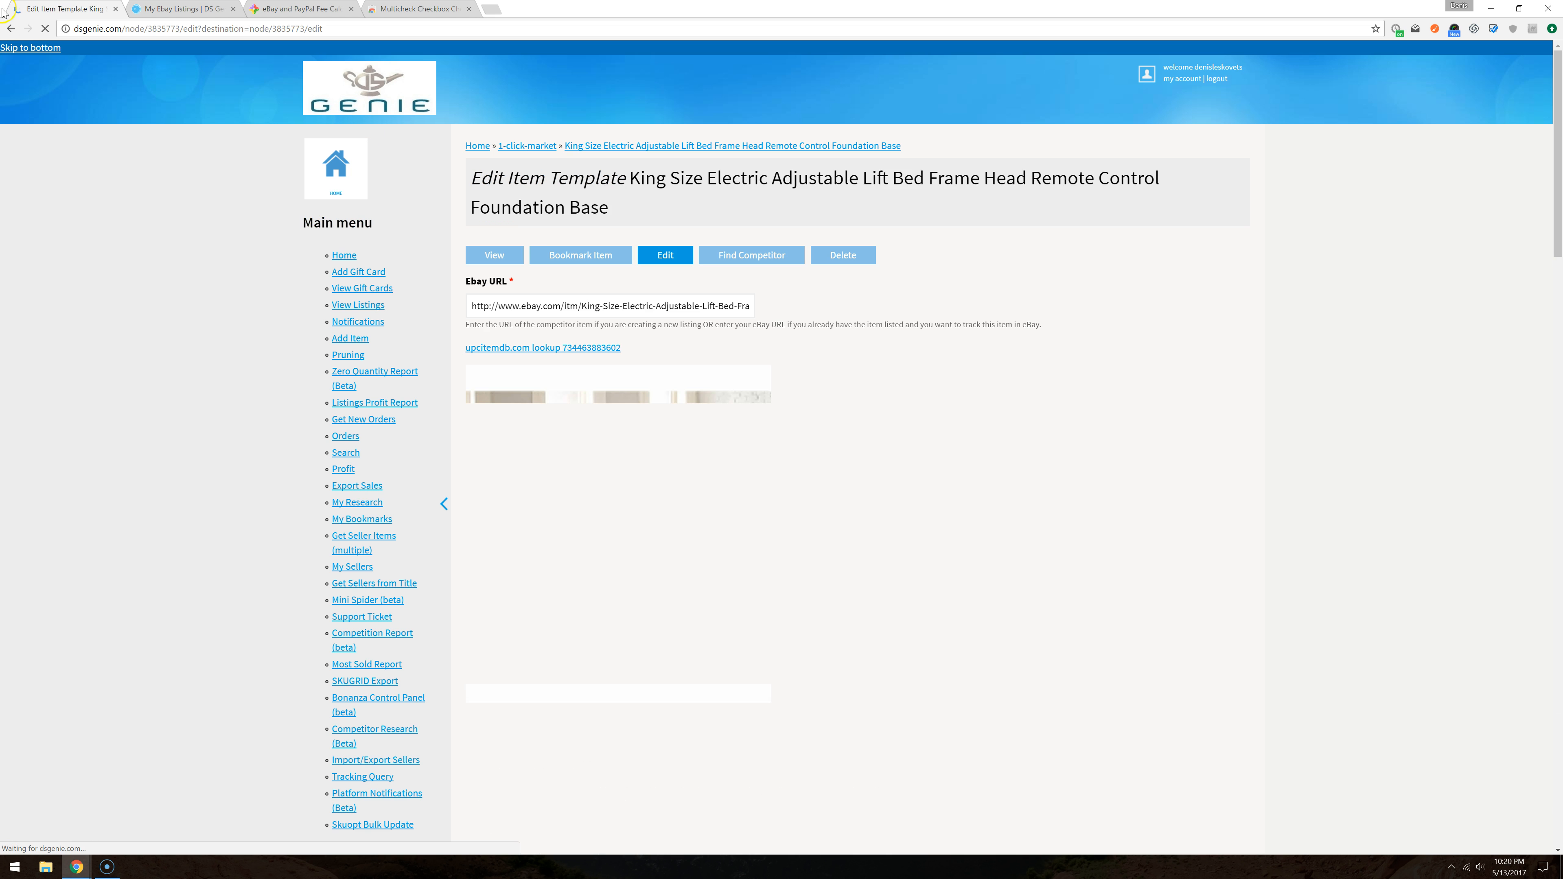
pyautogui.click(11, 29)
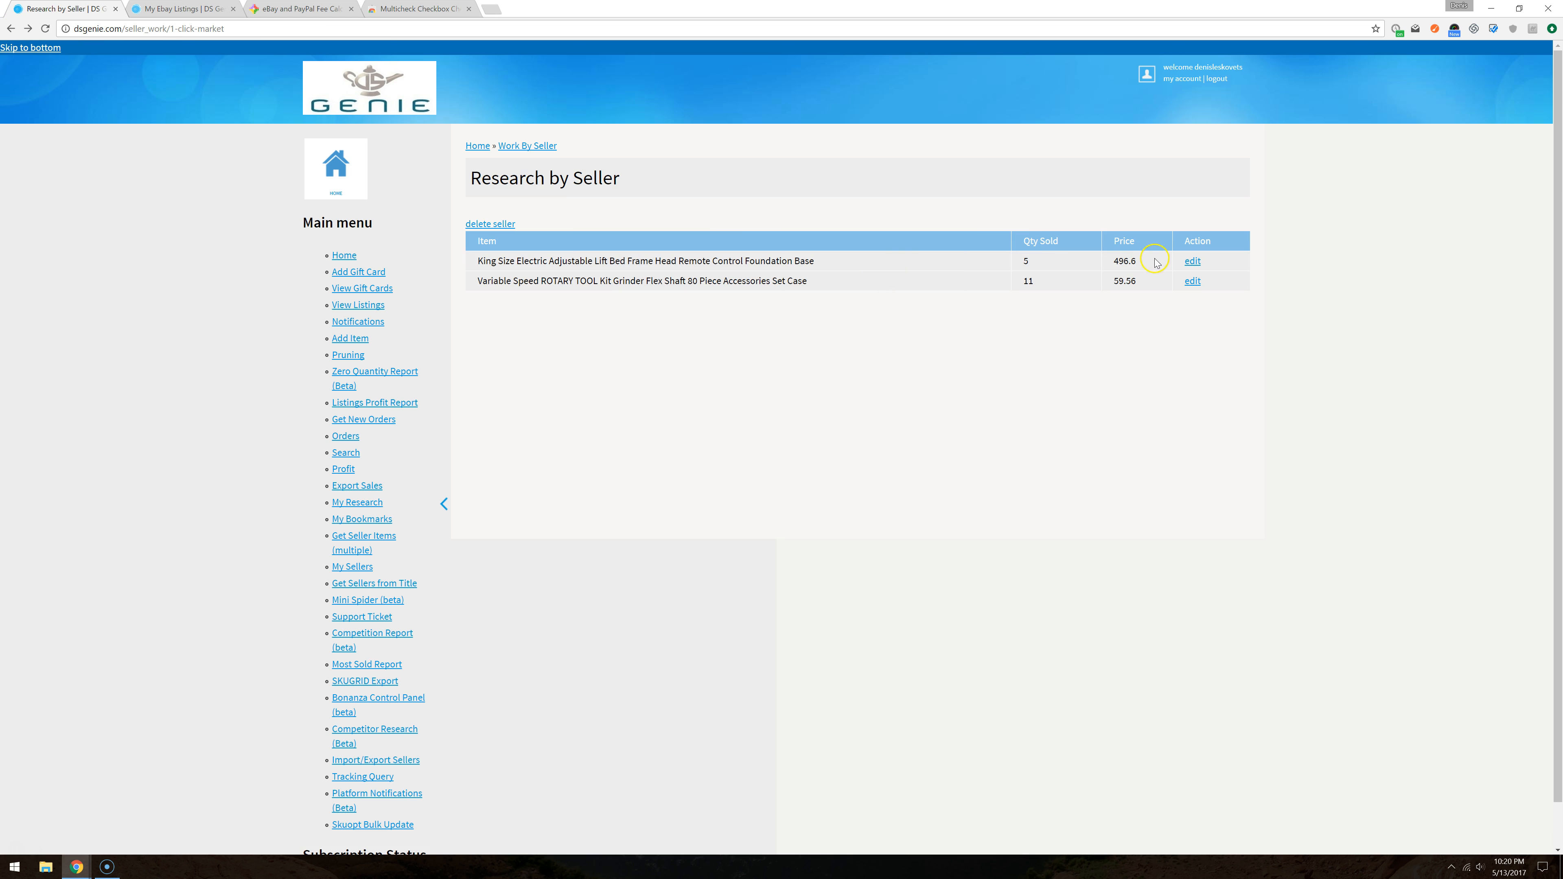
pyautogui.rightClick(1196, 266)
pyautogui.click(1210, 269)
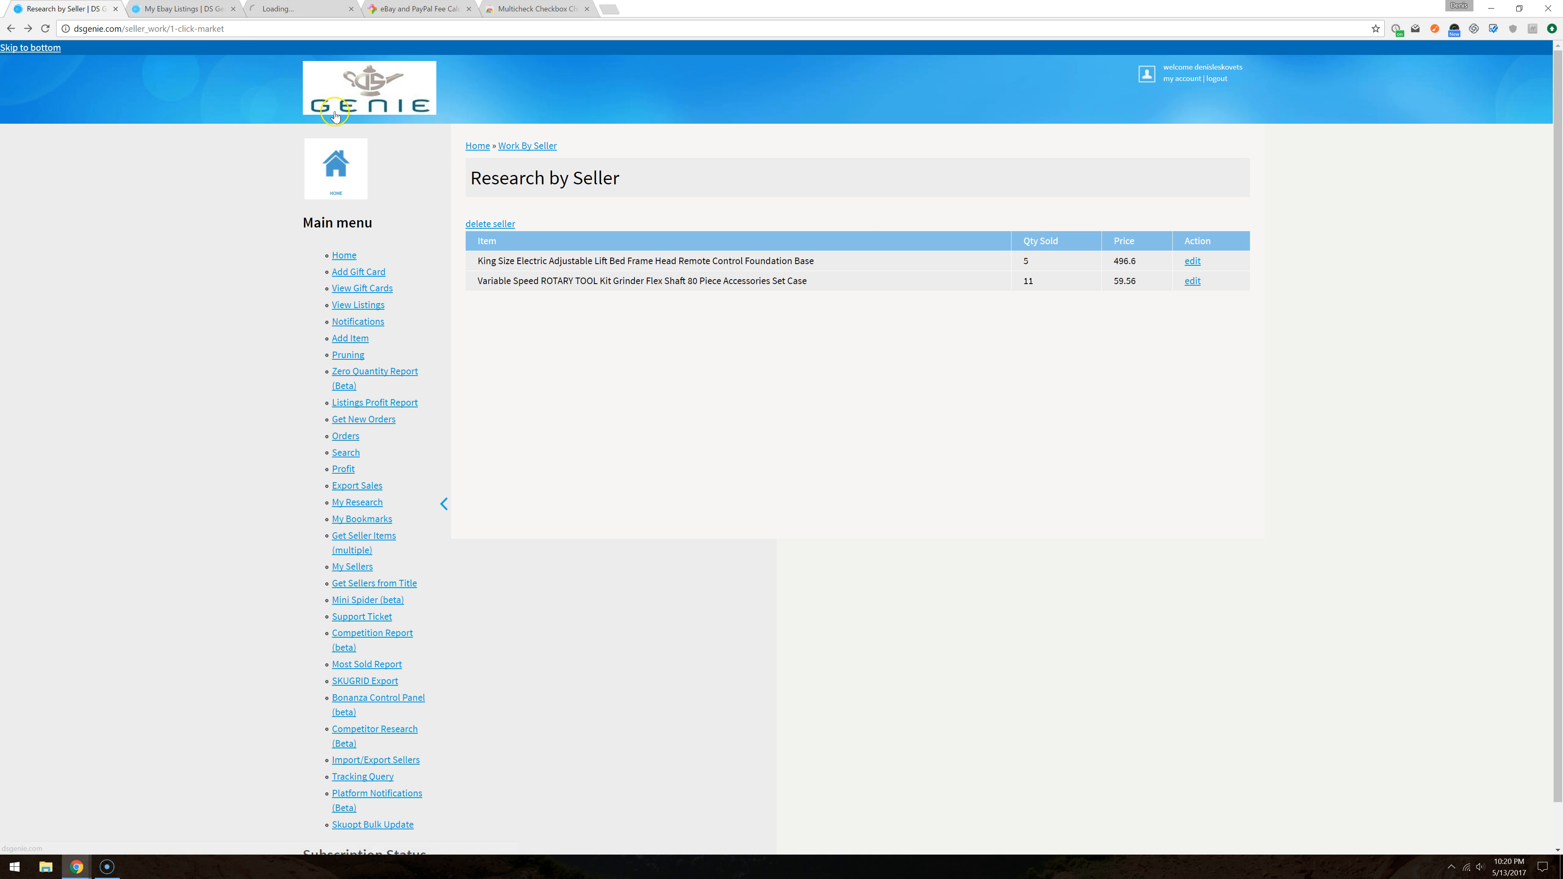
pyautogui.click(293, 16)
pyautogui.scroll(-10, 790, 463)
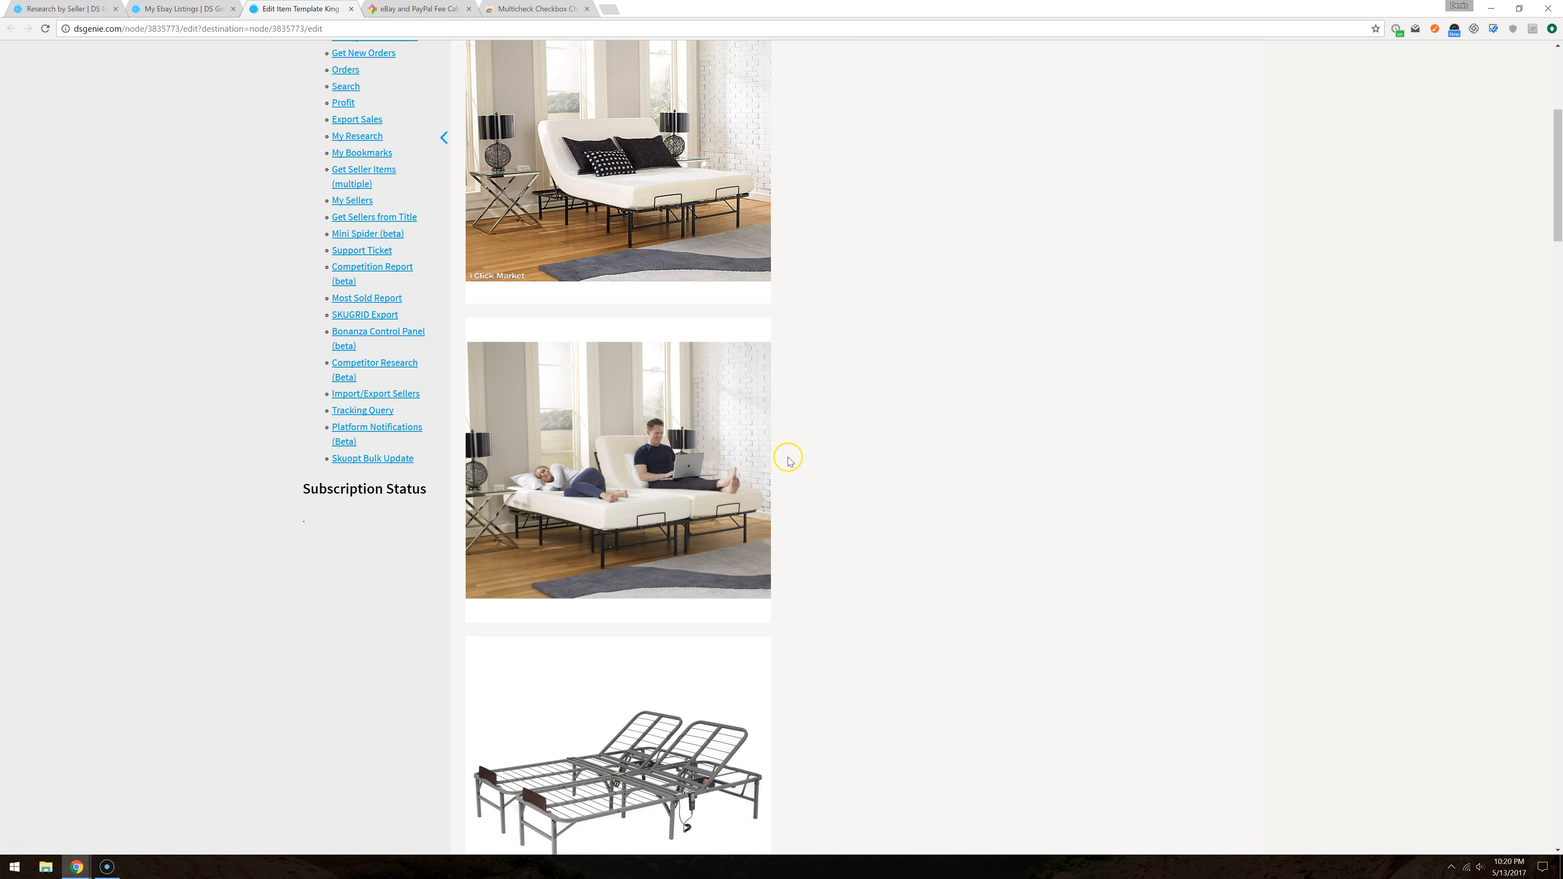
pyautogui.scroll(-8, 790, 460)
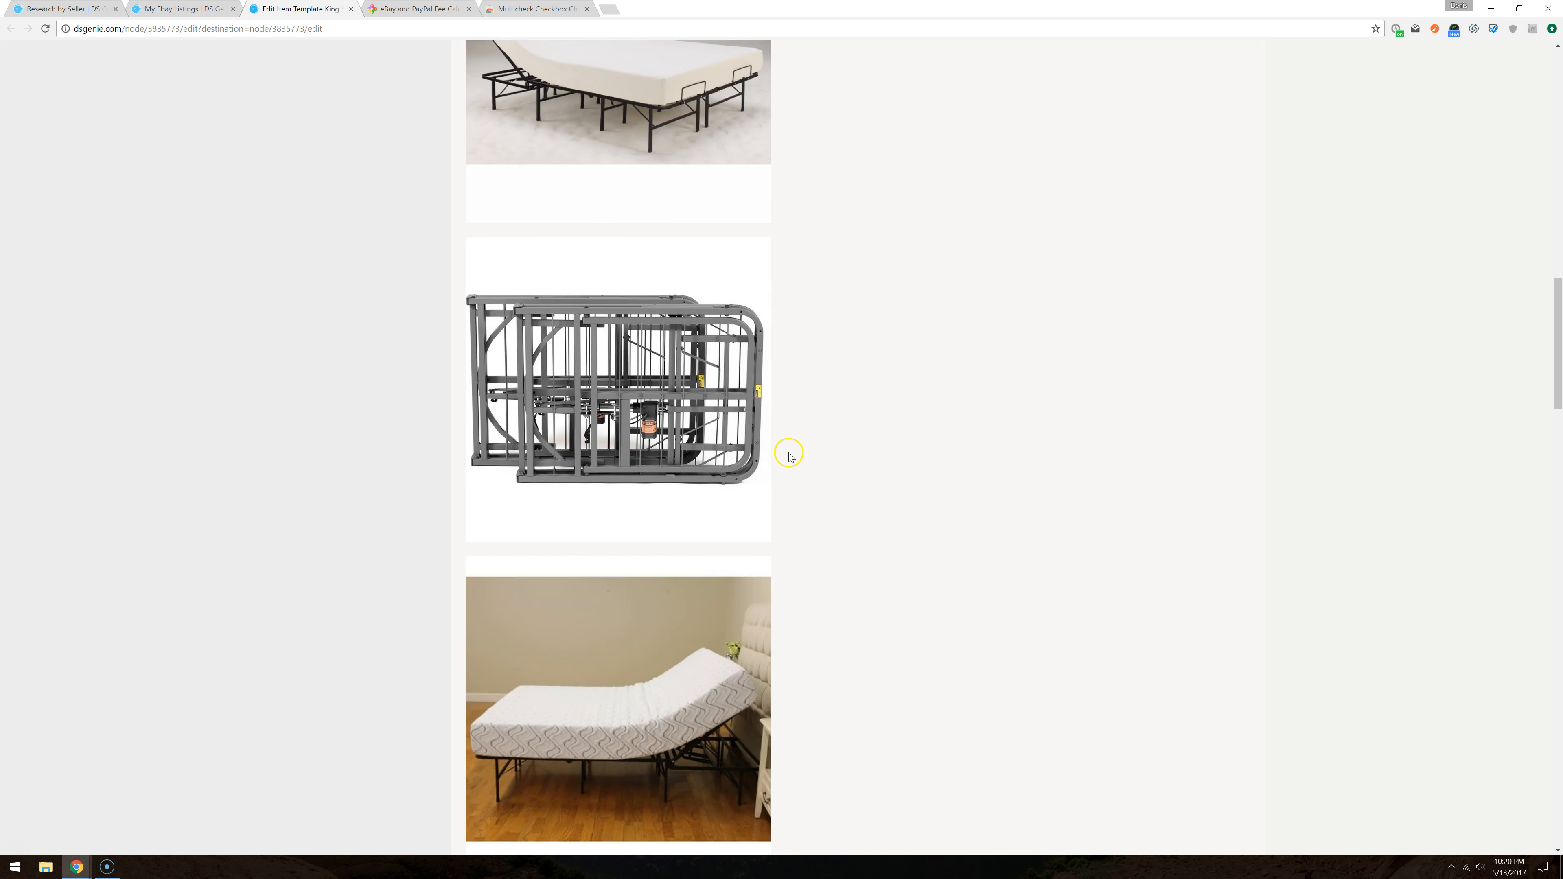
pyautogui.scroll(18, 791, 459)
pyautogui.scroll(4, 791, 457)
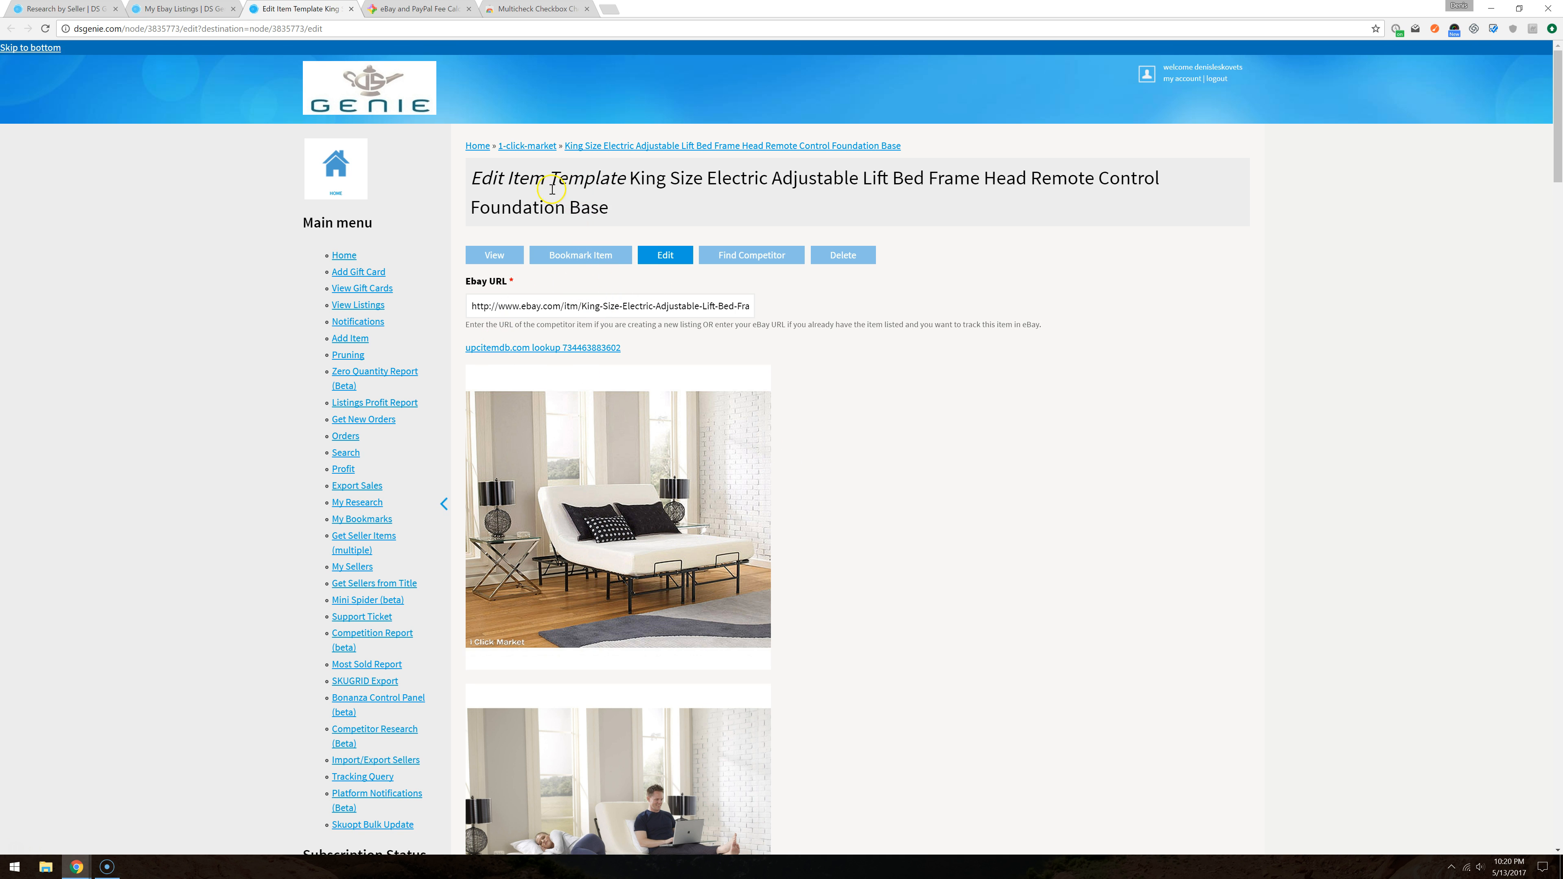
# Step: Run a Google reverse image search on the bed frame's first photo
pyautogui.click(617, 418)
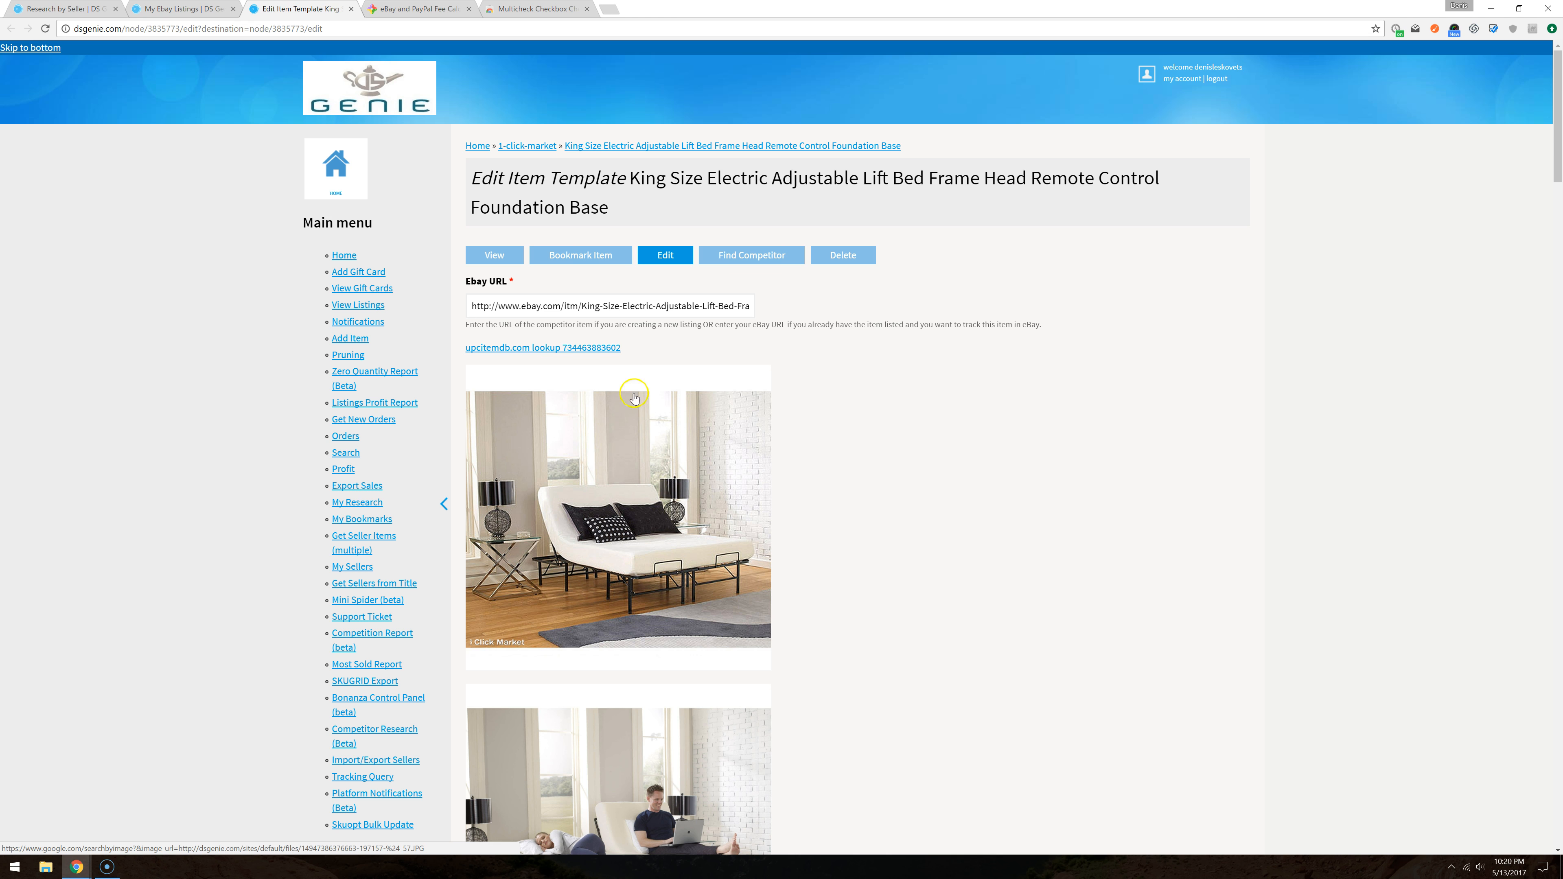
pyautogui.scroll(-20, 635, 397)
pyautogui.scroll(20, 666, 338)
pyautogui.click(651, 502)
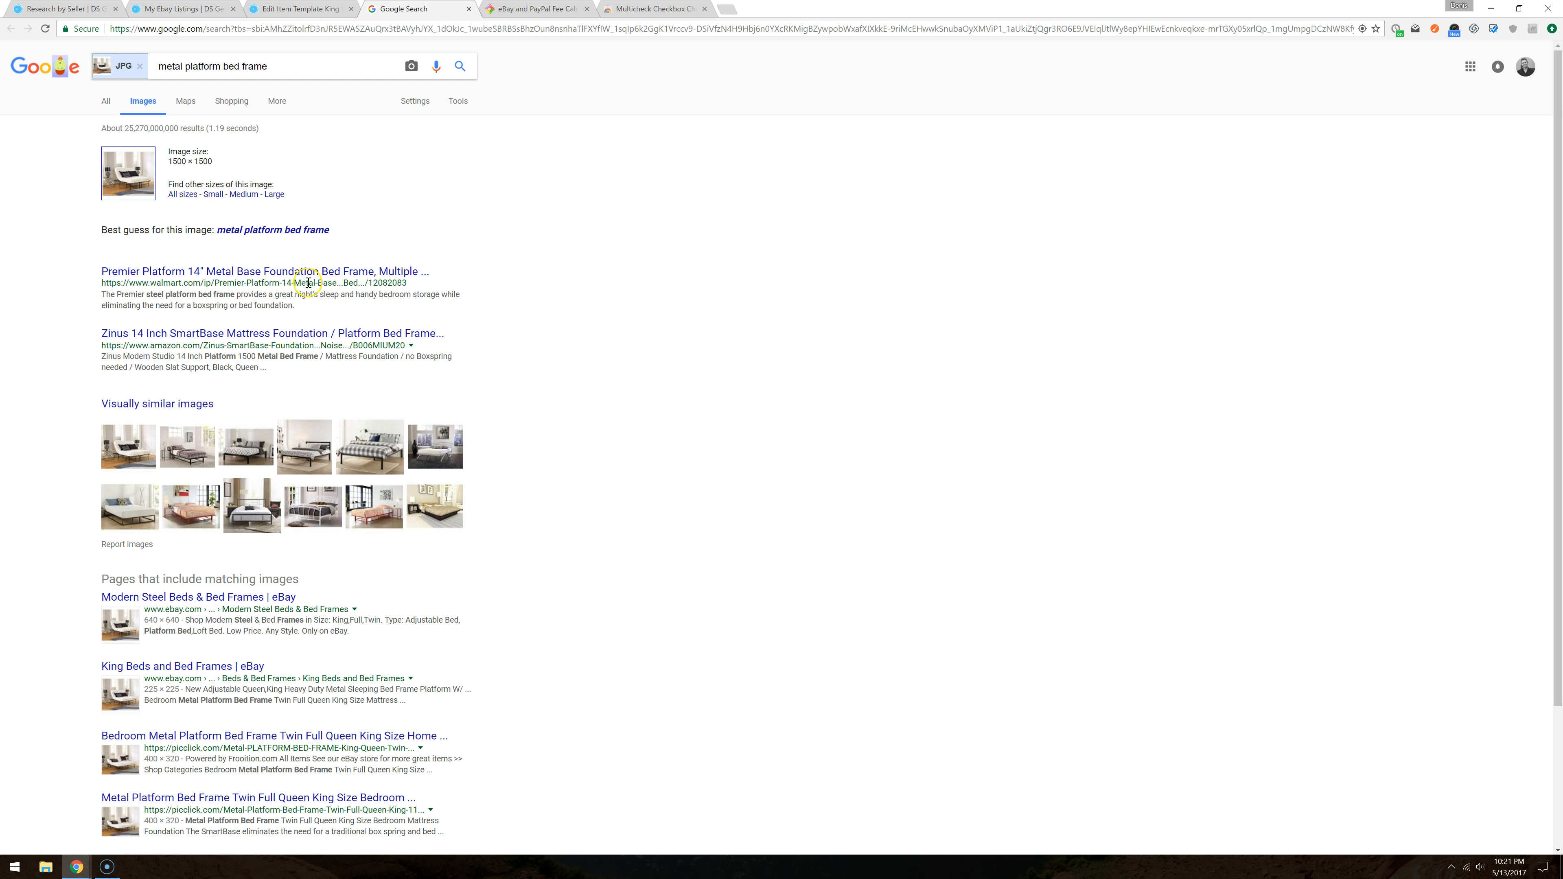
# Step: Check Walmart's Premier Platform 14" Metal Base bed frame against the item template's title and return to the image search results
pyautogui.moveTo(111, 282); pyautogui.dragTo(212, 282)
pyautogui.click(213, 283)
pyautogui.click(204, 275)
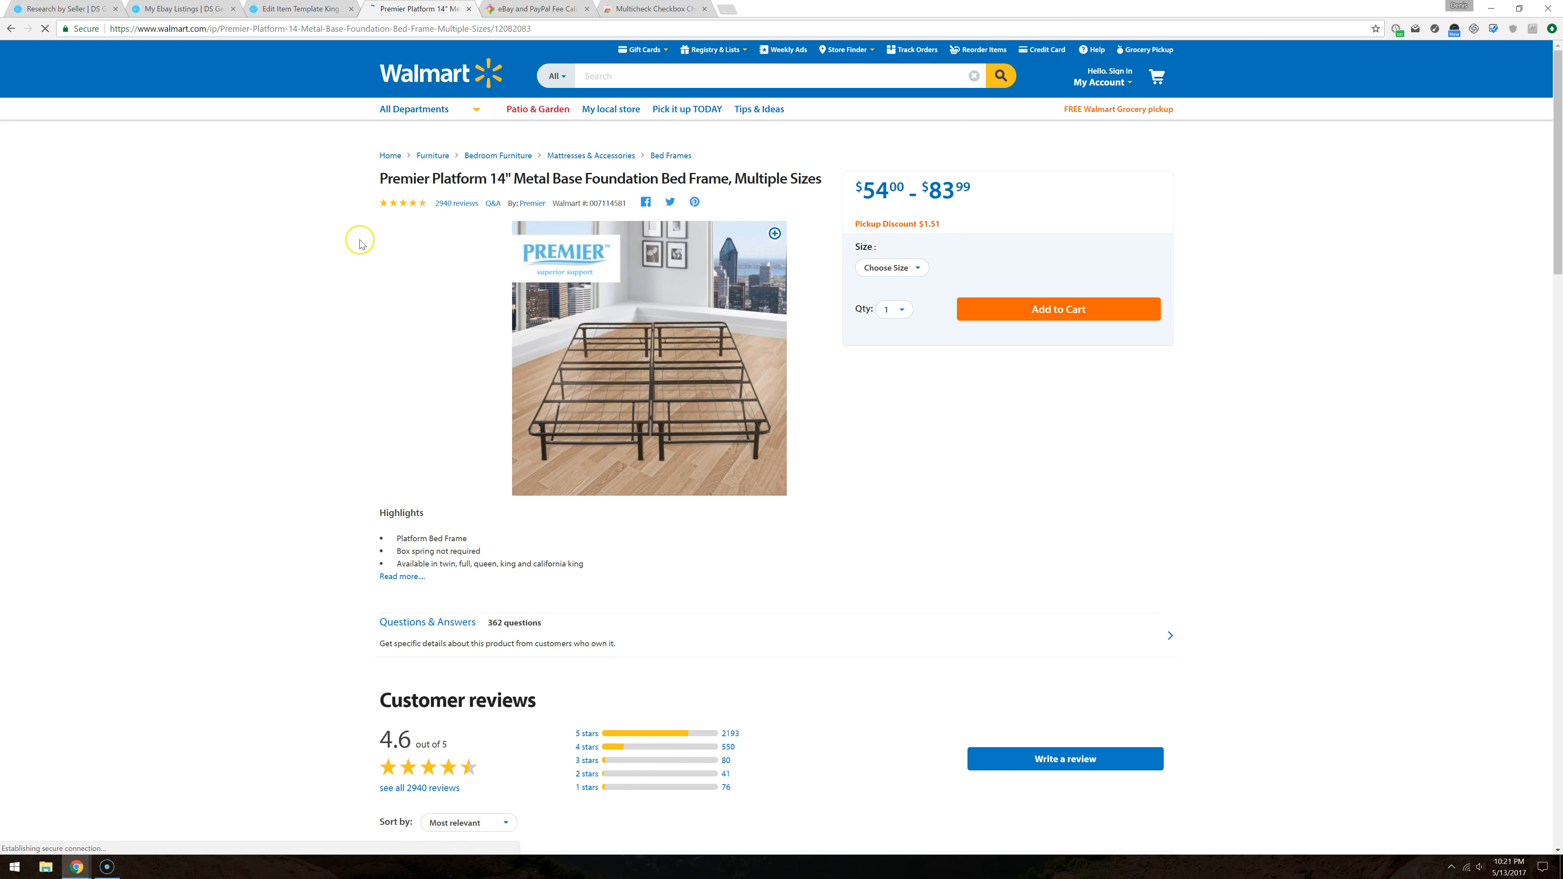
pyautogui.click(302, 10)
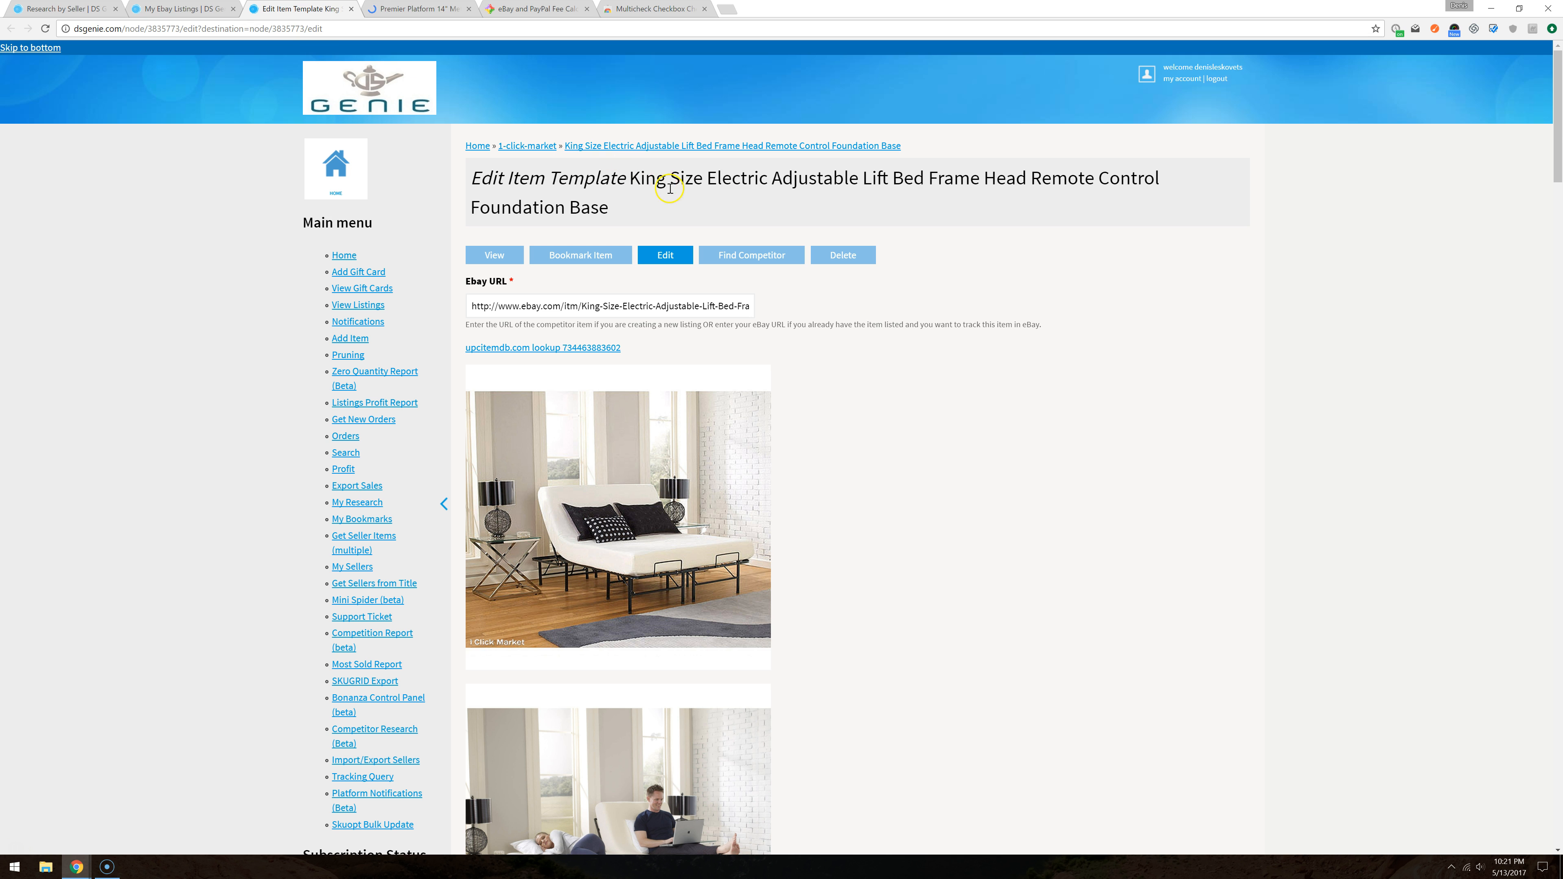
pyautogui.moveTo(645, 181); pyautogui.dragTo(881, 202)
pyautogui.click(868, 194)
pyautogui.click(425, 10)
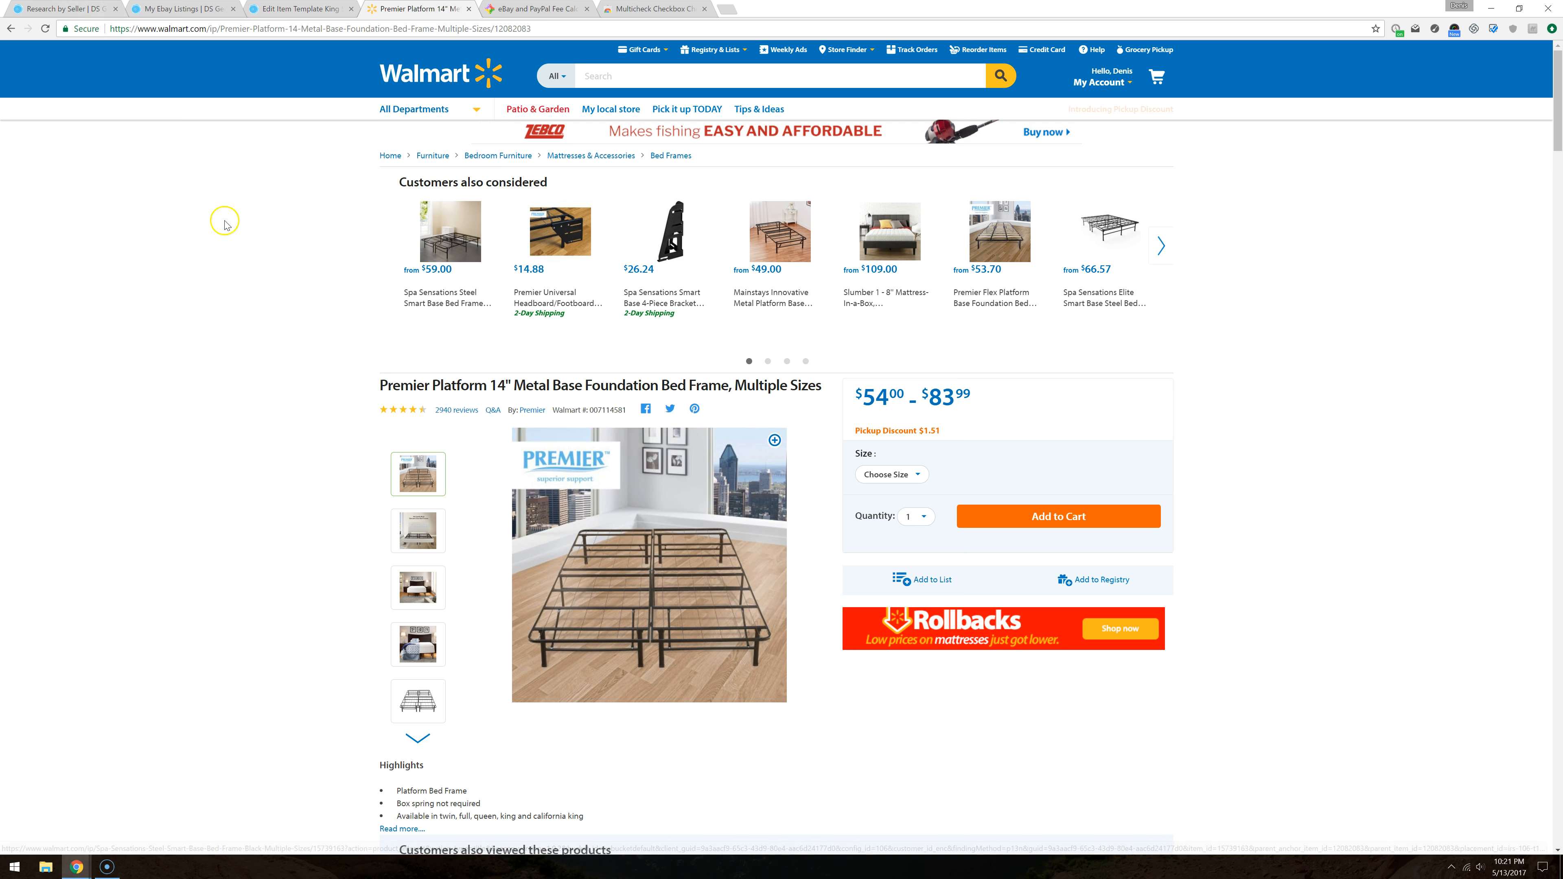
pyautogui.scroll(-7, 167, 286)
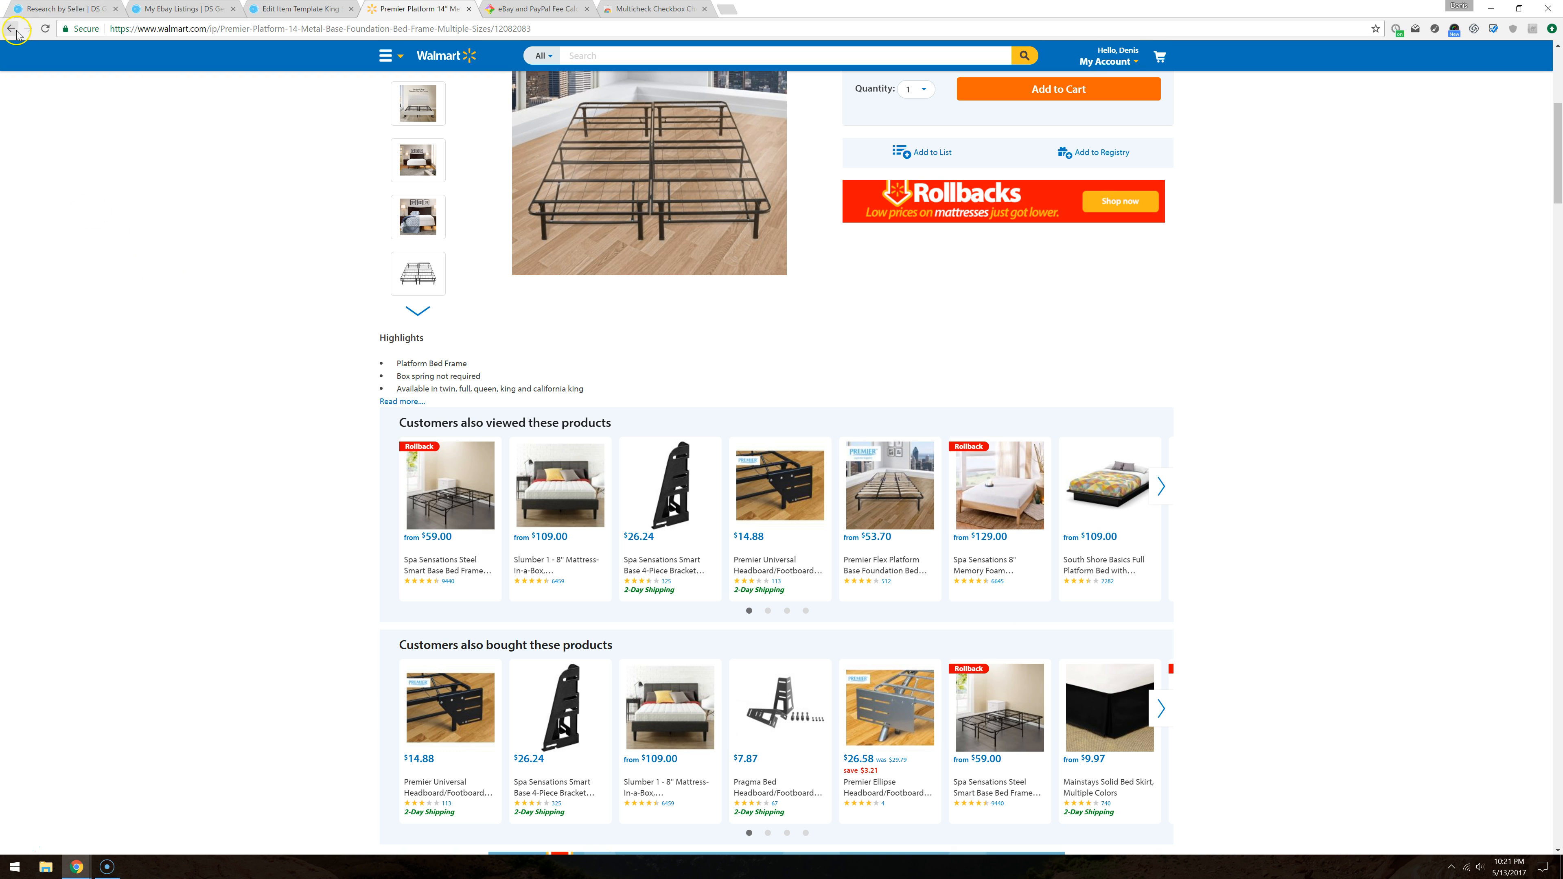
pyautogui.click(12, 29)
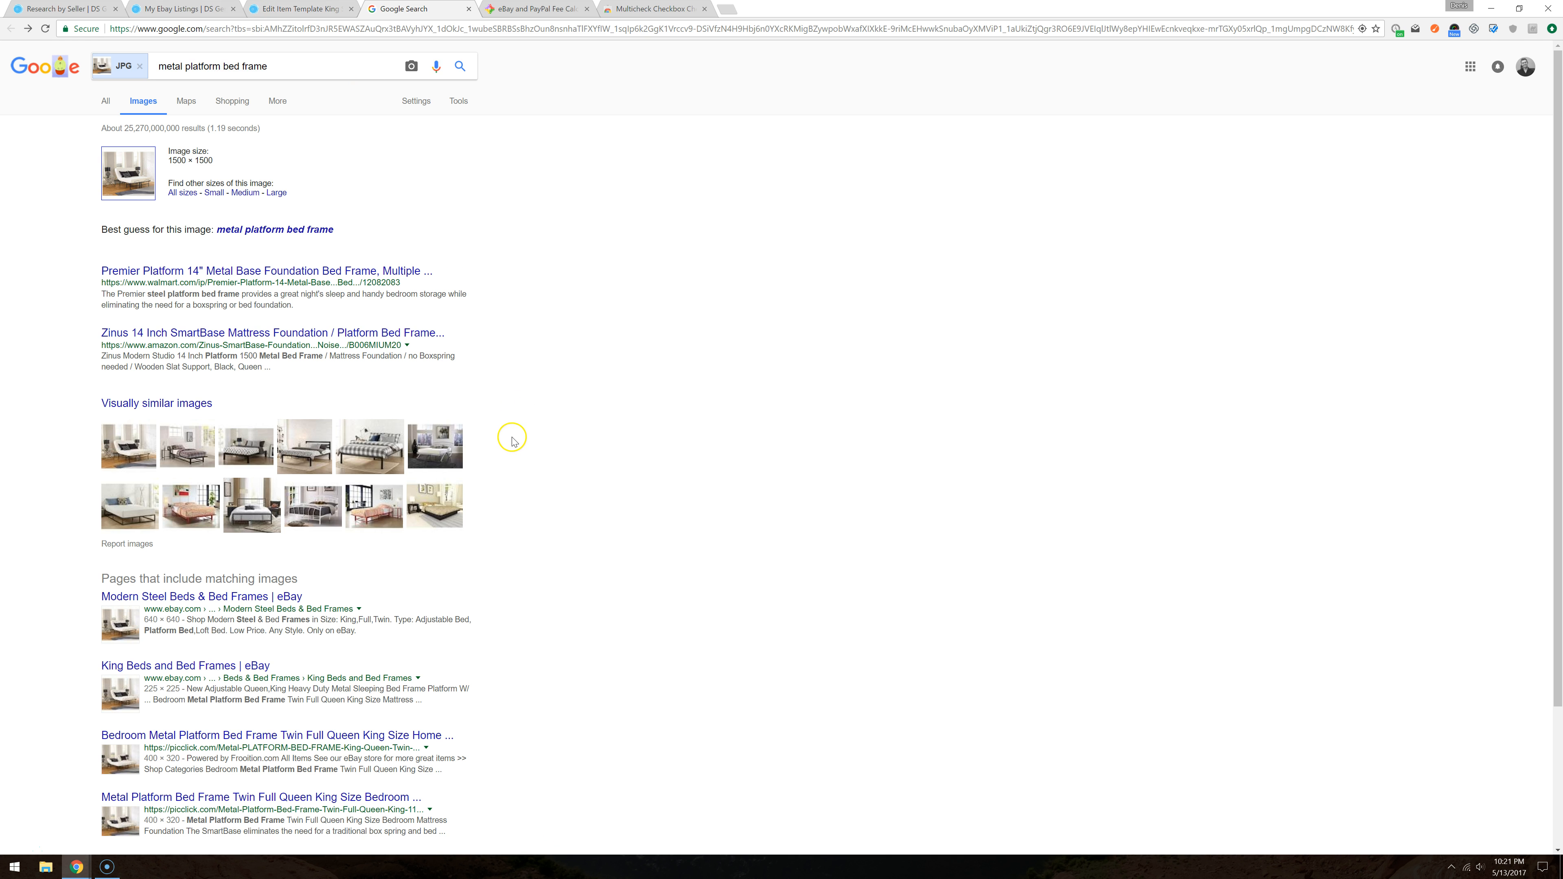
# Step: Check Walmart's Premier Simple Adjustable Platform Bed Frame page for availability and return to the image search results
pyautogui.scroll(-3, 514, 441)
pyautogui.click(302, 688)
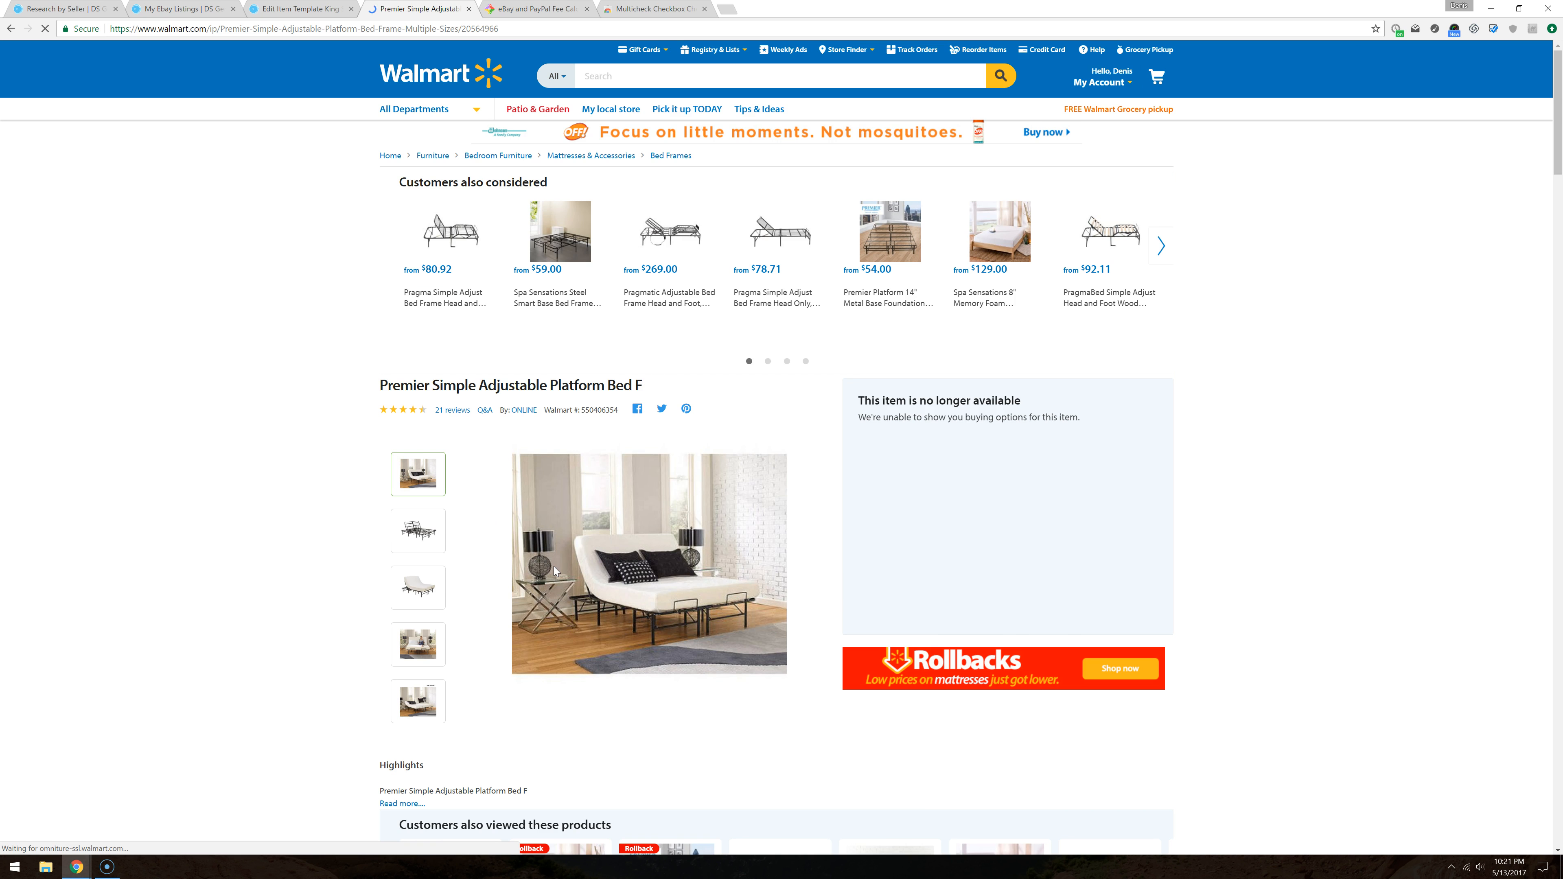
pyautogui.scroll(-4, 329, 407)
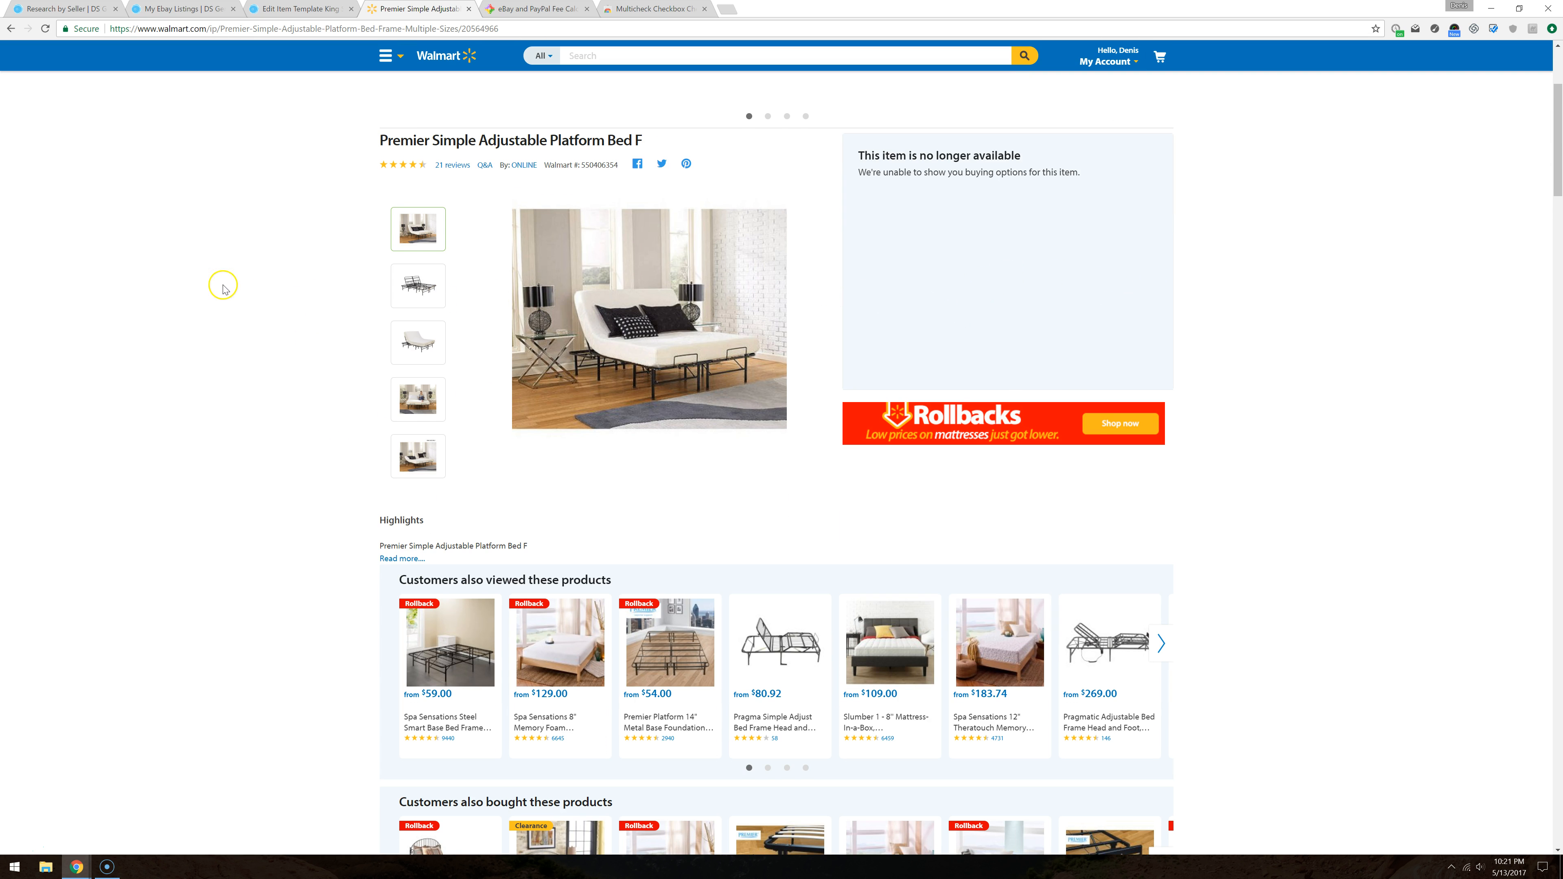
pyautogui.click(10, 29)
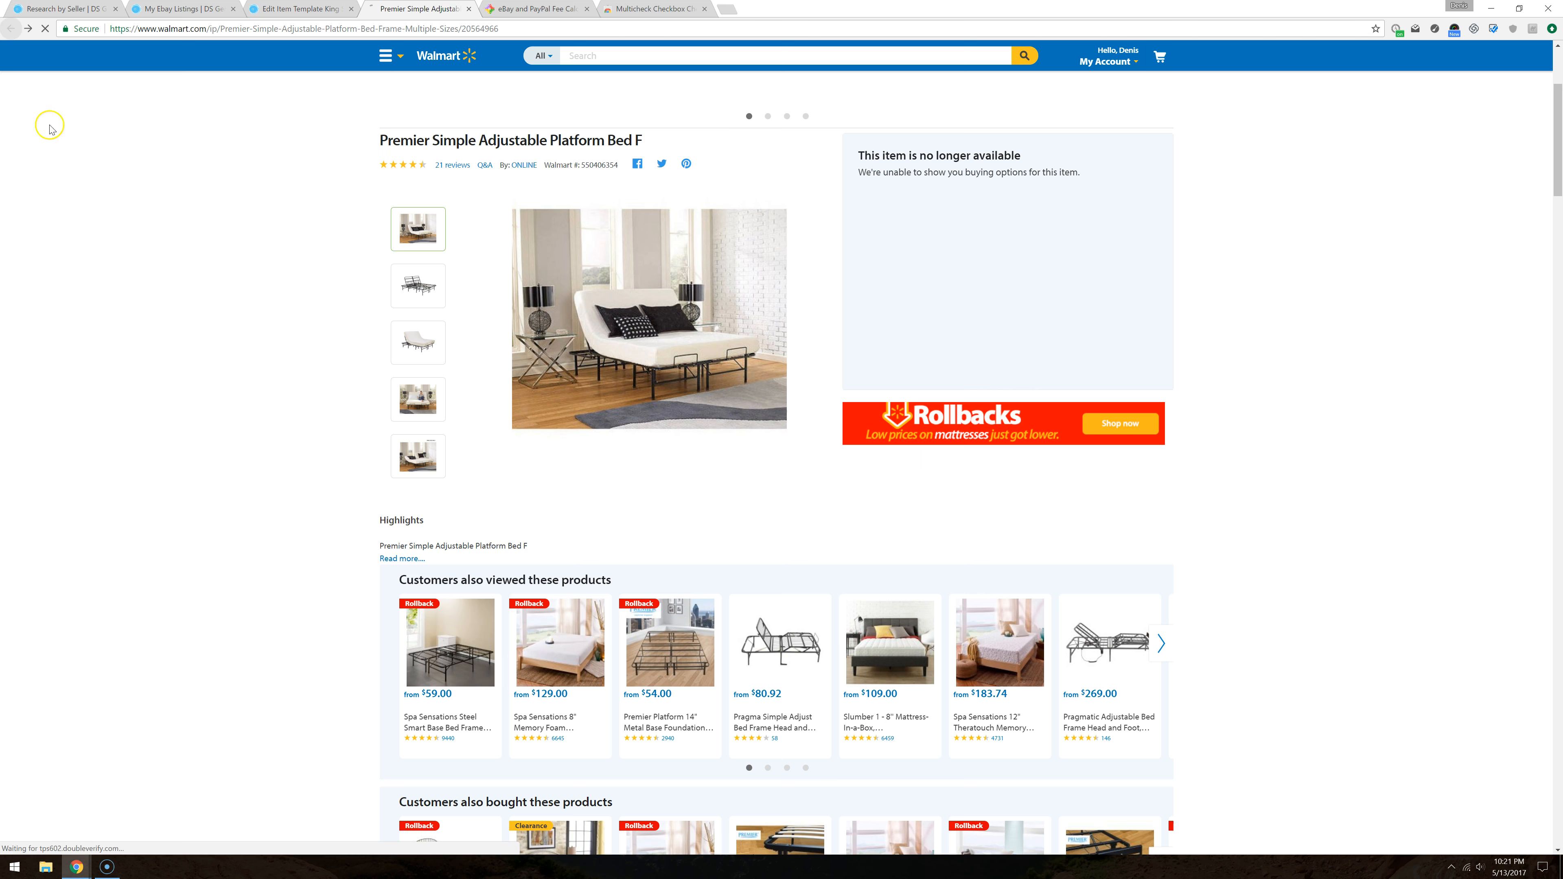
pyautogui.scroll(3, 289, 407)
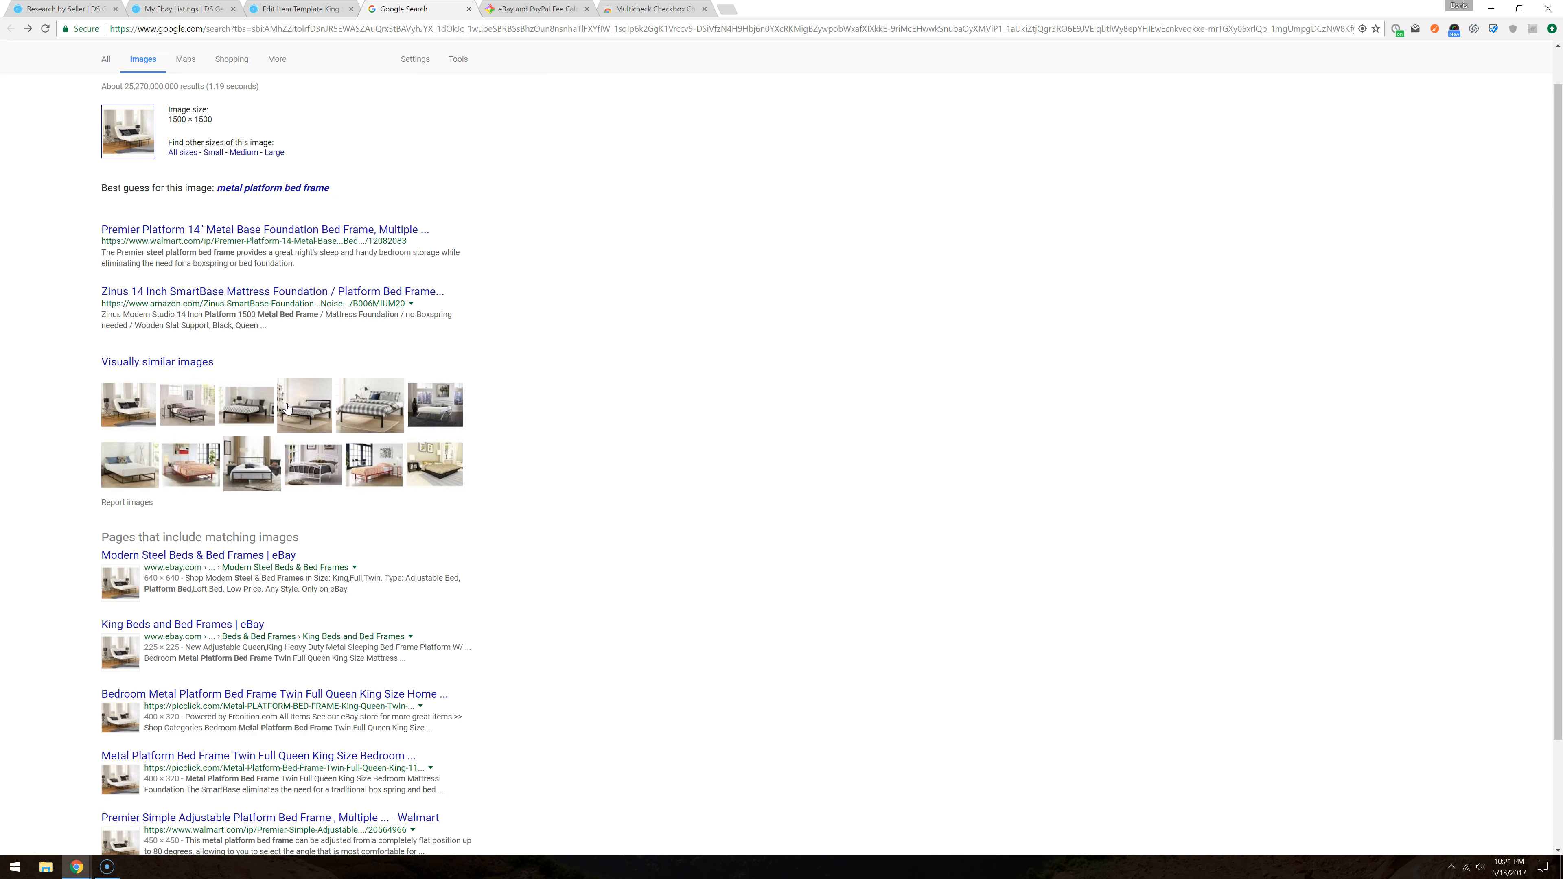
# Step: Check the Amazon result for the Zinus 14 Inch SmartBase frame, then close the image search
pyautogui.click(311, 340)
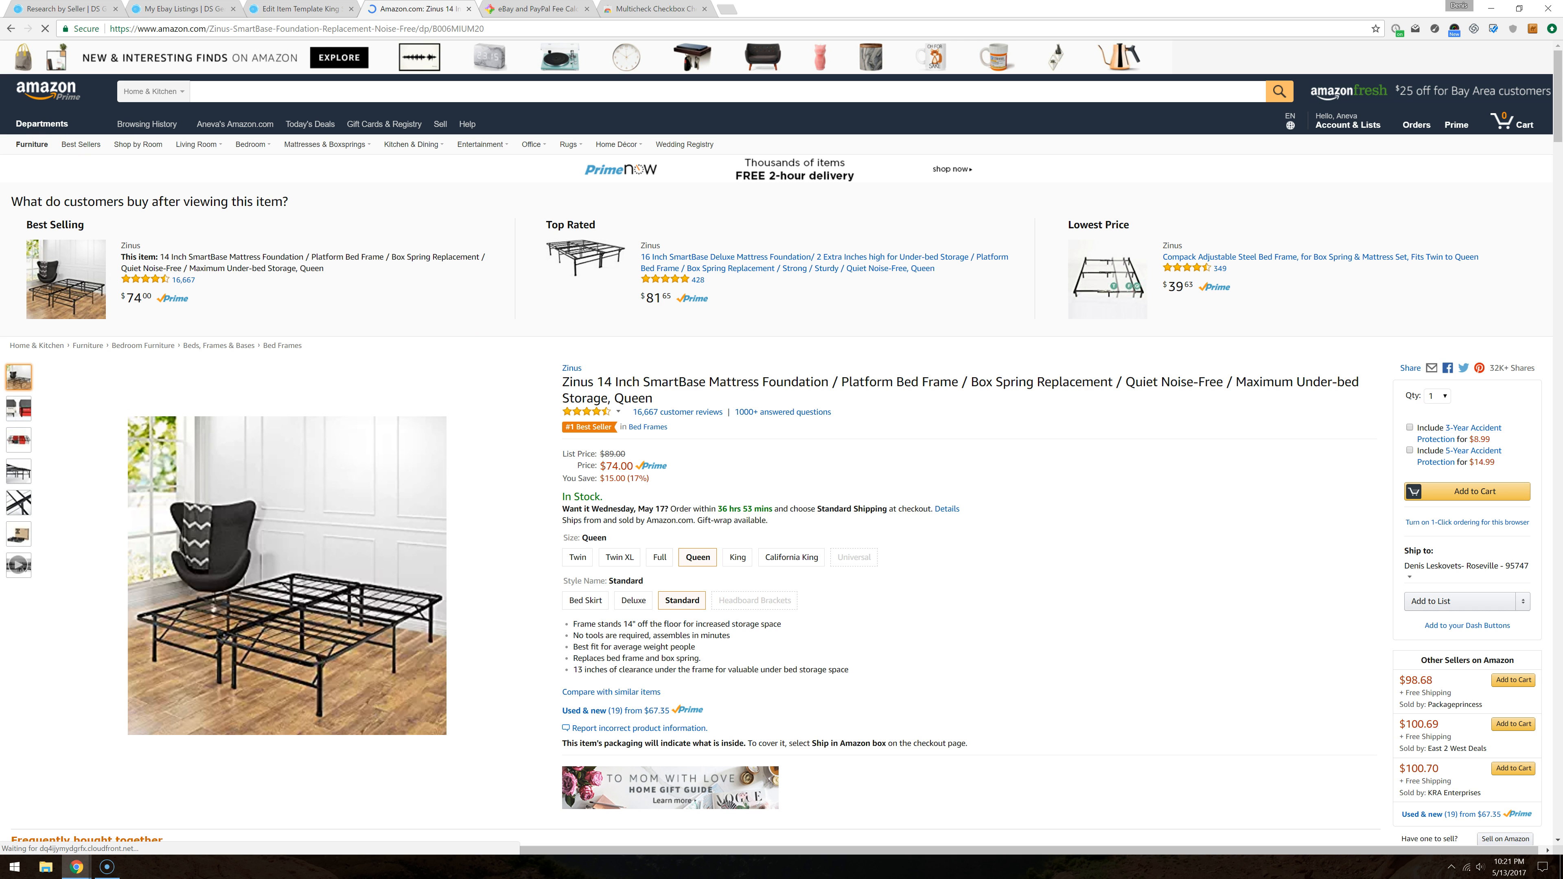
pyautogui.hotkey('alt', 'Left')
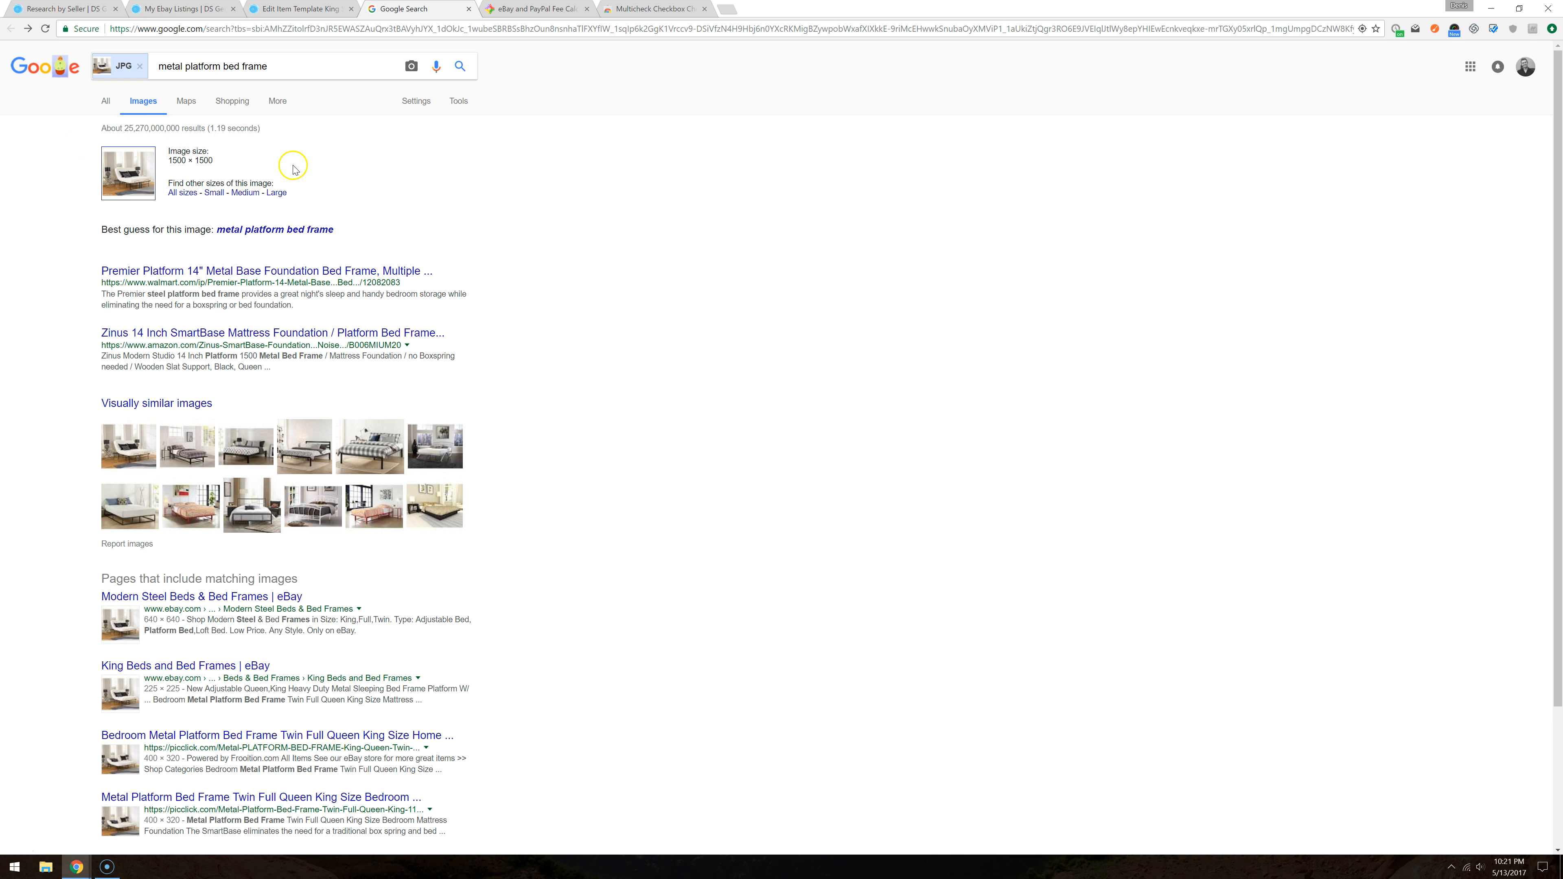
pyautogui.click(468, 9)
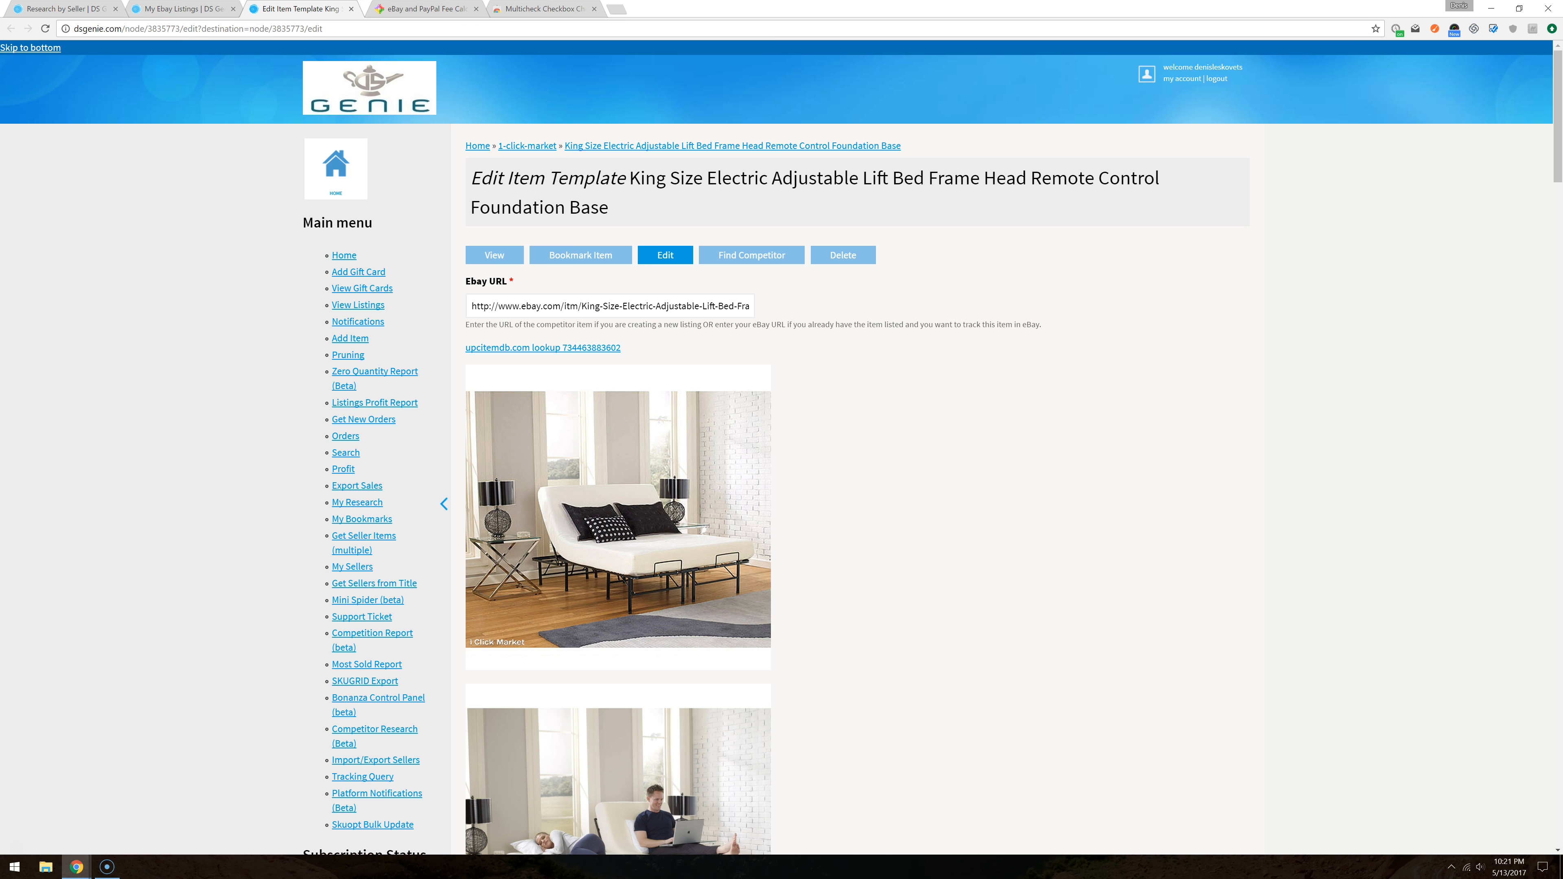
# Step: Close the bed frame's item template and return to the 1-click-market research list
pyautogui.scroll(-15, 496, 179)
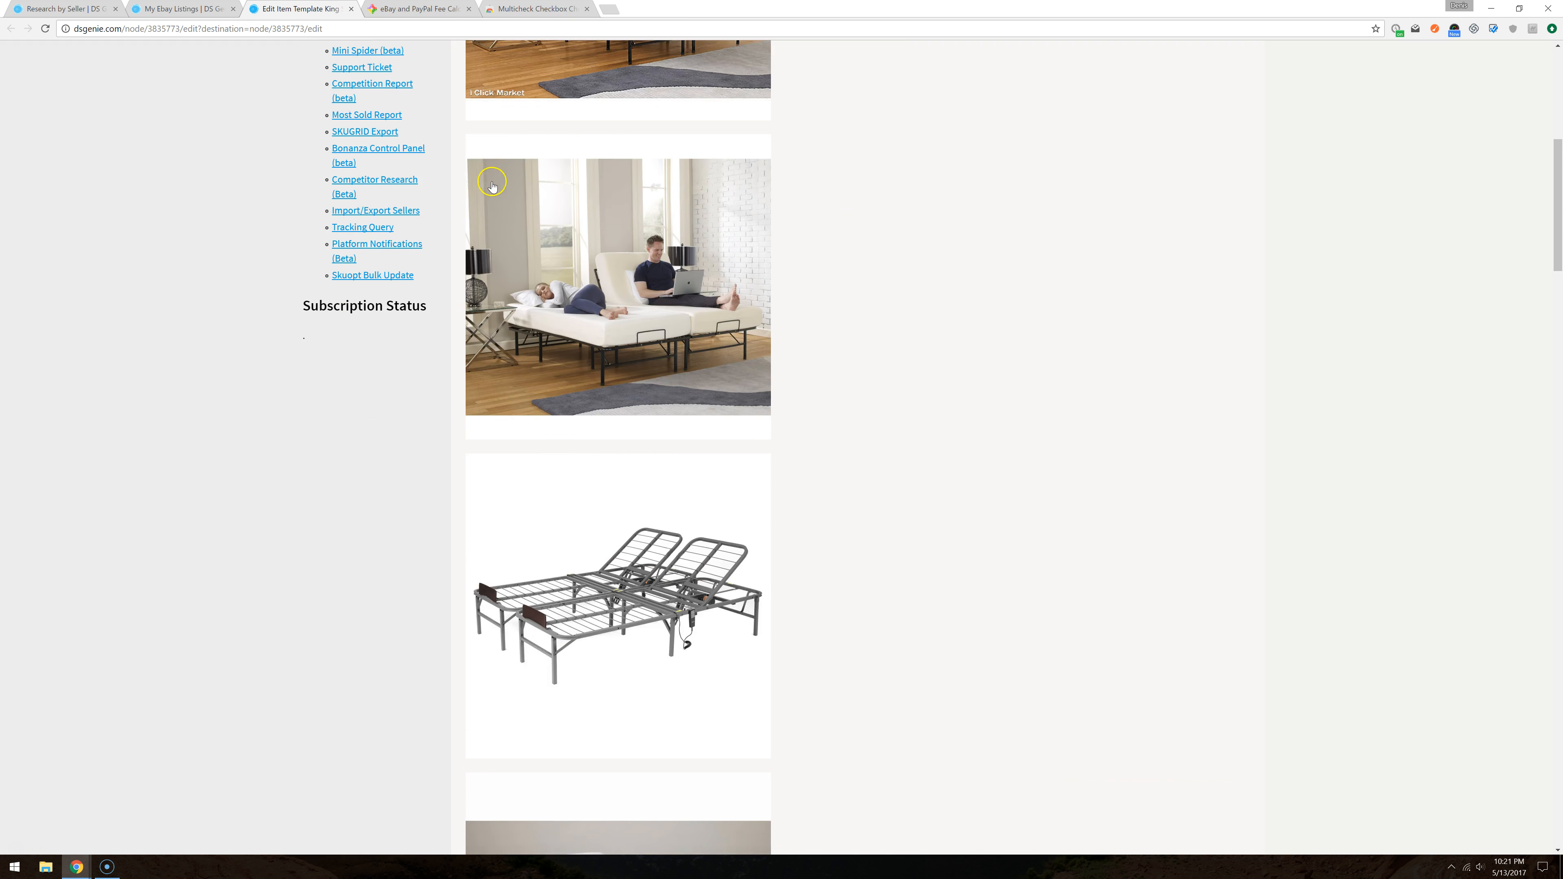
pyautogui.click(351, 10)
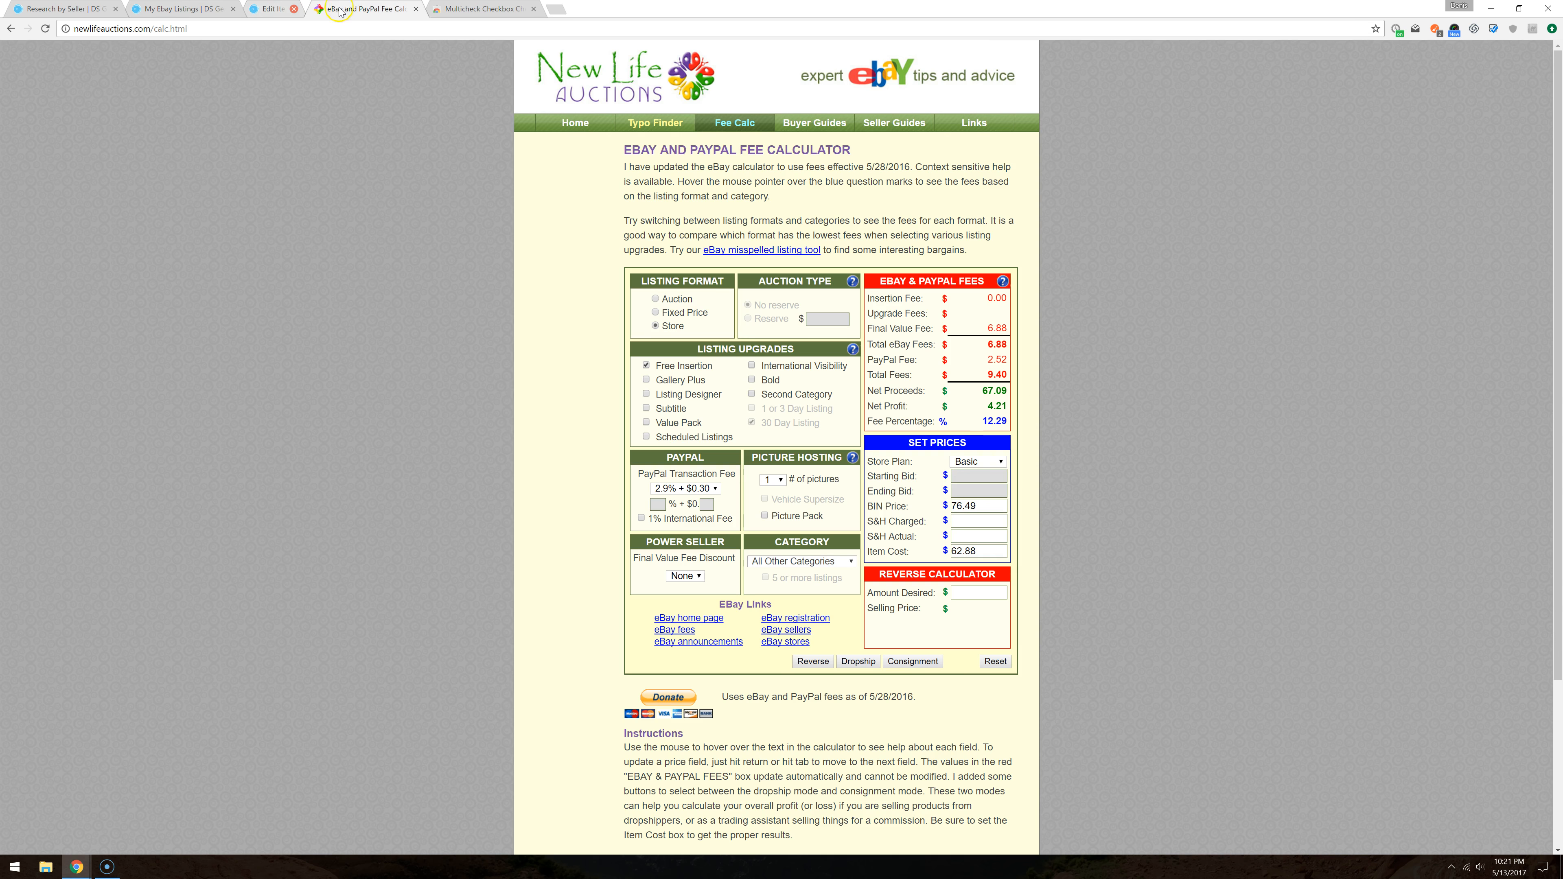
pyautogui.click(188, 9)
pyautogui.click(81, 9)
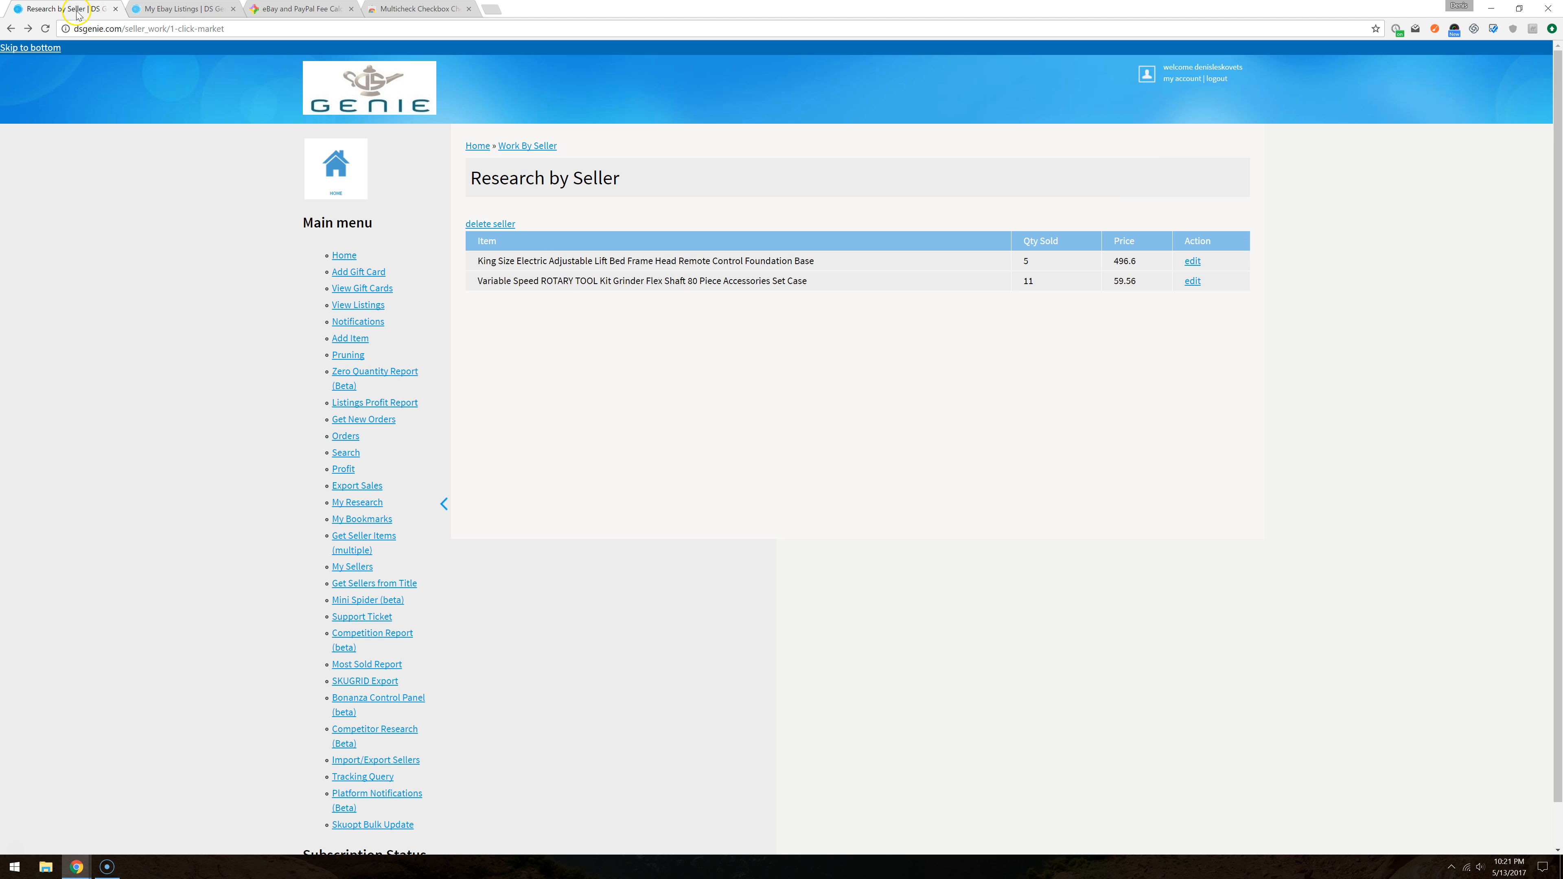
# Step: Open the edit page of the Variable Speed ROTARY TOOL Kit in a separate browser tab and switch to it
pyautogui.tripleClick(531, 283)
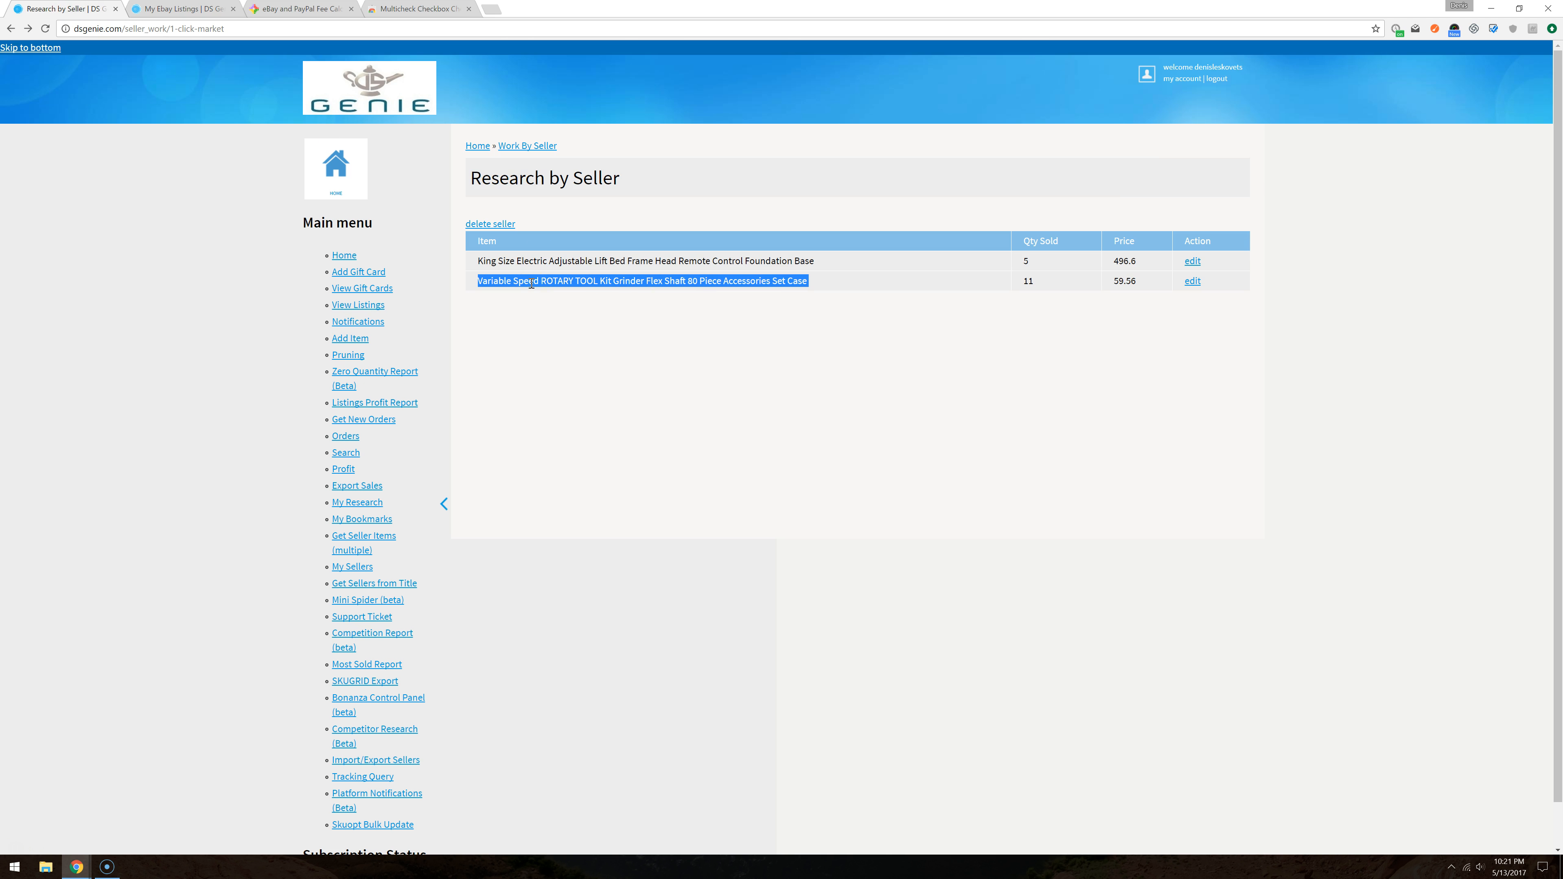
pyautogui.click(1194, 282)
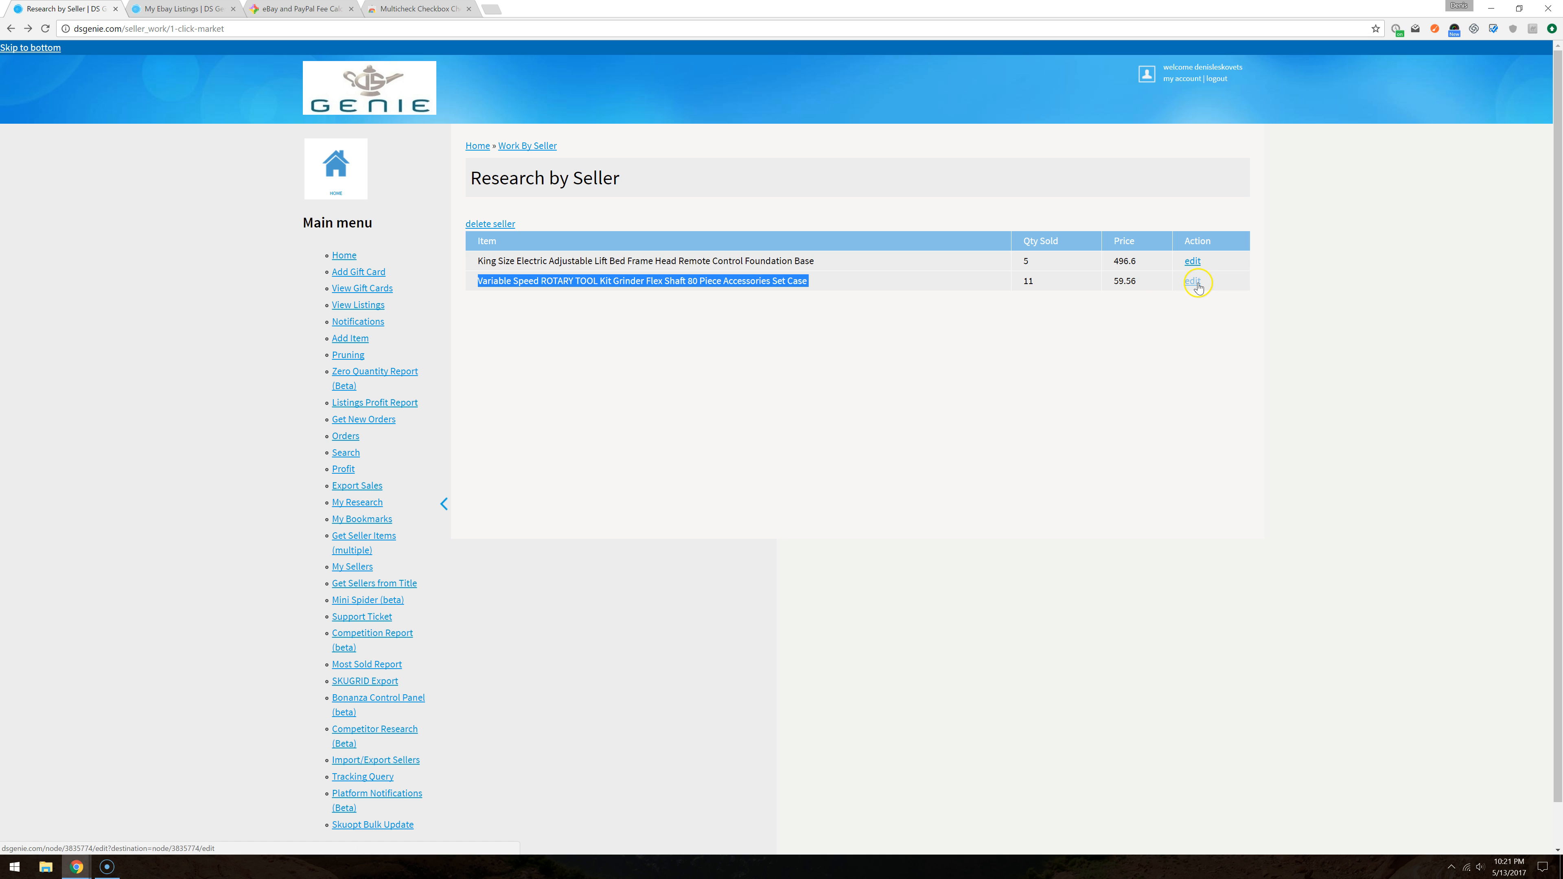
pyautogui.rightClick(1194, 282)
pyautogui.click(1225, 291)
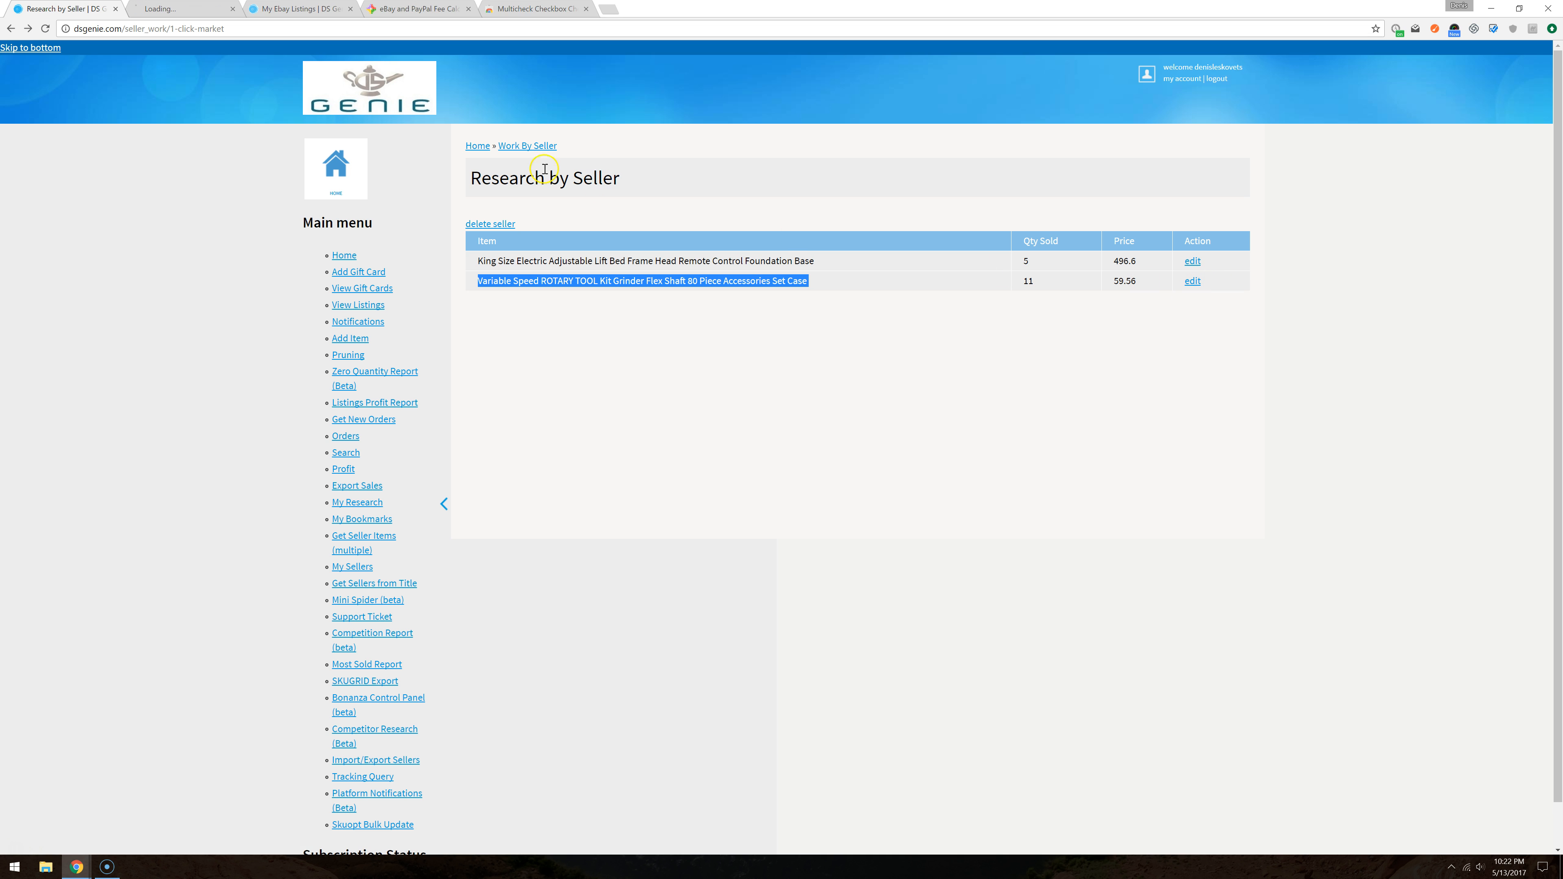
pyautogui.click(221, 9)
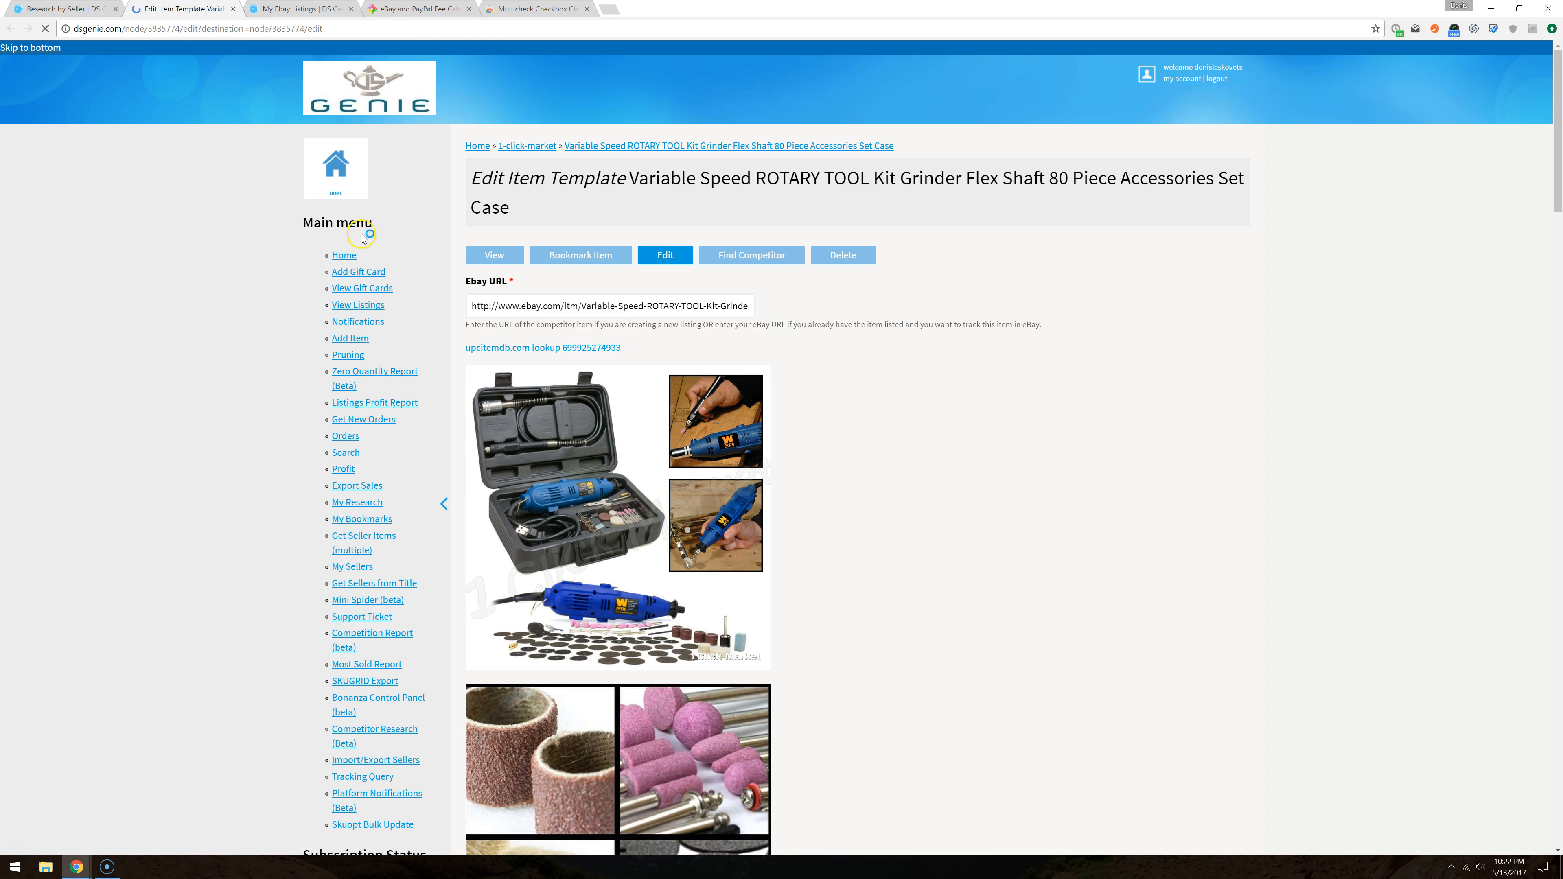
# Step: Reverse image search the rotary tool kit's first photo on Google and open Walmart's WEN Rotary Tool Kit with Flex Shaft result
pyautogui.scroll(-1, 773, 431)
pyautogui.scroll(-5, 773, 431)
pyautogui.scroll(5, 775, 435)
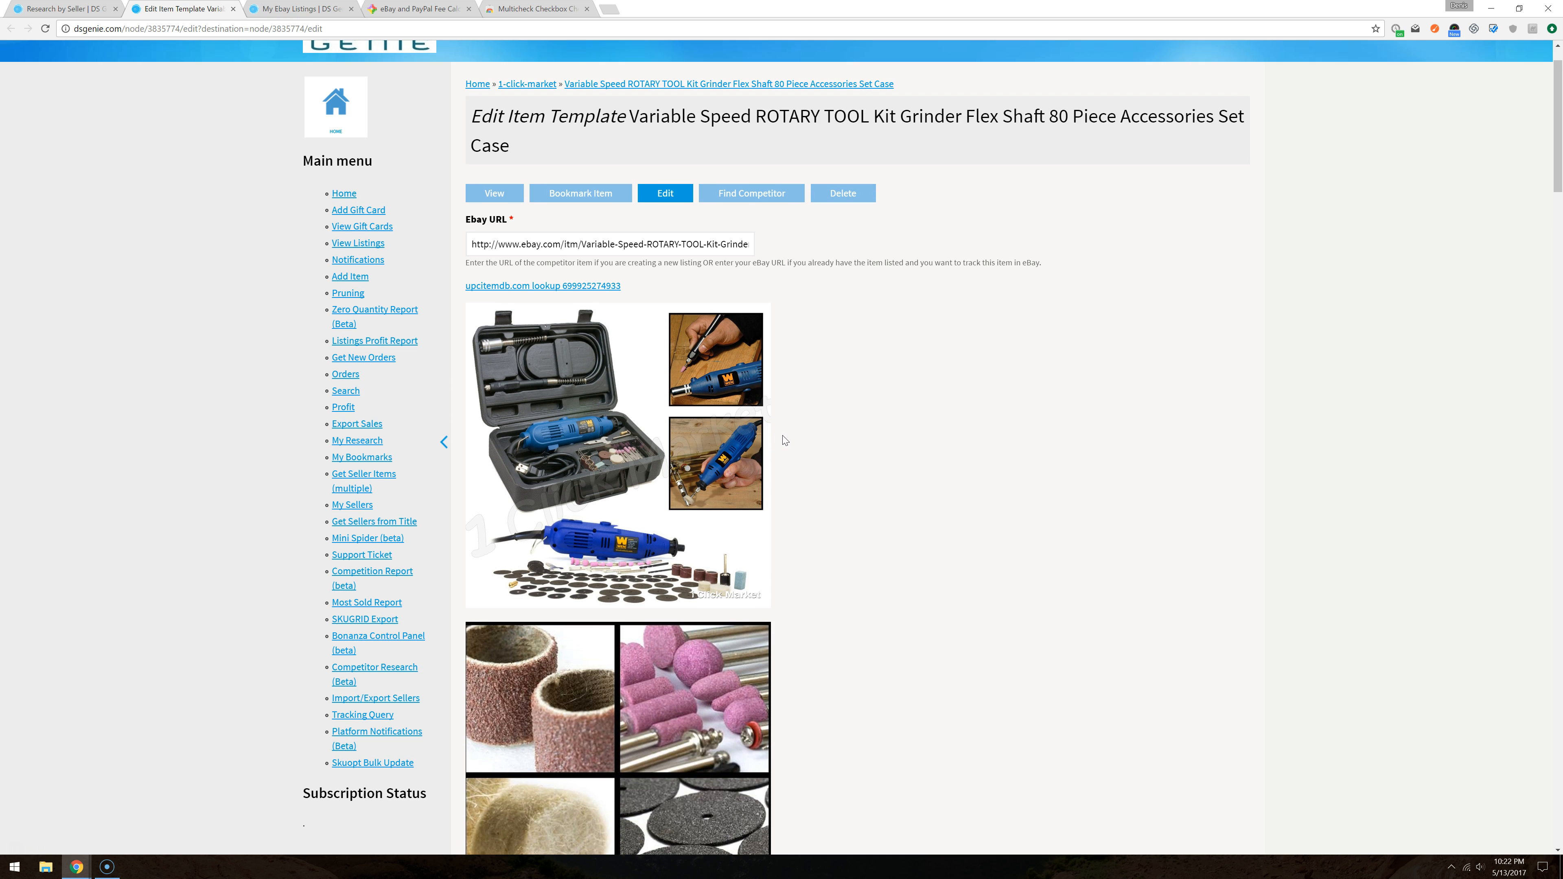
pyautogui.scroll(-7, 707, 433)
pyautogui.scroll(-6, 708, 433)
pyautogui.scroll(11, 707, 432)
pyautogui.click(666, 322)
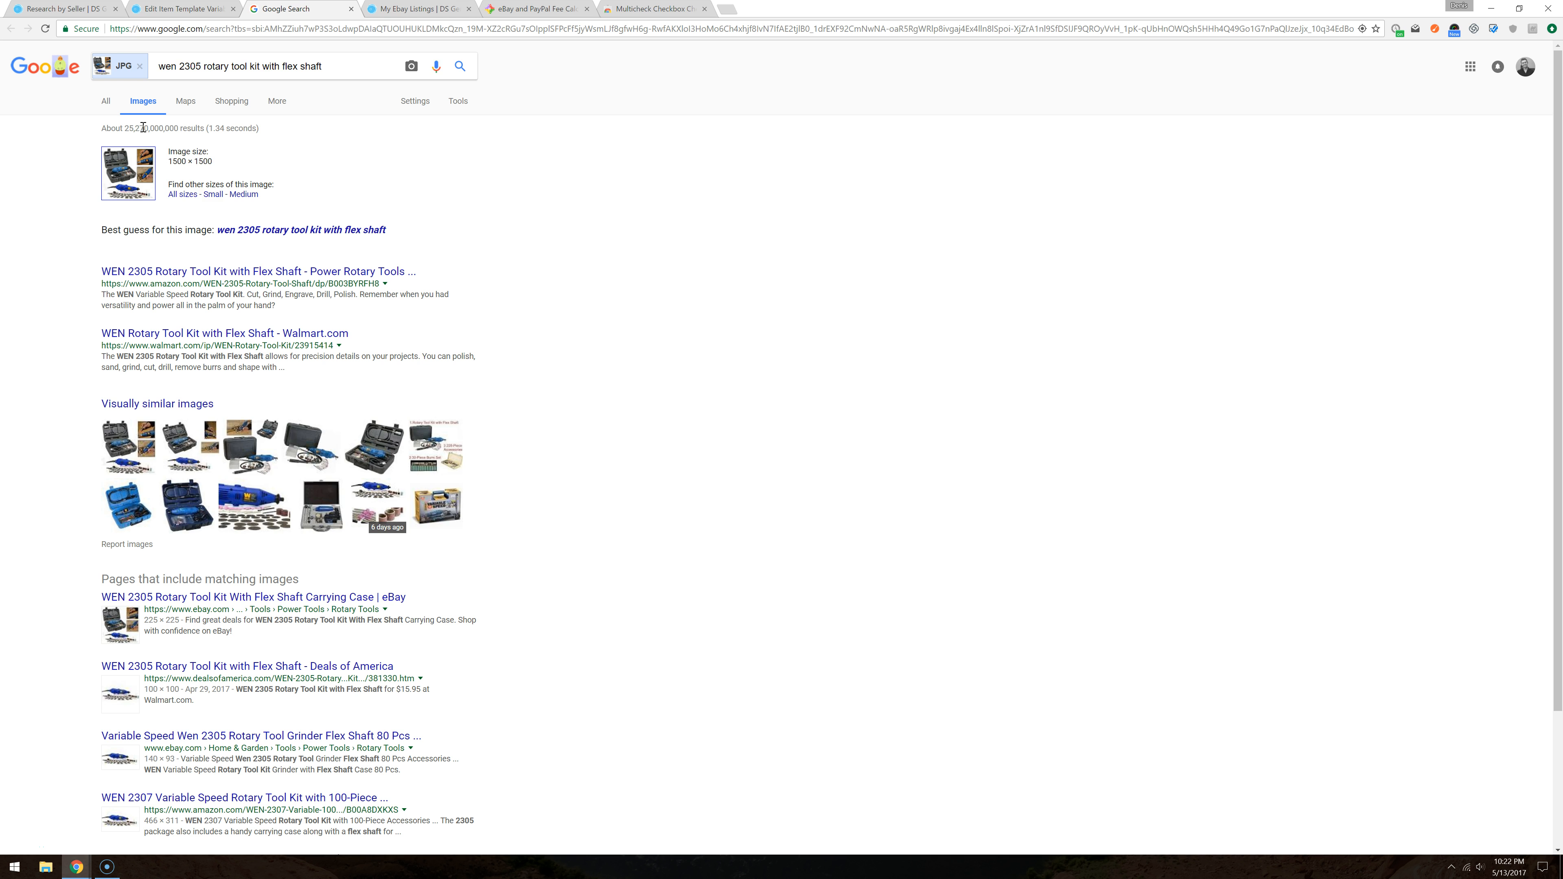
pyautogui.click(308, 334)
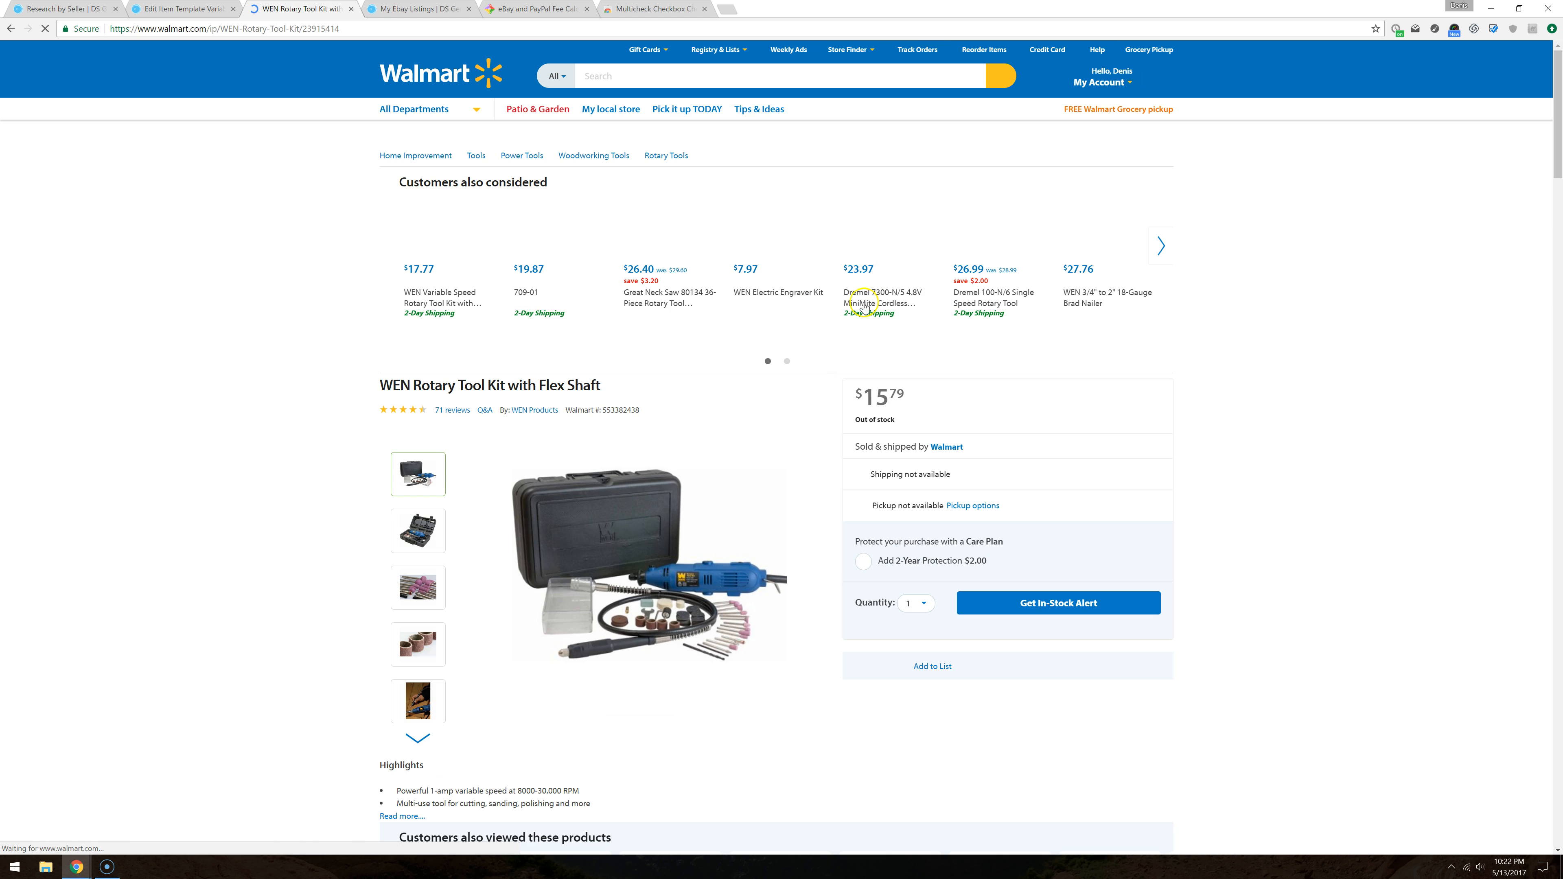
# Step: Close the Walmart rotary tool page and the rotary tool's item template, returning to the 1-click-market research list
pyautogui.click(352, 9)
pyautogui.scroll(4, 228, 228)
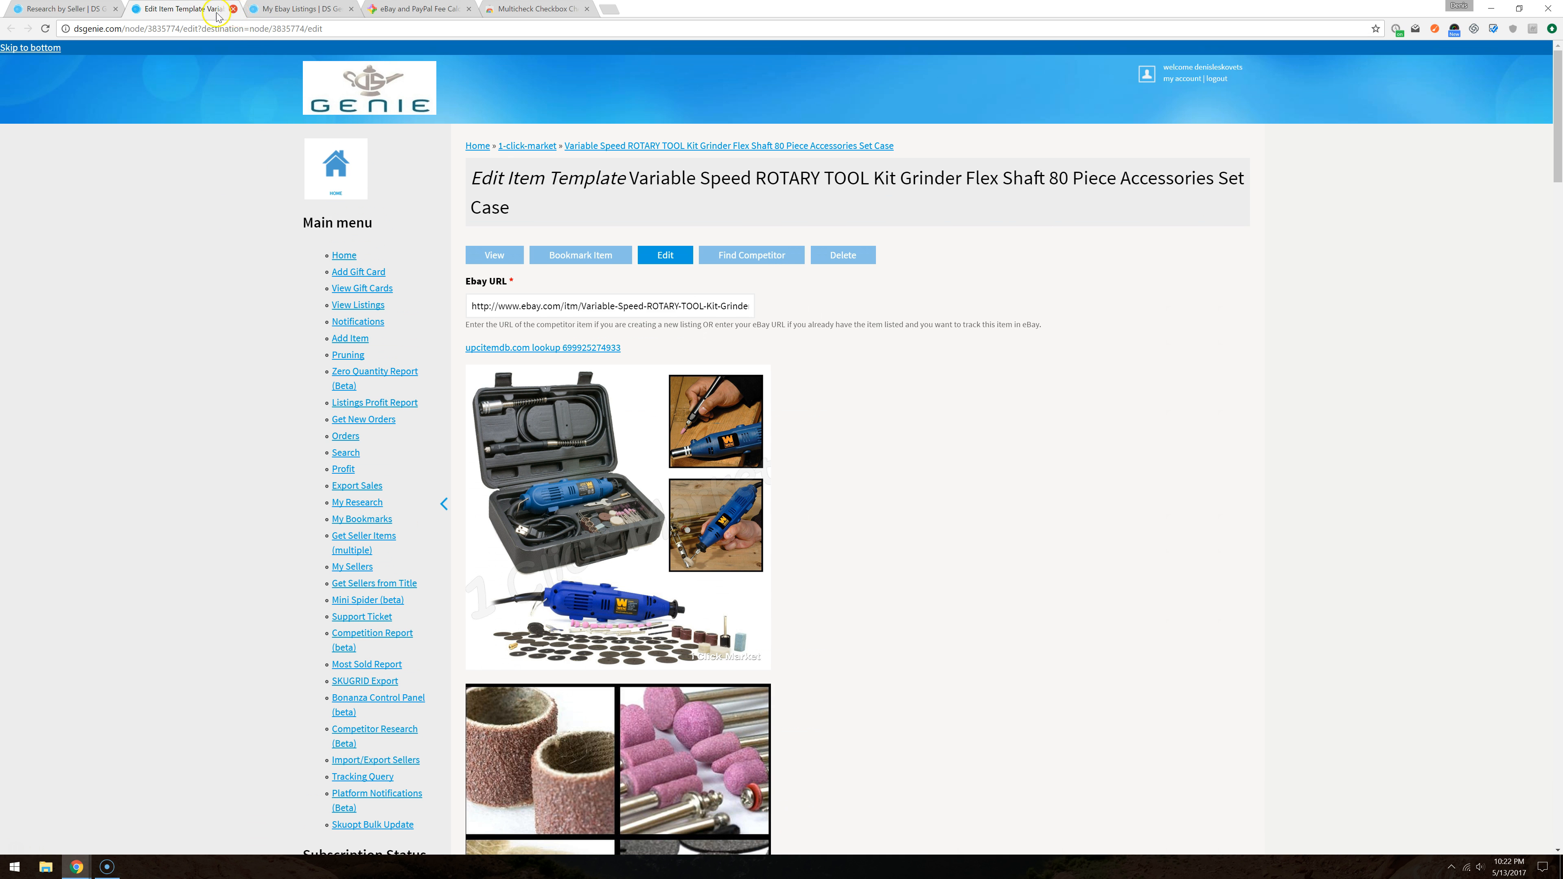
pyautogui.click(233, 8)
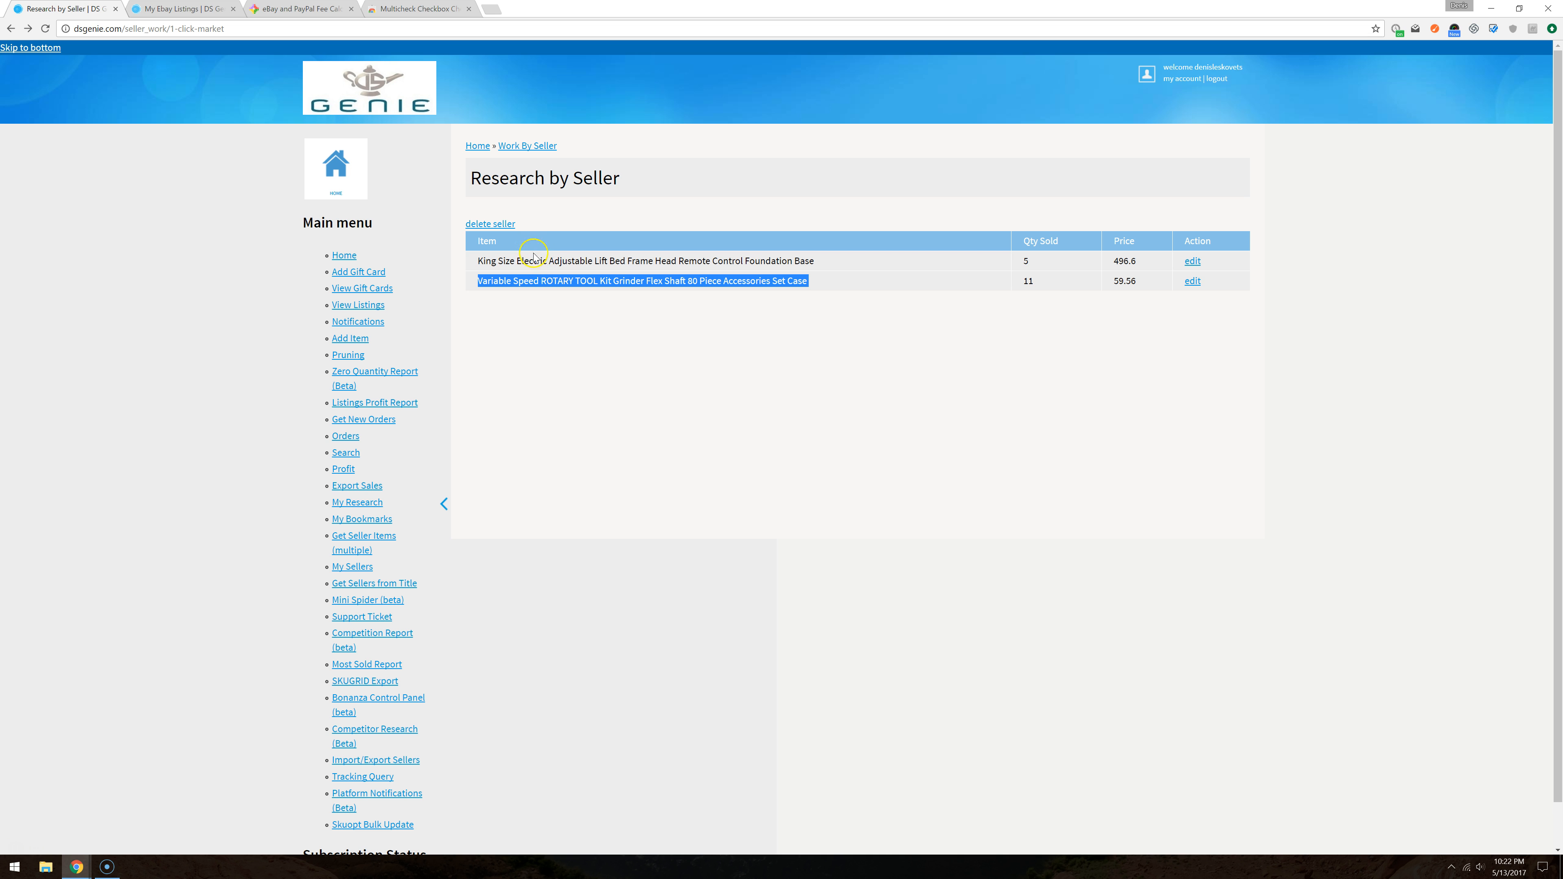
# Step: Delete the seller 1-click-market from the research and confirm the deletion
pyautogui.click(546, 342)
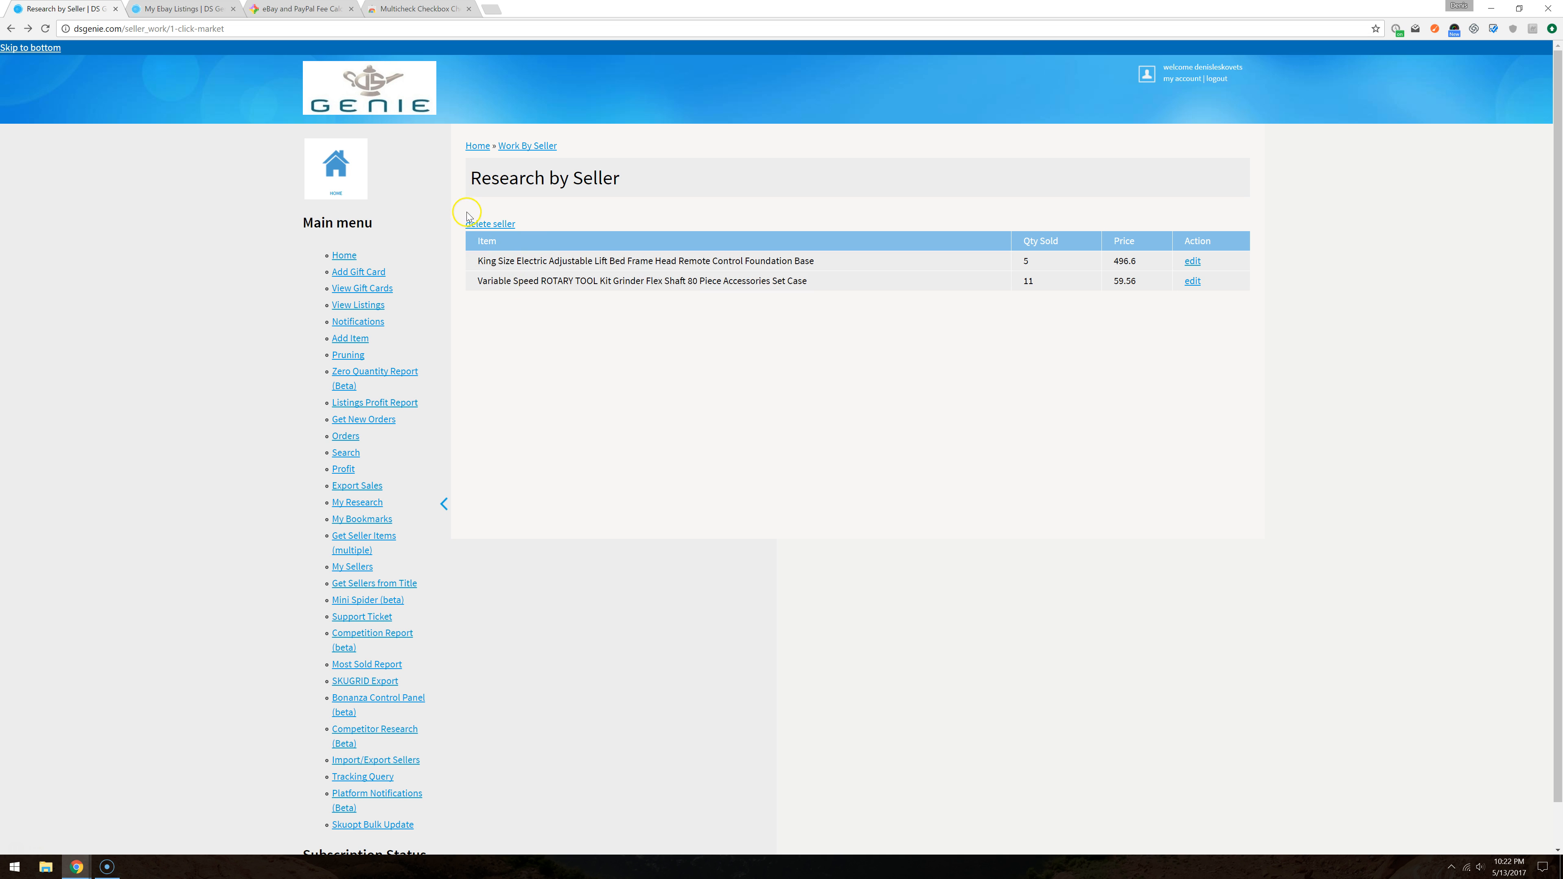
pyautogui.click(488, 224)
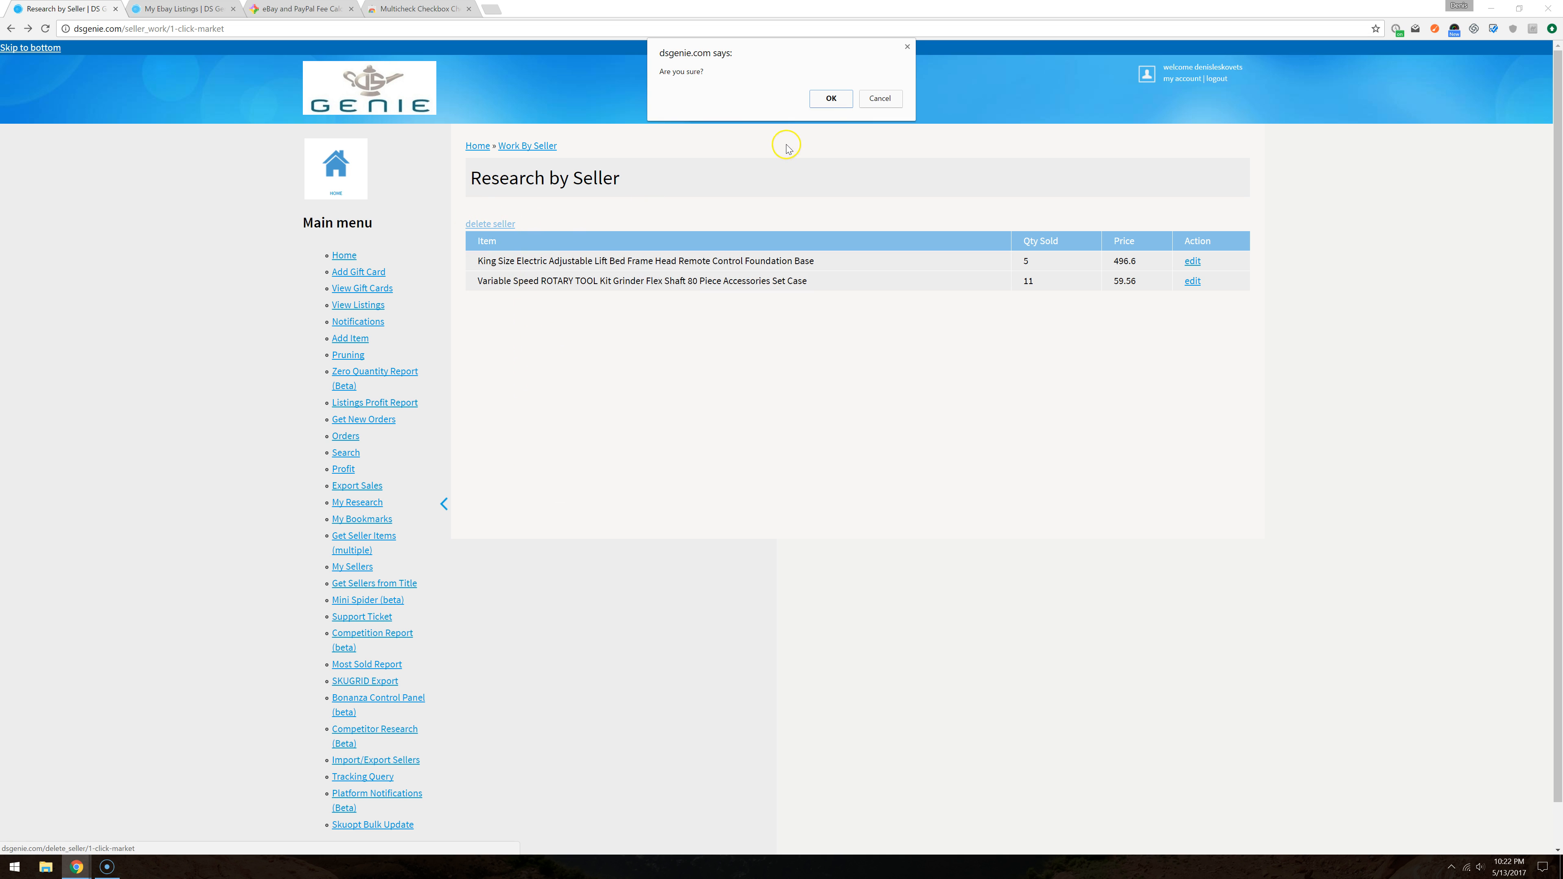
pyautogui.click(828, 98)
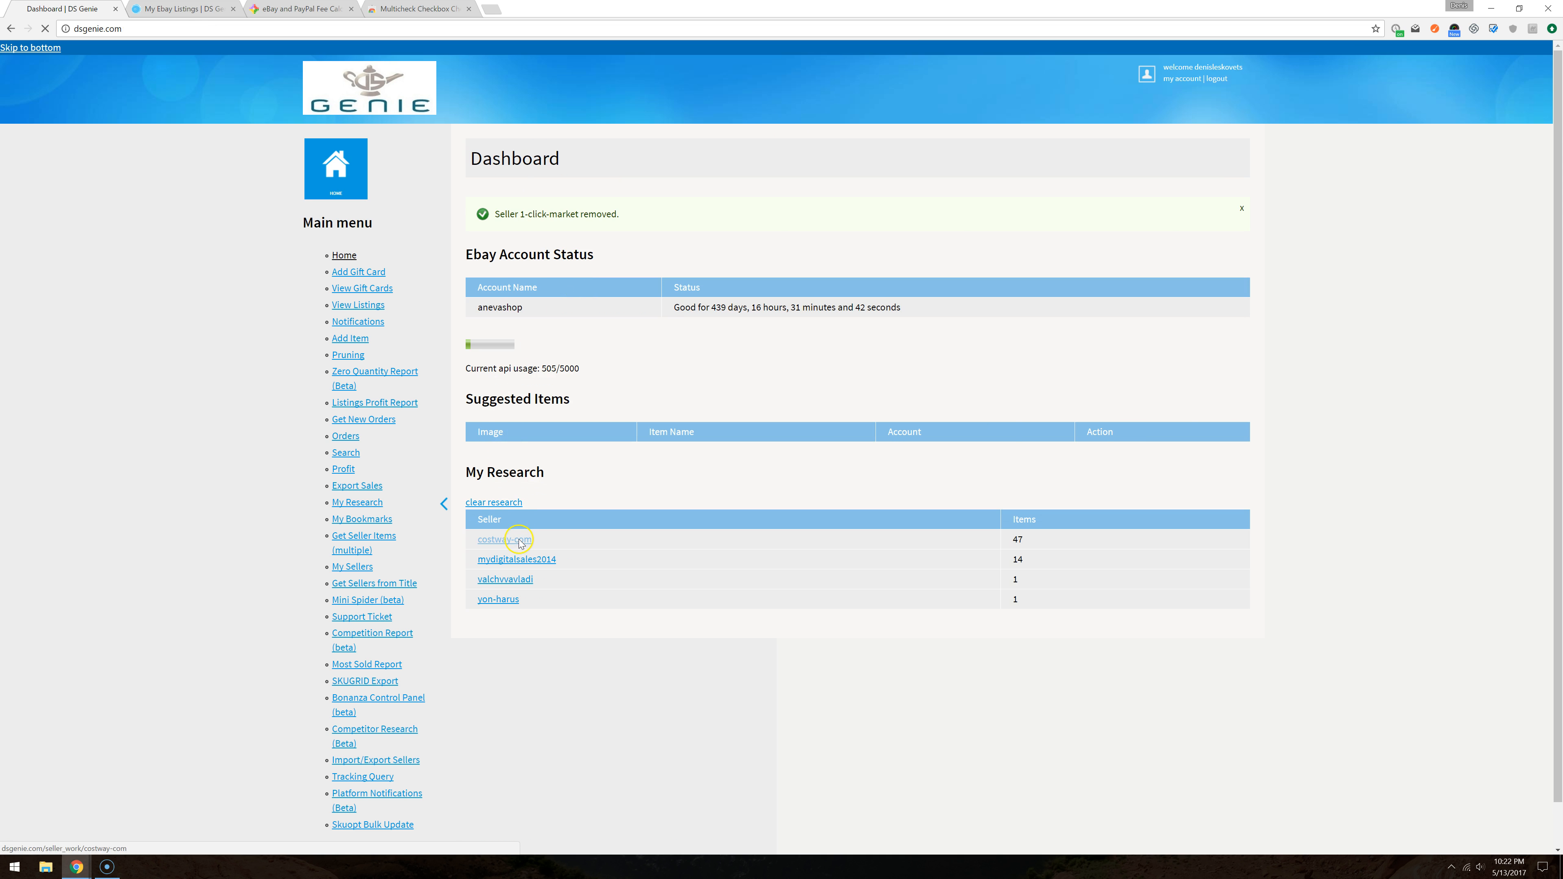
# Step: Open the costway-com research list and review its items, quantities sold and prices
pyautogui.click(505, 540)
pyautogui.scroll(-6, 569, 348)
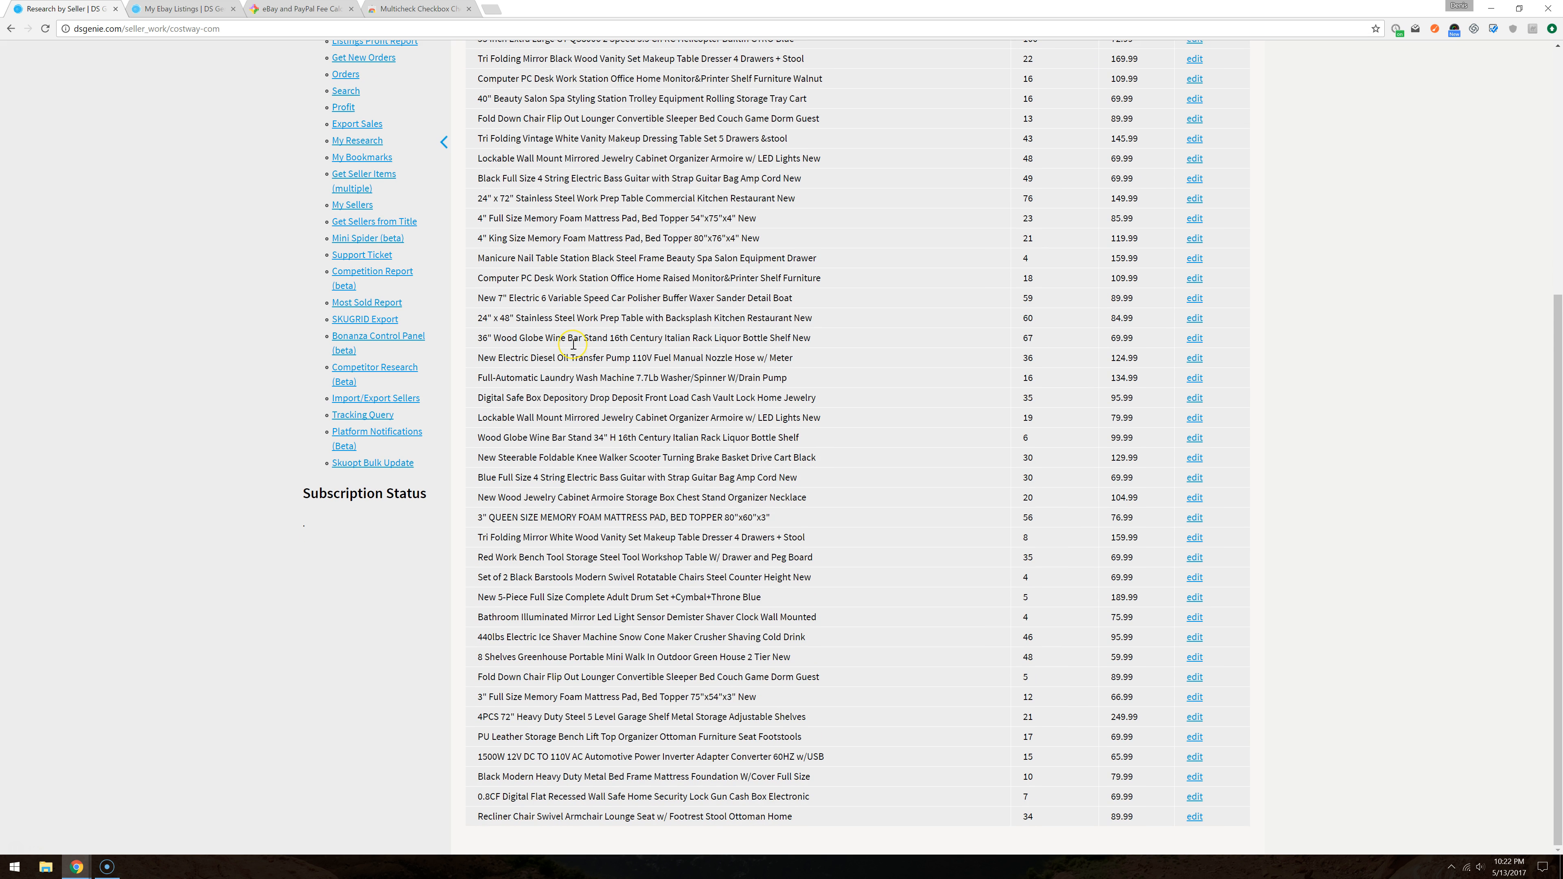
pyautogui.scroll(4, 573, 345)
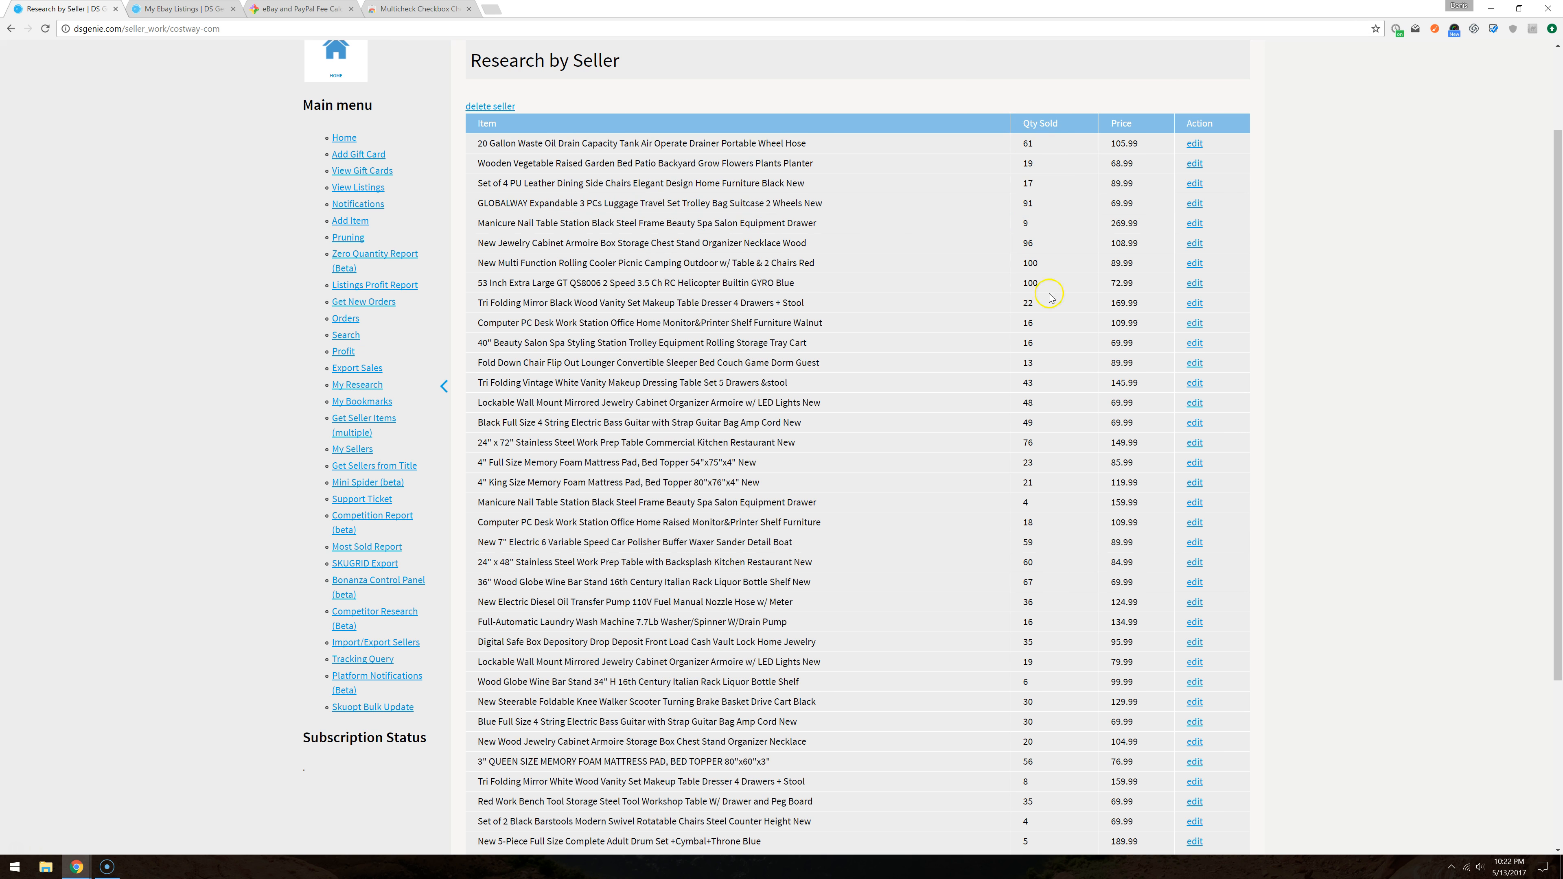
pyautogui.scroll(-4, 1042, 418)
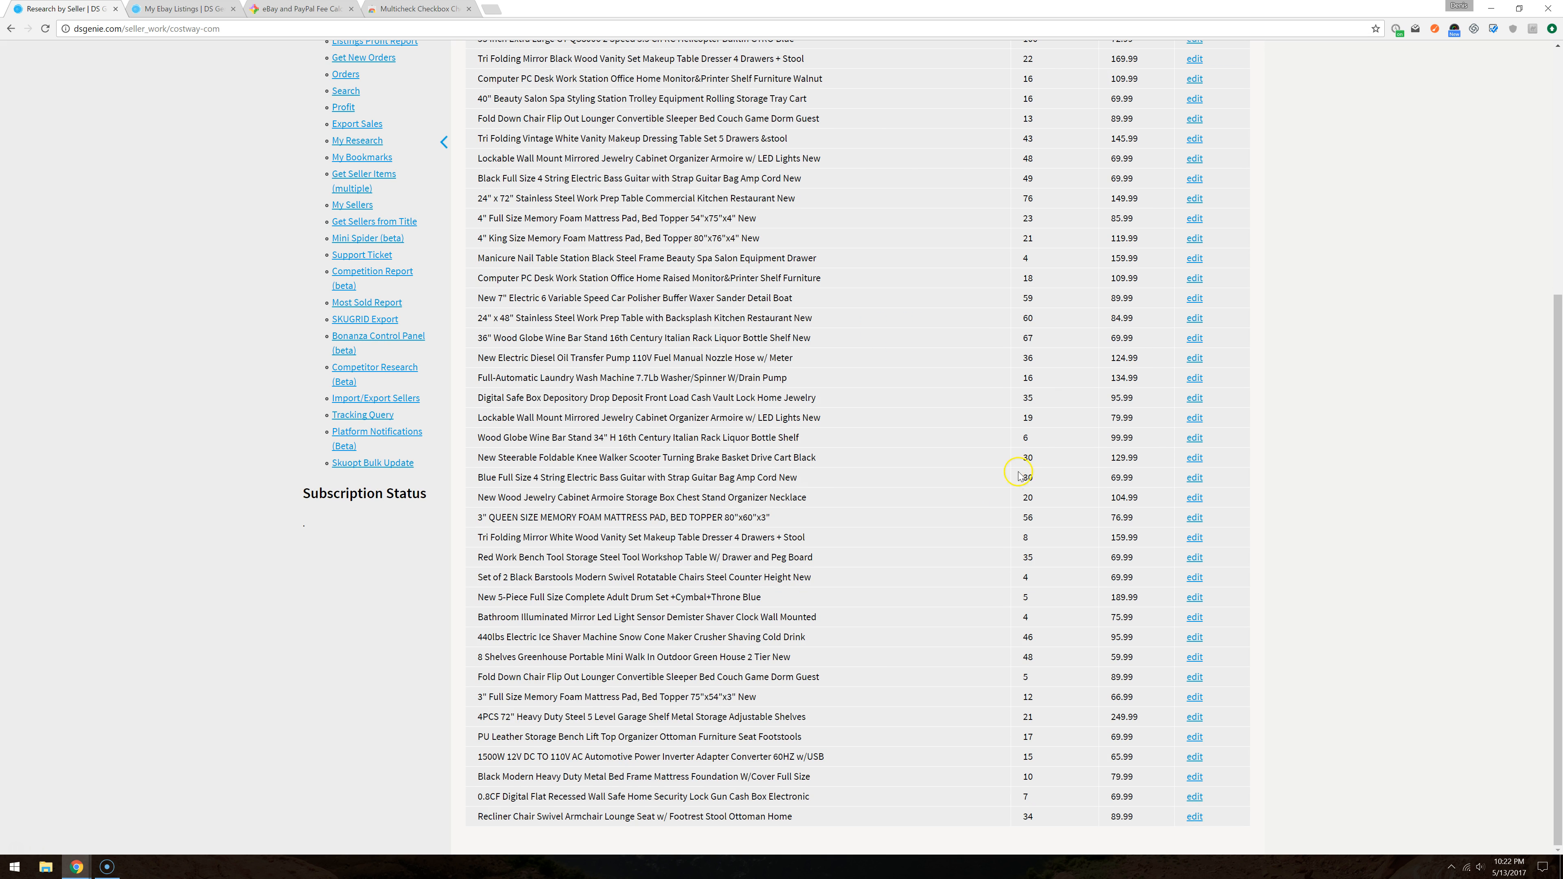
pyautogui.scroll(6, 1018, 474)
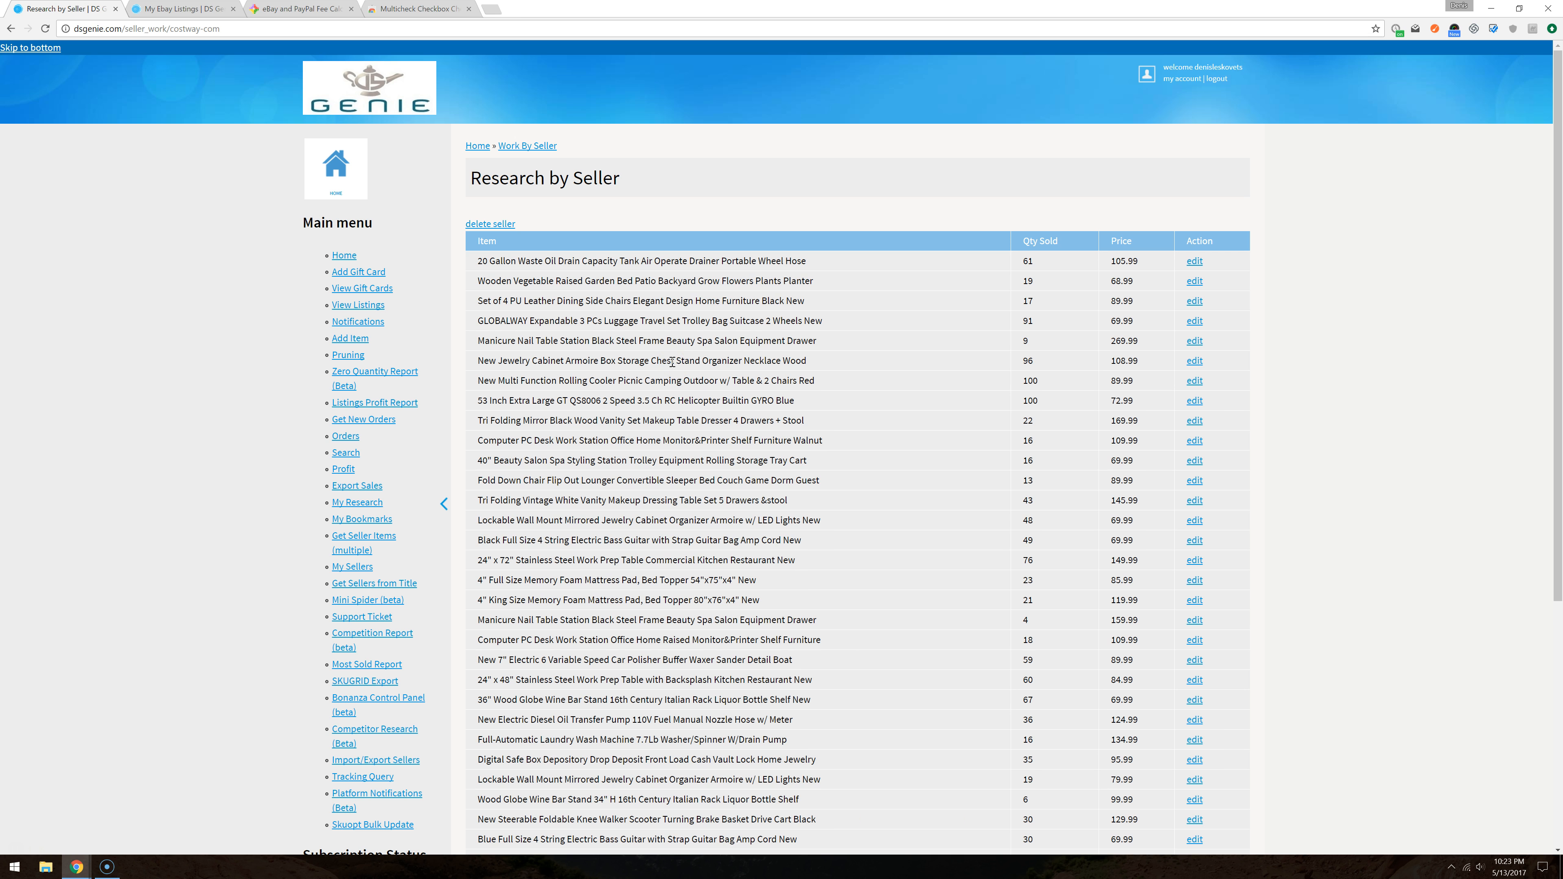
pyautogui.scroll(-5, 786, 762)
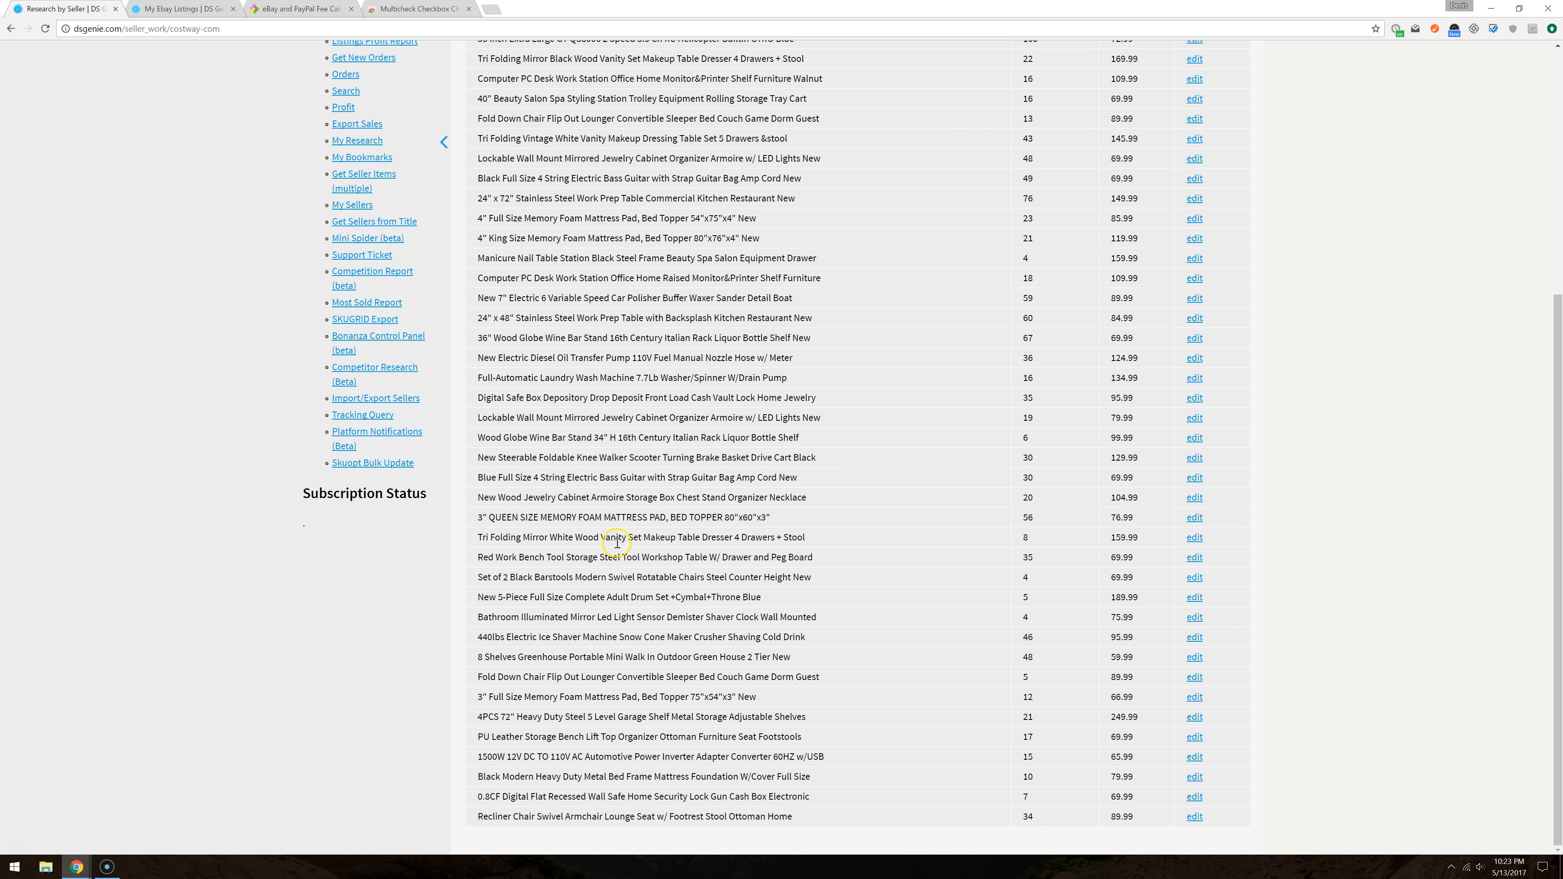
pyautogui.scroll(3, 610, 543)
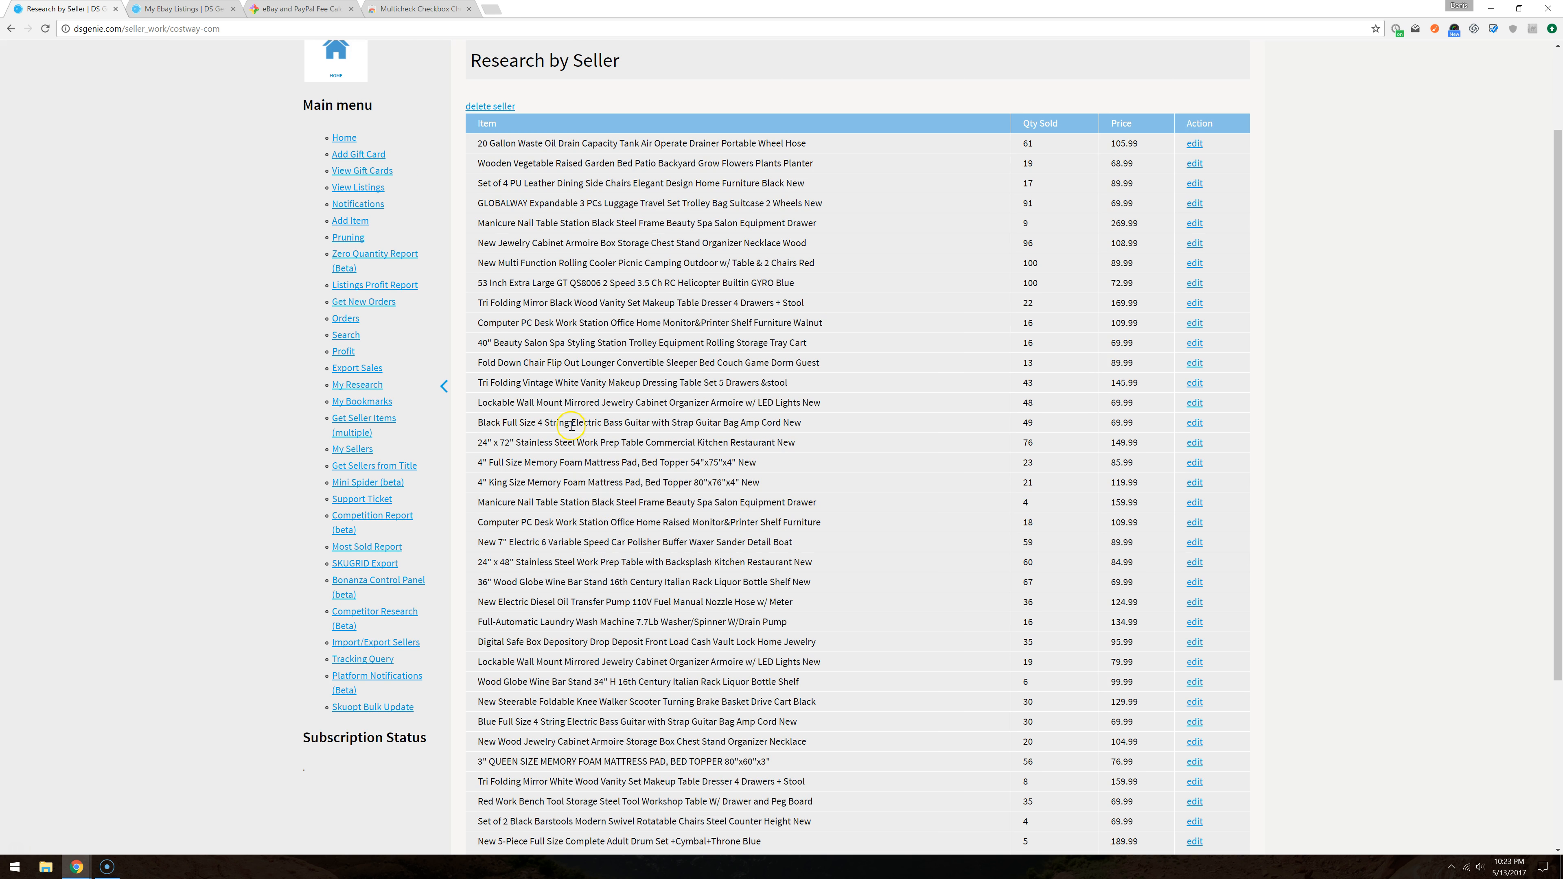
# Step: Open the edit page of the New Jewelry Cabinet Armoire Box Storage Chest in a separate browser tab and switch to it
pyautogui.tripleClick(530, 242)
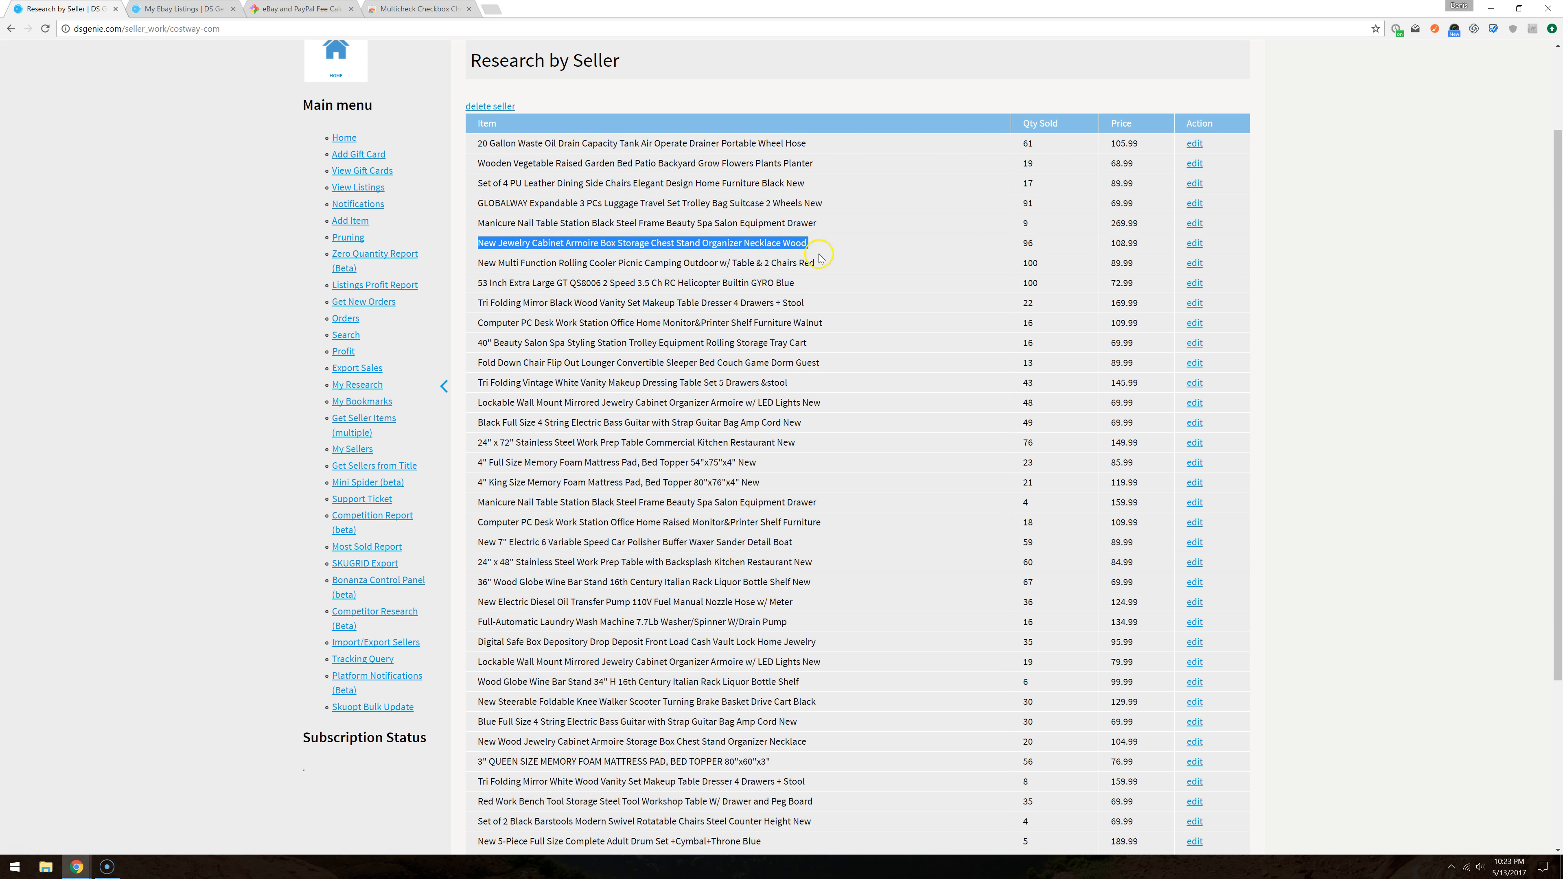
pyautogui.rightClick(1194, 244)
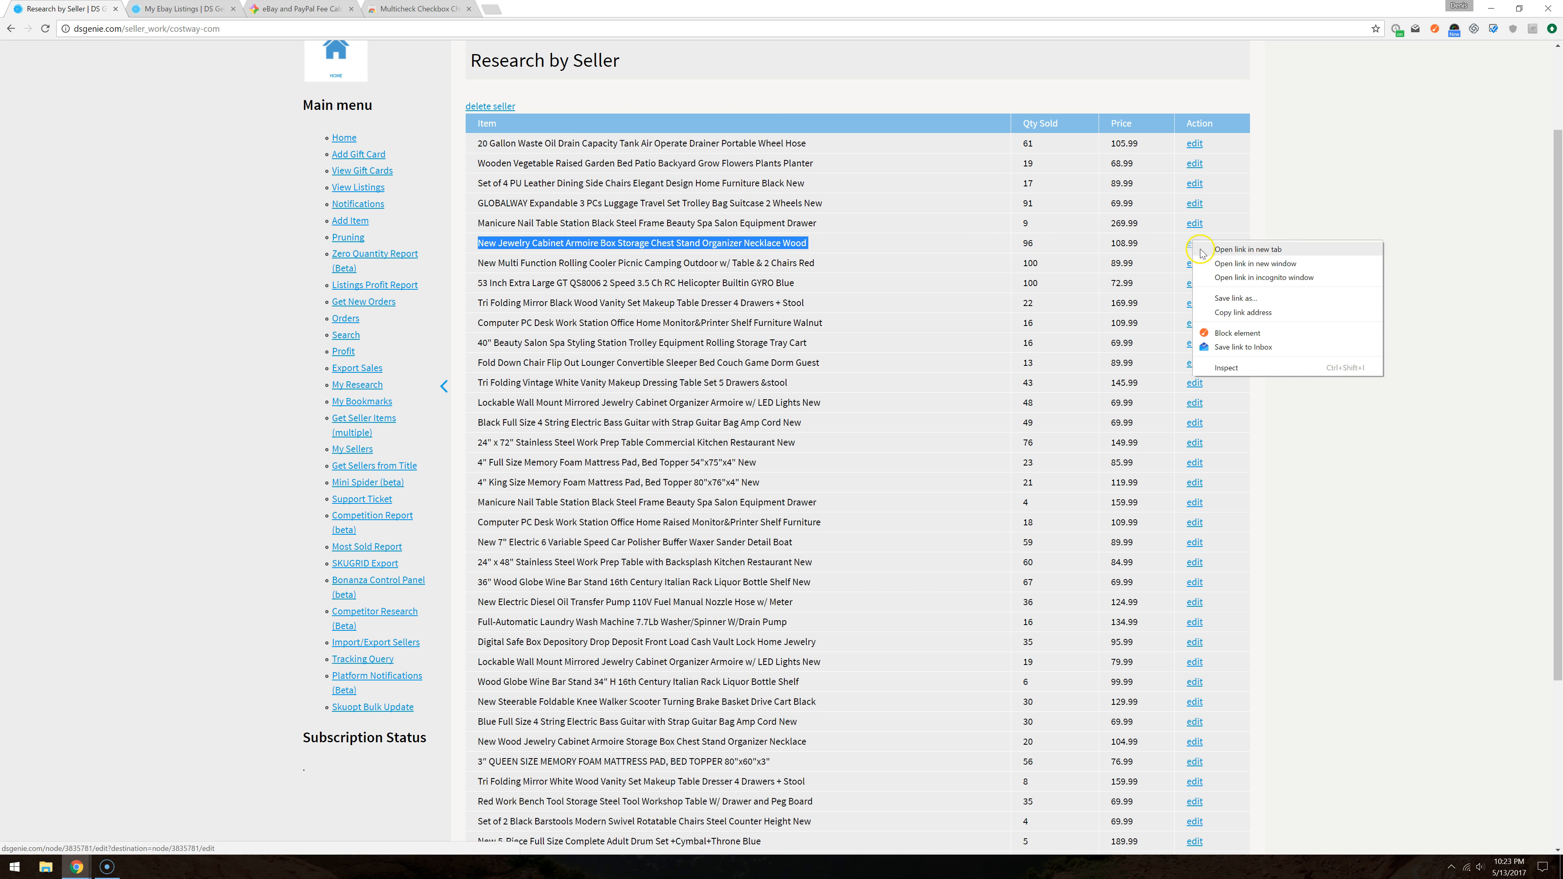
pyautogui.click(1250, 249)
pyautogui.click(187, 11)
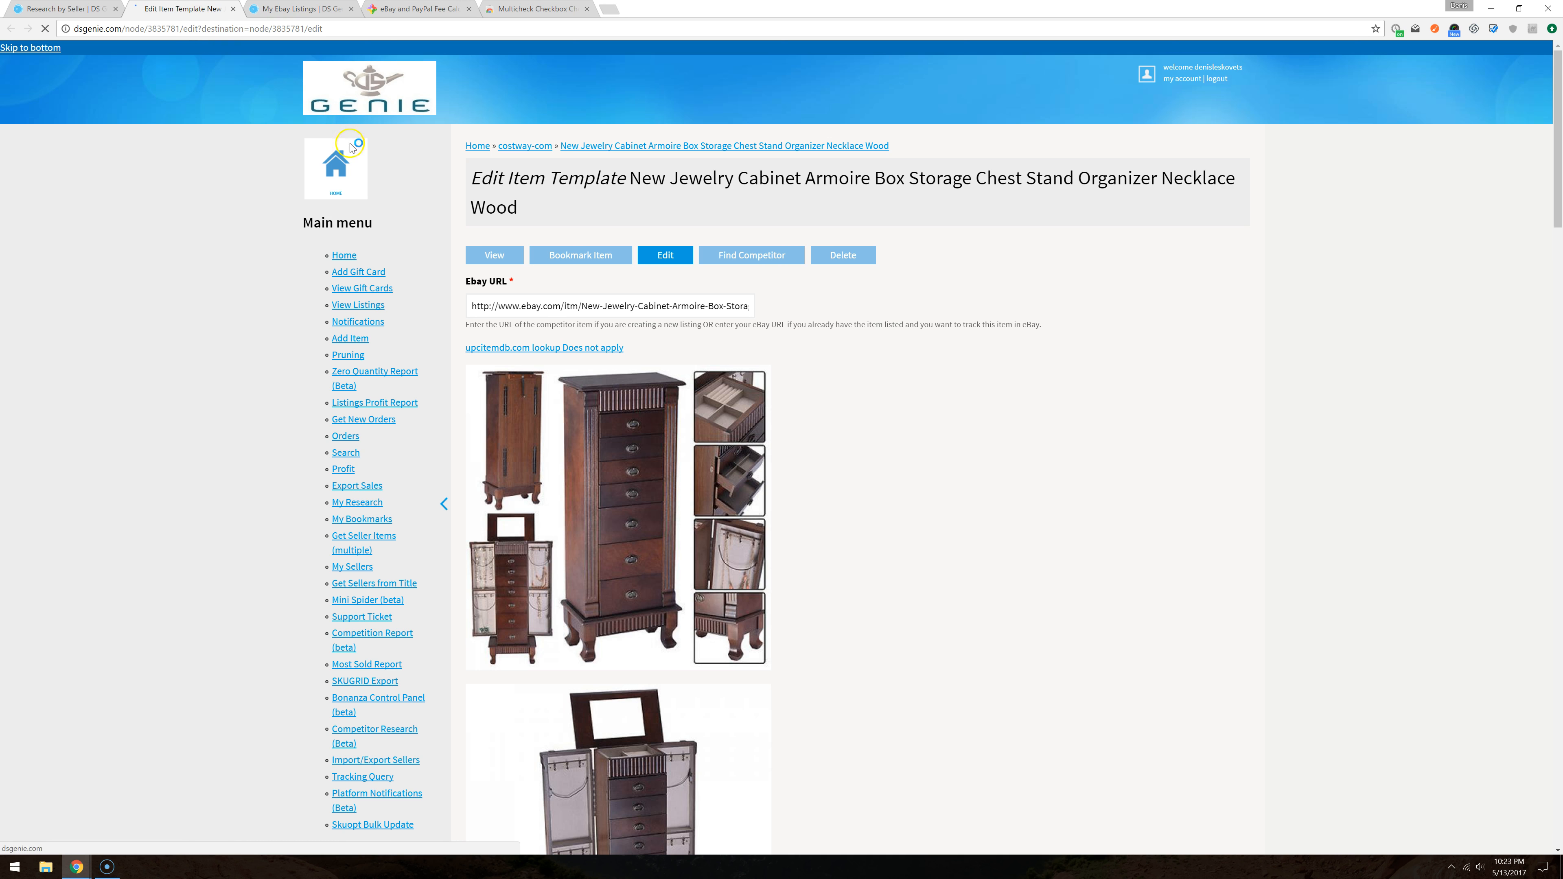
# Step: Reverse image search the jewelry armoire's second photo on Google and open Walmart's Costway Jewelry Cabinet Armoire result
pyautogui.scroll(-8, 855, 385)
pyautogui.scroll(1, 854, 383)
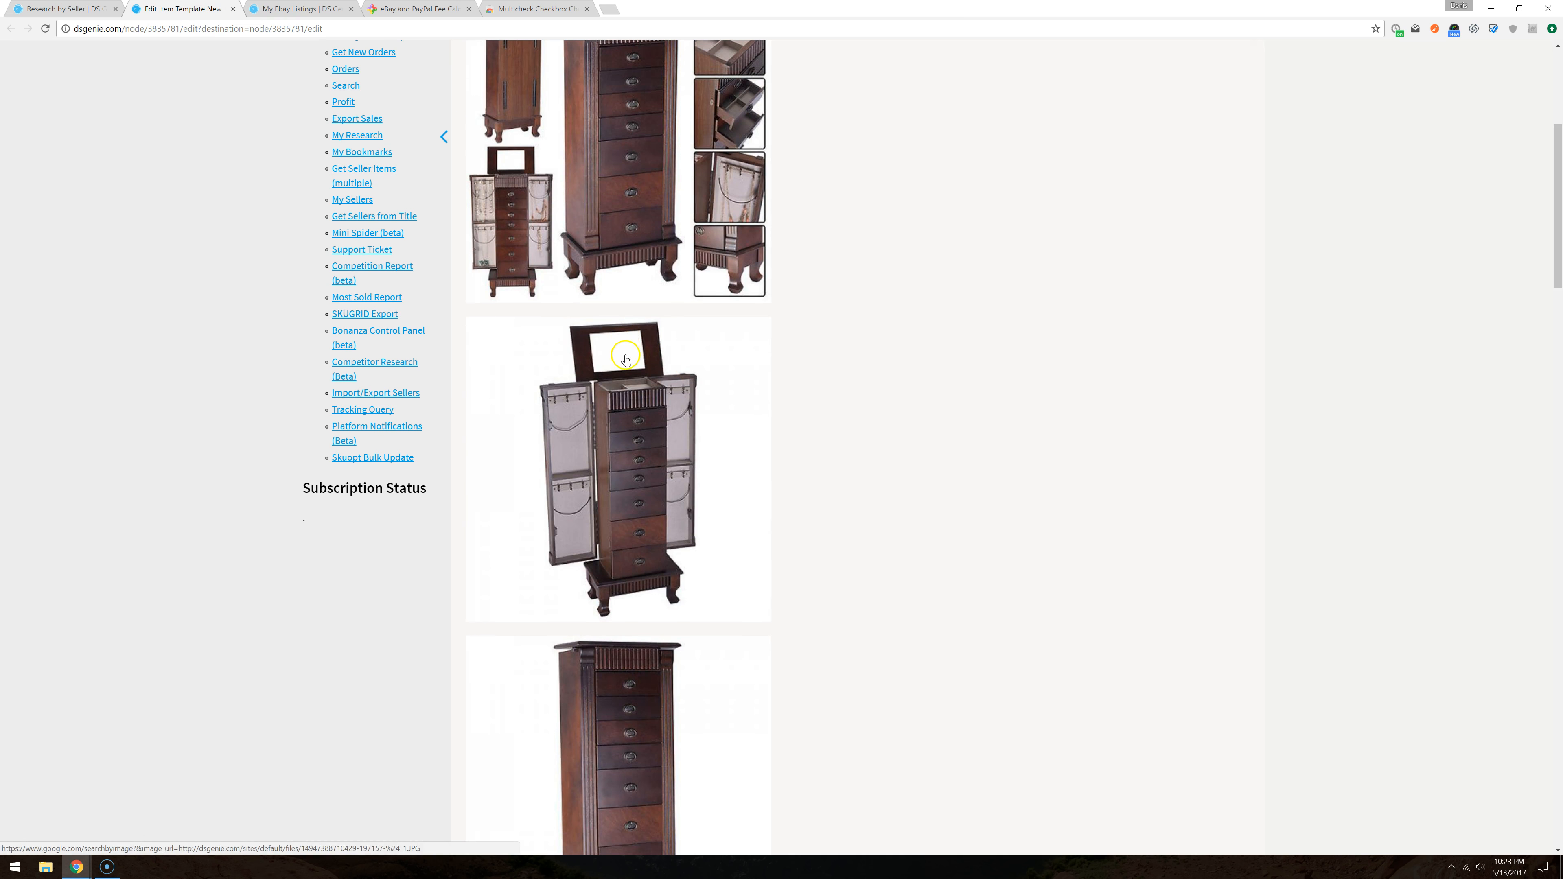
pyautogui.click(627, 356)
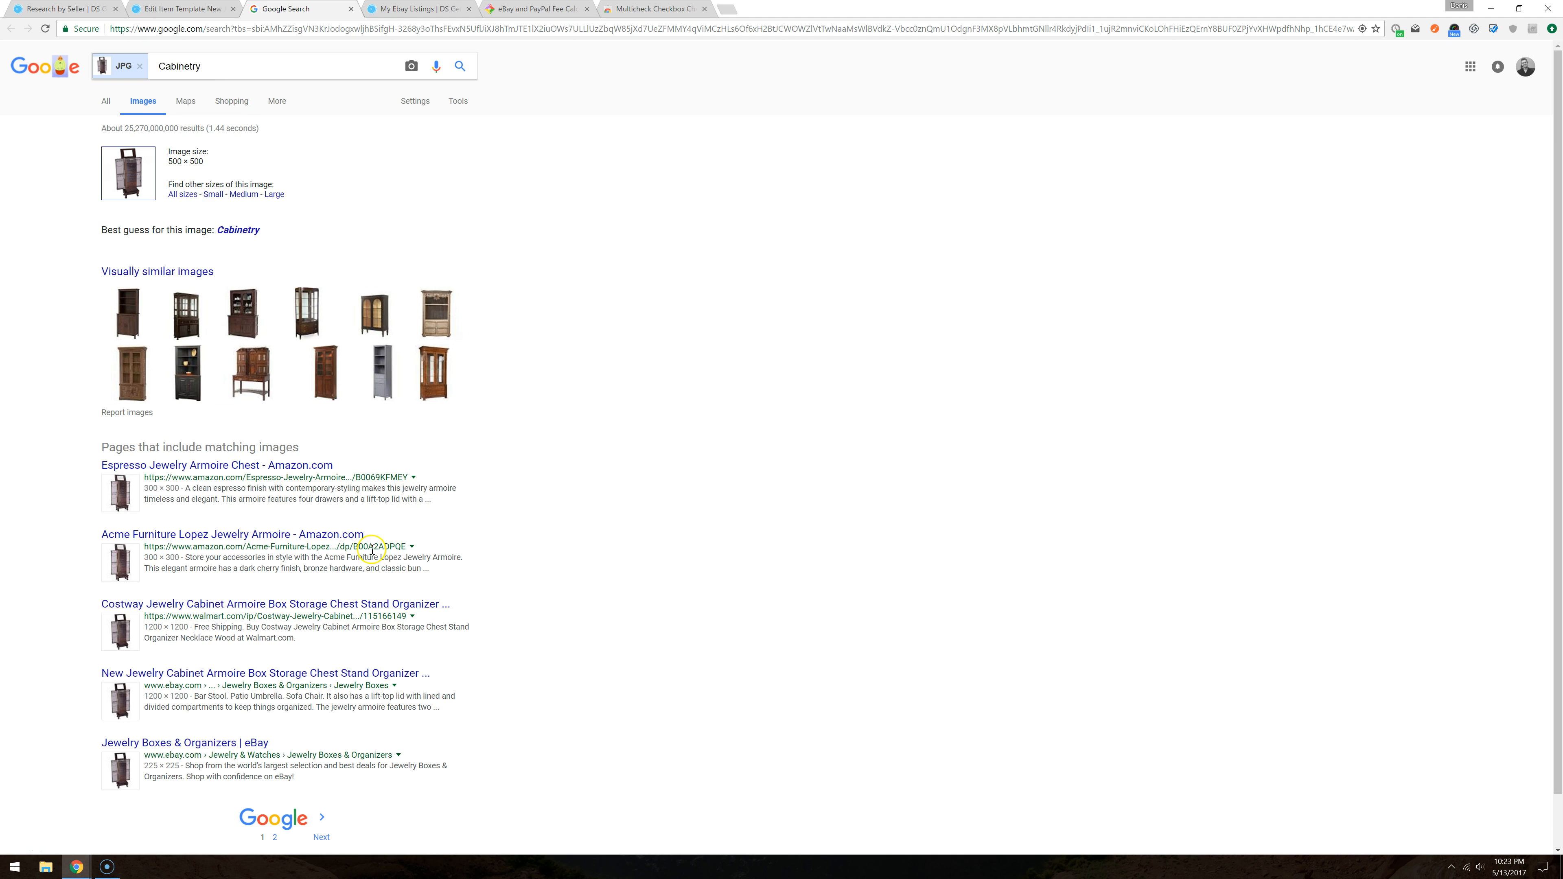
pyautogui.click(335, 604)
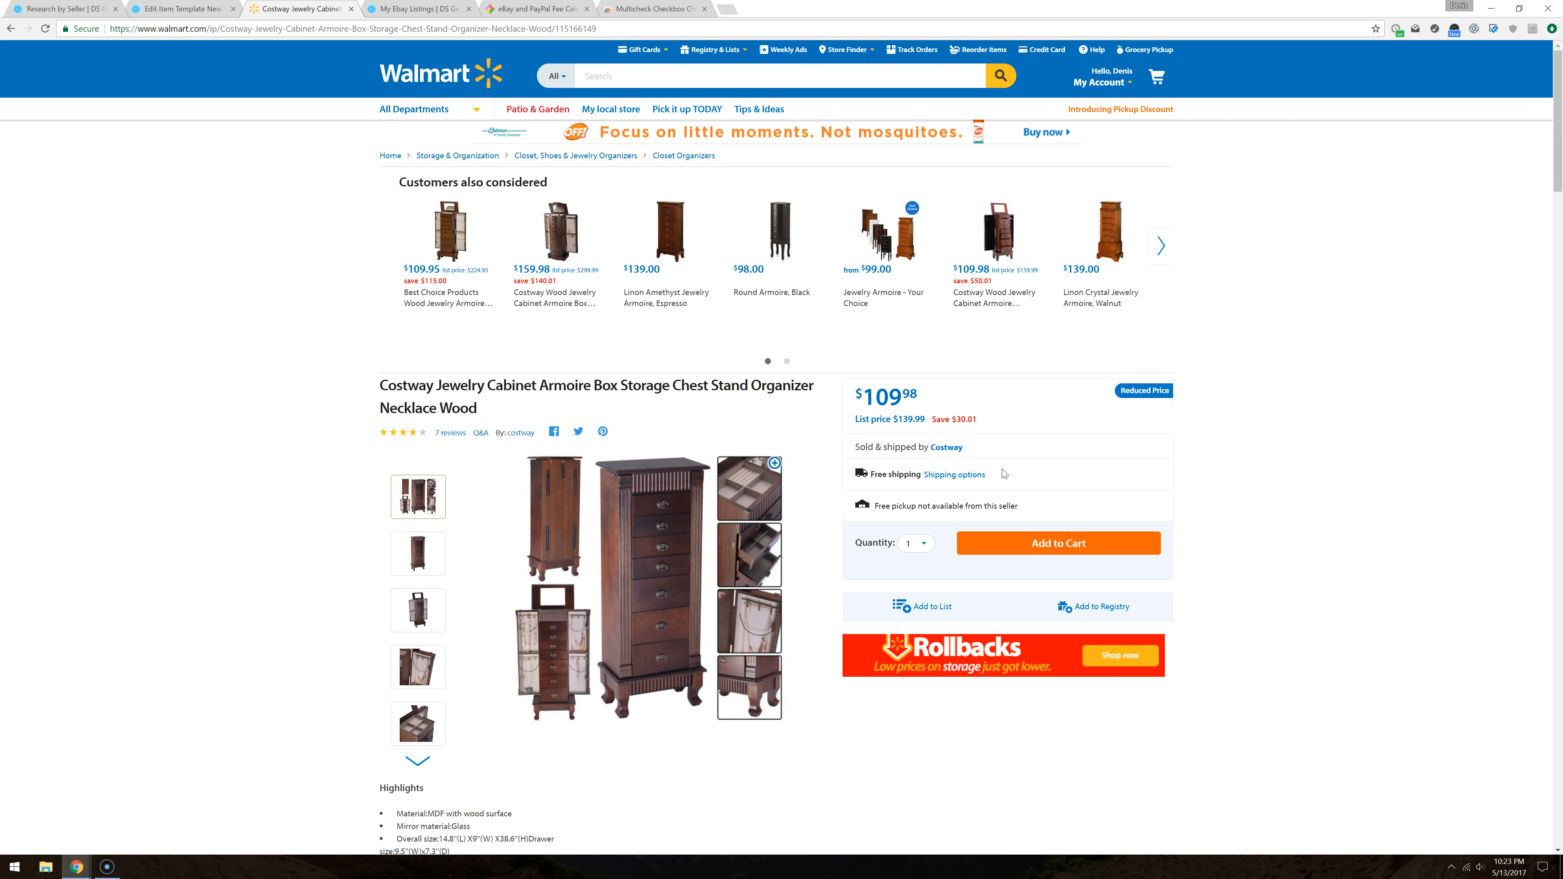
# Step: Open Costway's Walmart seller page from the armoire listing and read its returns policy
pyautogui.click(955, 449)
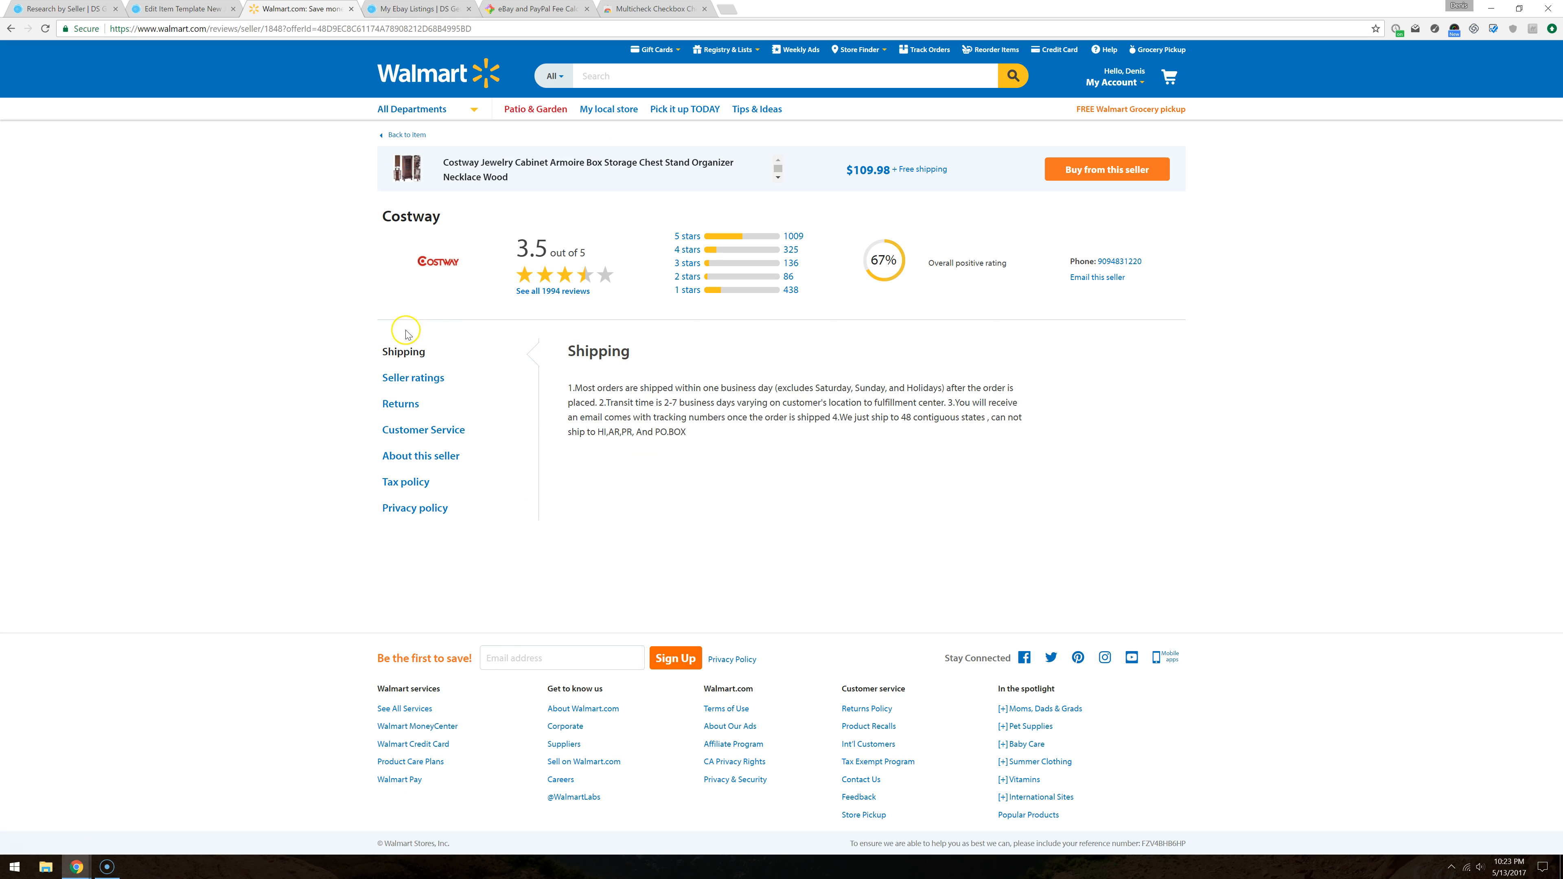
pyautogui.click(392, 408)
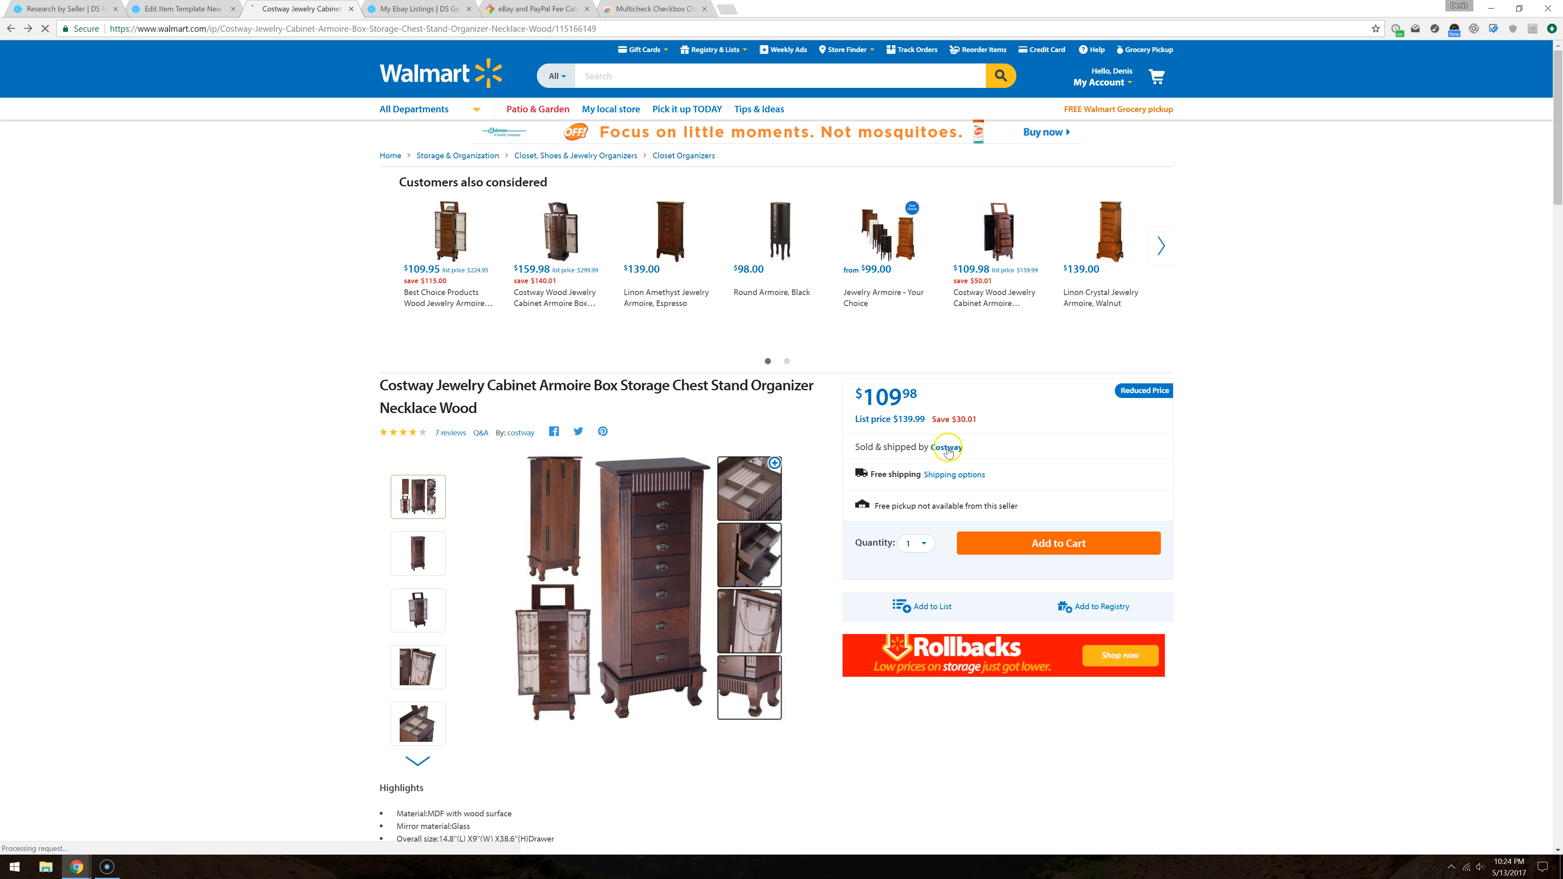
pyautogui.hotkey('alt', 'Right')
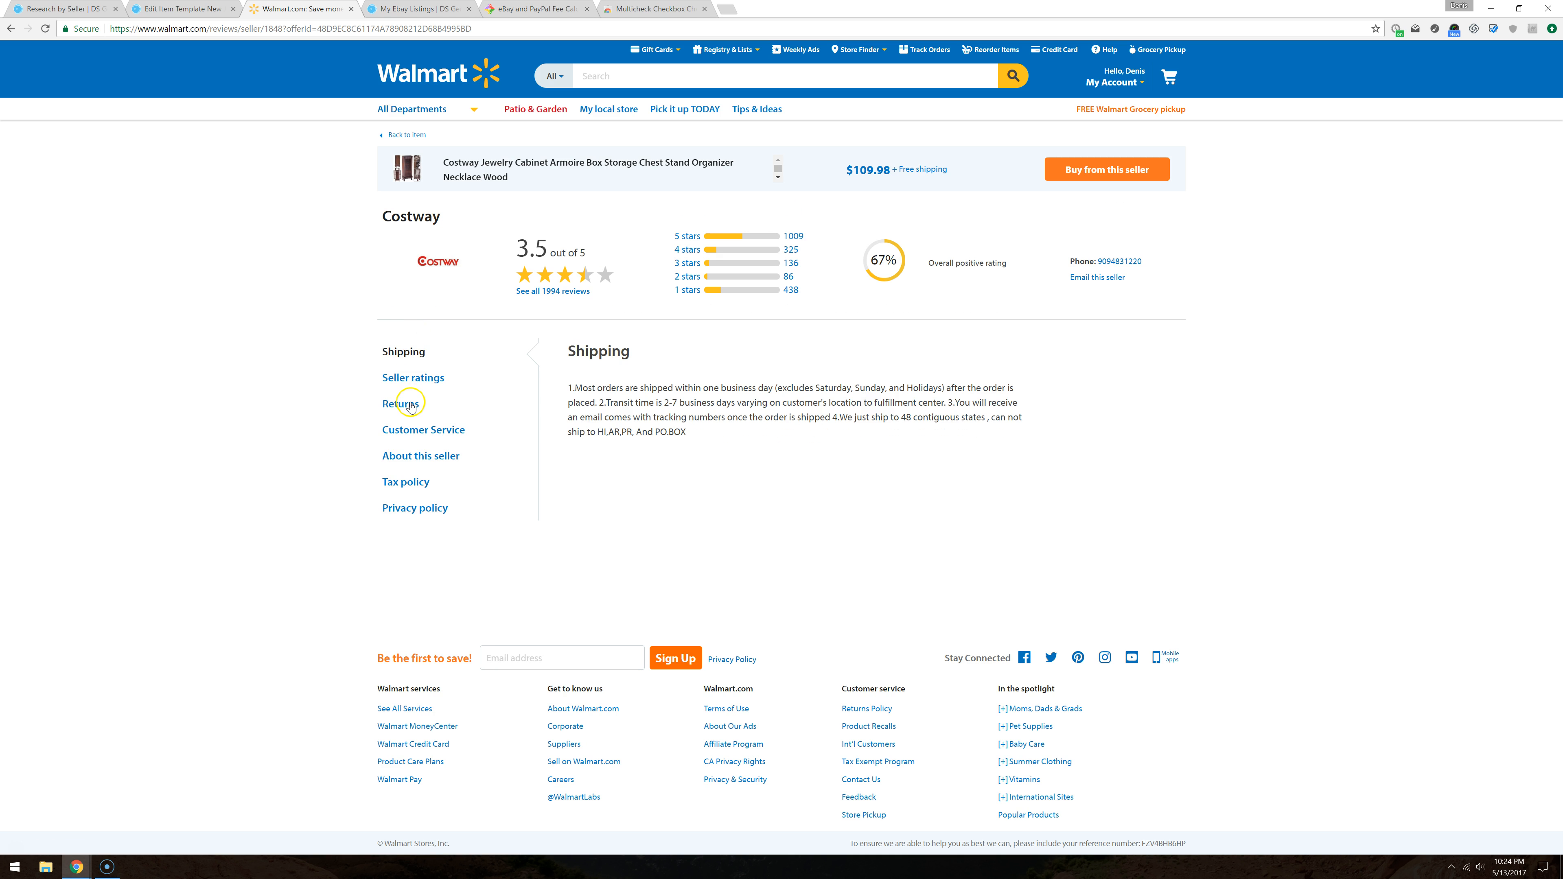
pyautogui.click(400, 405)
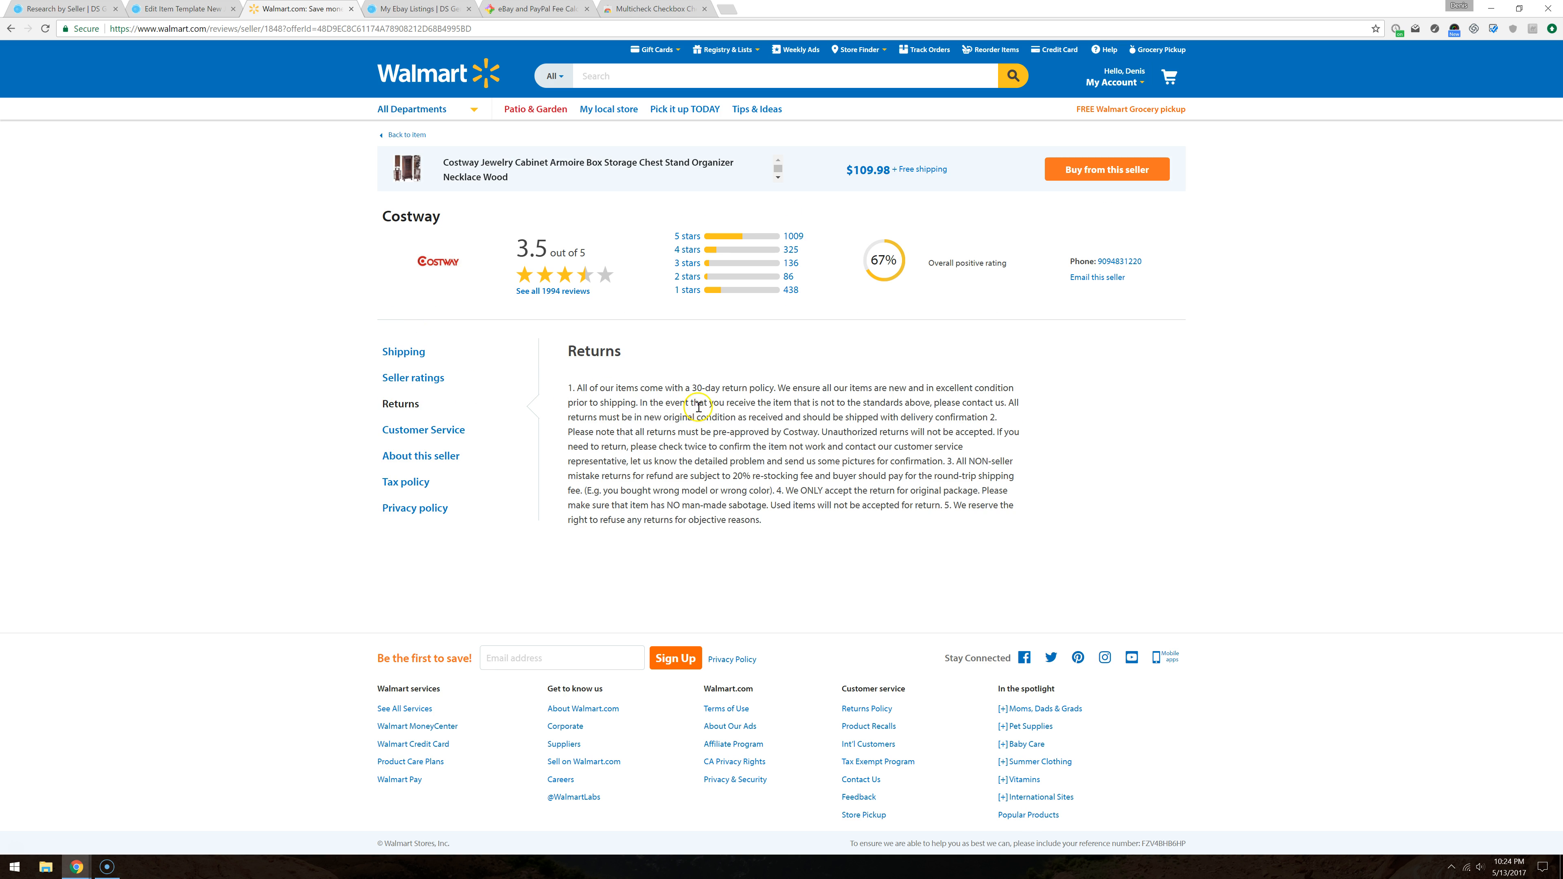
pyautogui.moveTo(588, 394); pyautogui.dragTo(777, 394)
pyautogui.click(777, 394)
# Step: Go back to the armoire's Walmart product page and check who sells and ships it
pyautogui.click(9, 29)
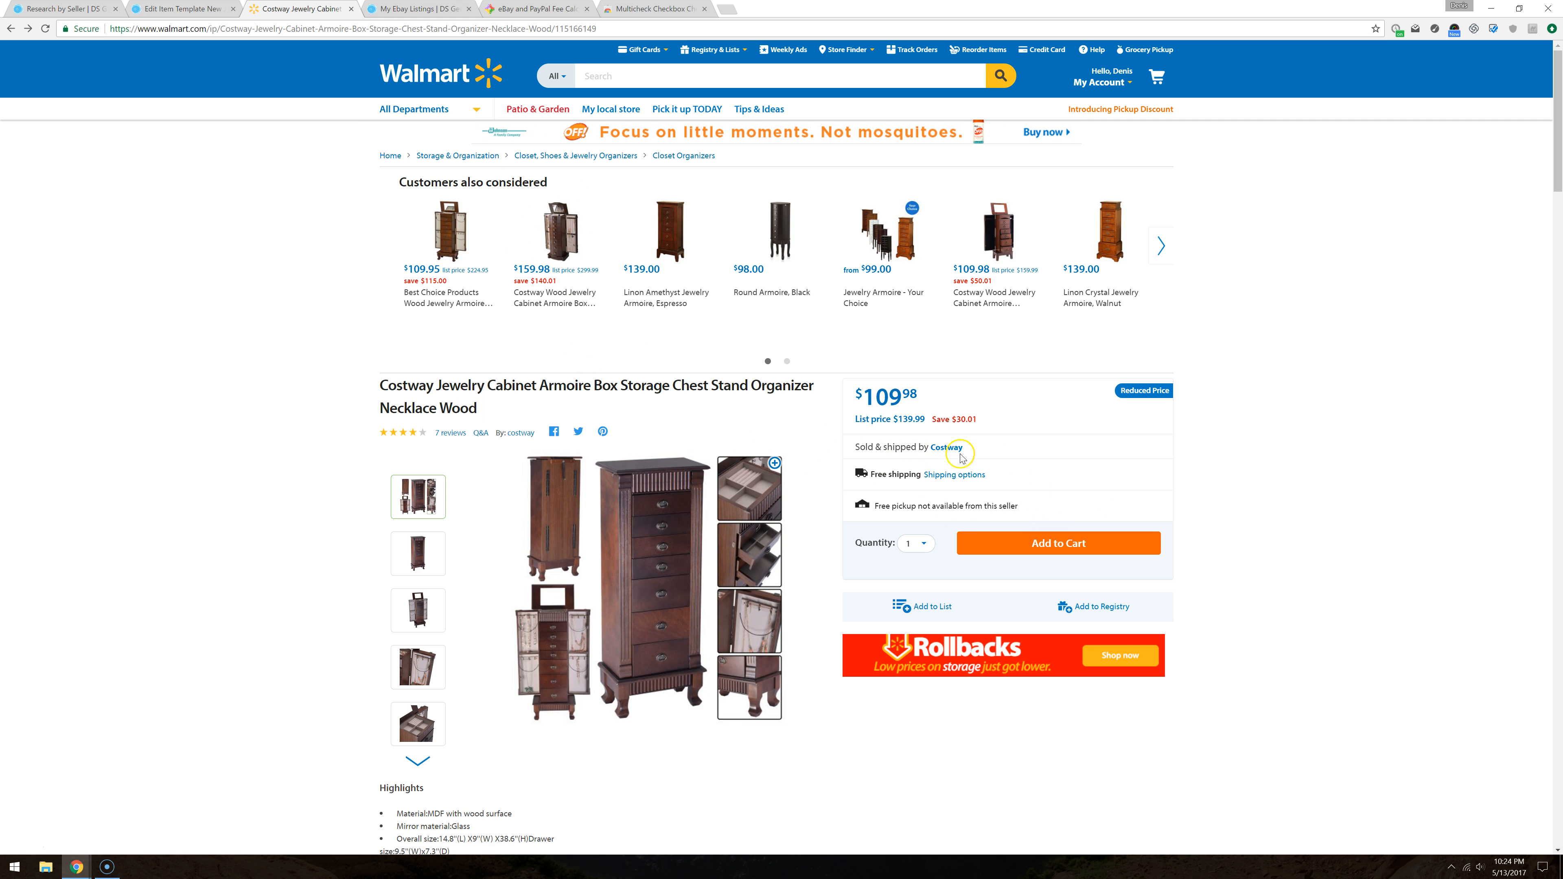
pyautogui.moveTo(860, 449); pyautogui.dragTo(911, 450)
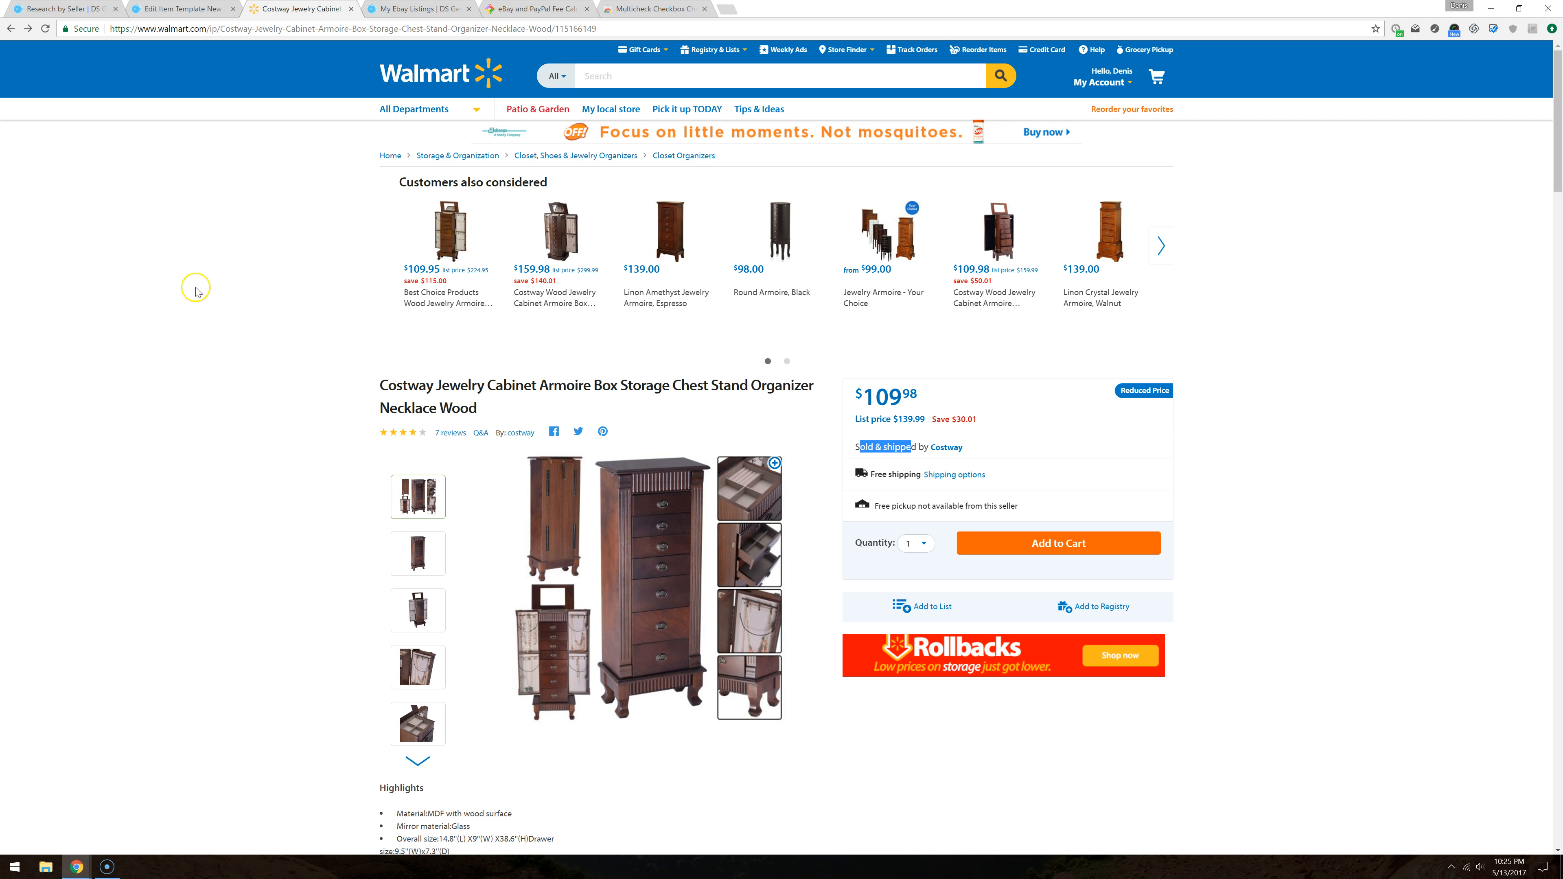
pyautogui.click(248, 271)
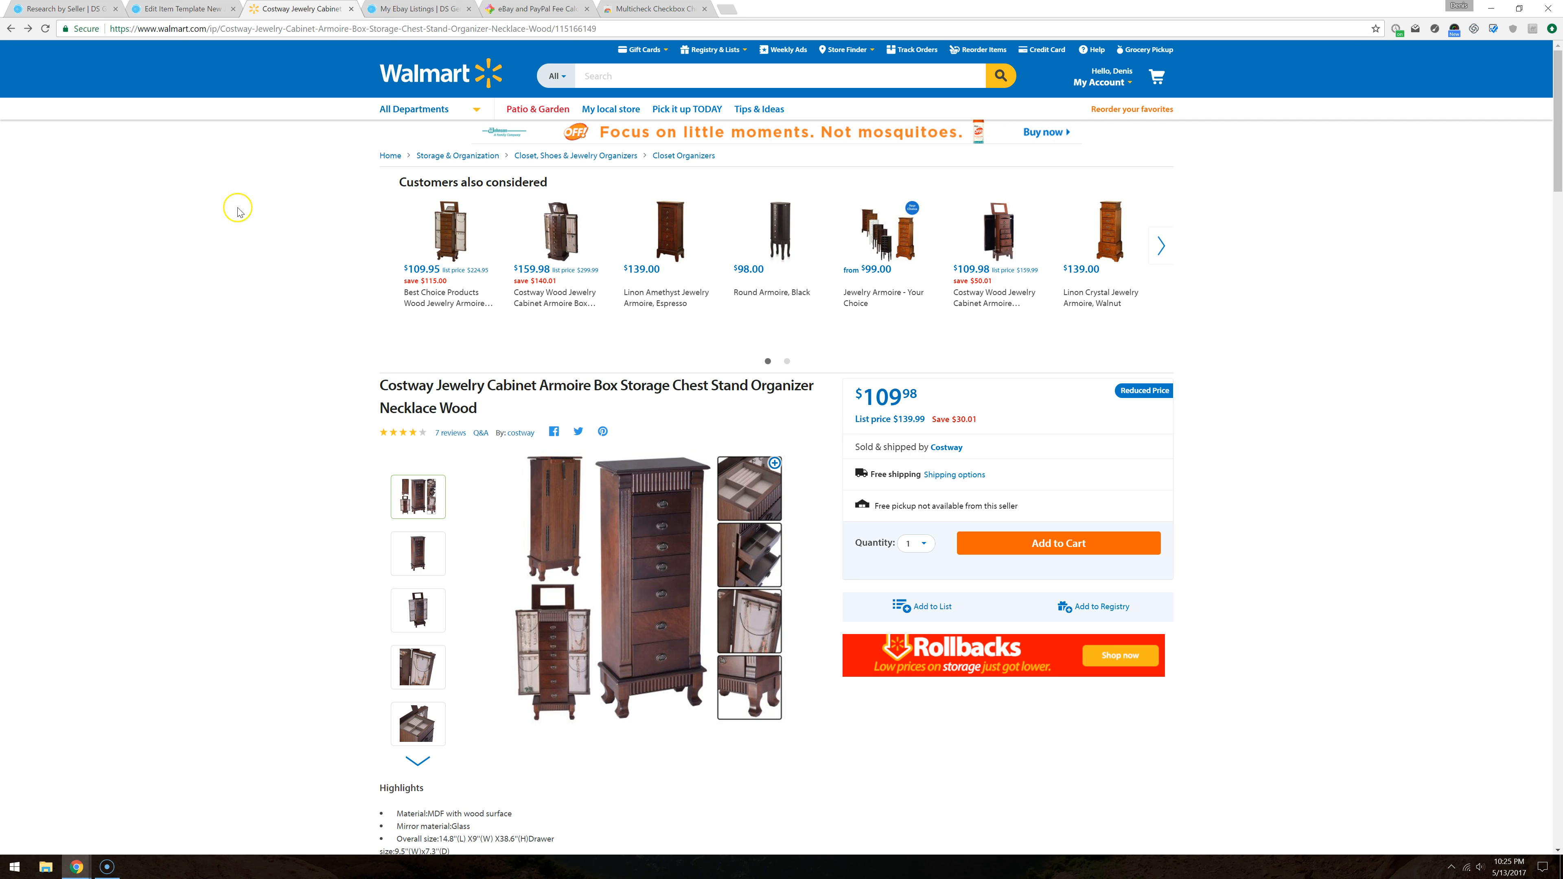
# Step: Close the Walmart armoire page and its item template, returning to the costway-com research list
pyautogui.click(351, 10)
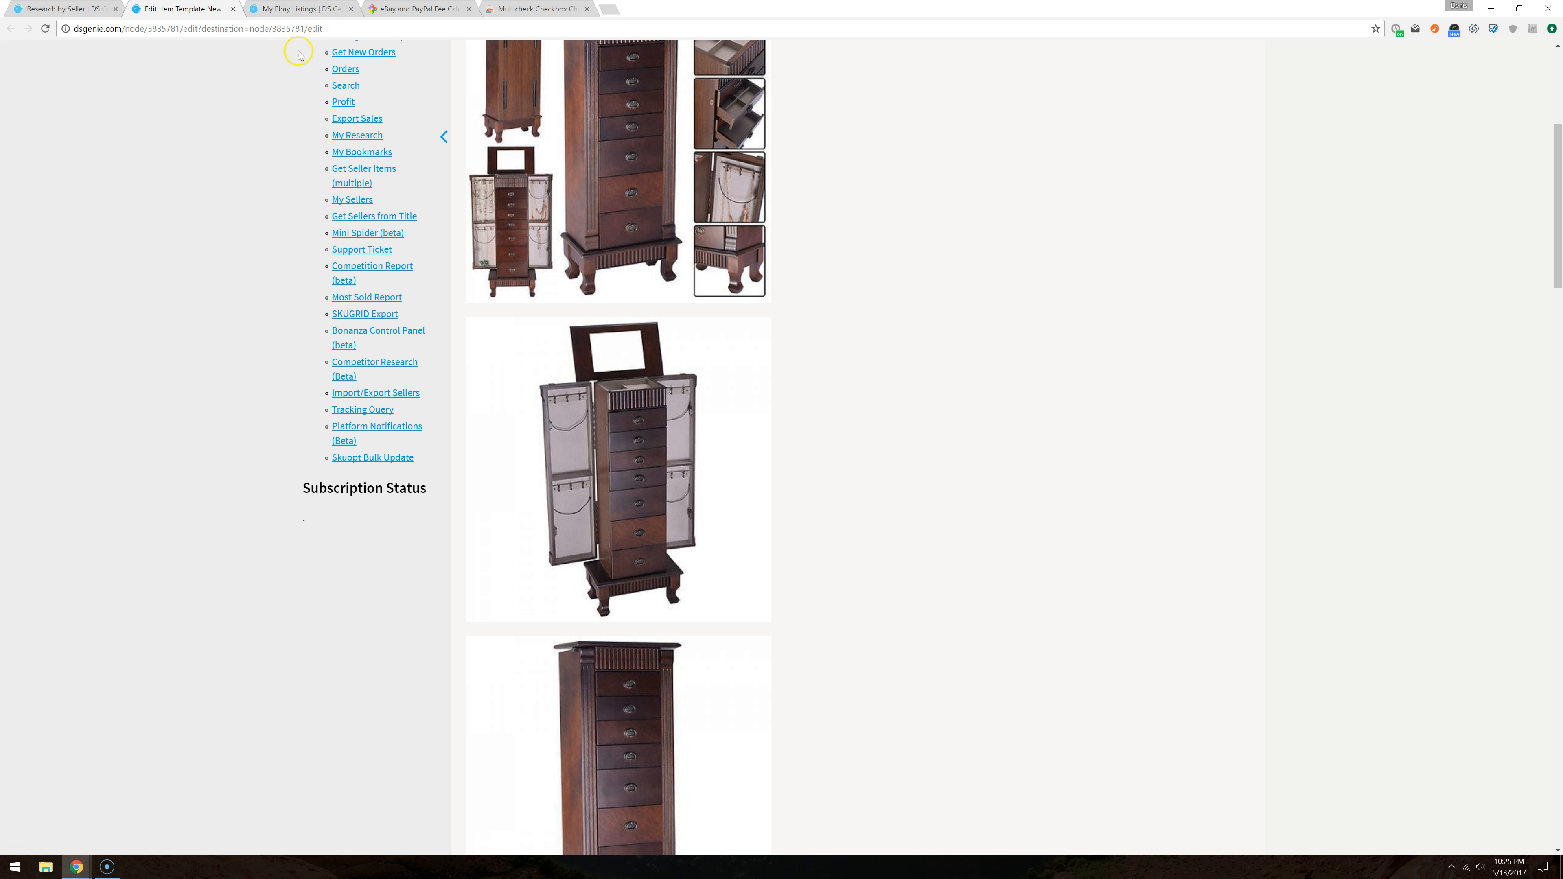
pyautogui.click(319, 12)
pyautogui.click(209, 9)
pyautogui.click(234, 9)
pyautogui.hotkey('ctrl', 'shift', 'Tab')
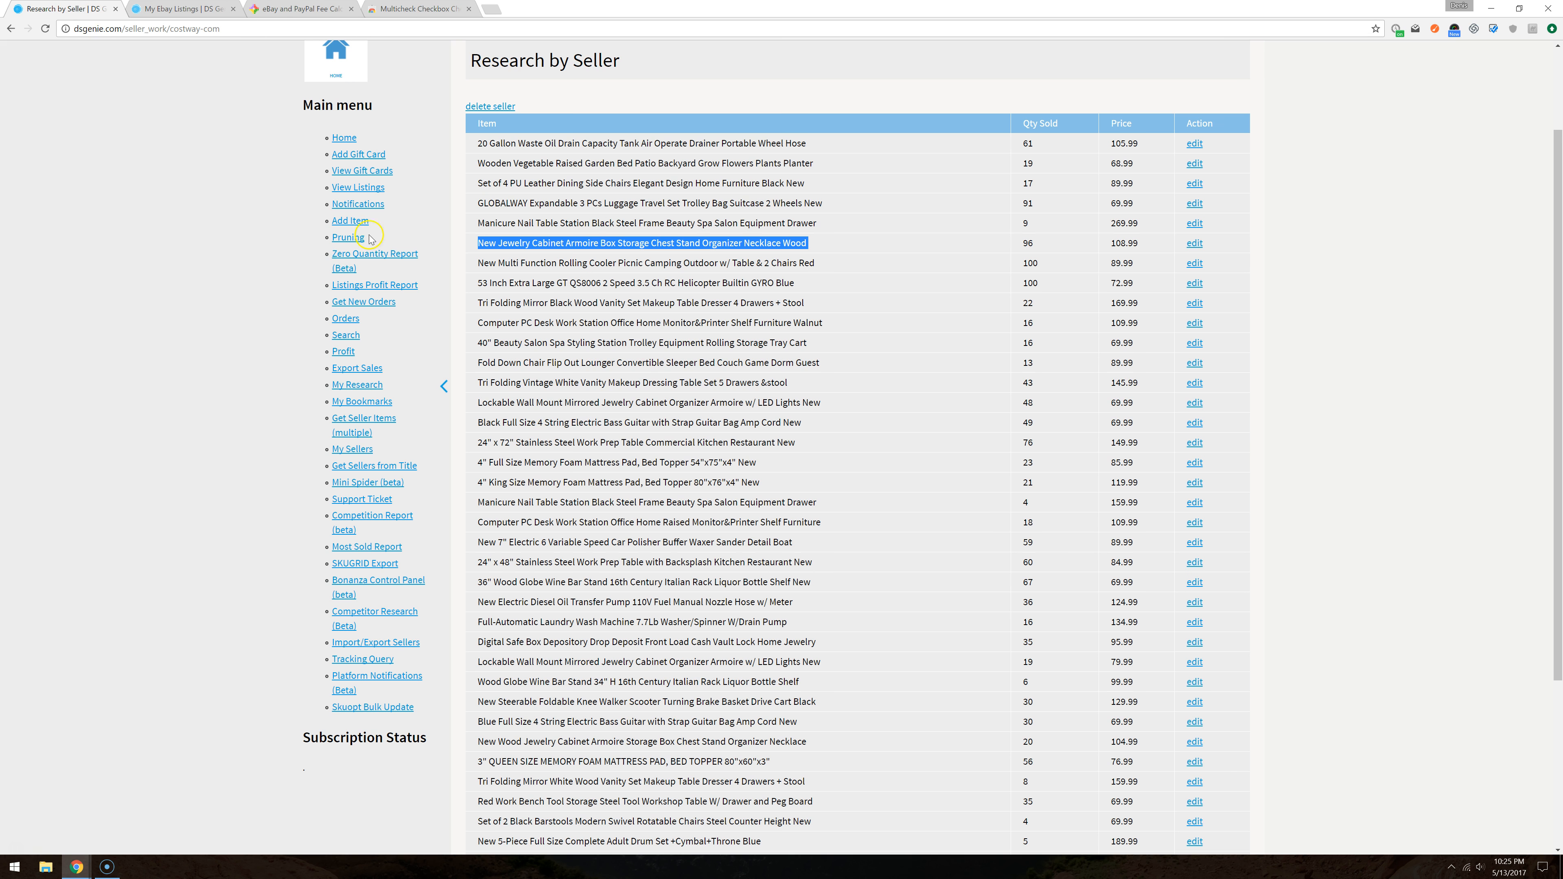
# Step: Open the edit page of the walnut Computer PC Desk Work Station in a separate browser tab and switch to it
pyautogui.scroll(-5, 654, 343)
pyautogui.scroll(7, 652, 318)
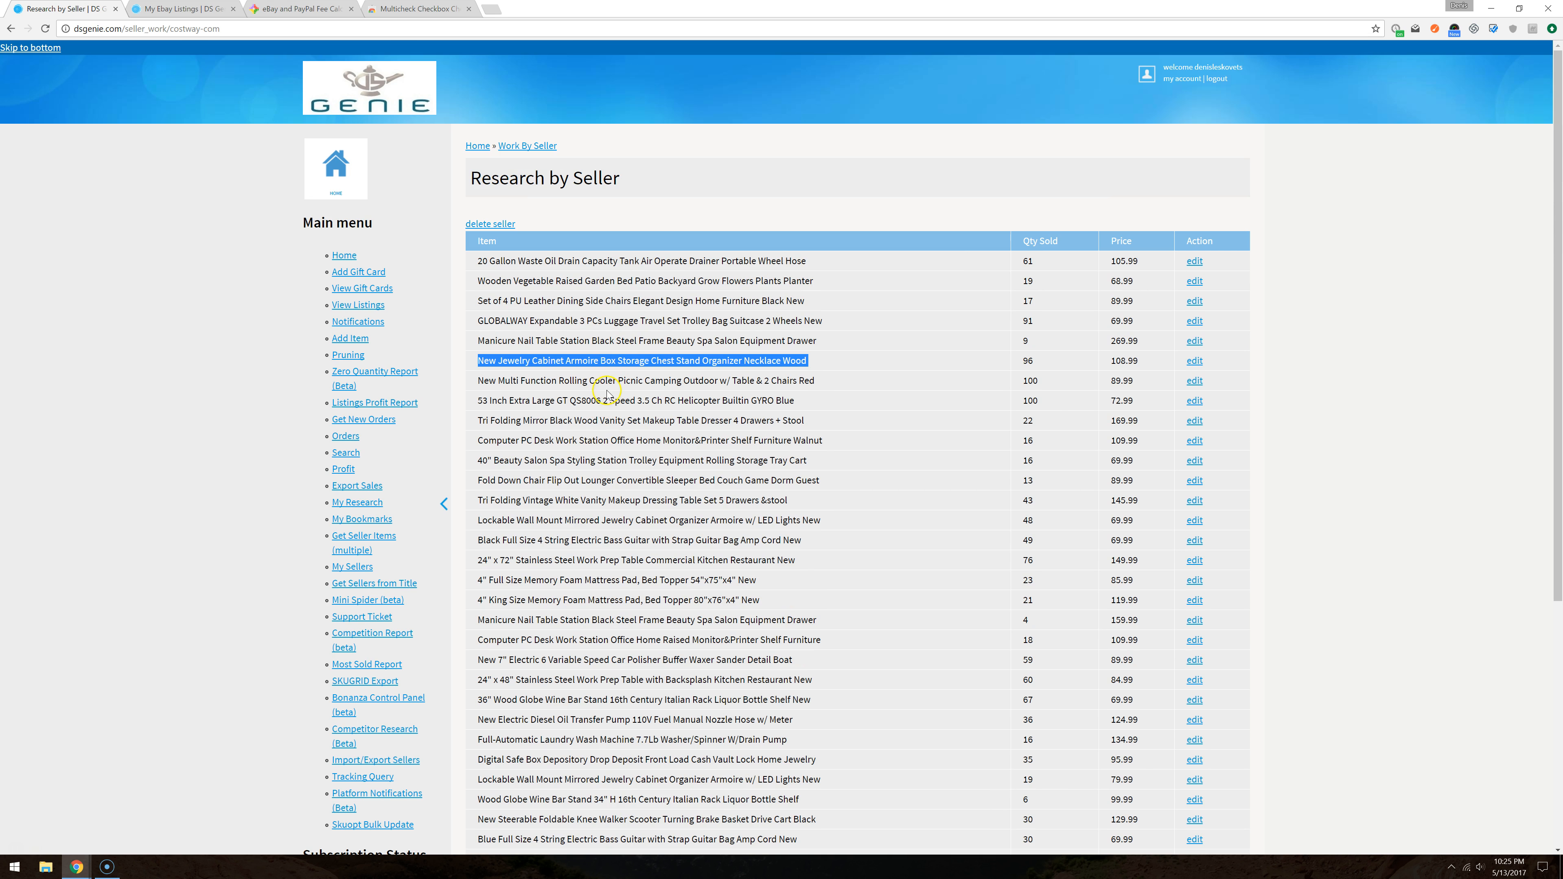
pyautogui.tripleClick(612, 441)
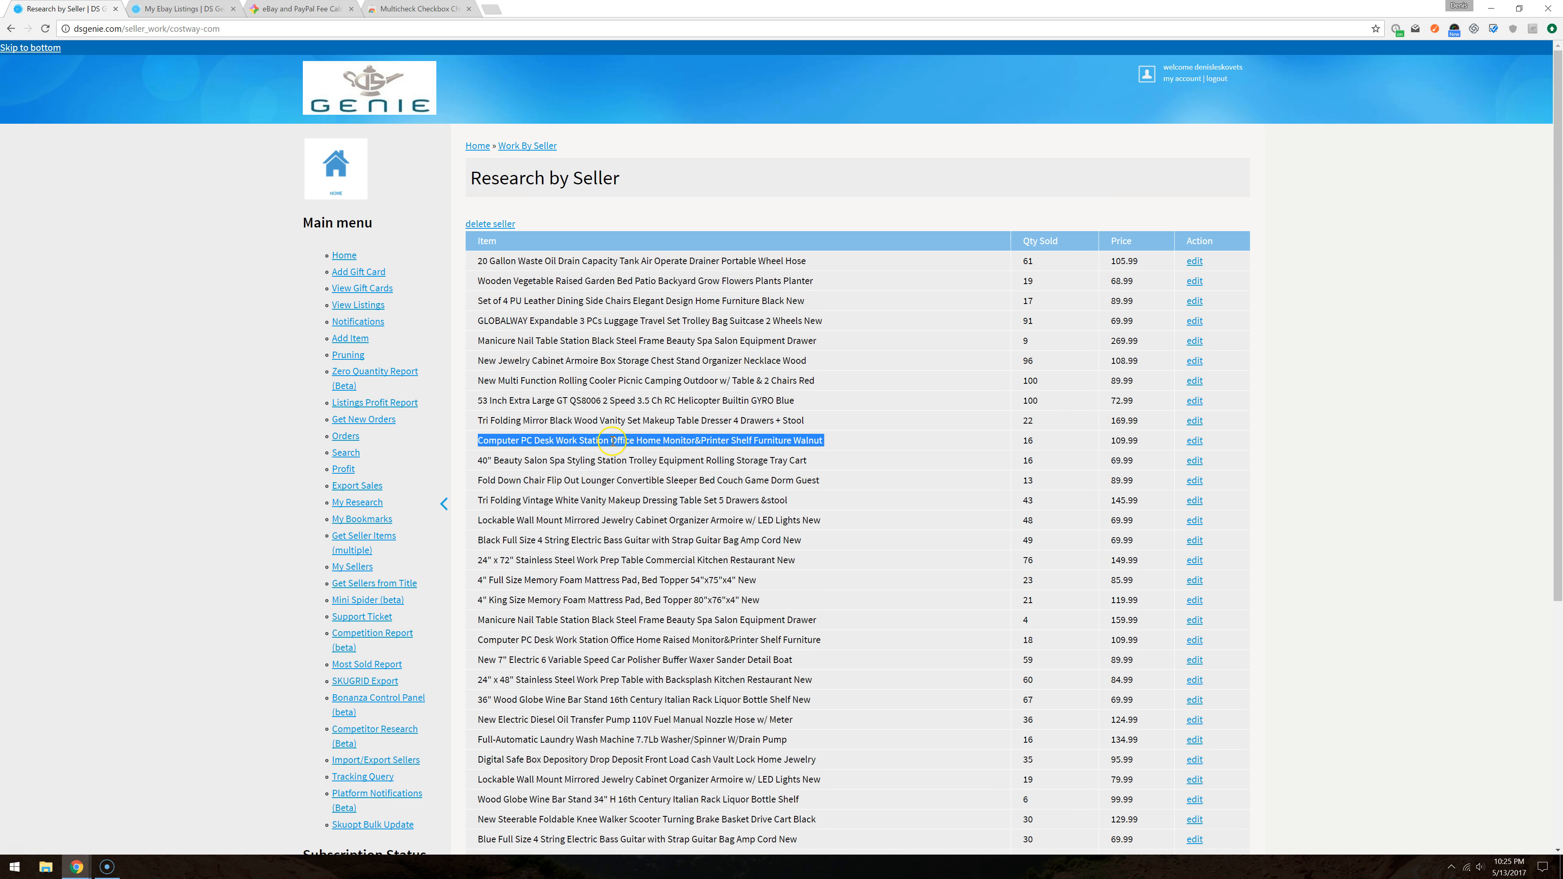
pyautogui.rightClick(1196, 449)
pyautogui.click(1225, 452)
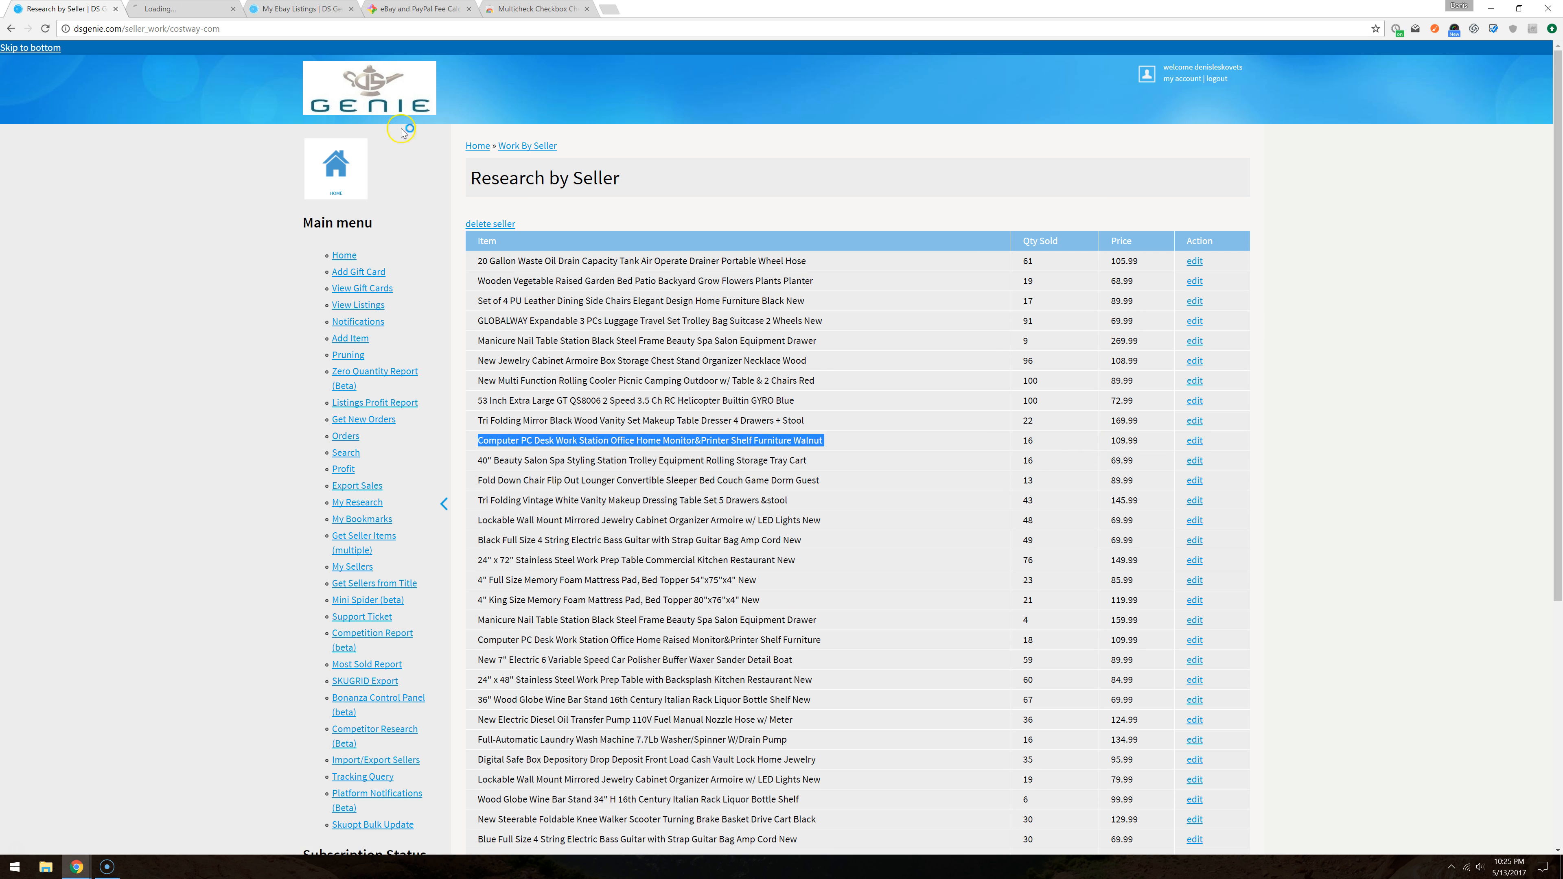
pyautogui.hotkey('ctrl', 'Tab')
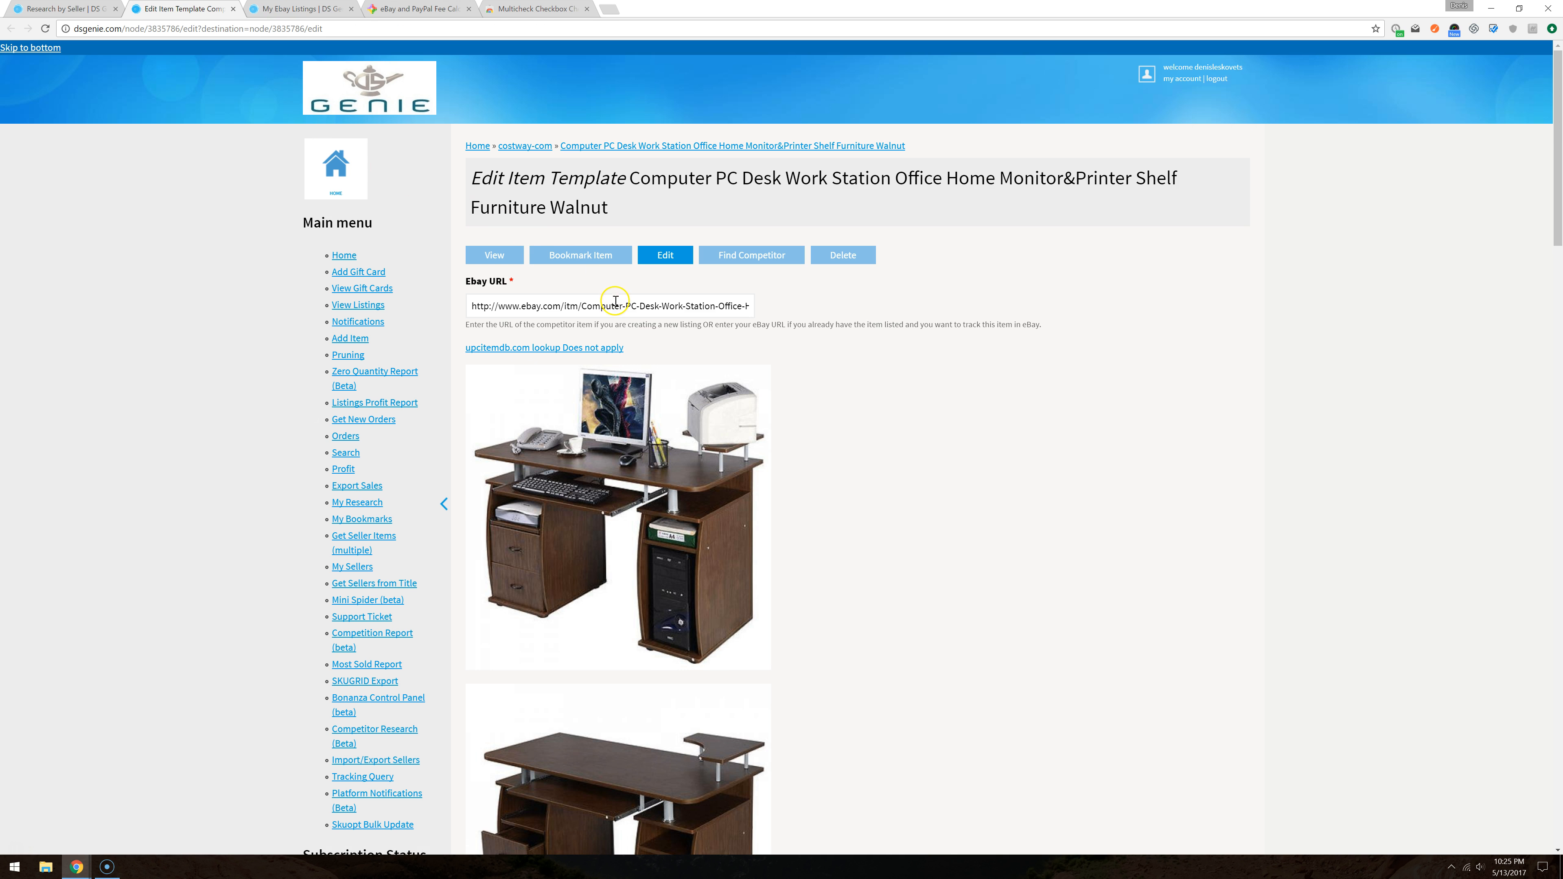
# Step: Drop the desk's image search, then check its eBay listing from the Ebay URL and close that listing
pyautogui.click(589, 453)
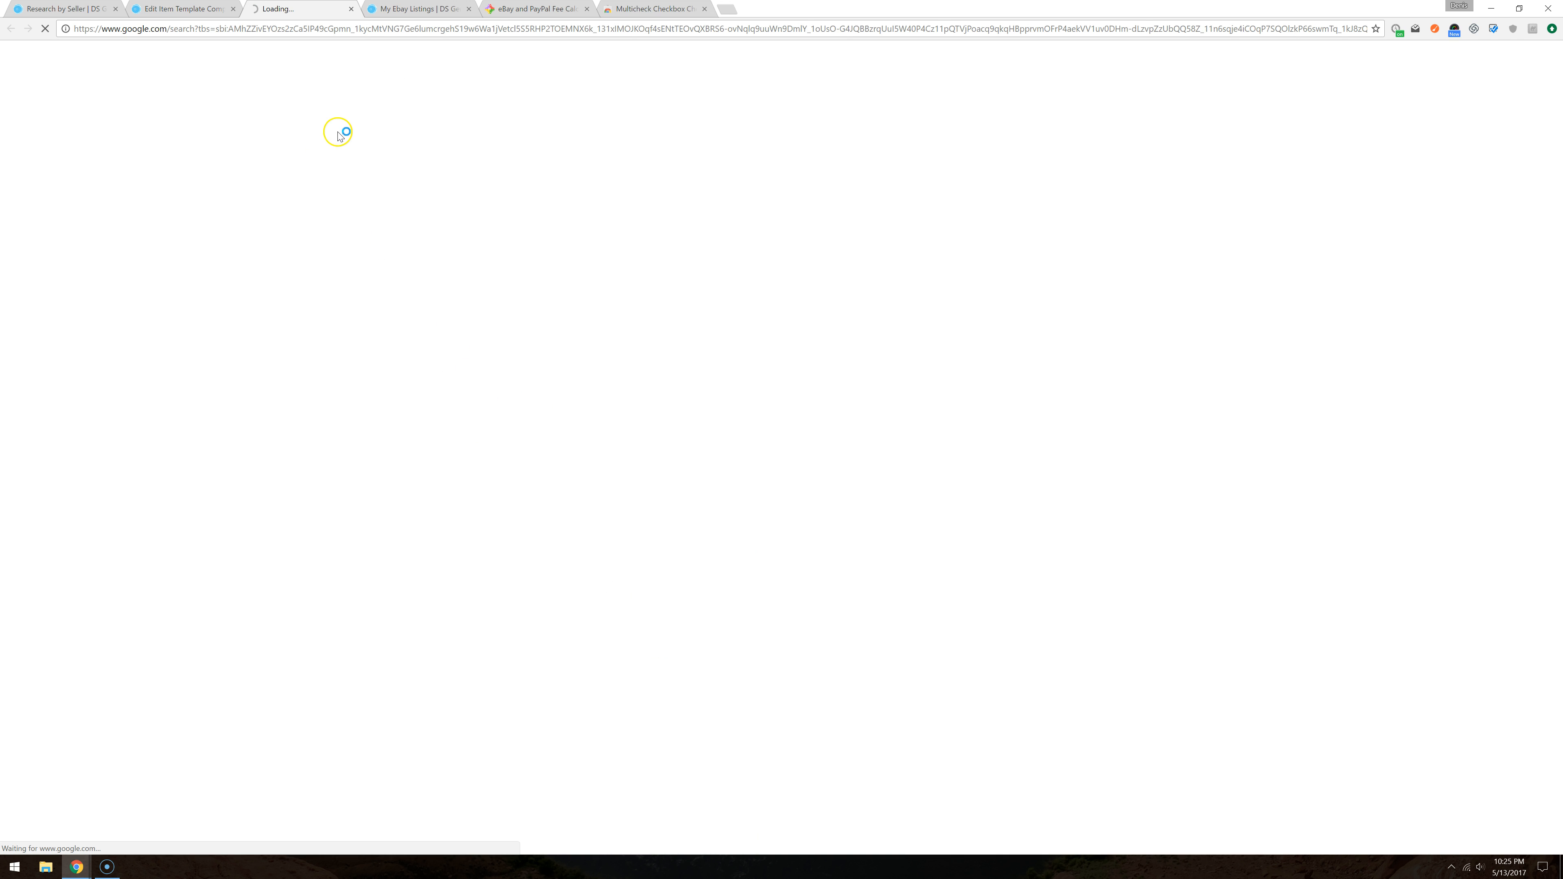
pyautogui.click(350, 9)
pyautogui.click(605, 305)
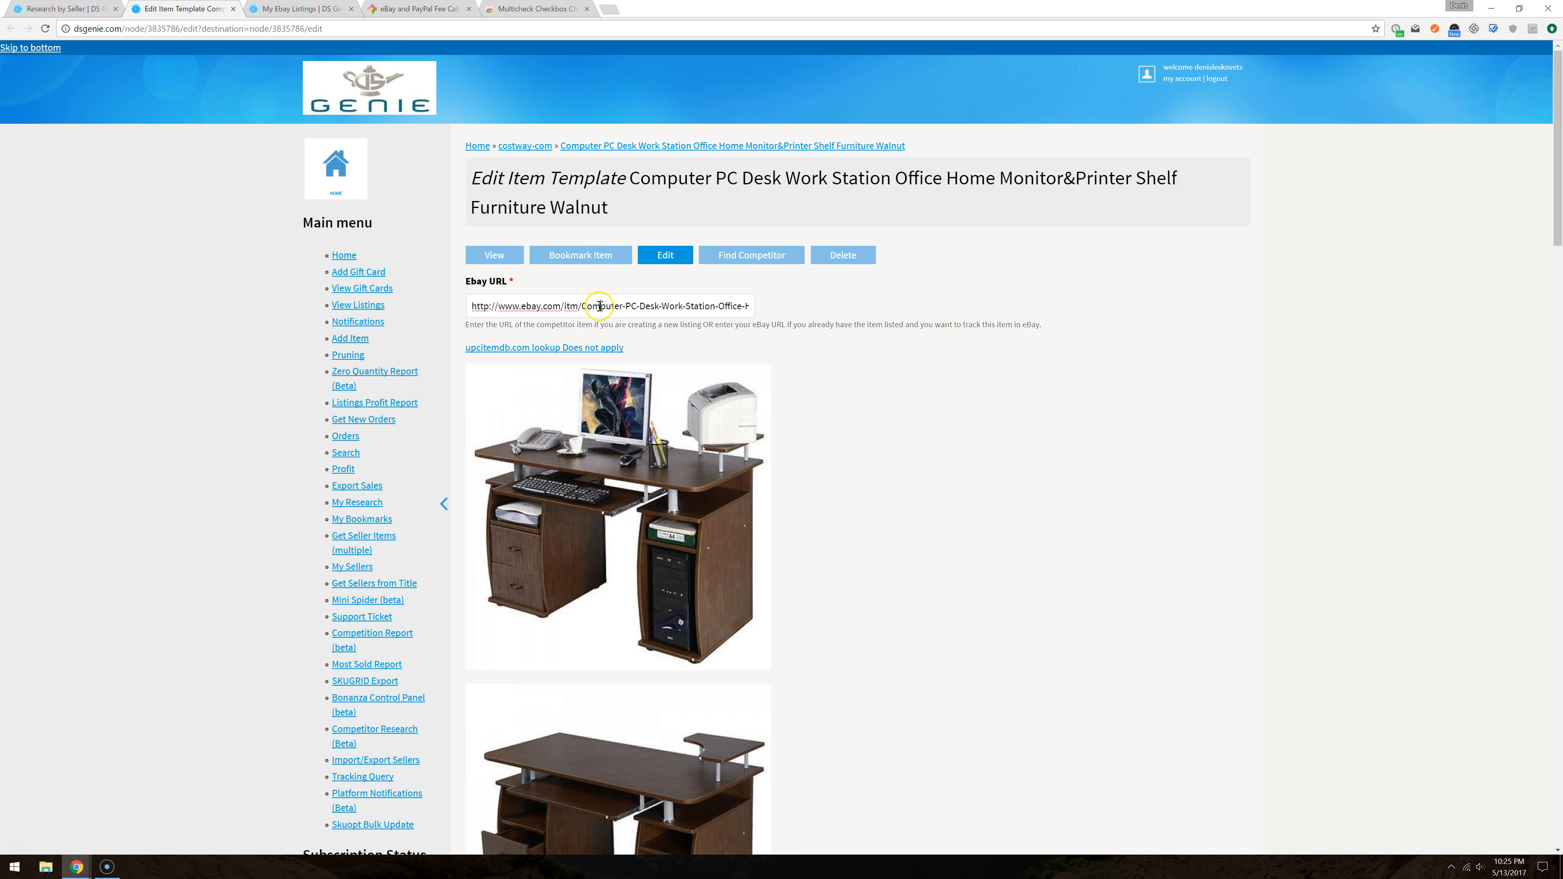
pyautogui.tripleClick(605, 305)
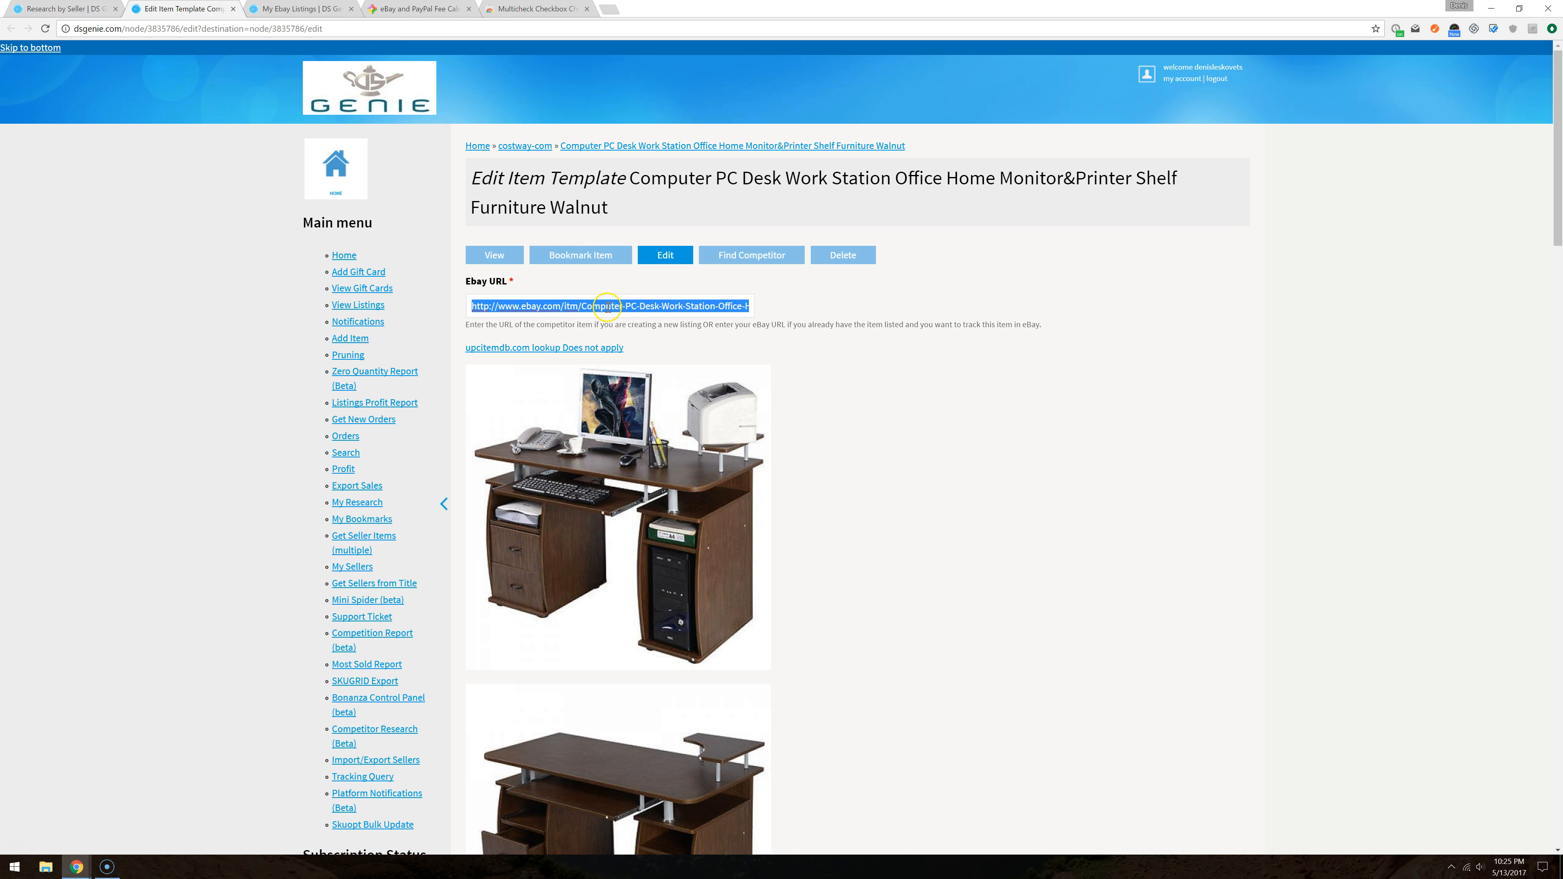
pyautogui.rightClick(607, 306)
pyautogui.click(684, 391)
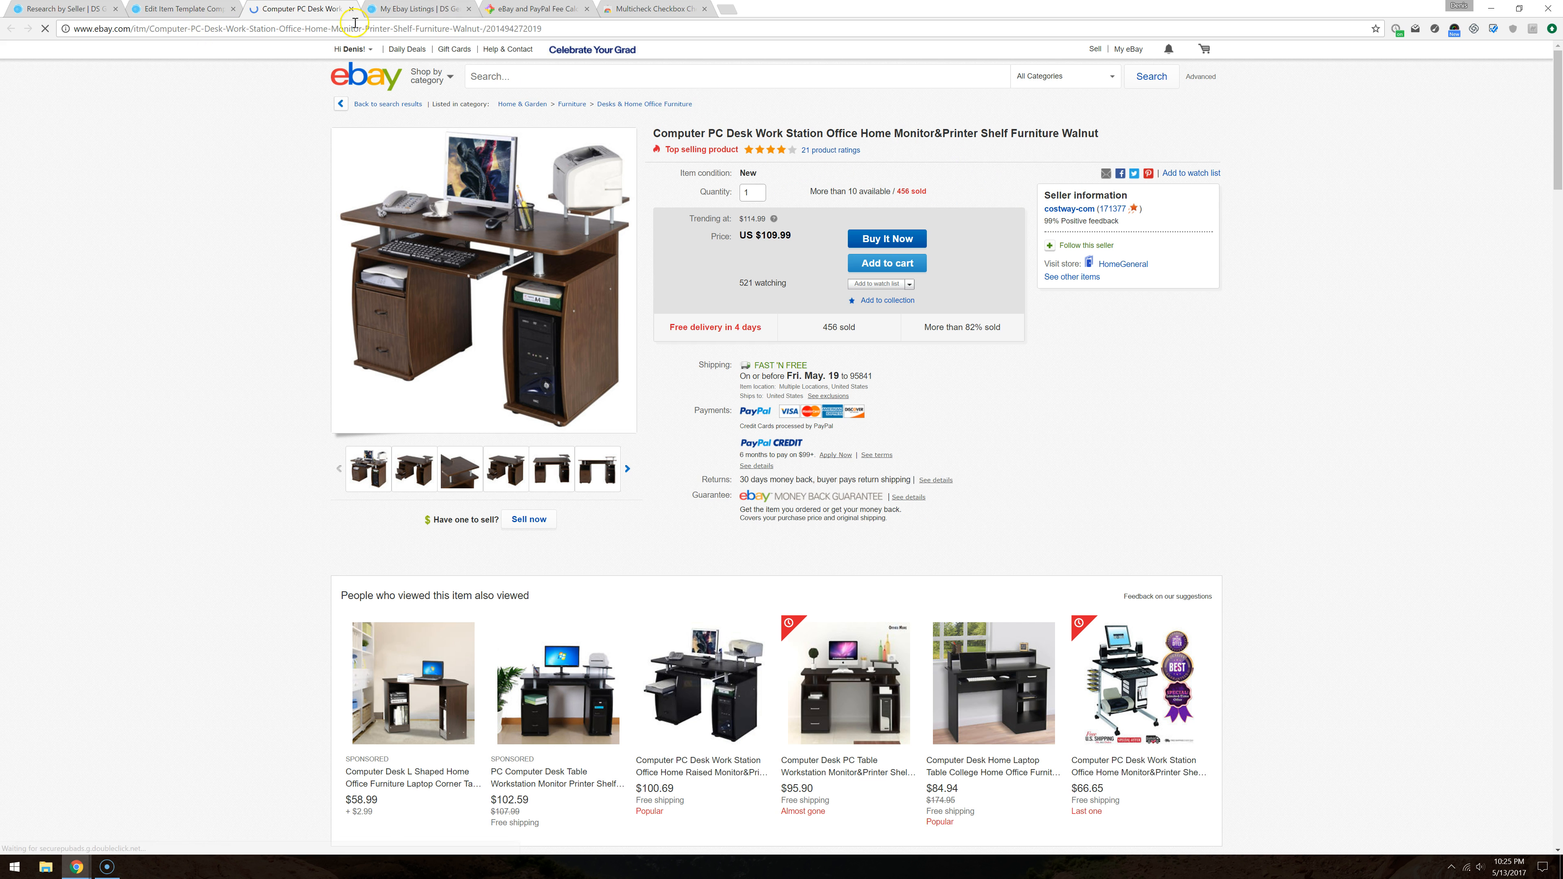
pyautogui.click(351, 9)
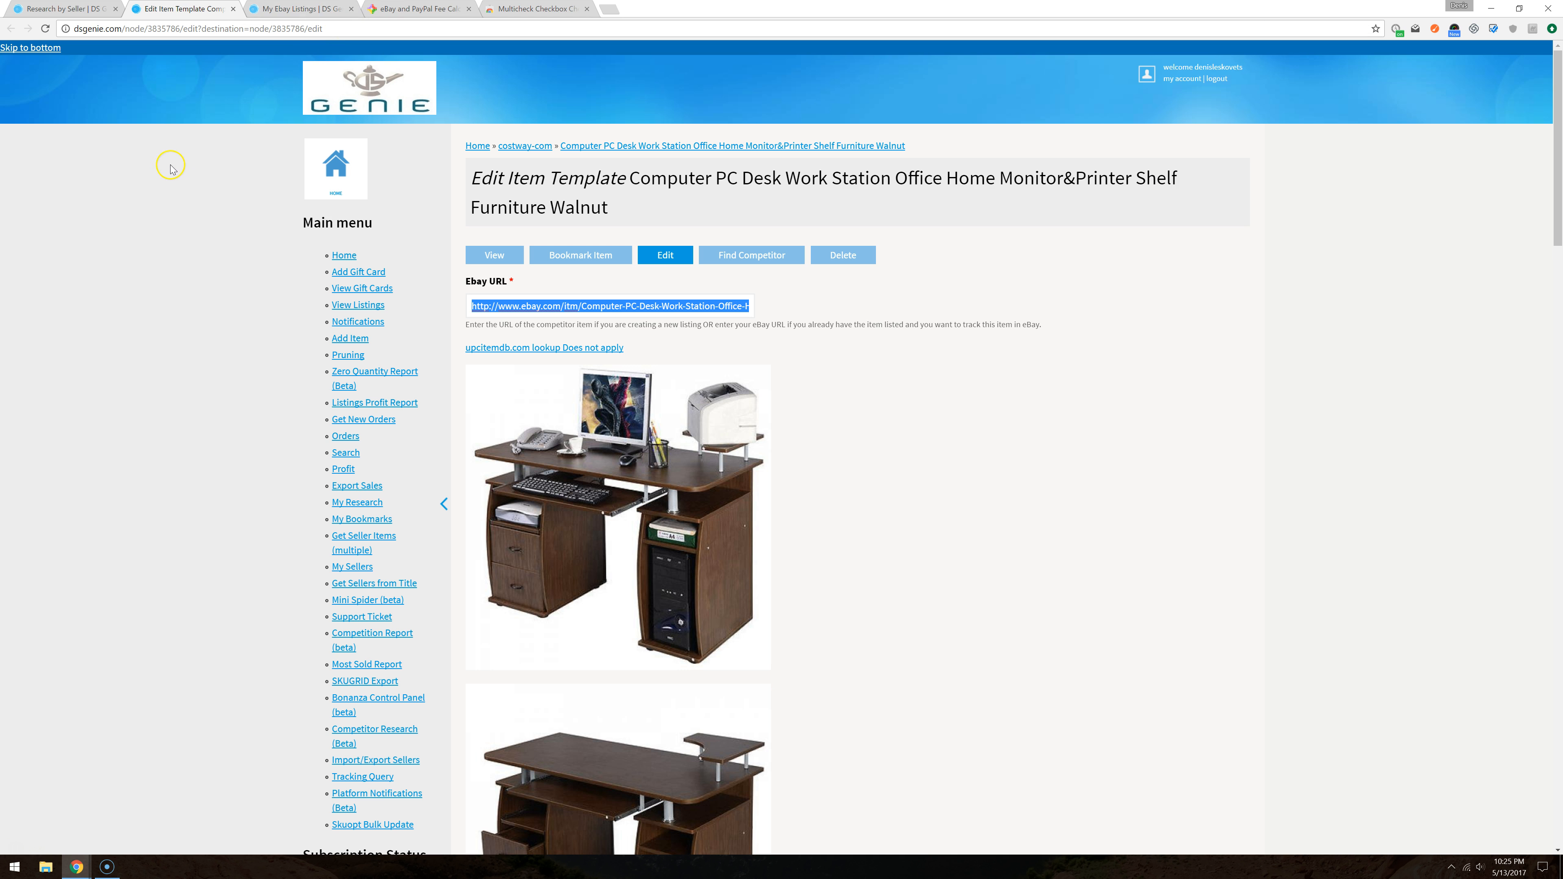
# Step: Close the walnut desk's item template and go back to look over the costway-com research list
pyautogui.click(168, 178)
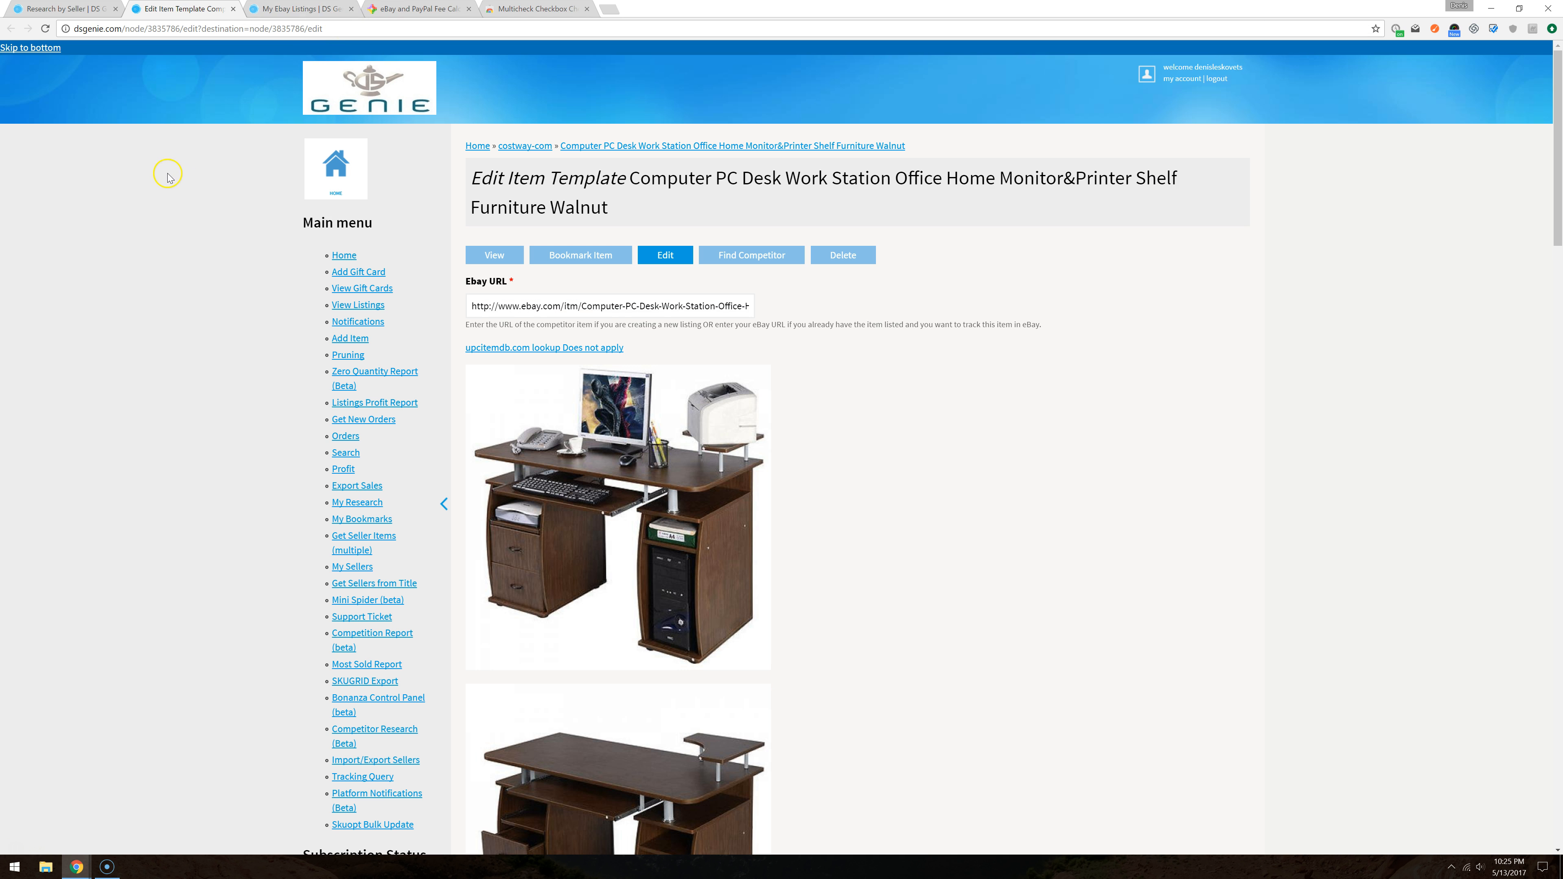
pyautogui.click(234, 9)
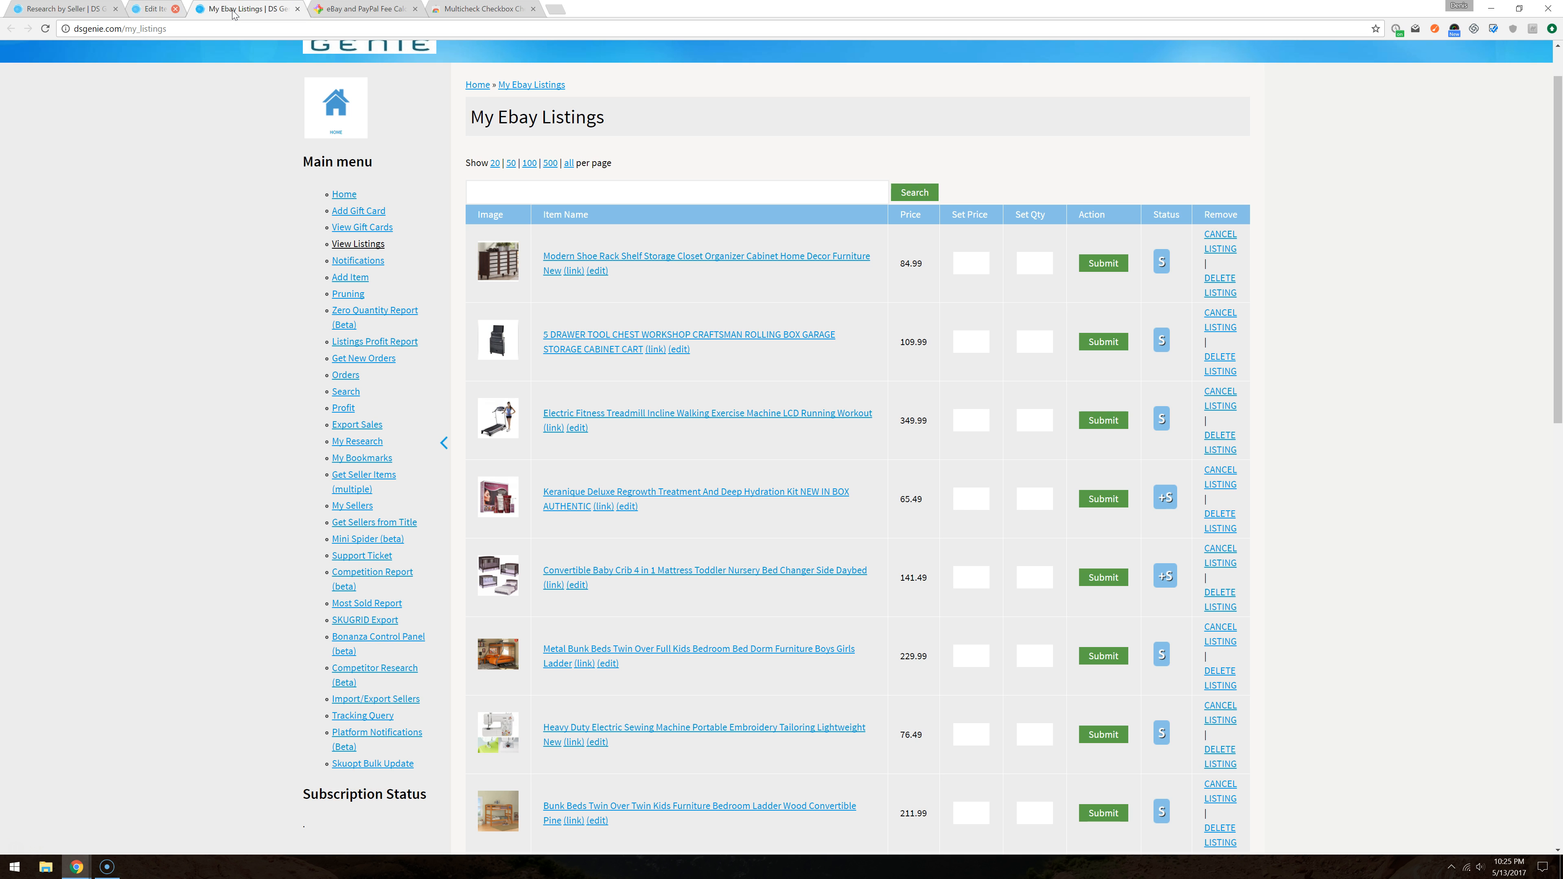
pyautogui.click(91, 10)
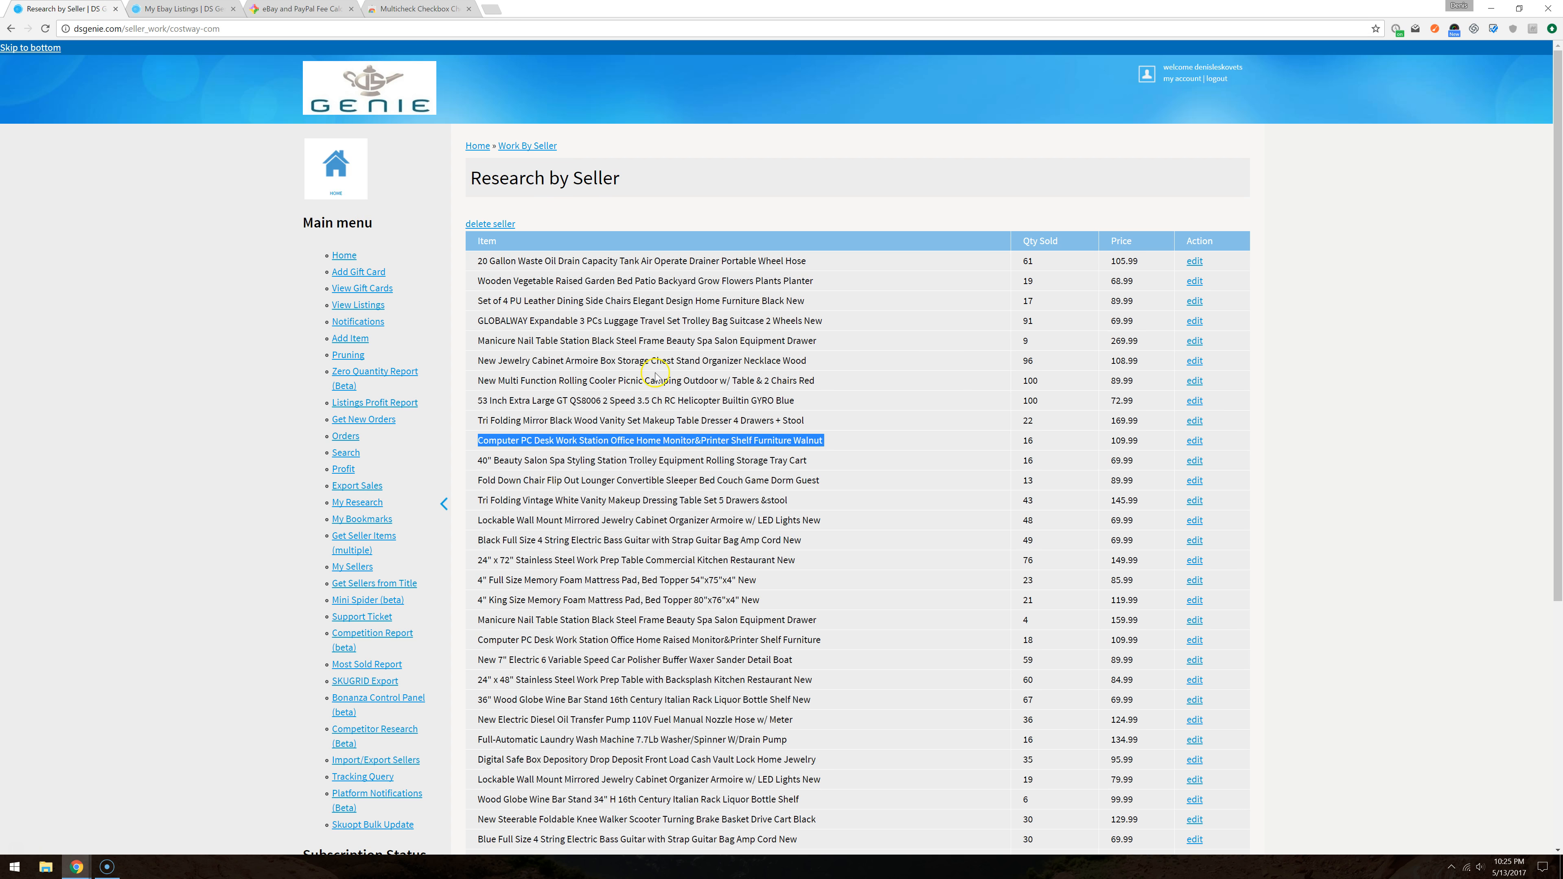
pyautogui.scroll(-5, 659, 394)
pyautogui.scroll(5, 657, 397)
# Step: Copy the seller name costway-com from the research page's web address
pyautogui.click(235, 29)
pyautogui.click(236, 28)
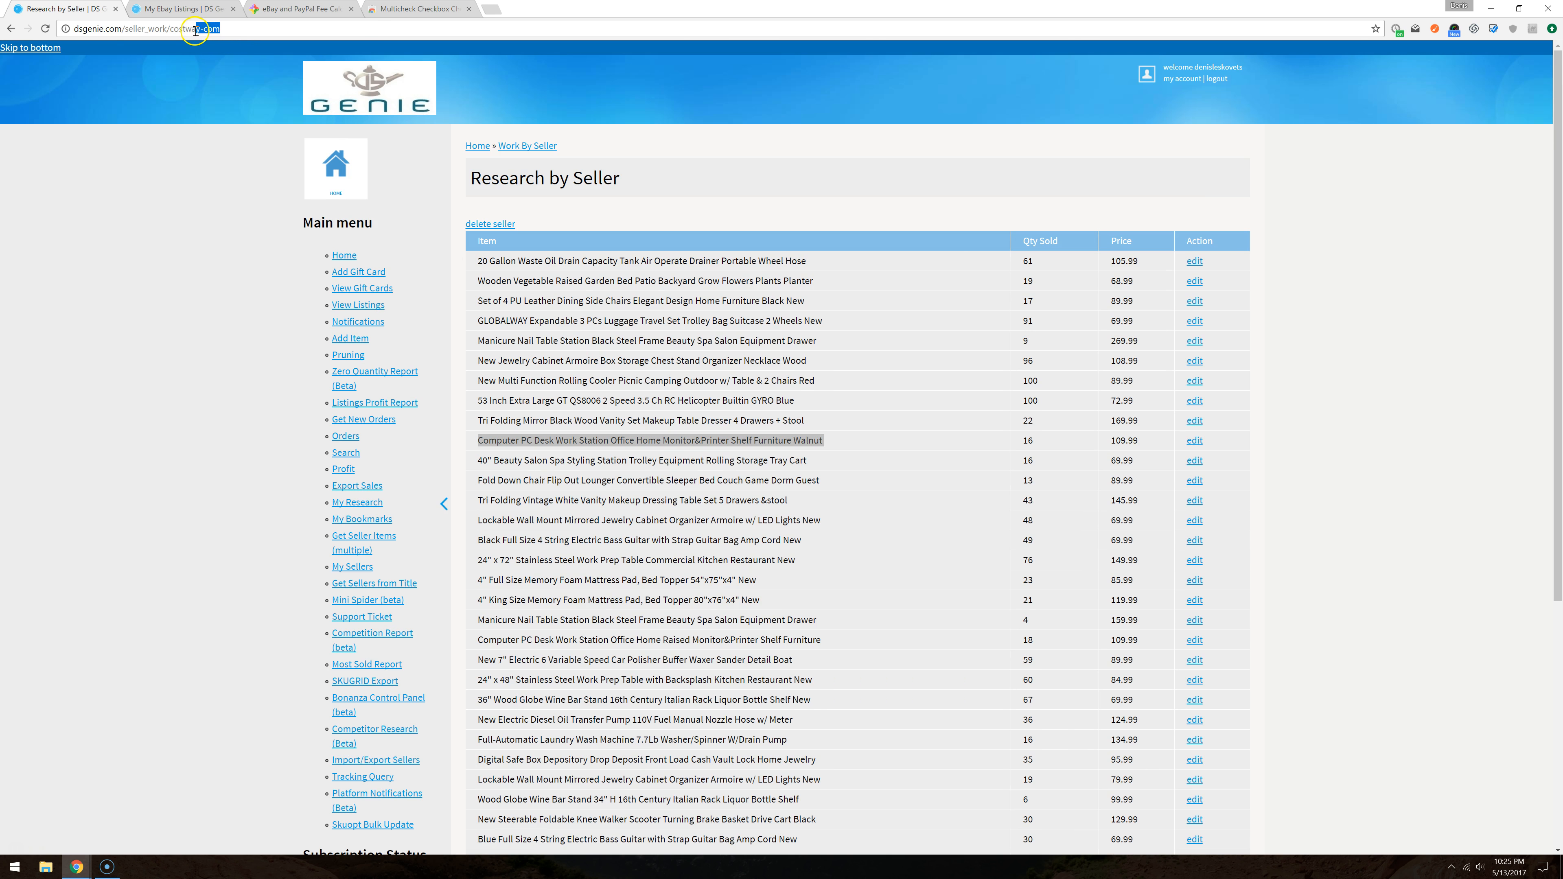
pyautogui.click(222, 28)
pyautogui.moveTo(221, 29); pyautogui.dragTo(170, 37)
pyautogui.hotkey('ctrl', 'c')
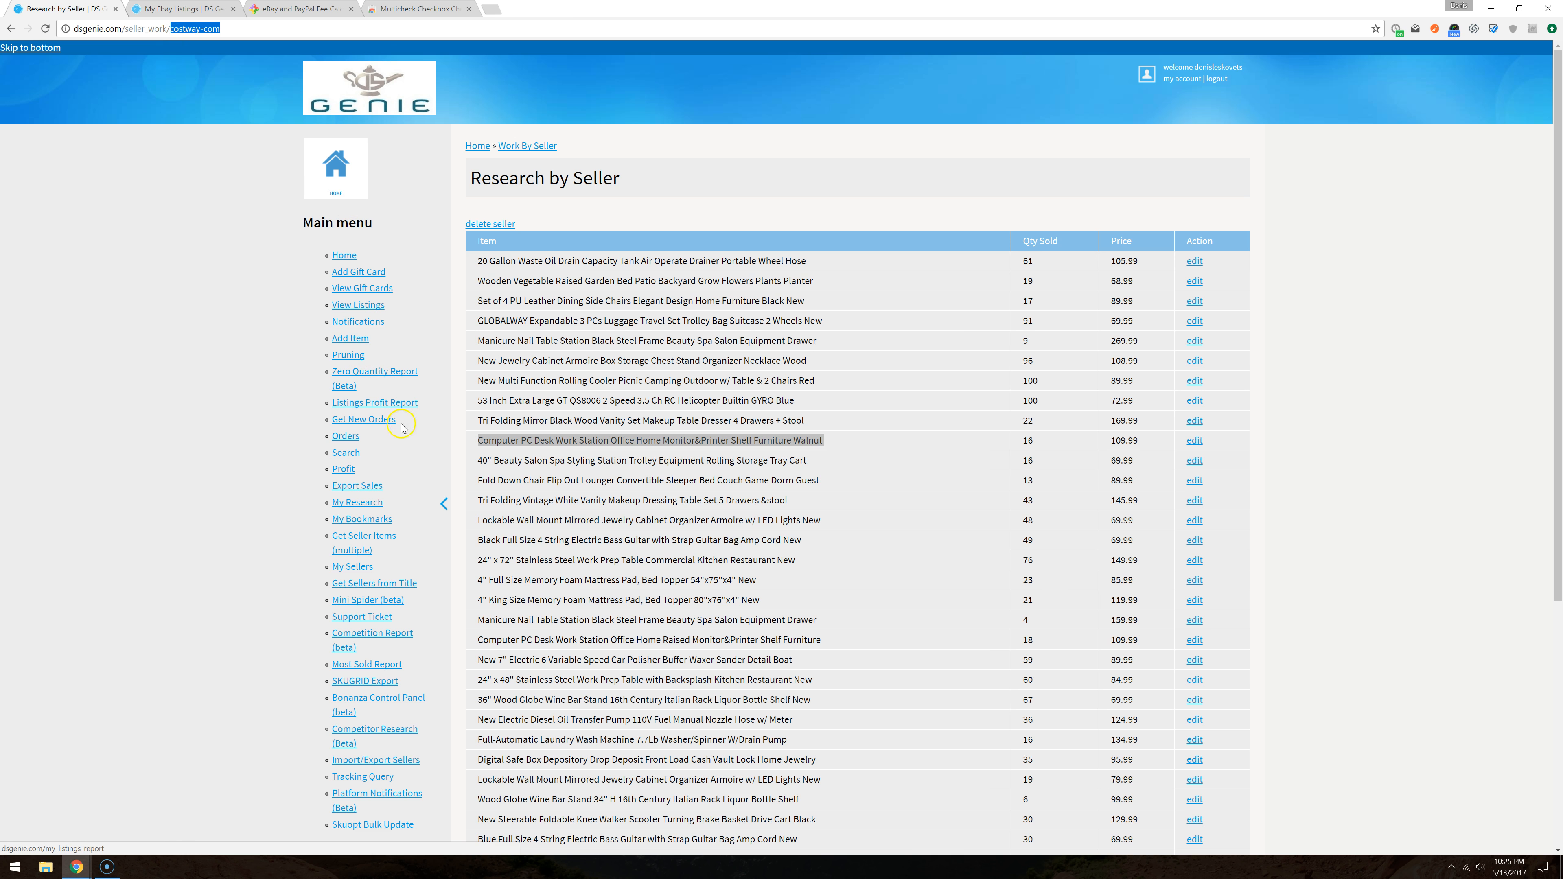
# Step: Open My Sellers in a separate browser tab and find costway-com in the seller list
pyautogui.click(293, 436)
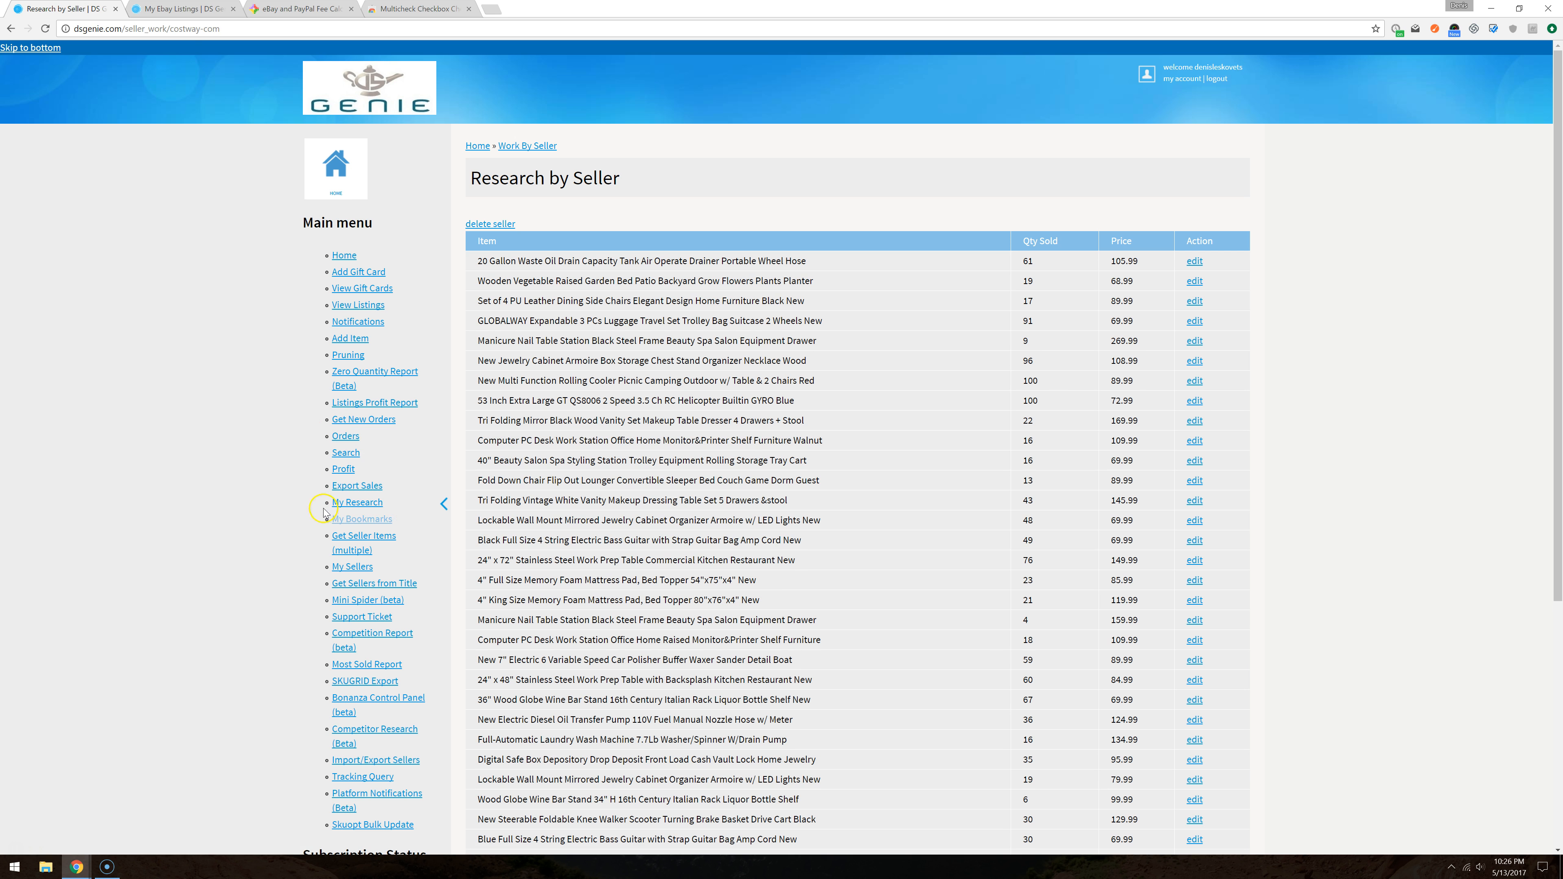
pyautogui.rightClick(348, 565)
pyautogui.click(364, 583)
pyautogui.click(1549, 9)
pyautogui.rightClick(349, 567)
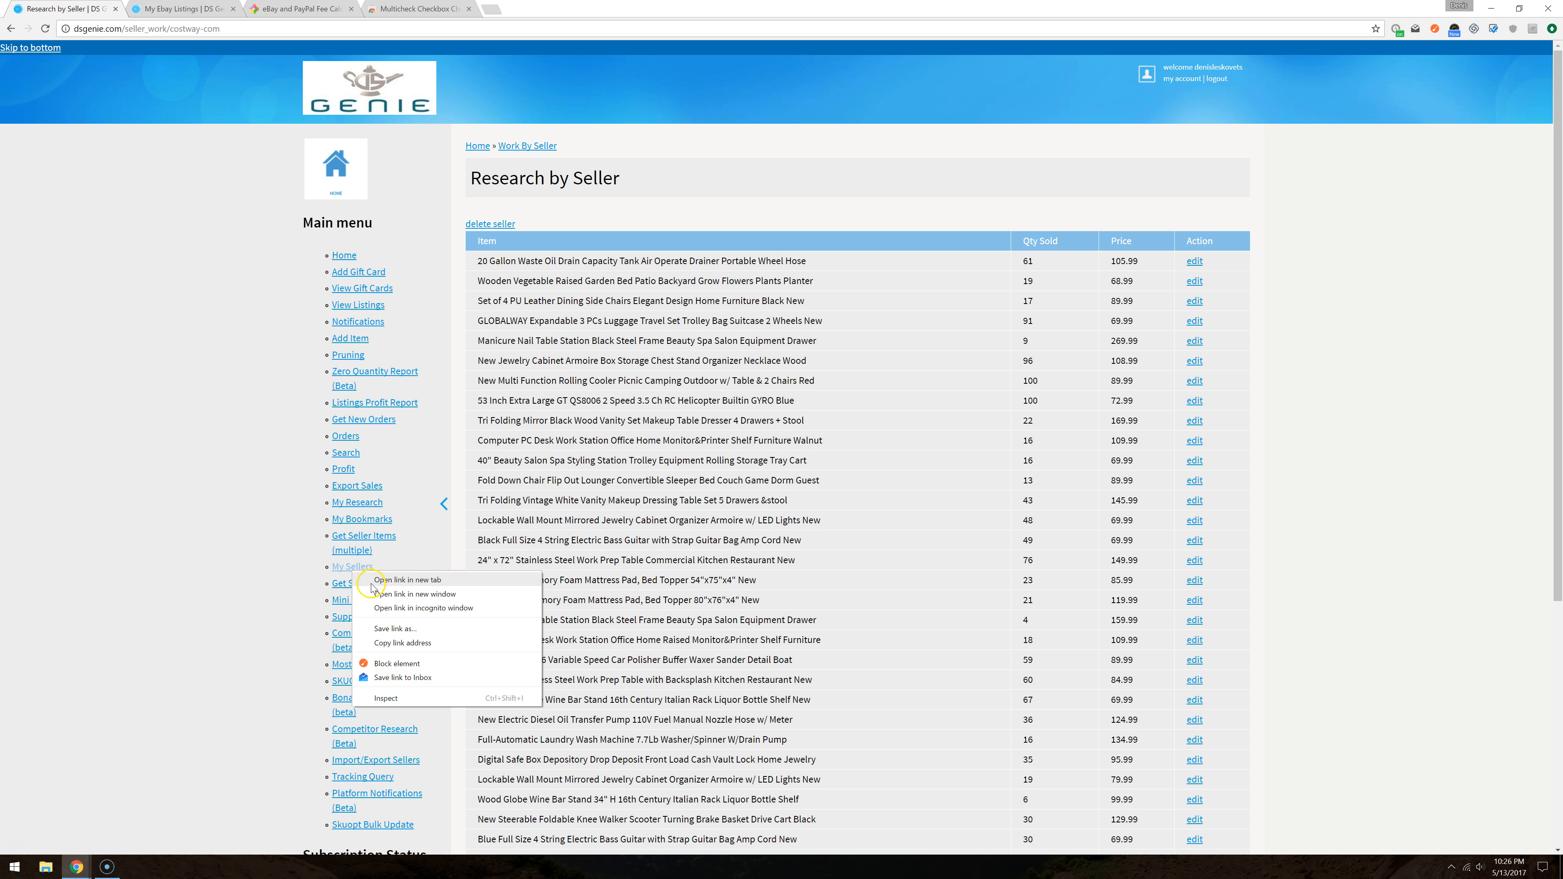
pyautogui.click(372, 580)
pyautogui.hotkey('ctrl', 'Tab')
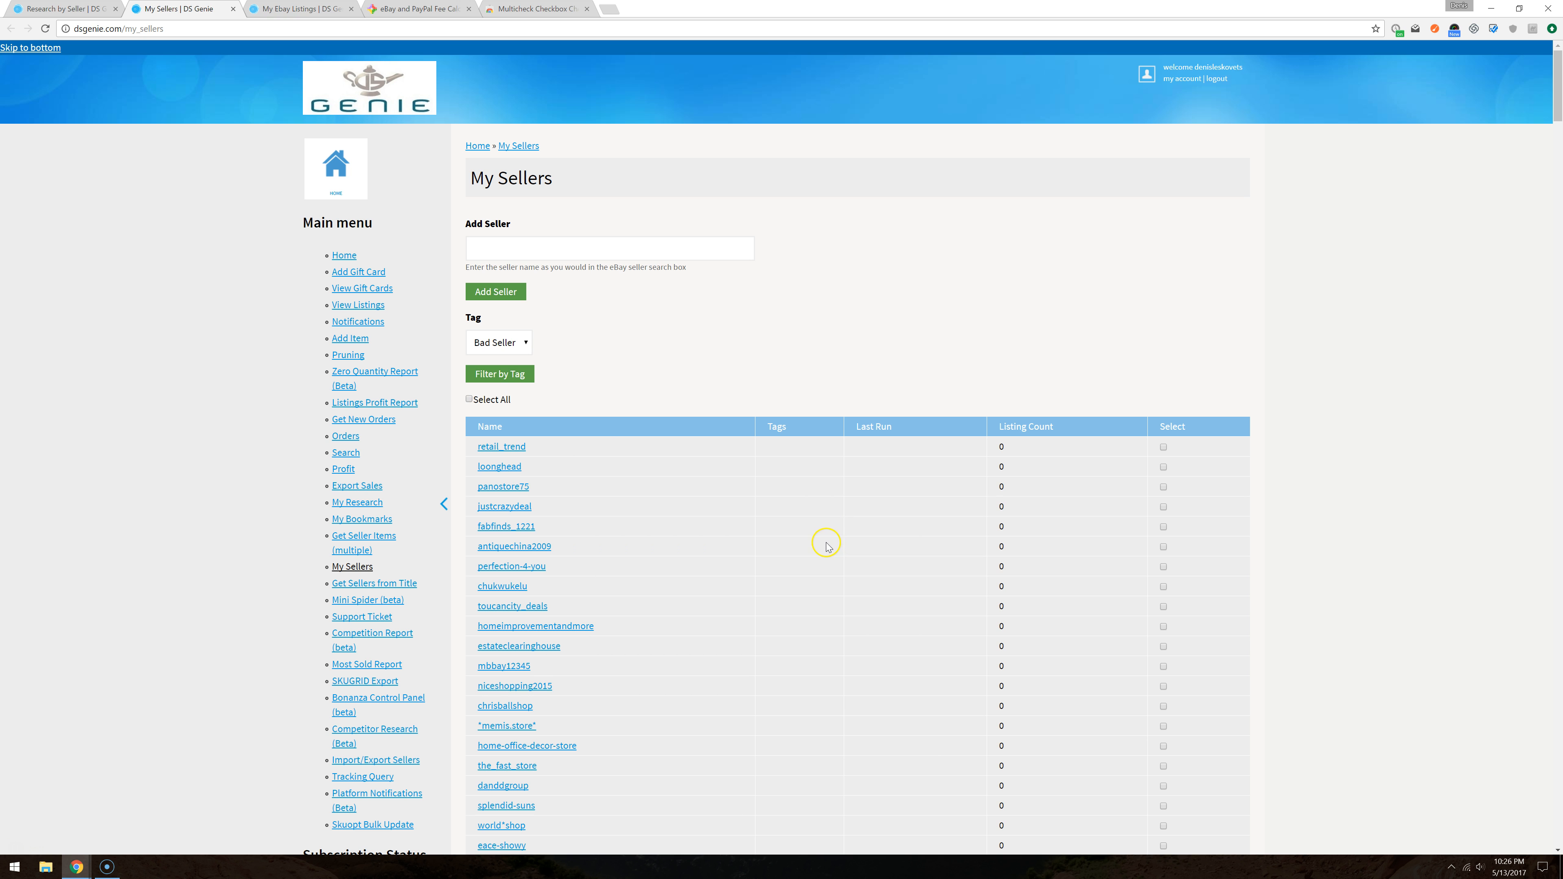
pyautogui.hotkey('ctrl', 'f')
pyautogui.hotkey('ctrl', 'v')
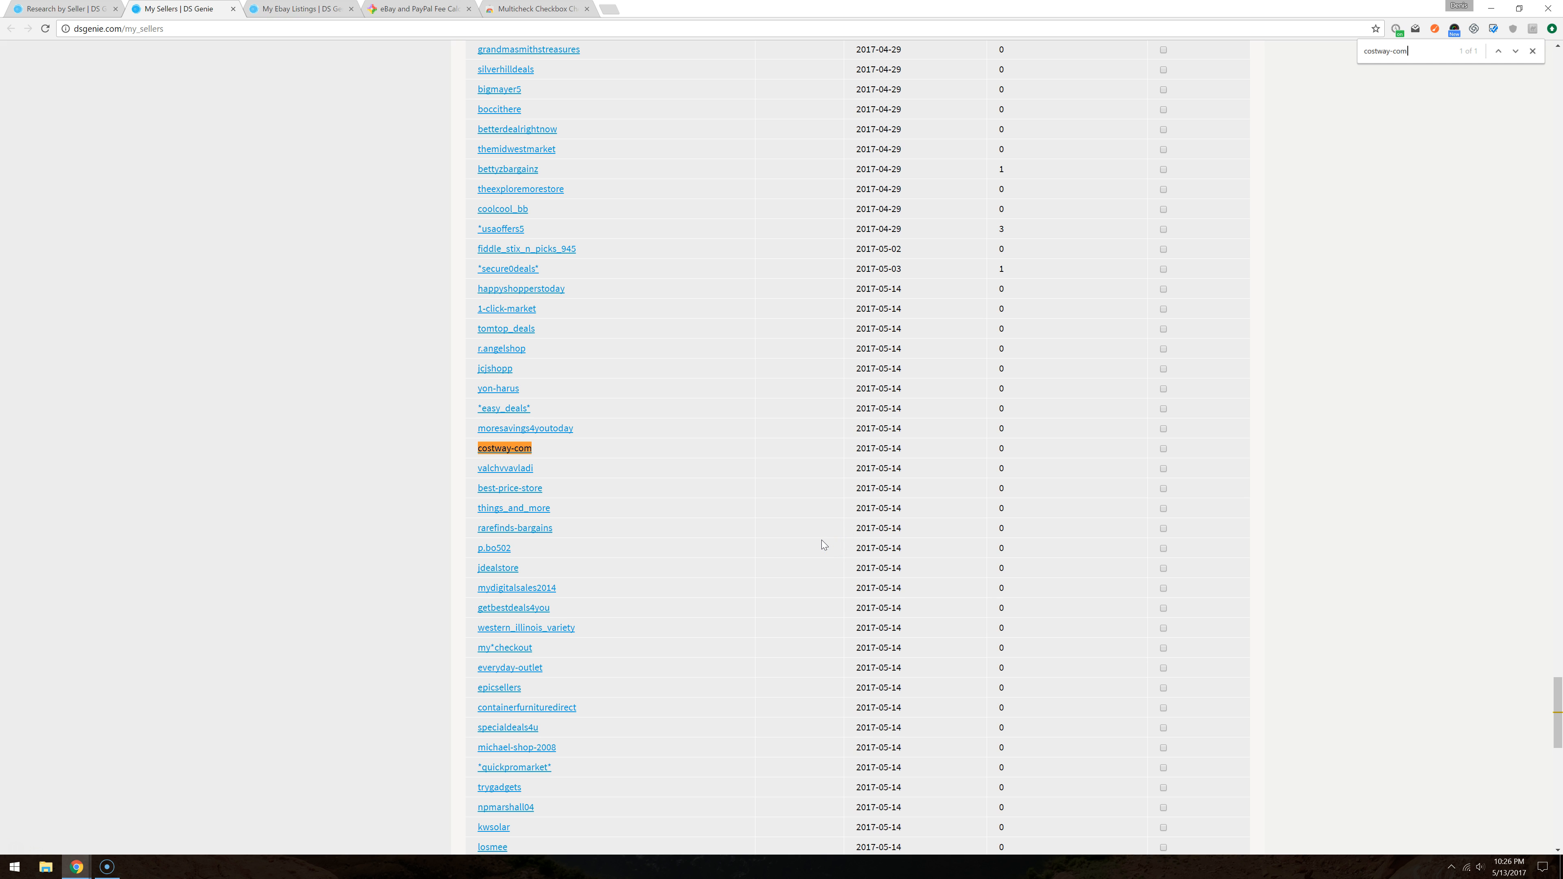
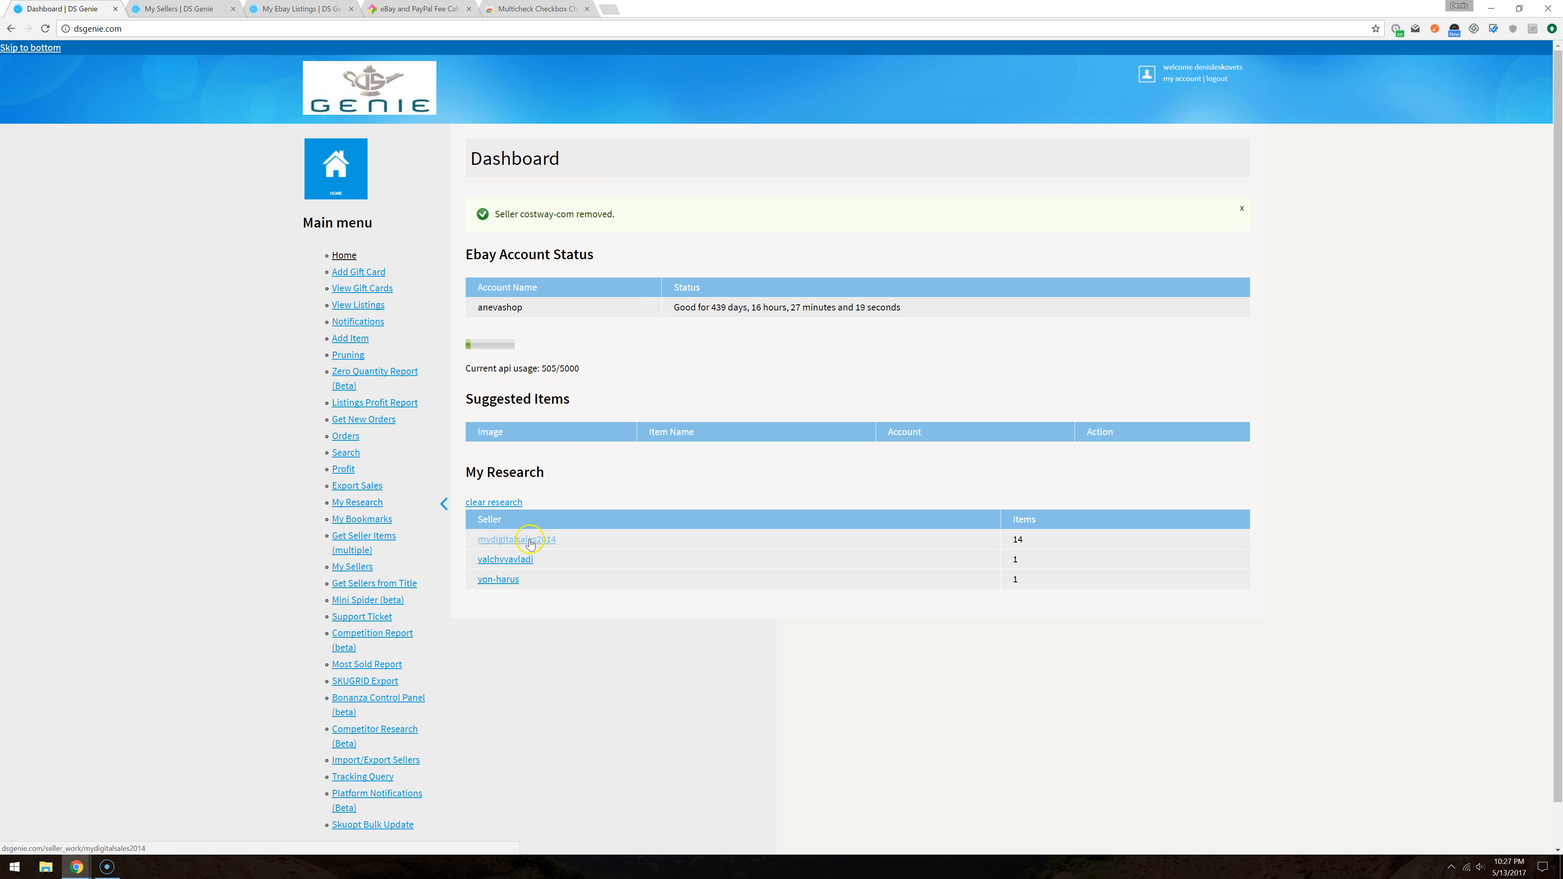
# Step: Open the research list of seller mydigitalsales2014 and look over its item titles
pyautogui.click(527, 539)
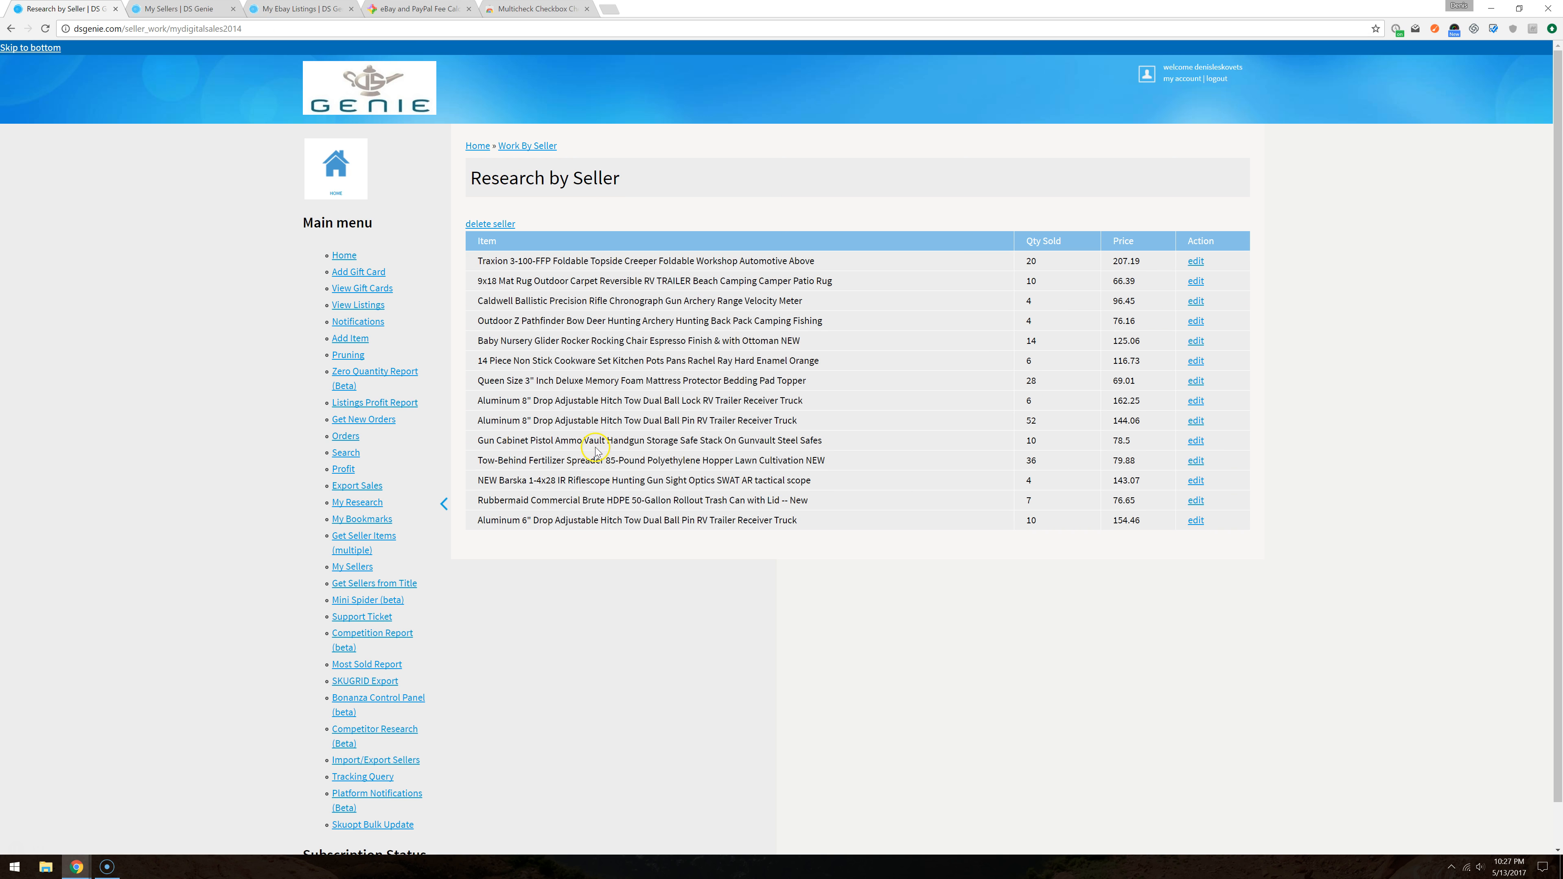
pyautogui.tripleClick(548, 259)
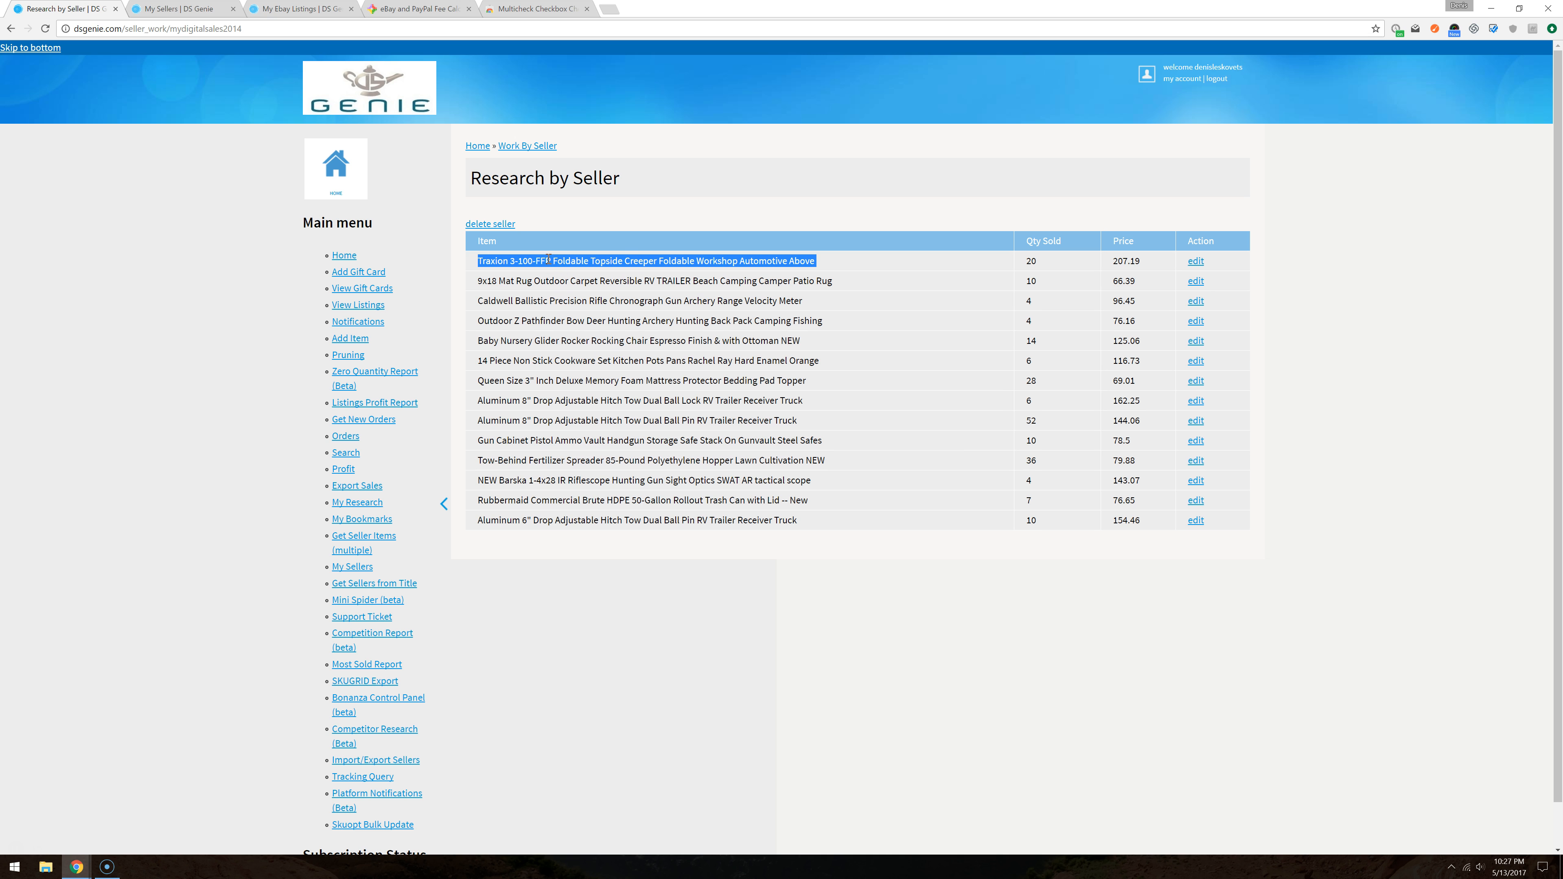
pyautogui.click(770, 271)
pyautogui.moveTo(741, 260); pyautogui.dragTo(768, 261)
pyautogui.click(788, 266)
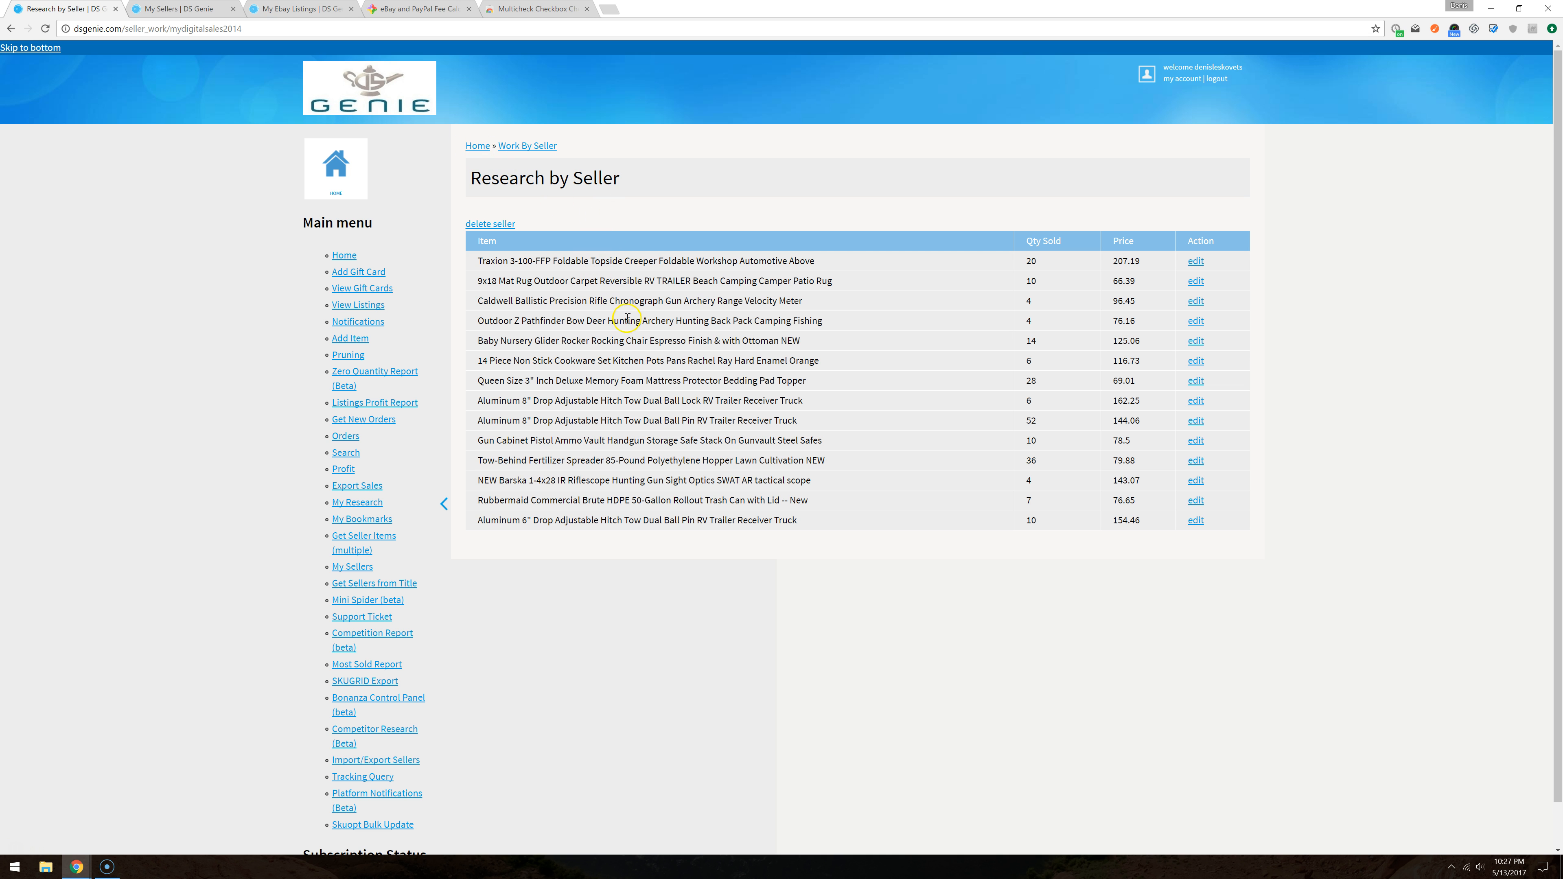
pyautogui.tripleClick(592, 342)
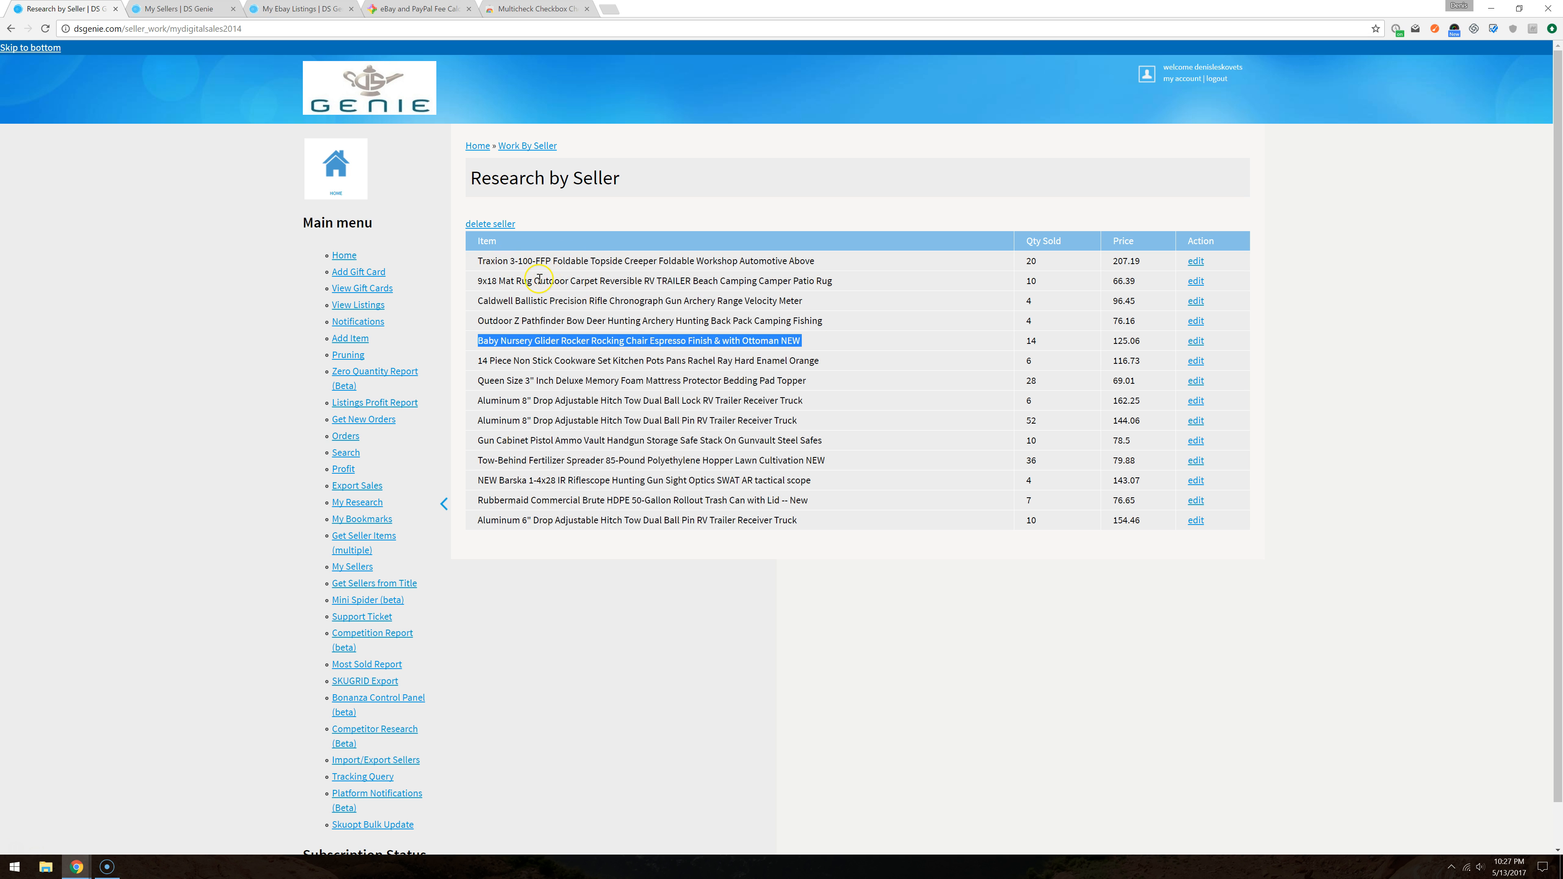
pyautogui.tripleClick(502, 299)
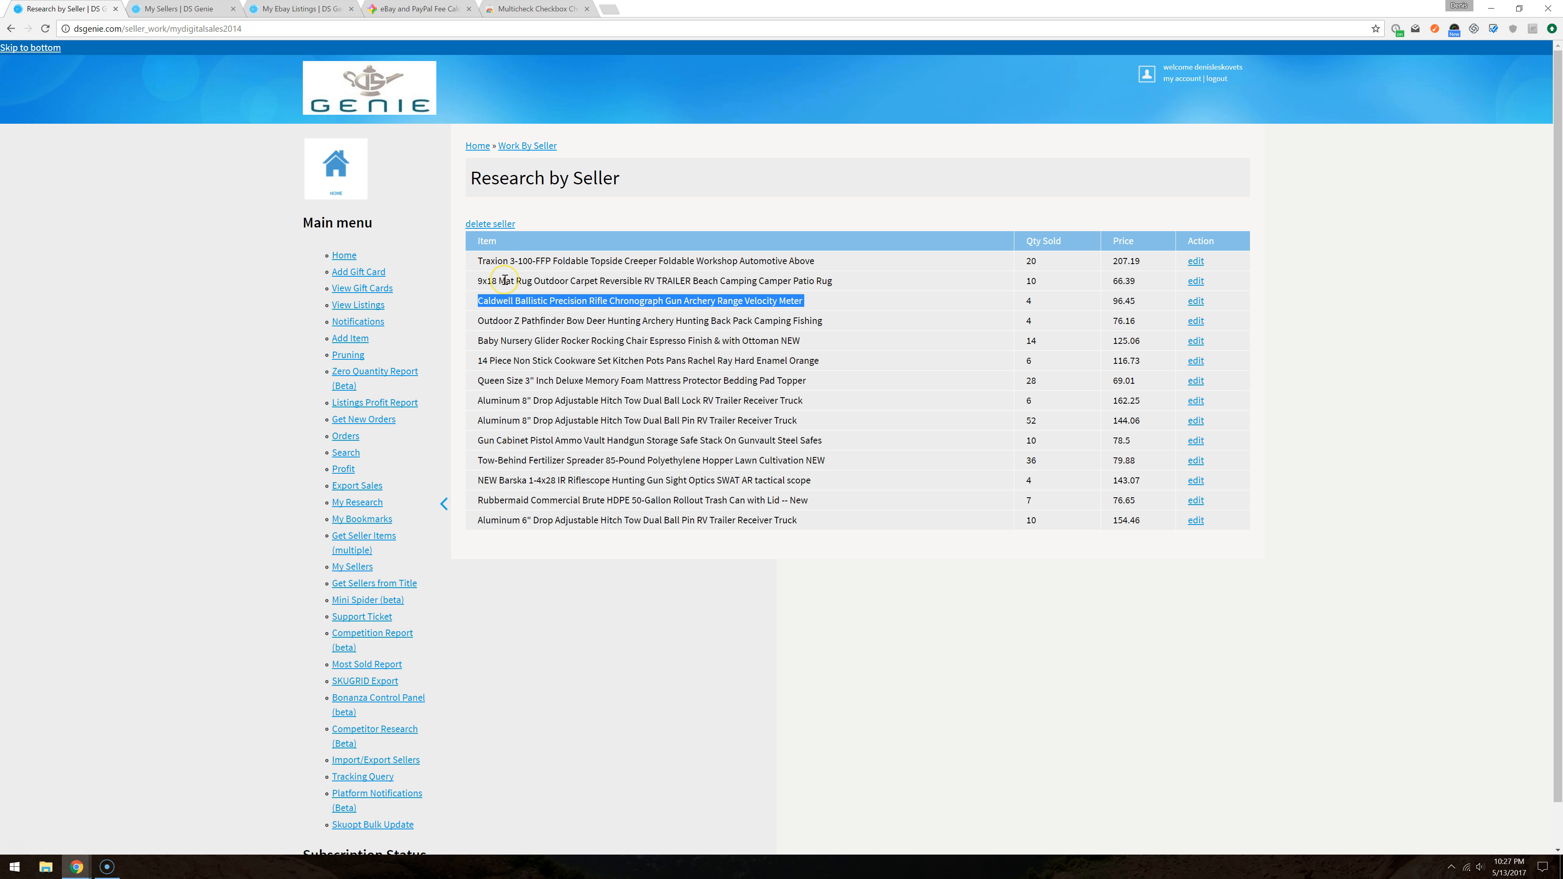
# Step: Open the edit page of the 9x18 reversible outdoor mat rug in a separate browser tab and switch to it
pyautogui.tripleClick(505, 281)
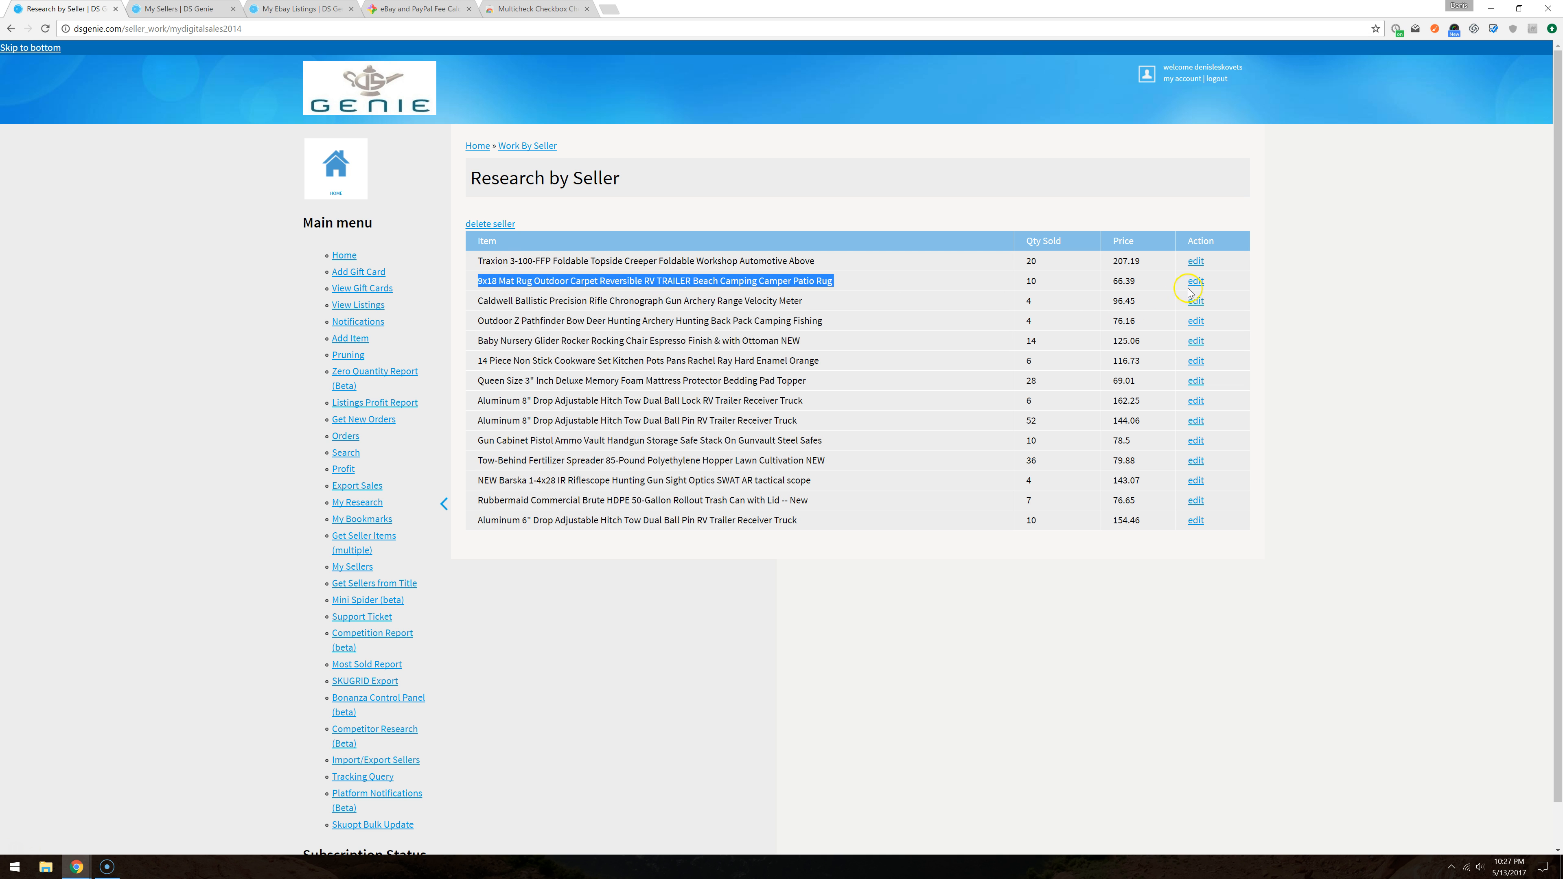
pyautogui.rightClick(1196, 284)
pyautogui.click(1237, 295)
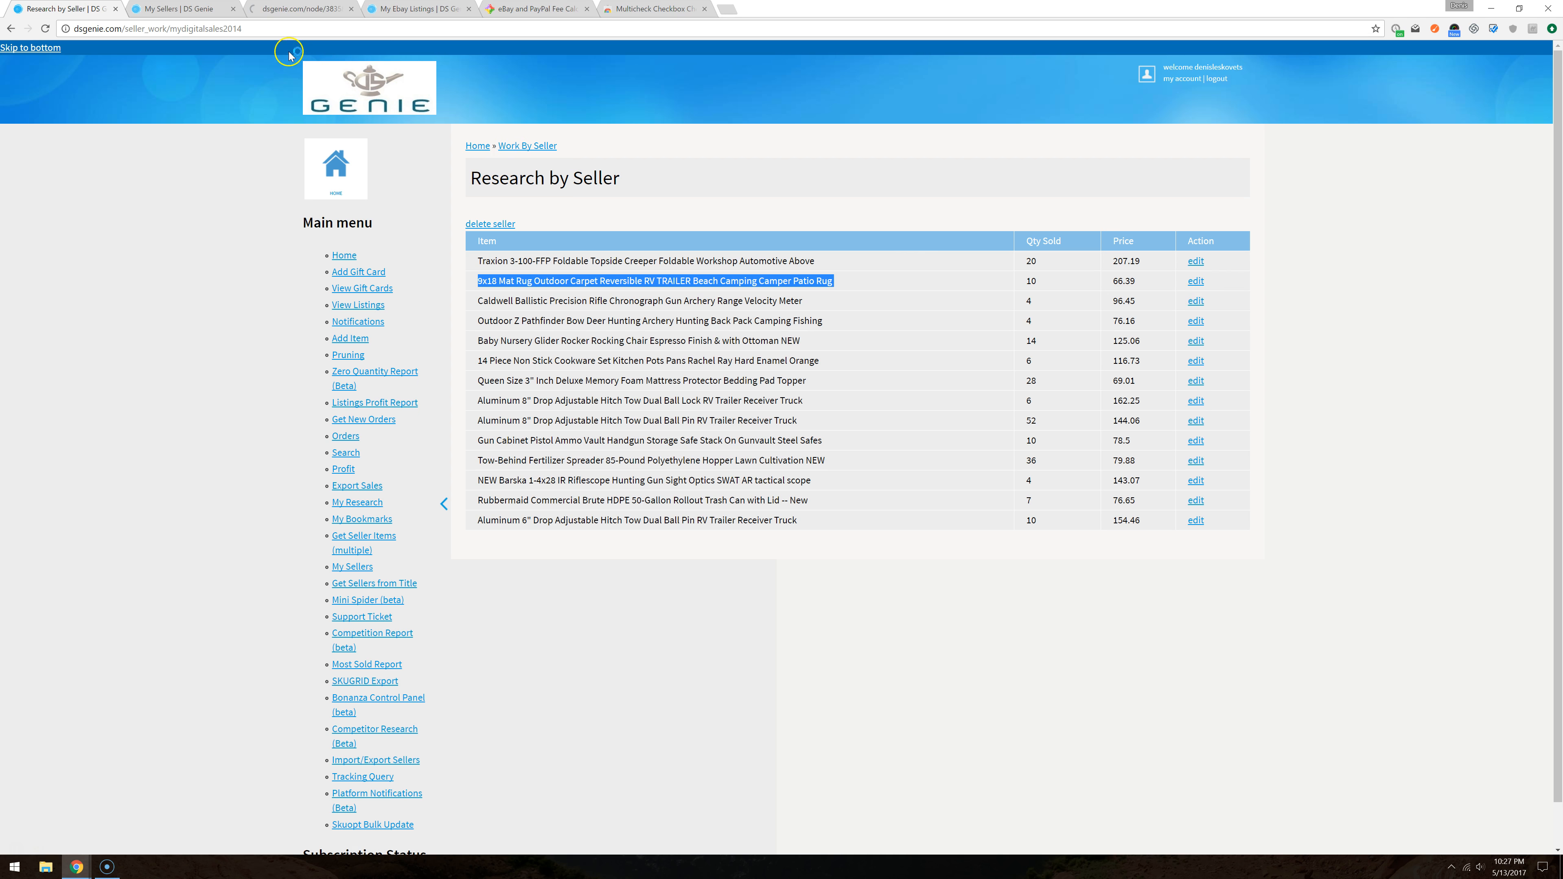
pyautogui.click(294, 8)
# Step: Run a Google image search on a photo of the mat rug and check the first two result pages for suppliers
pyautogui.scroll(-5, 906, 394)
pyautogui.scroll(-4, 904, 382)
pyautogui.scroll(6, 900, 377)
pyautogui.click(703, 431)
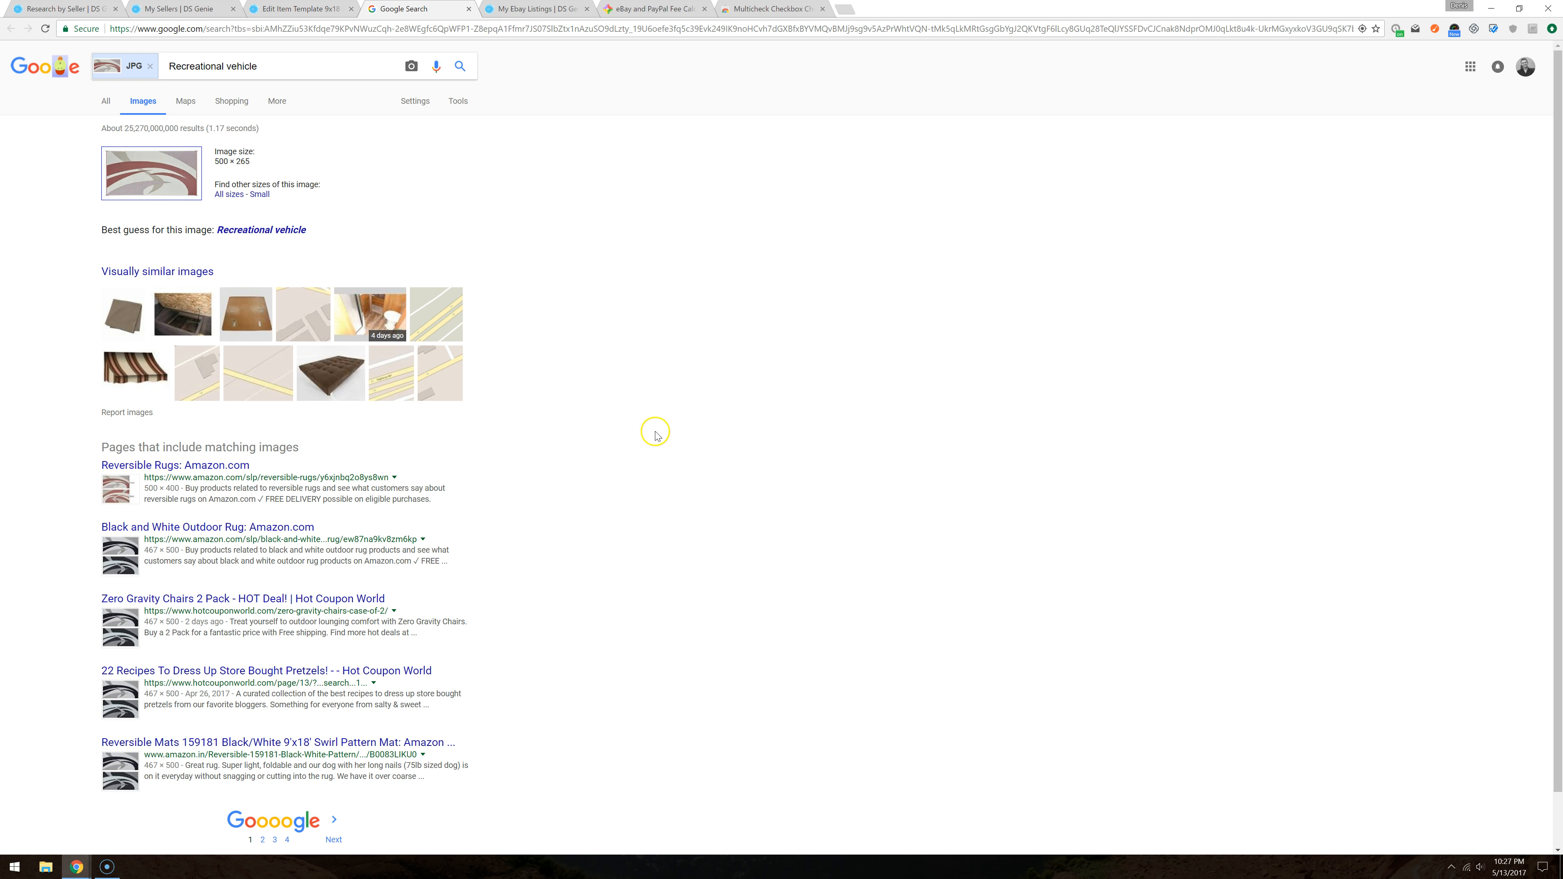
pyautogui.scroll(-1, 634, 455)
pyautogui.click(263, 771)
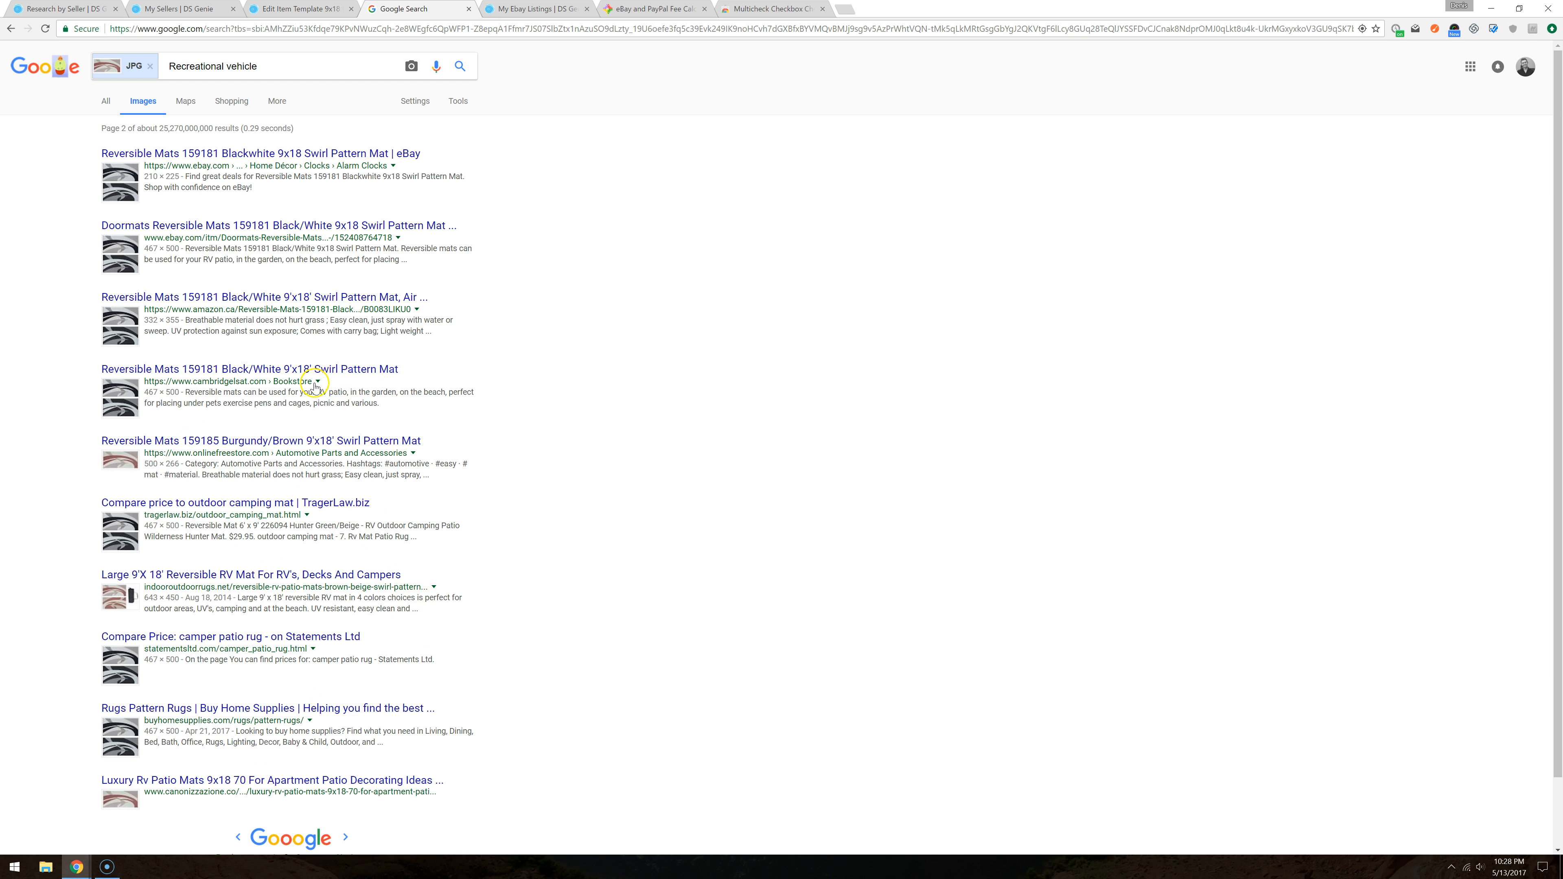
# Step: Close the rug's image search and item template, returning to the mydigitalsales2014 research list
pyautogui.click(469, 9)
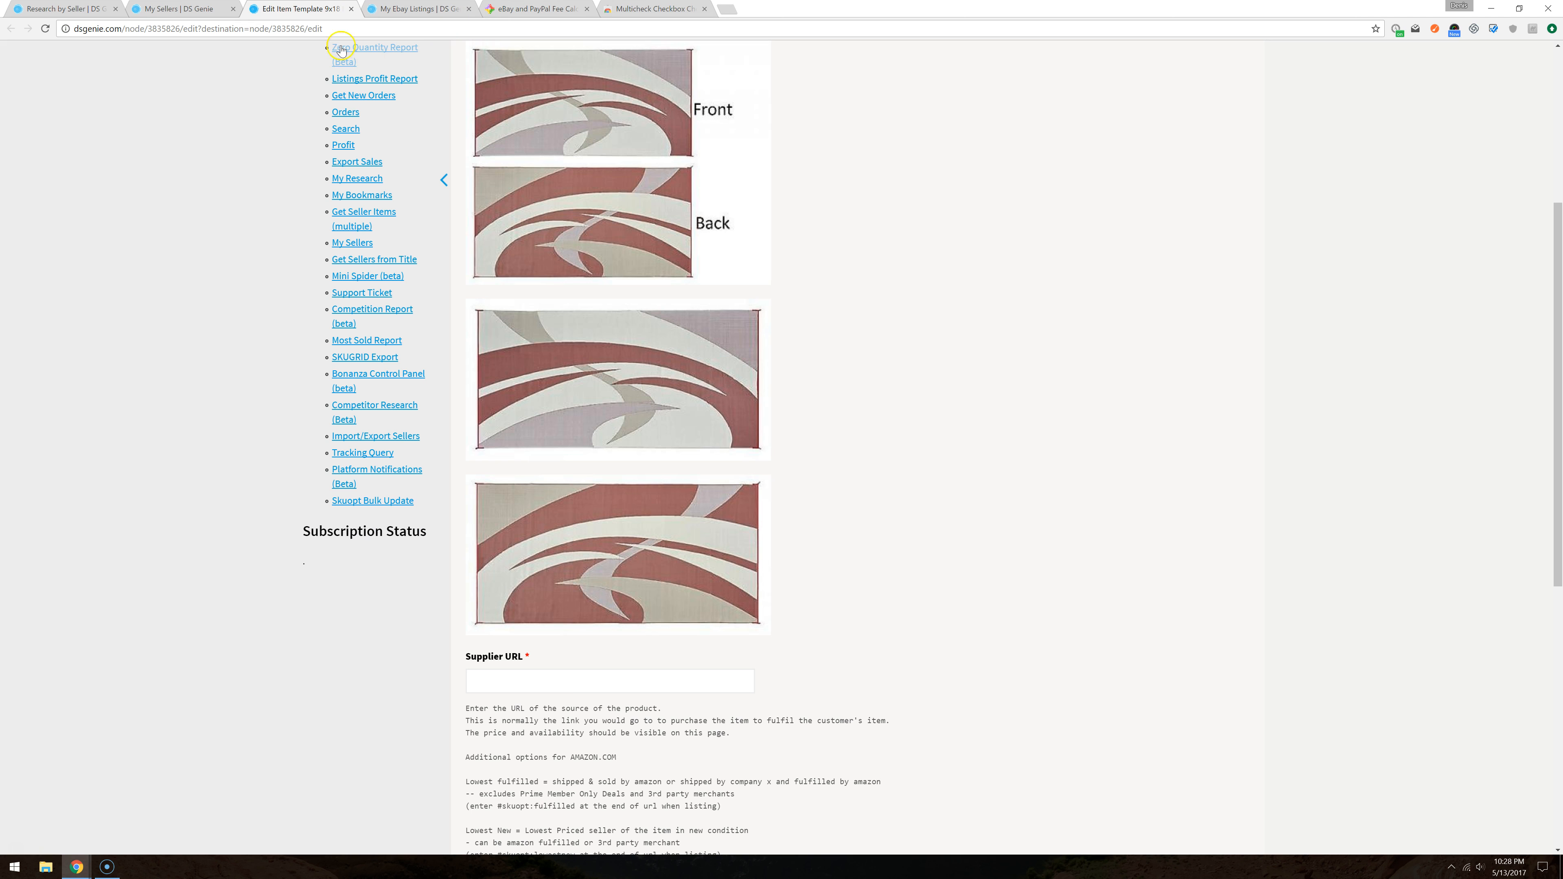
pyautogui.click(351, 9)
pyautogui.click(213, 9)
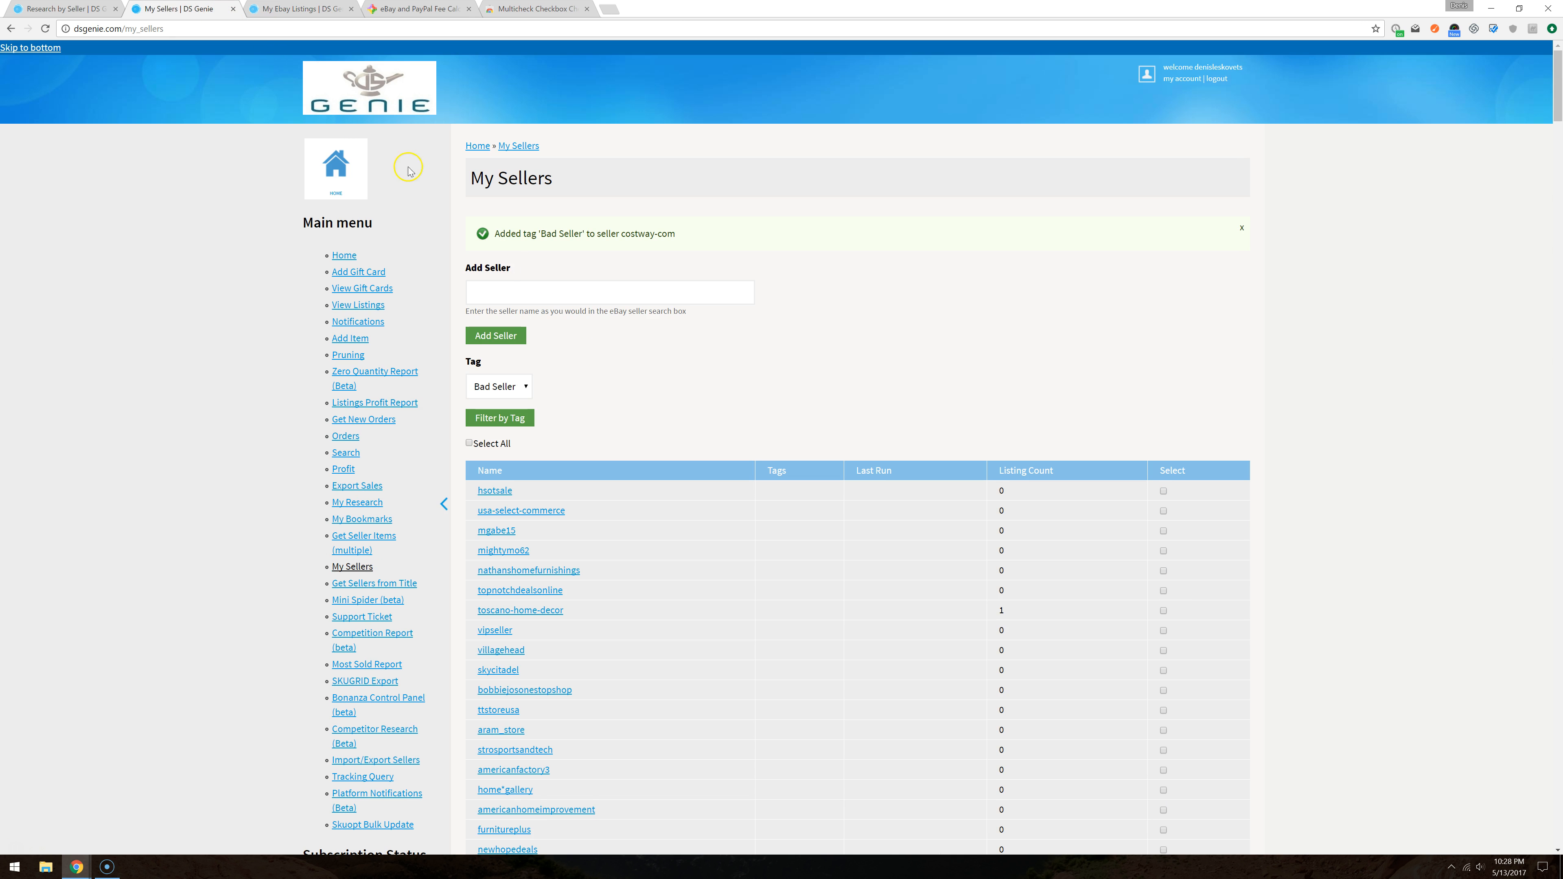
pyautogui.click(75, 9)
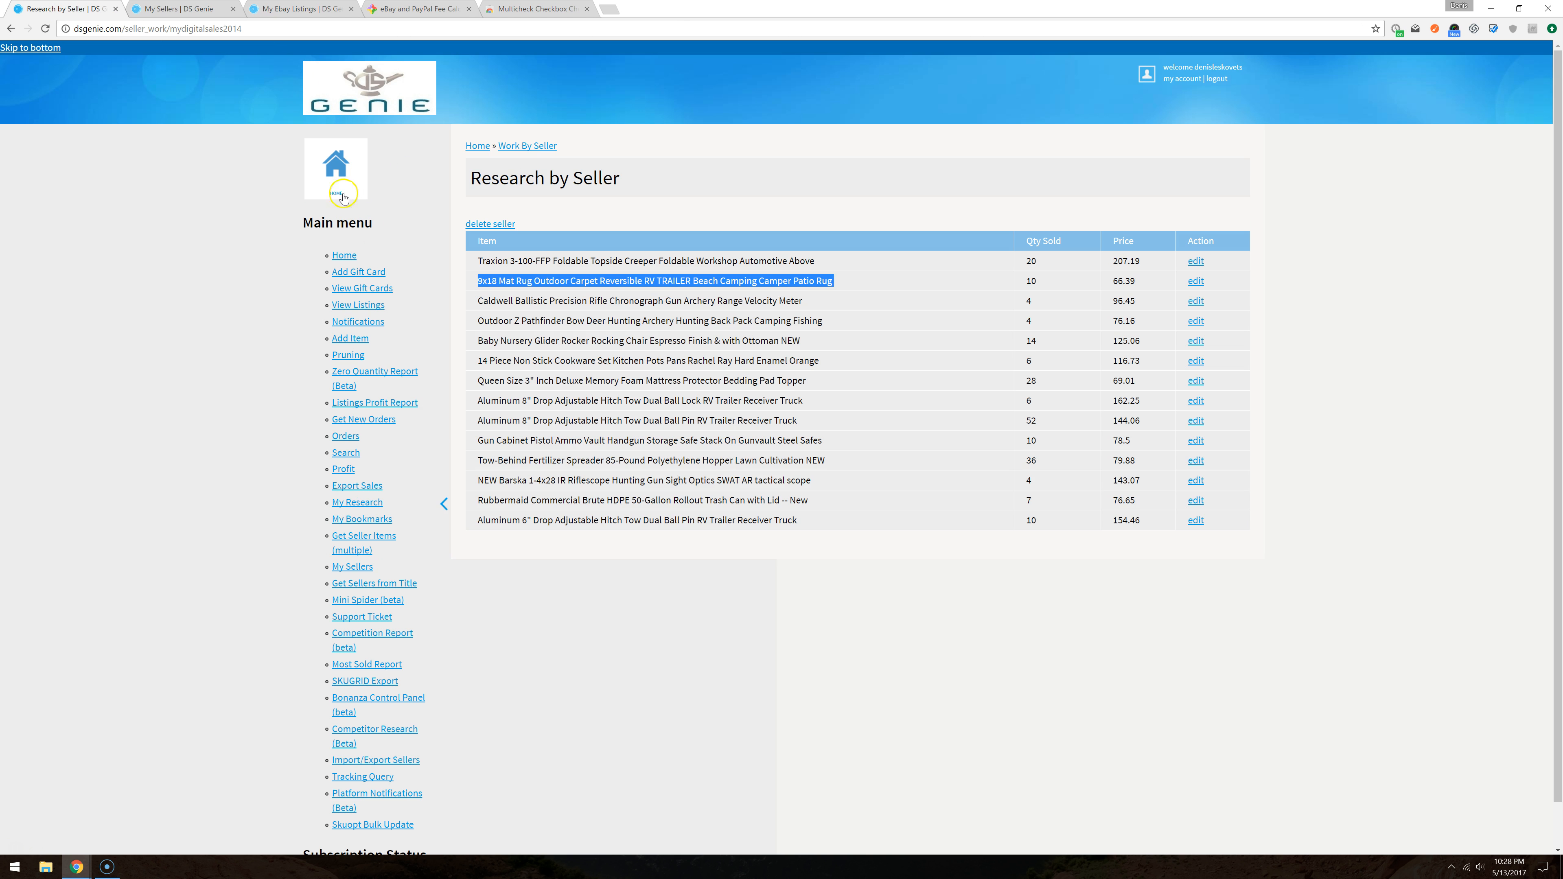
# Step: Open the edit page of the Caldwell Ballistic Precision Rifle Chronograph in a separate browser tab and switch to it
pyautogui.tripleClick(609, 300)
pyautogui.rightClick(1204, 307)
pyautogui.click(1237, 311)
pyautogui.click(185, 9)
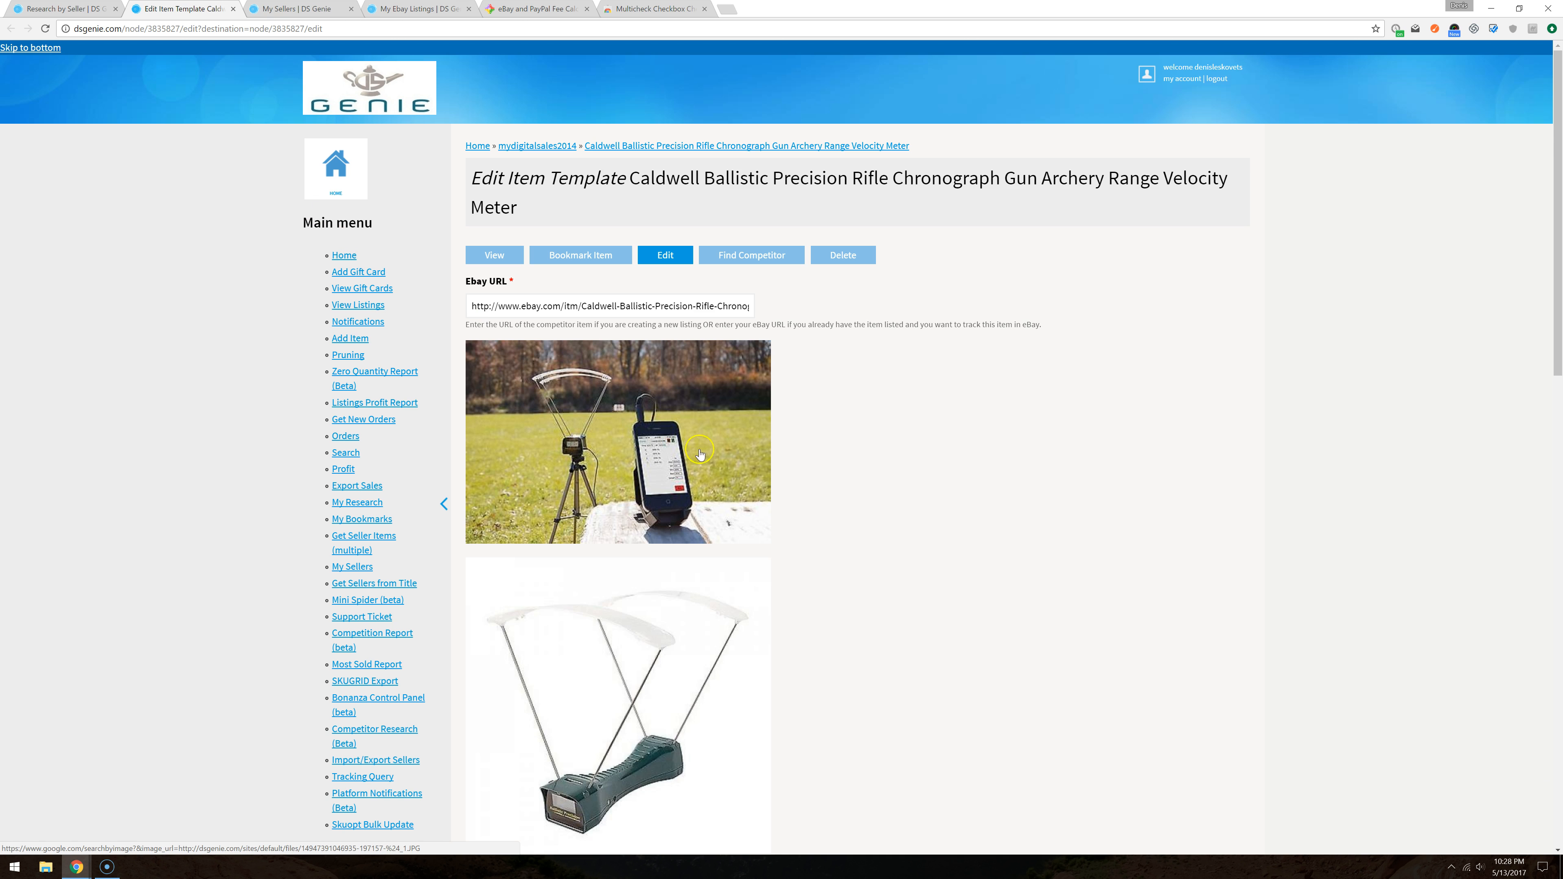
# Step: Look over the chronograph's photos, close its item template and return to the mydigitalsales2014 research list
pyautogui.scroll(-5, 717, 466)
pyautogui.scroll(-5, 719, 468)
pyautogui.scroll(7, 692, 446)
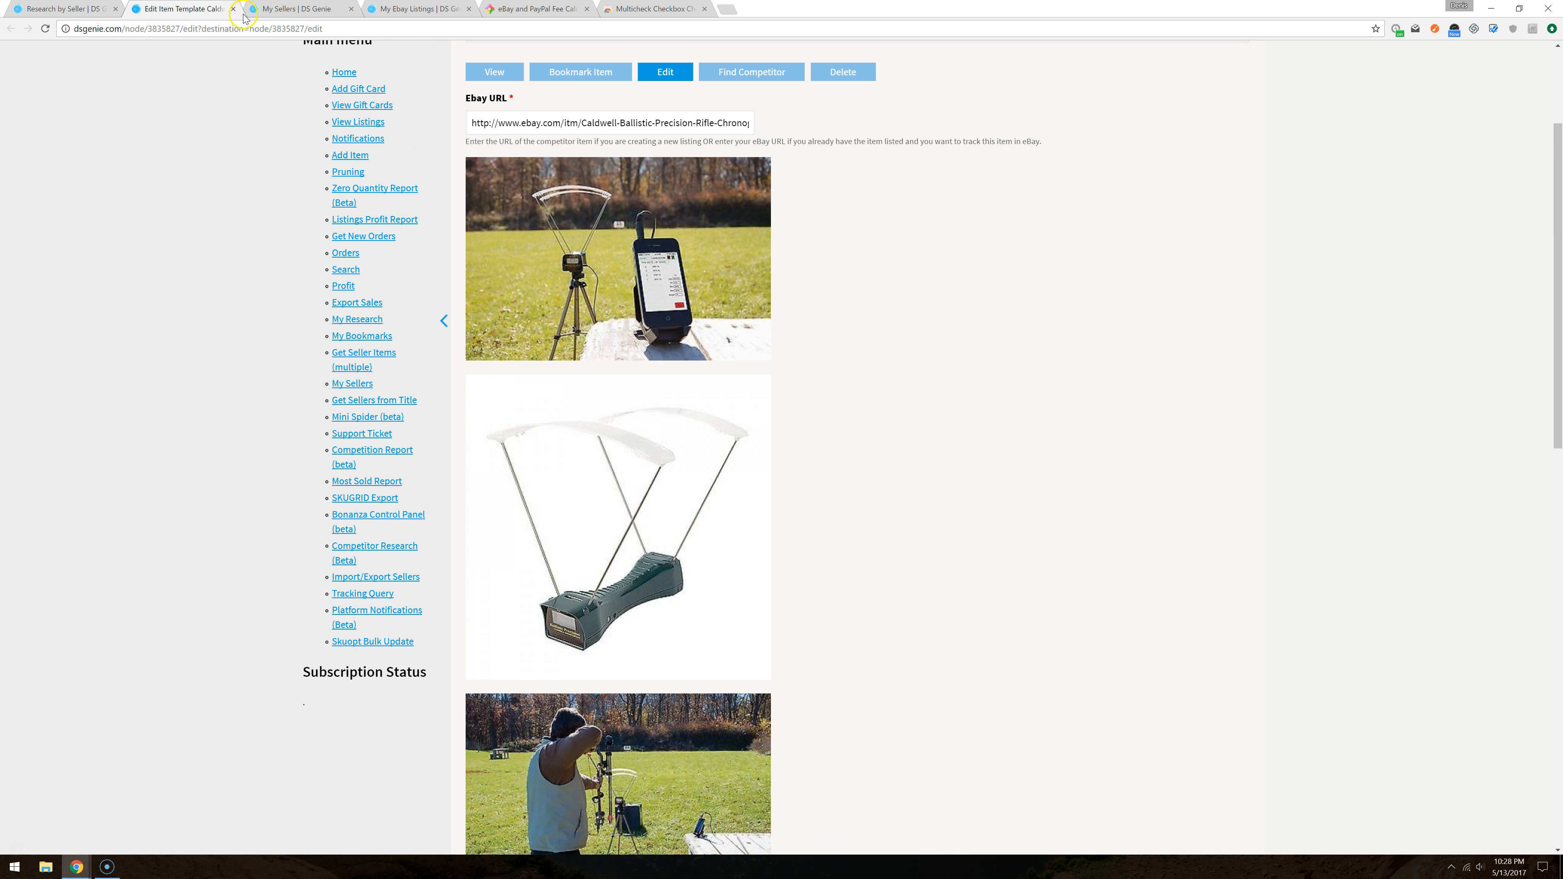
pyautogui.click(233, 8)
pyautogui.click(73, 9)
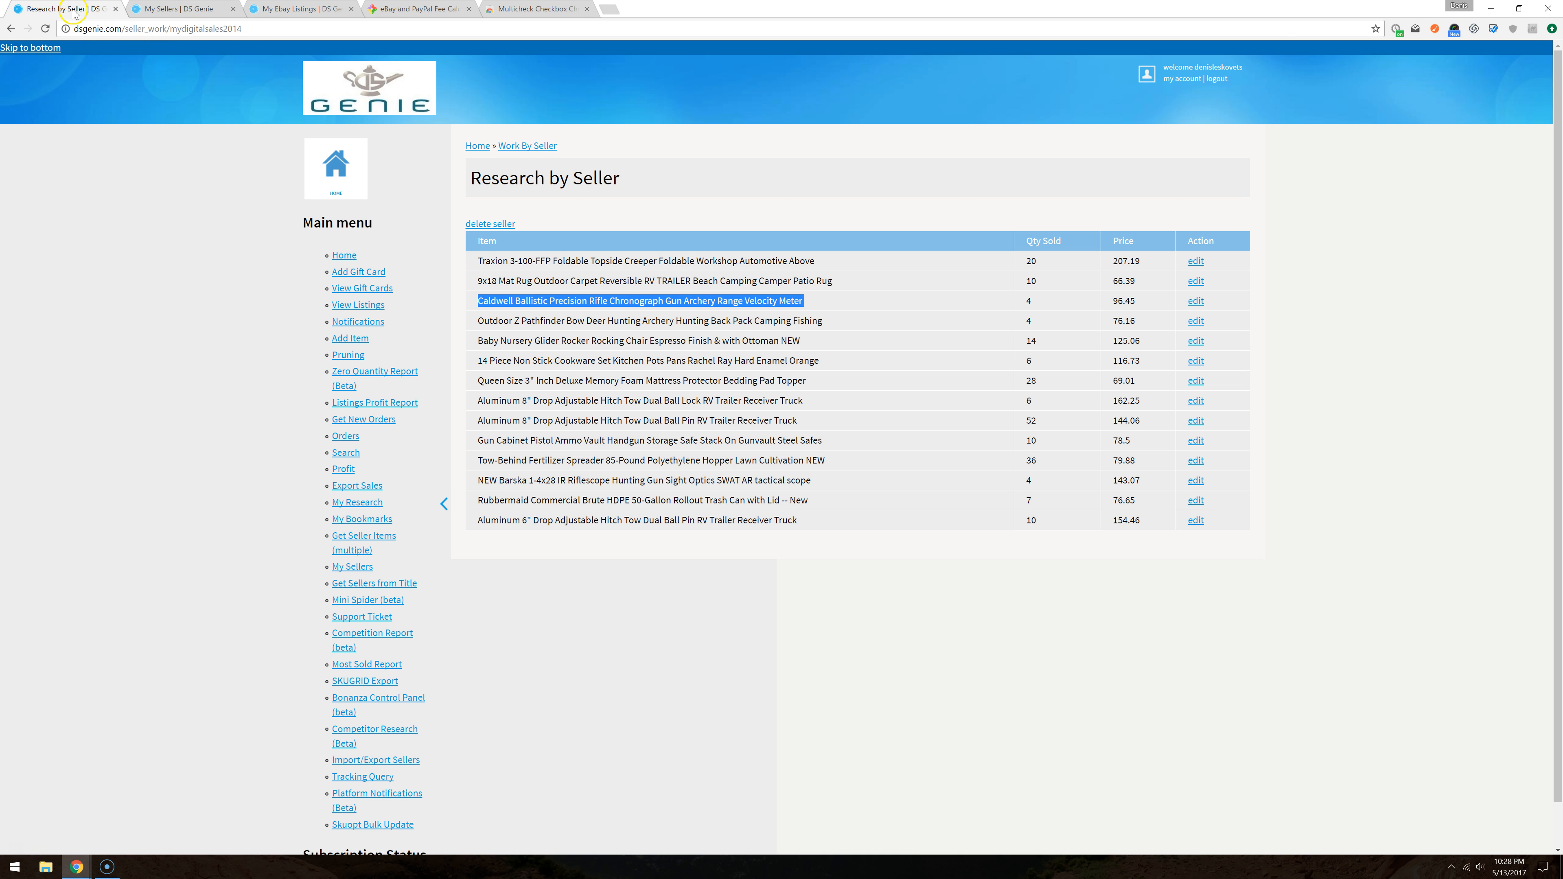
# Step: Open the edit page of the Outdoor Z Pathfinder hunting back pack in a separate browser tab and switch to it
pyautogui.tripleClick(607, 323)
pyautogui.rightClick(1194, 321)
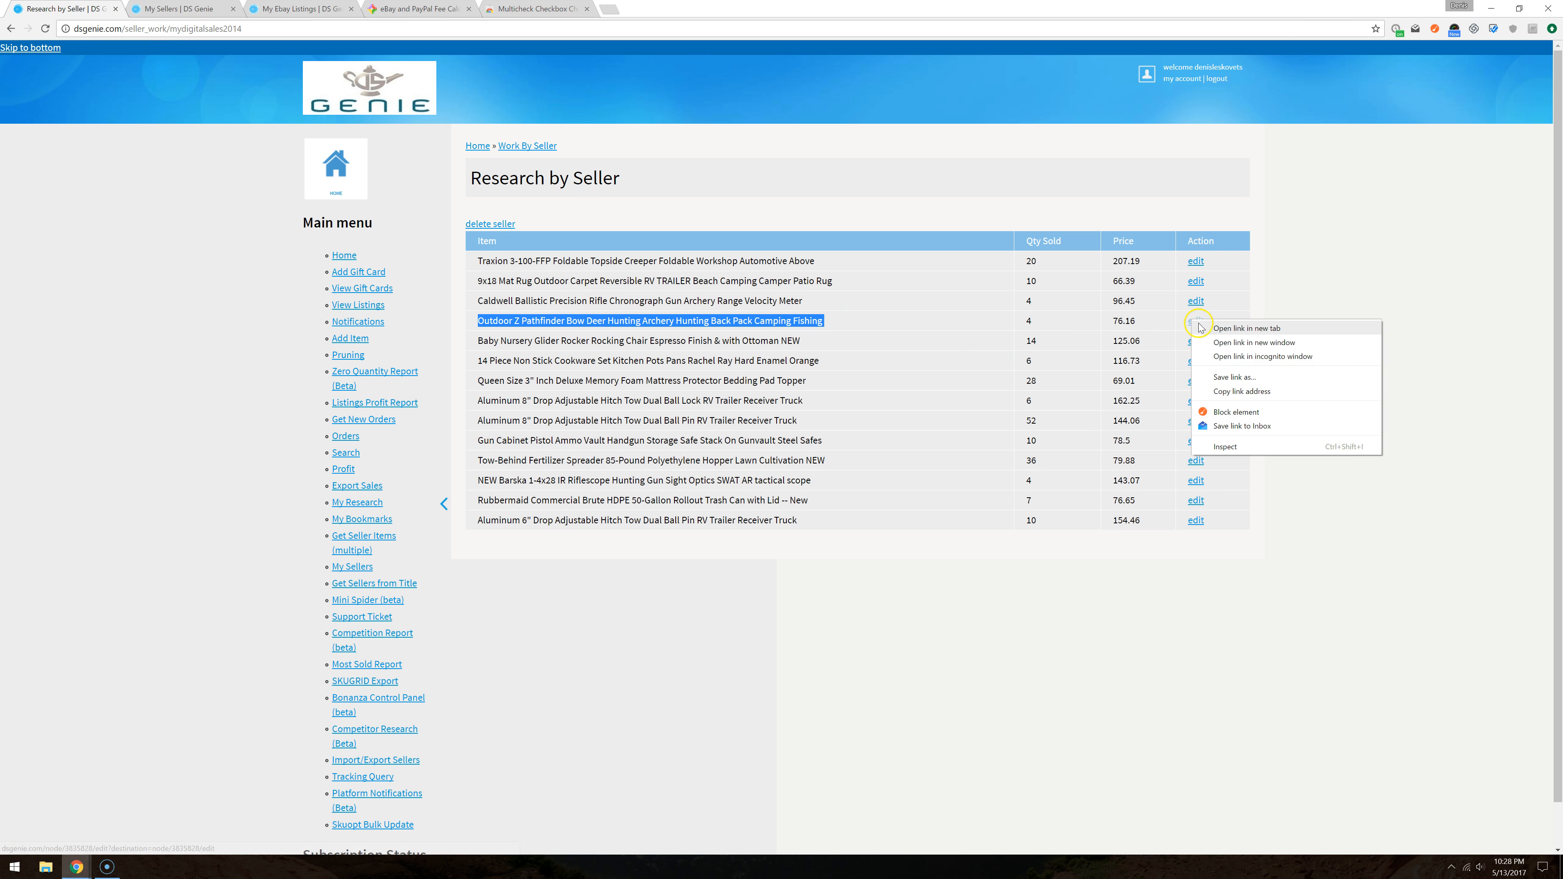
pyautogui.click(1237, 328)
pyautogui.click(184, 10)
# Step: Run a Google image search on a photo of the Pathfinder pack and check the first two result pages for suppliers
pyautogui.scroll(-15, 566, 449)
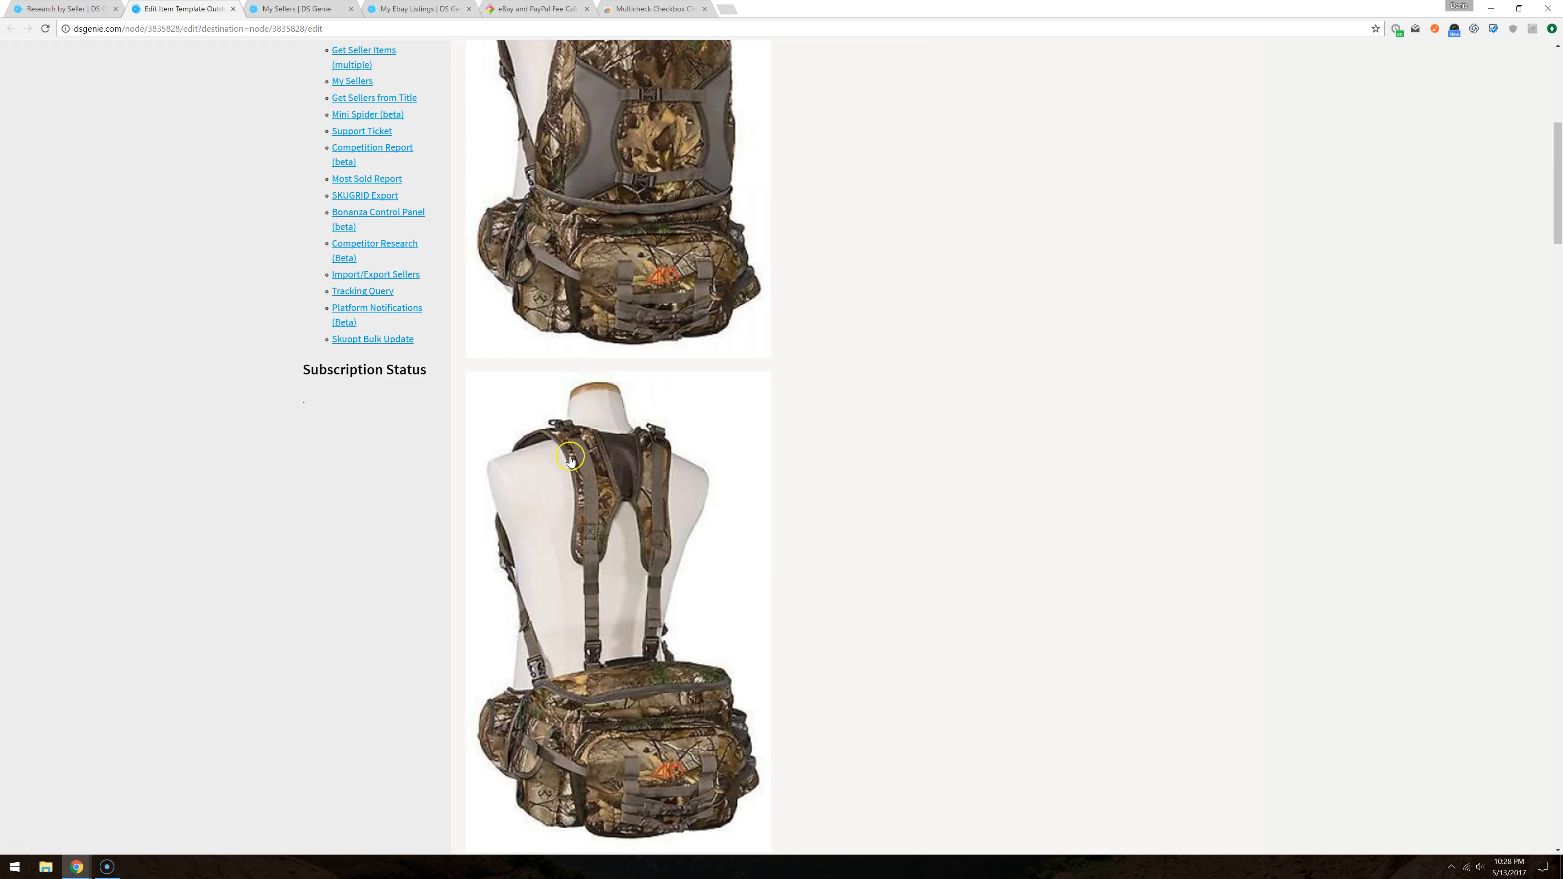
pyautogui.scroll(9, 573, 449)
pyautogui.click(628, 299)
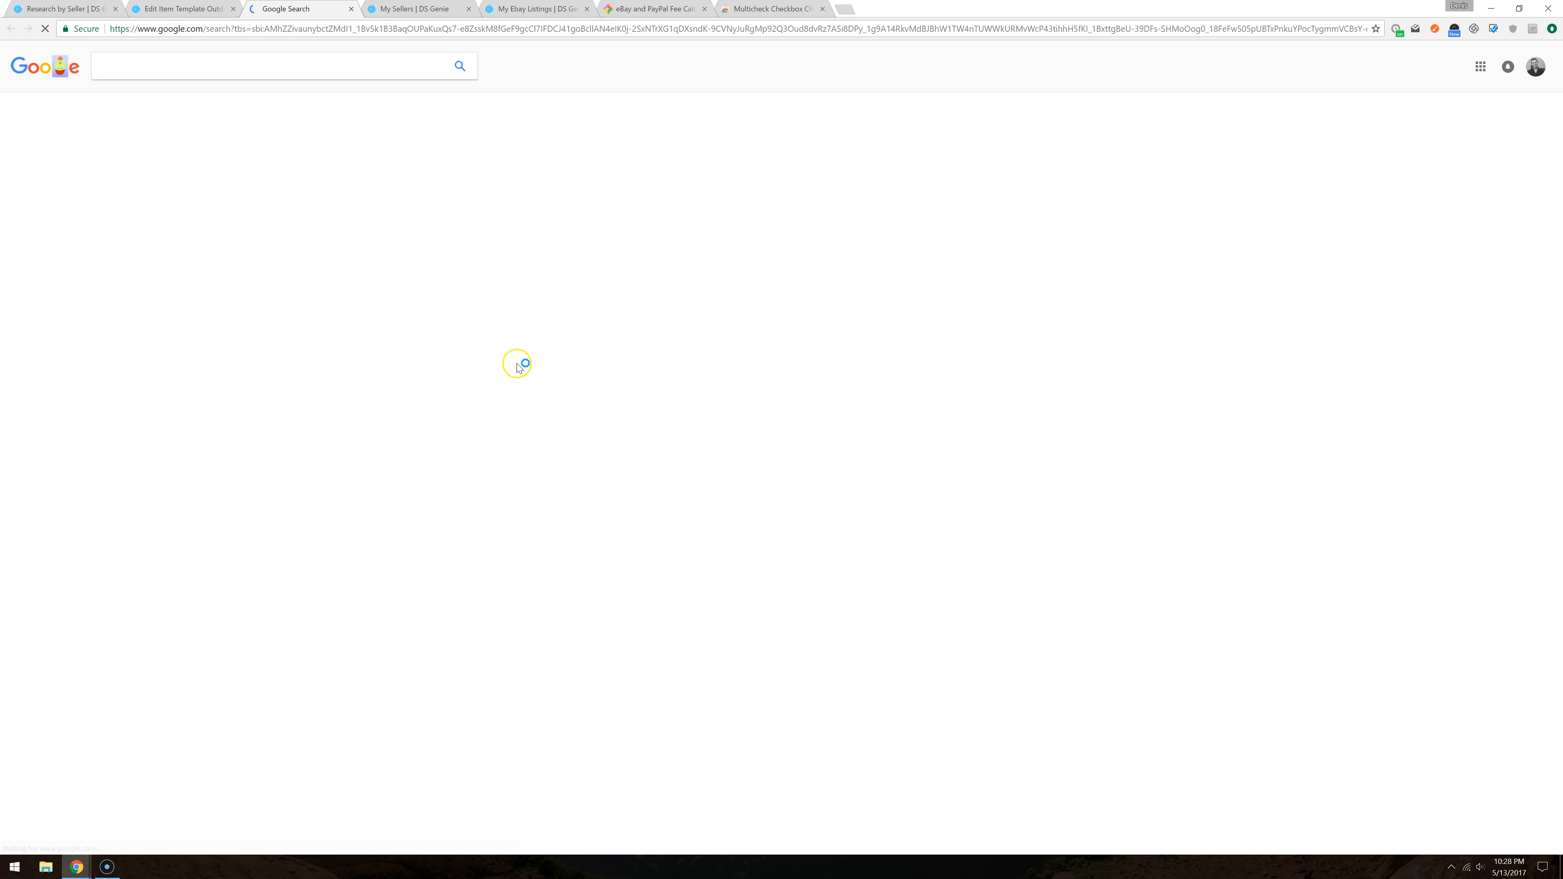
pyautogui.scroll(-5, 353, 343)
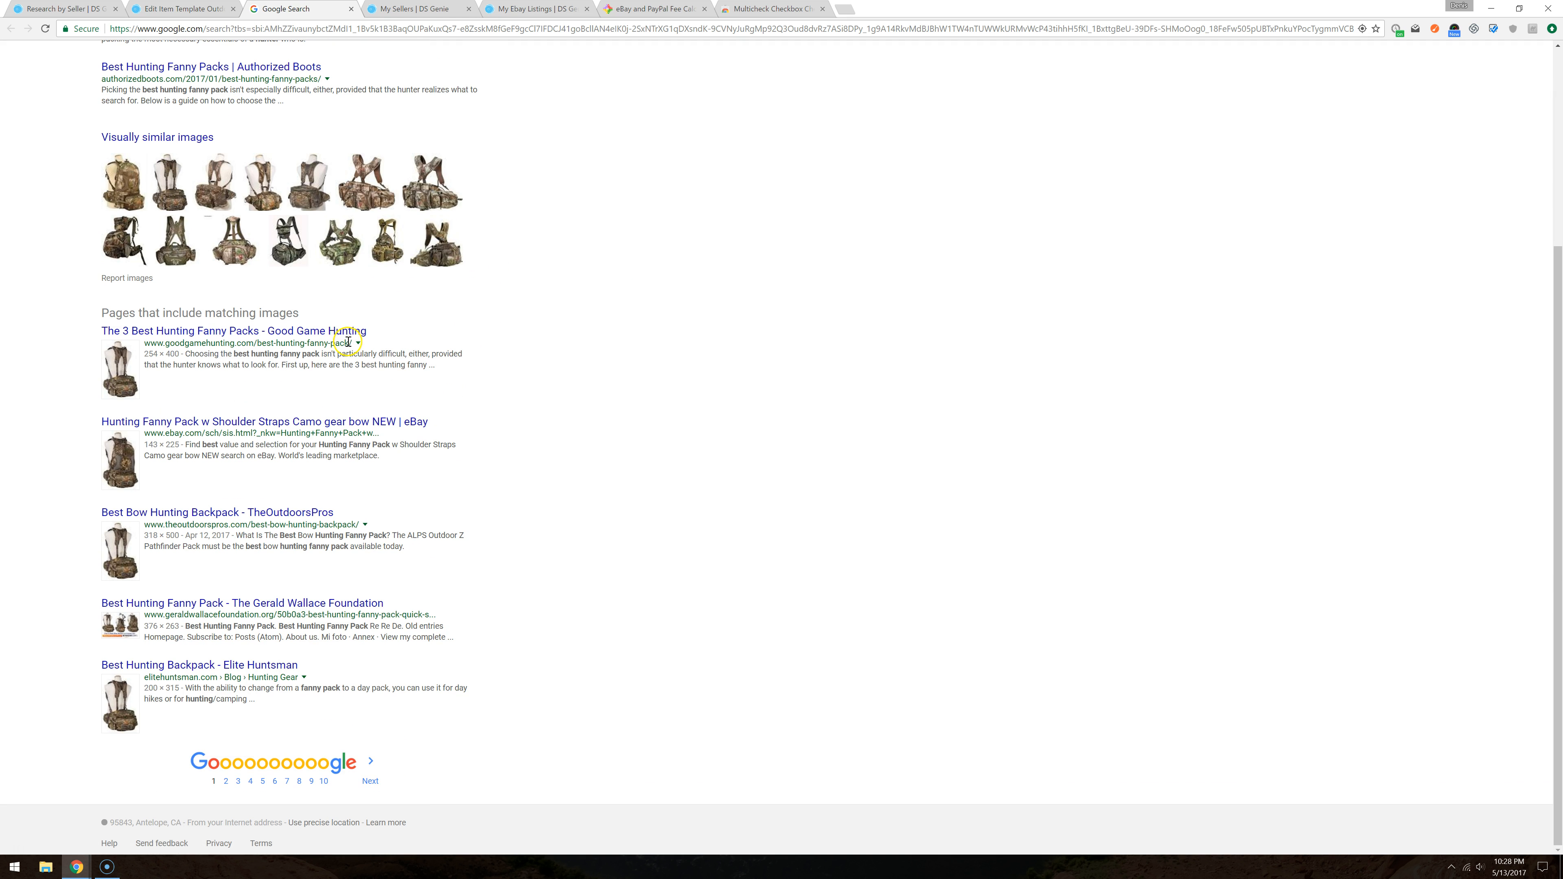
pyautogui.click(226, 768)
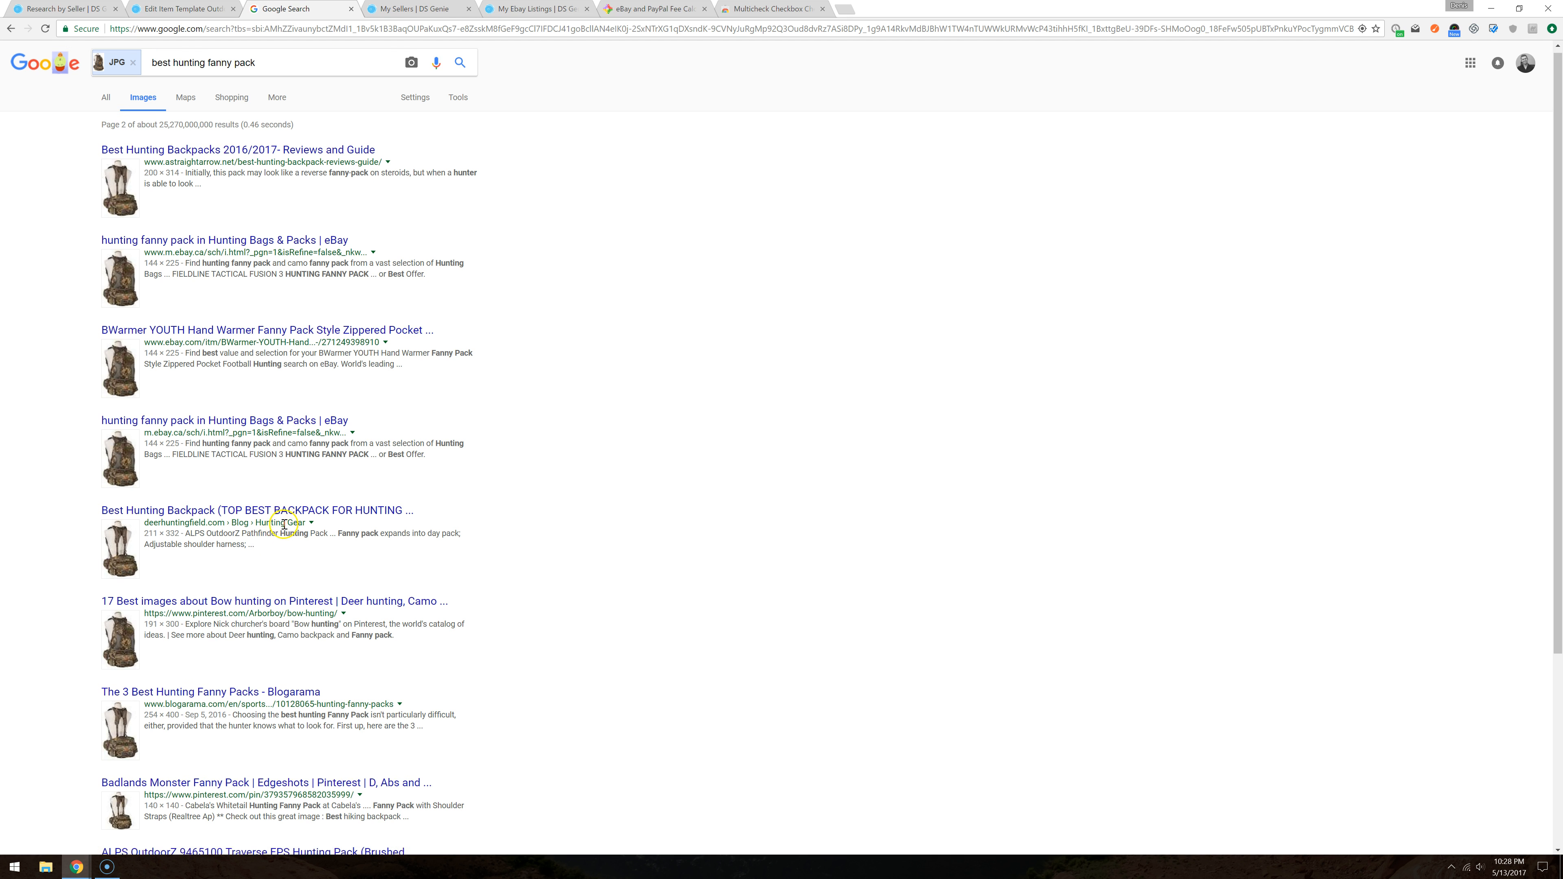
pyautogui.scroll(-4, 289, 526)
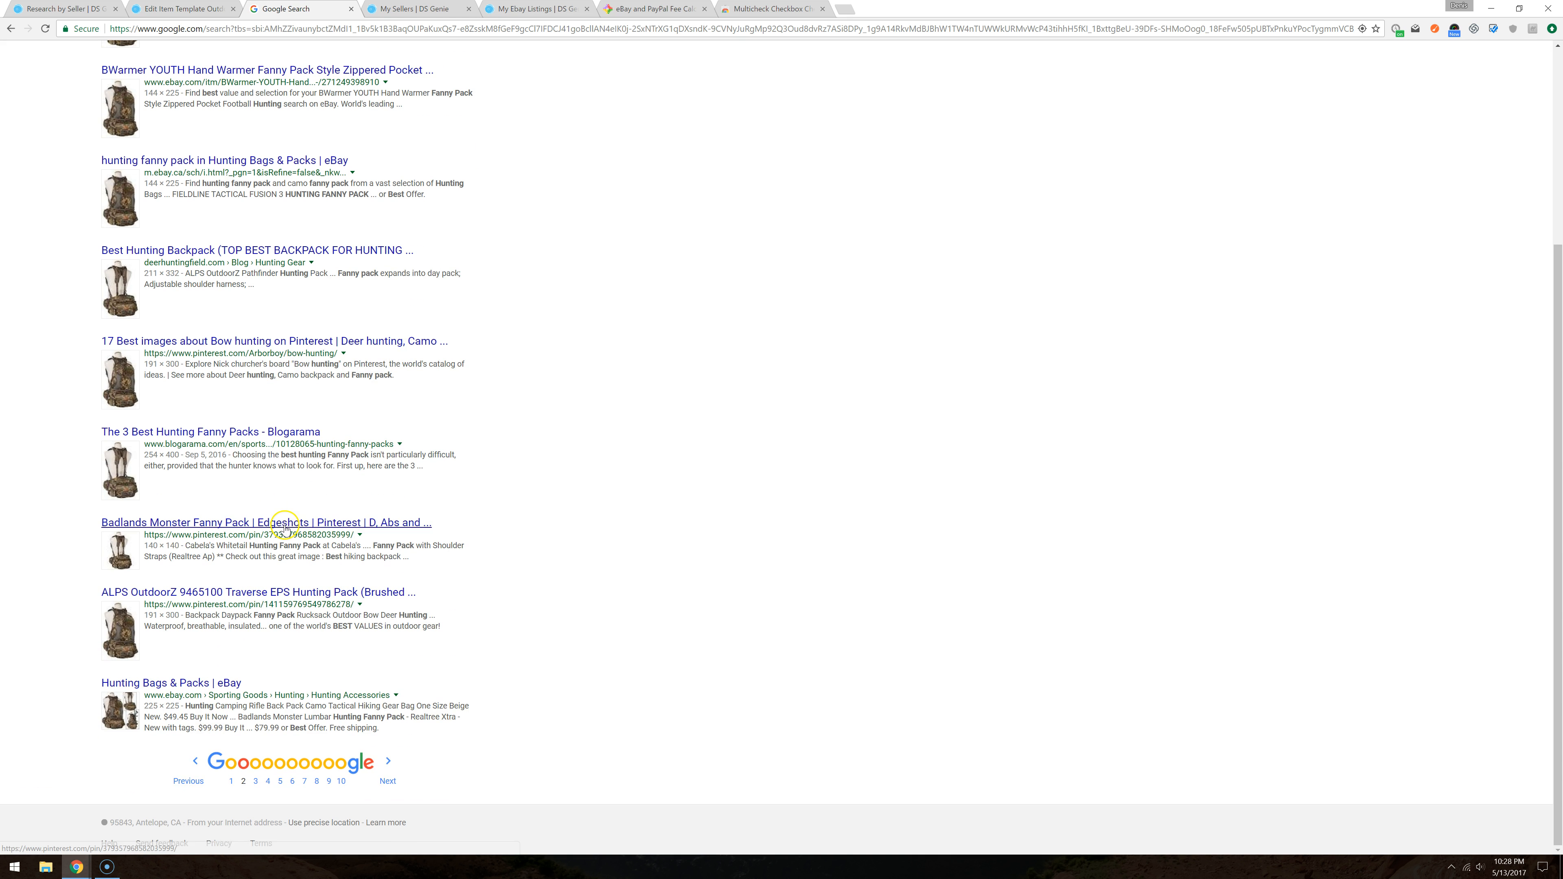
# Step: Close that image search, search Google with the pack's photo showing only the waist pack and shoulder straps, and open the second result page
pyautogui.click(352, 11)
pyautogui.scroll(-6, 468, 216)
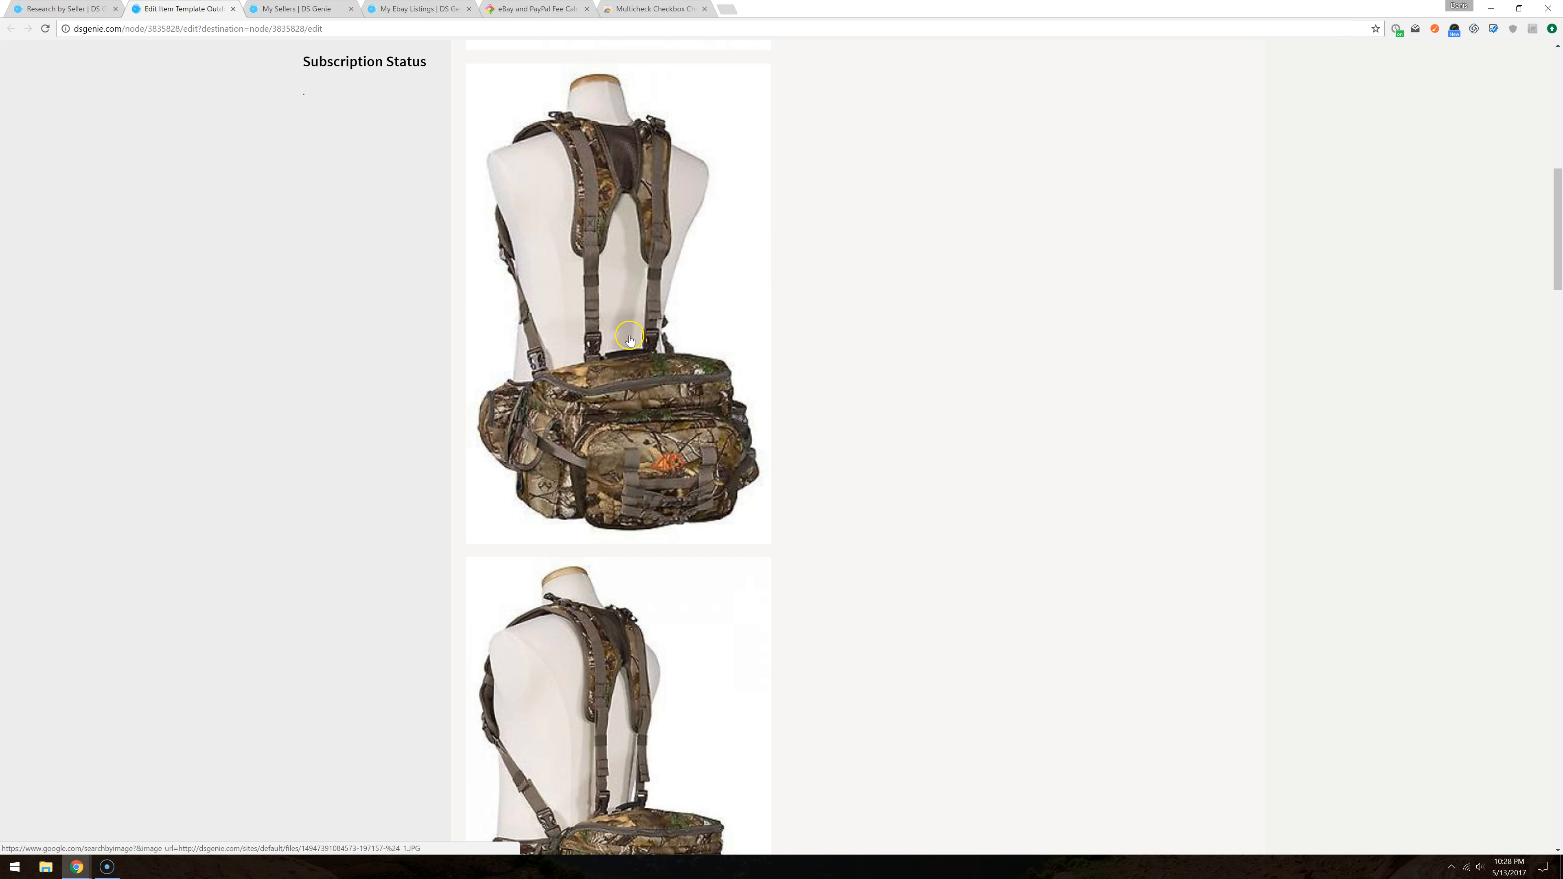
pyautogui.rightClick(630, 339)
pyautogui.press('s')
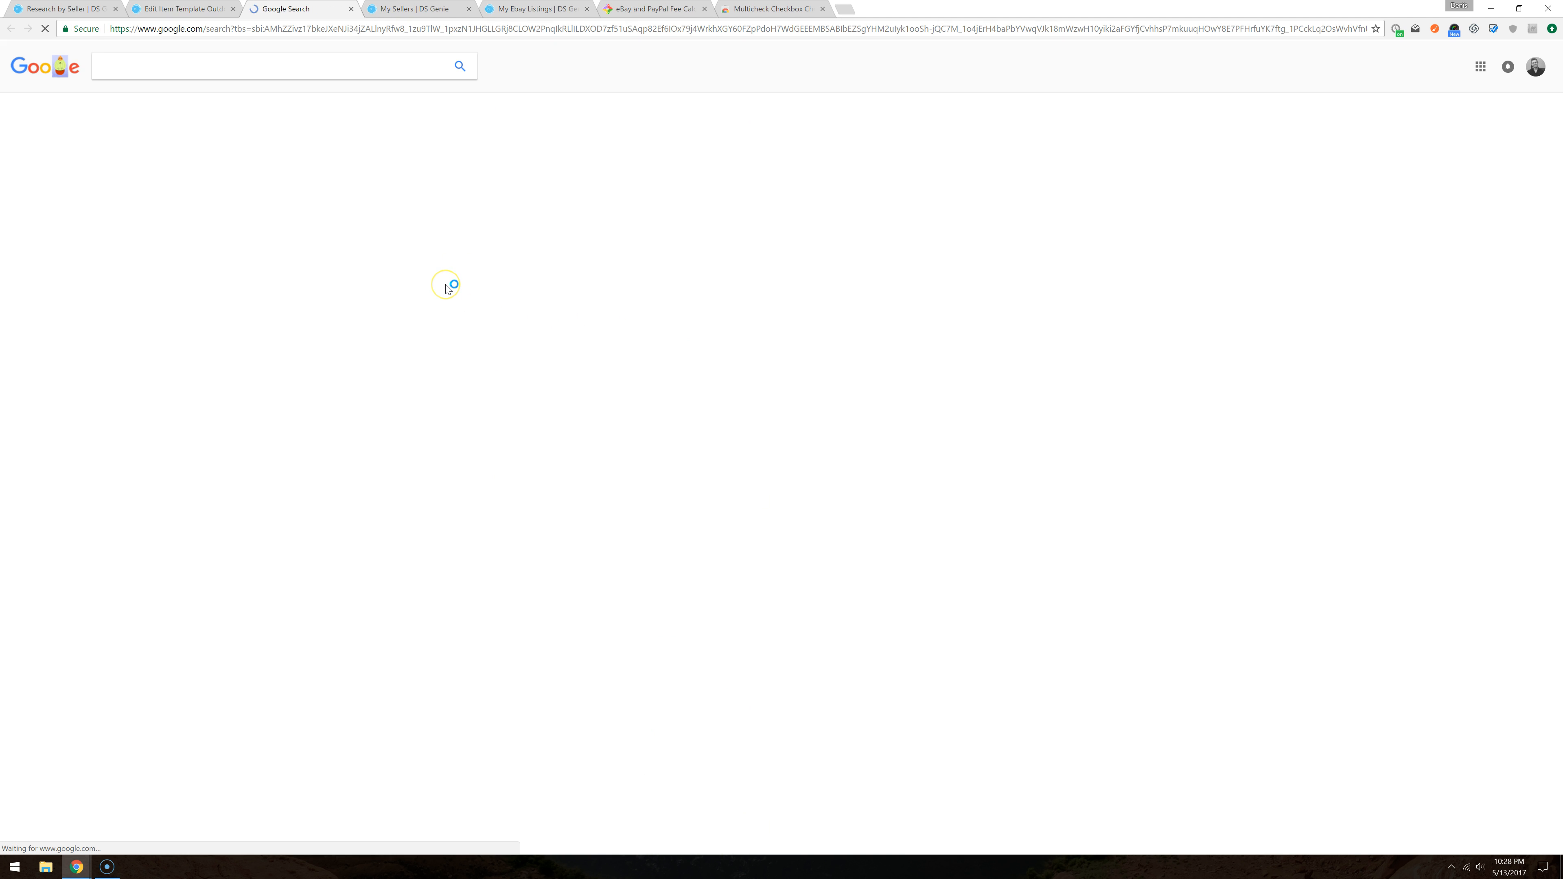
pyautogui.scroll(-4, 448, 293)
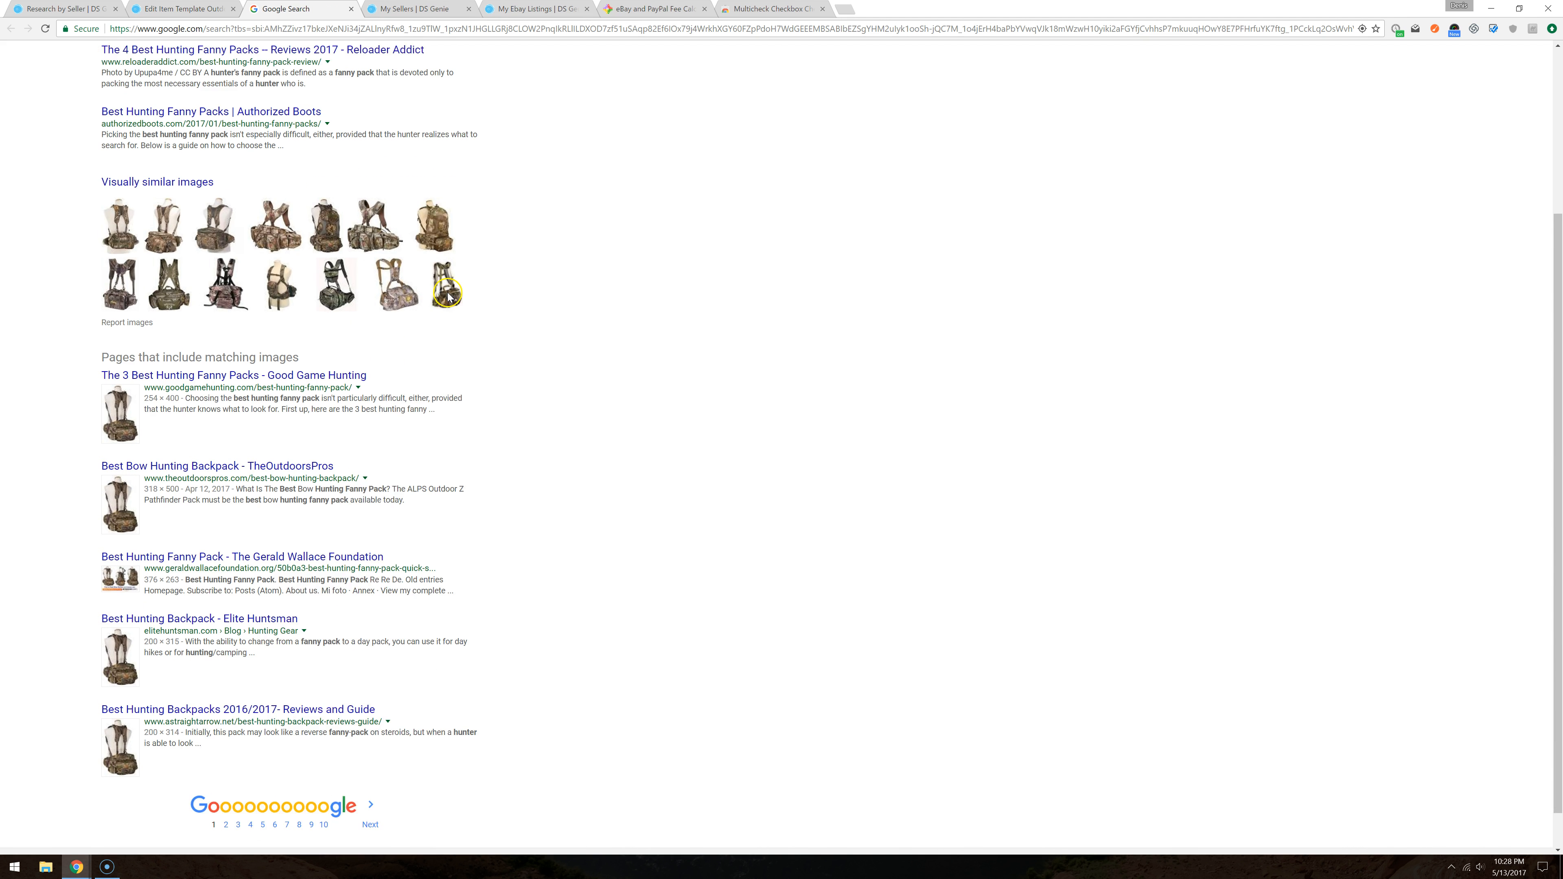
pyautogui.click(226, 788)
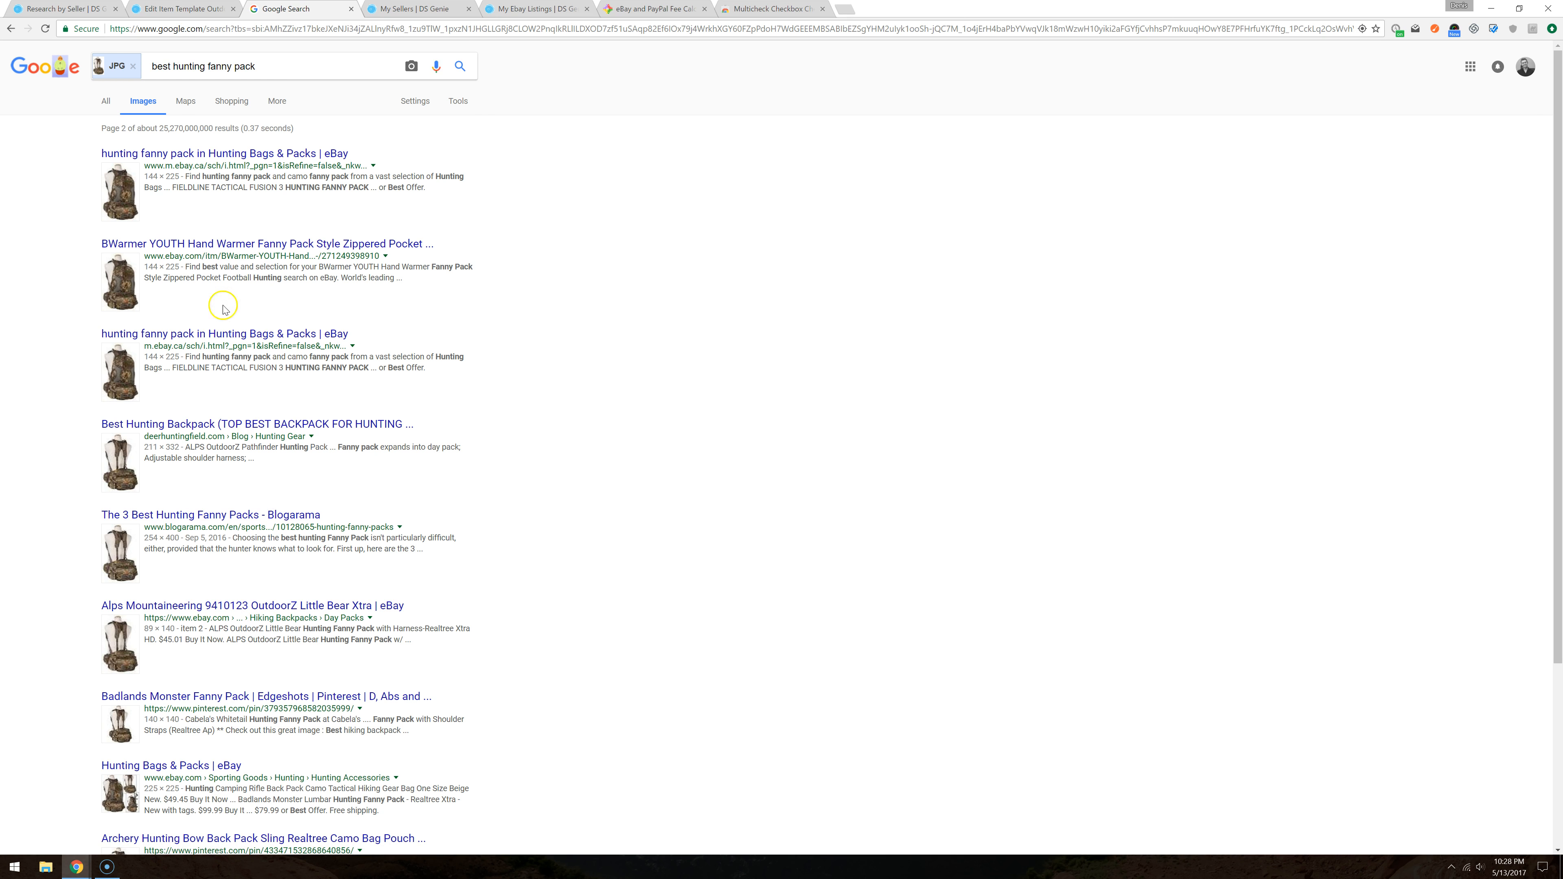
# Step: Check the third page of Google image results for the waist pack photo and close the search
pyautogui.scroll(-4, 228, 567)
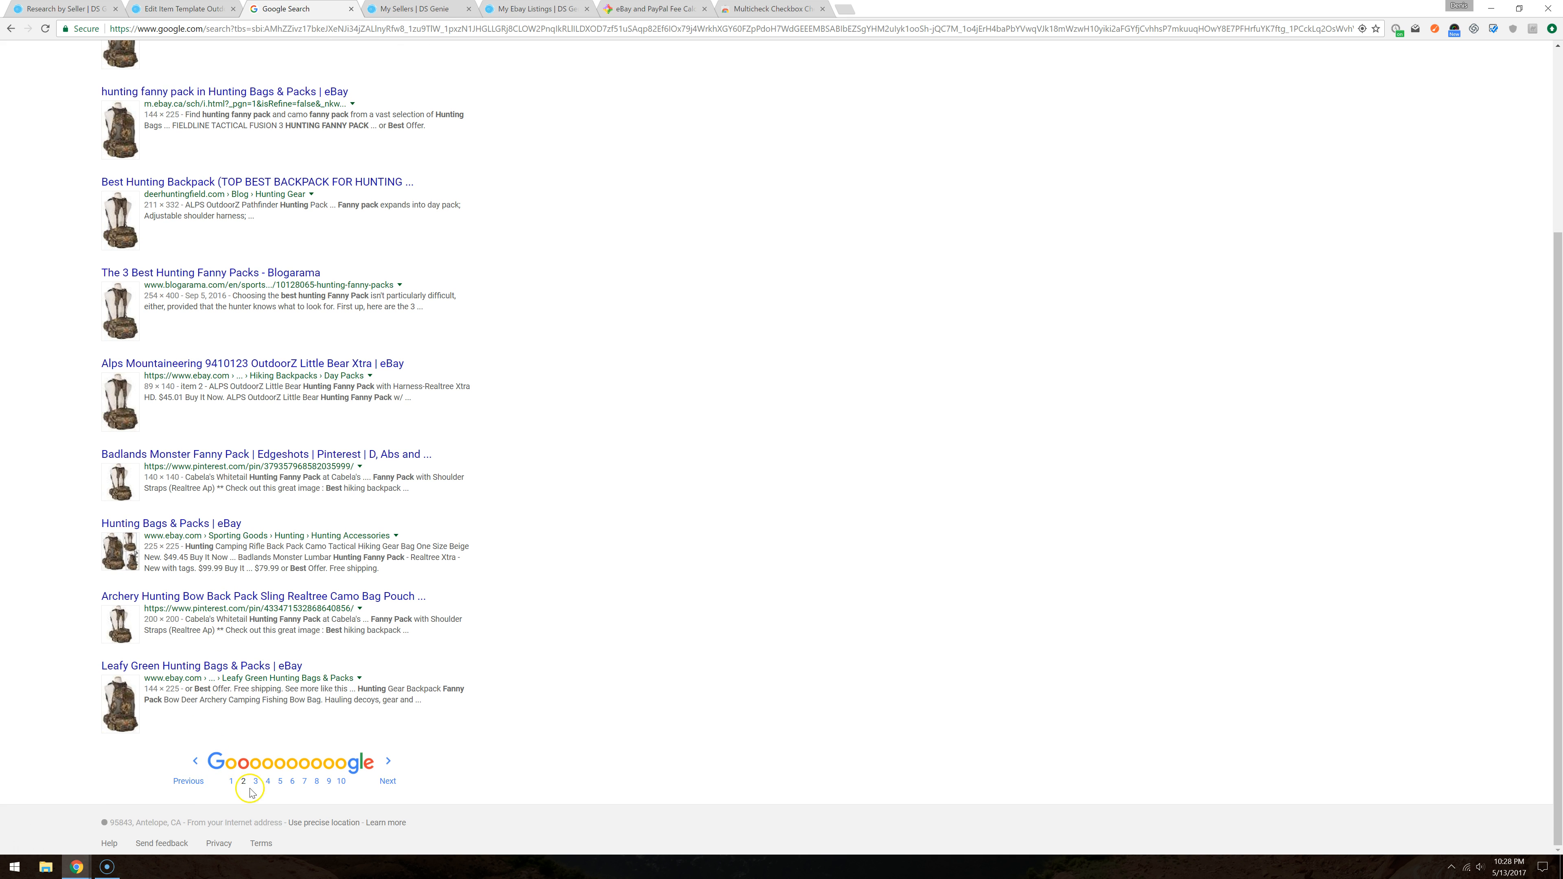
pyautogui.click(255, 779)
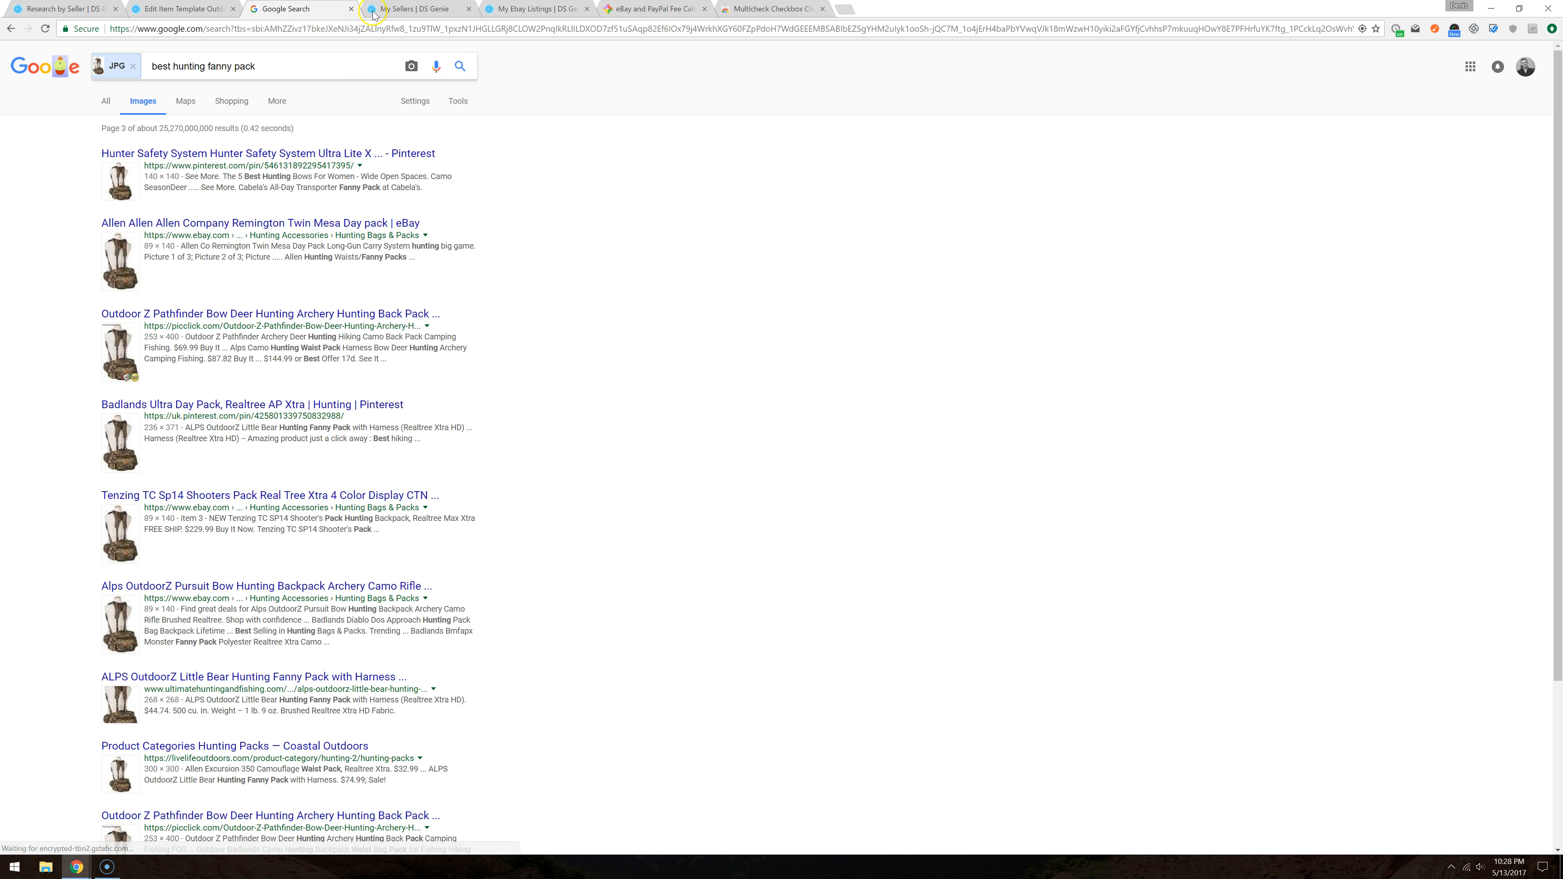
pyautogui.click(351, 8)
# Step: Look over the pack's other photos, try another Google image search, close it and the item template, and return to the mydigitalsales2014 research list
pyautogui.scroll(-10, 549, 379)
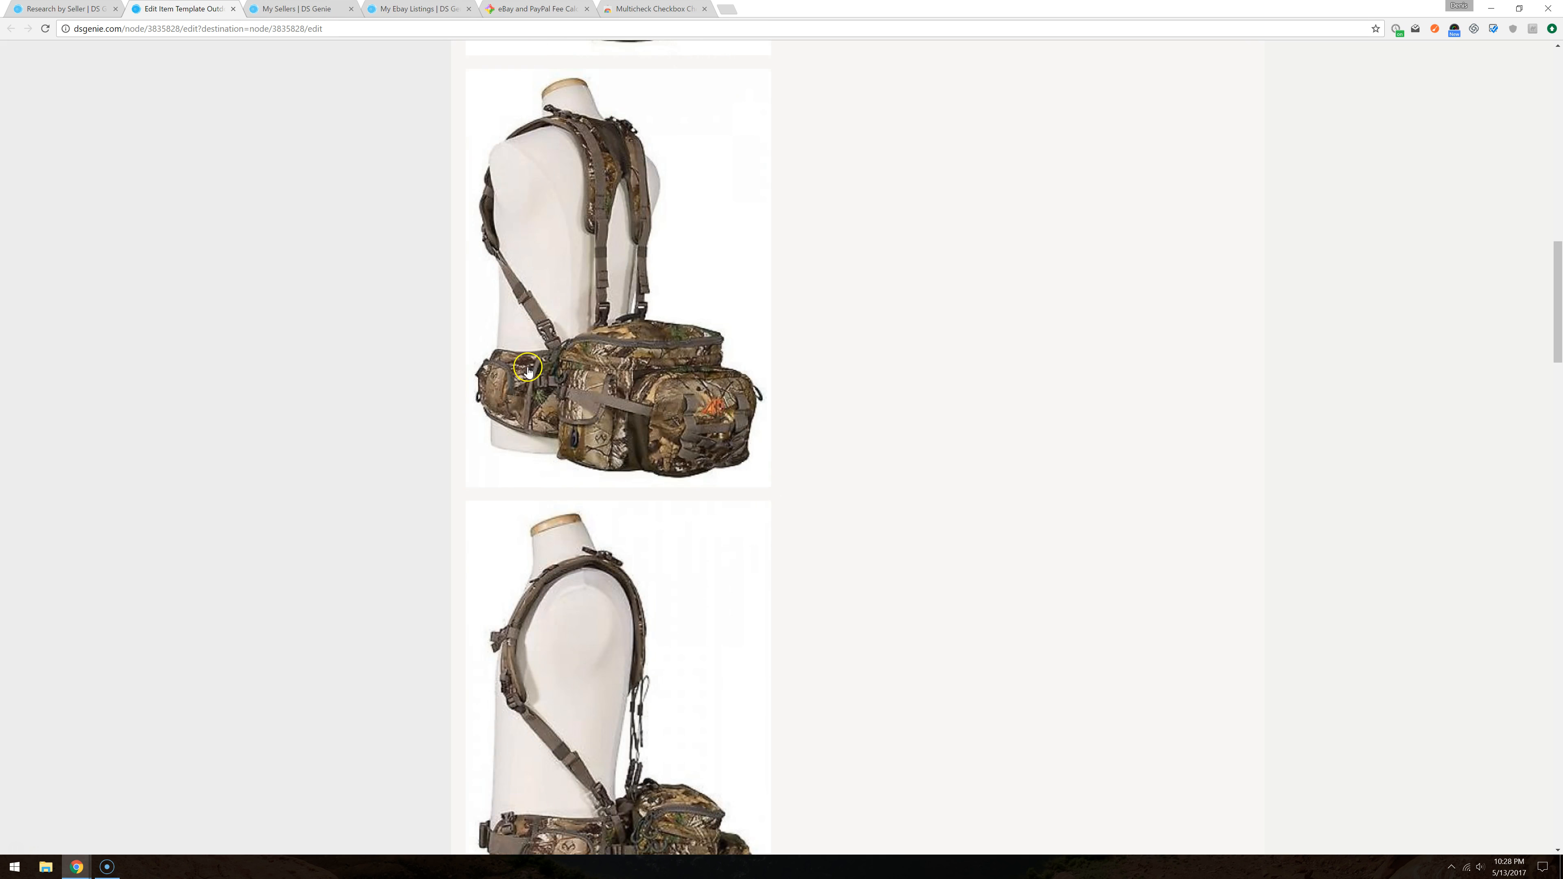
pyautogui.click(549, 380)
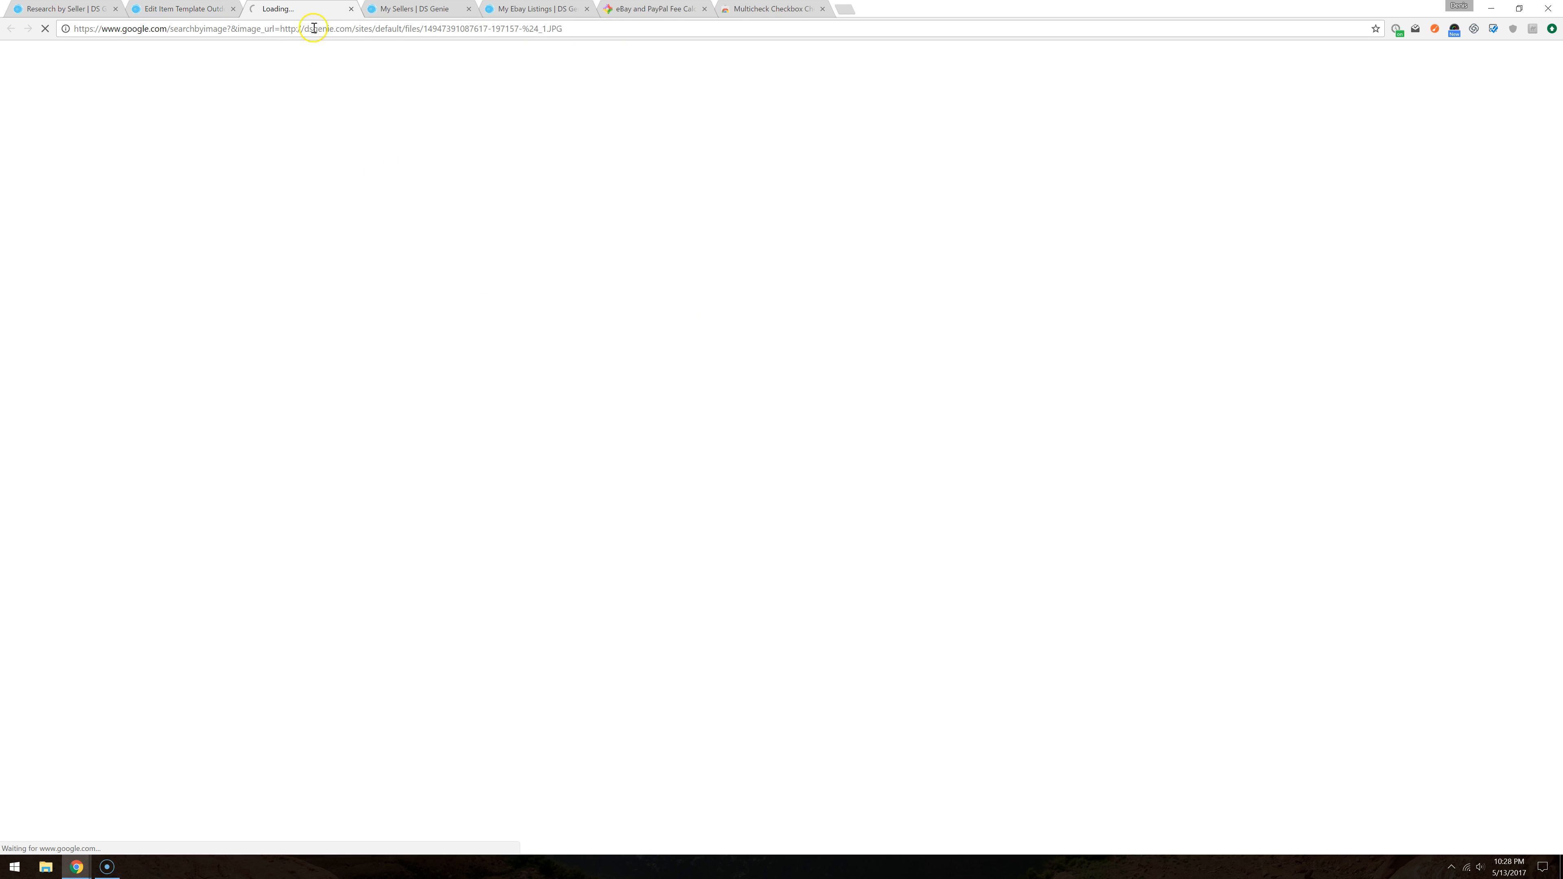
pyautogui.click(351, 8)
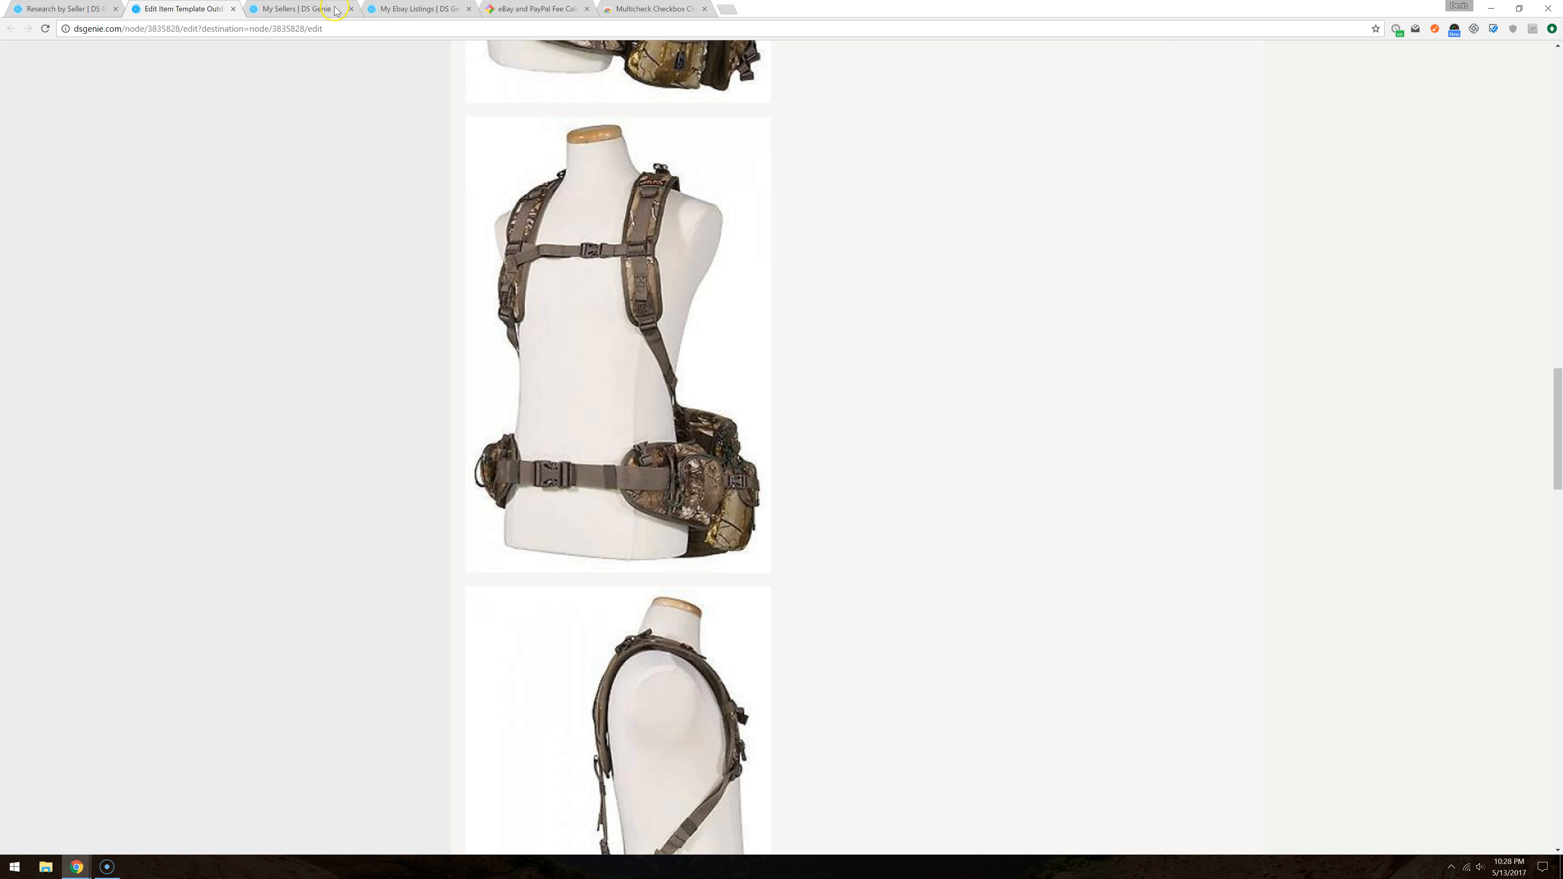
pyautogui.click(234, 9)
pyautogui.click(53, 9)
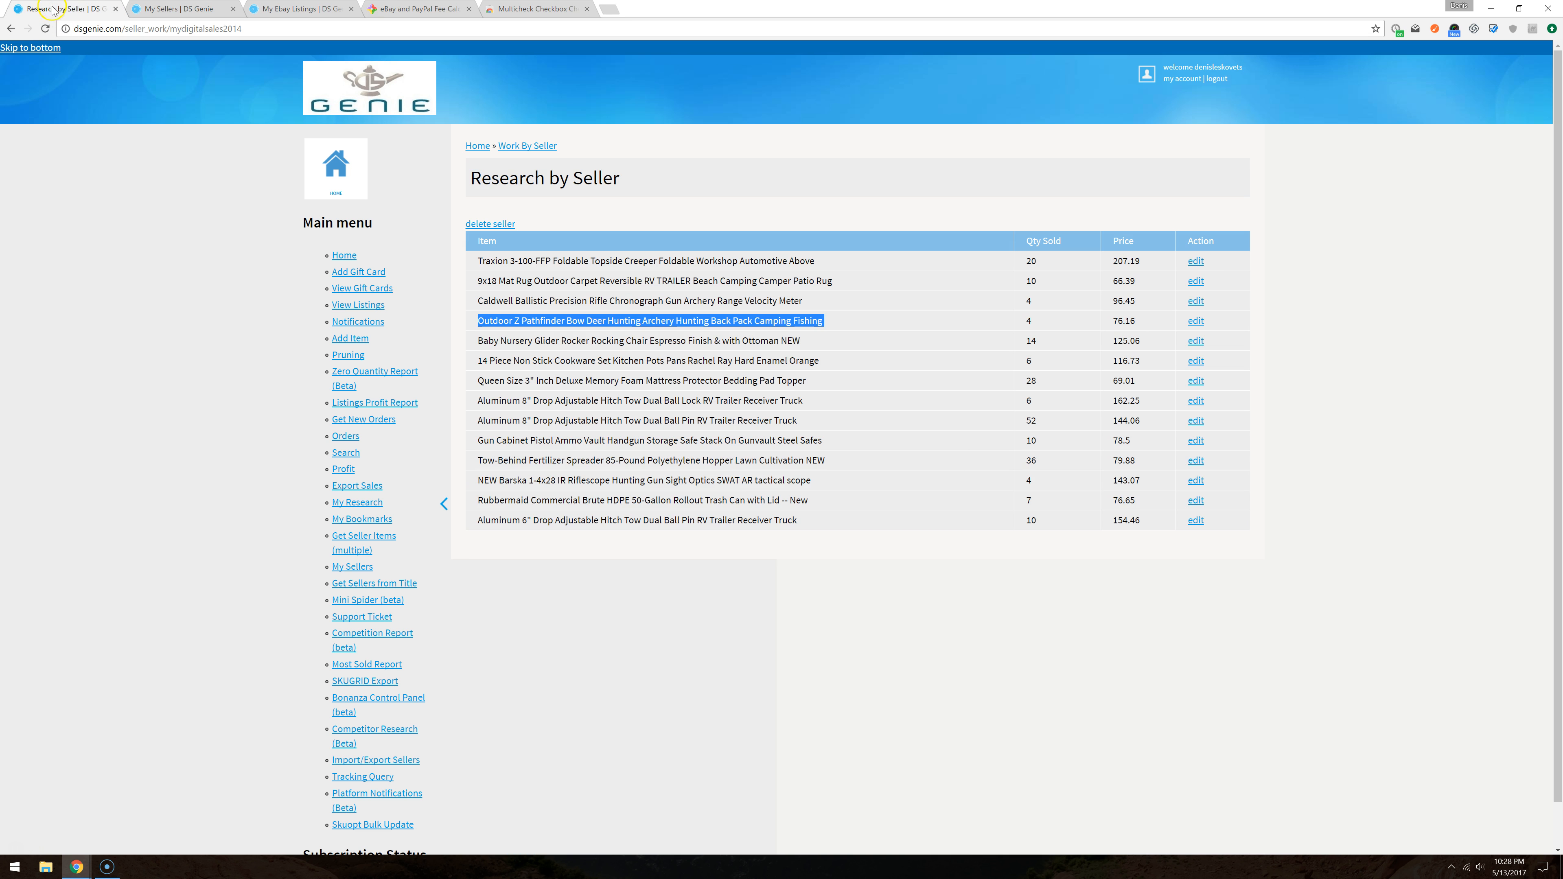
# Step: Open the edit page of the Baby Nursery Glider Rocker with Ottoman in a separate browser tab and switch to it
pyautogui.doubleClick(636, 357)
pyautogui.tripleClick(637, 346)
pyautogui.rightClick(1195, 352)
pyautogui.click(1231, 360)
pyautogui.click(184, 9)
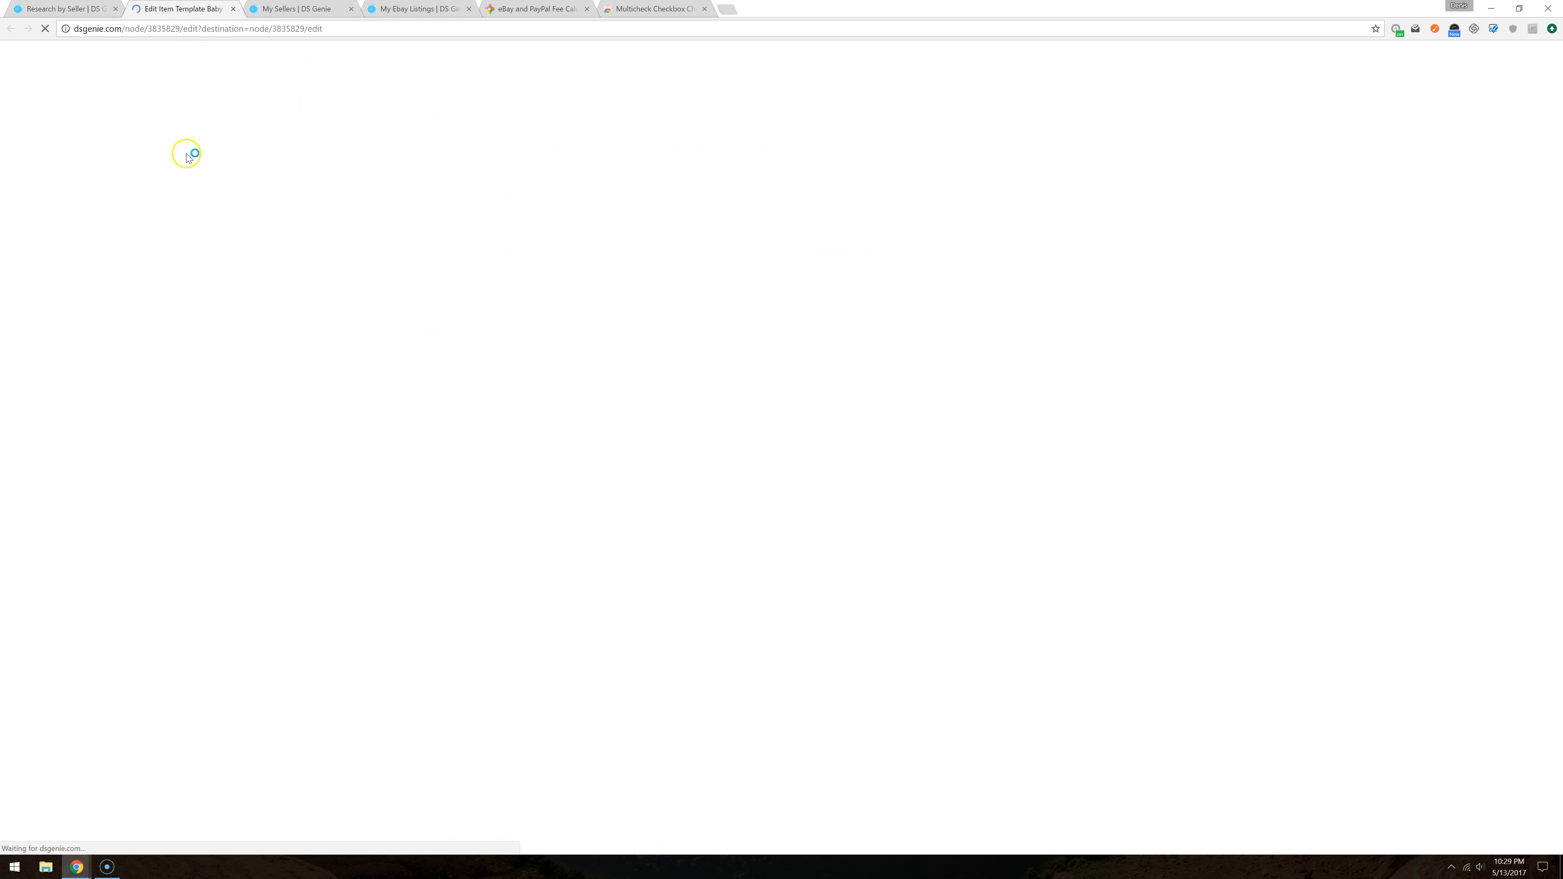
# Step: Run a Google image search on the glider's main photo and open the Walmart listing for the Storkcraft Tuscany Baby Glider and Ottoman
pyautogui.scroll(-8, 747, 424)
pyautogui.scroll(6, 746, 423)
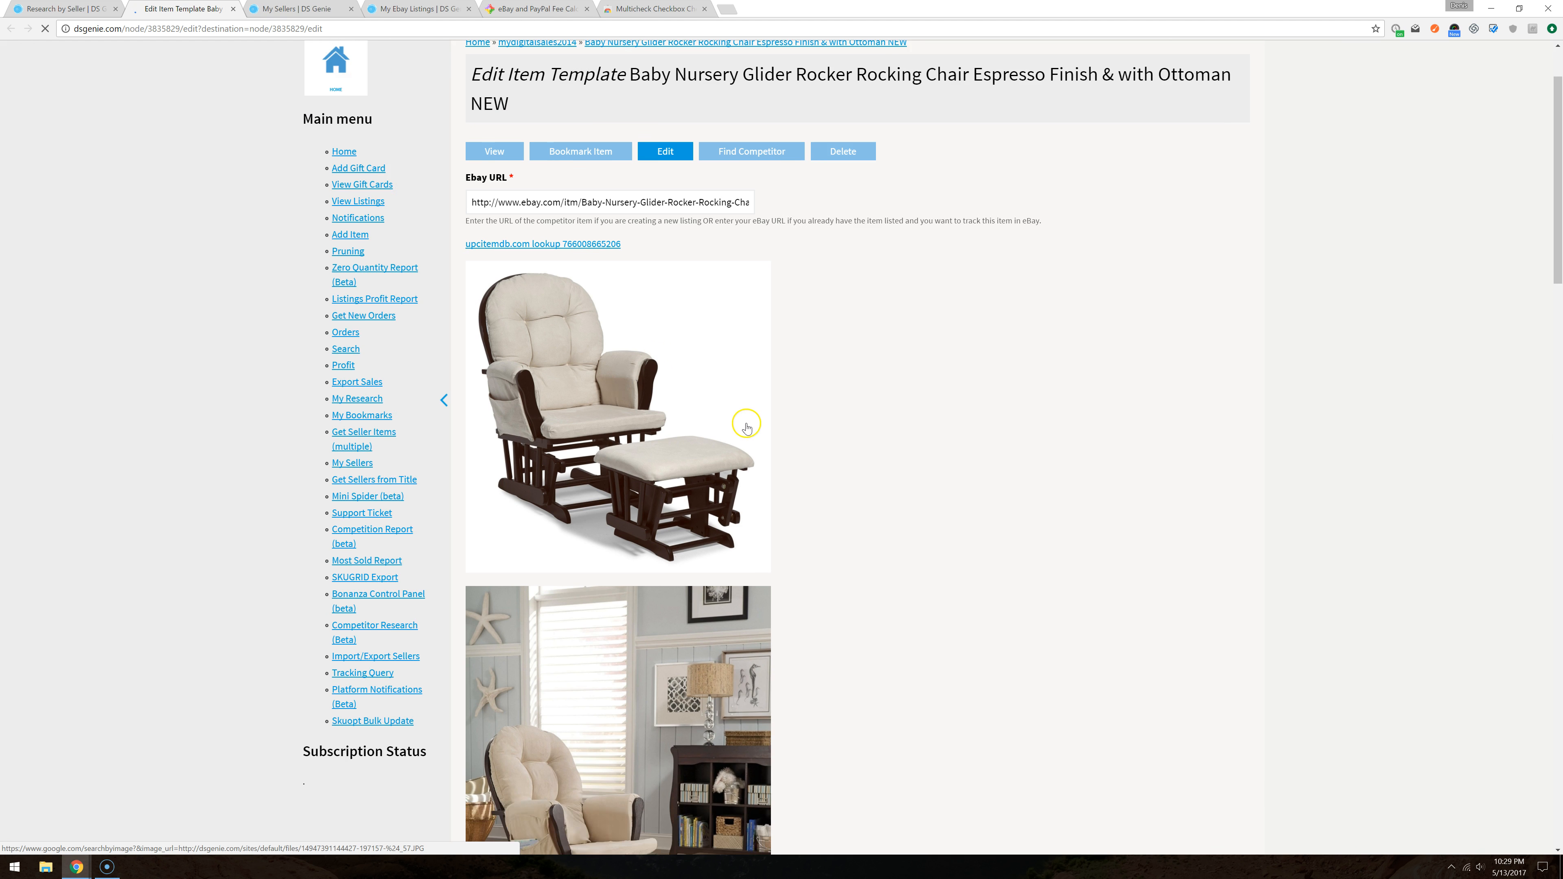
pyautogui.scroll(1, 746, 423)
pyautogui.click(610, 434)
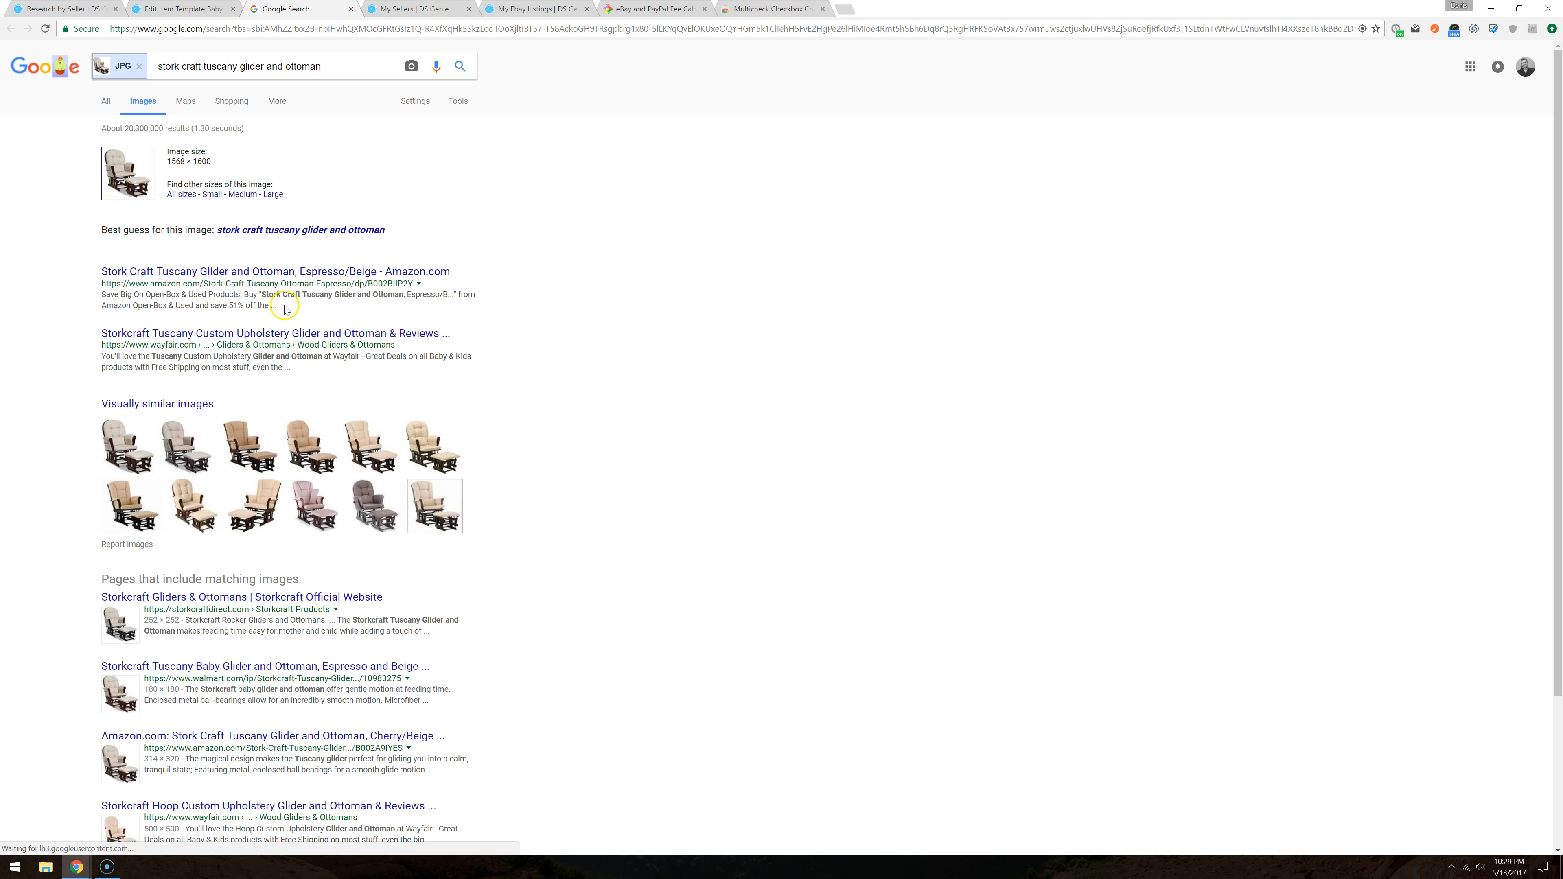
pyautogui.scroll(-3, 280, 333)
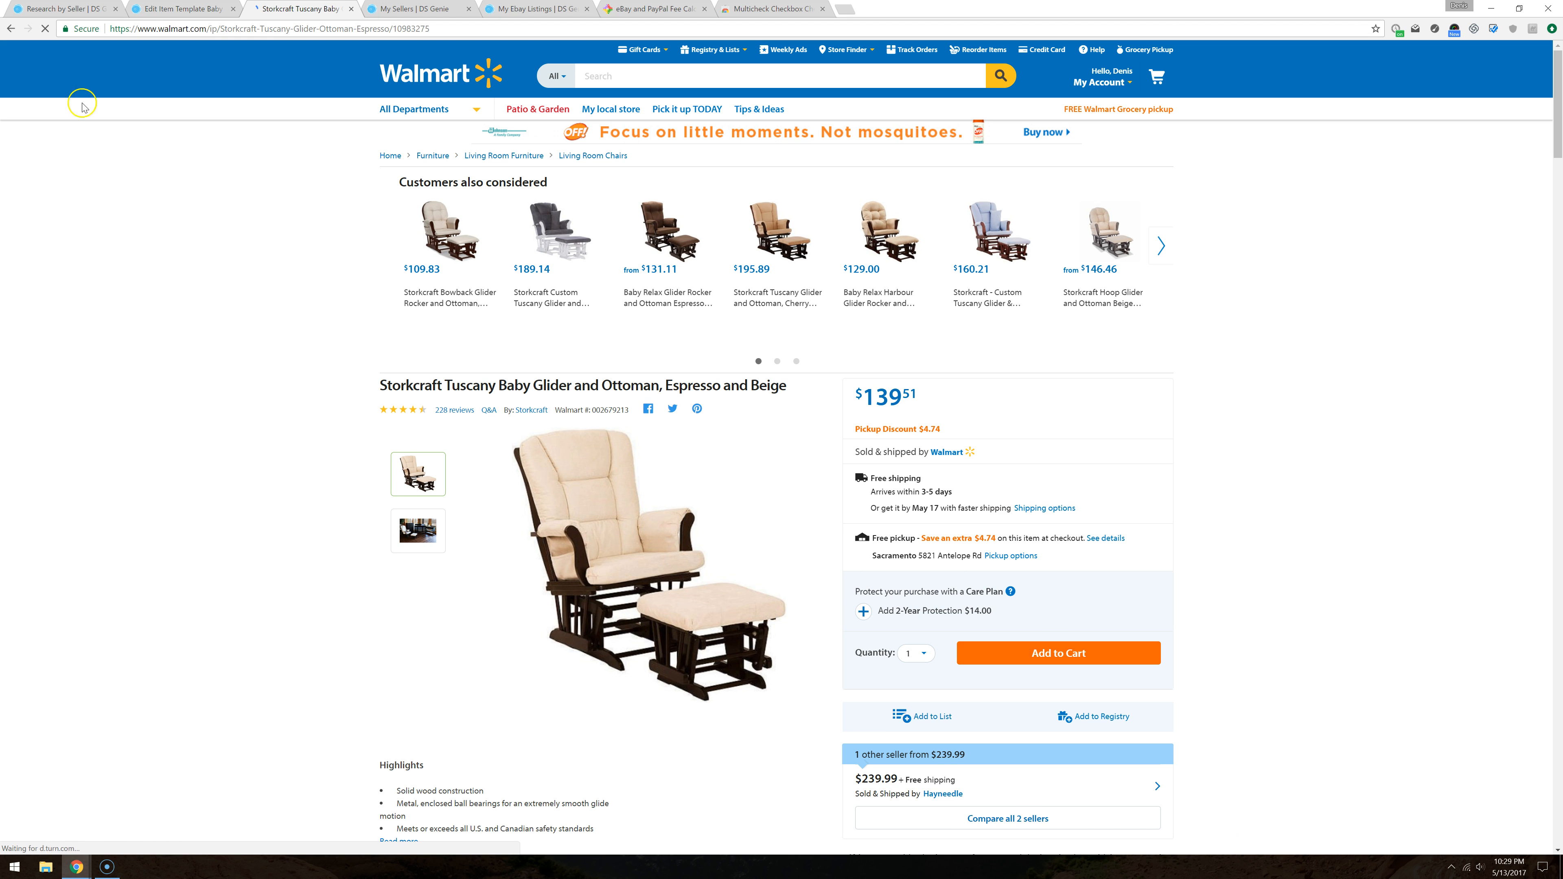
# Step: Look over the glider's photos and supplier fields in its item template to compare it with the Walmart product
pyautogui.click(196, 9)
pyautogui.scroll(-20, 695, 437)
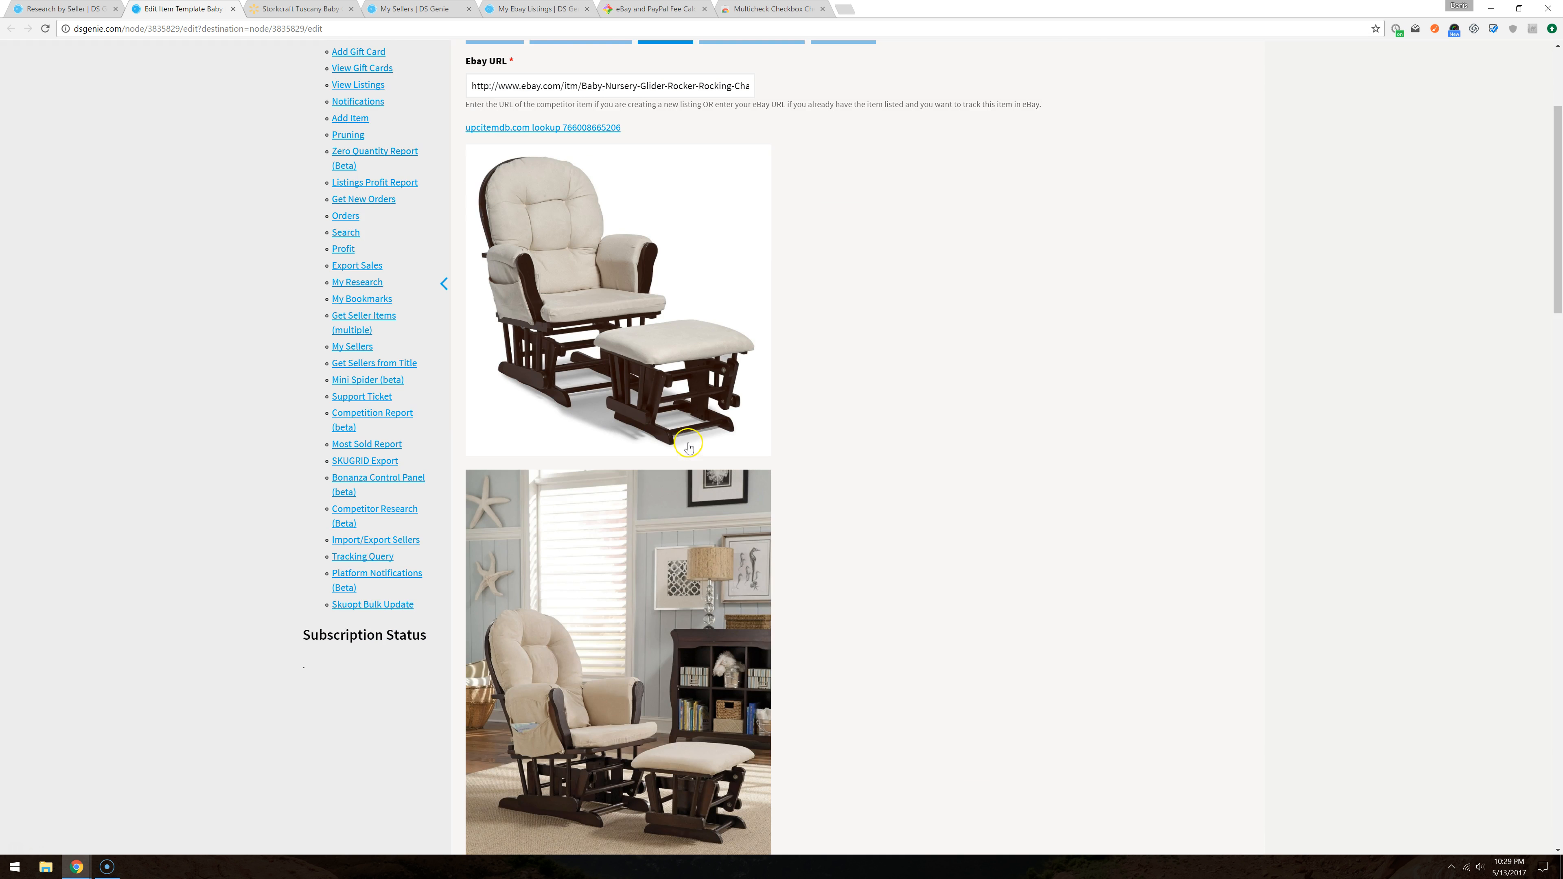
pyautogui.scroll(-5, 698, 438)
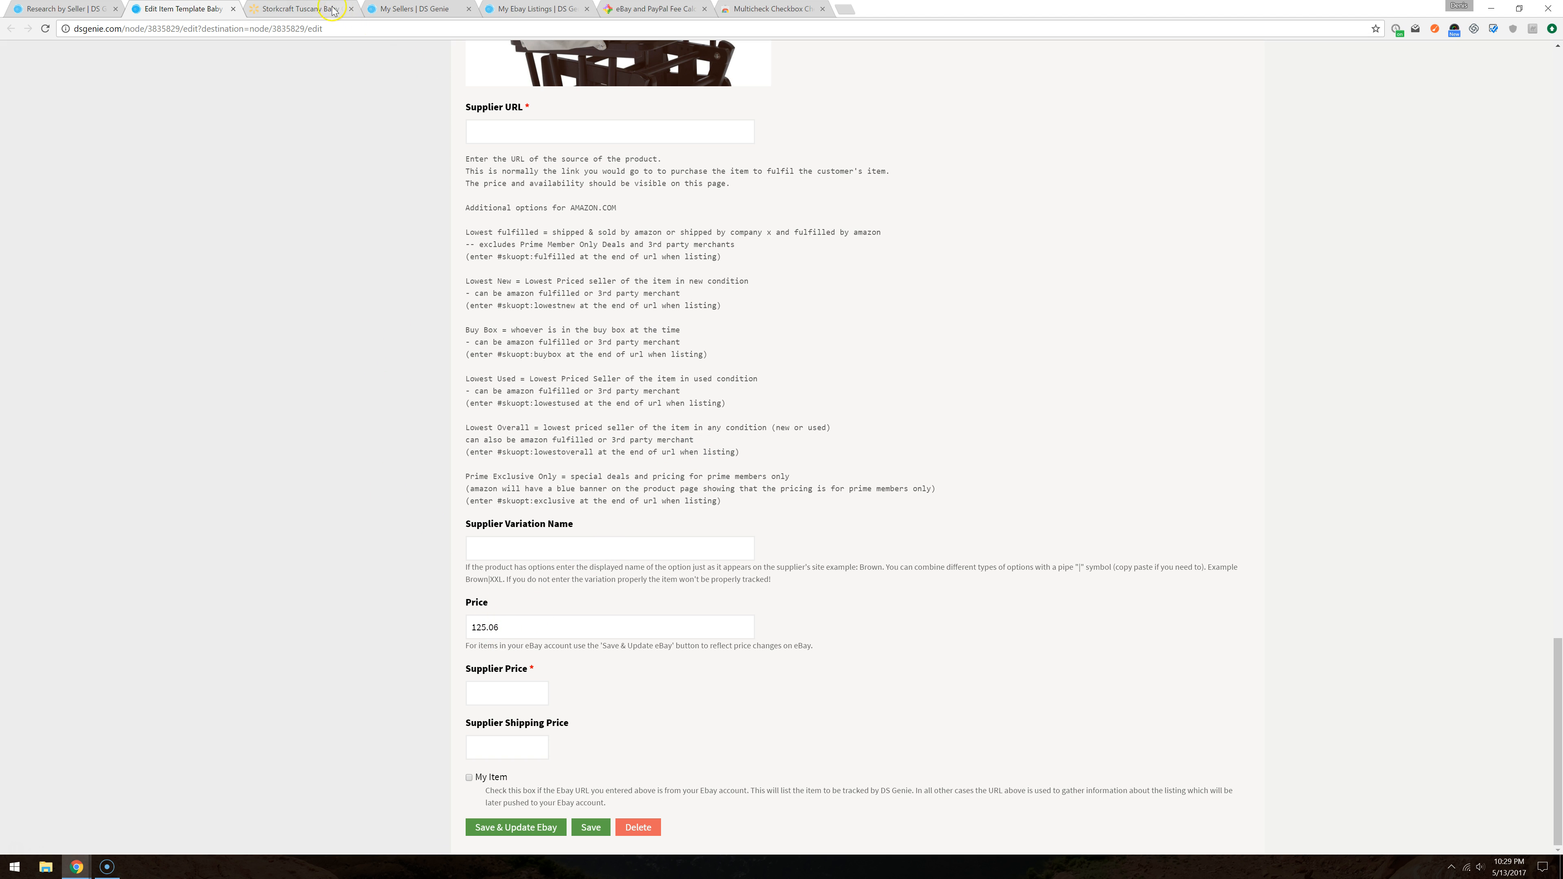
pyautogui.scroll(4, 388, 359)
pyautogui.scroll(20, 375, 349)
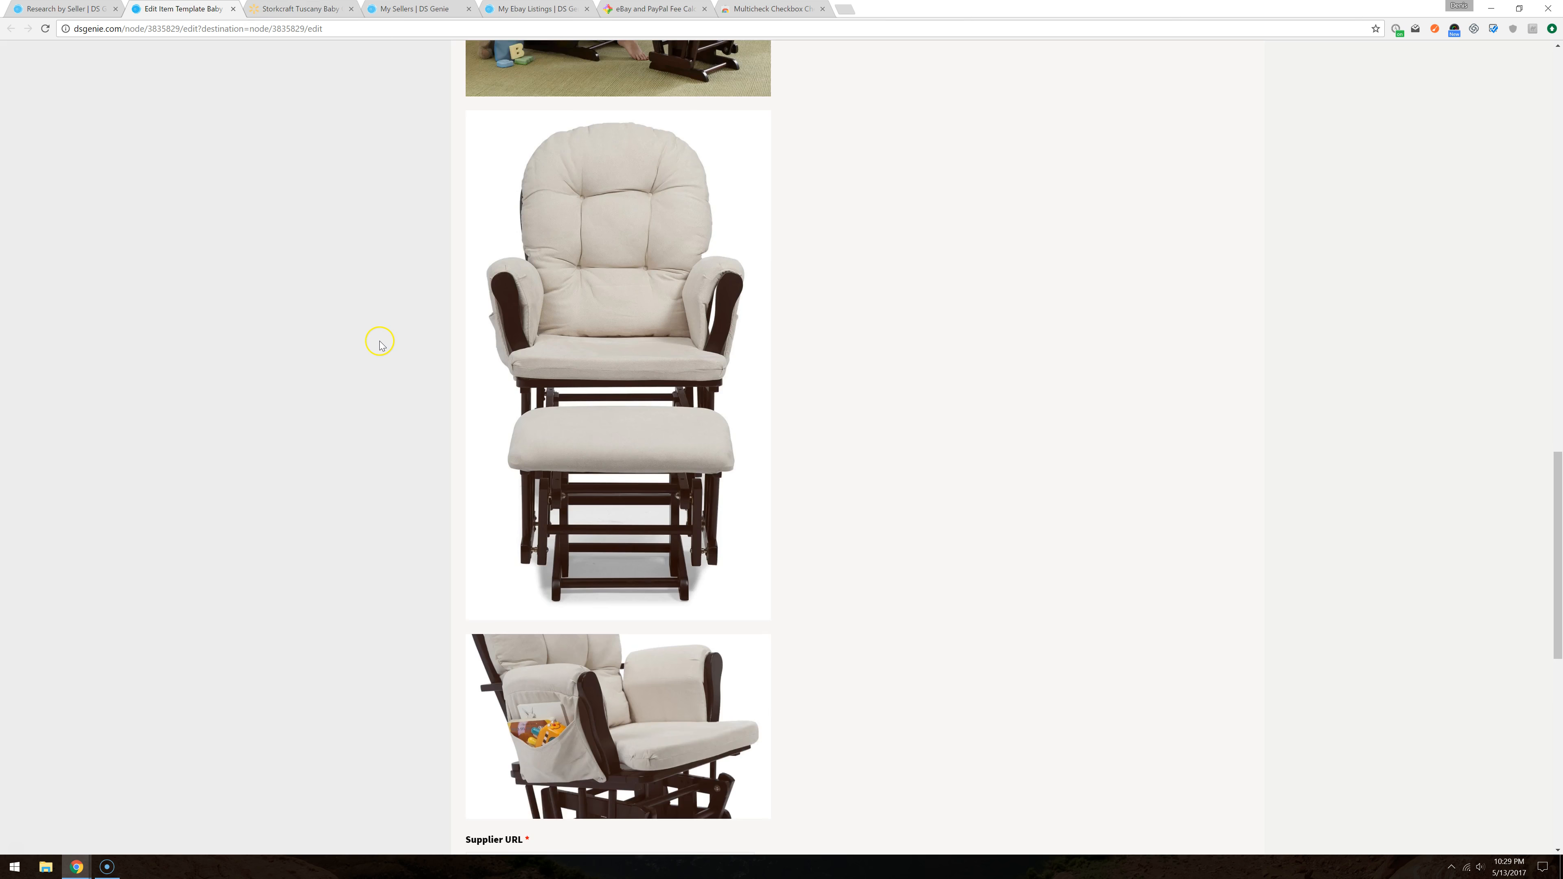
# Step: Open the eBay listing from the glider's Ebay URL and compare it with the Walmart Tuscany glider
pyautogui.tripleClick(551, 301)
pyautogui.rightClick(550, 301)
pyautogui.click(620, 386)
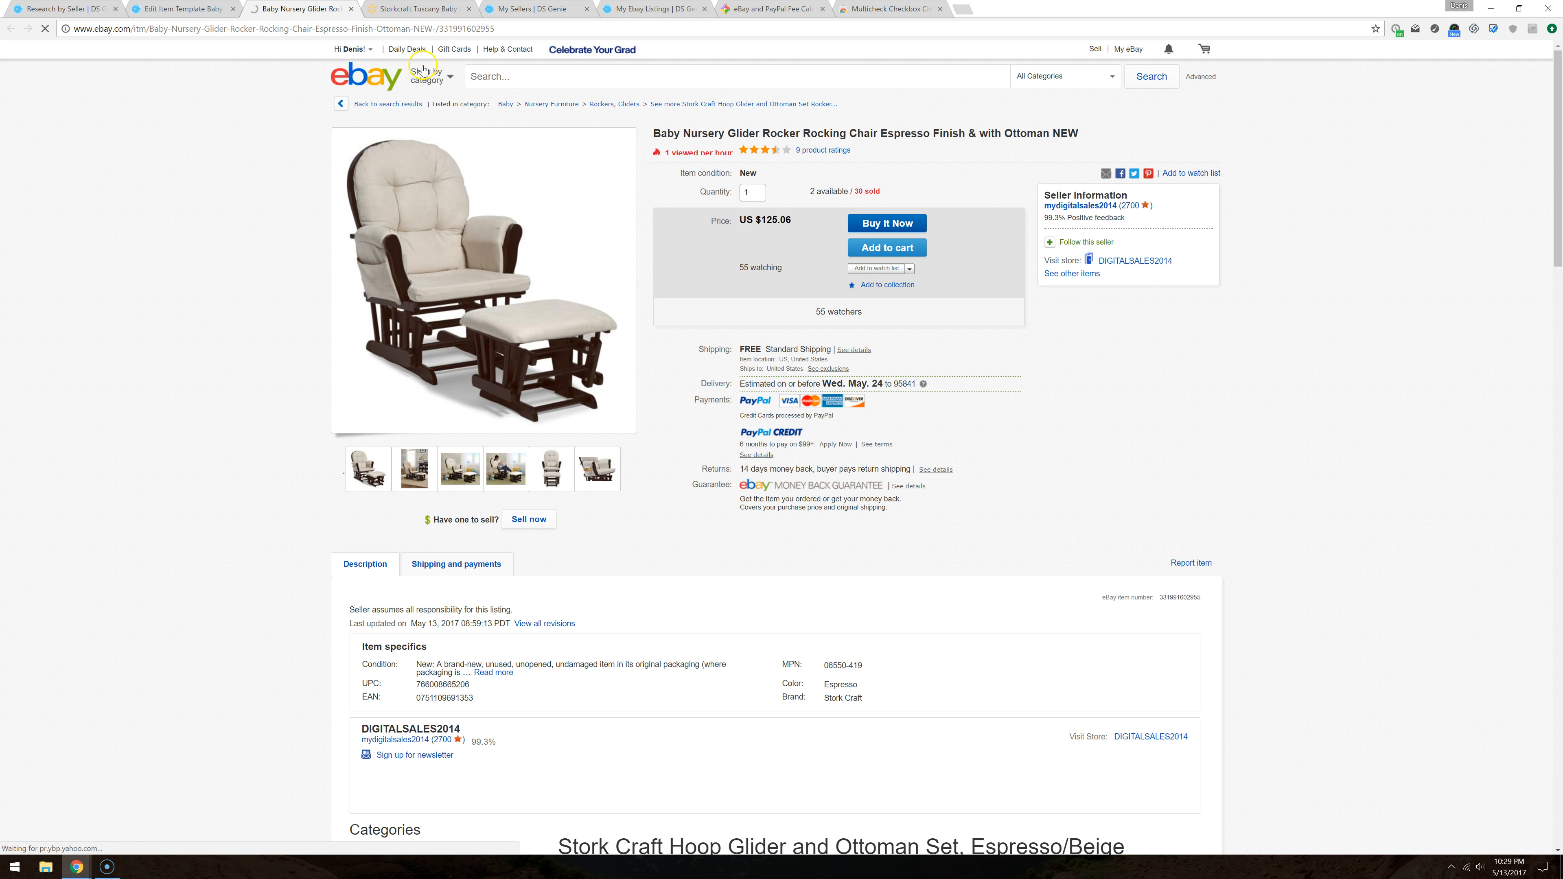
pyautogui.hotkey('ctrl', 'Tab')
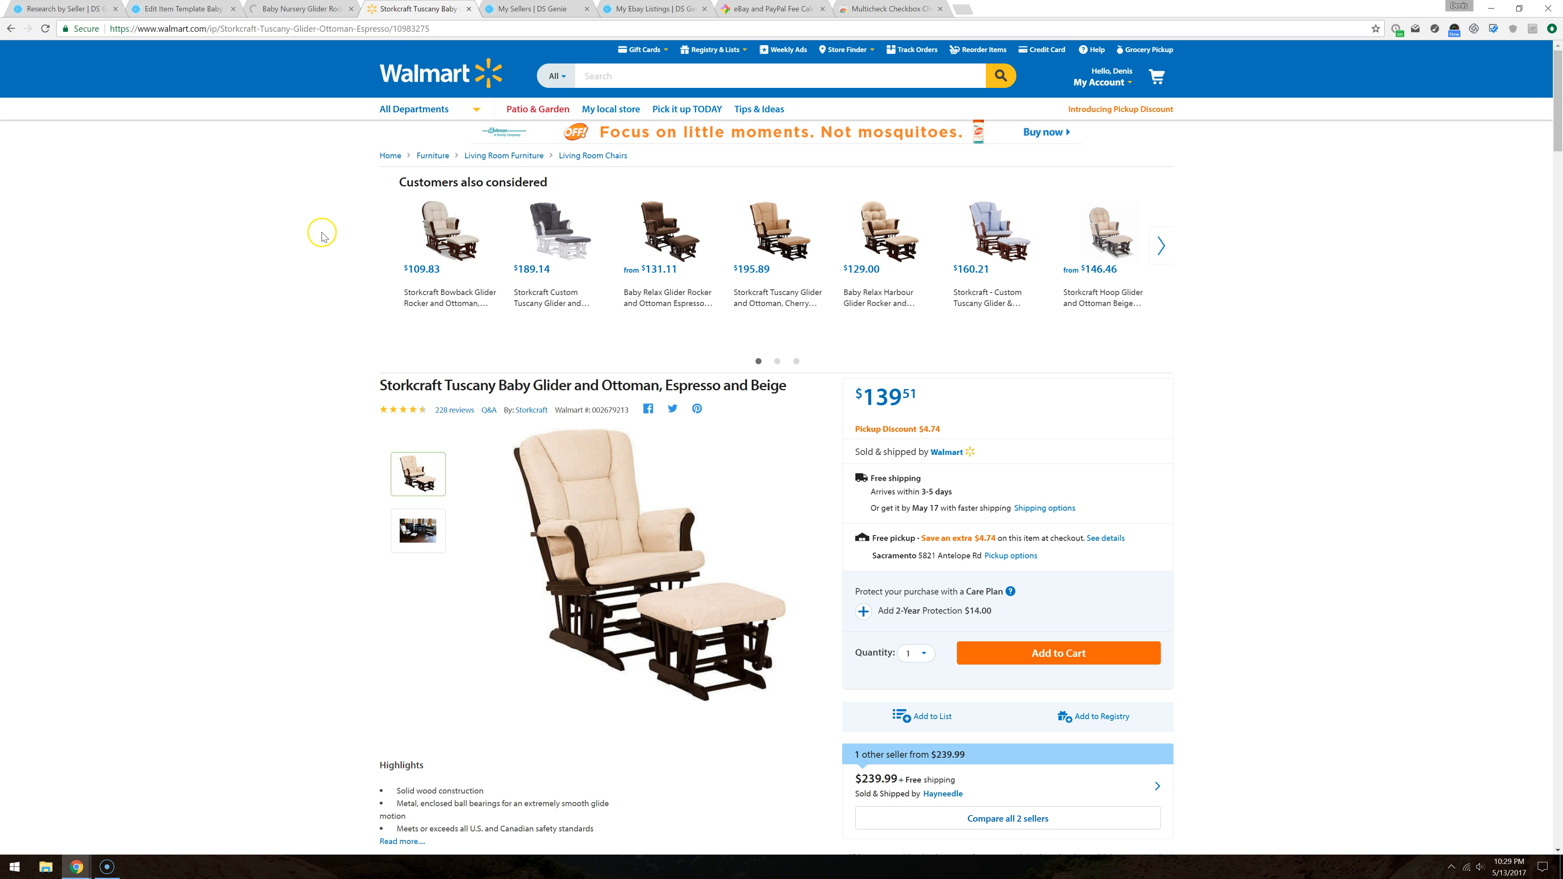
pyautogui.click(348, 7)
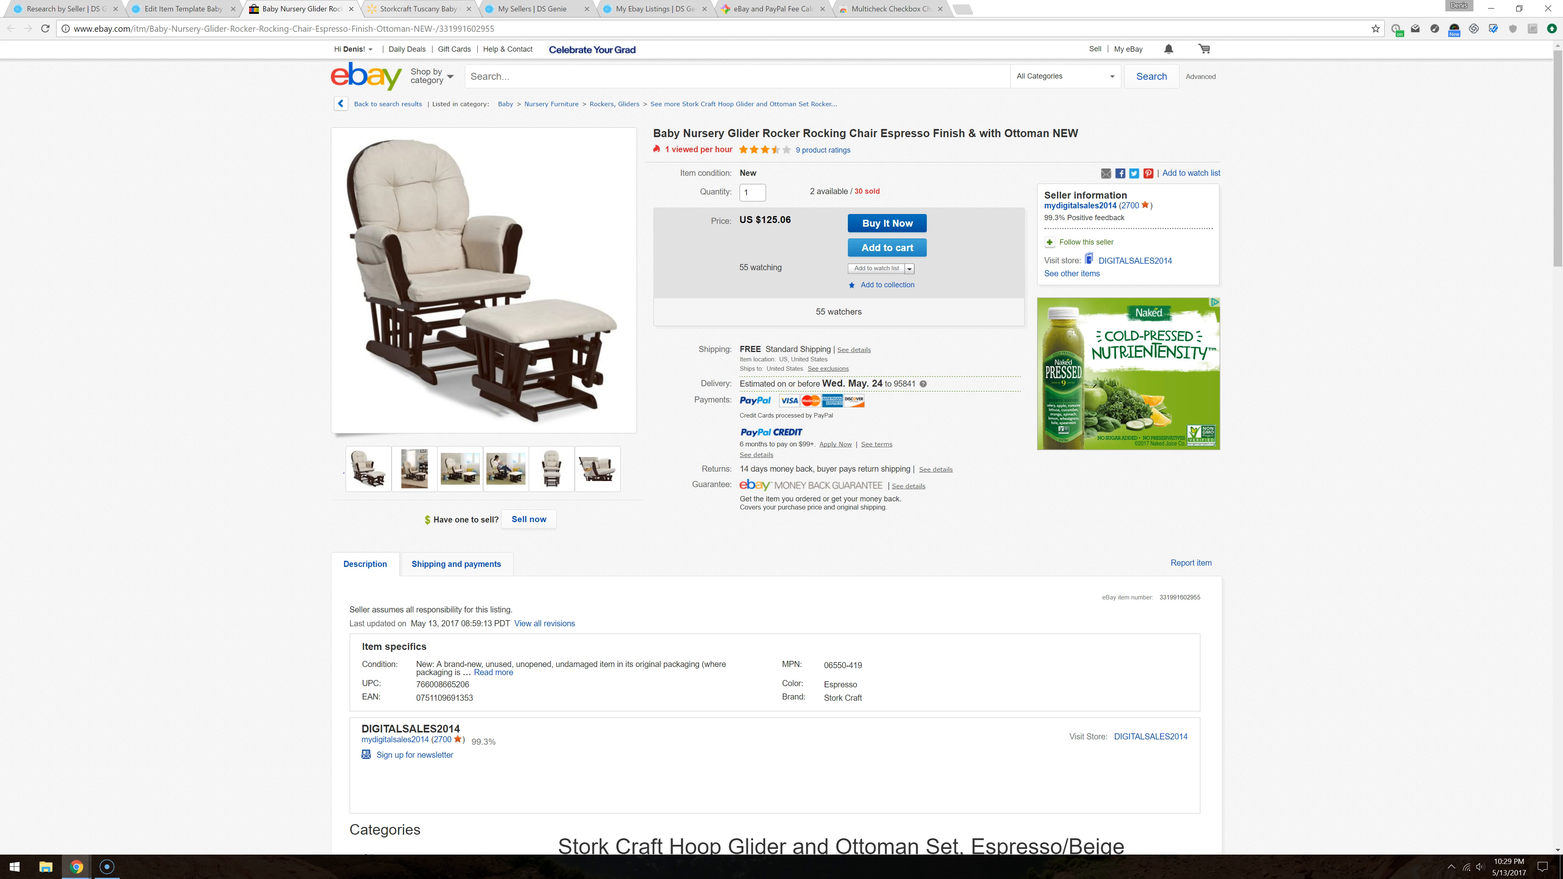
# Step: Open Walmart's Storkcraft Bowback Glider Rocker and Ottoman from the related products and choose the Espresso finish
pyautogui.click(394, 8)
pyautogui.click(446, 257)
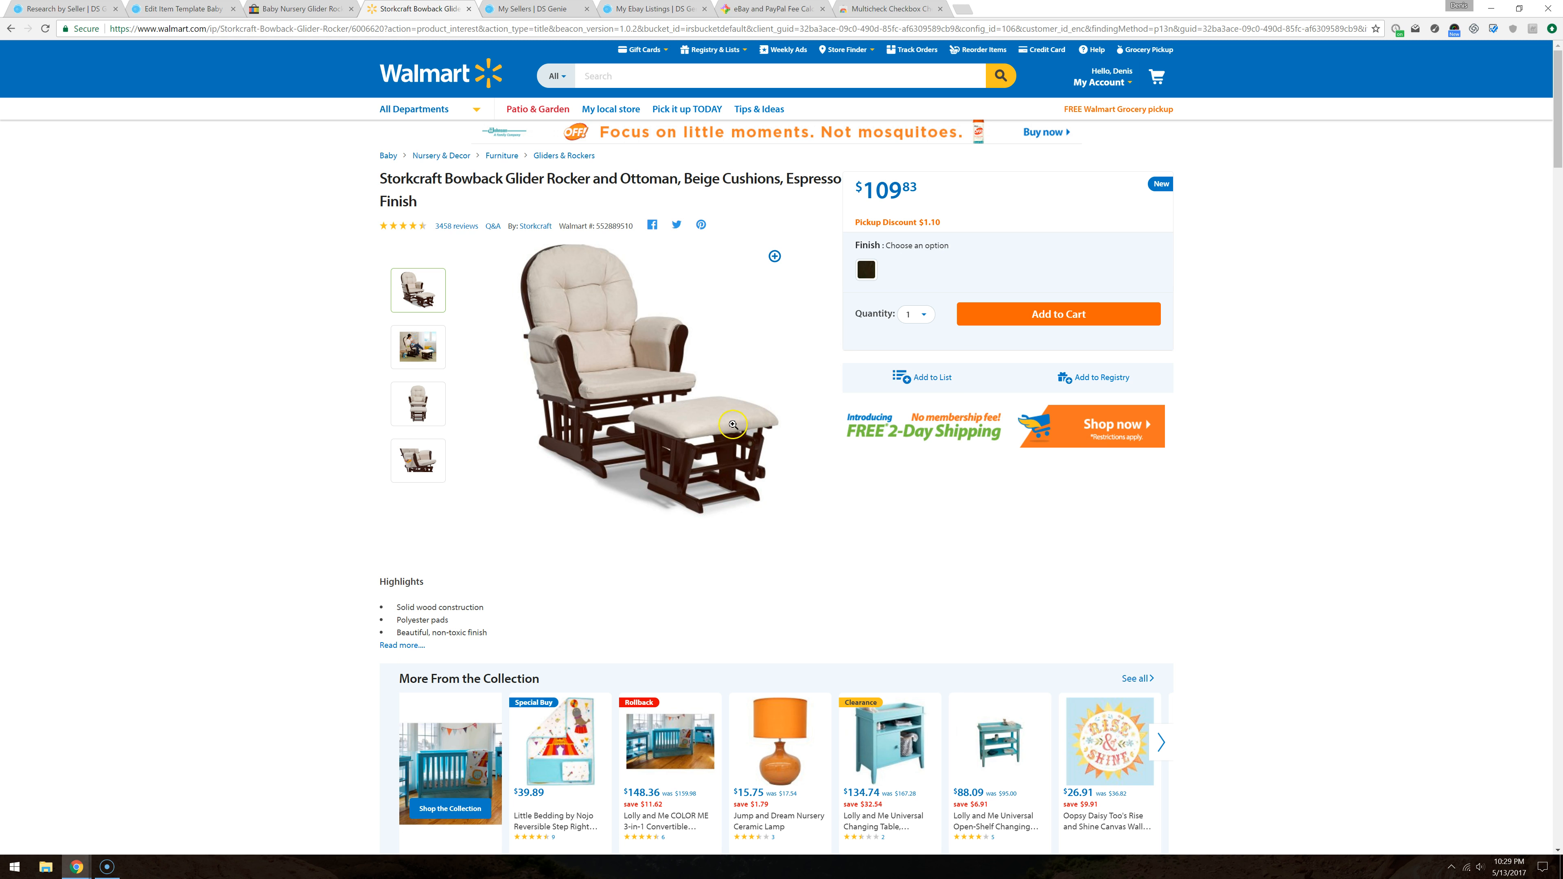
pyautogui.click(865, 271)
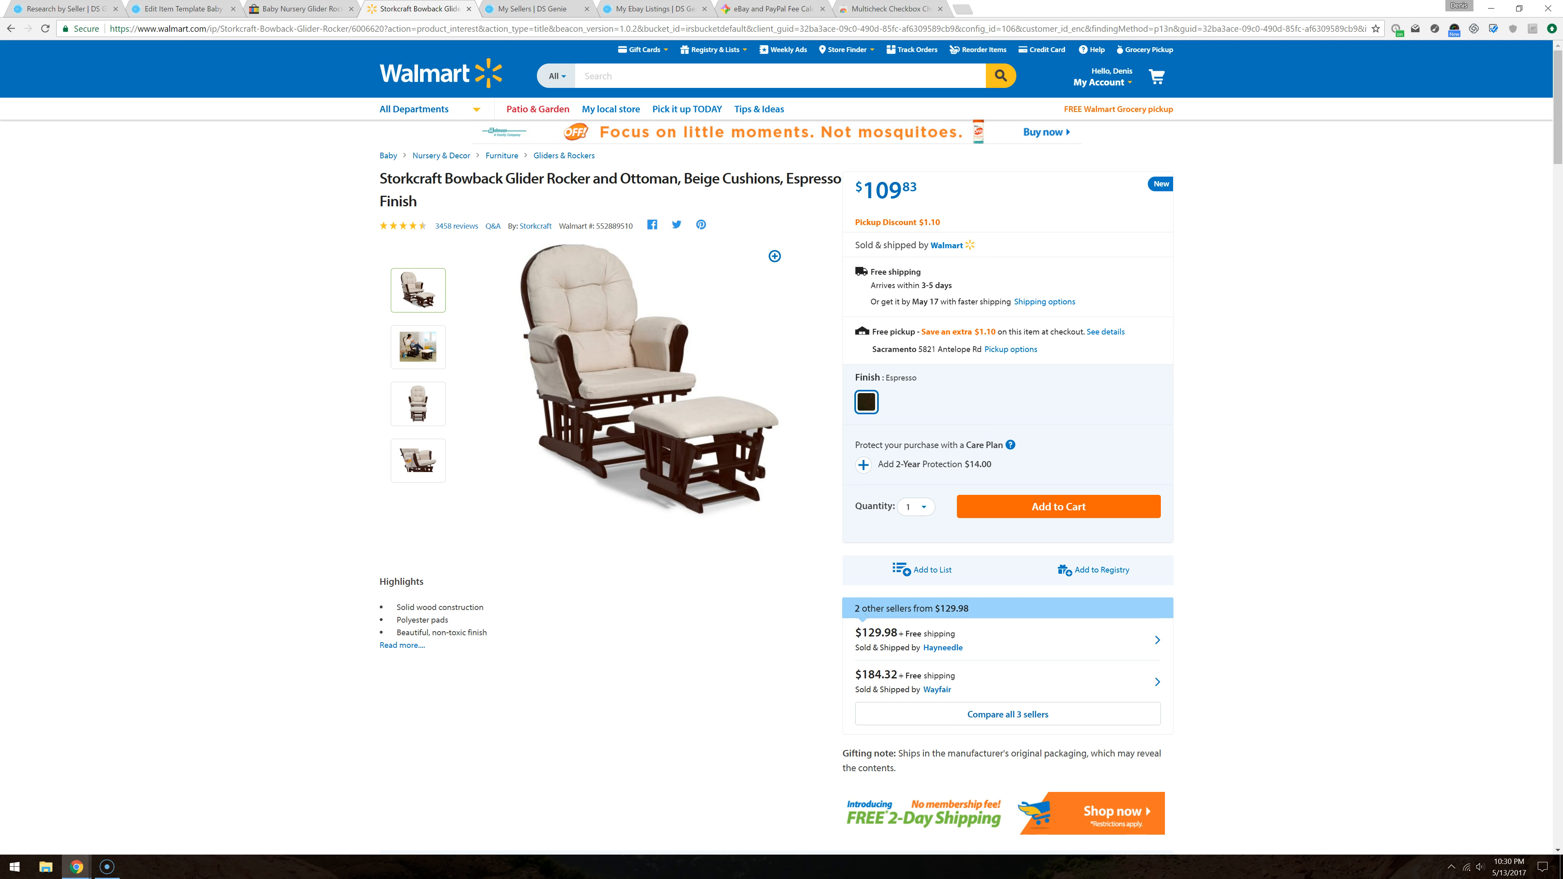
# Step: Calculate the glider's profit in the eBay and PayPal fee calculator with an item cost of 109.83 and a BIN price of 125.06
pyautogui.click(772, 7)
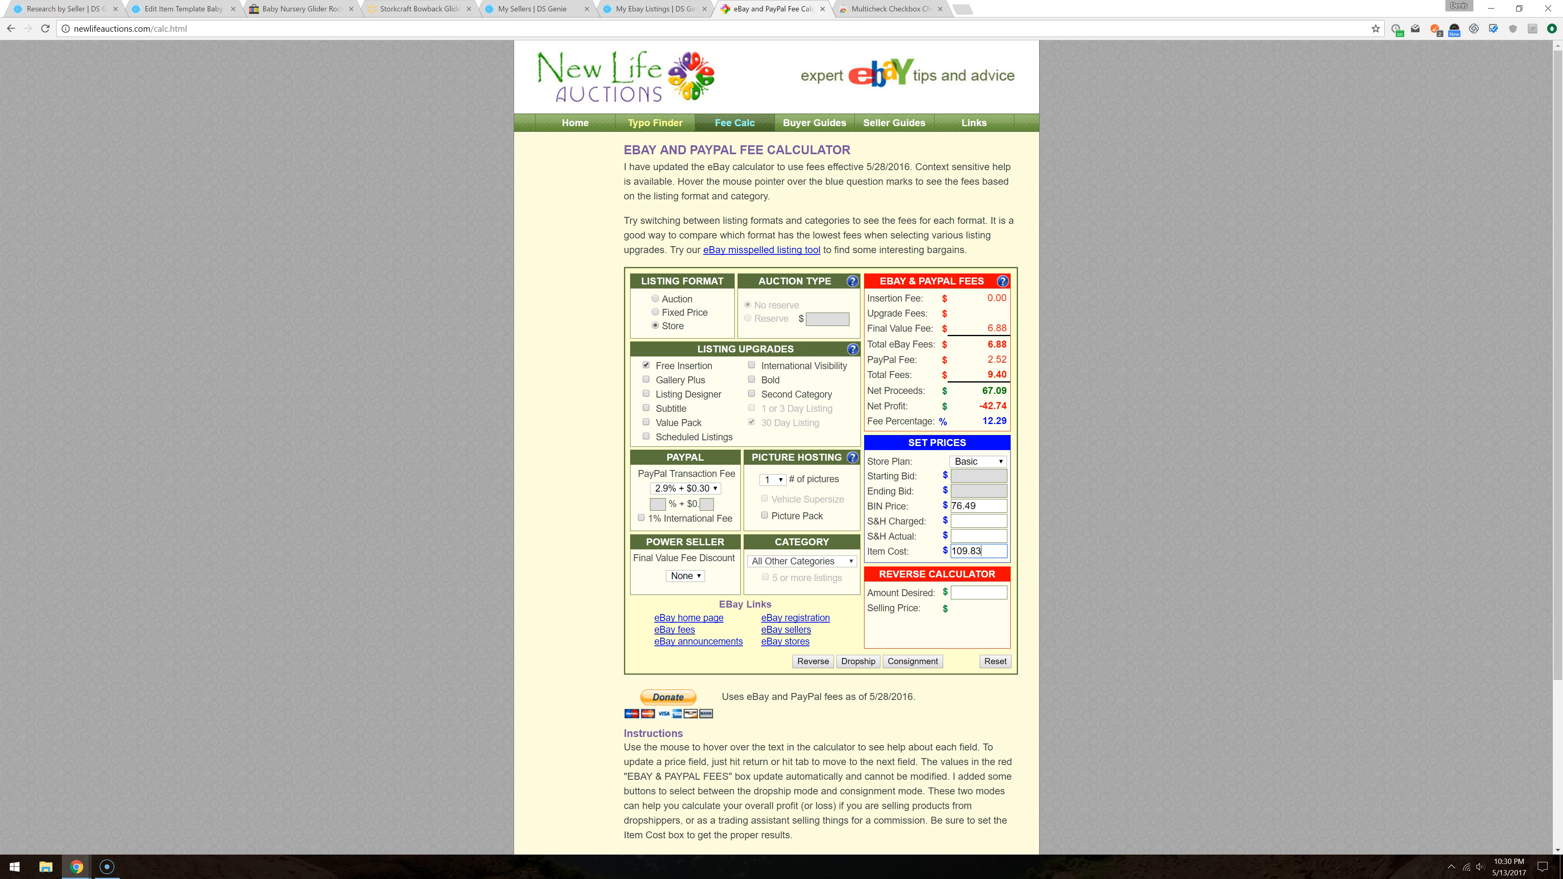
pyautogui.click(418, 8)
pyautogui.click(632, 73)
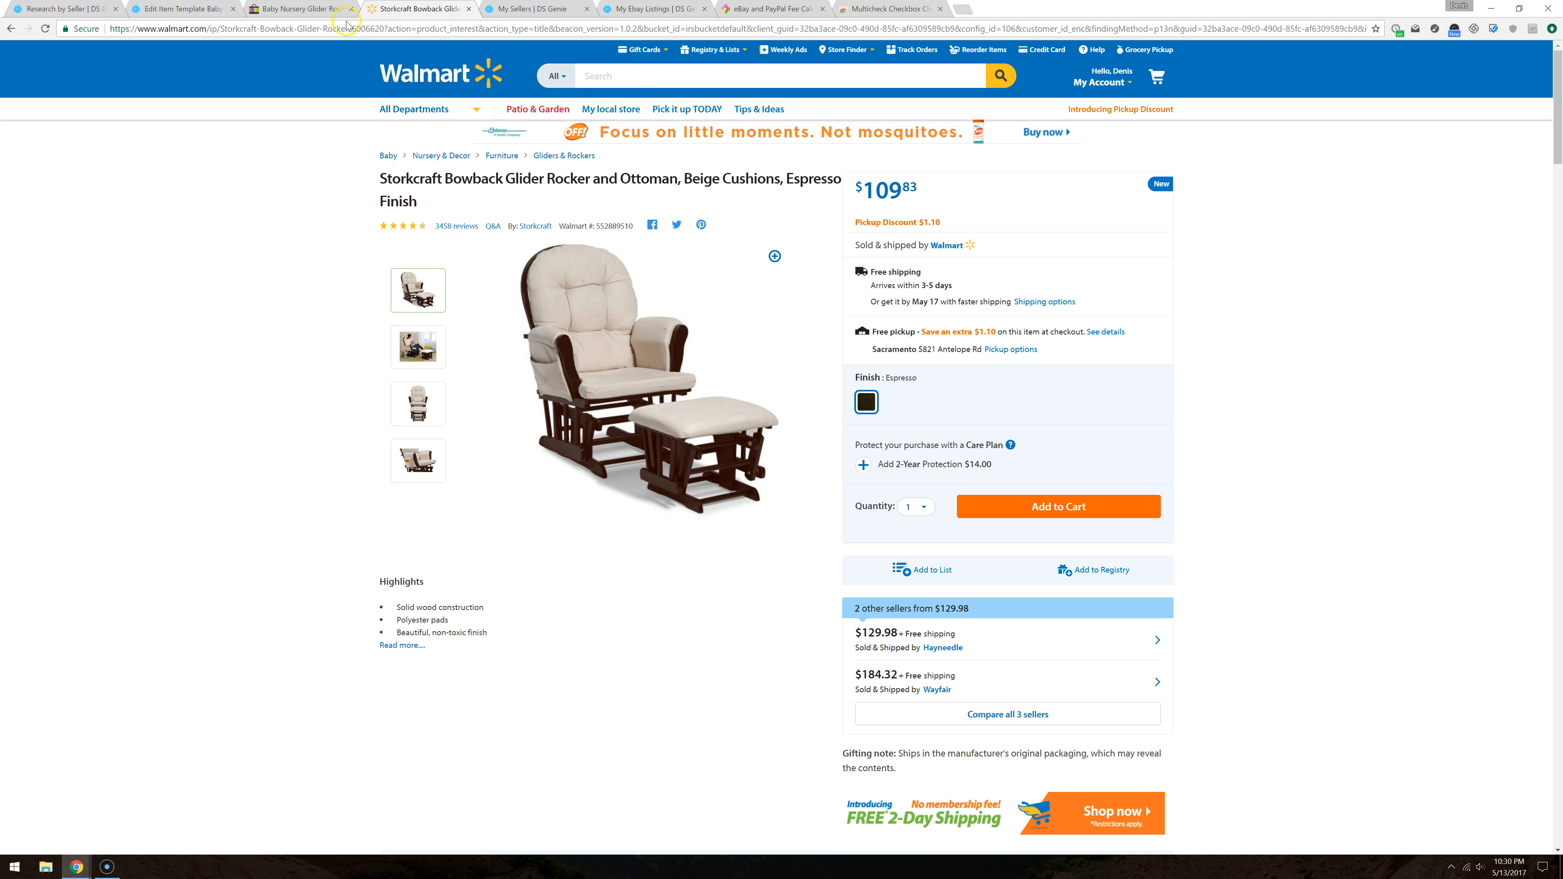
pyautogui.click(326, 10)
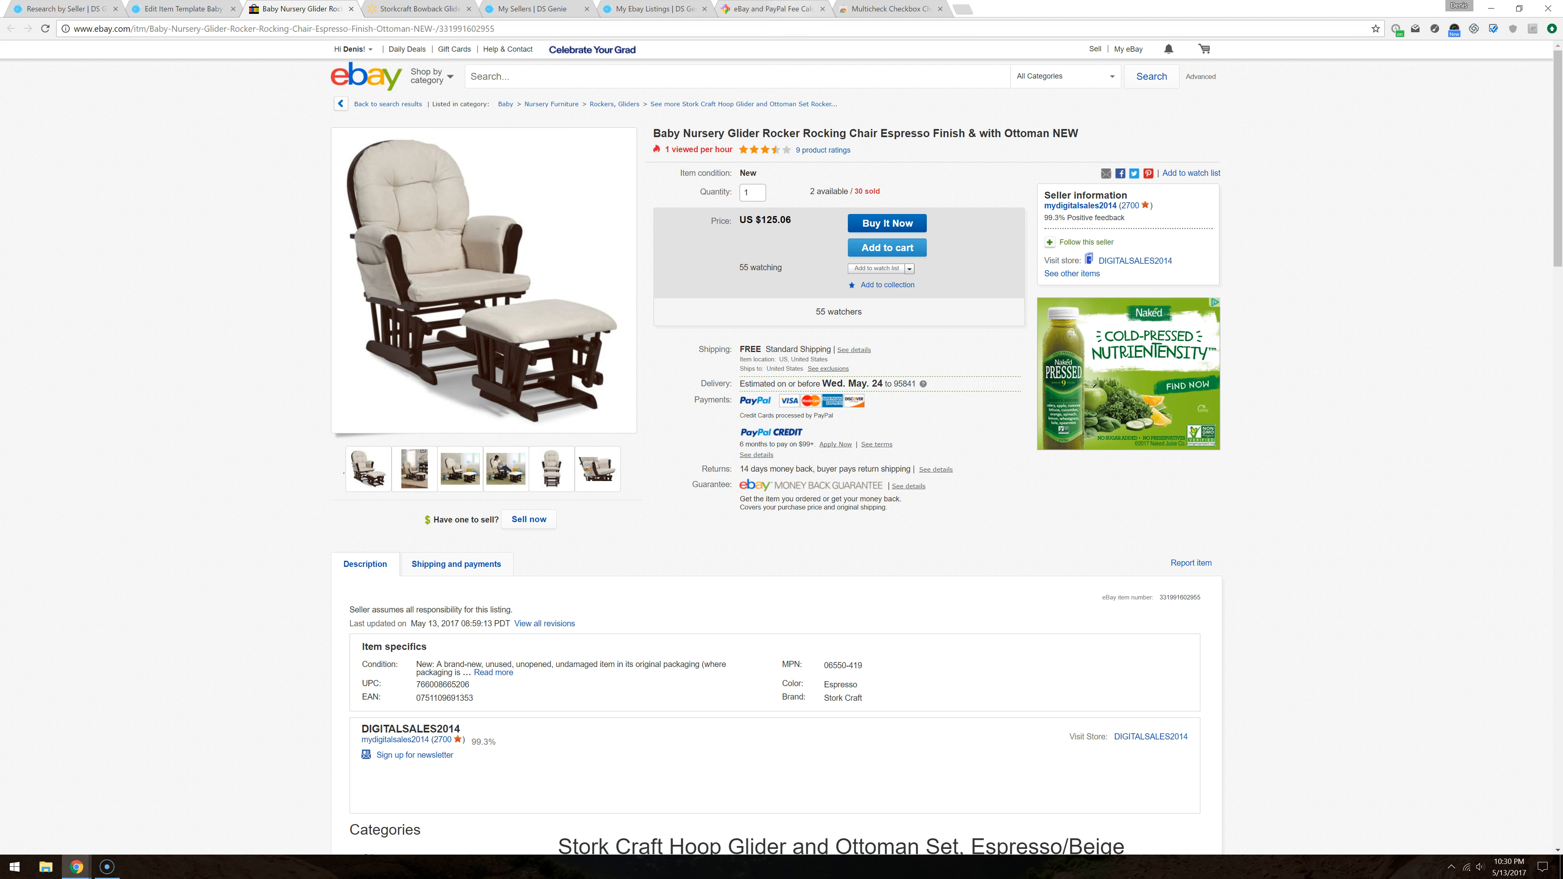
pyautogui.click(772, 7)
pyautogui.click(995, 507)
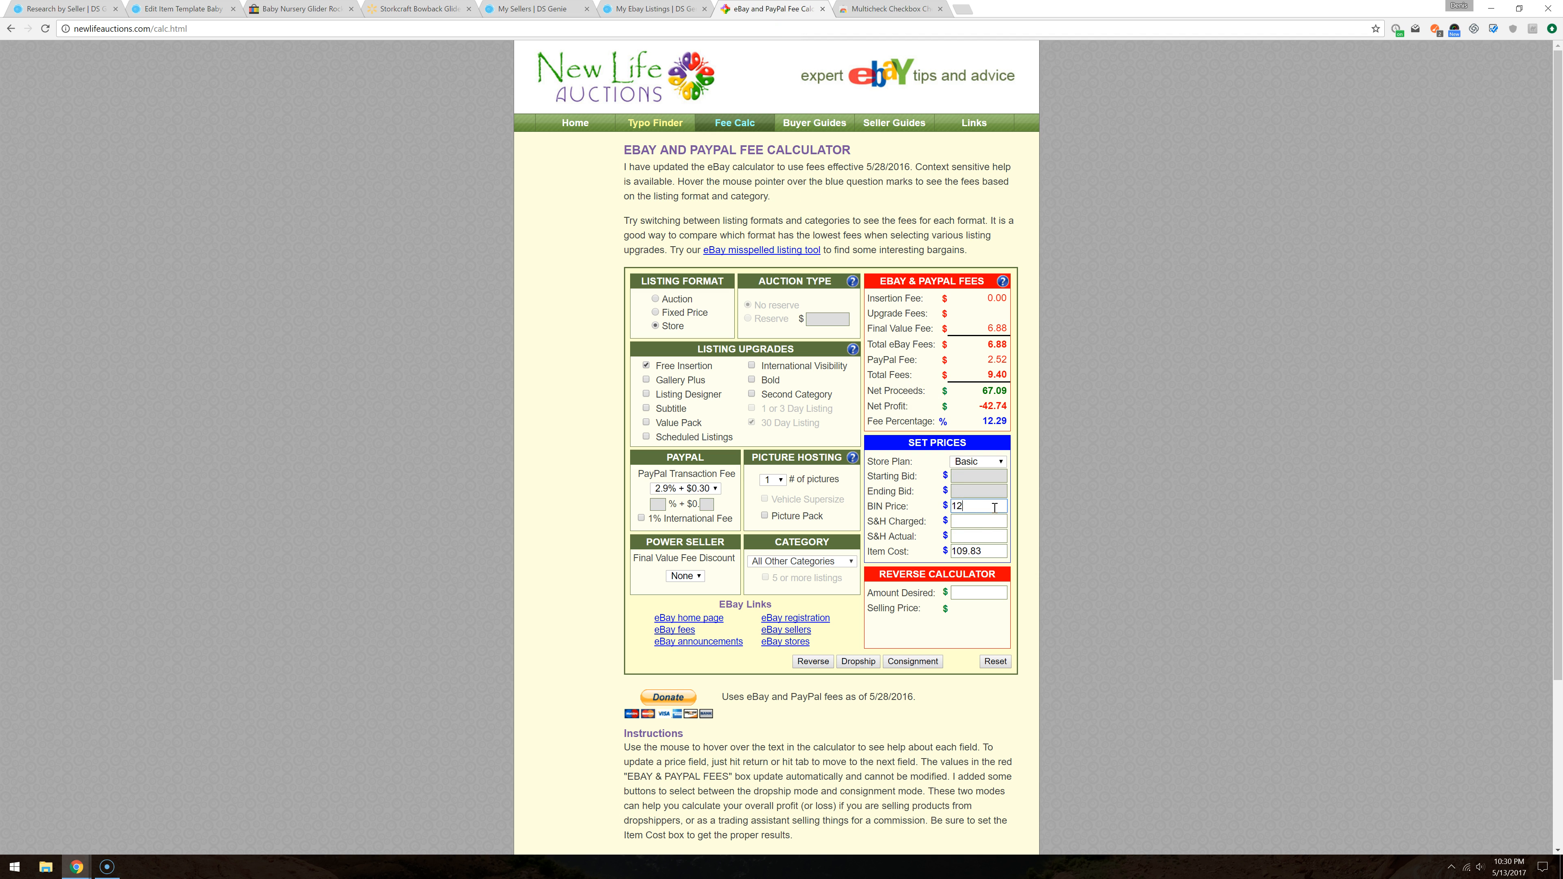
pyautogui.write('125.06')
pyautogui.click(1077, 438)
# Step: Close the glider's eBay listing and item template, keeping the Walmart Bowback page open, and return to the seller's research list
pyautogui.click(319, 13)
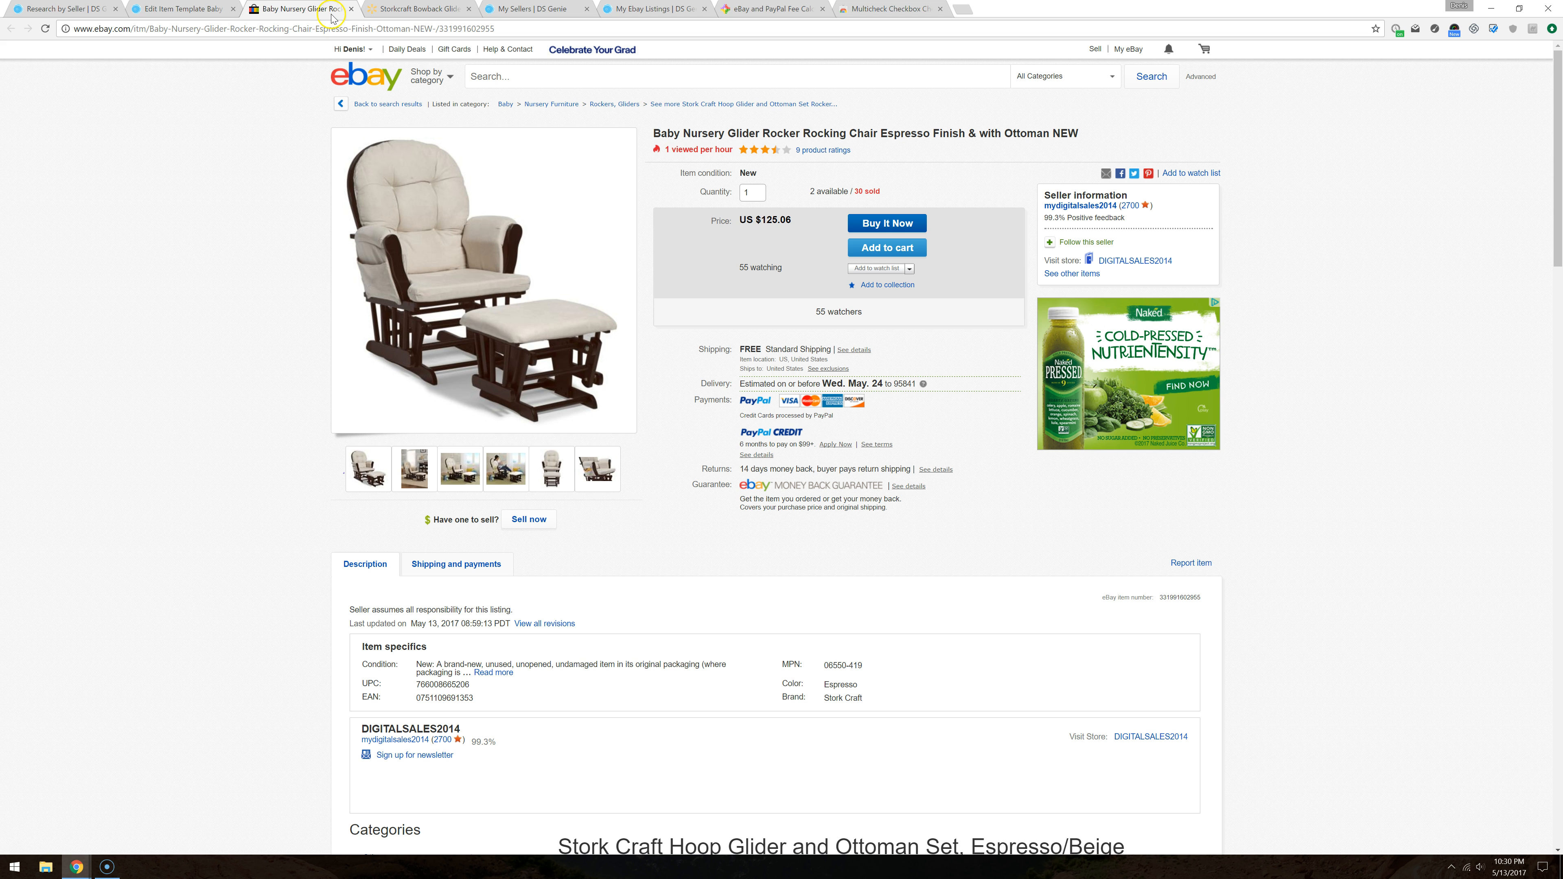
pyautogui.click(244, 10)
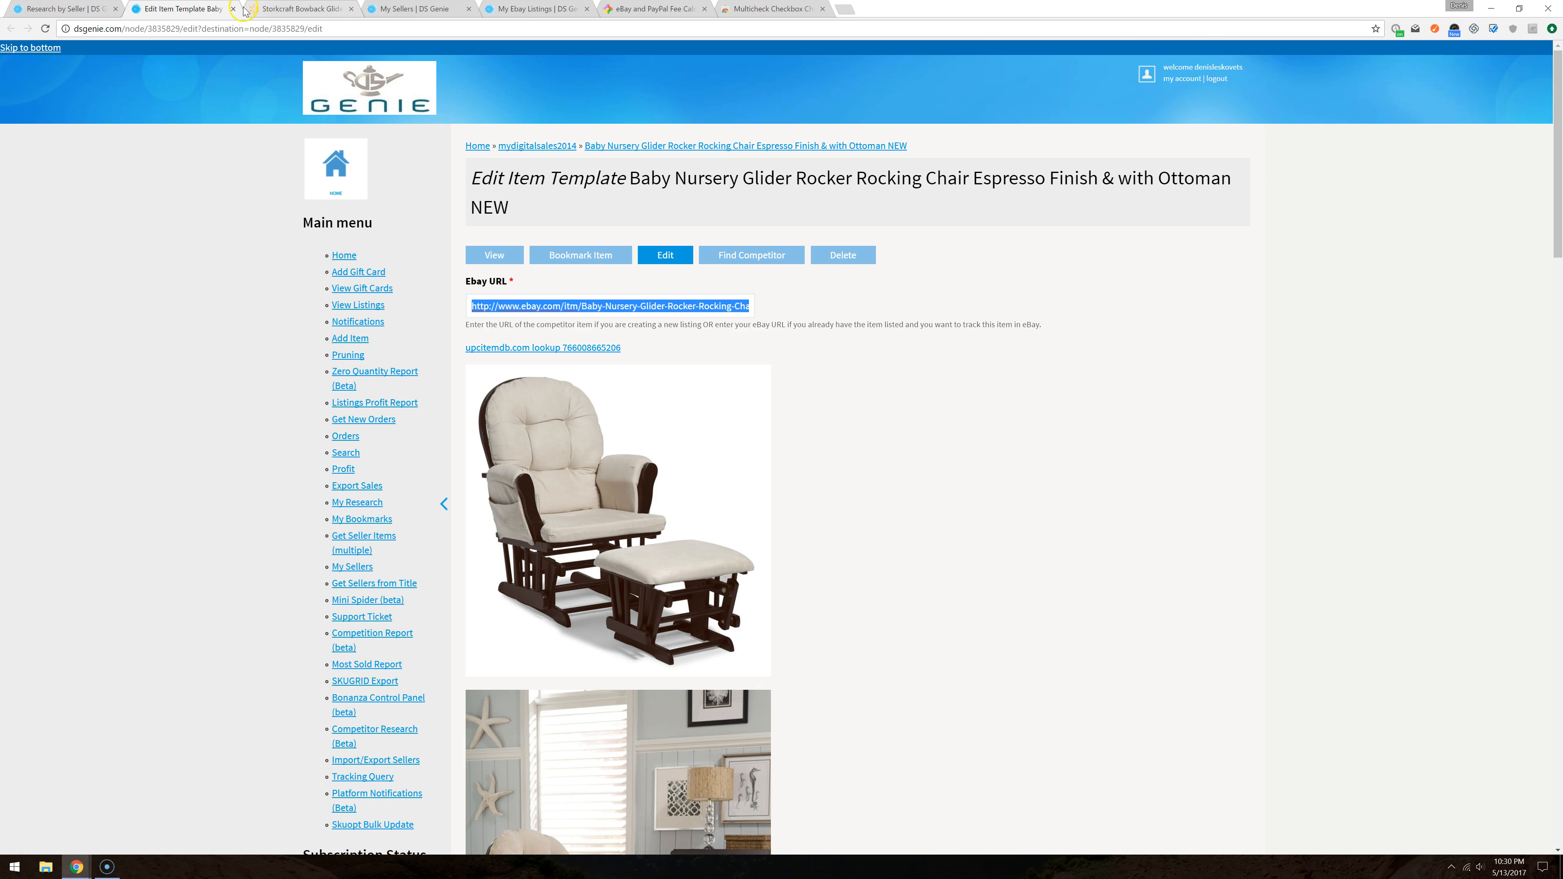
pyautogui.click(234, 9)
pyautogui.click(84, 8)
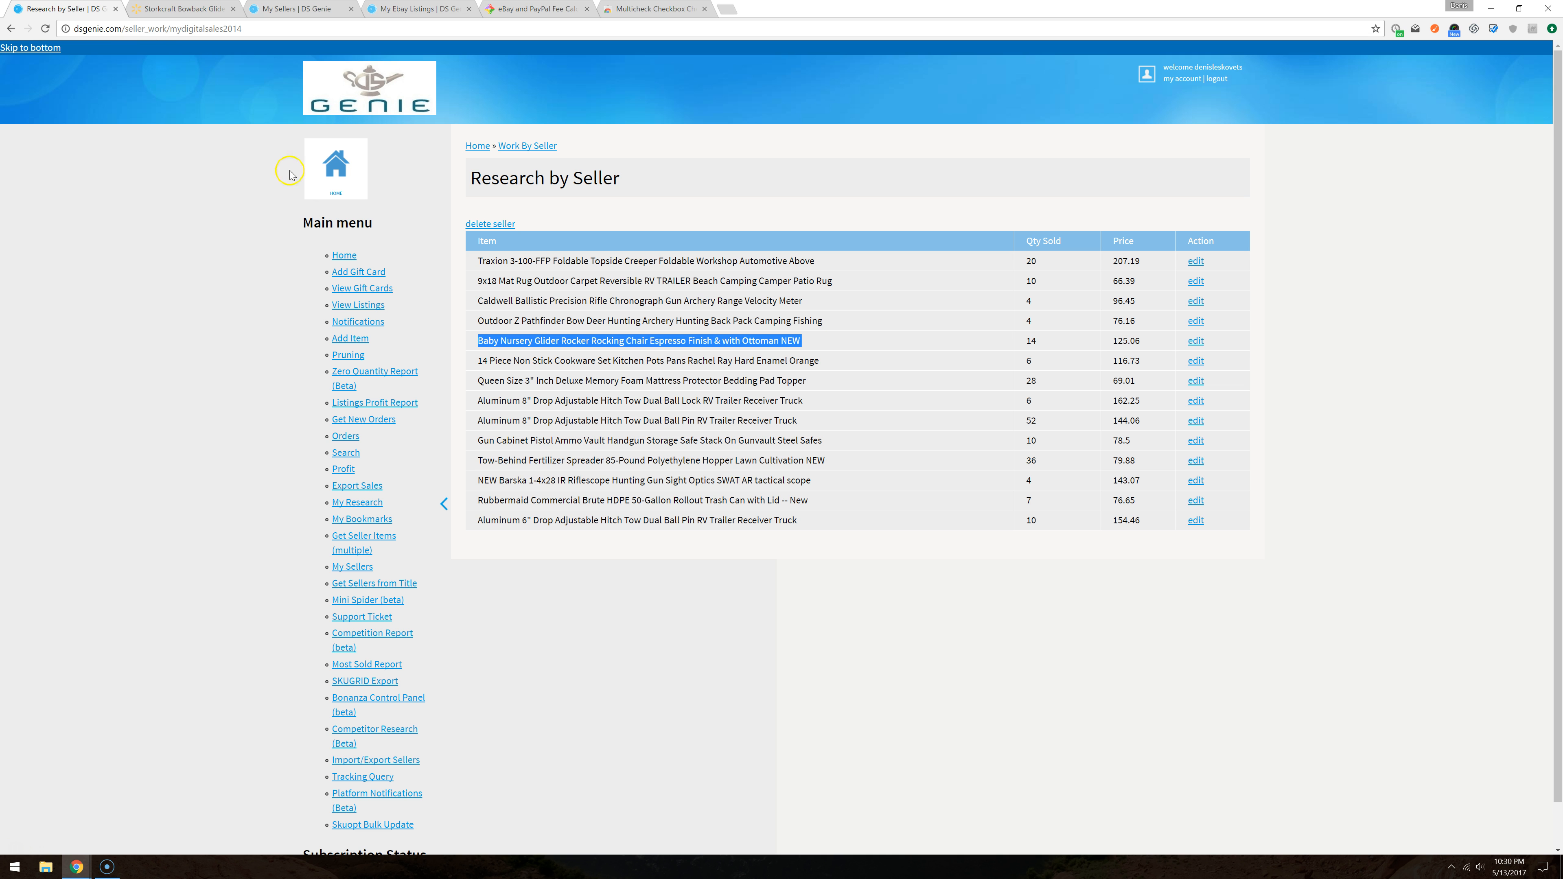
# Step: Open the edit page of the 14 Piece Non Stick Cookware Set in a separate browser tab and switch to it
pyautogui.tripleClick(721, 364)
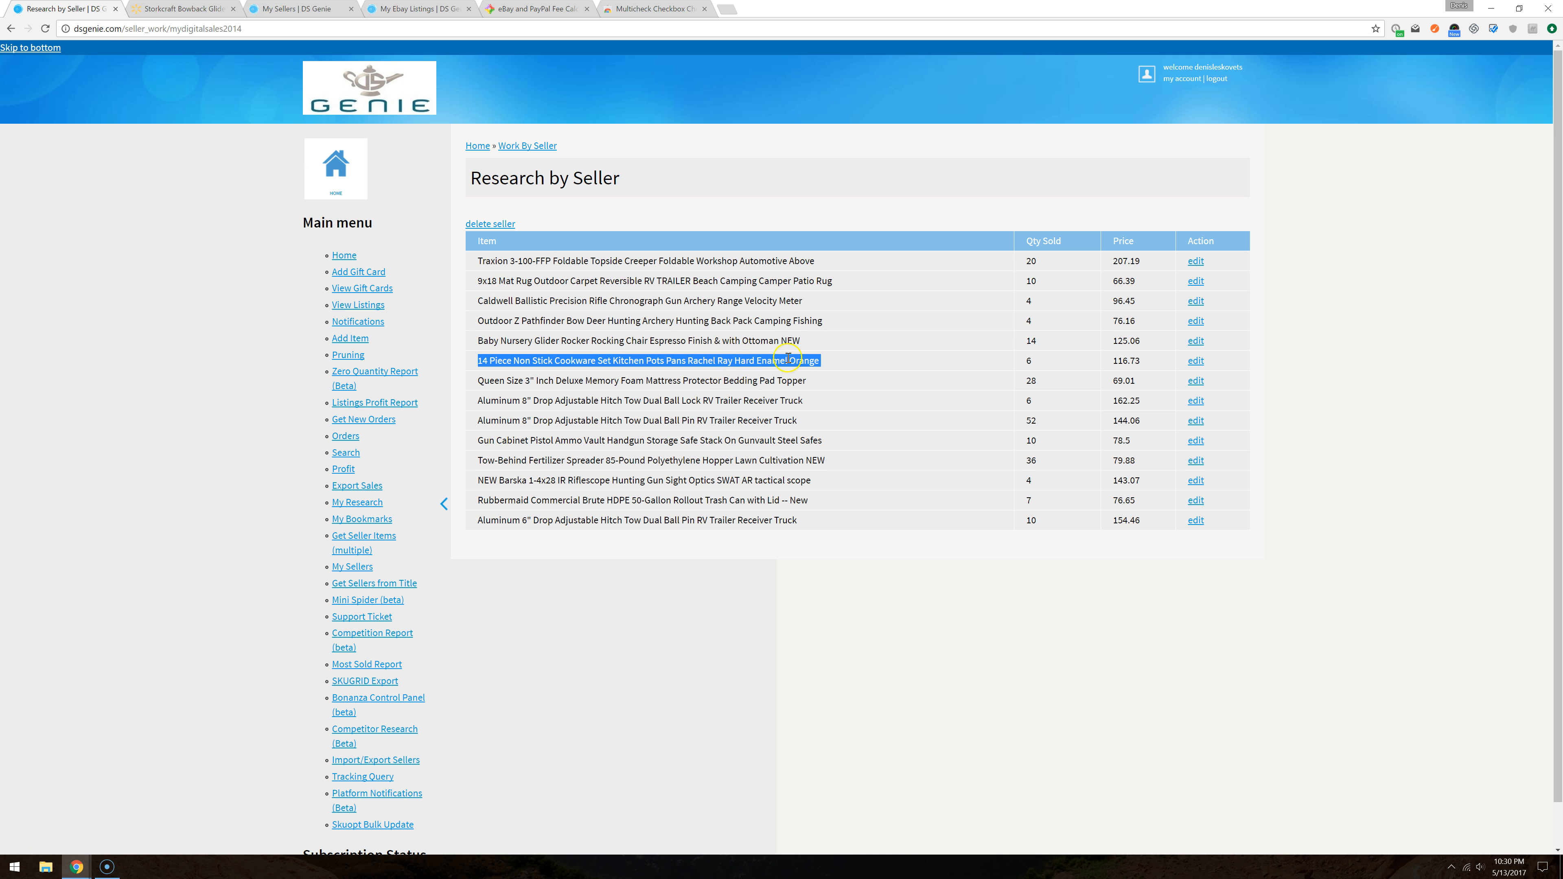
pyautogui.rightClick(1196, 369)
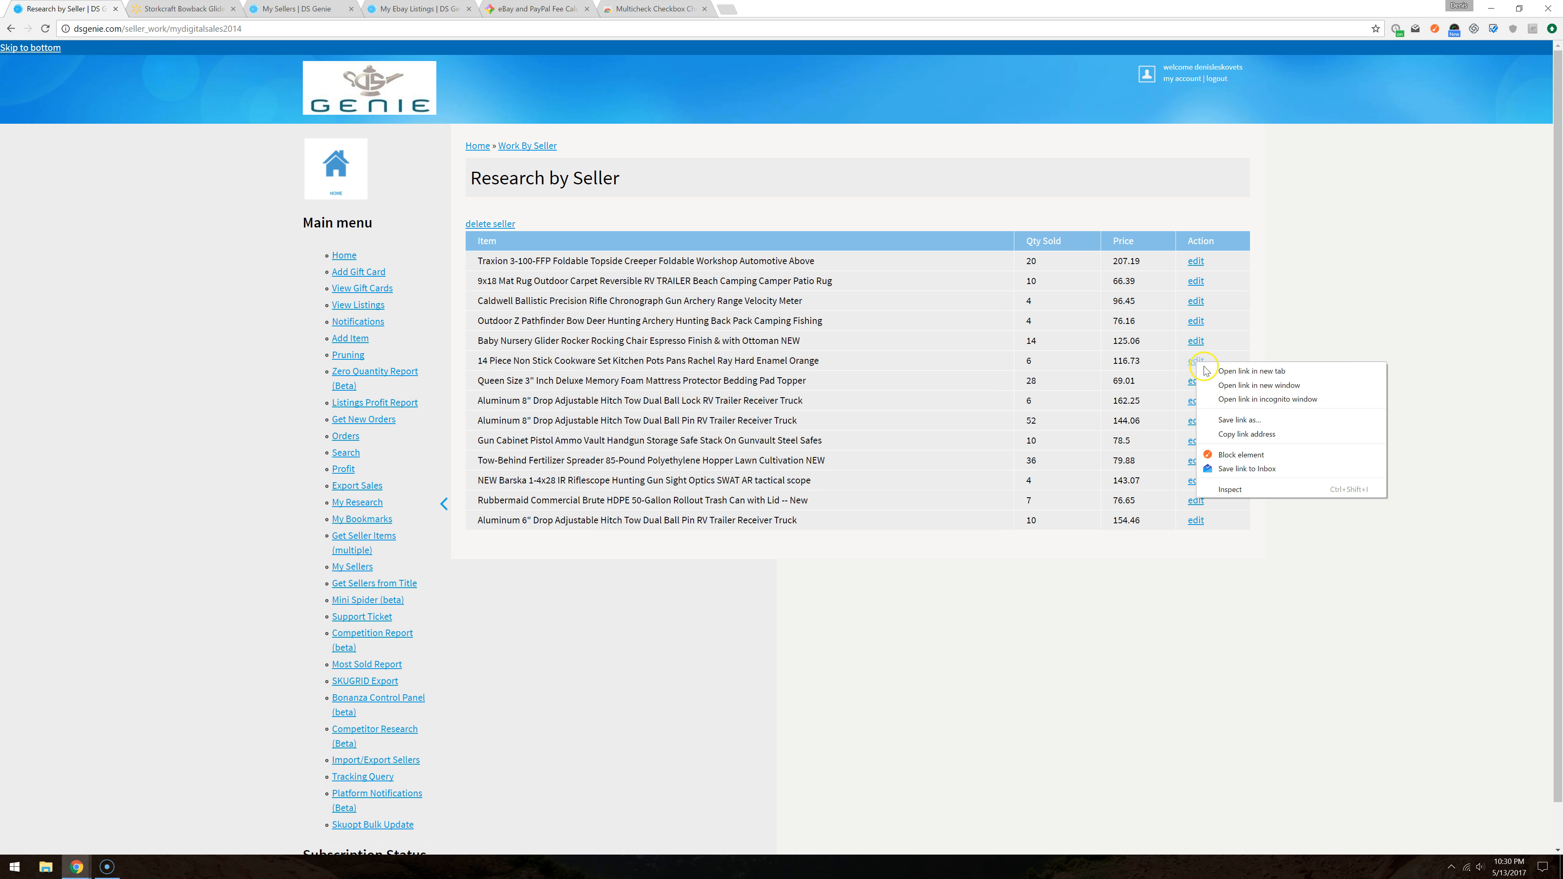
pyautogui.click(1225, 377)
pyautogui.click(159, 11)
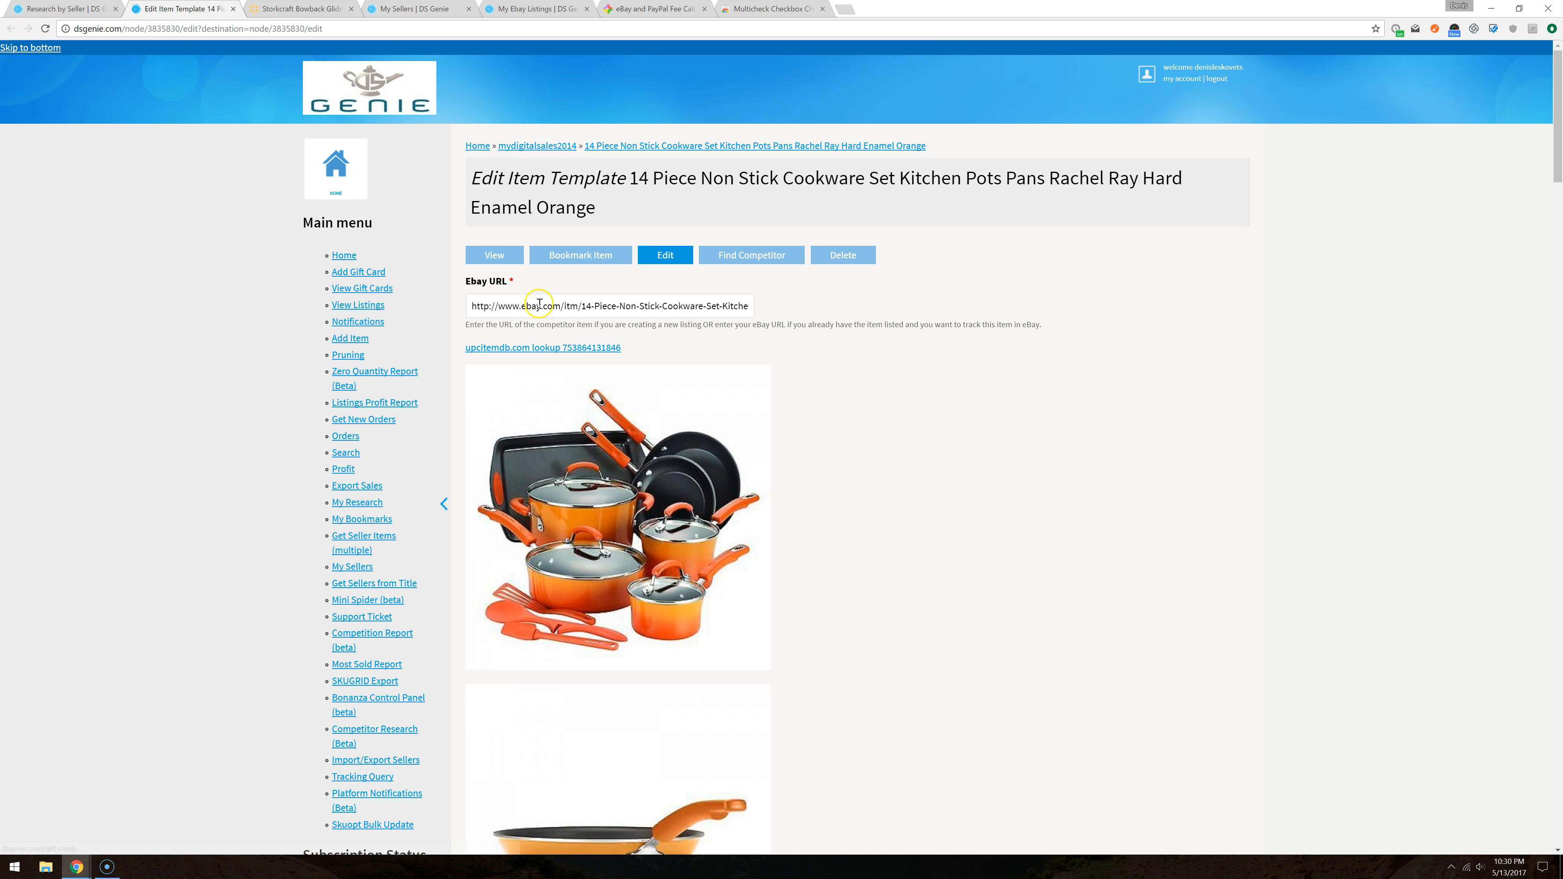
# Step: Run a Google image search on the cookware set's main photo and open Walmart's Rachael Ray Hard Enamel Nonstick 14-Piece Cookware Set page
pyautogui.scroll(-8, 611, 325)
pyautogui.scroll(5, 626, 316)
pyautogui.click(624, 313)
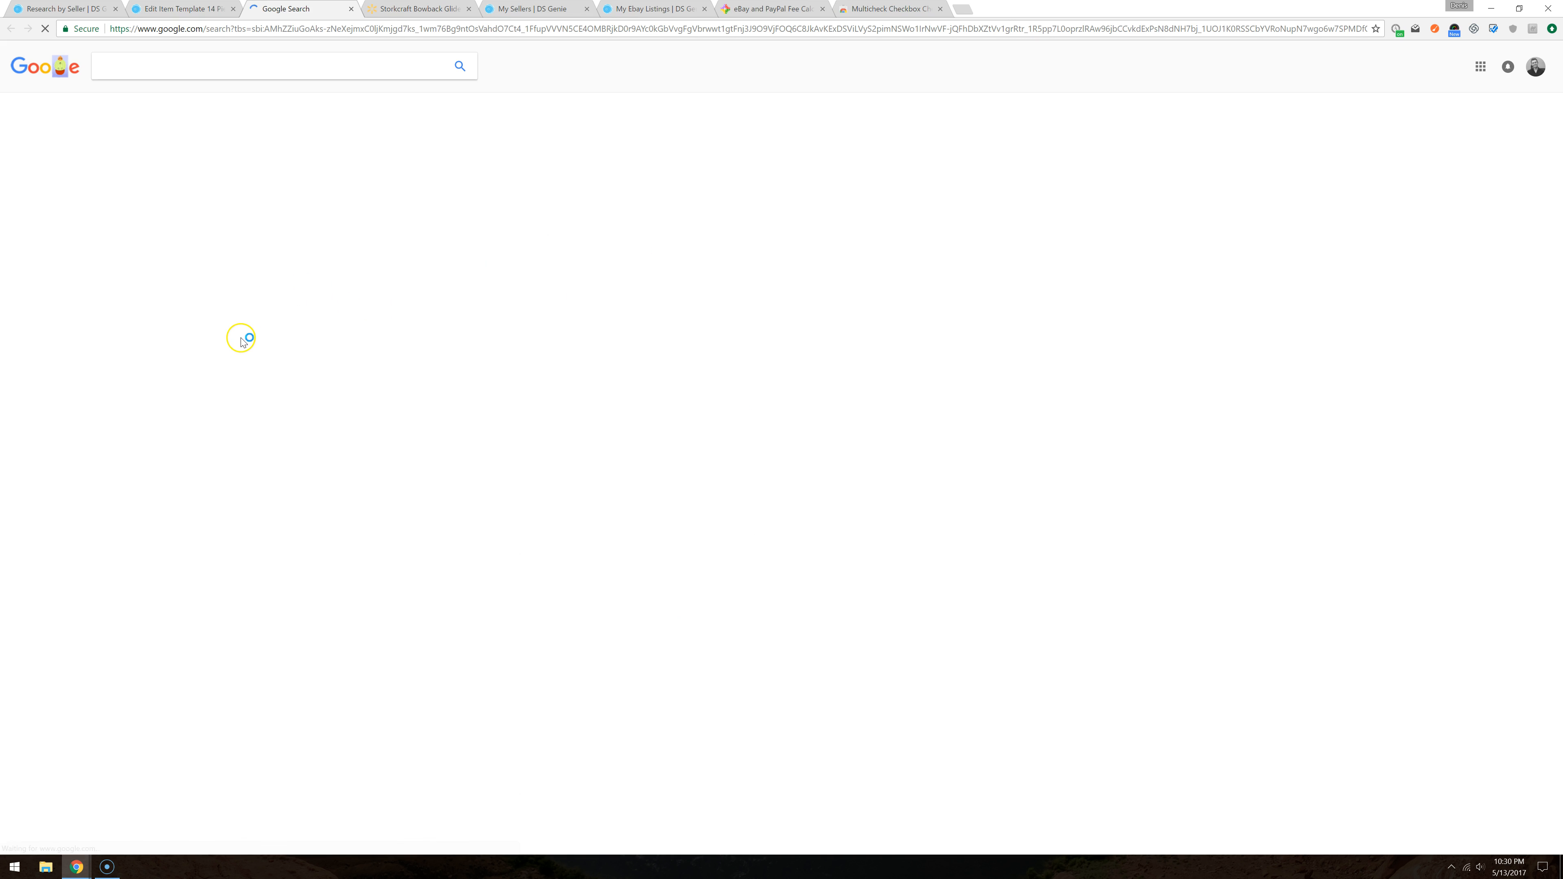
pyautogui.scroll(-1, 241, 318)
pyautogui.scroll(-3, 241, 319)
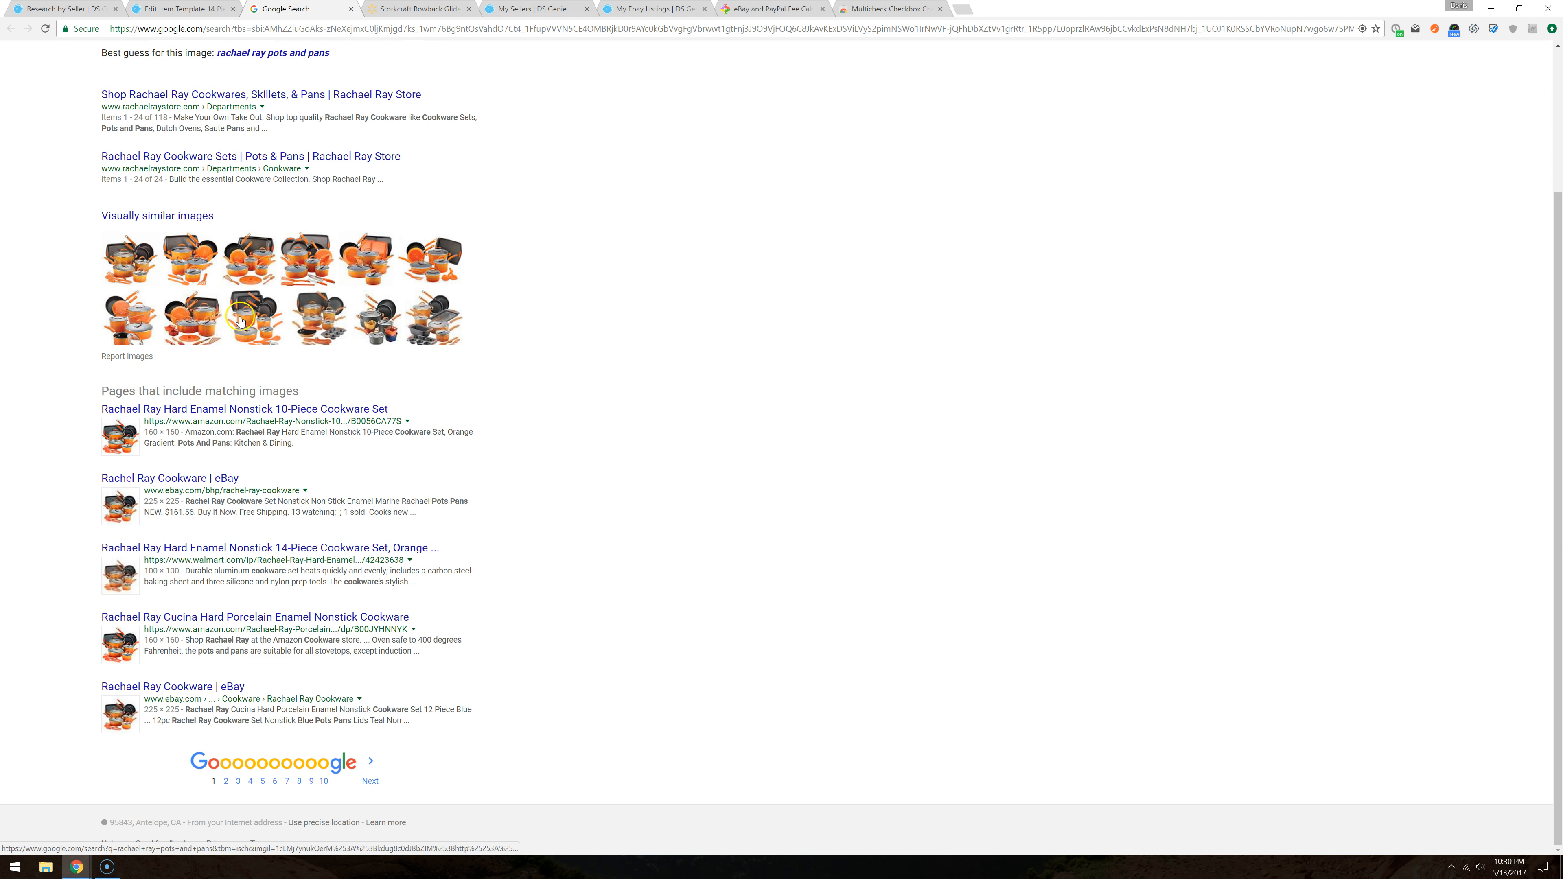
pyautogui.click(292, 555)
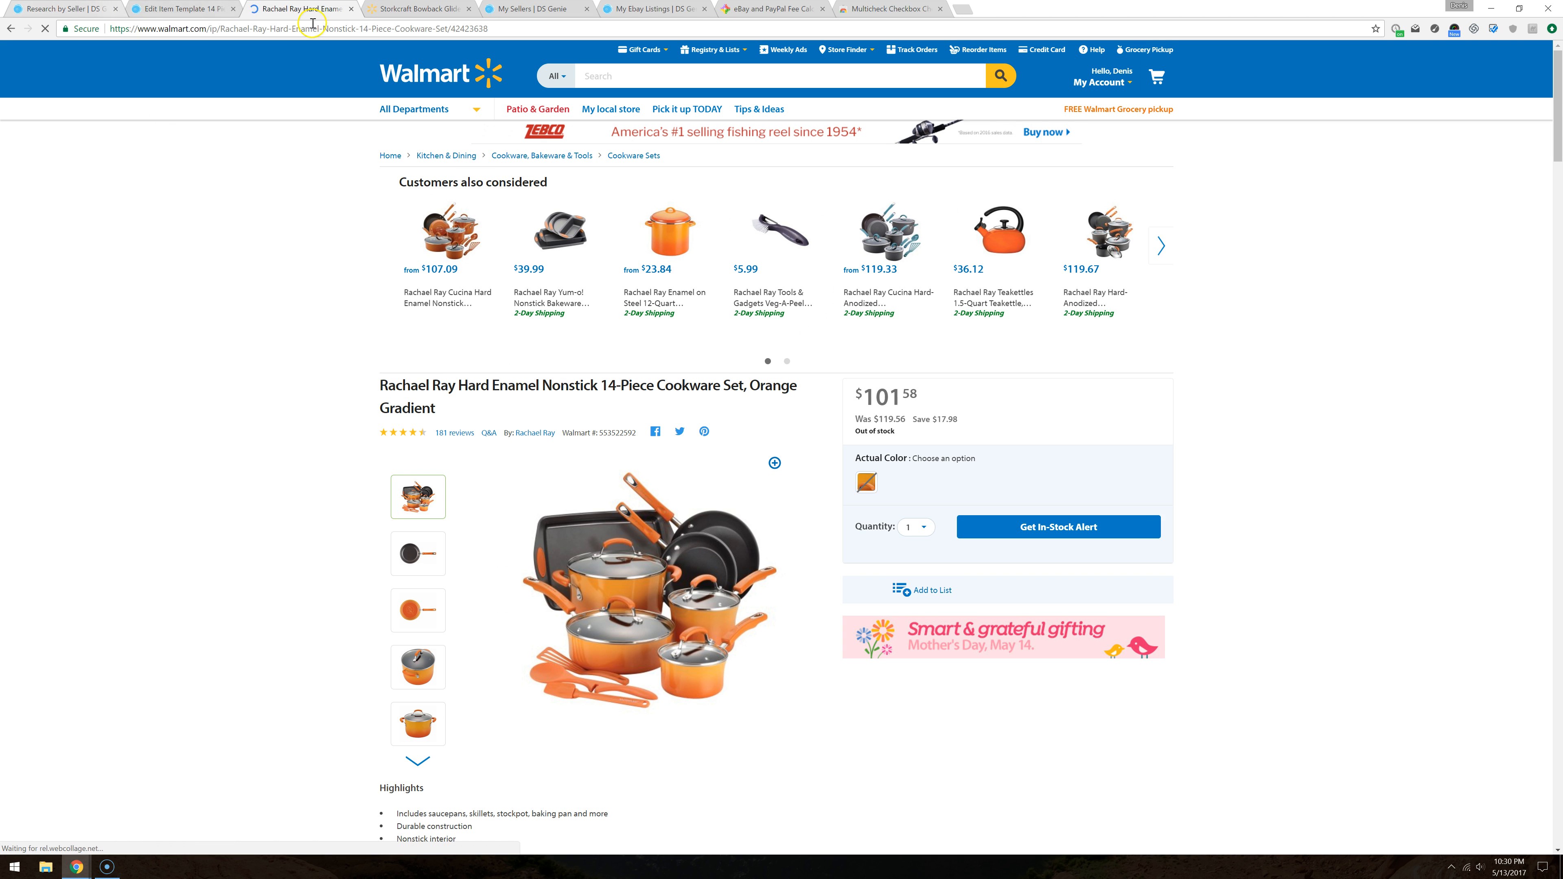
# Step: Close the Walmart cookware page and the cookware item template, and return to the seller's research list
pyautogui.click(351, 9)
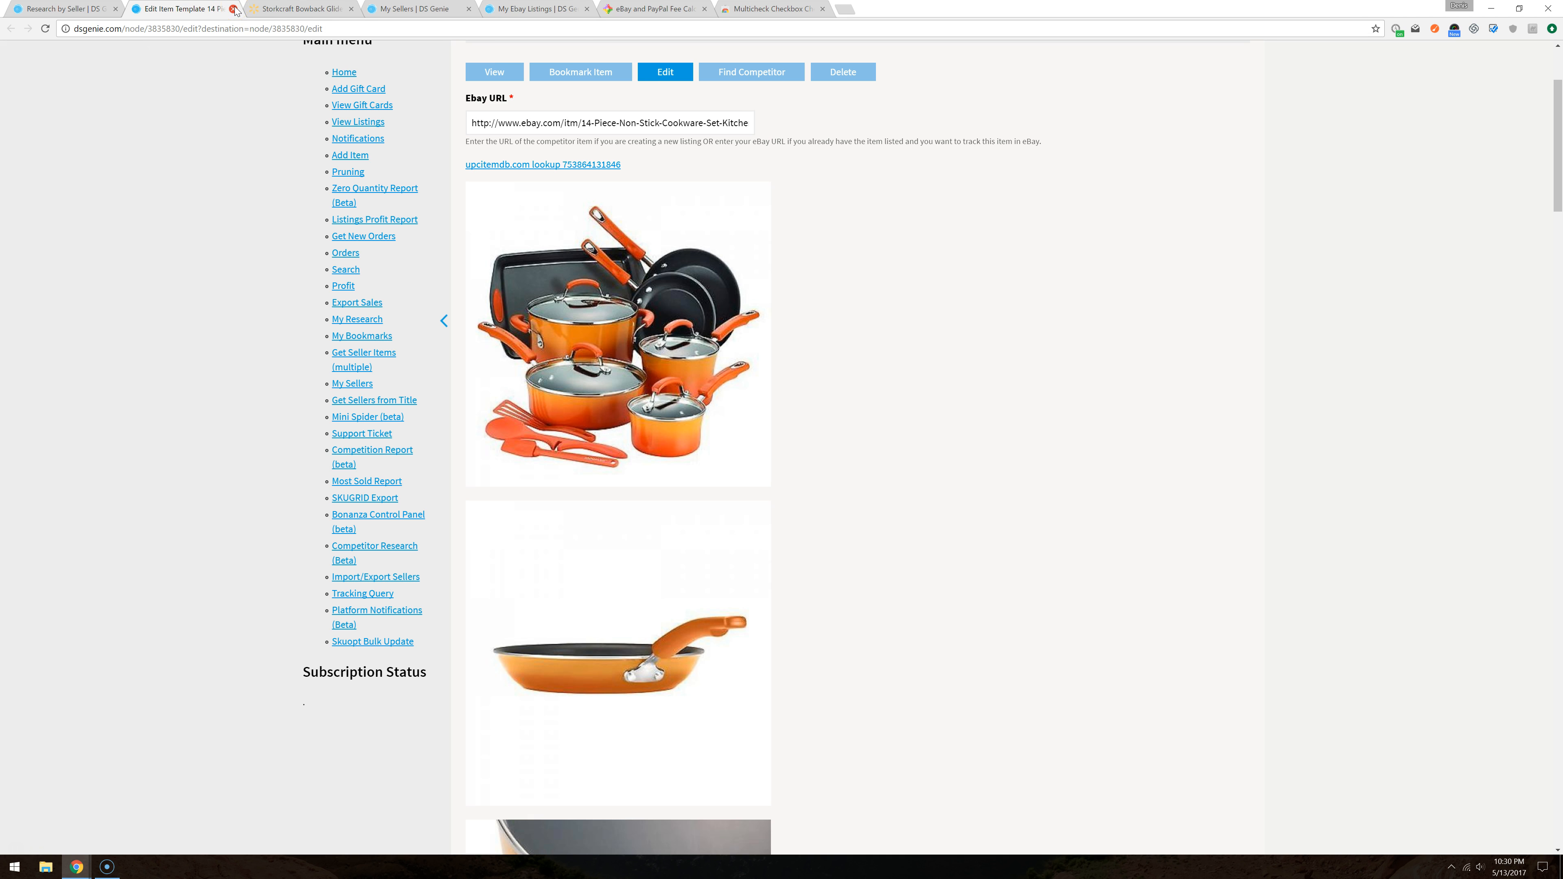
pyautogui.click(233, 8)
pyautogui.click(61, 8)
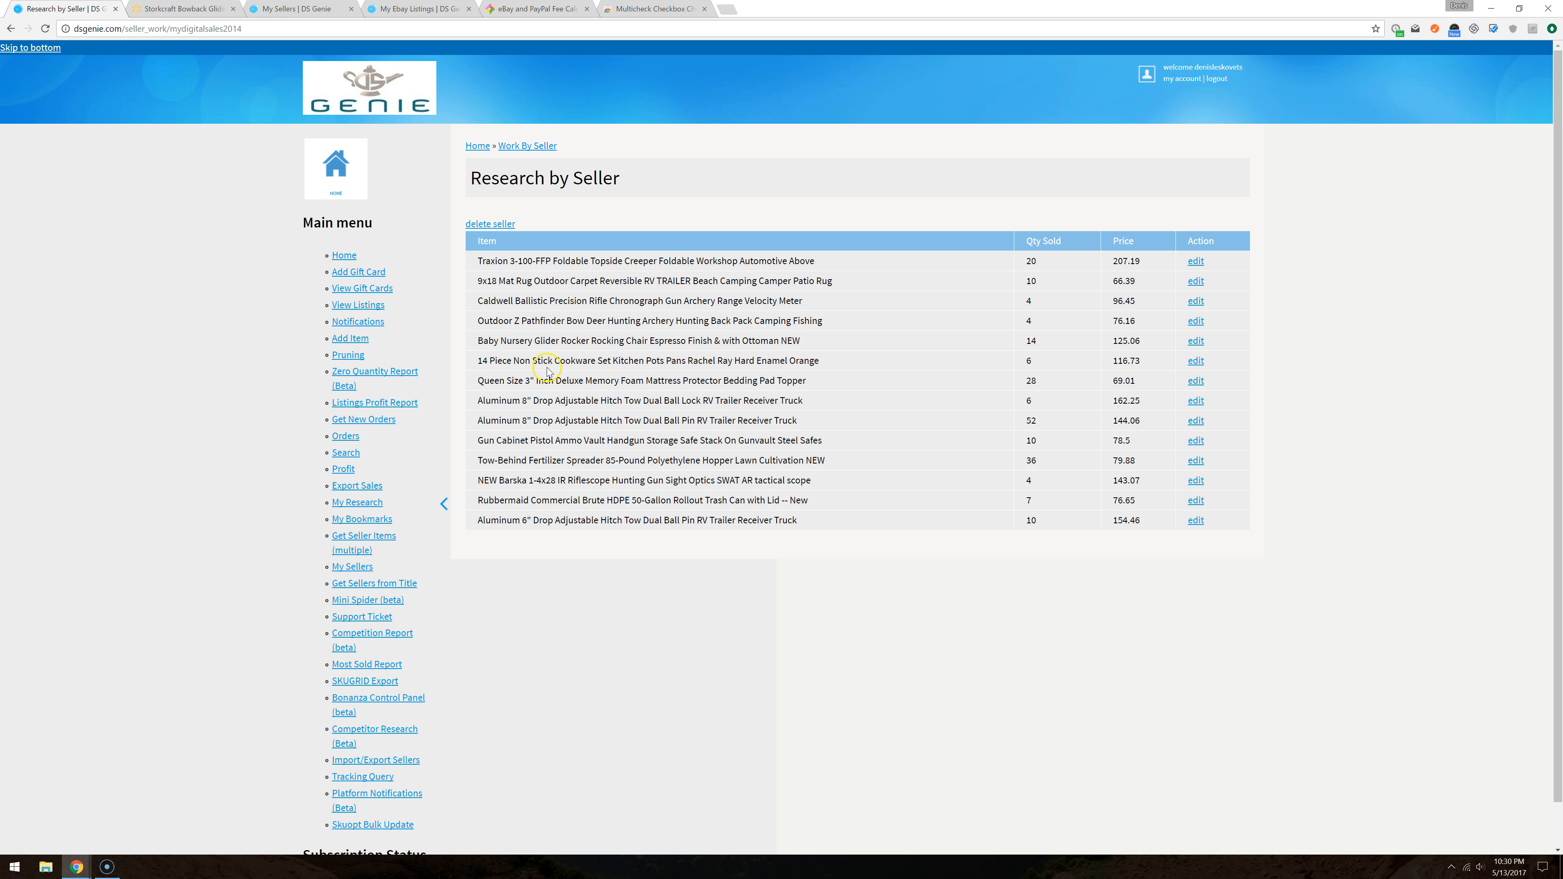
# Step: Open the edit page of the Queen Size 3" Inch Deluxe Memory Foam mattress topper in a separate browser tab
pyautogui.tripleClick(538, 381)
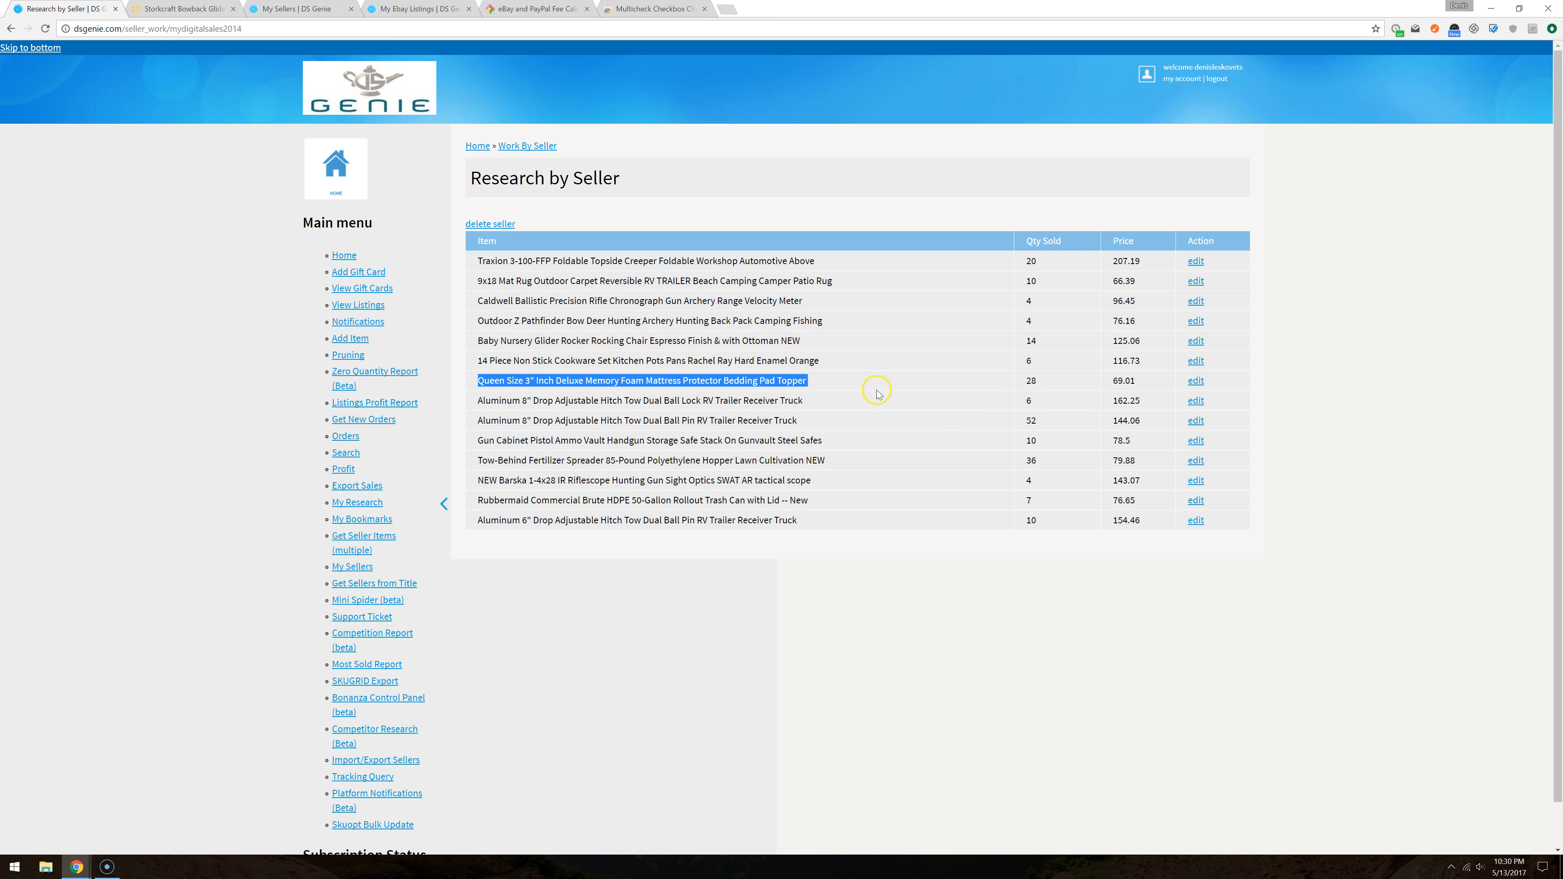
pyautogui.rightClick(1194, 381)
pyautogui.click(1262, 392)
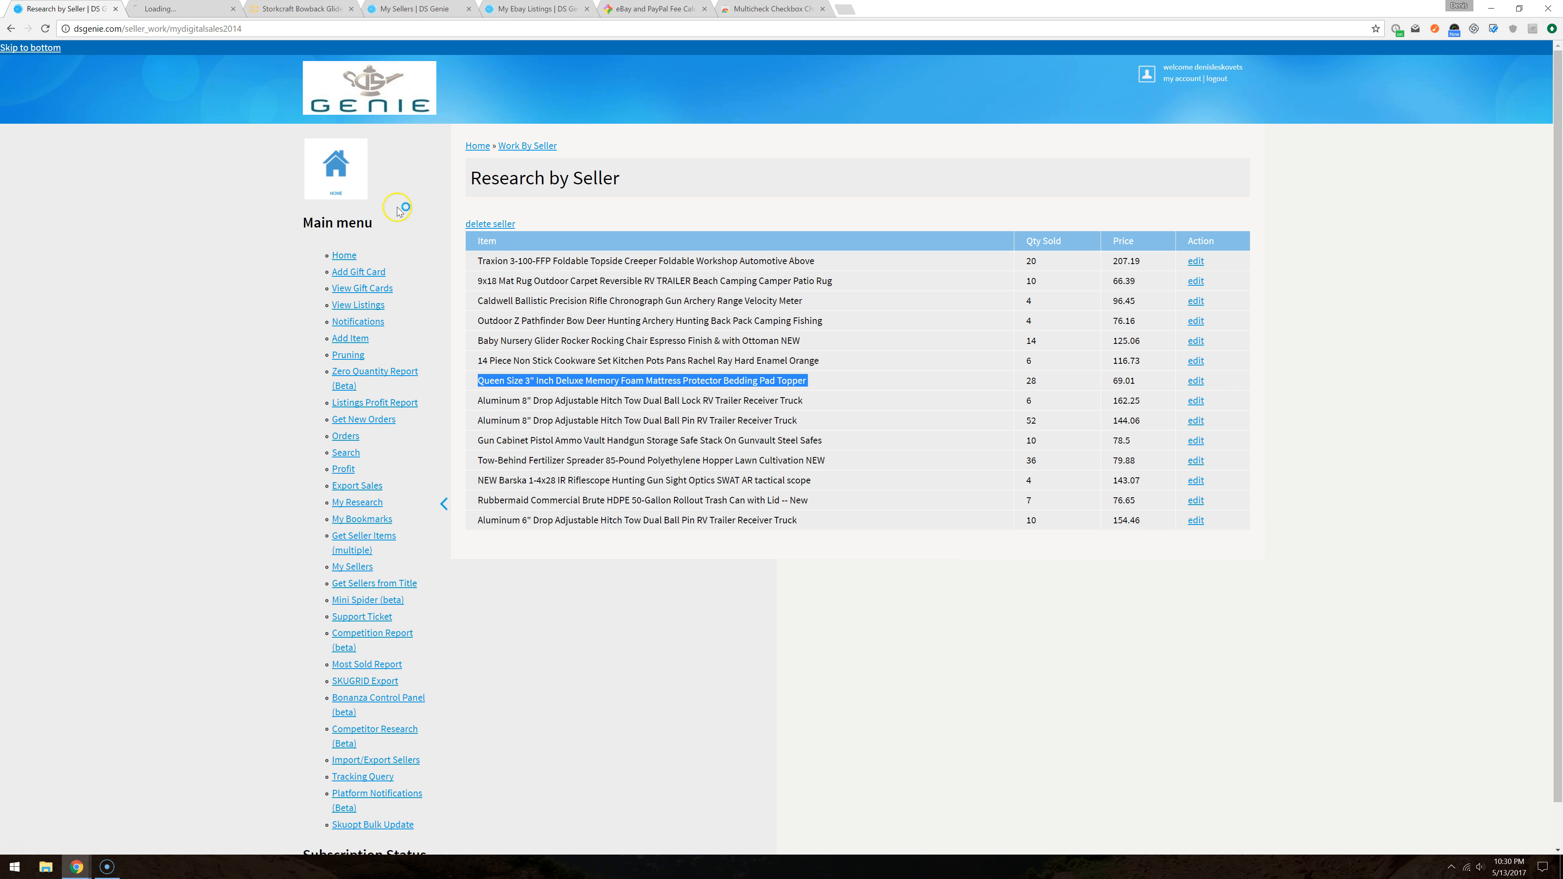
# Step: Run a Google image search on the mattress topper's main photo and open Walmart's BioPEDIC 1.5" Memory Plus Classic topper page
pyautogui.click(181, 9)
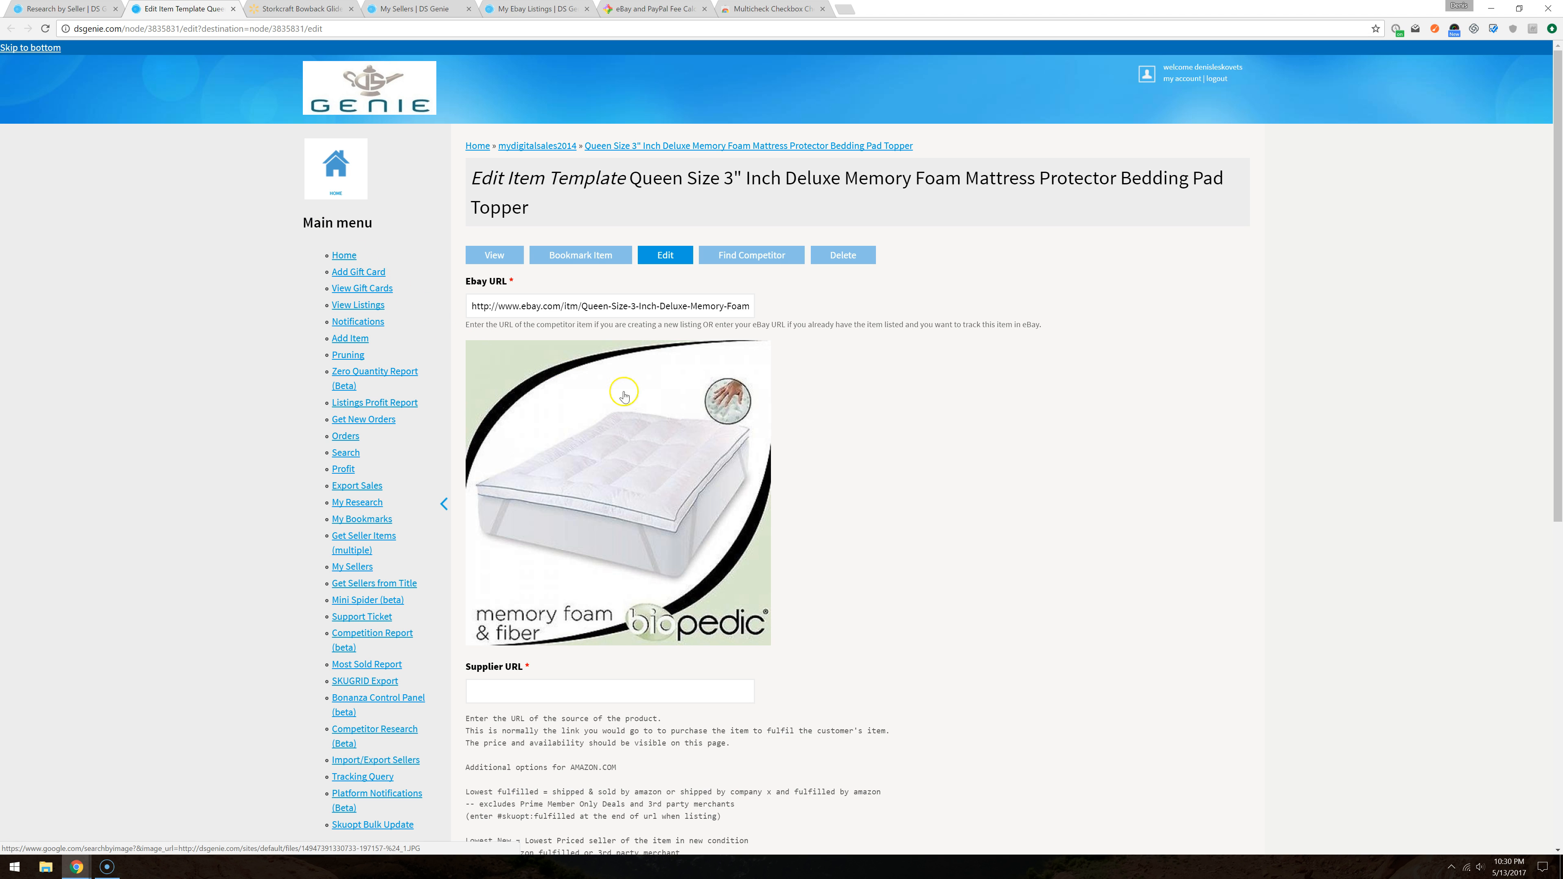
pyautogui.scroll(-3, 769, 450)
pyautogui.click(680, 392)
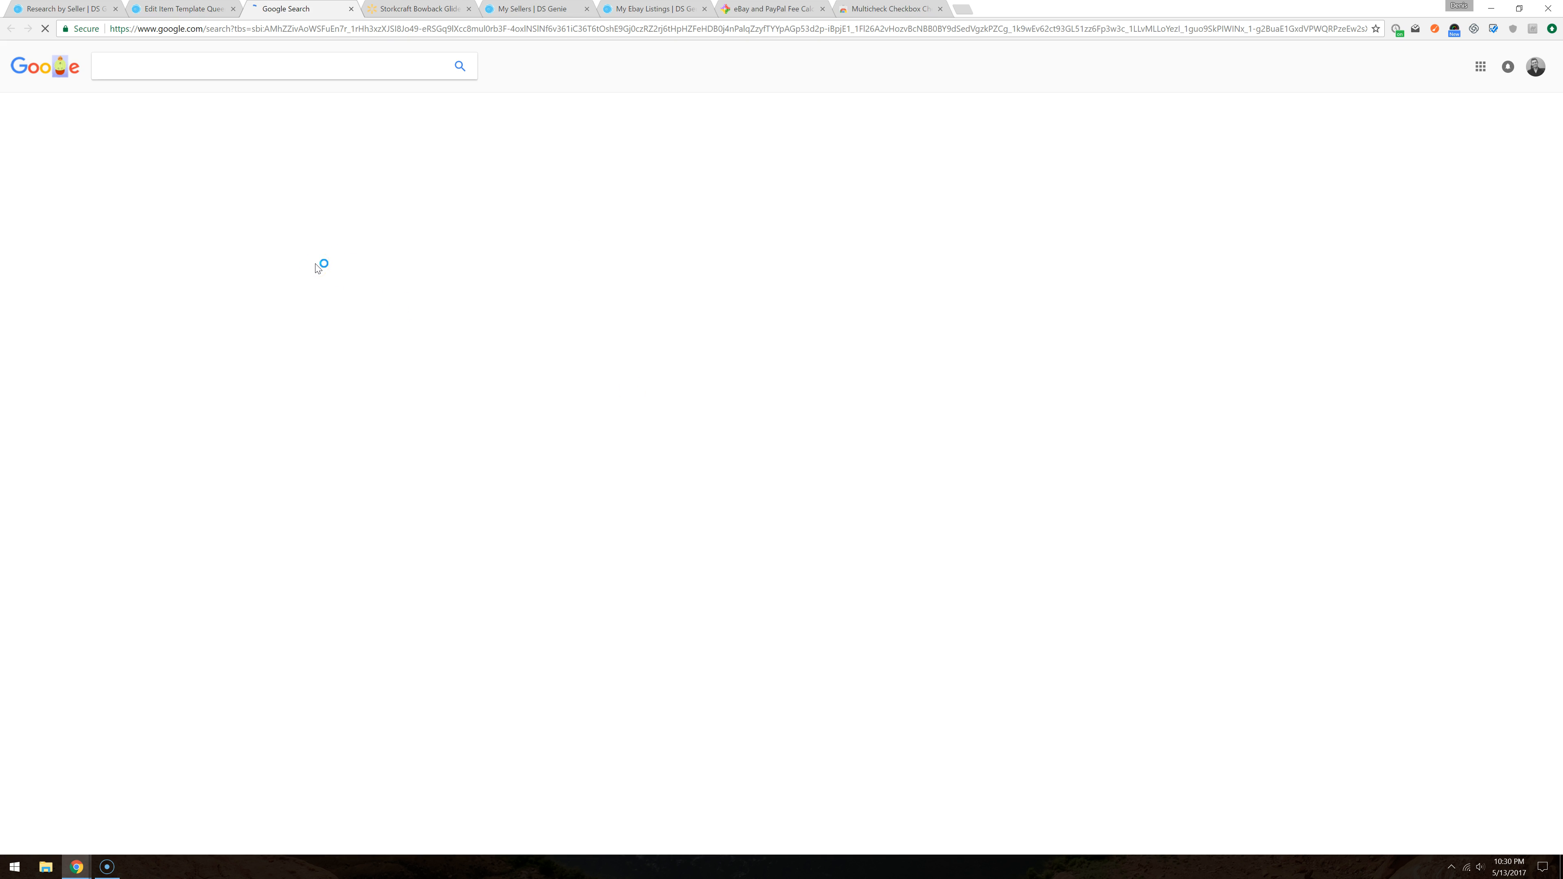
pyautogui.click(290, 333)
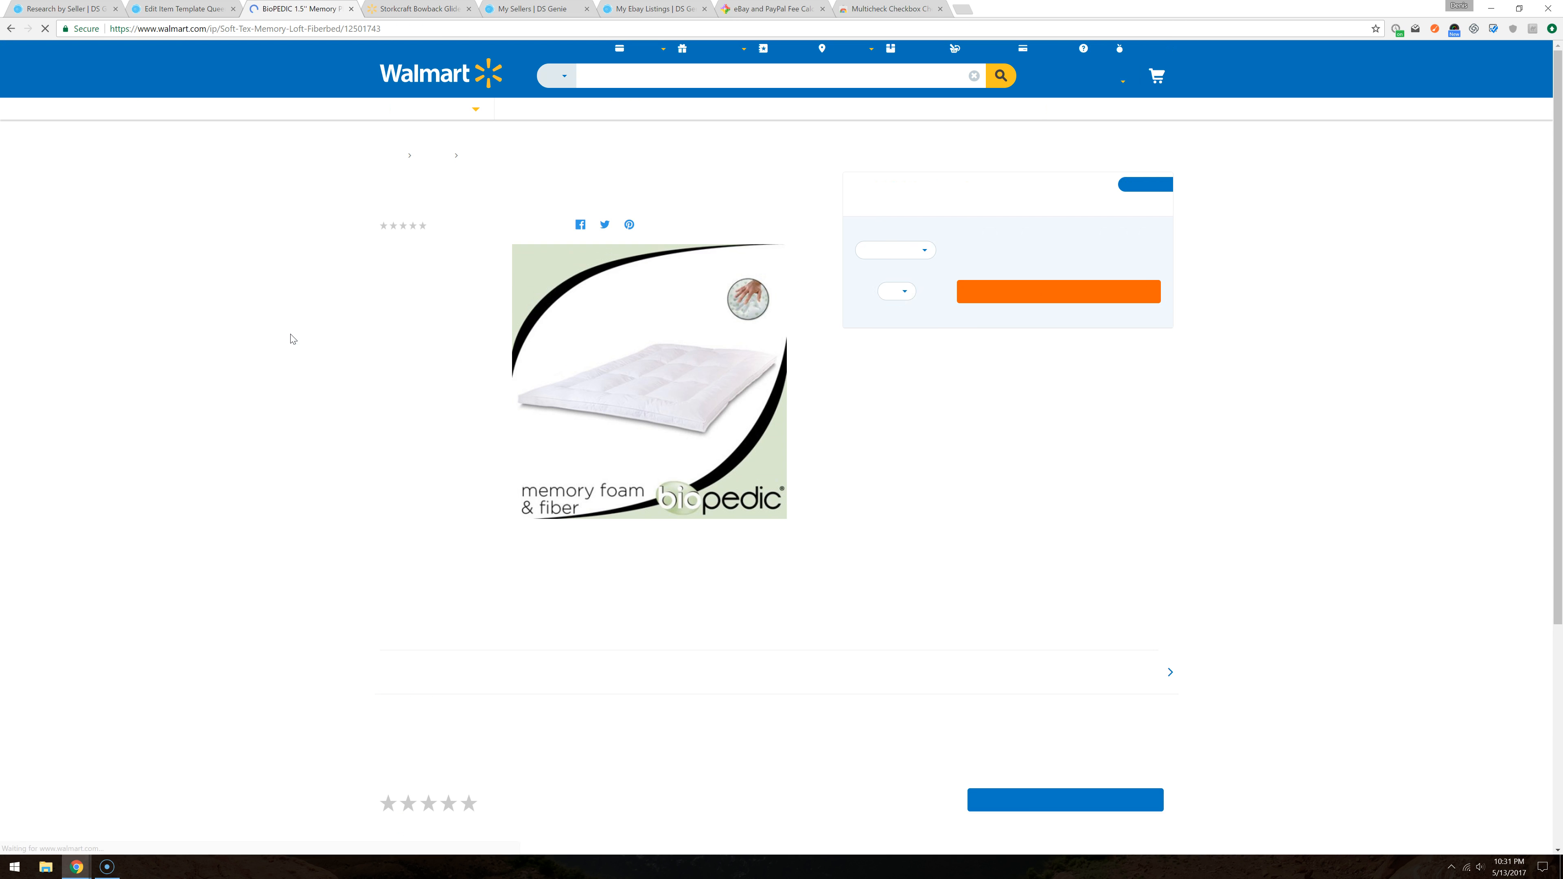
# Step: Compare the item template with Walmart's BioPEDIC topper page and choose the Queen size there
pyautogui.hotkey('ctrl', 'shift', 'Tab')
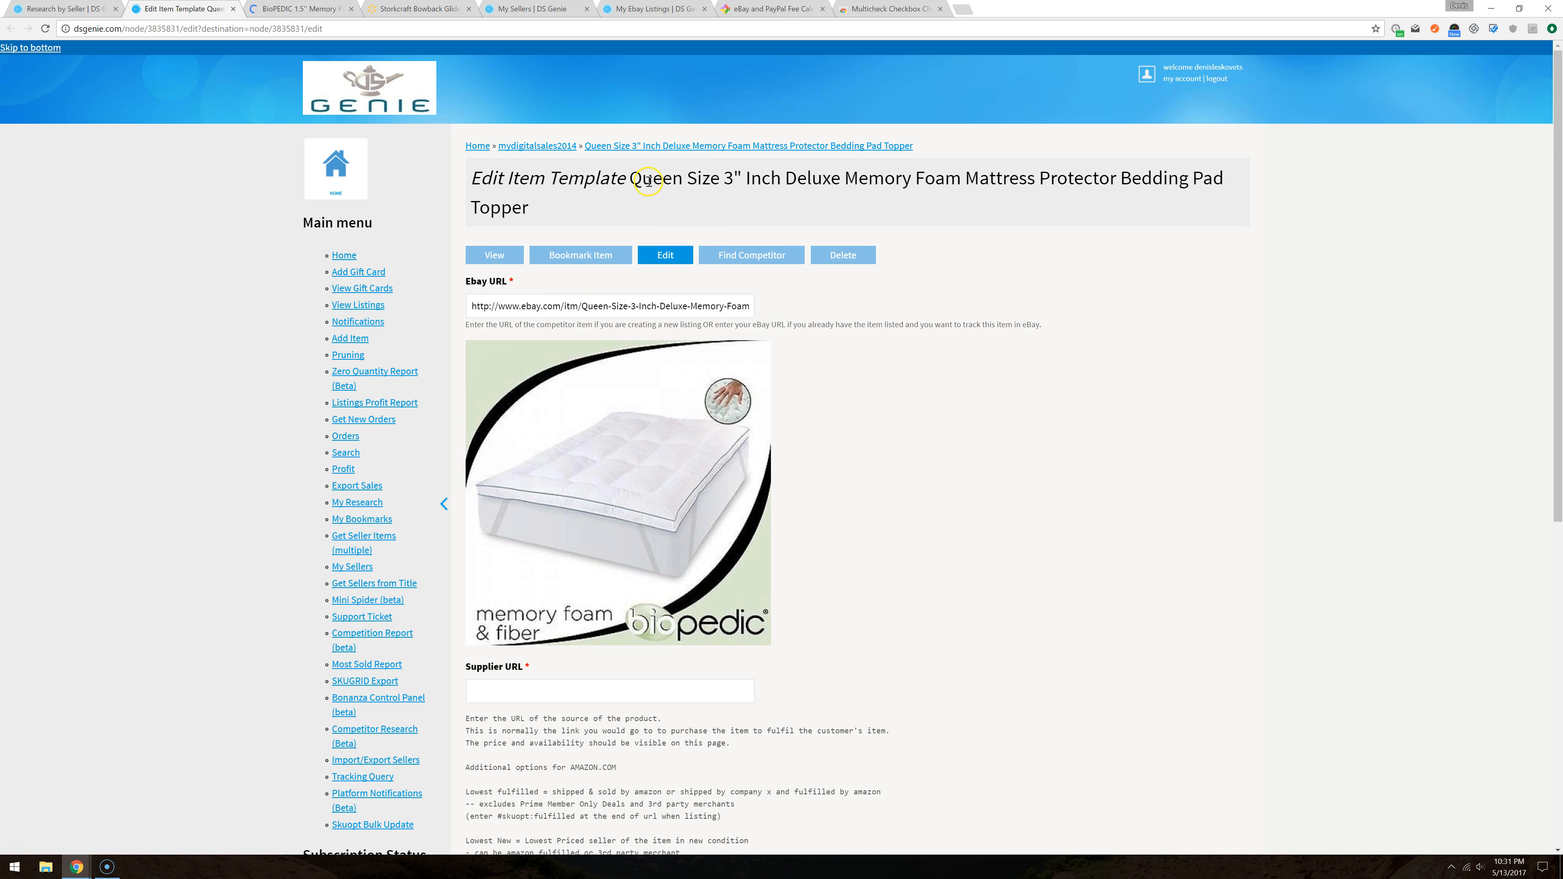
pyautogui.click(290, 9)
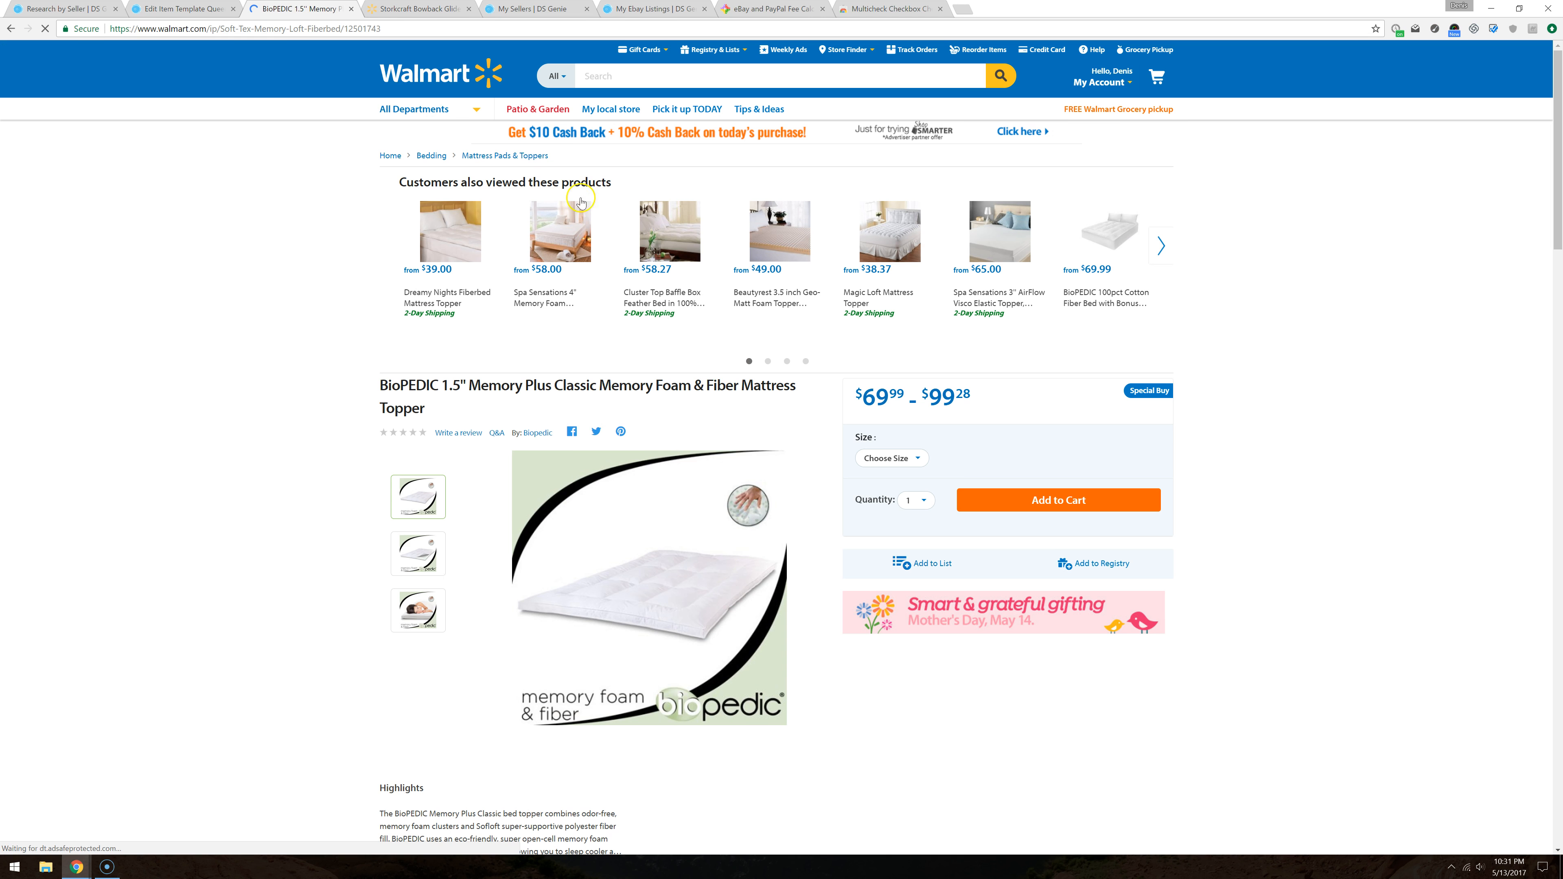
pyautogui.click(906, 467)
pyautogui.click(887, 512)
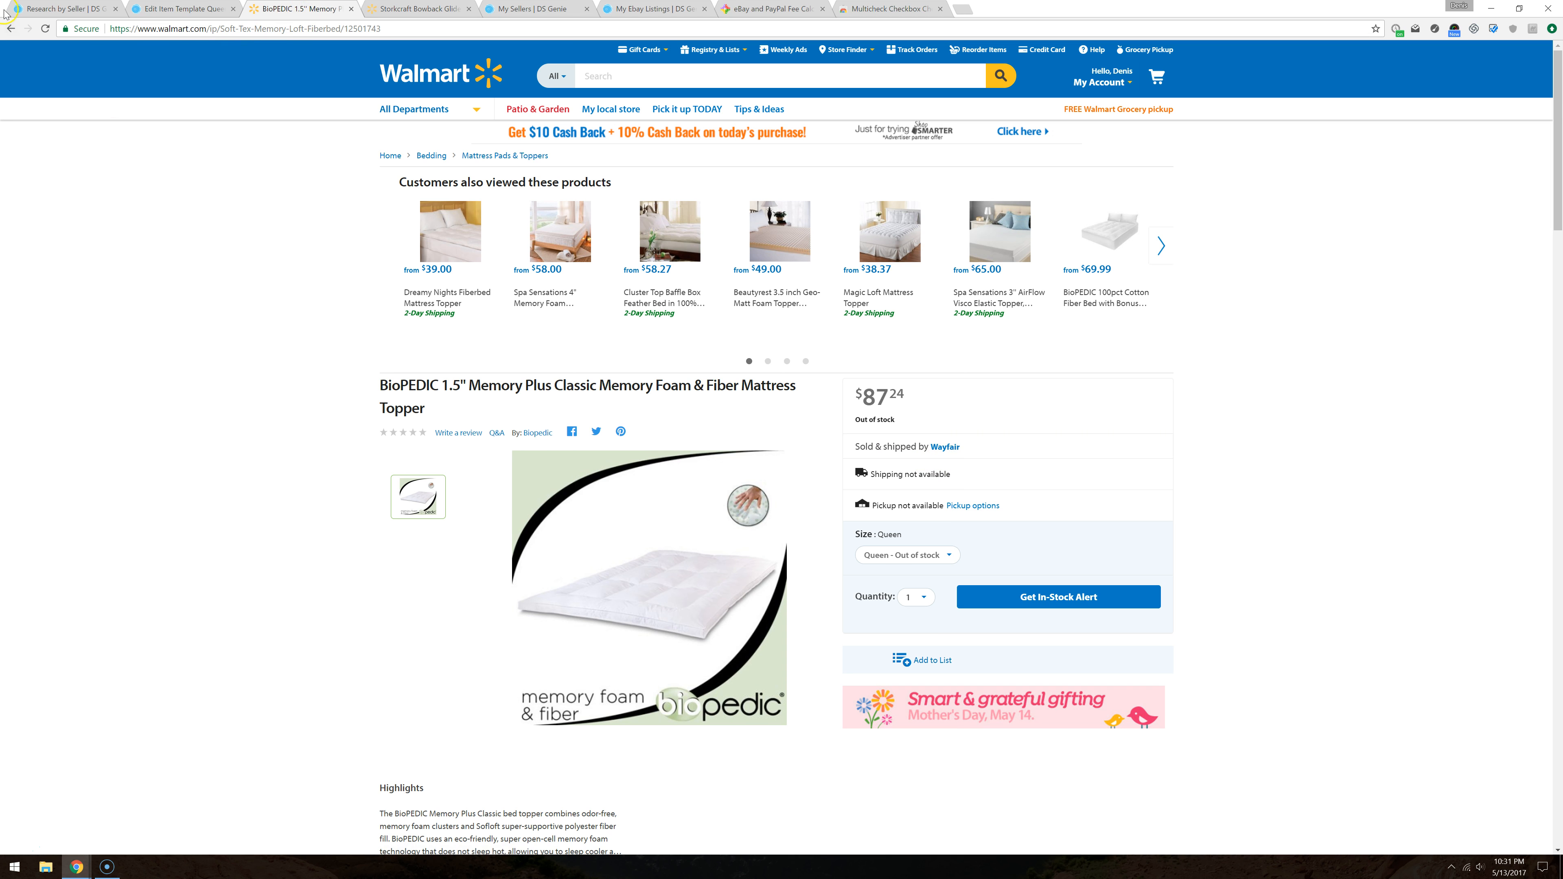
# Step: Return to the image search results, check the Staples page for the Queen BioPEDIC topper, and close it
pyautogui.click(10, 29)
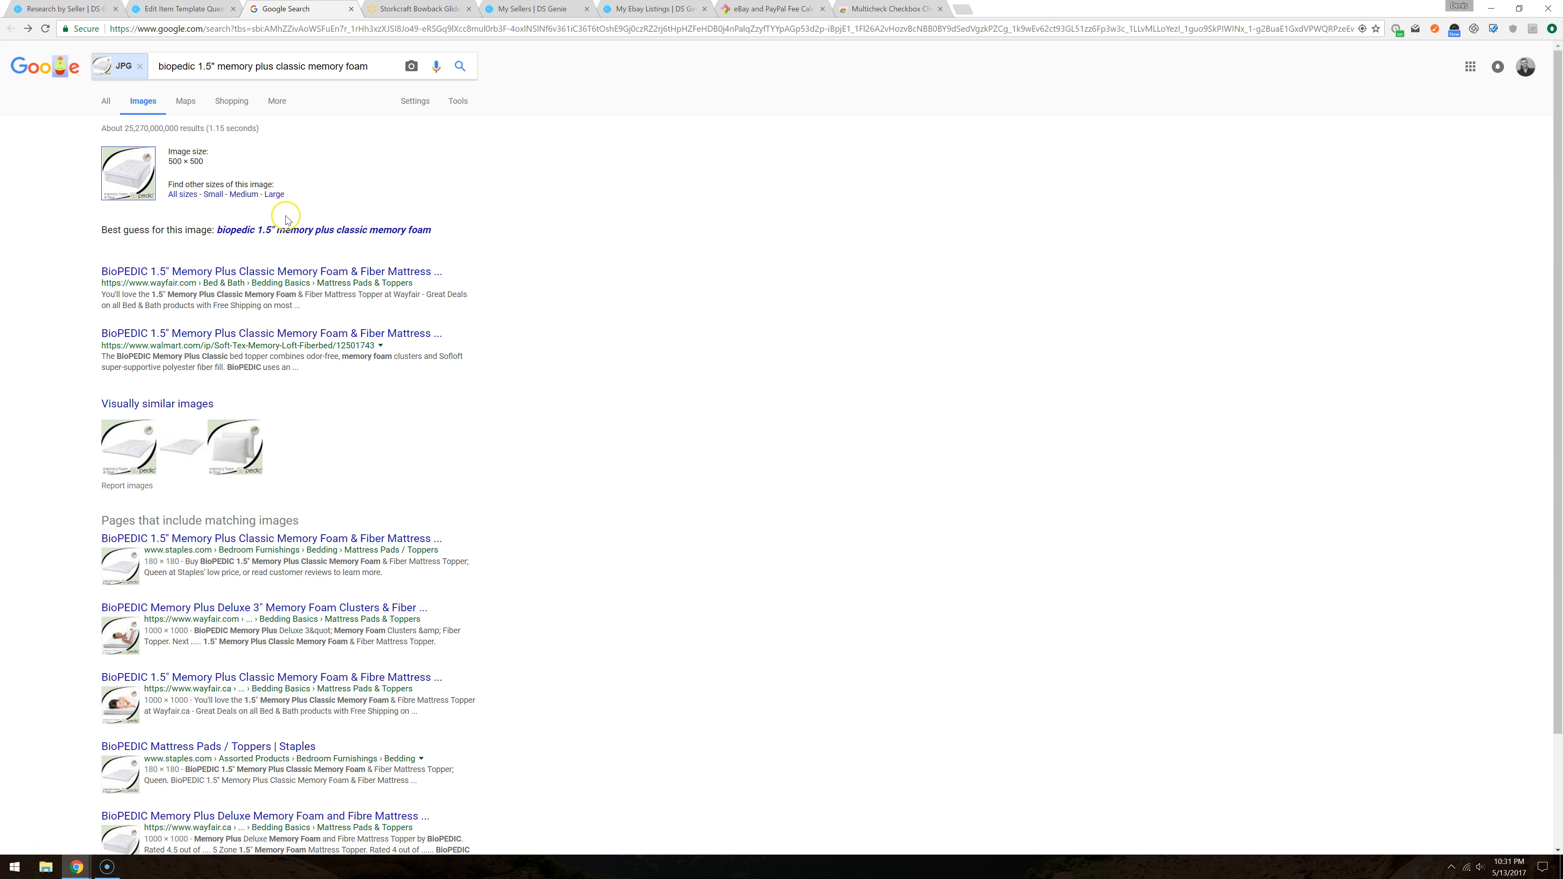
pyautogui.scroll(-3, 289, 253)
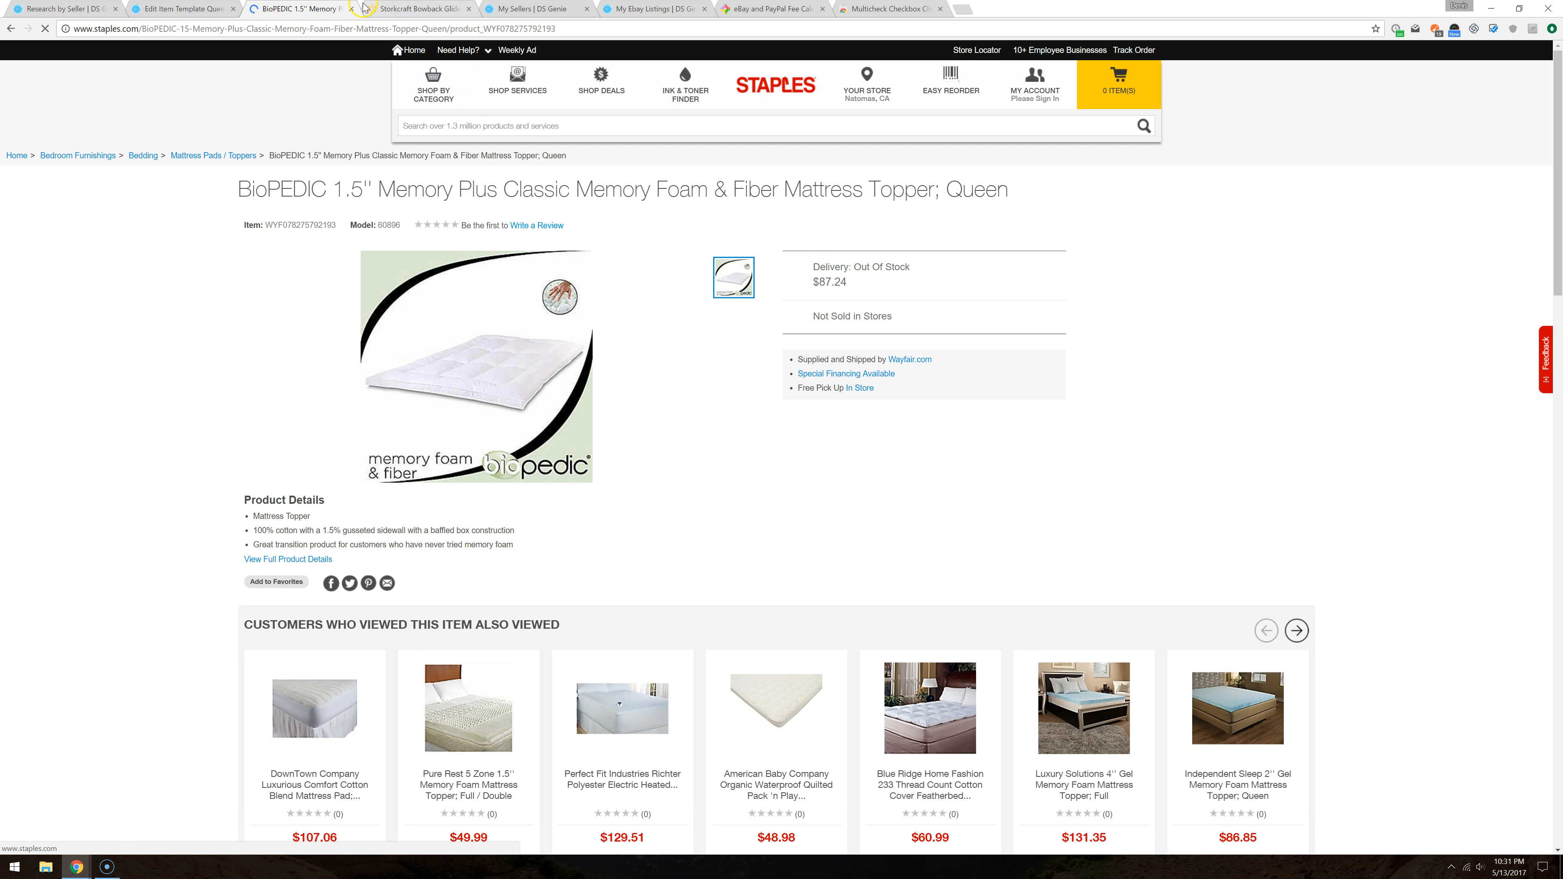
pyautogui.click(350, 9)
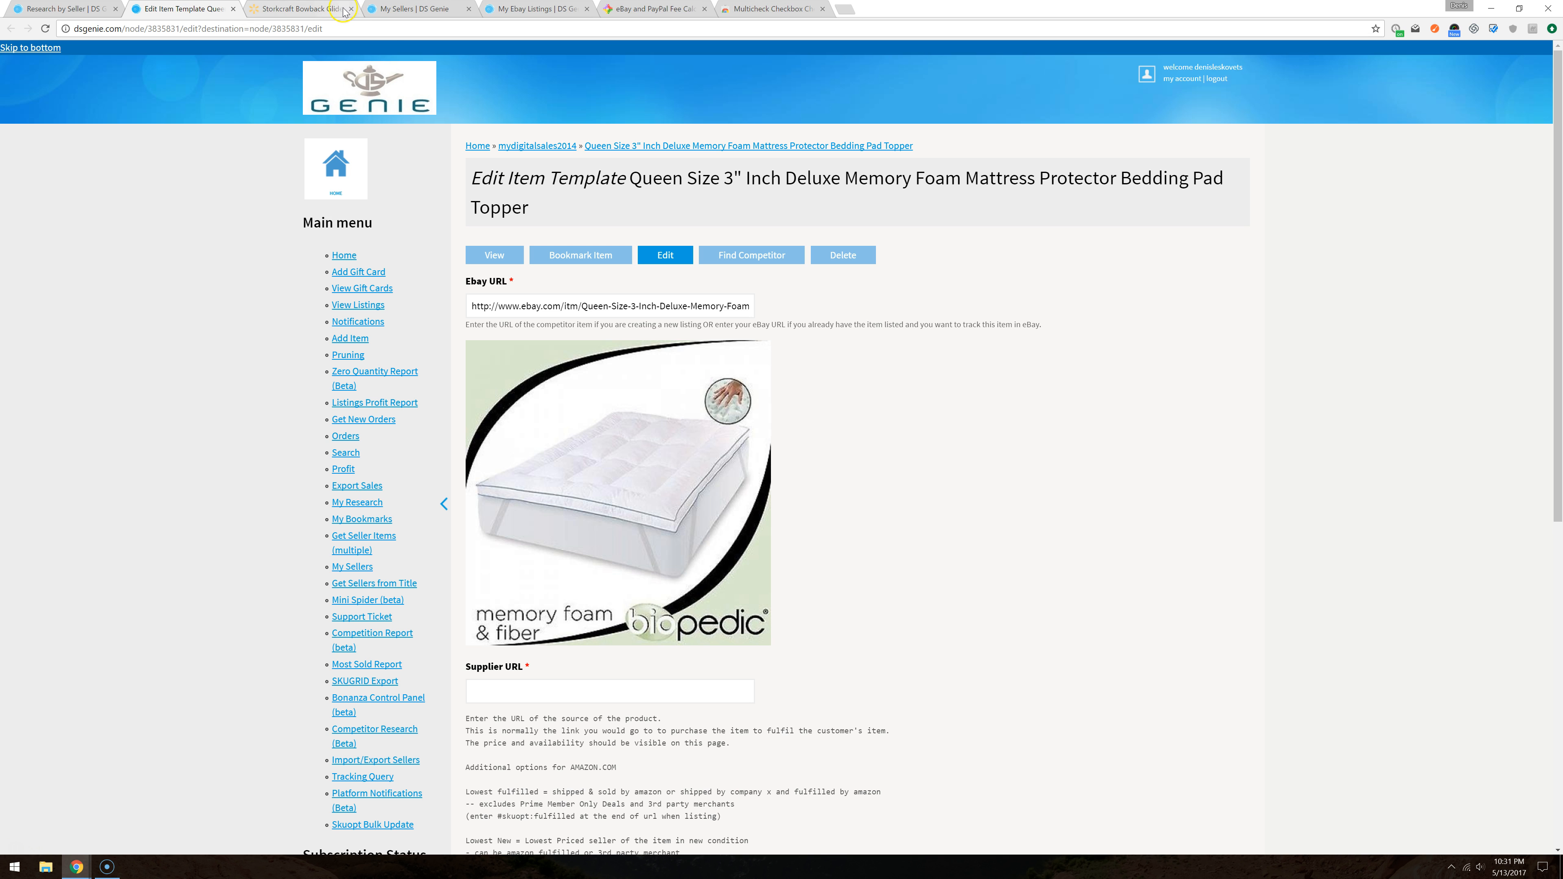
# Step: Close the Storkcraft product page and the mattress topper's item template, and return to the seller's research list
pyautogui.click(350, 10)
pyautogui.click(233, 8)
pyautogui.click(92, 11)
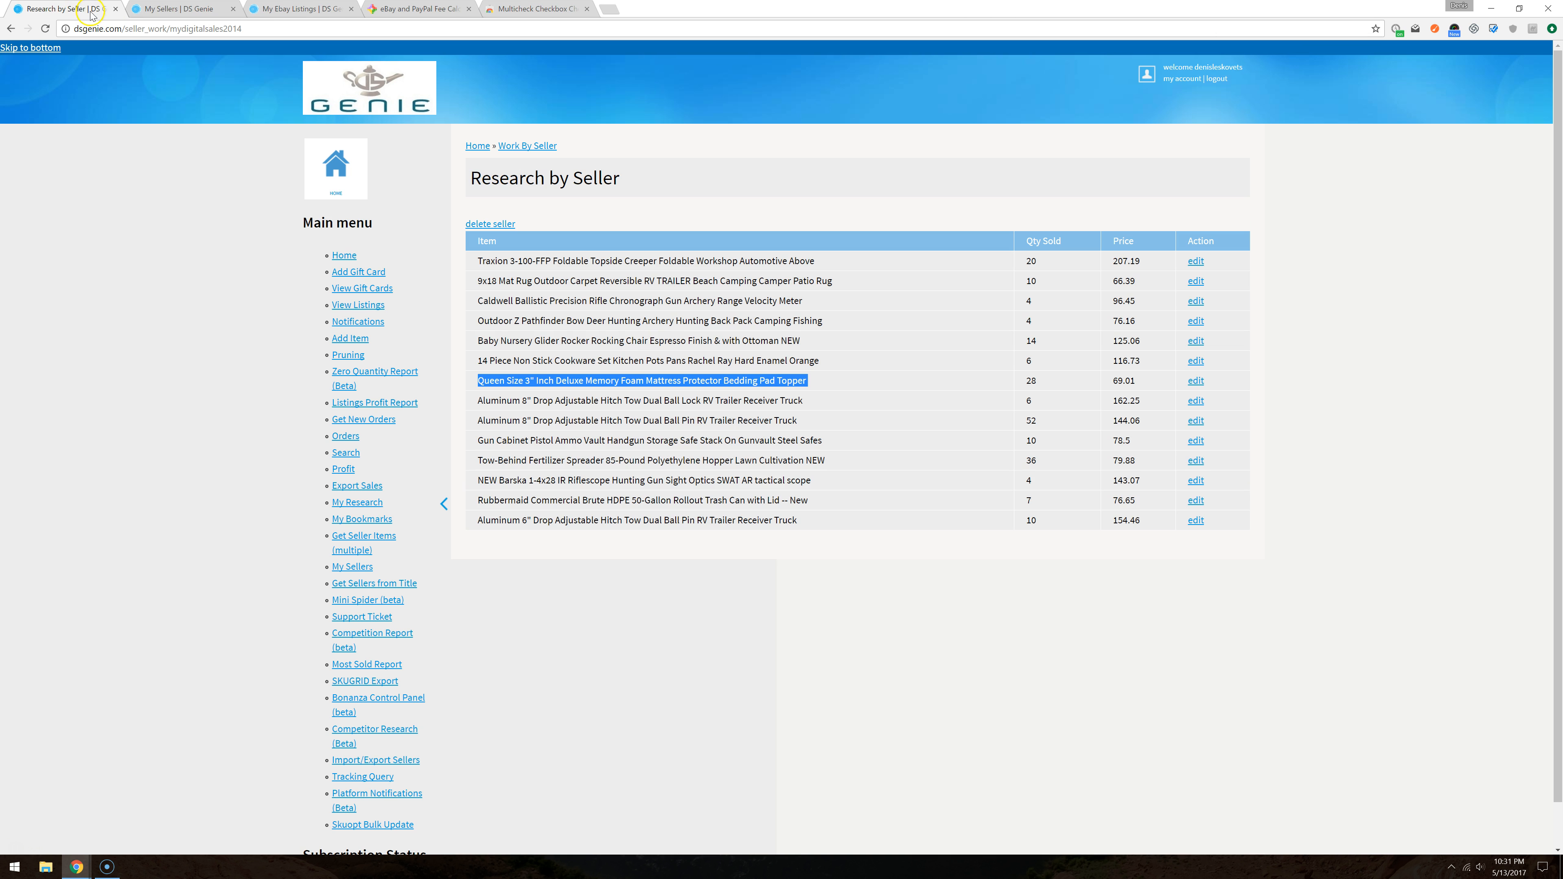
# Step: Open the edit page of the Gun Cabinet Pistol Ammo Vault item in a separate browser tab
pyautogui.tripleClick(677, 399)
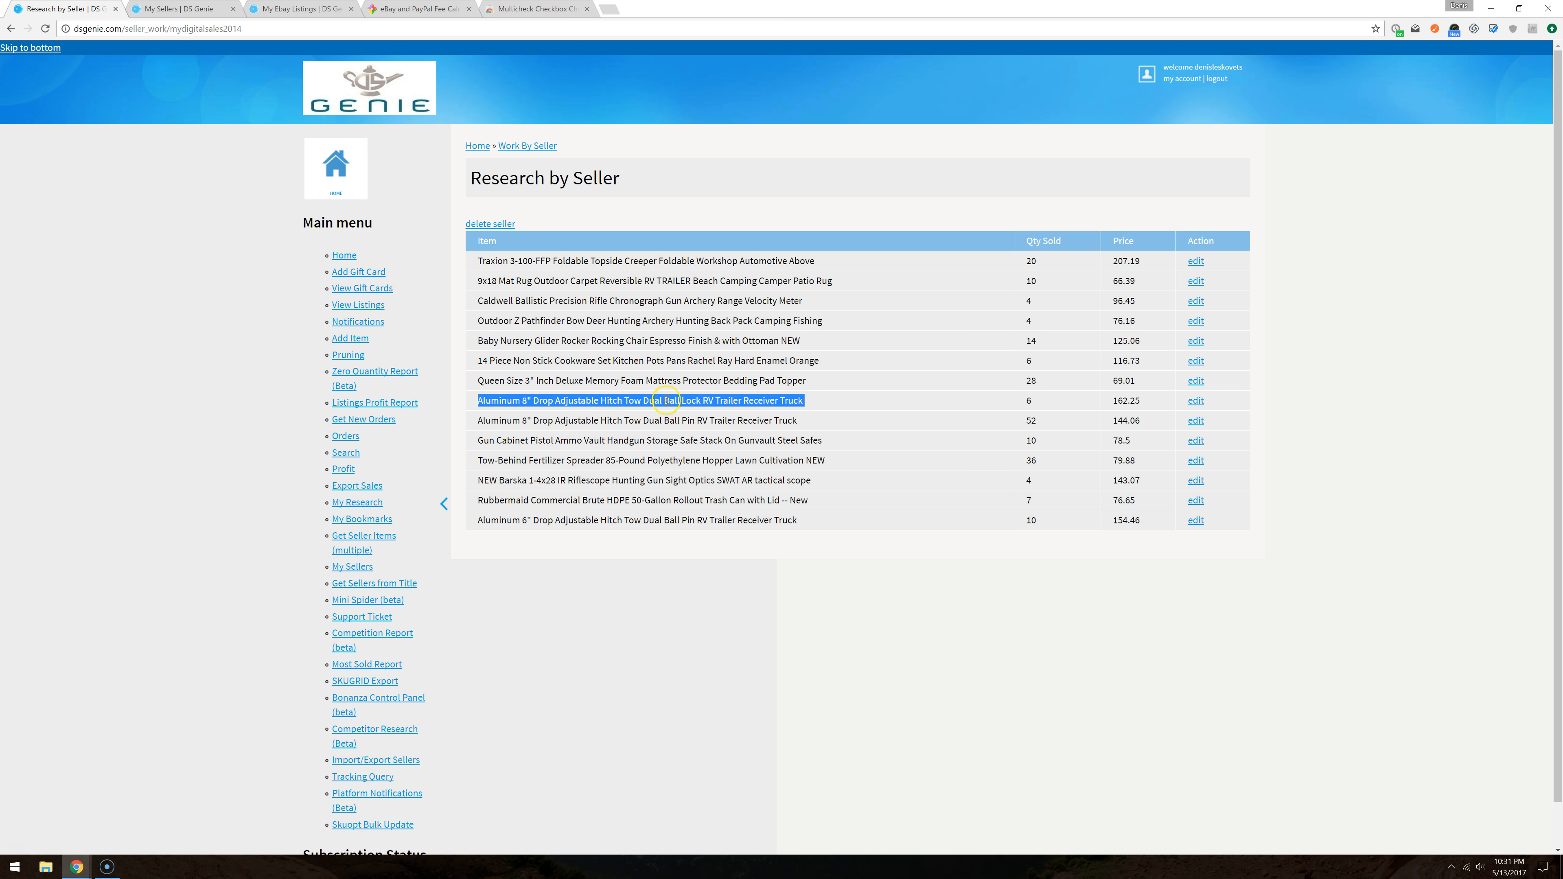
pyautogui.click(644, 417)
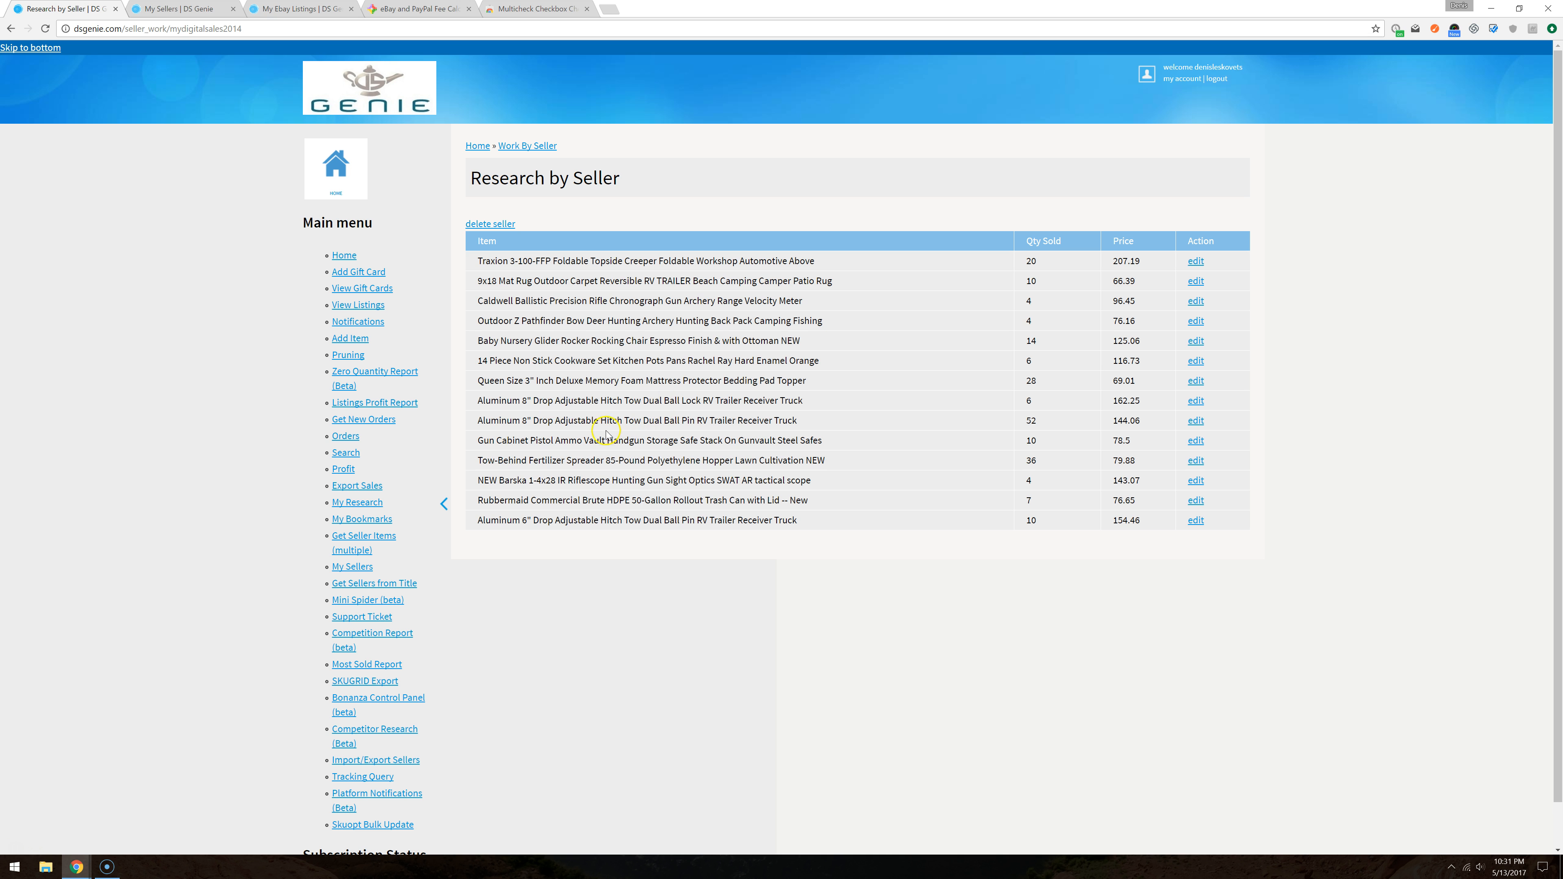
pyautogui.tripleClick(647, 439)
pyautogui.rightClick(1195, 444)
pyautogui.click(1237, 454)
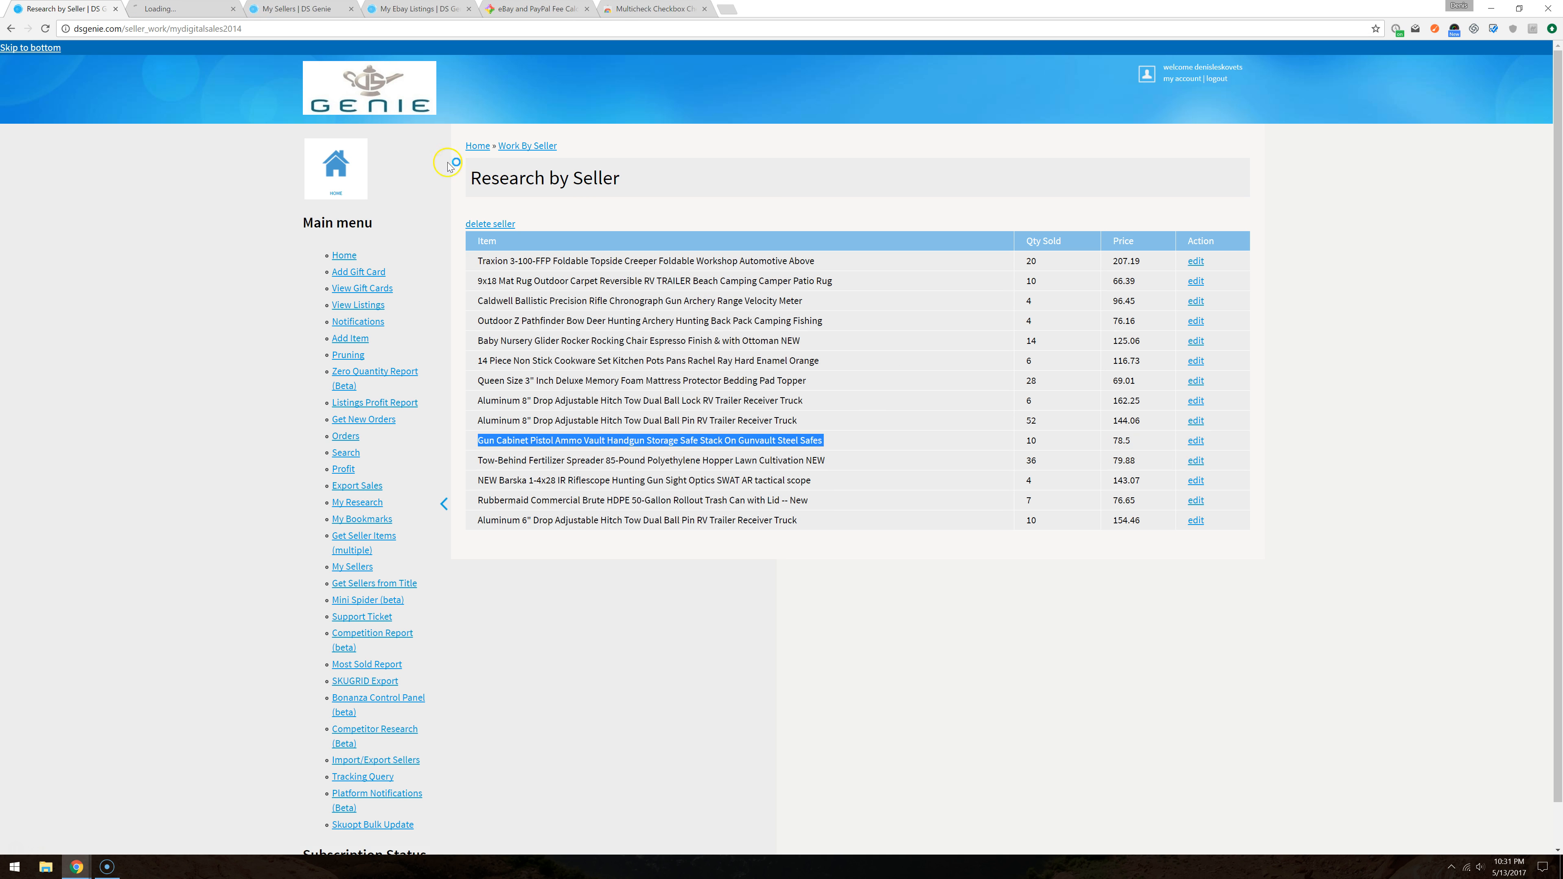
# Step: Run a Google image search on the gun cabinet's main photo and open Walmart's Stack-On Pistol/Ammo Security Cabinet with 2 Shelves page
pyautogui.click(194, 9)
pyautogui.scroll(-5, 687, 365)
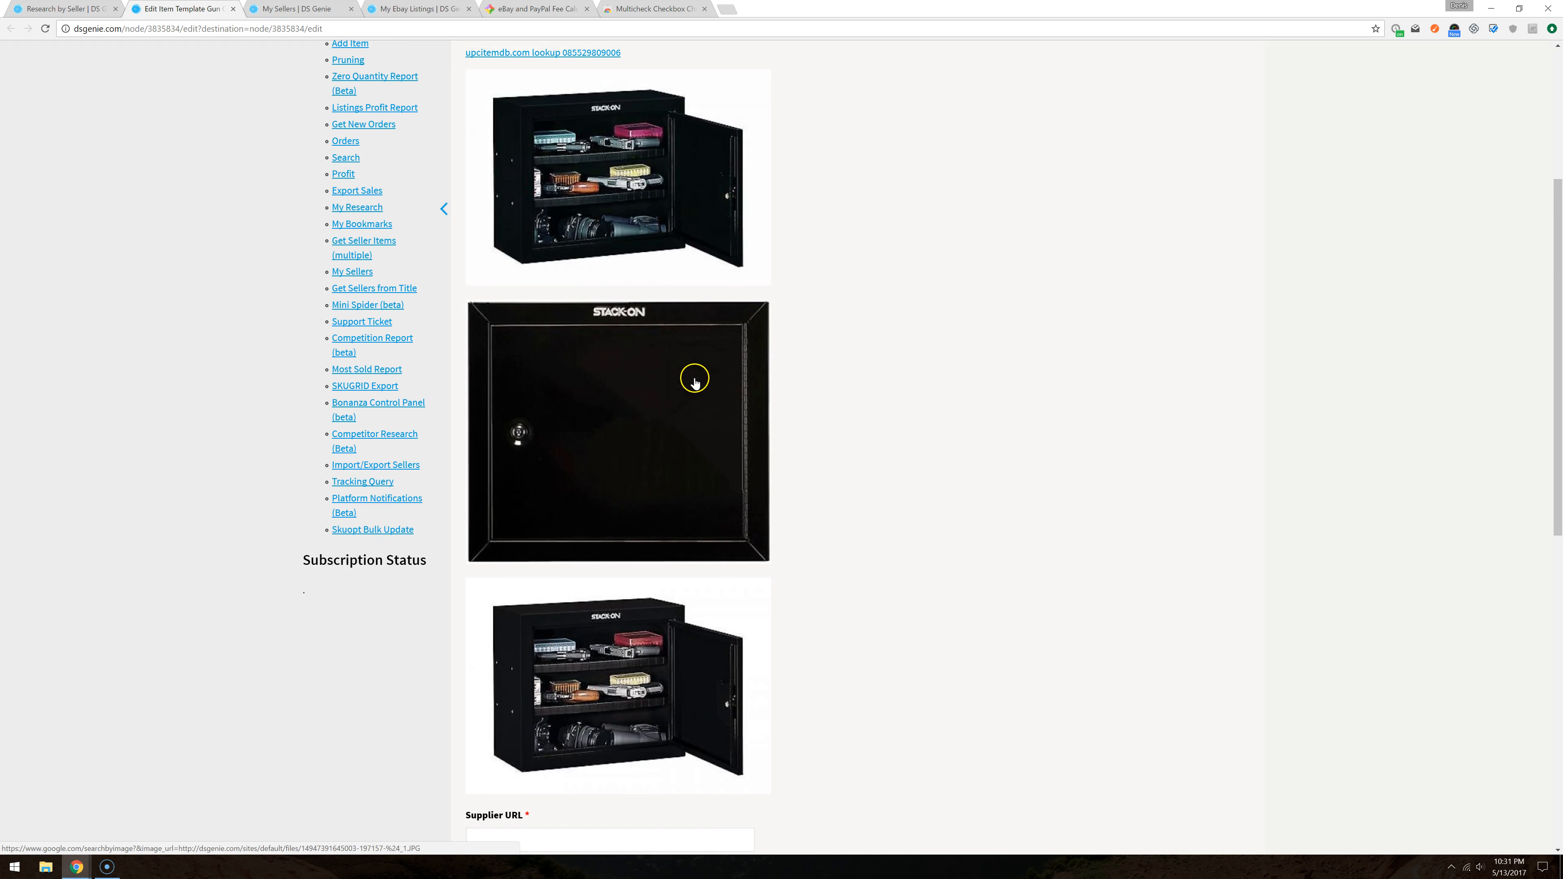
pyautogui.scroll(4, 693, 375)
pyautogui.click(681, 361)
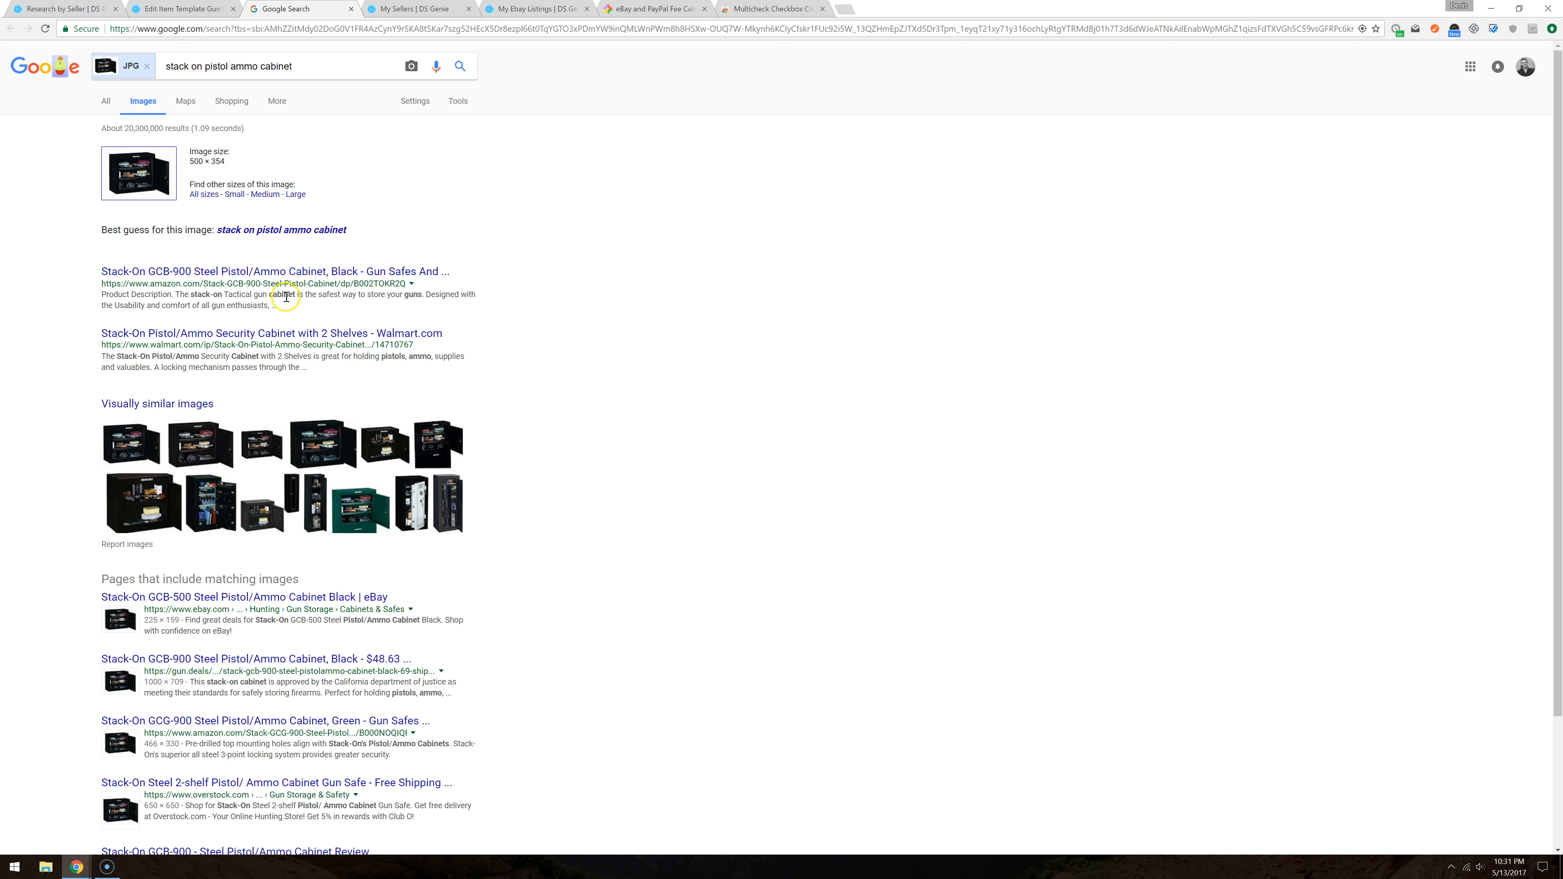
pyautogui.click(289, 335)
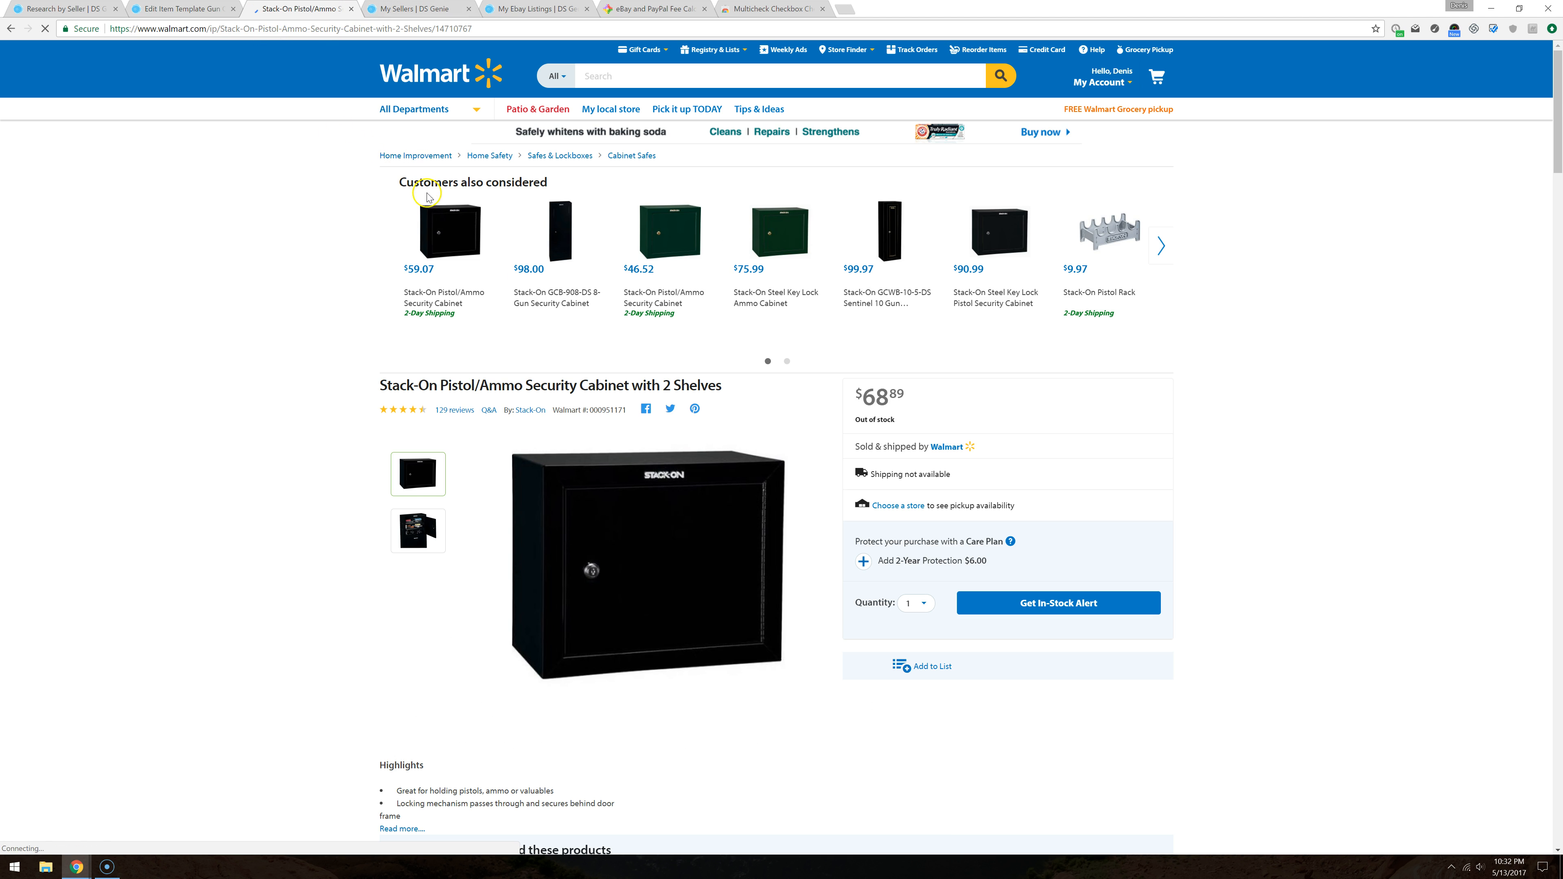
# Step: Open Walmart's related $59.07 Stack-On Pistol/Ammo Security Cabinet and view its closed-door and open-door photos
pyautogui.click(439, 304)
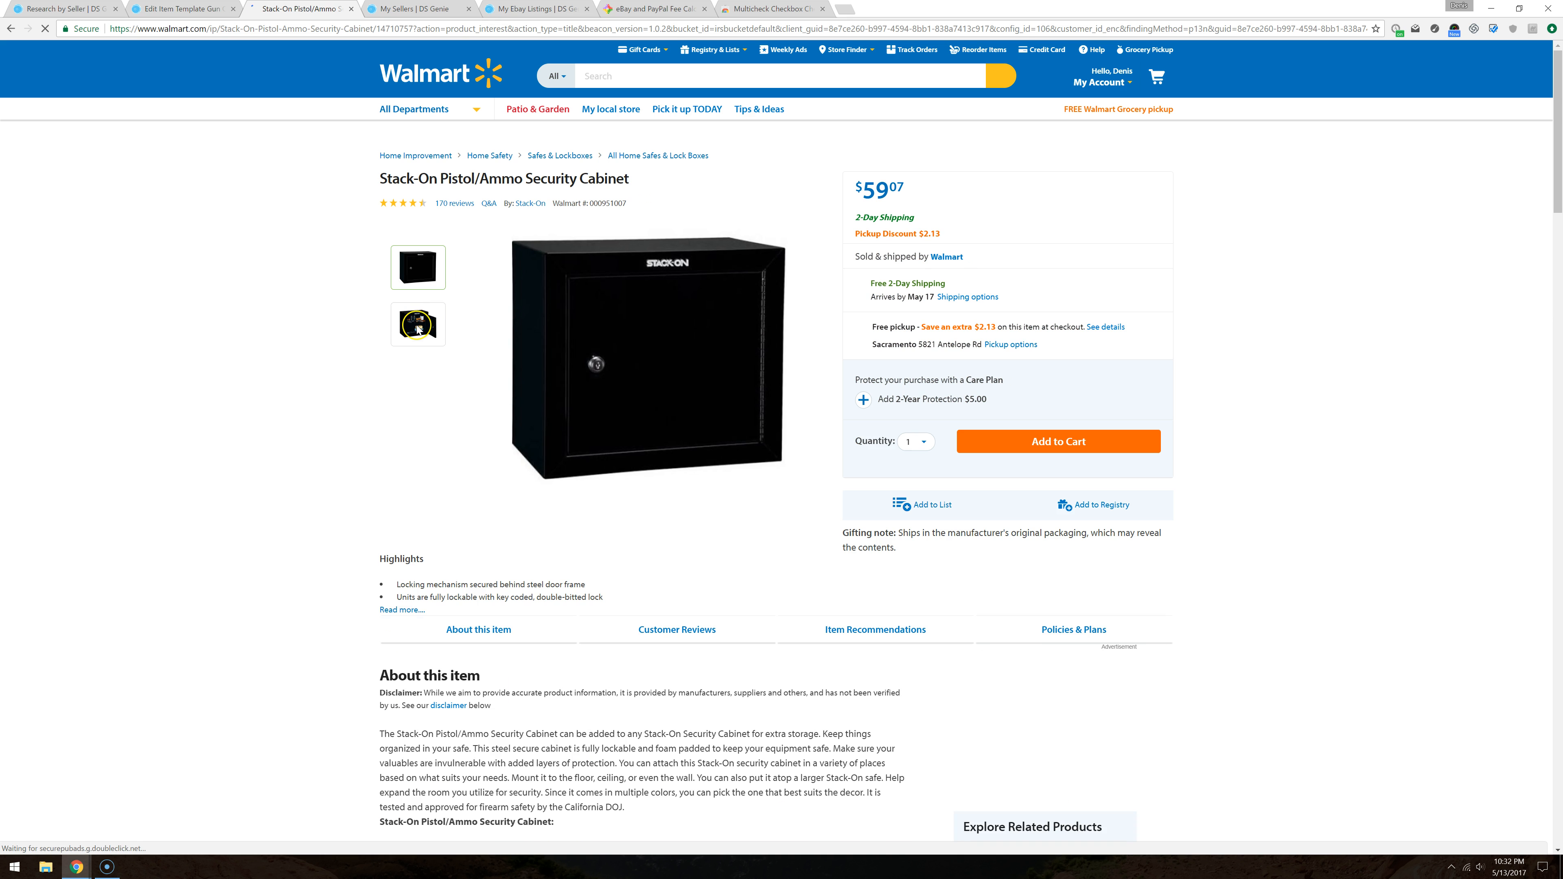
pyautogui.click(417, 332)
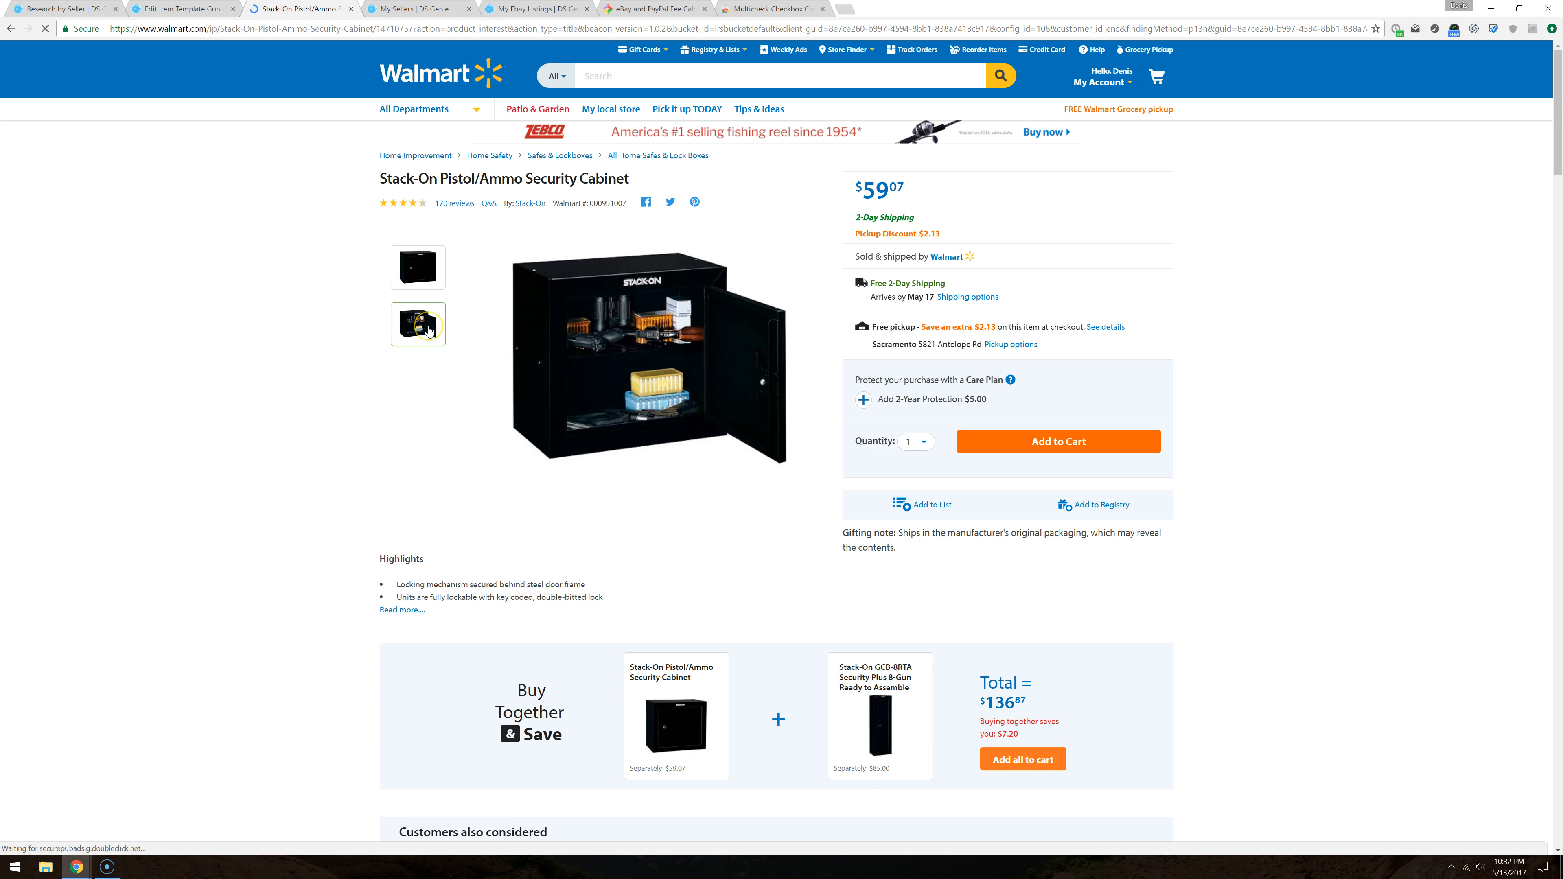
pyautogui.click(410, 288)
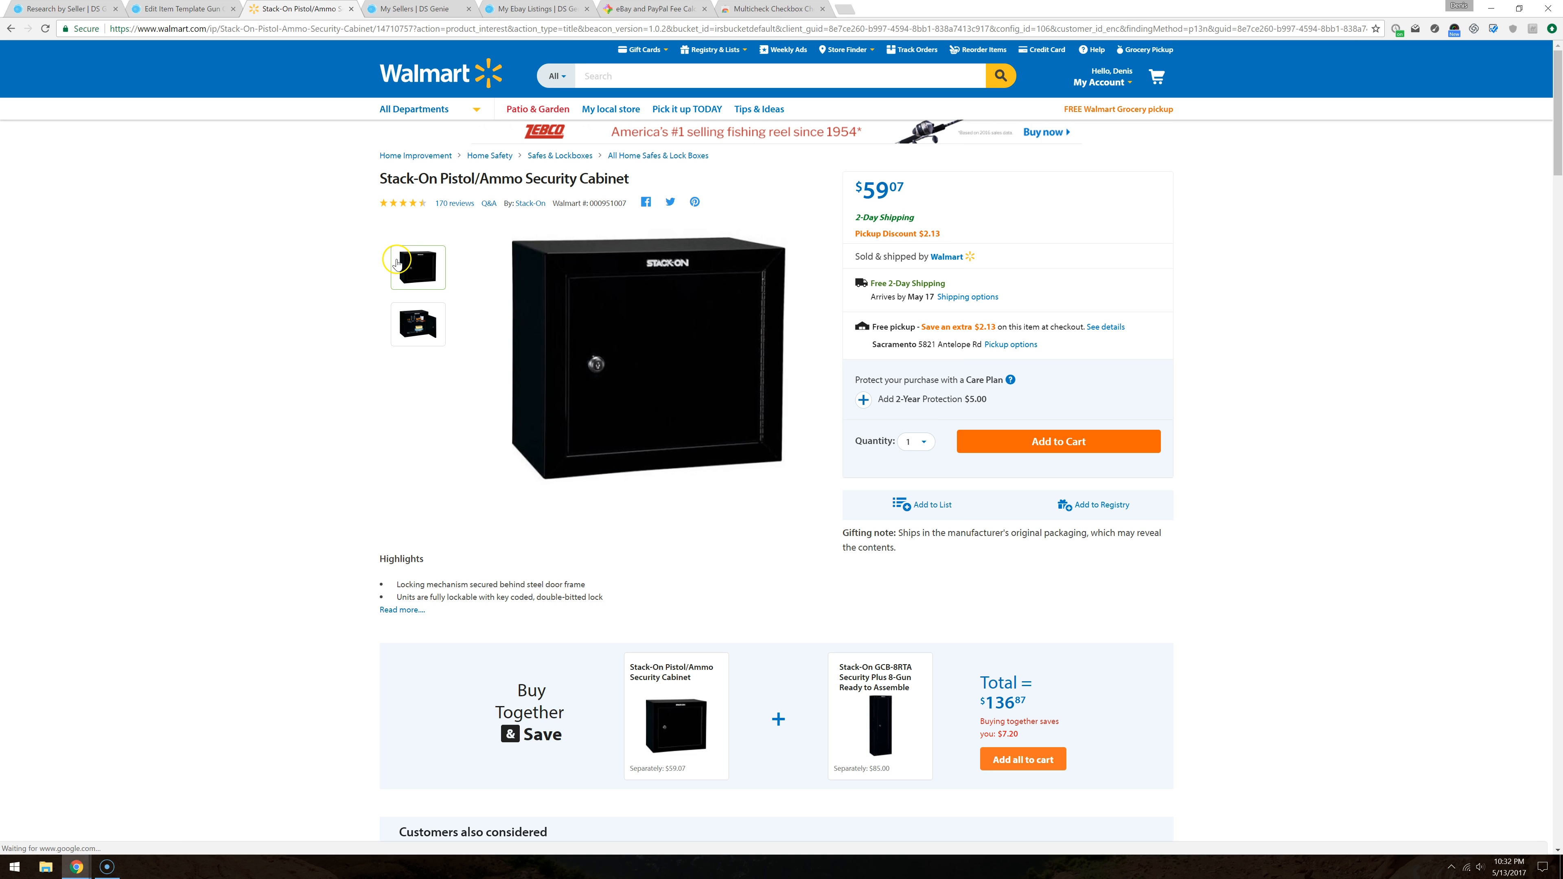
pyautogui.click(418, 323)
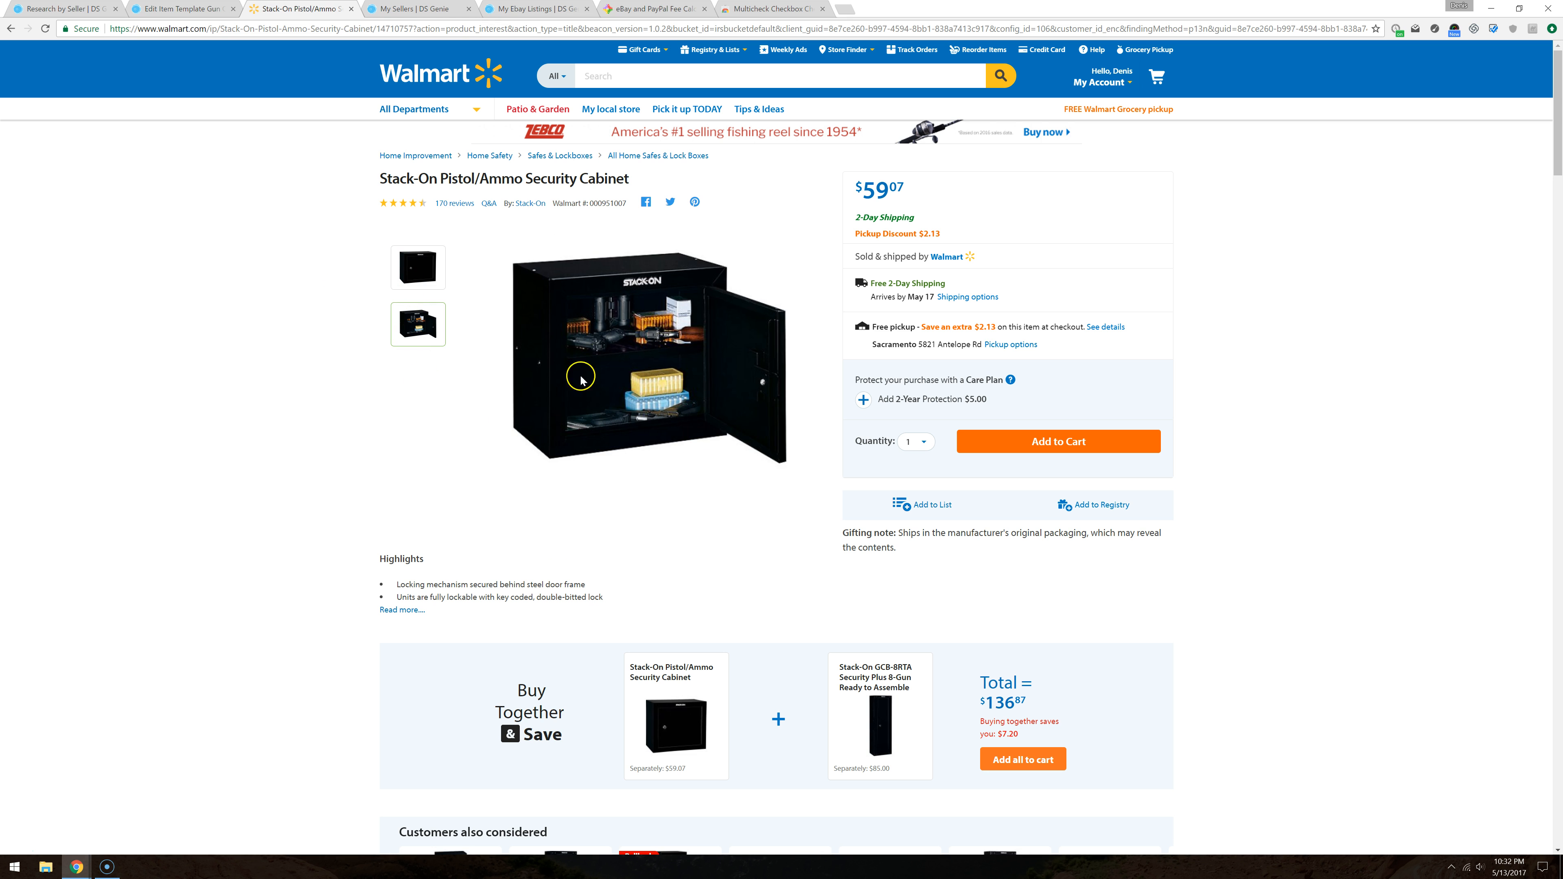
# Step: Compare the gun cabinet photos in the item template with the photos and details of the $59.07 Walmart cabinet
pyautogui.click(200, 12)
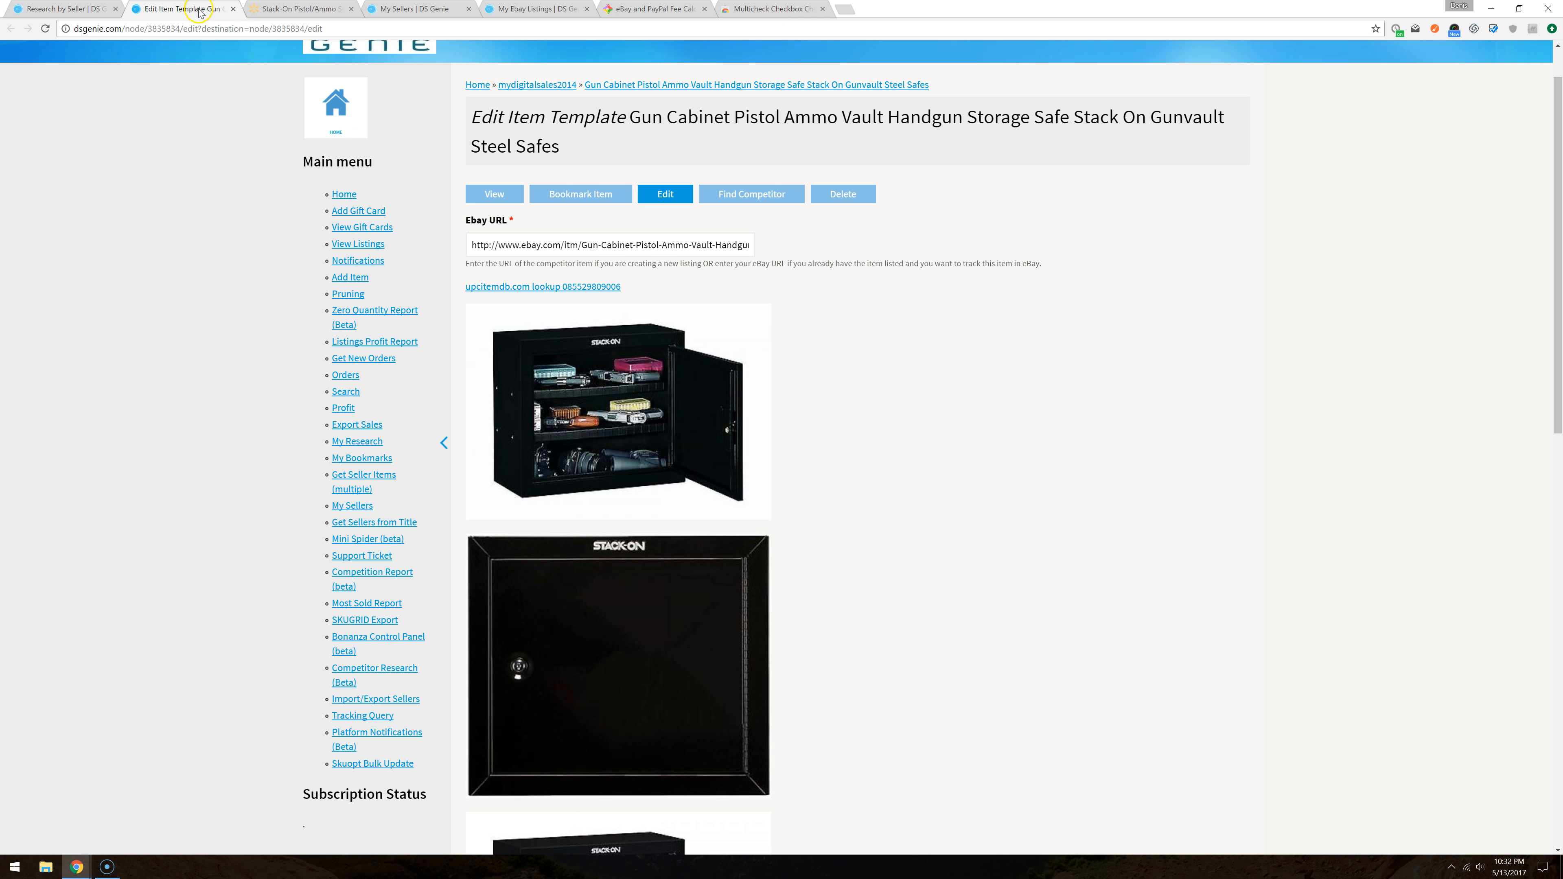
pyautogui.scroll(-7, 690, 473)
pyautogui.scroll(5, 690, 469)
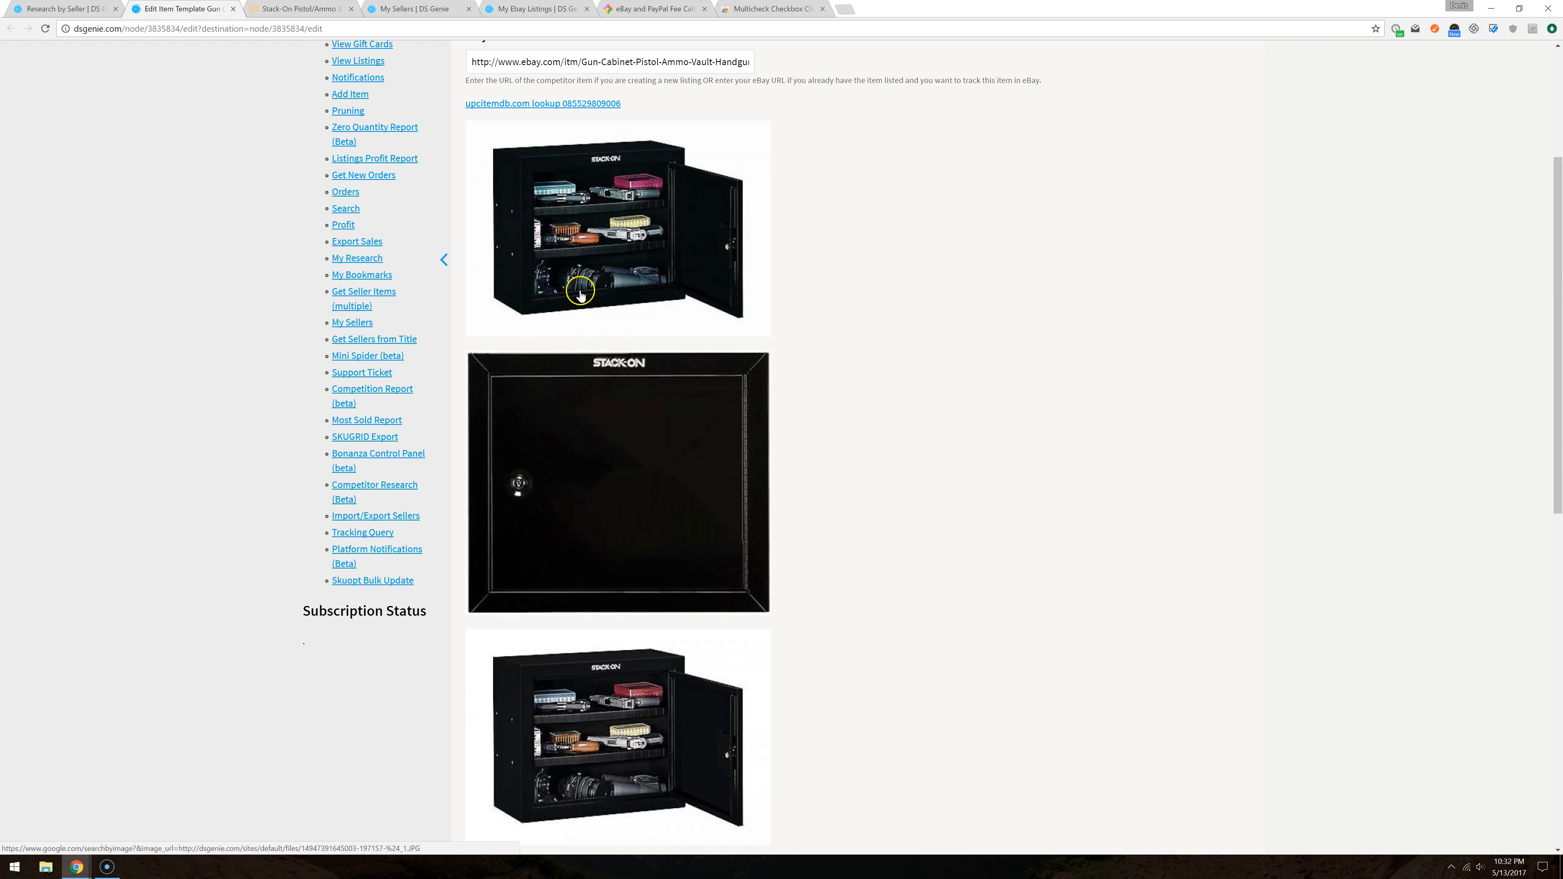
pyautogui.click(274, 8)
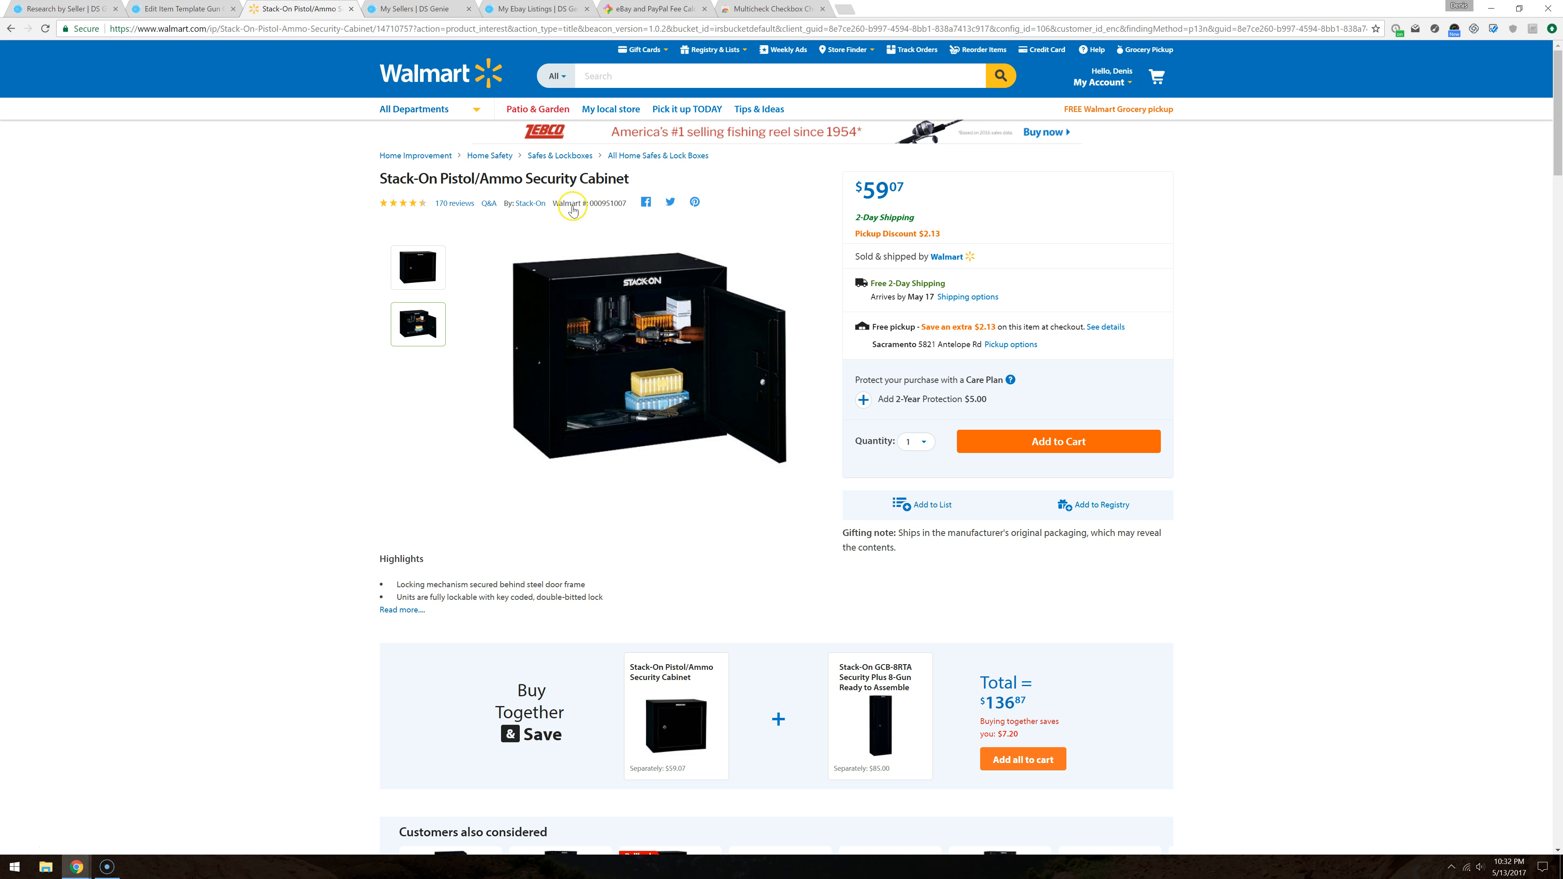
pyautogui.click(198, 7)
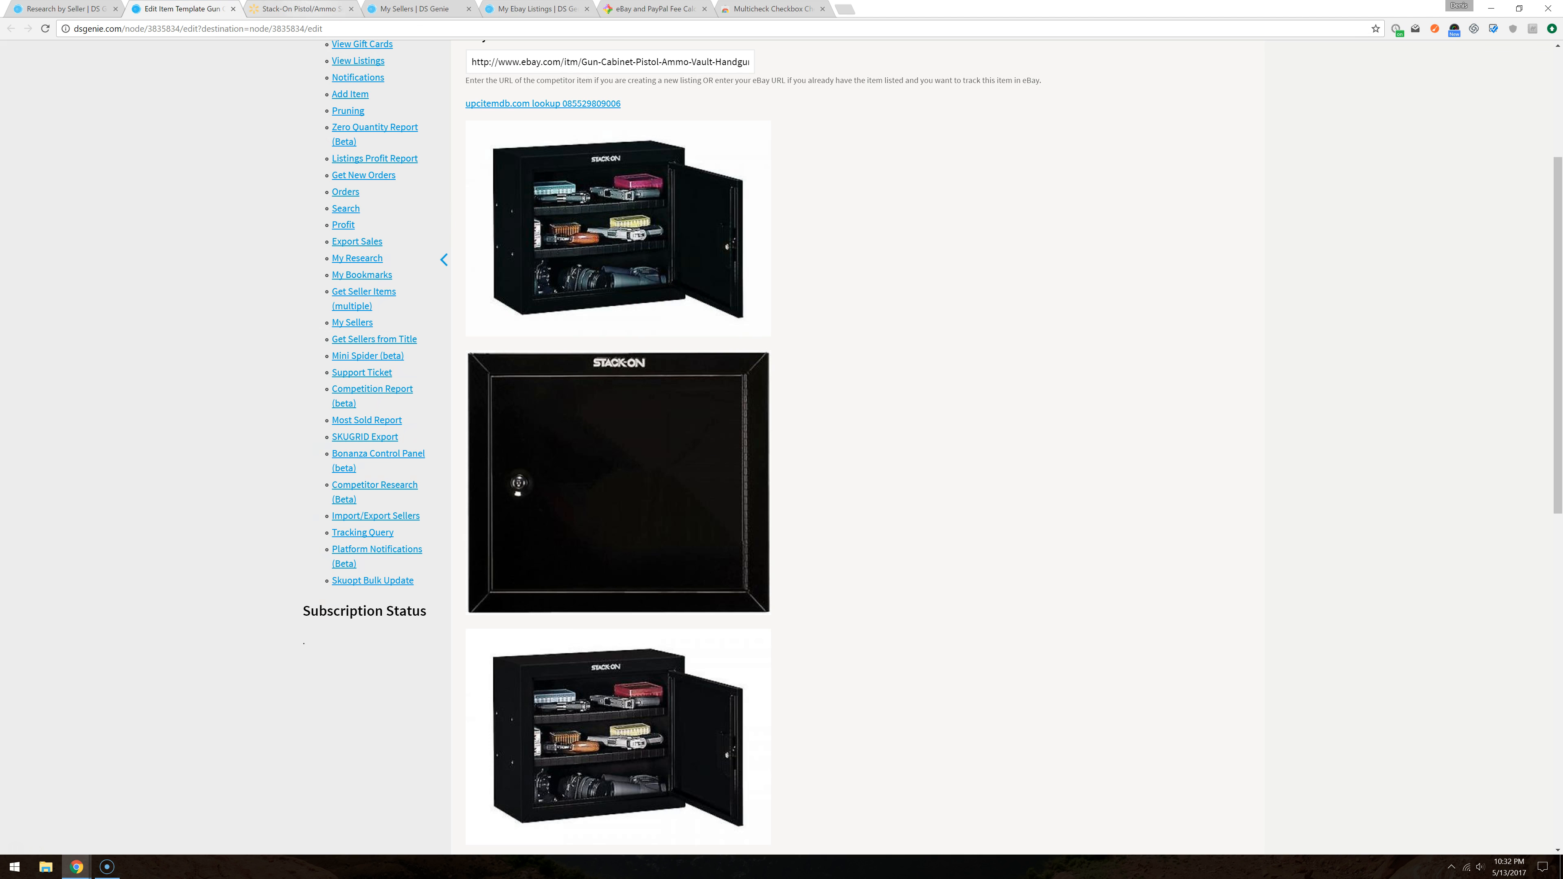
pyautogui.click(301, 8)
pyautogui.scroll(-5, 320, 289)
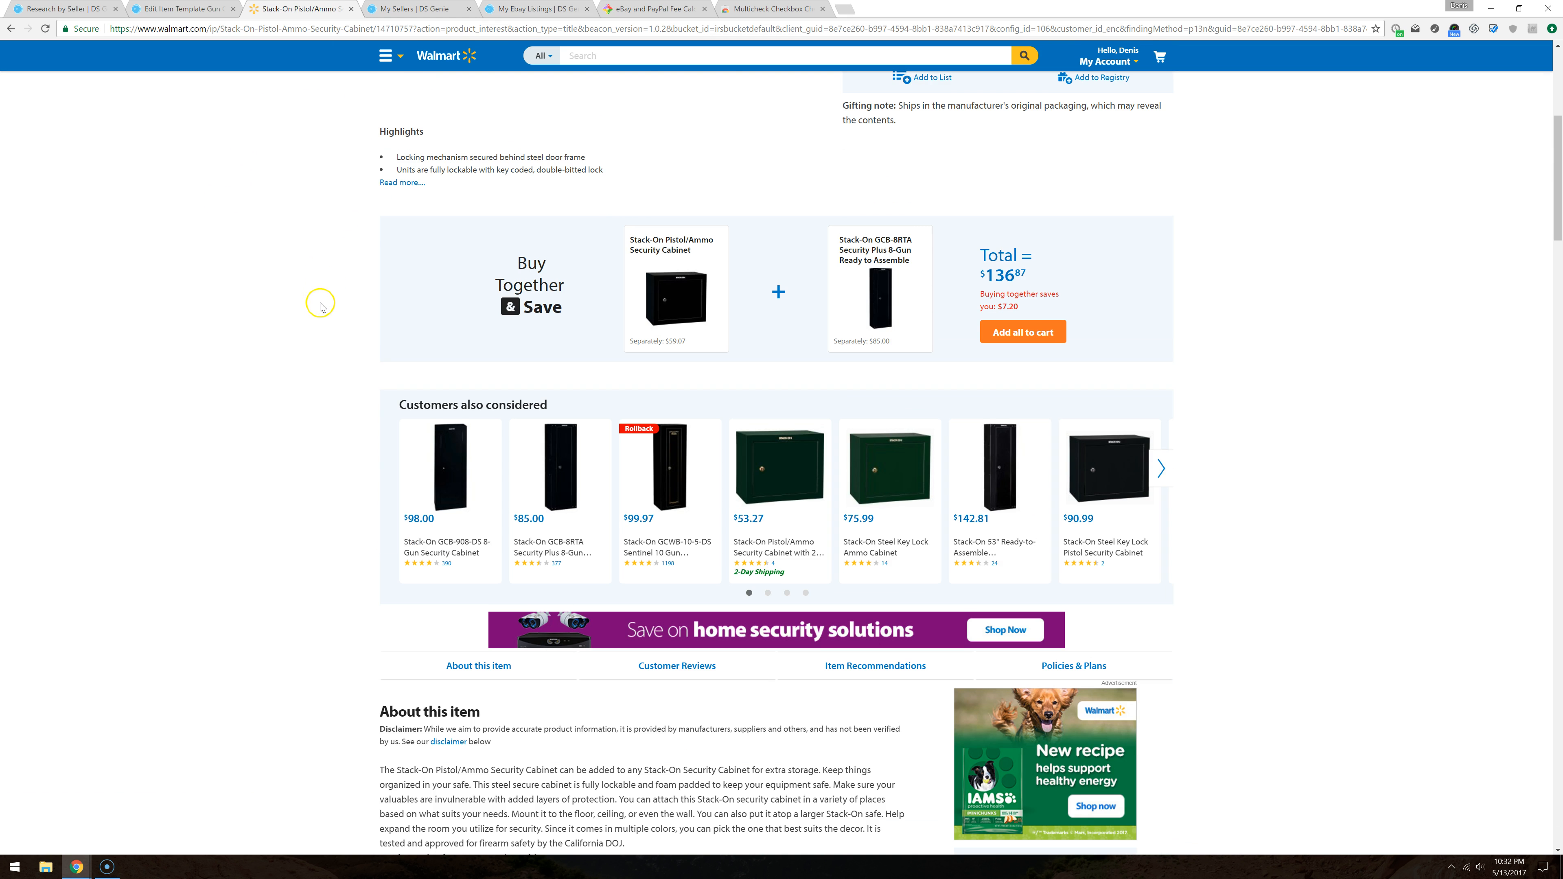
pyautogui.scroll(-7, 318, 311)
pyautogui.scroll(10, 313, 308)
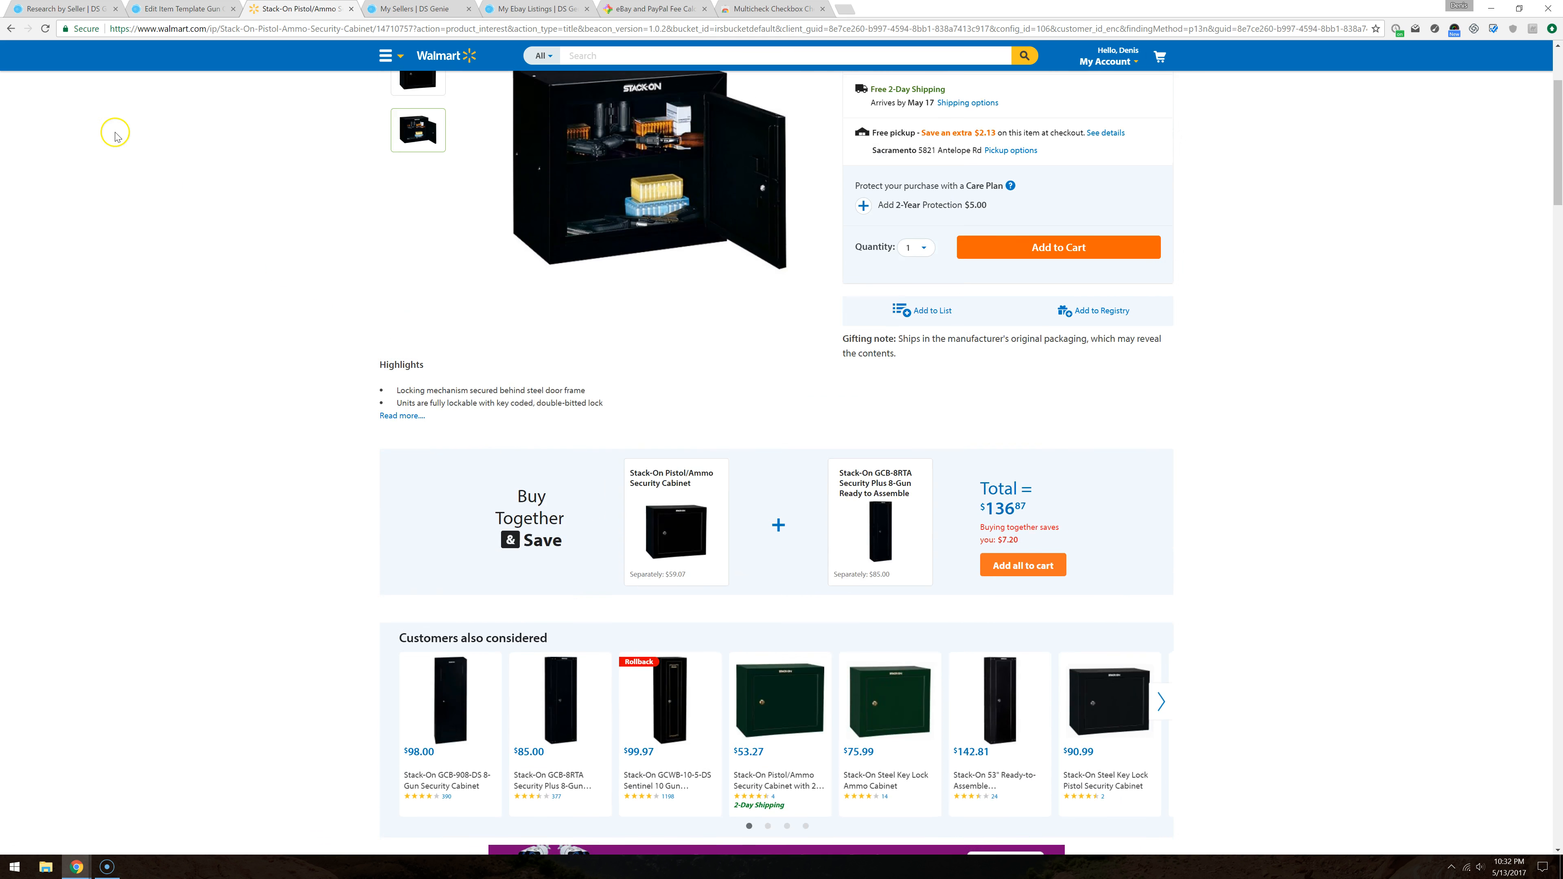
# Step: Go back to Walmart's Security Cabinet with 2 Shelves, view its open-door photo, and close the product page
pyautogui.click(11, 29)
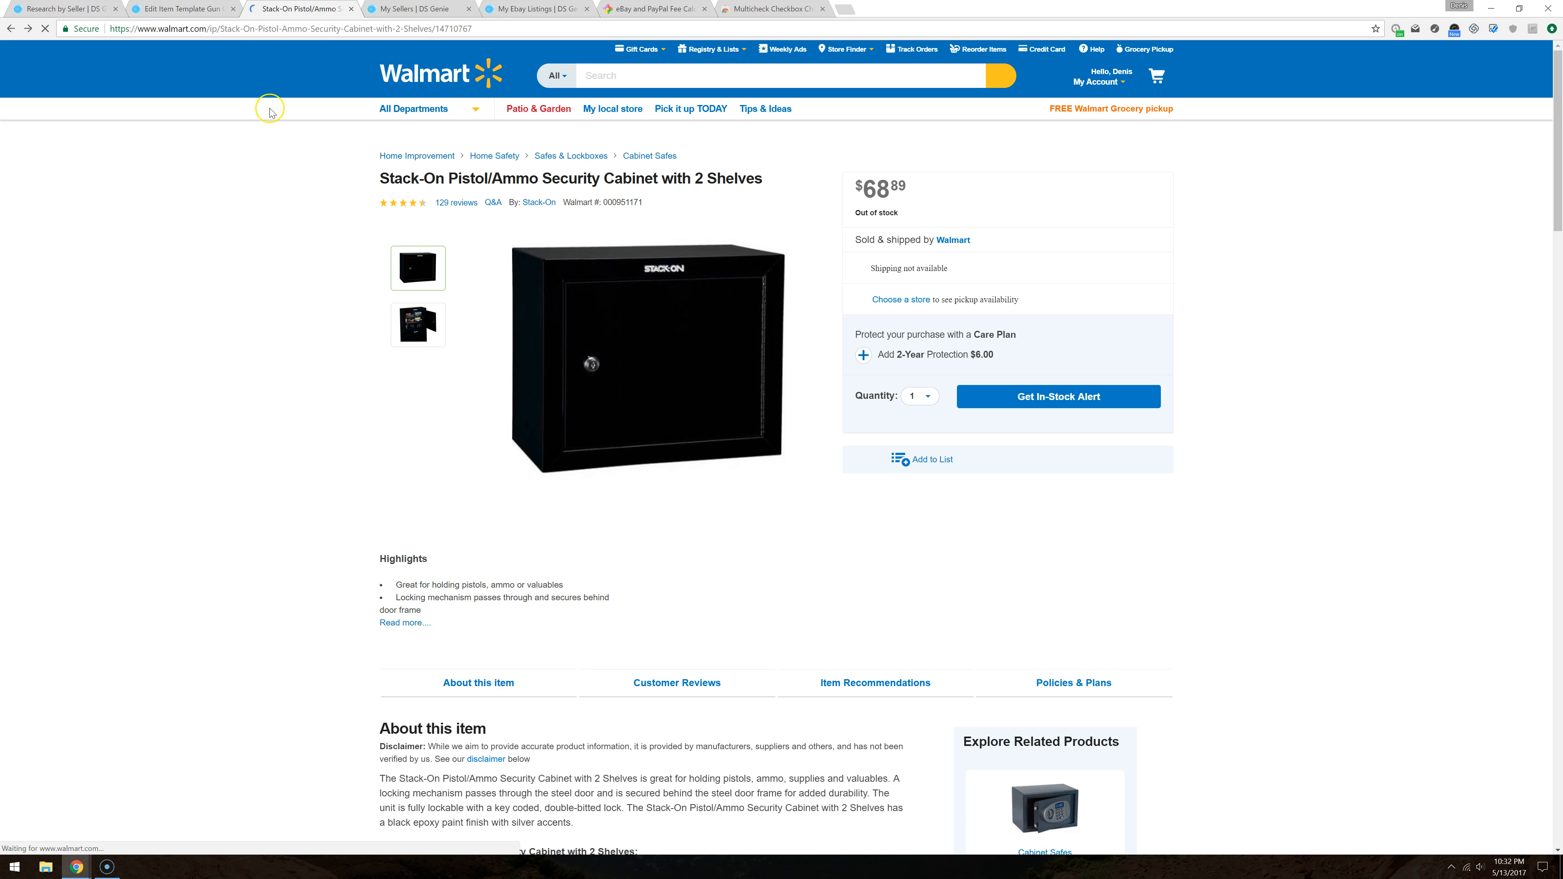
pyautogui.click(425, 529)
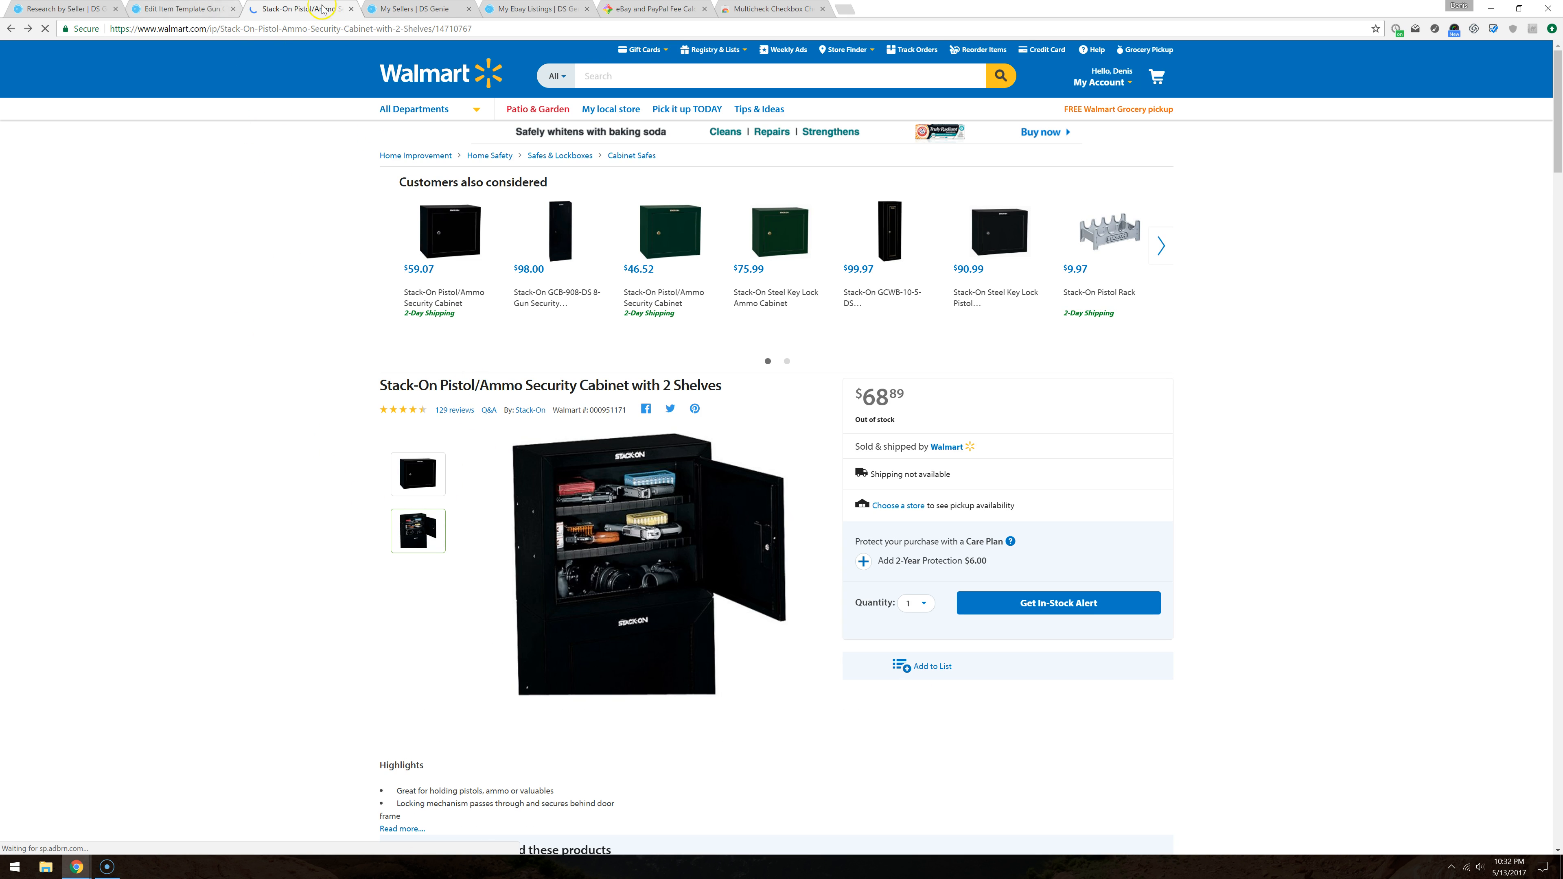
pyautogui.hotkey('ctrl', 'w')
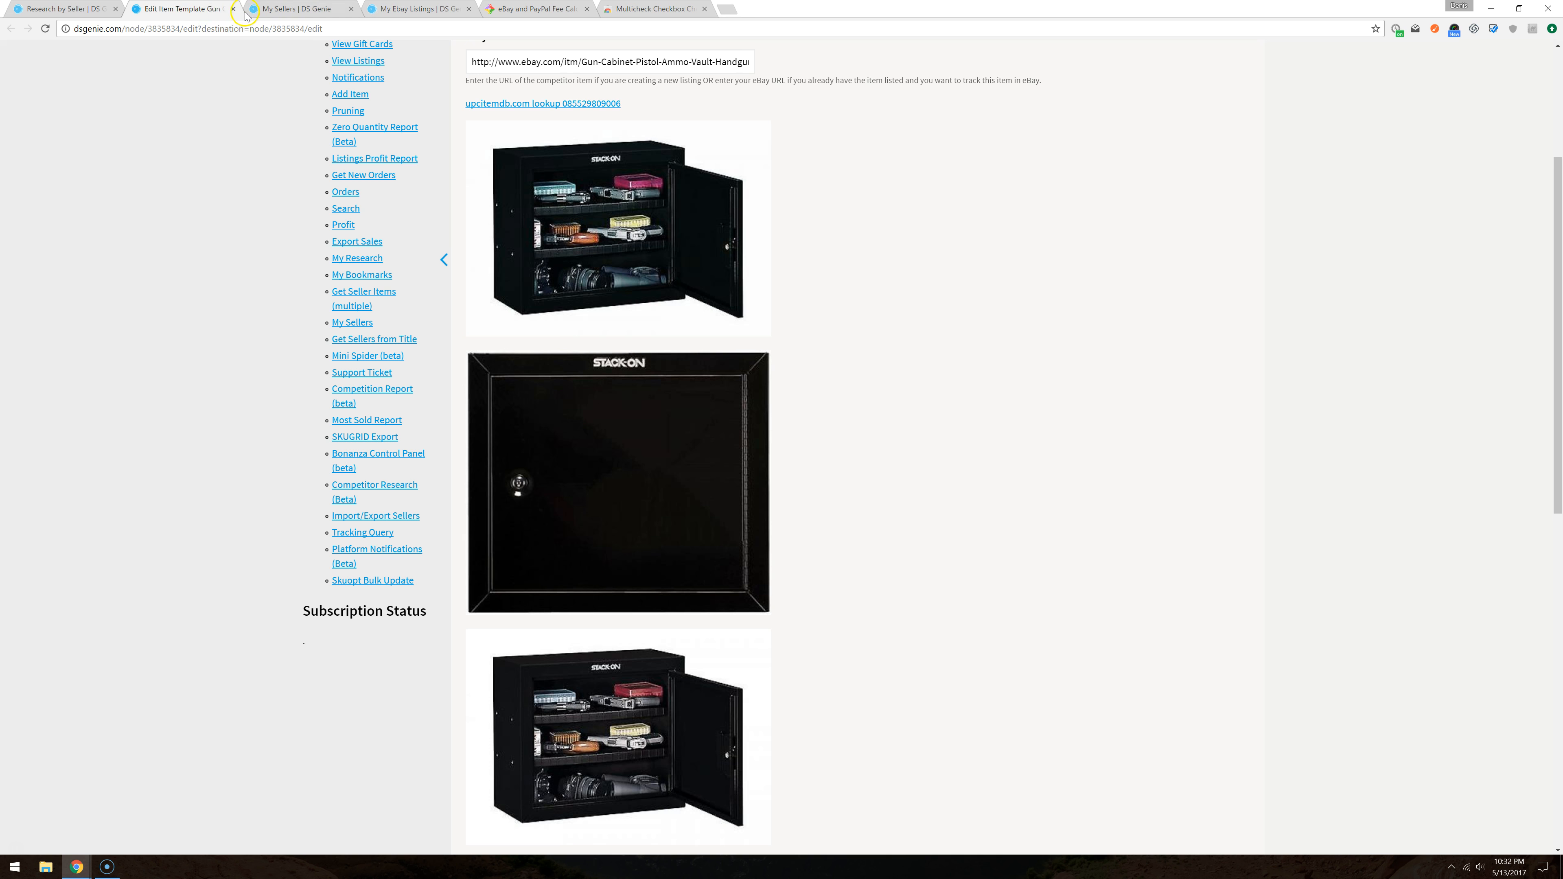
# Step: Close the gun cabinet's item template and open the edit page of the Tow-Behind Fertilizer Spreader 85-Pound item in a separate browser tab
pyautogui.click(234, 10)
pyautogui.hotkey('ctrl', 'shift', 'Tab')
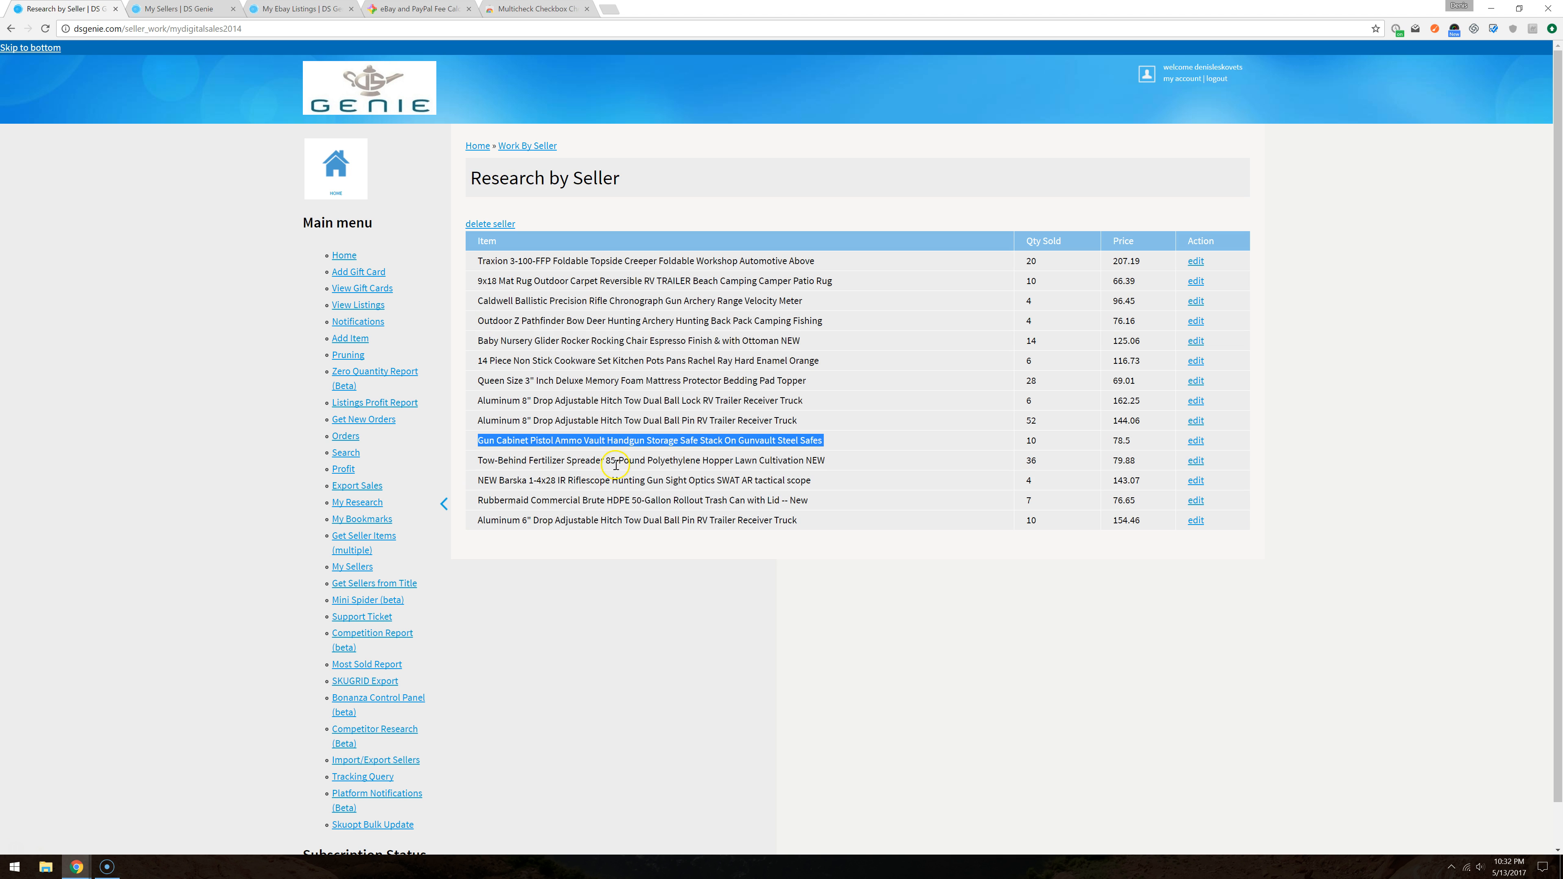
pyautogui.tripleClick(596, 462)
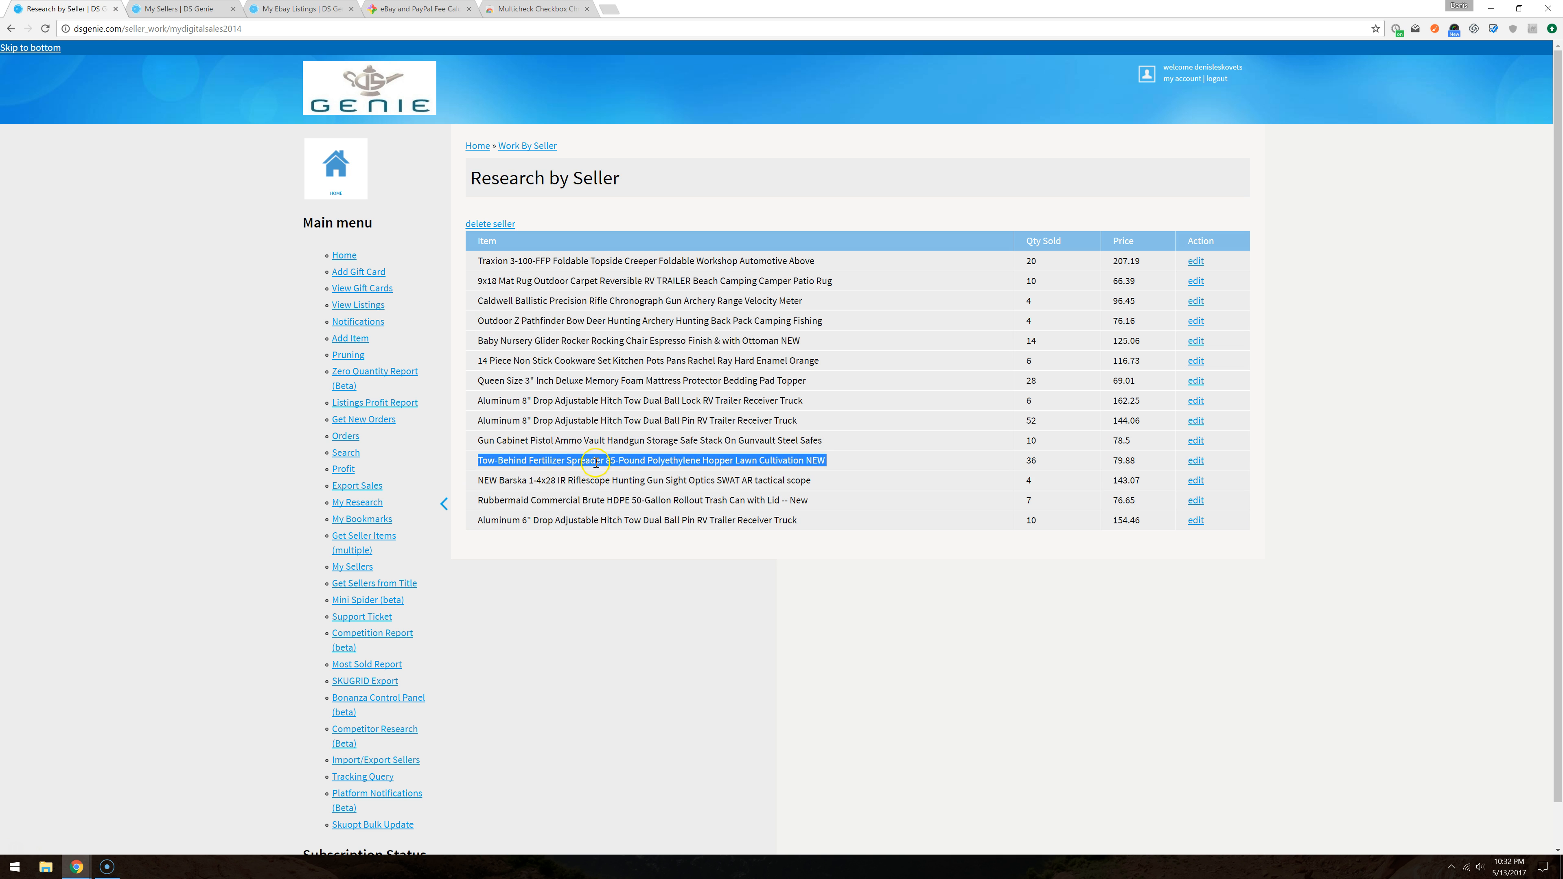
pyautogui.rightClick(1195, 461)
pyautogui.click(1237, 467)
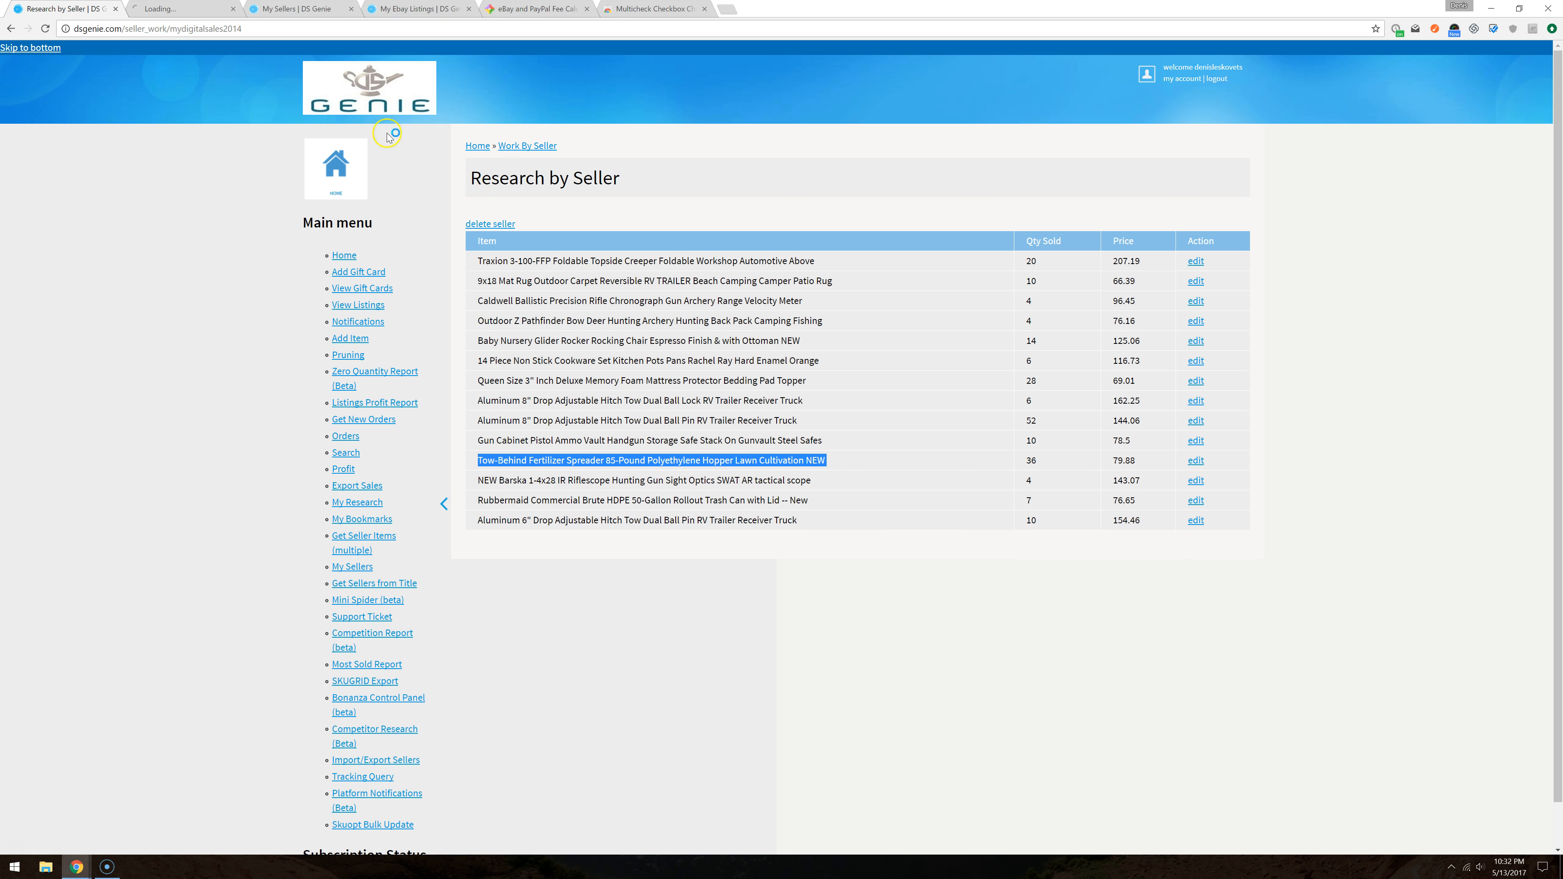
# Step: Run a reverse image search on the spreader photo and open Amazon's Agri-Fab 45-0315 85-Pound Tow Broadcast Spreader from the results
pyautogui.hotkey('ctrl', 'Tab')
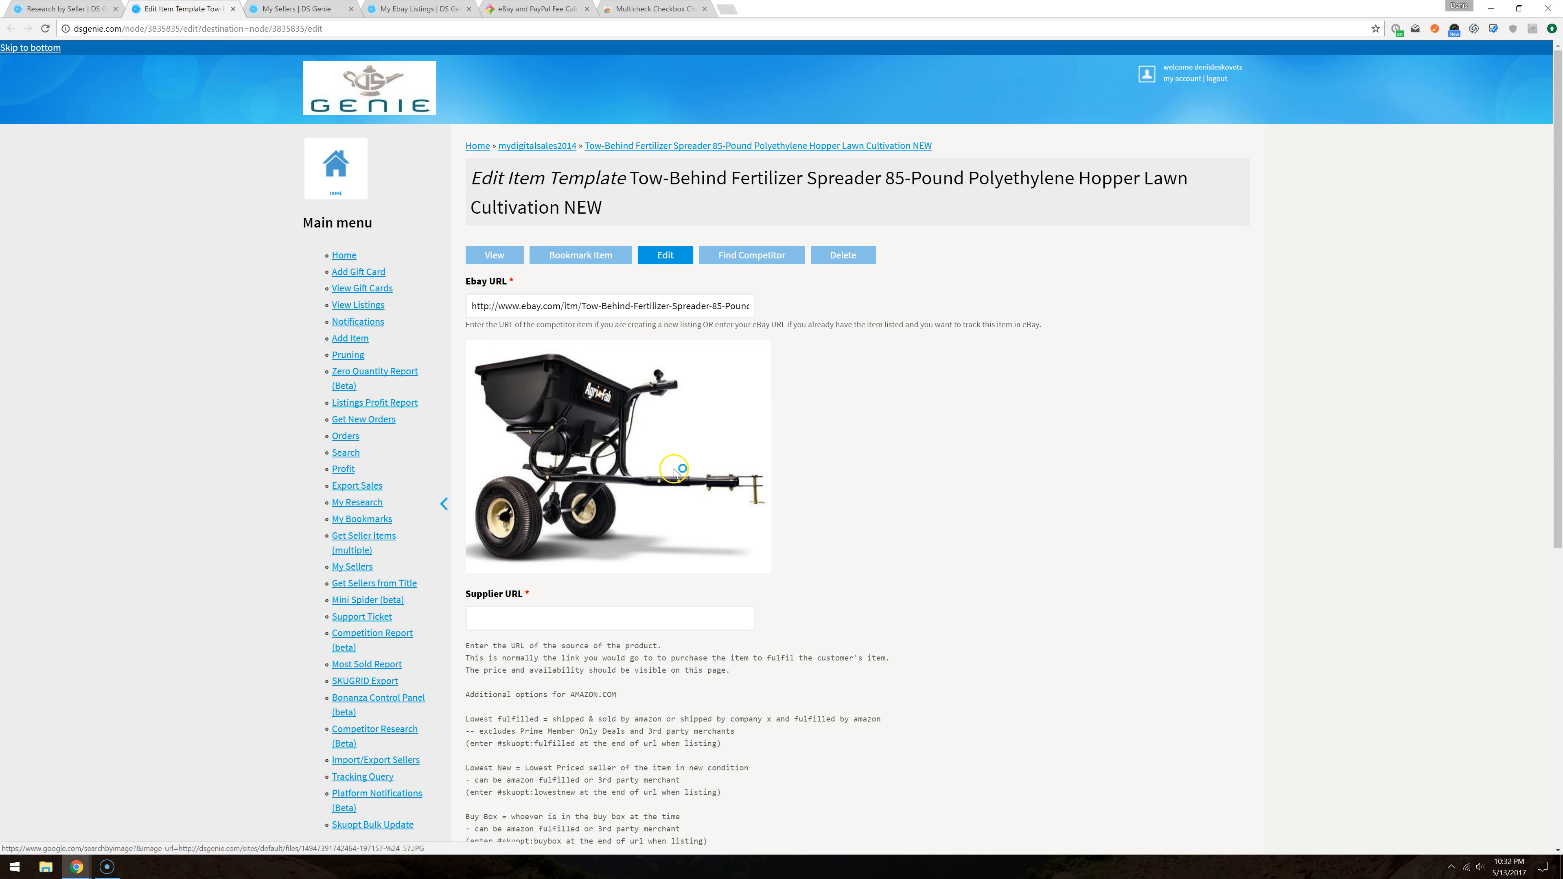
pyautogui.click(660, 471)
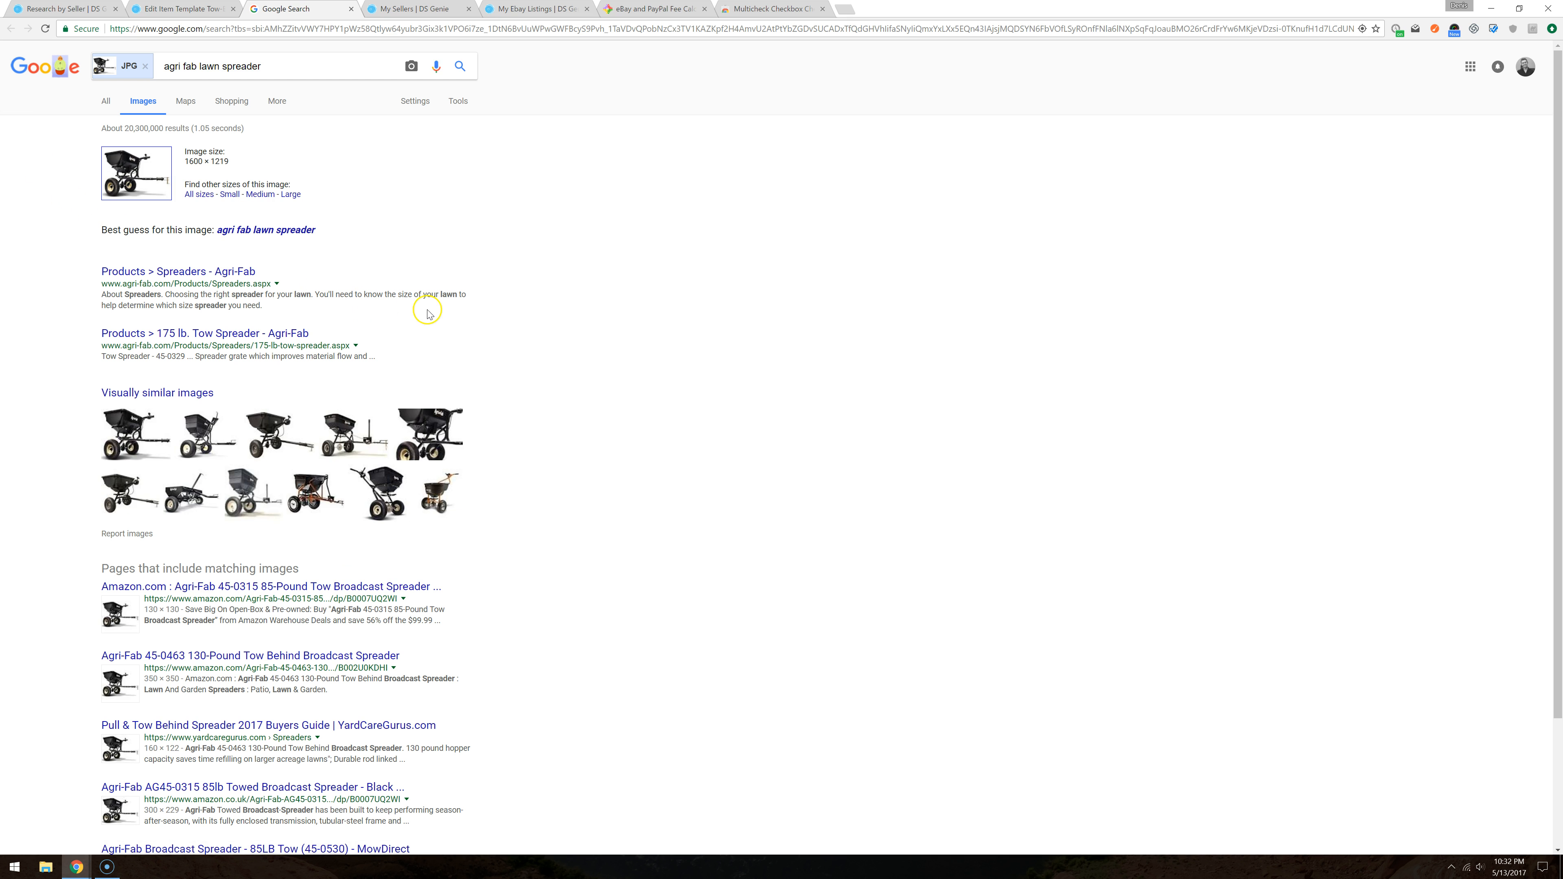
pyautogui.scroll(-3, 292, 560)
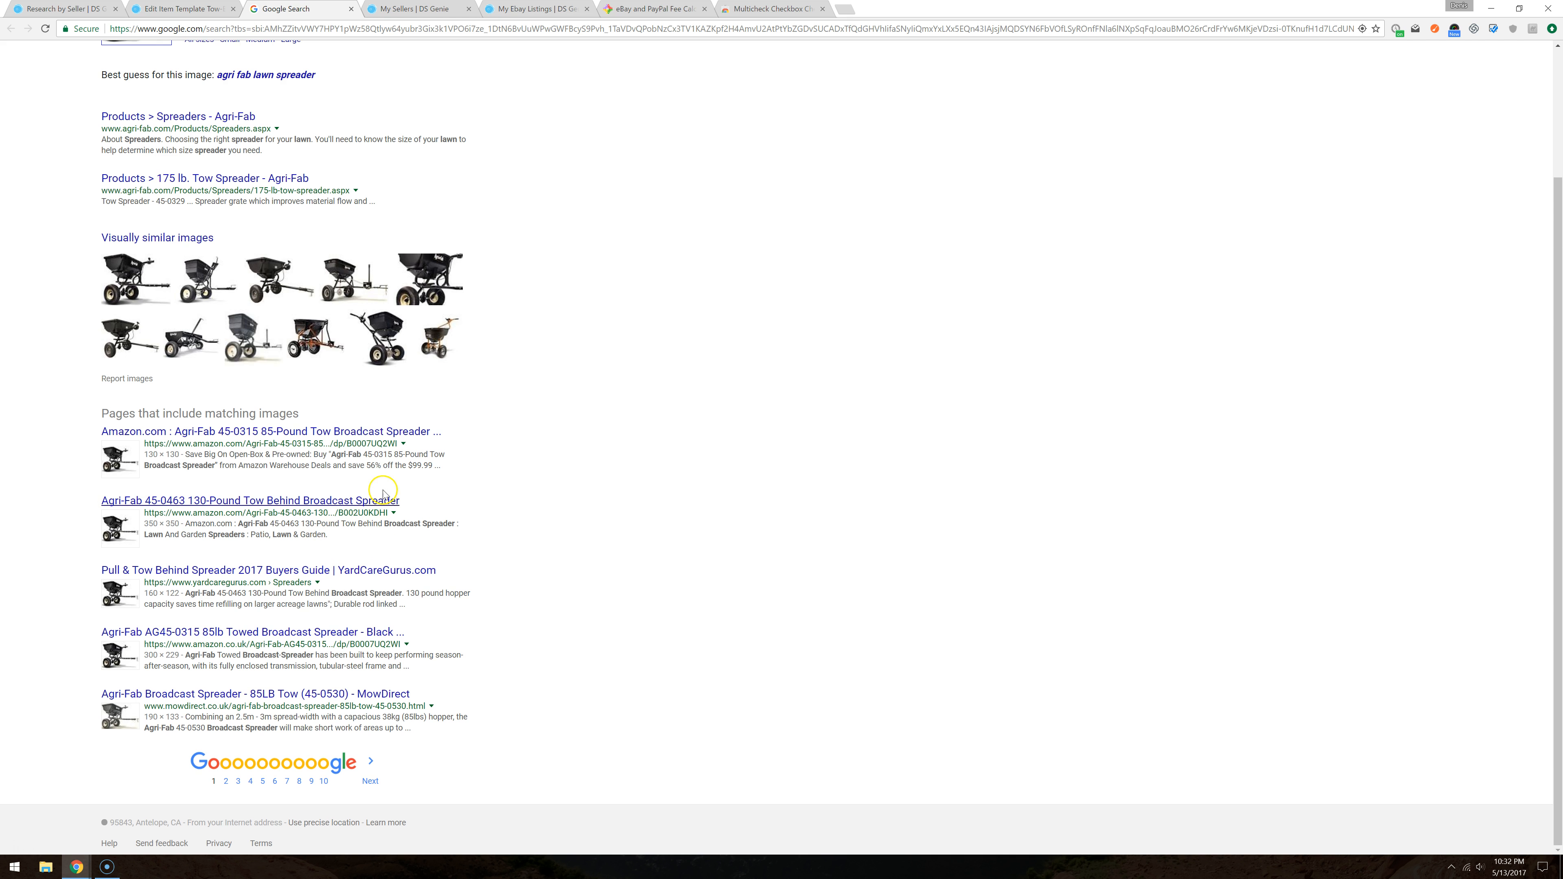
pyautogui.click(373, 432)
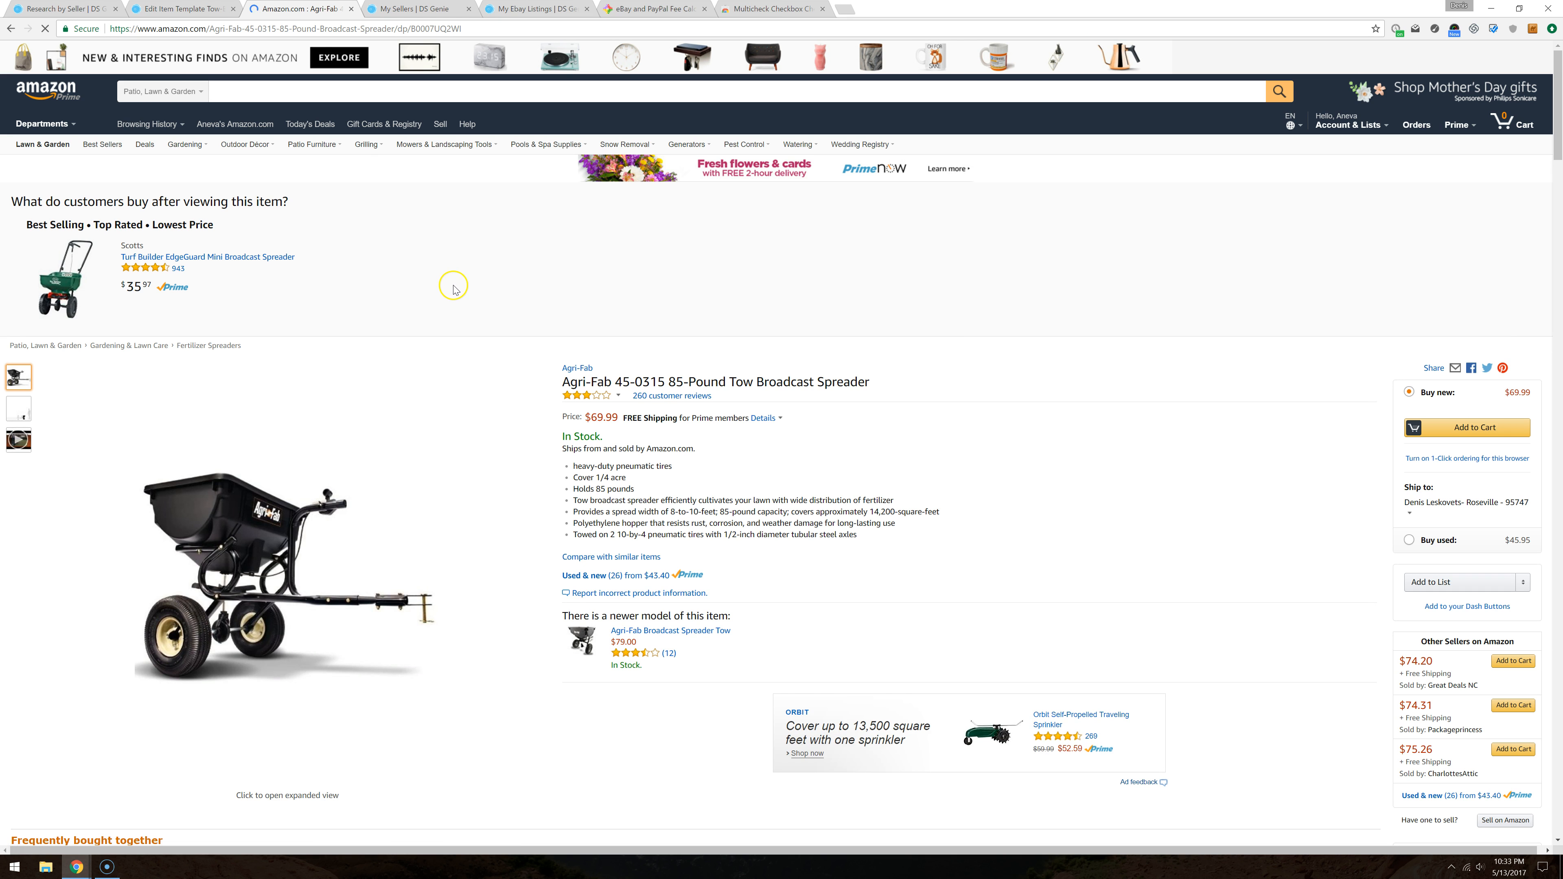
# Step: Compare the spreader's price in the item template with the price on its Amazon page
pyautogui.click(182, 9)
pyautogui.scroll(-6, 392, 277)
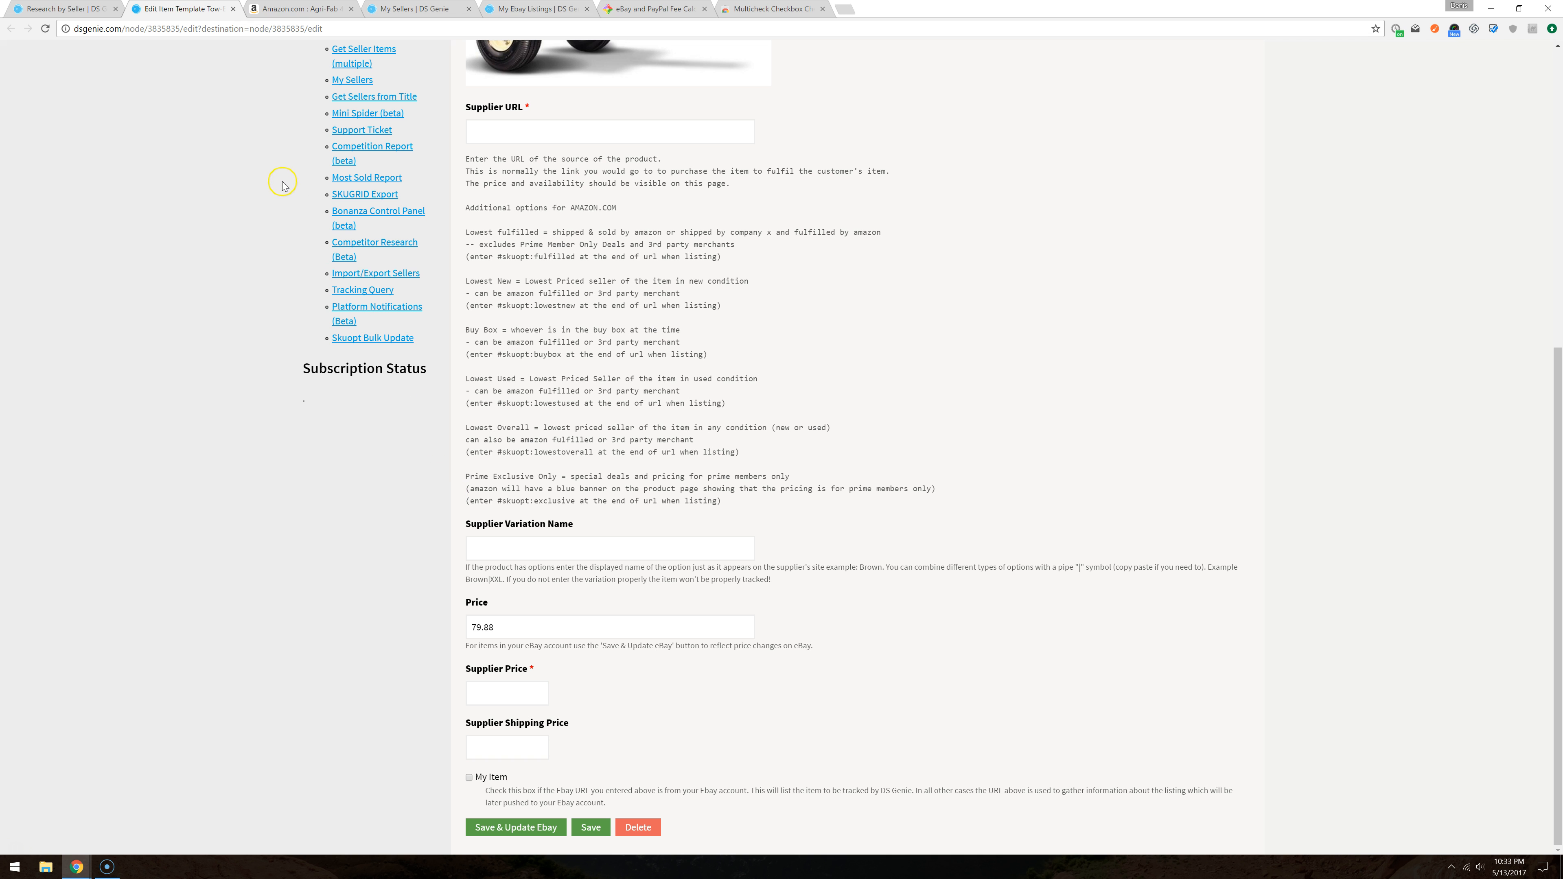
pyautogui.click(255, 10)
pyautogui.click(205, 11)
# Step: Return to the seller's research list and delete that seller, confirming the removal
pyautogui.click(102, 10)
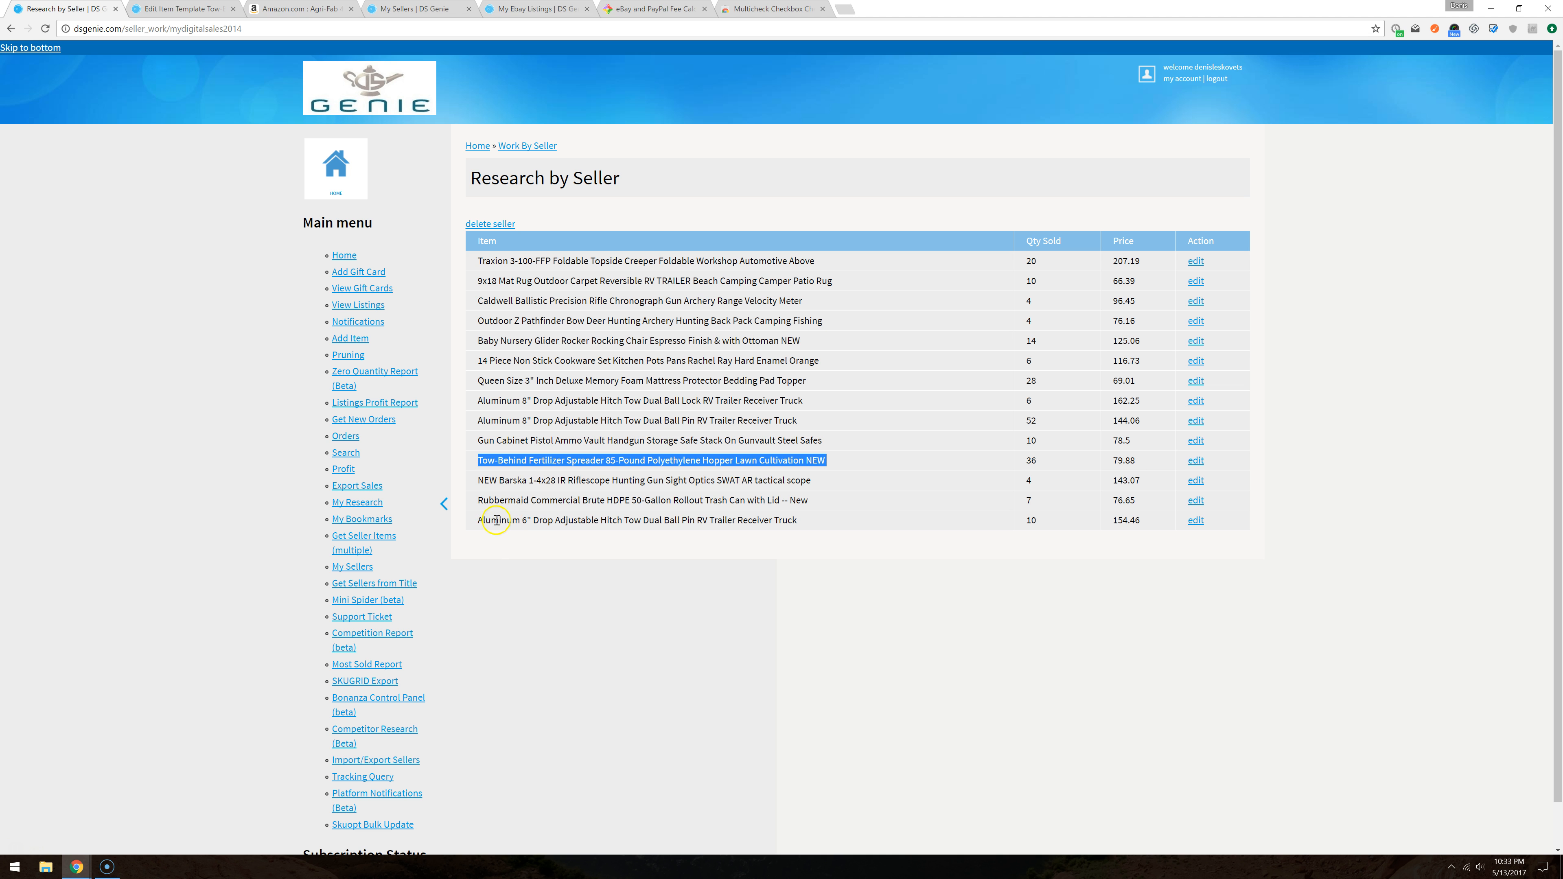
pyautogui.click(491, 223)
pyautogui.click(831, 108)
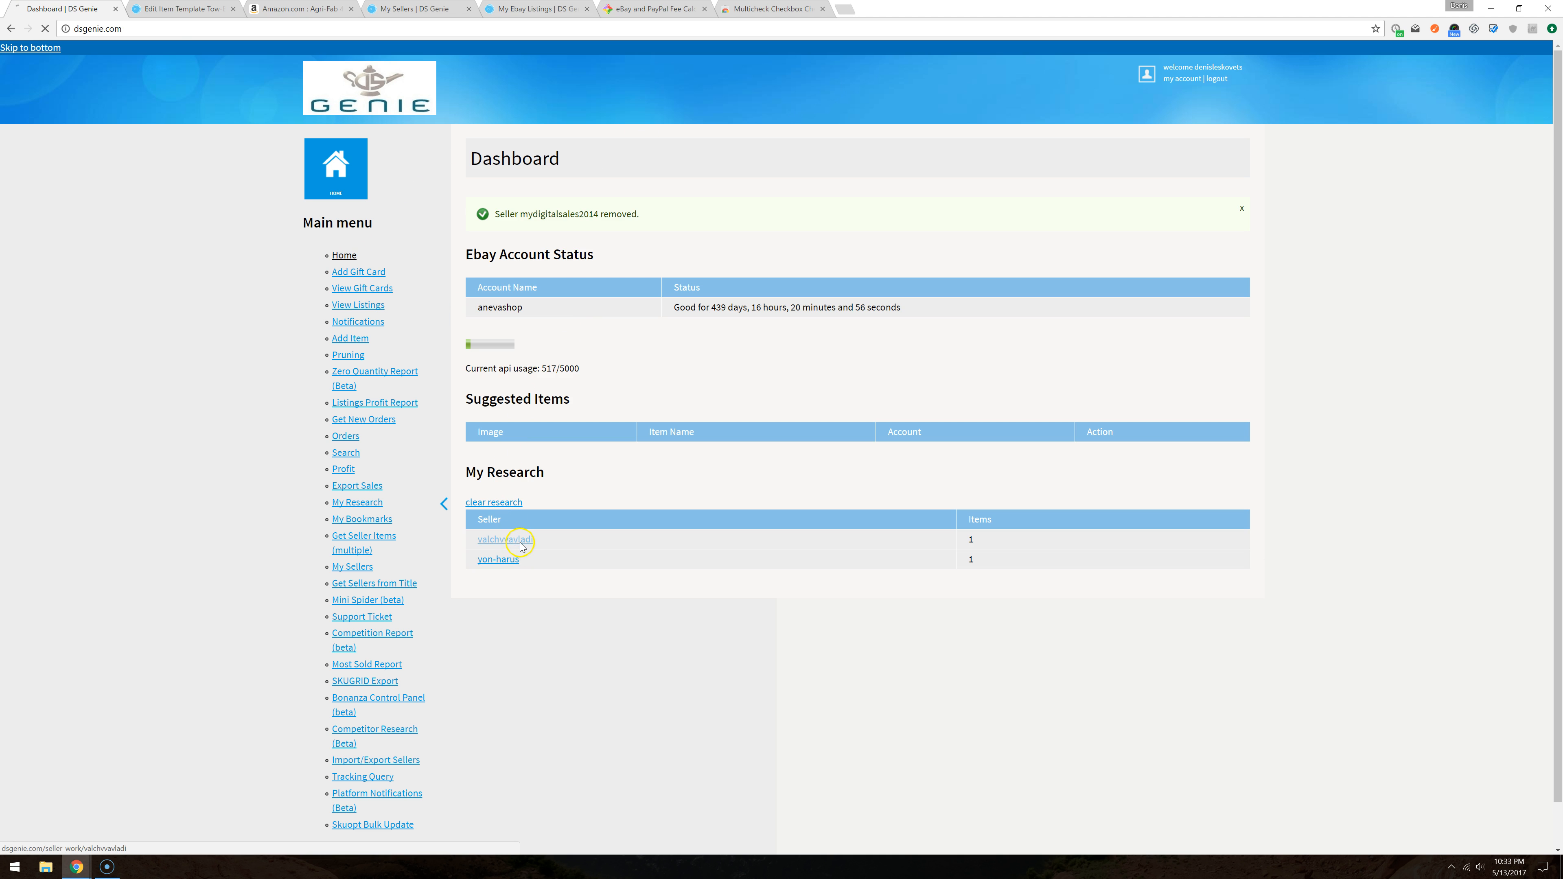
# Step: Open the first remaining seller's items, open the Tent 10 Person Camping Ozark Trail edit page in a separate tab, and close the spreader's template
pyautogui.click(506, 539)
pyautogui.tripleClick(592, 262)
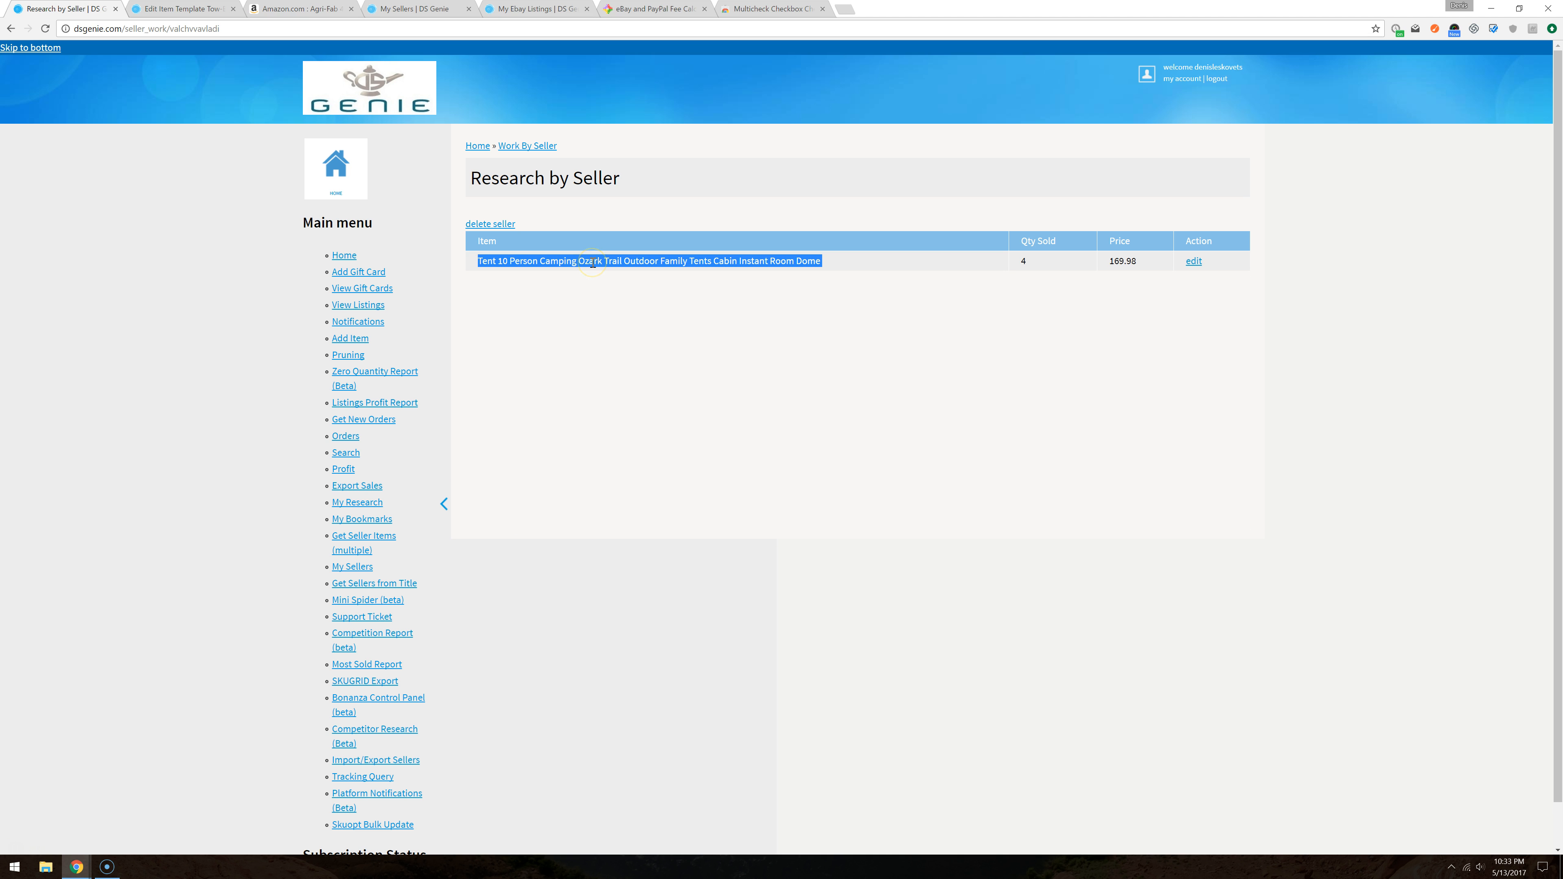
pyautogui.rightClick(1194, 263)
pyautogui.click(1215, 272)
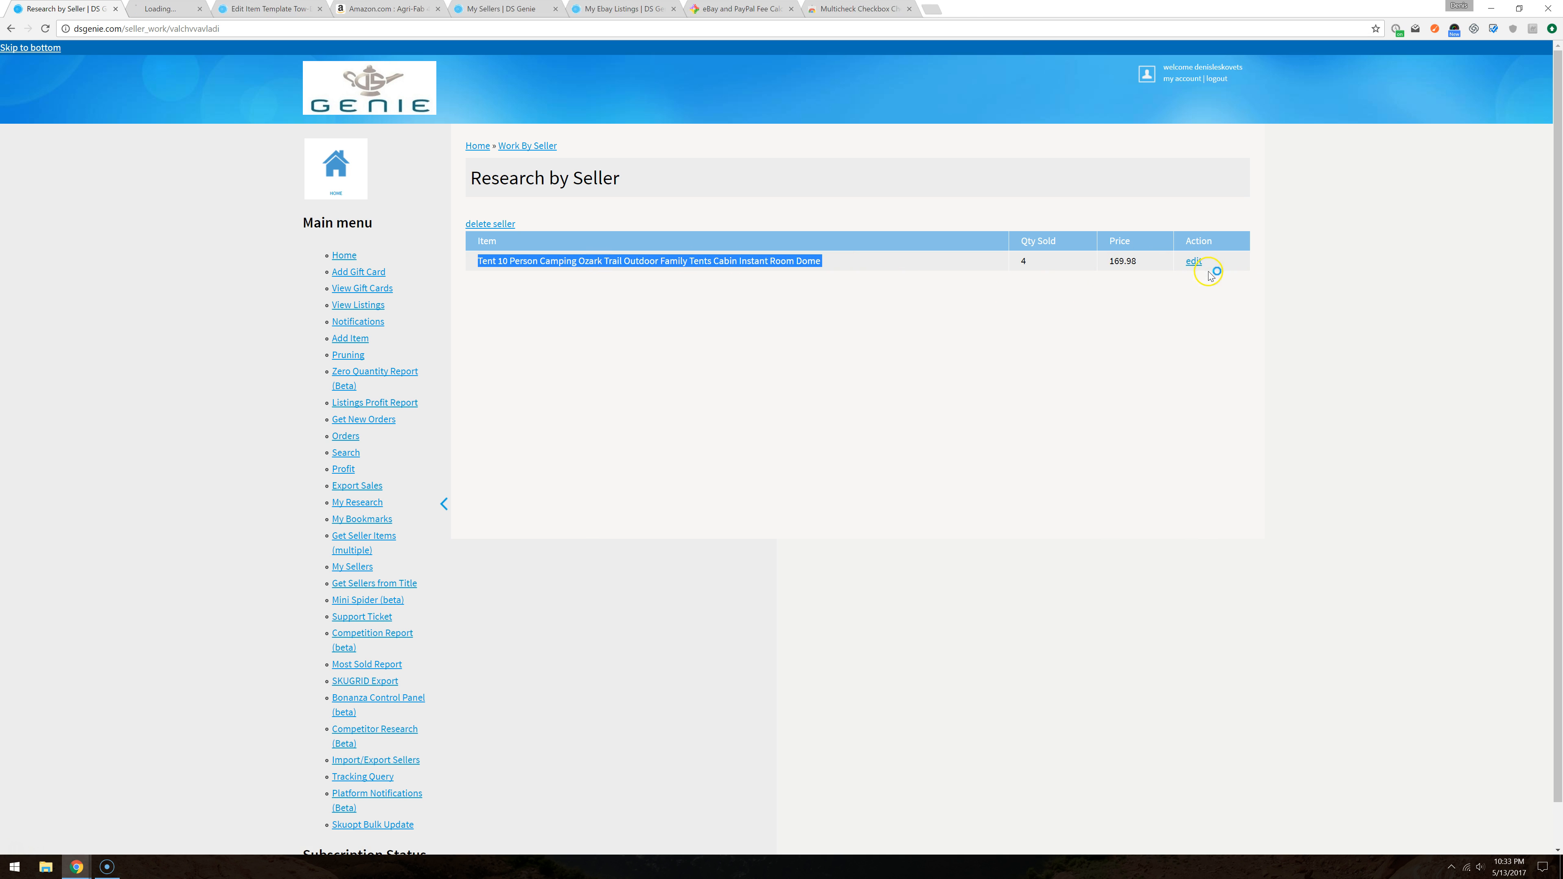
pyautogui.middleClick(337, 12)
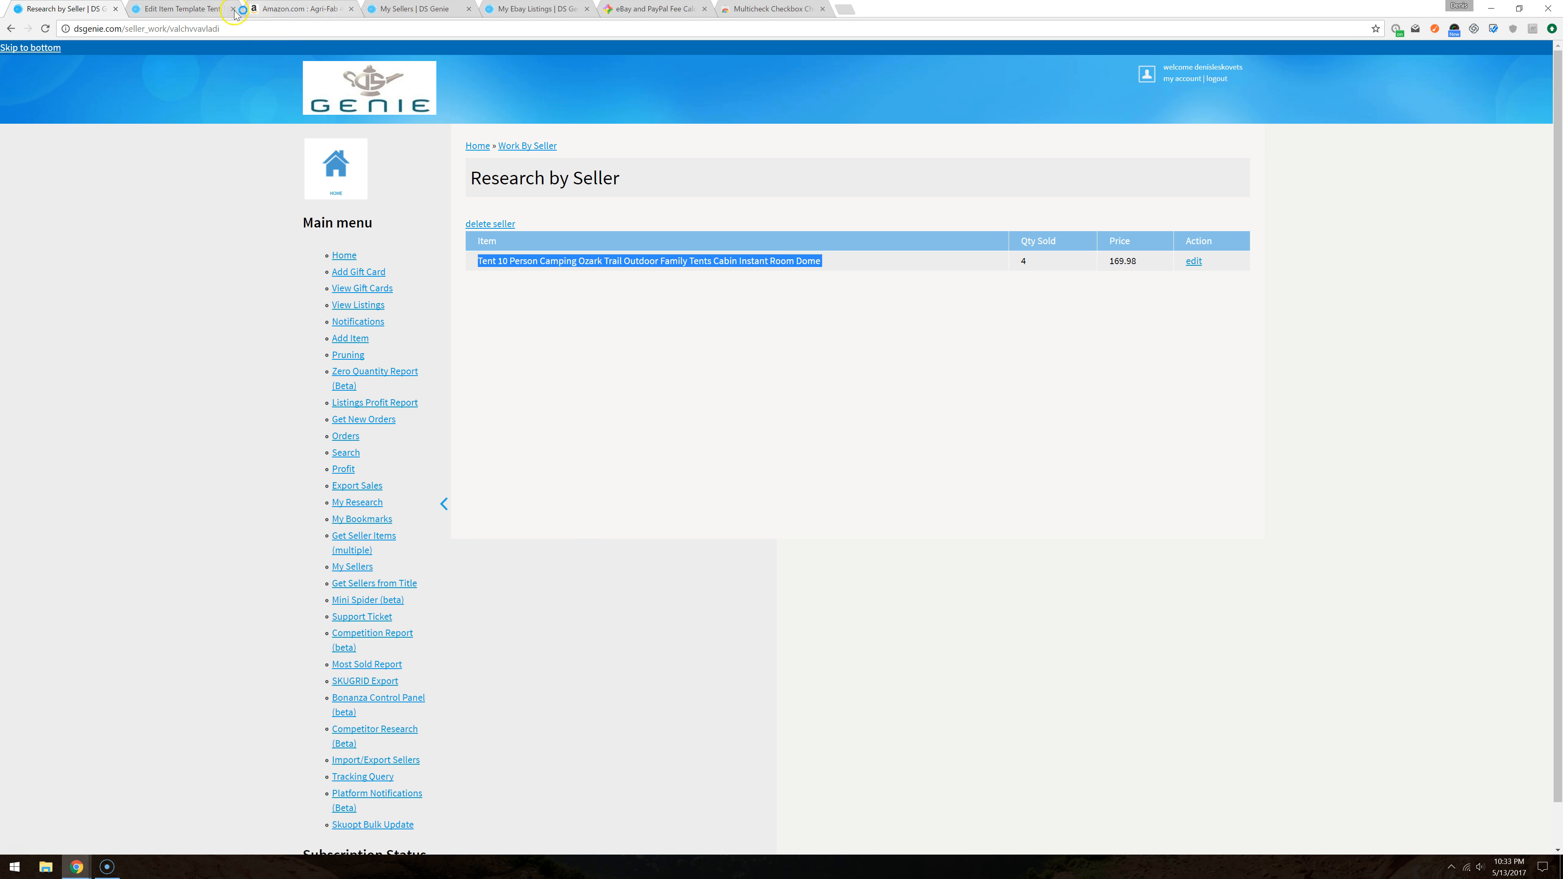
# Step: Run a reverse image search on the tent's first photo and open Walmart's Ozark Trail 10 Person Cabin Tent from the results
pyautogui.click(208, 11)
pyautogui.scroll(-5, 624, 327)
pyautogui.scroll(3, 792, 405)
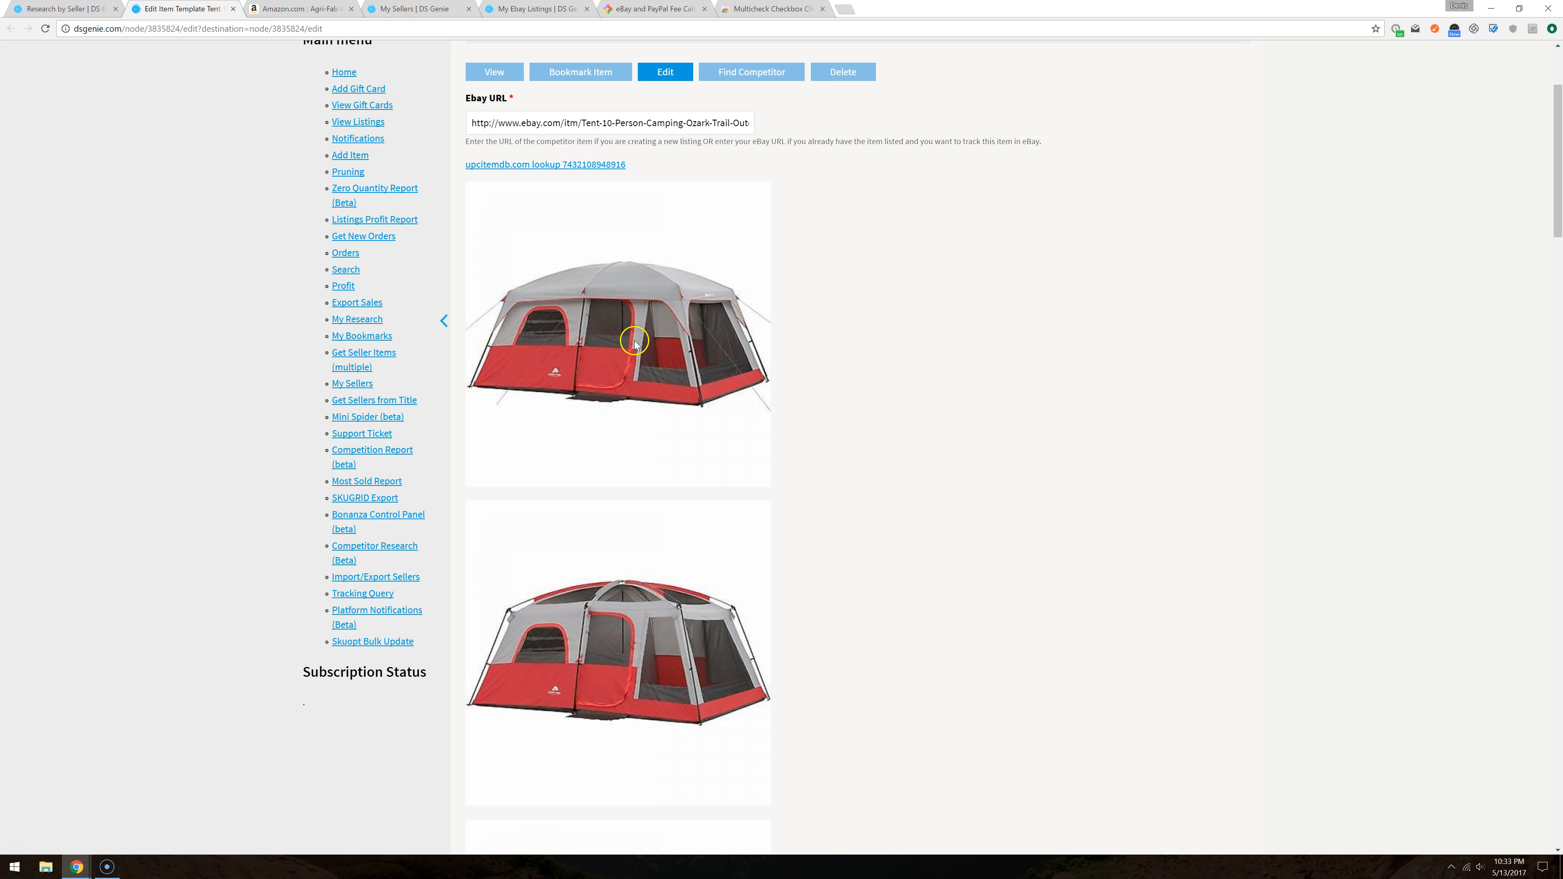
pyautogui.click(634, 342)
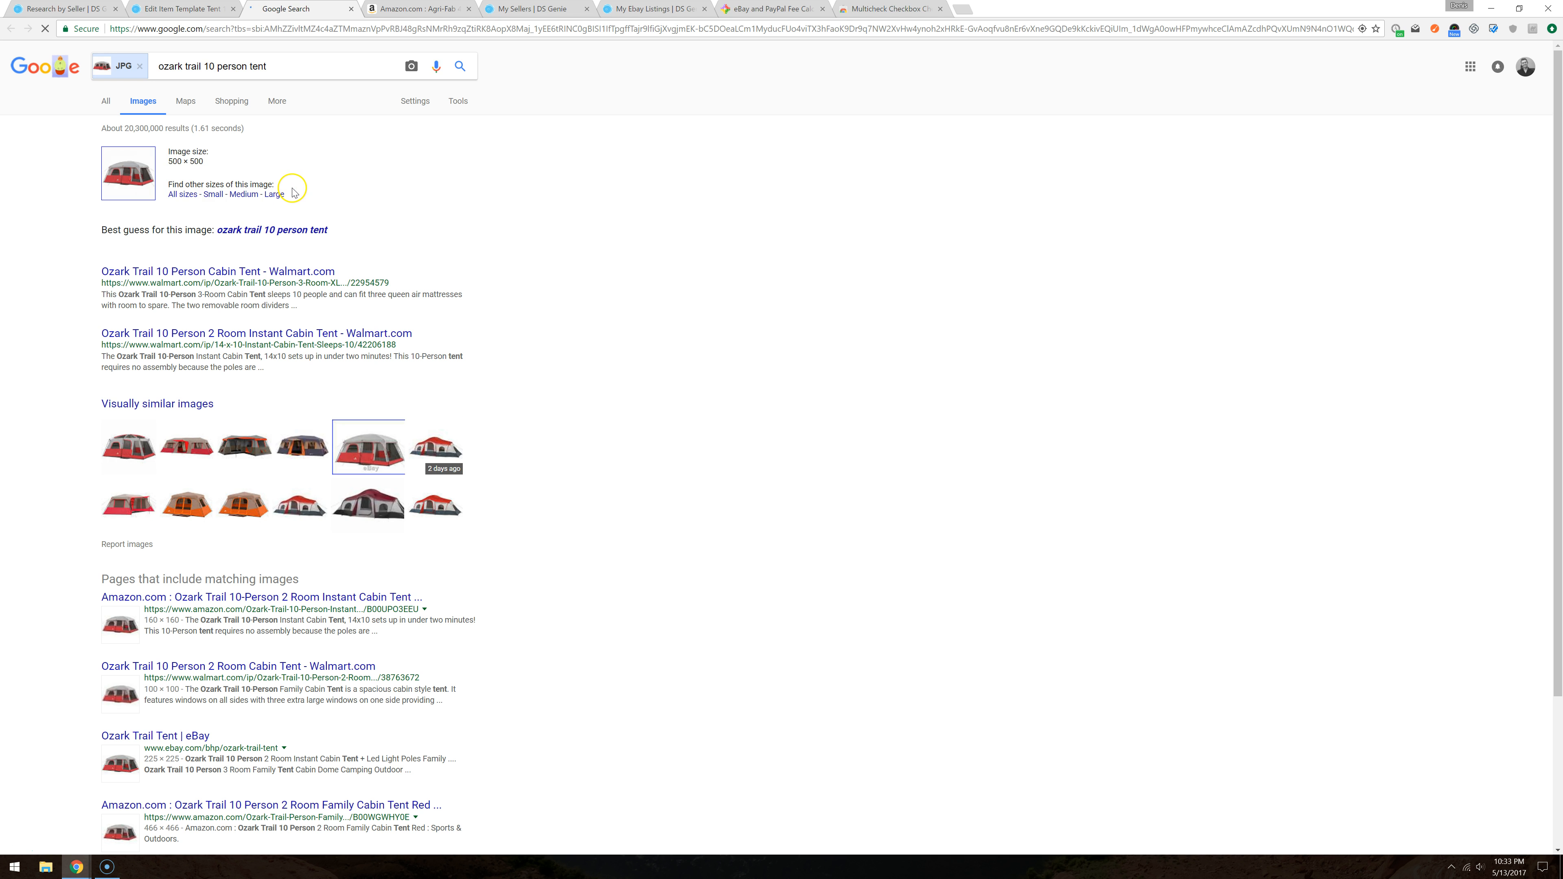
pyautogui.click(259, 271)
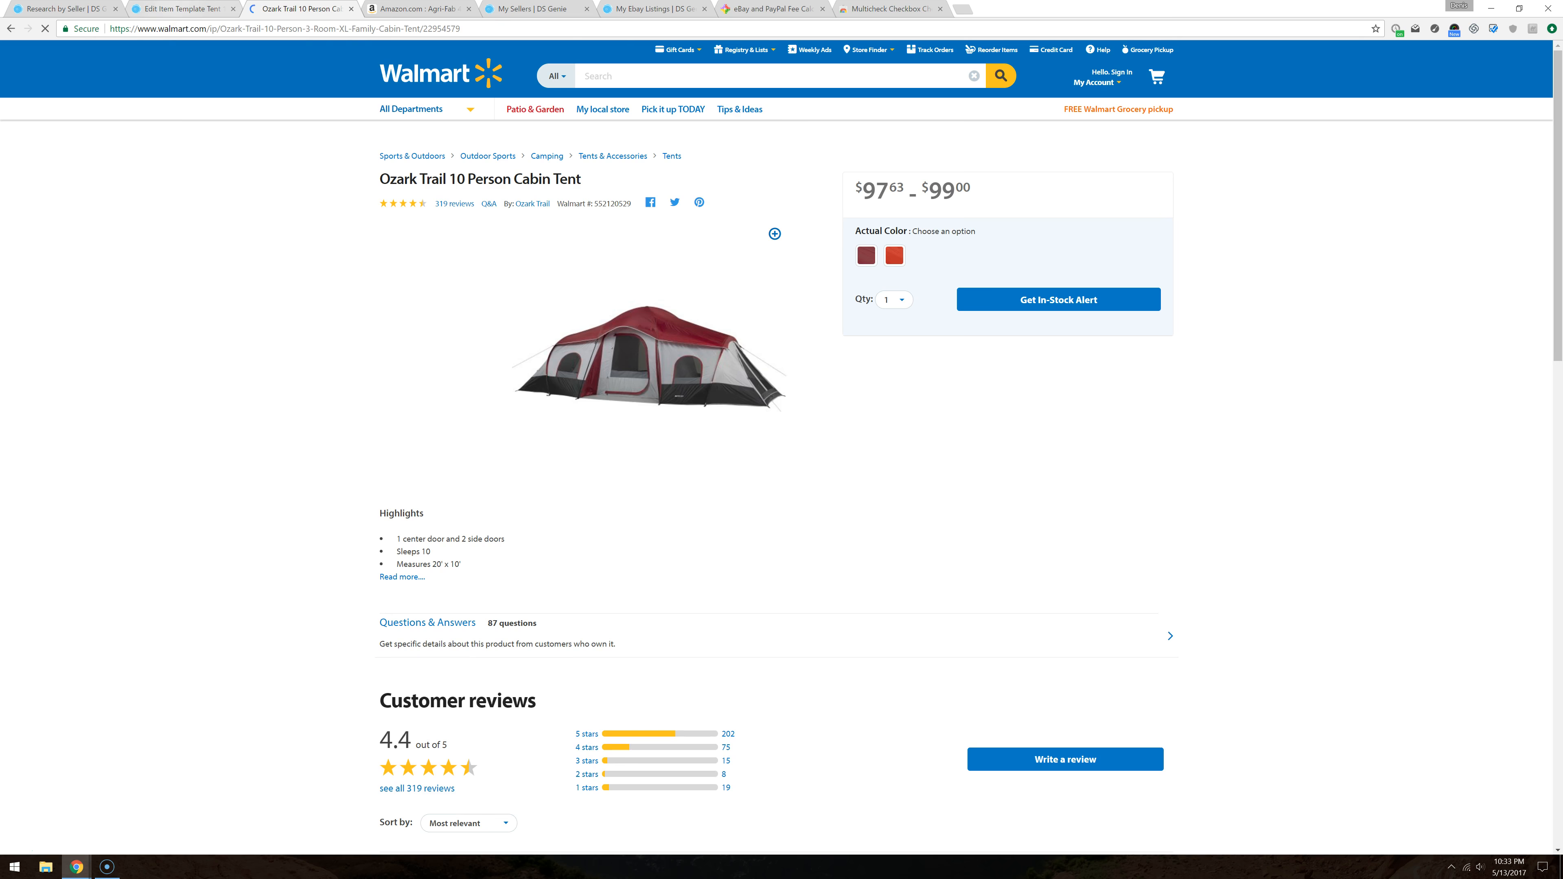
# Step: Compare Walmart's Ozark Trail 10 Person Cabin Tent and its related products with the tent in the item template
pyautogui.click(206, 10)
pyautogui.click(290, 8)
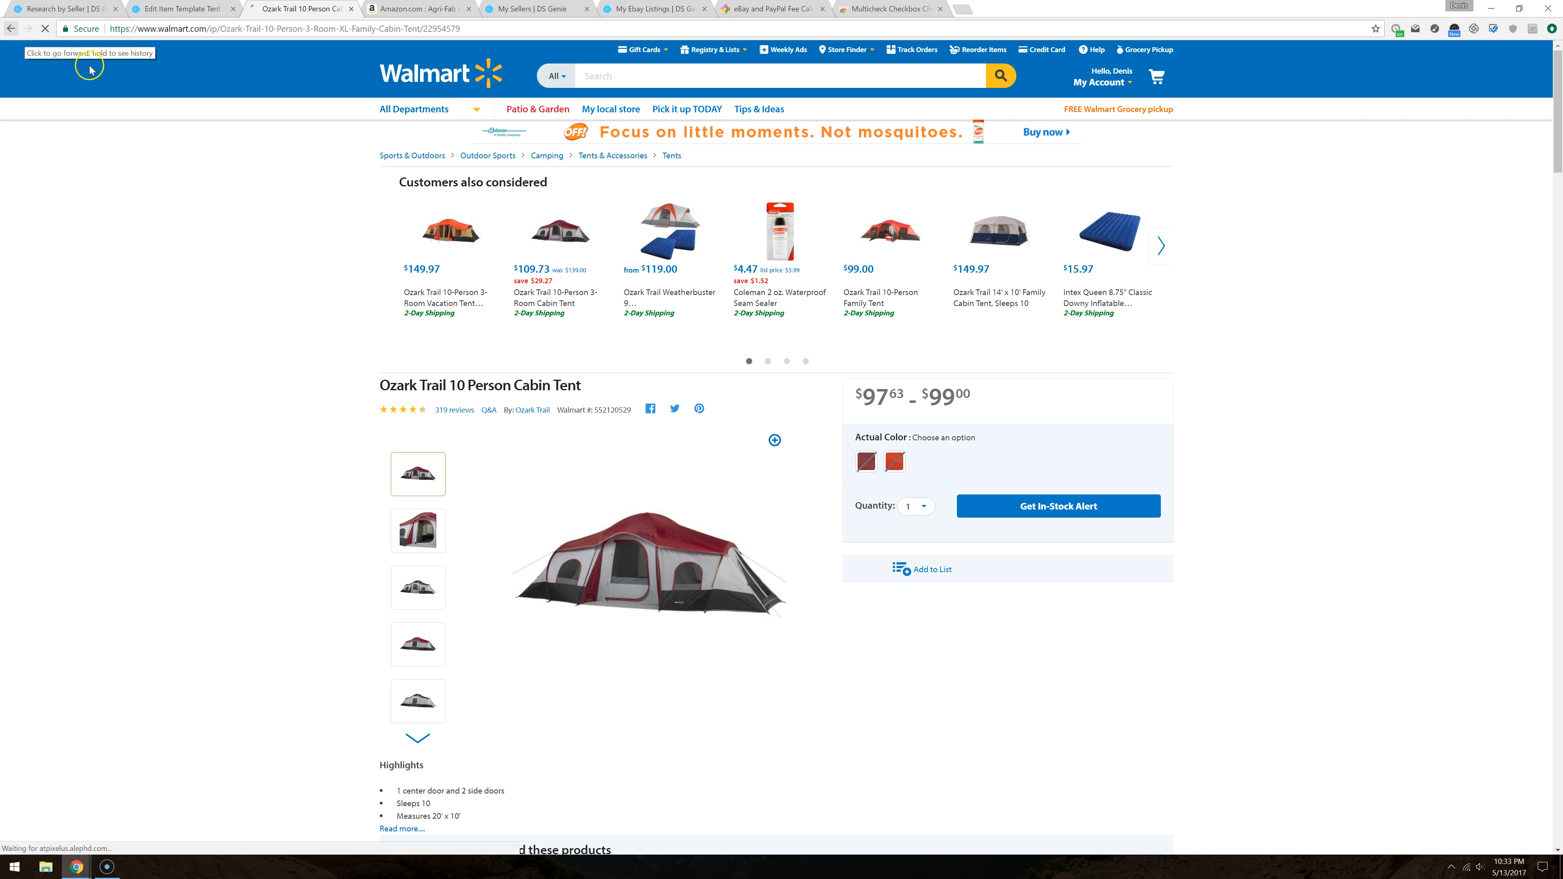
pyautogui.scroll(-6, 702, 635)
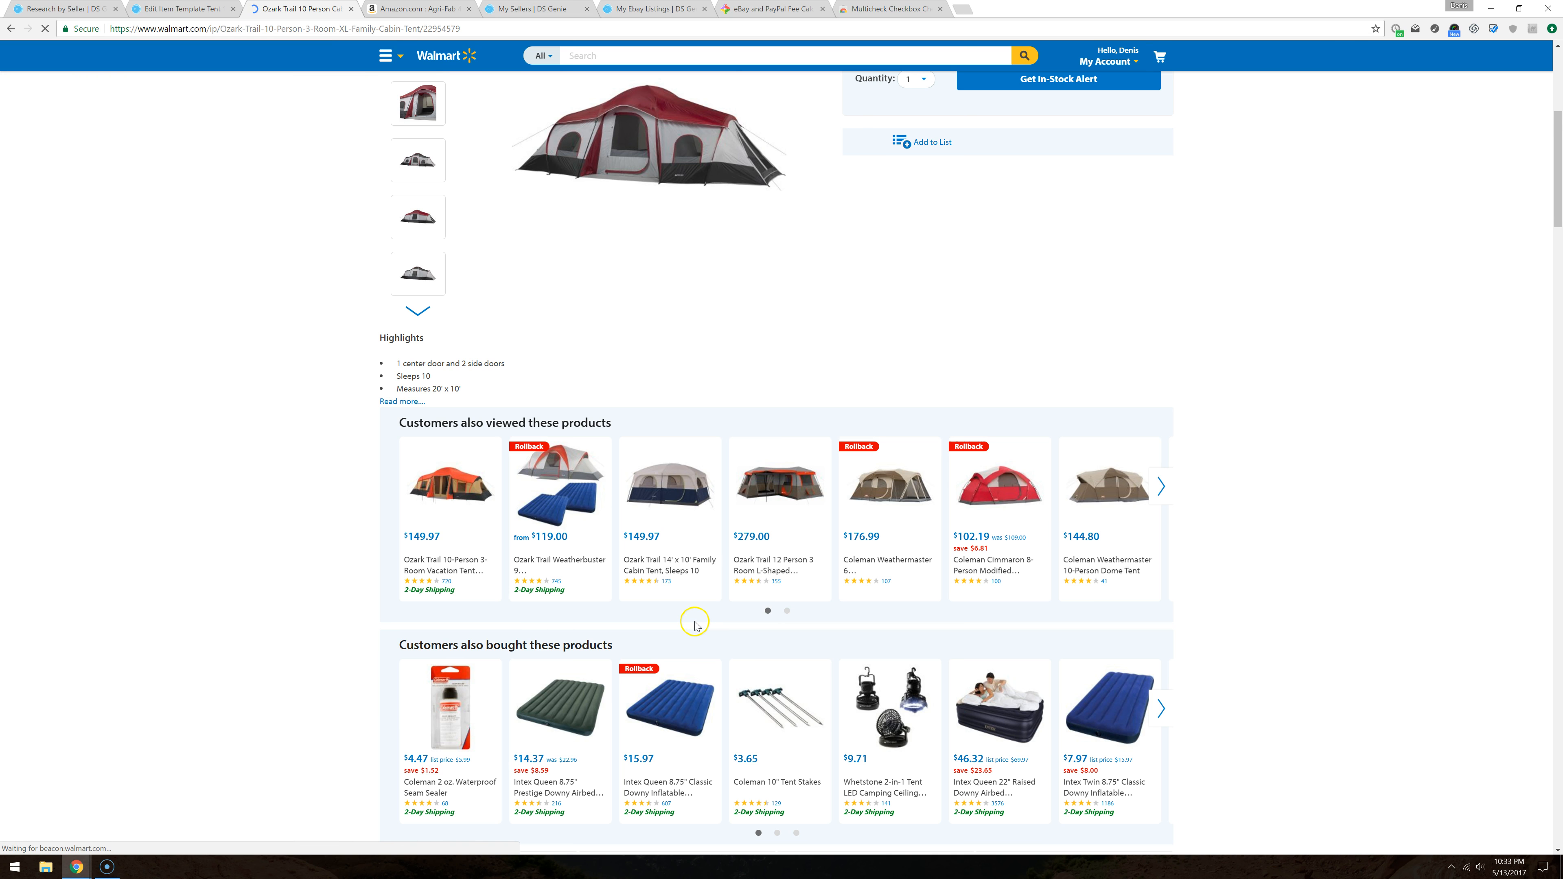
pyautogui.scroll(-6, 694, 625)
# Step: Go back to the image search results and open Walmart's Ozark Trail 10 Person 2 Room Cabin Tent
pyautogui.click(11, 29)
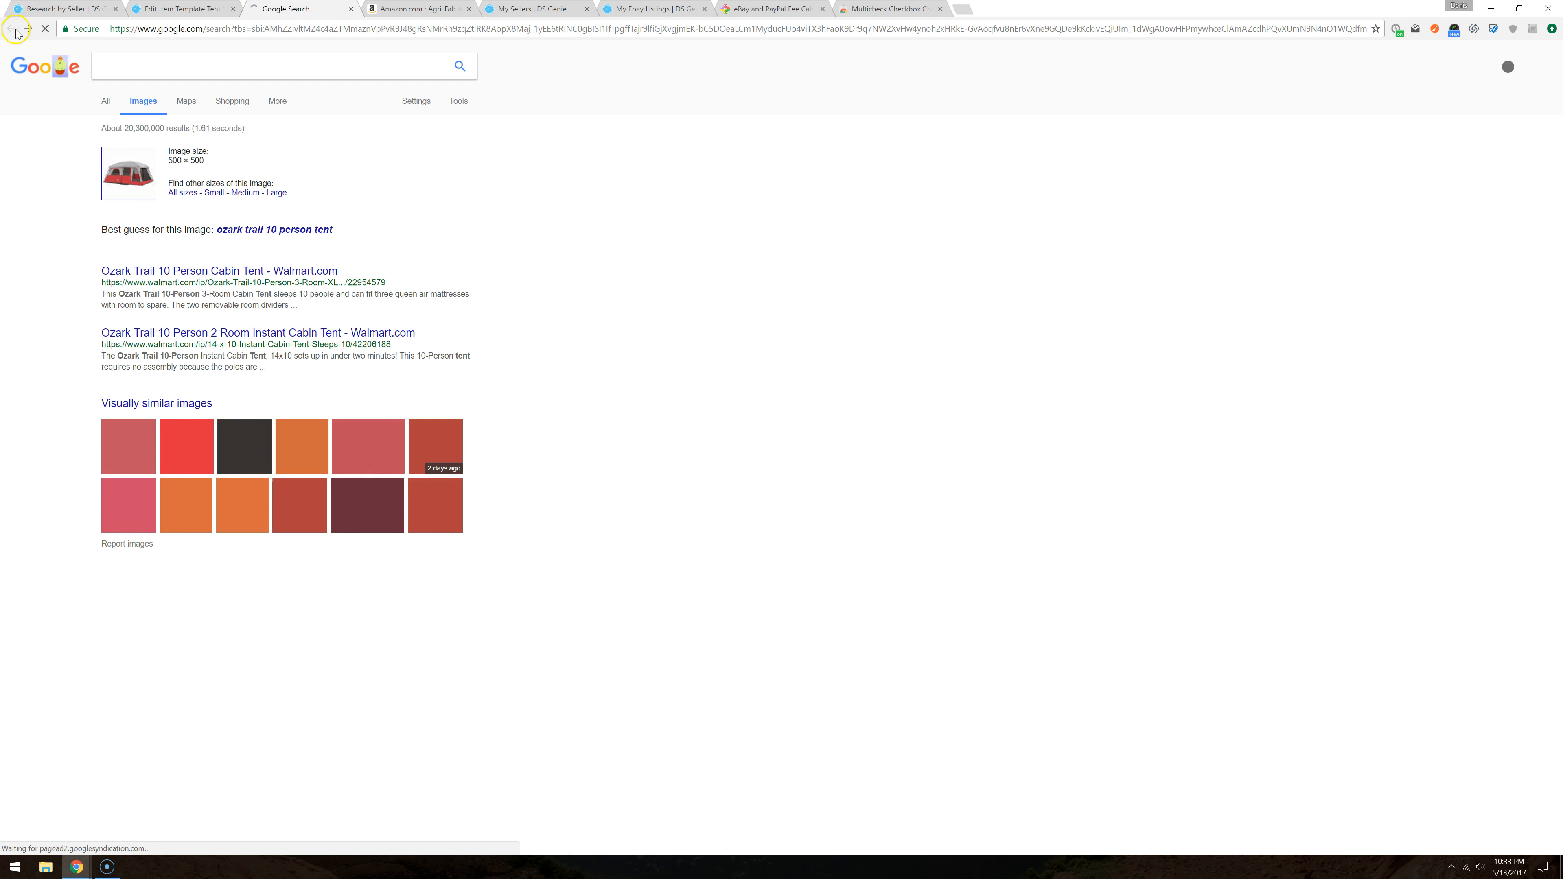
pyautogui.scroll(-2, 290, 443)
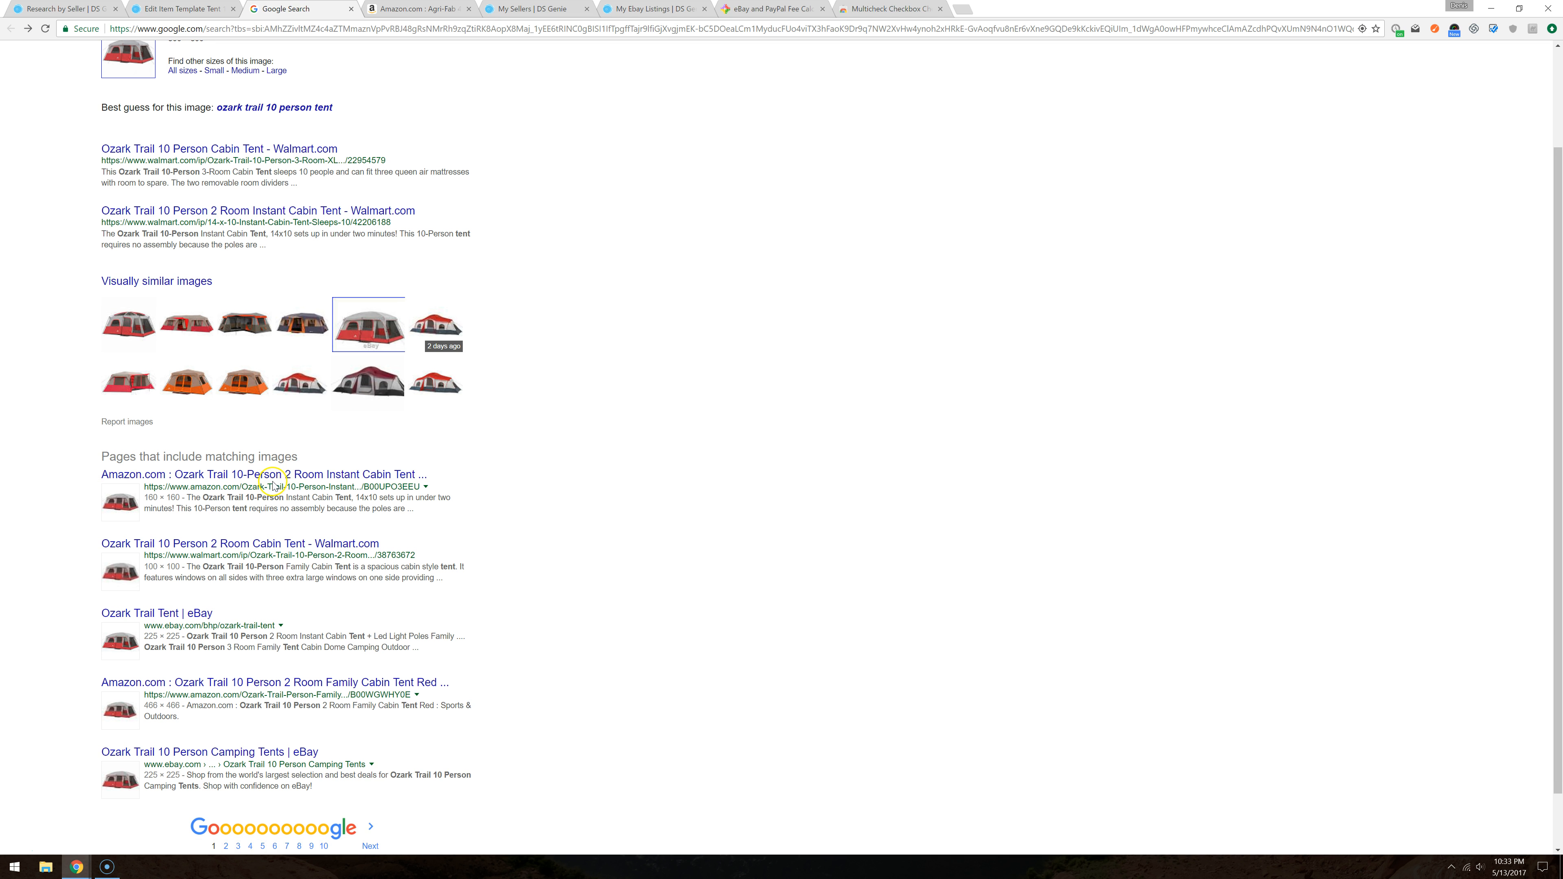
pyautogui.click(269, 543)
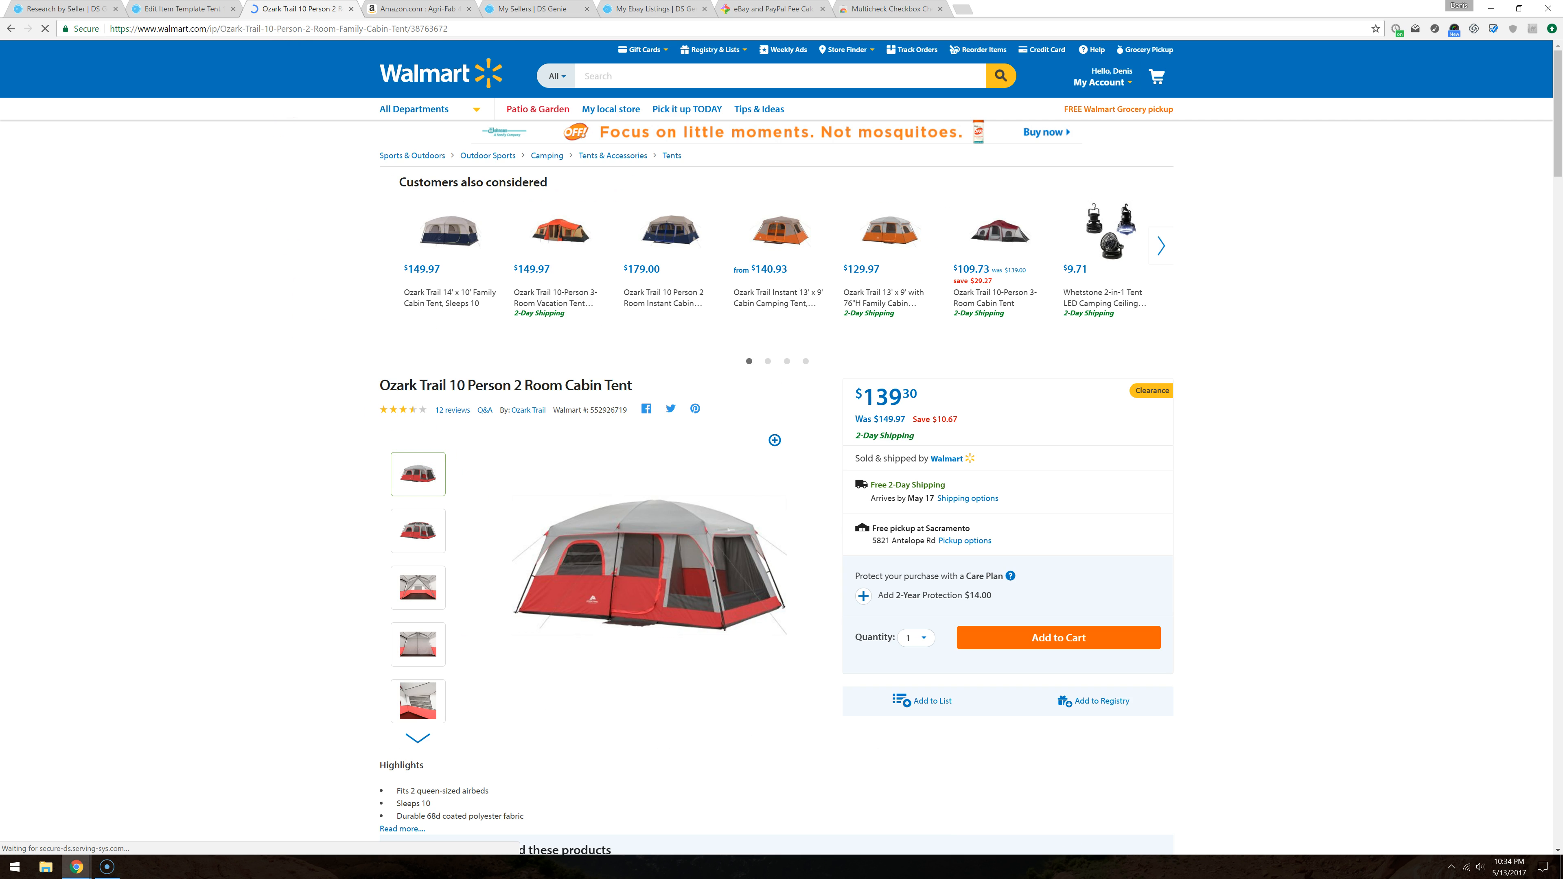
# Step: Check the photos and selling price in the tent's item template against Walmart's 2 Room Cabin Tent
pyautogui.click(185, 9)
pyautogui.scroll(-20, 589, 282)
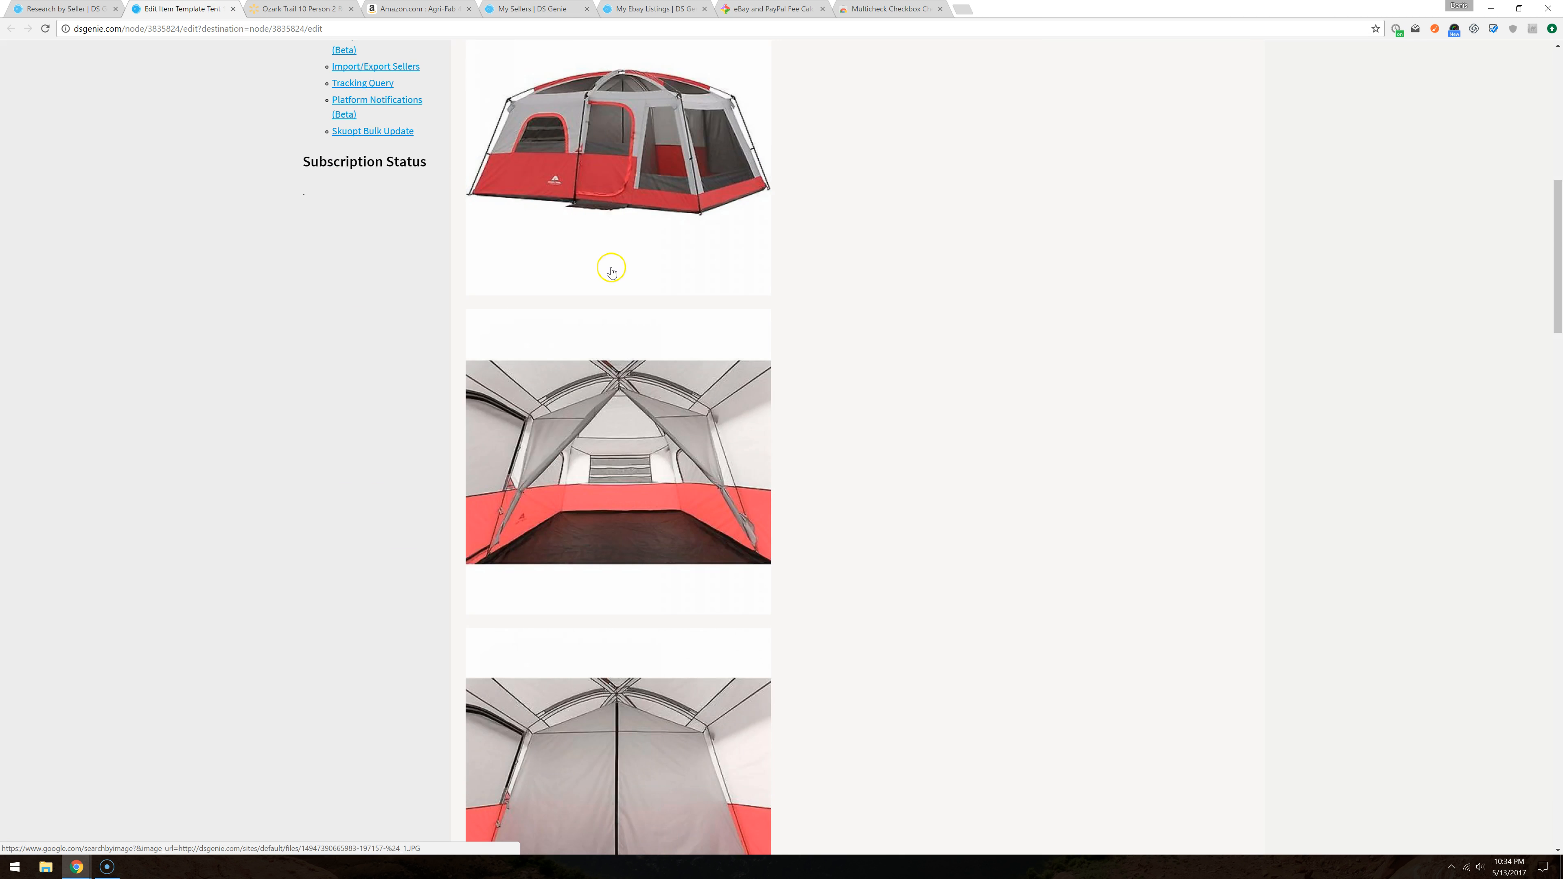
pyautogui.scroll(-3, 596, 347)
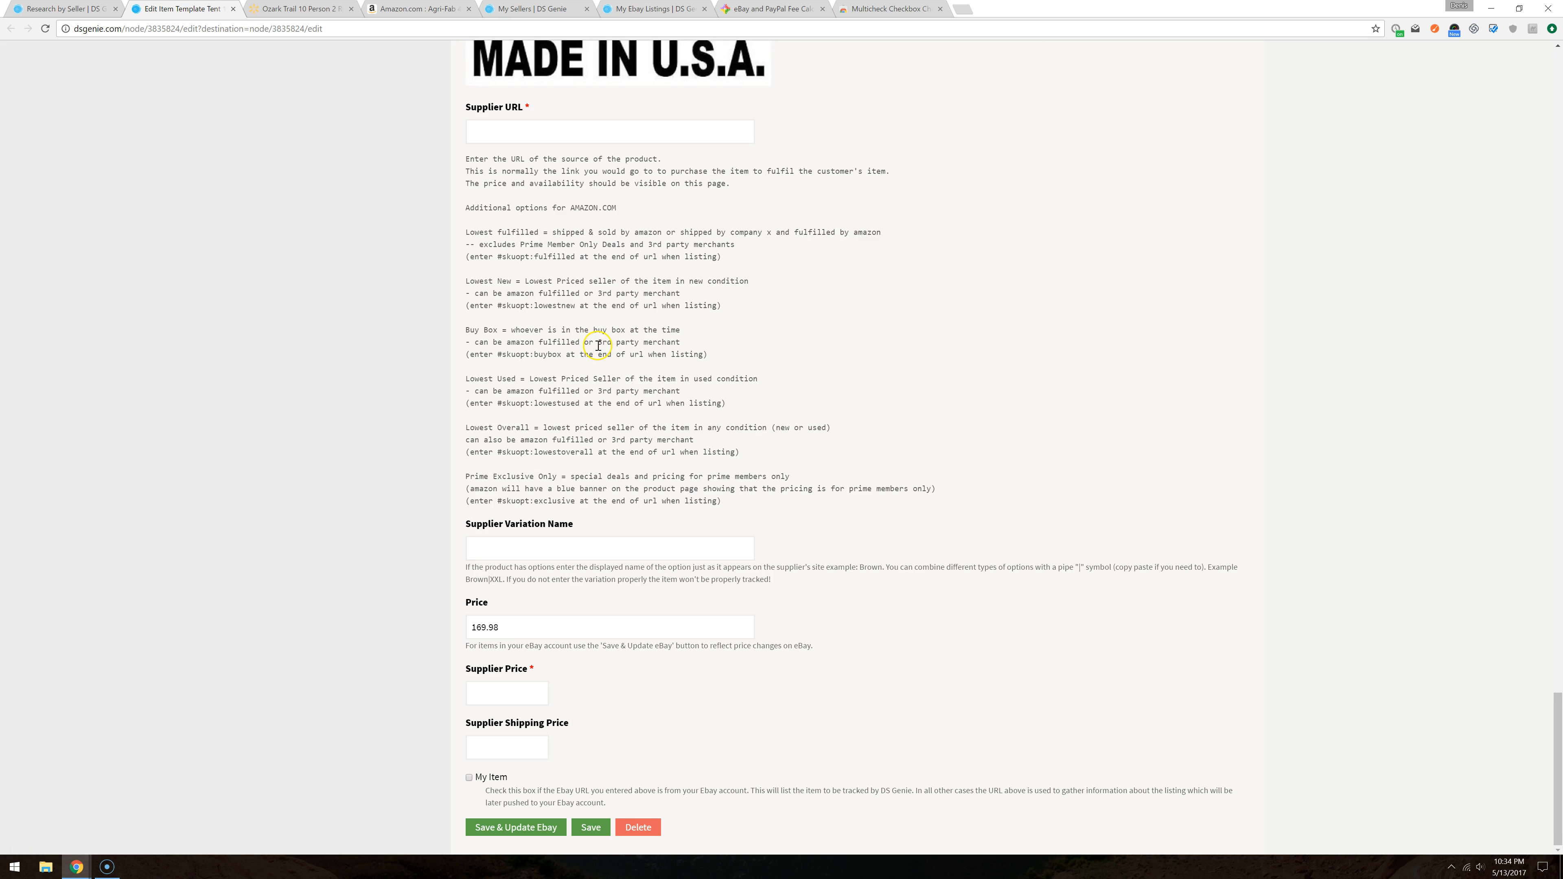
pyautogui.click(289, 8)
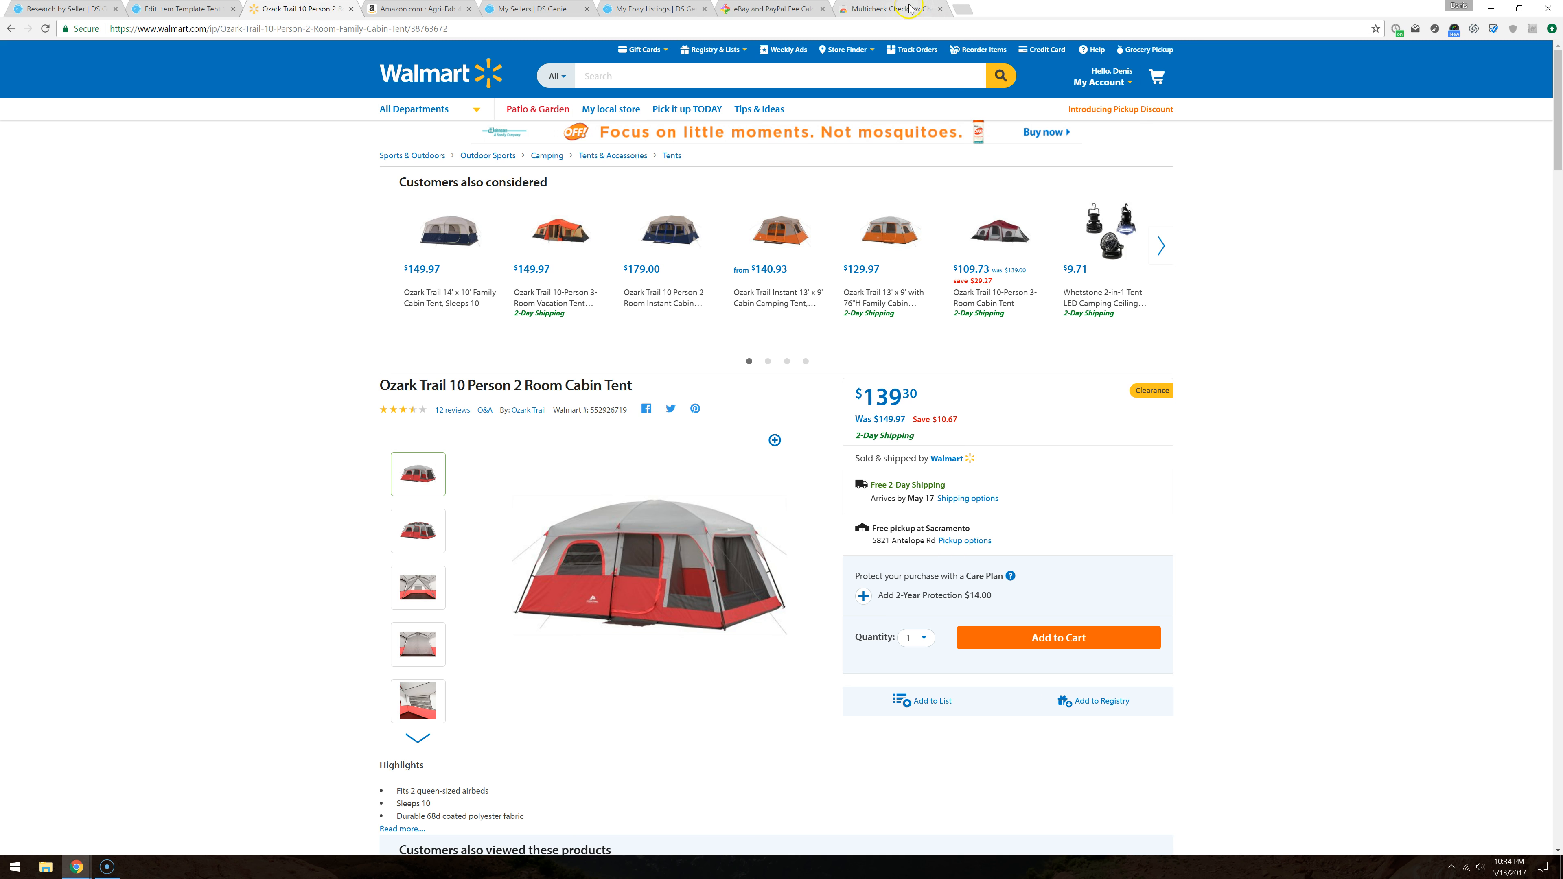
# Step: In the eBay and PayPal fee calculator, set the item cost to 139.30 and the BIN price to 169
pyautogui.click(890, 9)
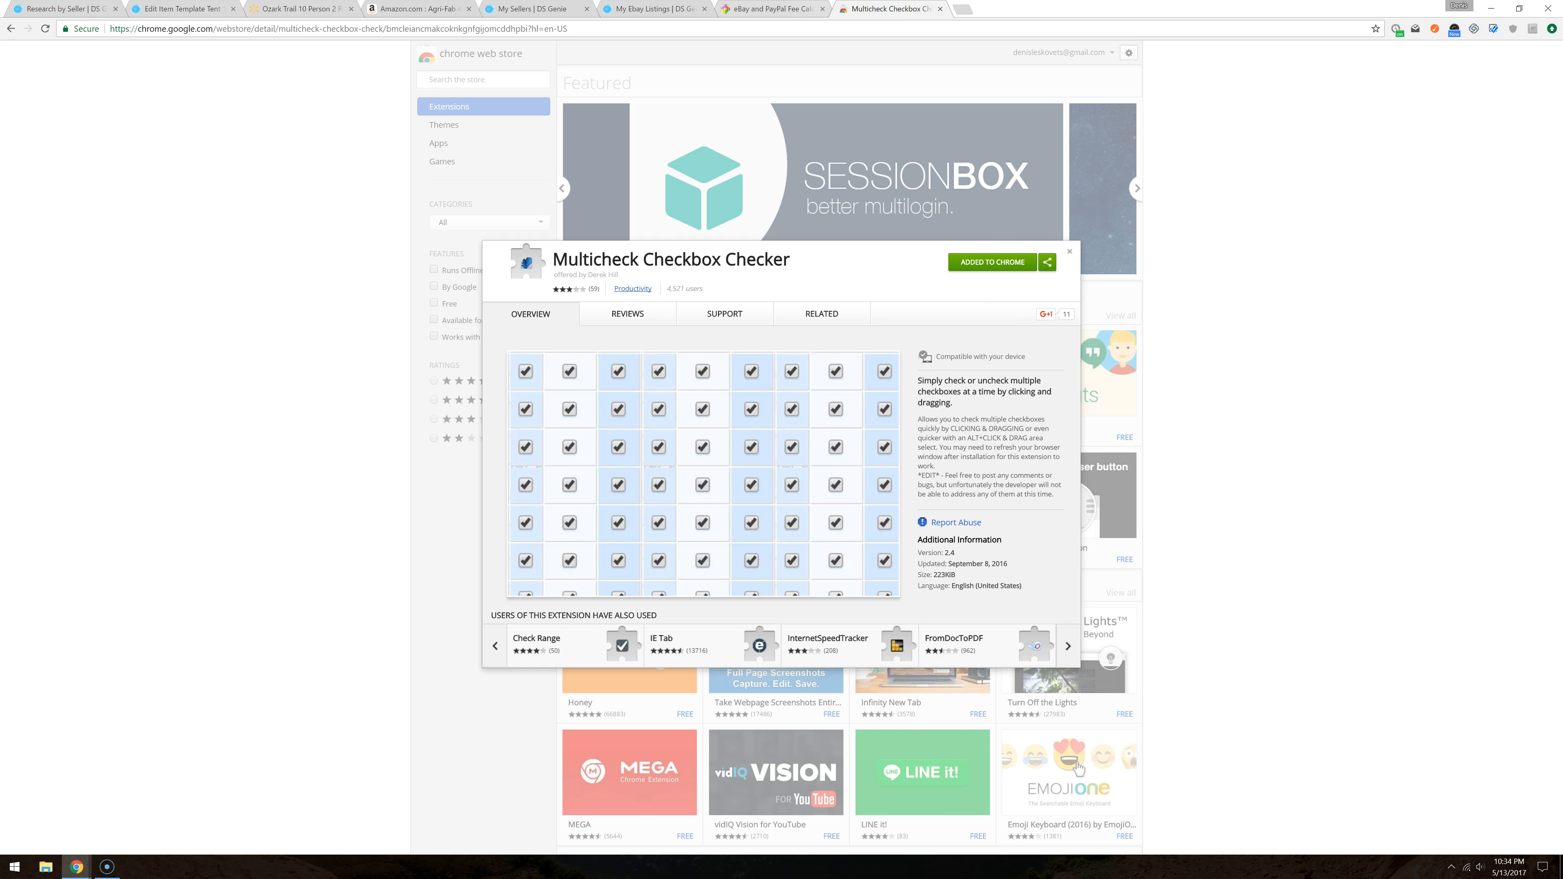
pyautogui.click(773, 8)
pyautogui.doubleClick(978, 554)
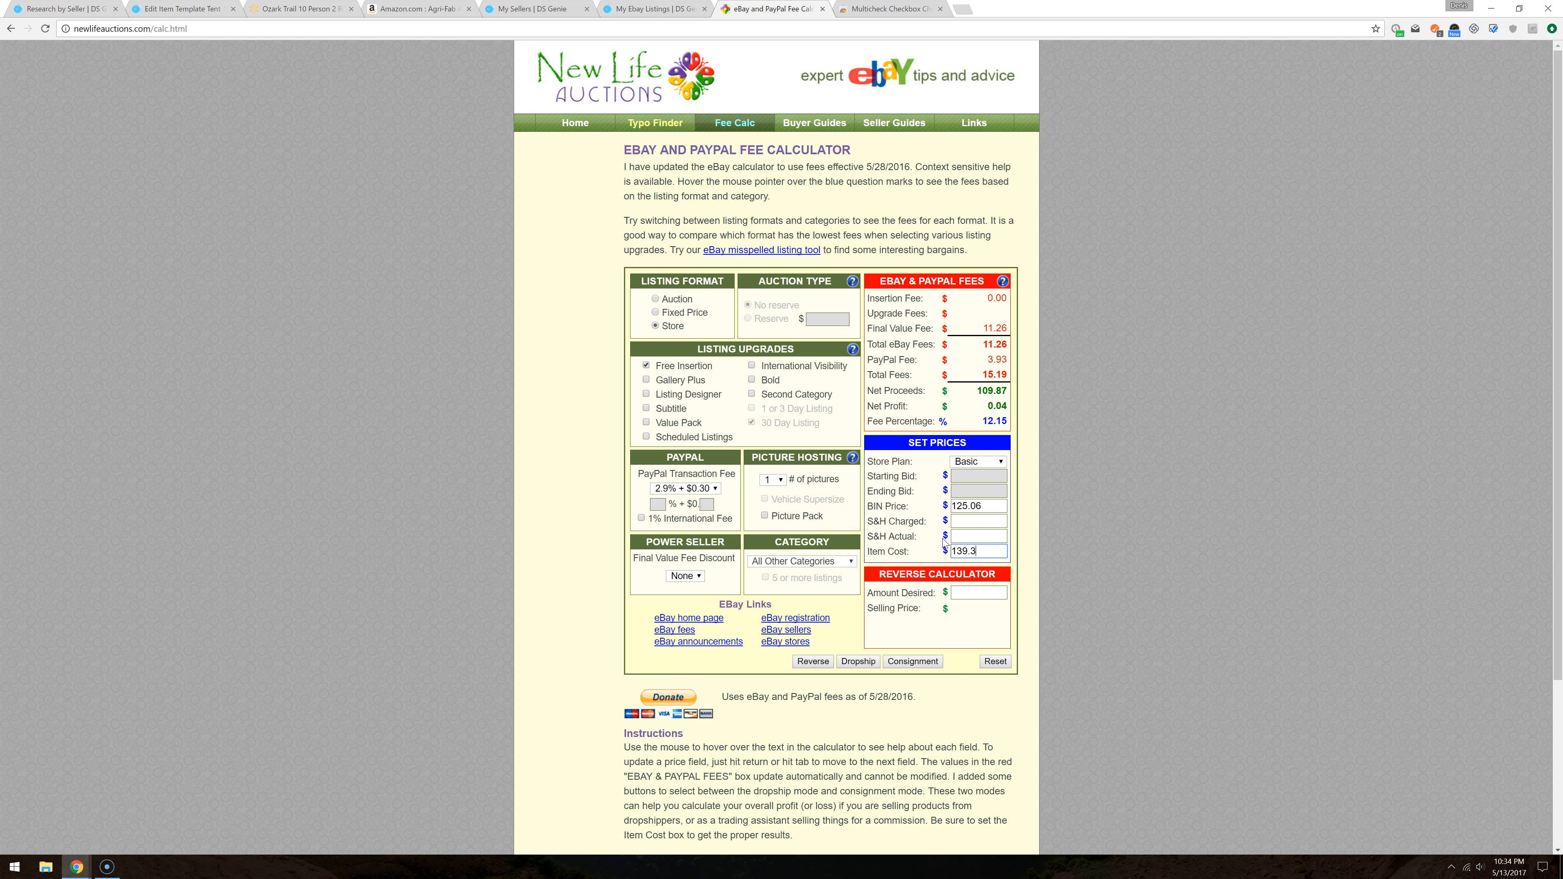
pyautogui.write('139.30')
pyautogui.doubleClick(985, 505)
pyautogui.write('169')
# Step: Recheck the tent's Walmart price and item template price, and review the net profit in the fee calculator
pyautogui.click(632, 11)
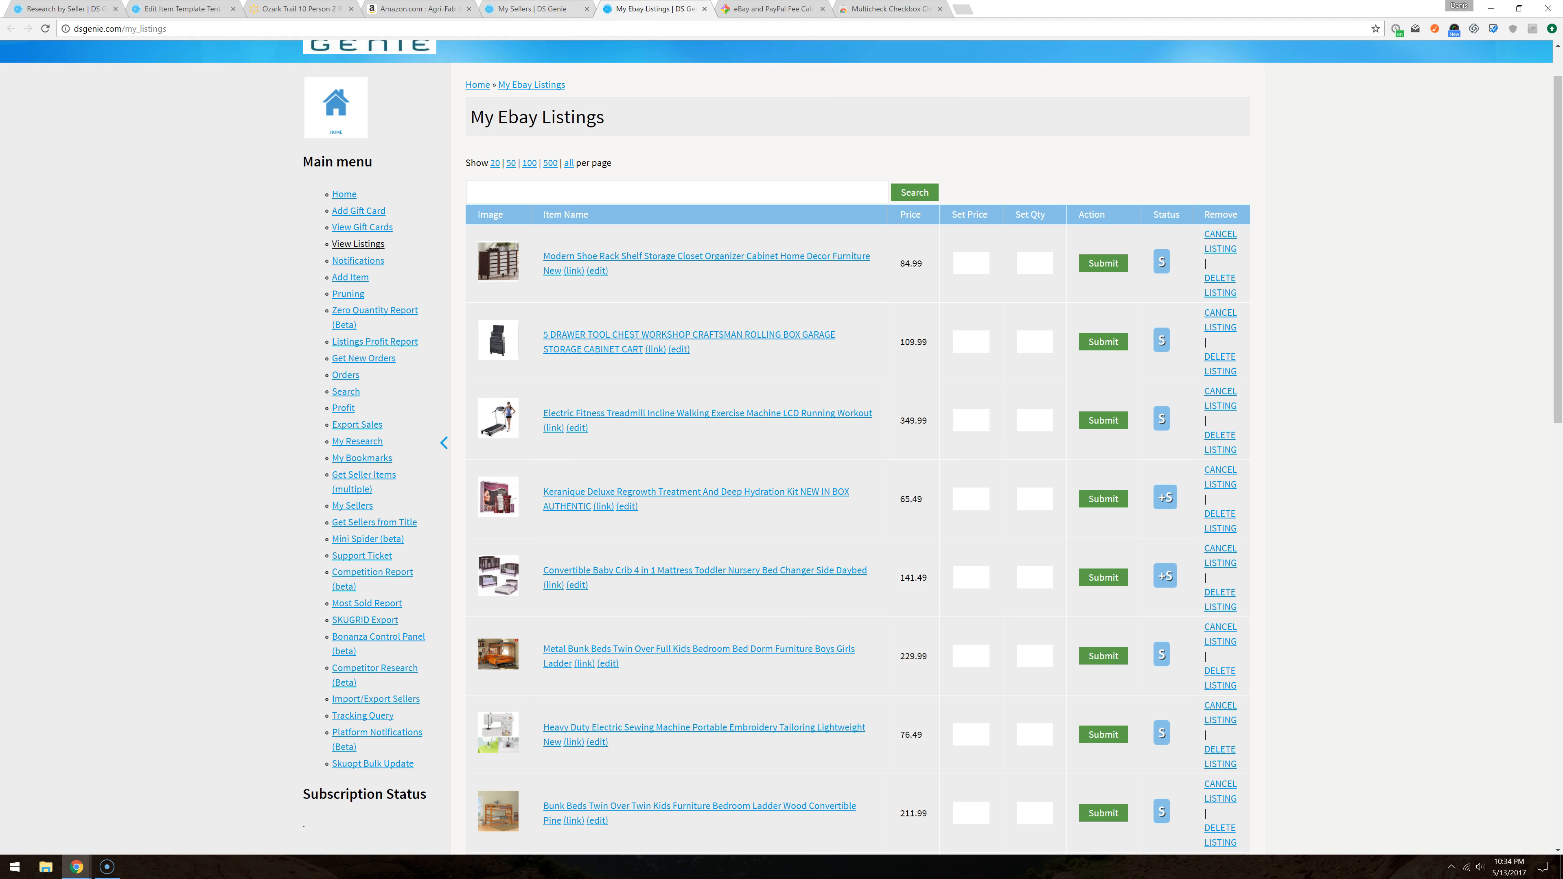
pyautogui.click(505, 10)
pyautogui.click(446, 10)
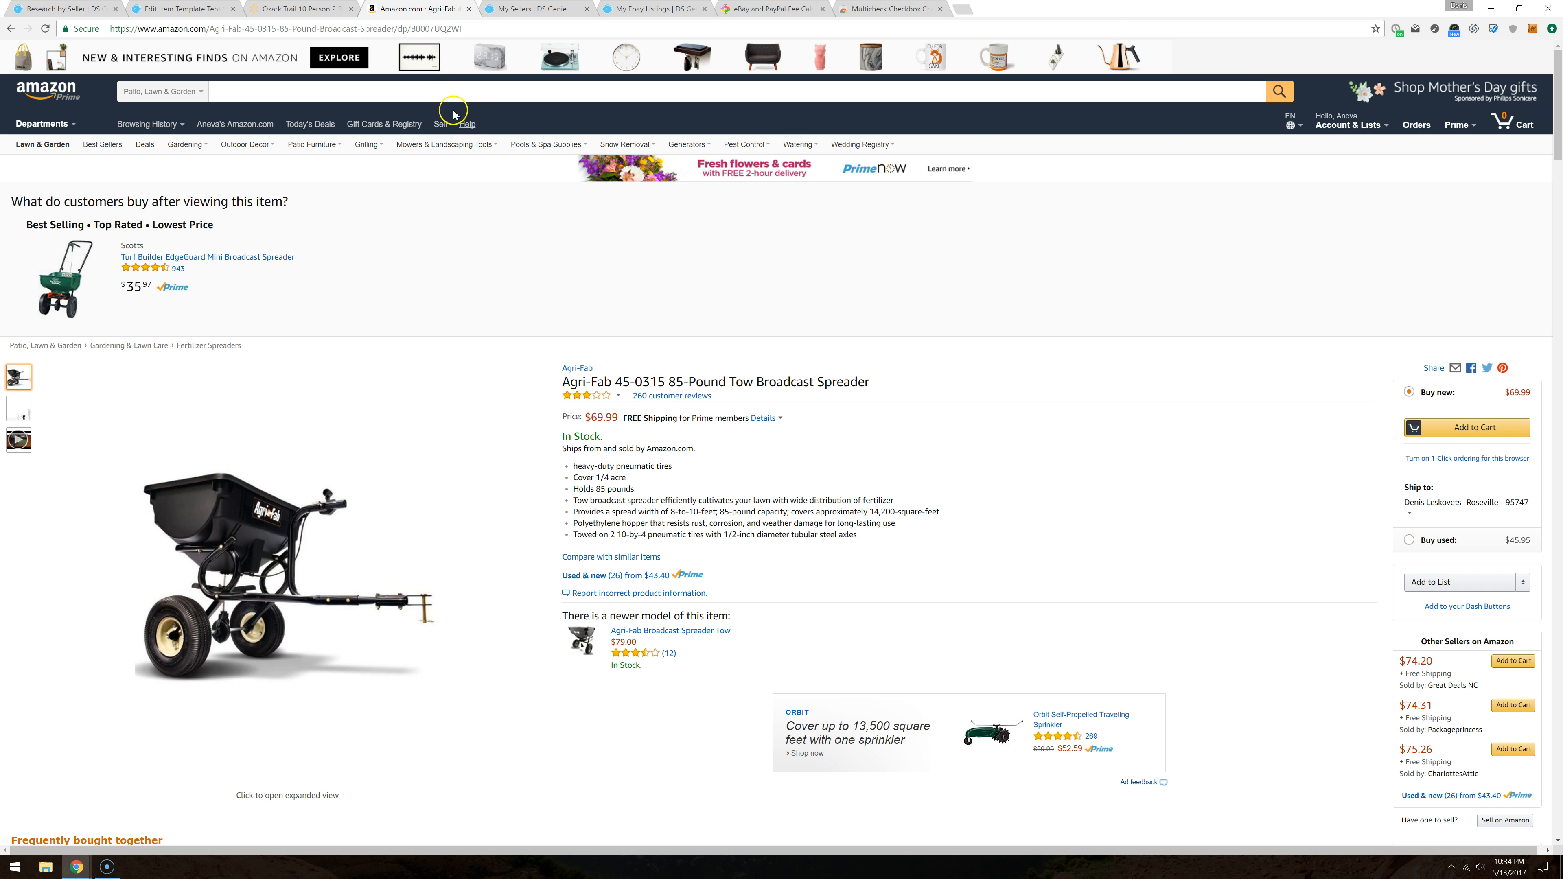
pyautogui.click(299, 9)
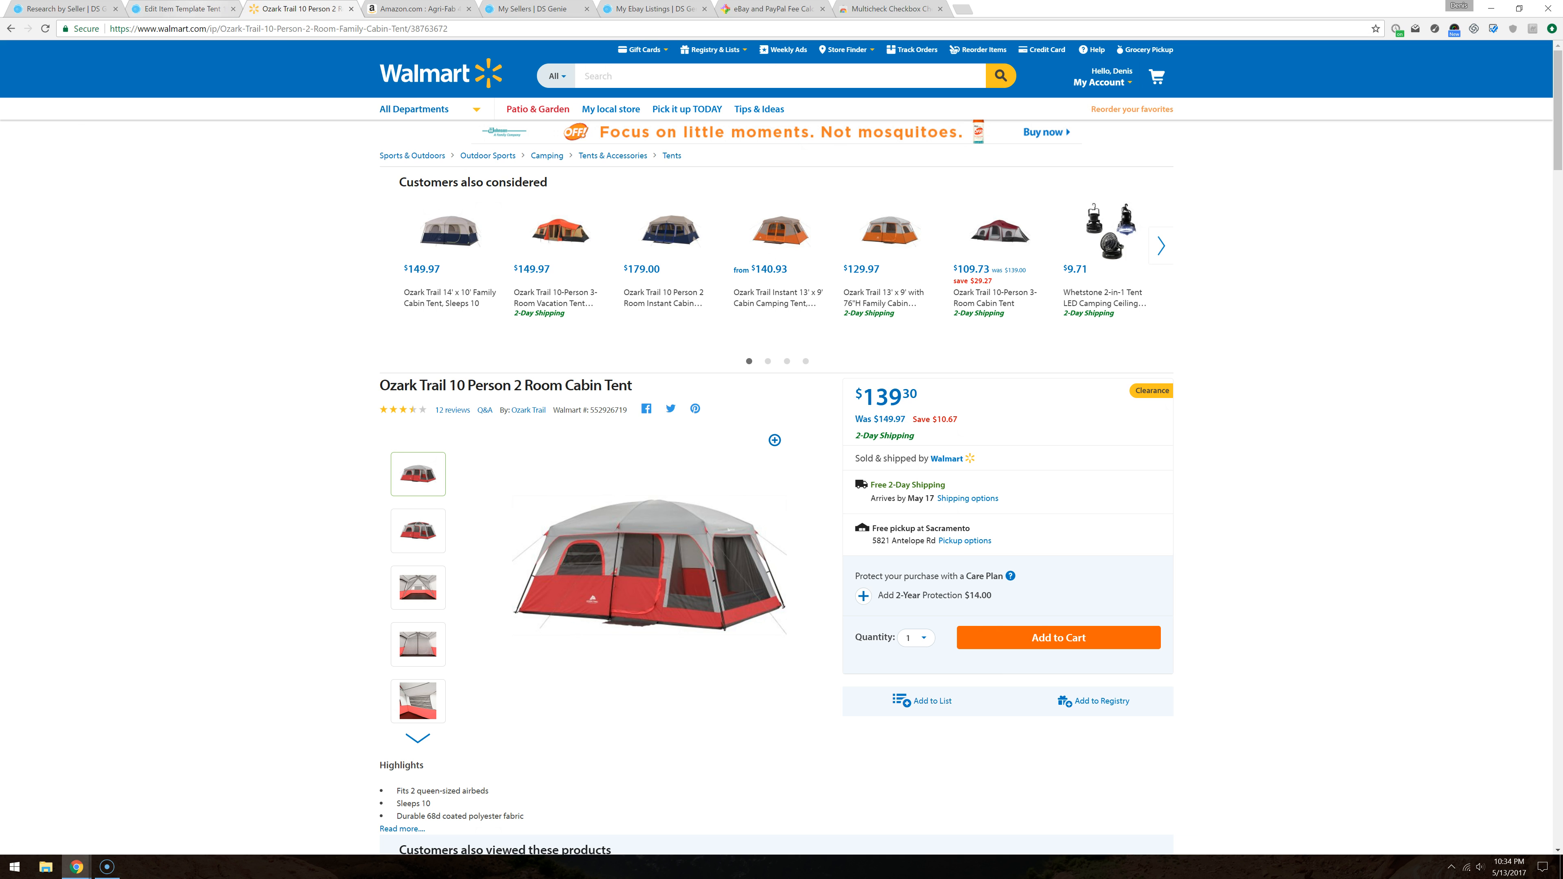
pyautogui.click(182, 8)
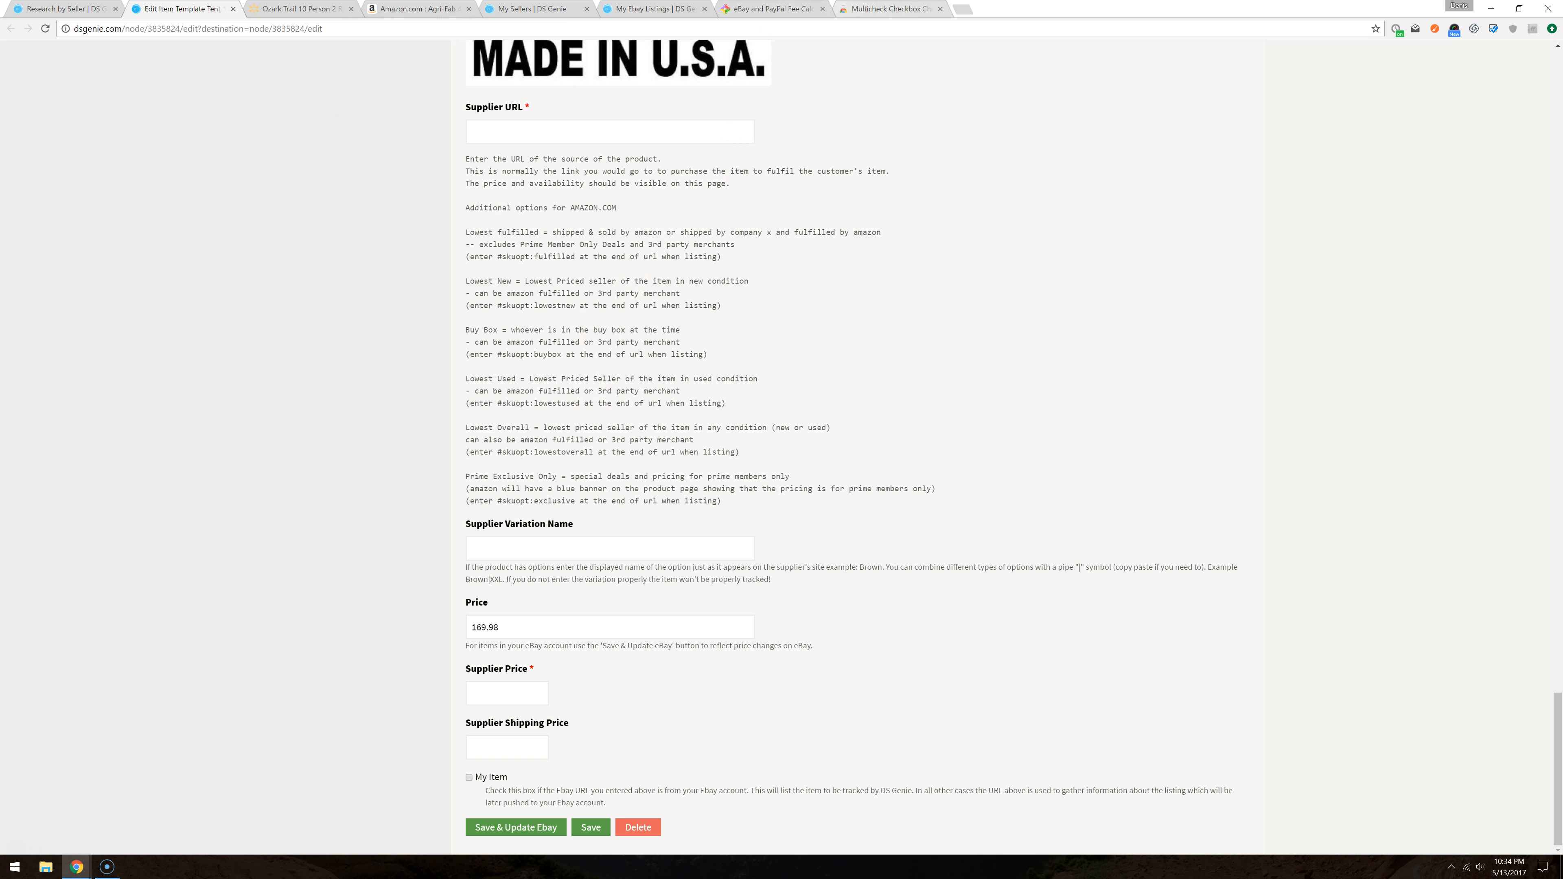
pyautogui.click(776, 8)
pyautogui.click(980, 506)
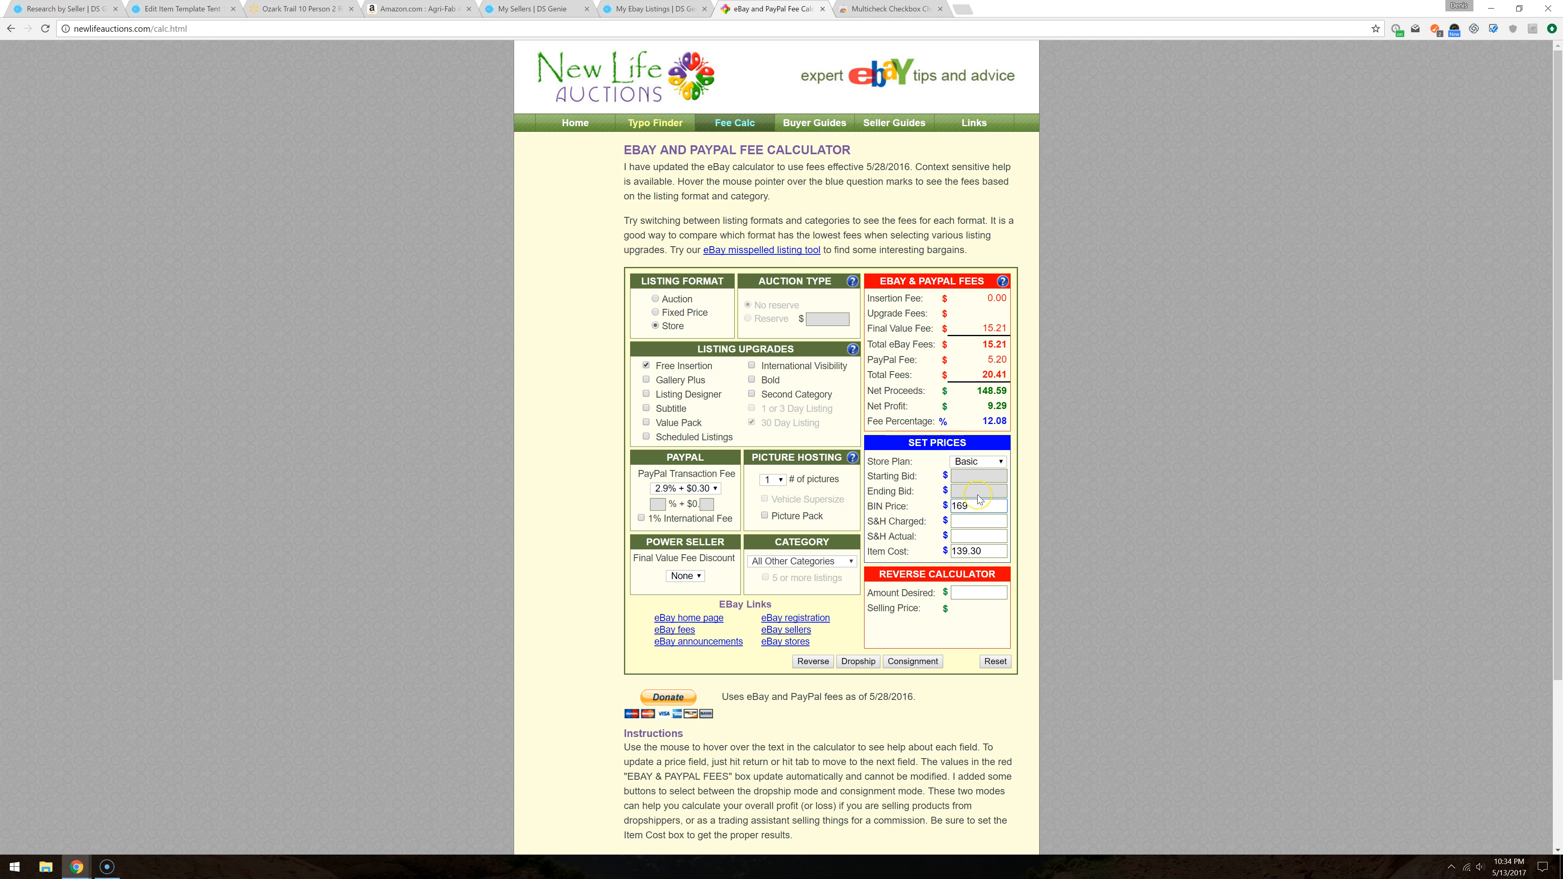
pyautogui.click(1212, 452)
pyautogui.click(979, 402)
pyautogui.click(1099, 499)
# Step: Open the tent's eBay listing from the eBay URL in its item template and view the listing's purchase history
pyautogui.click(305, 9)
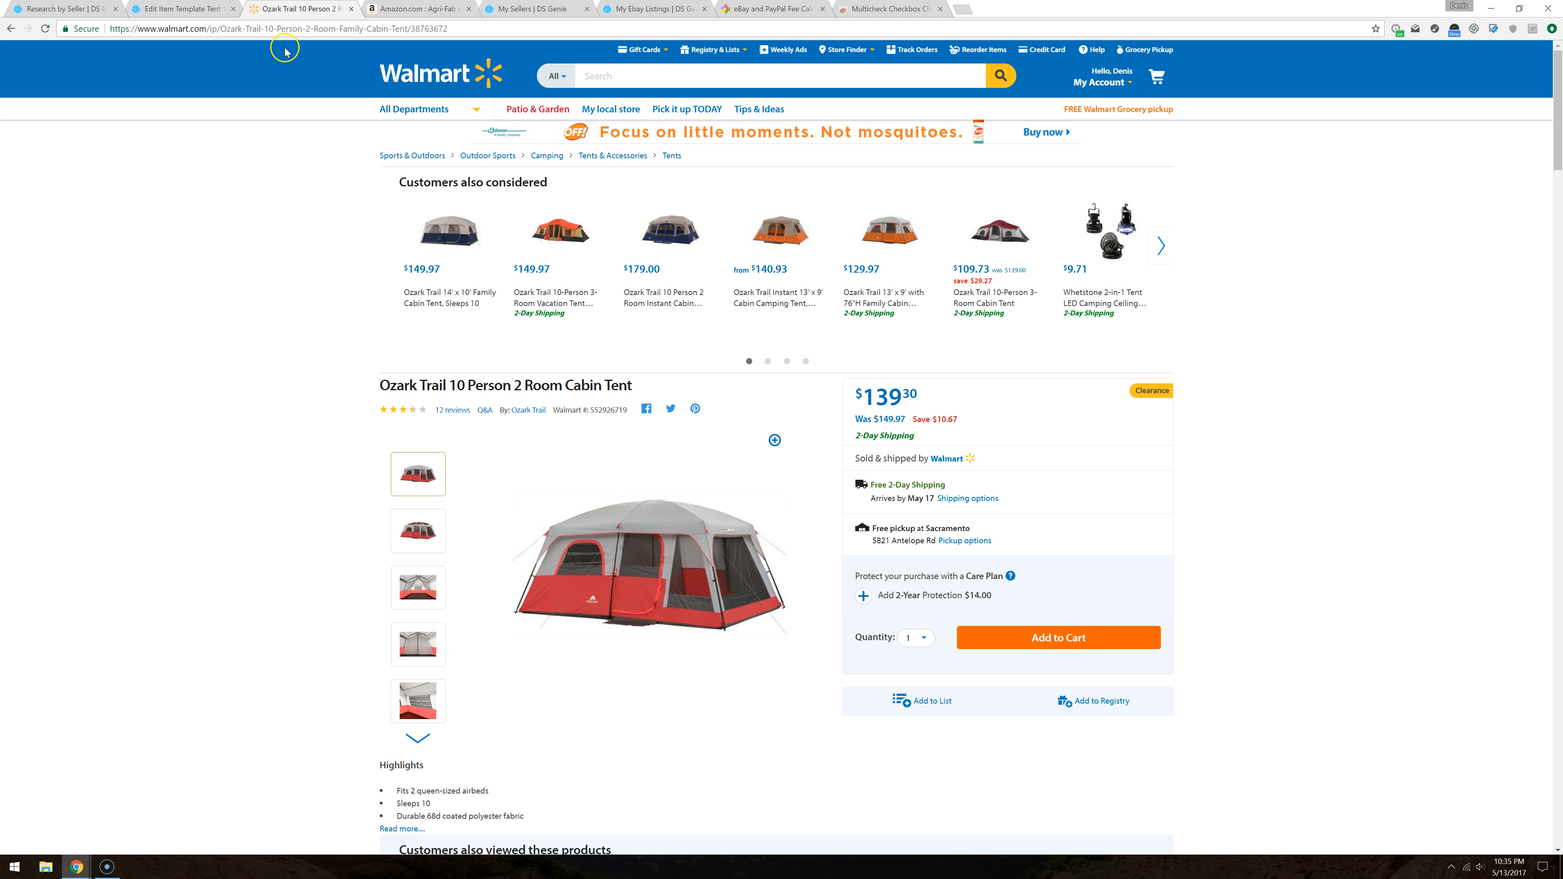
pyautogui.hotkey('ctrl', 'shift', 'Tab')
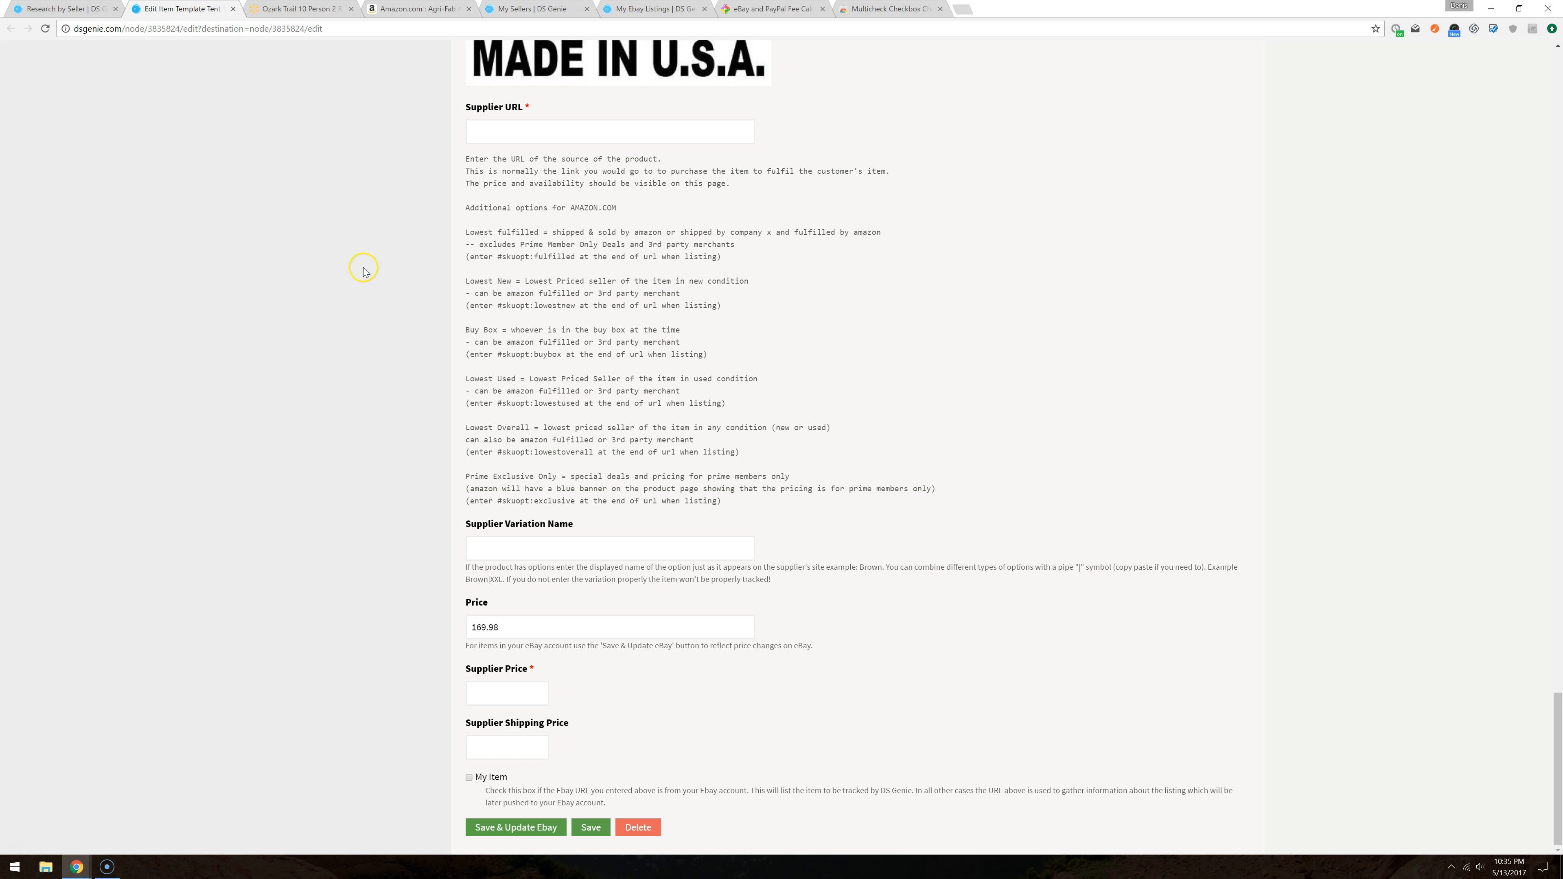
pyautogui.scroll(20, 363, 271)
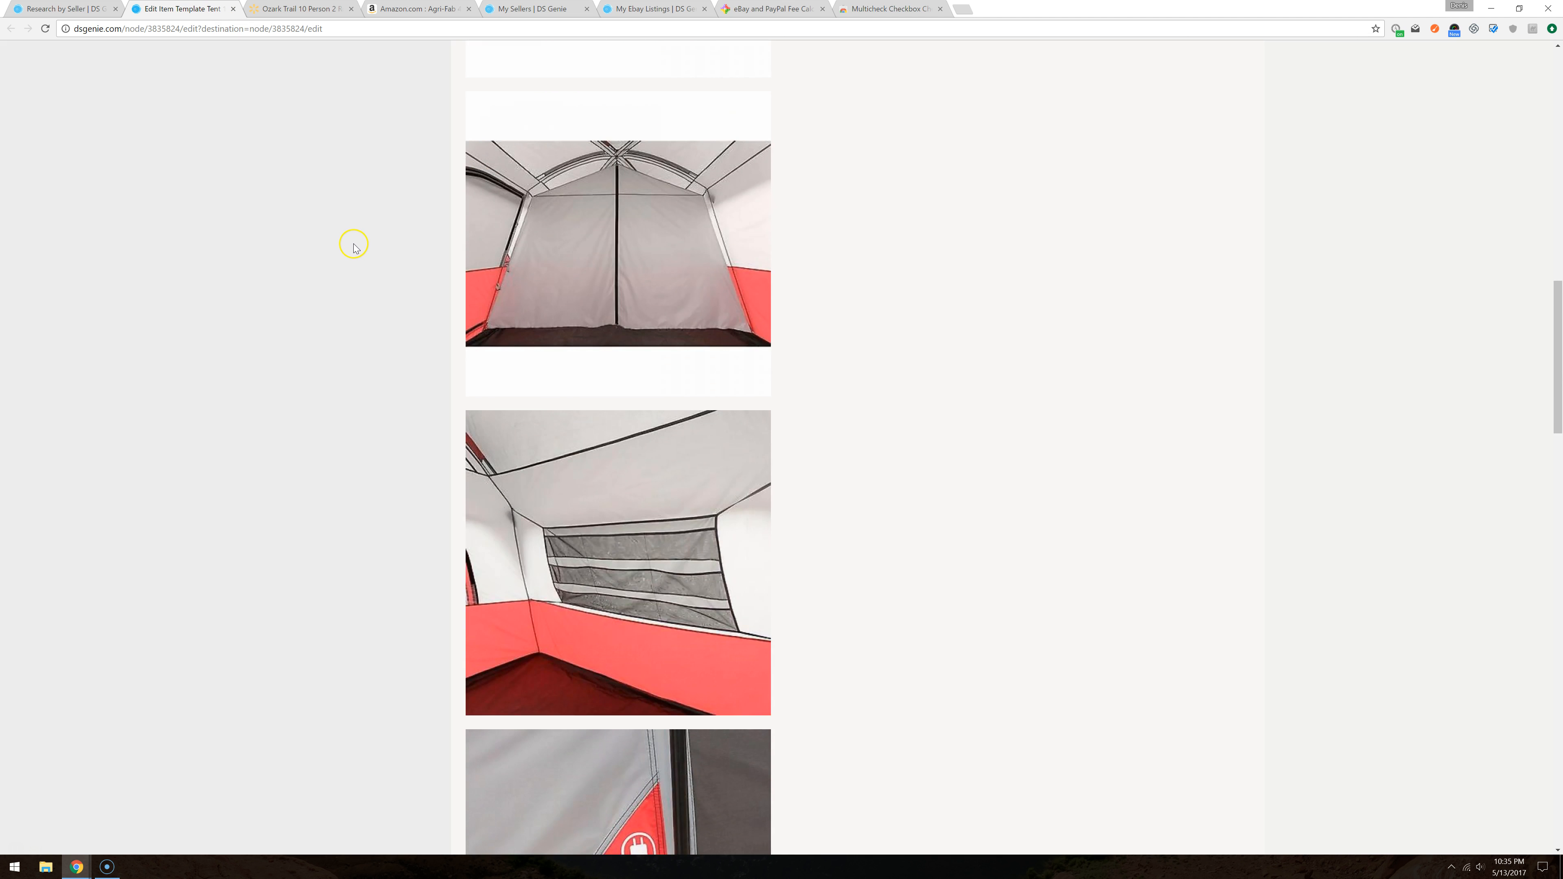
pyautogui.scroll(10, 354, 248)
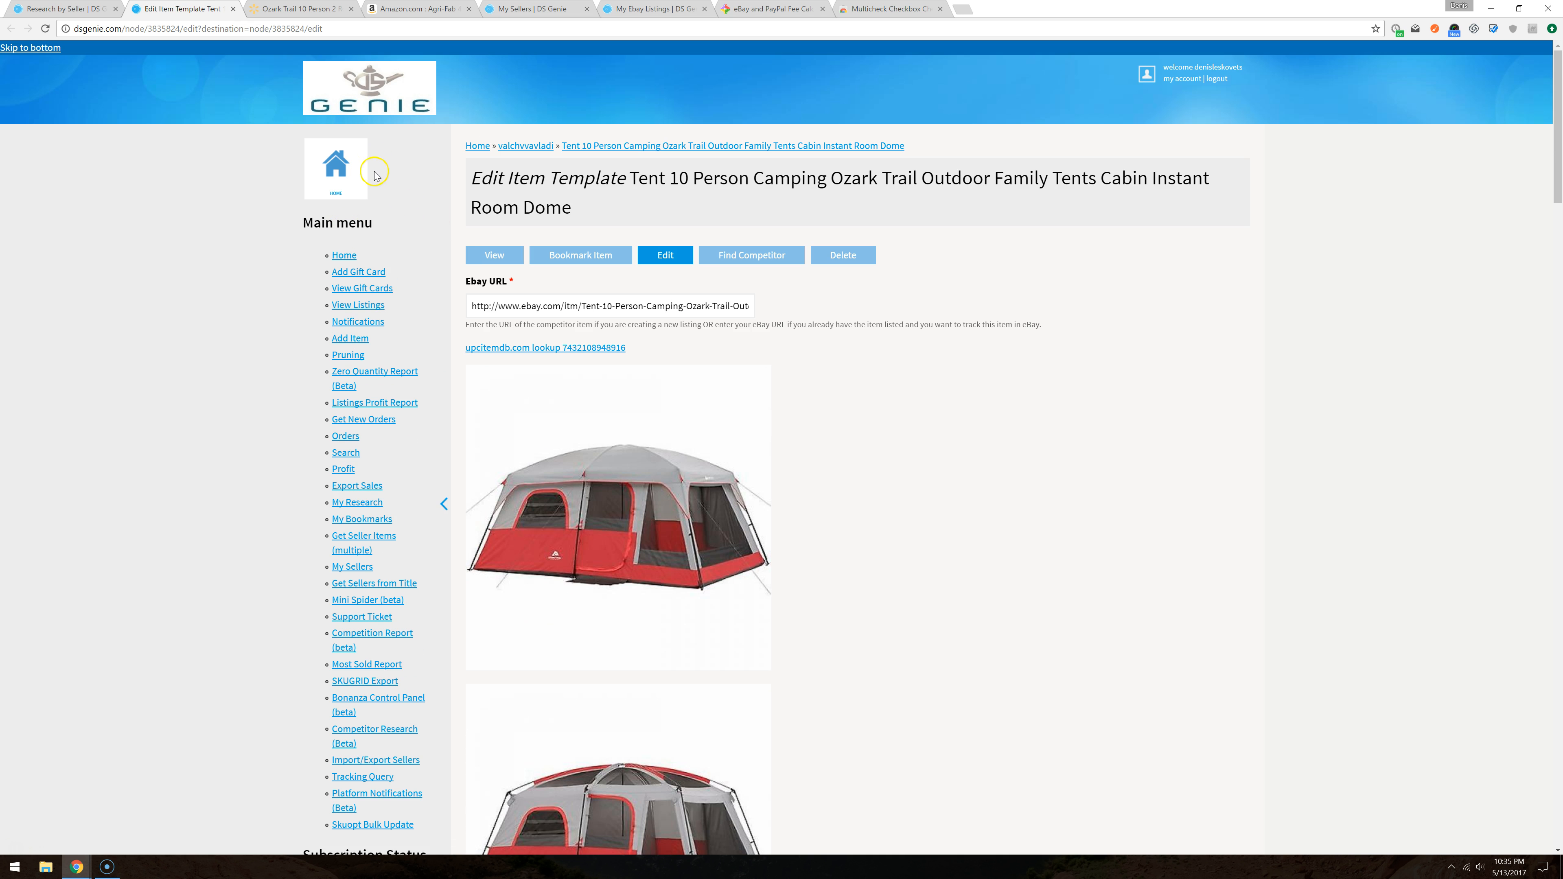
pyautogui.tripleClick(533, 306)
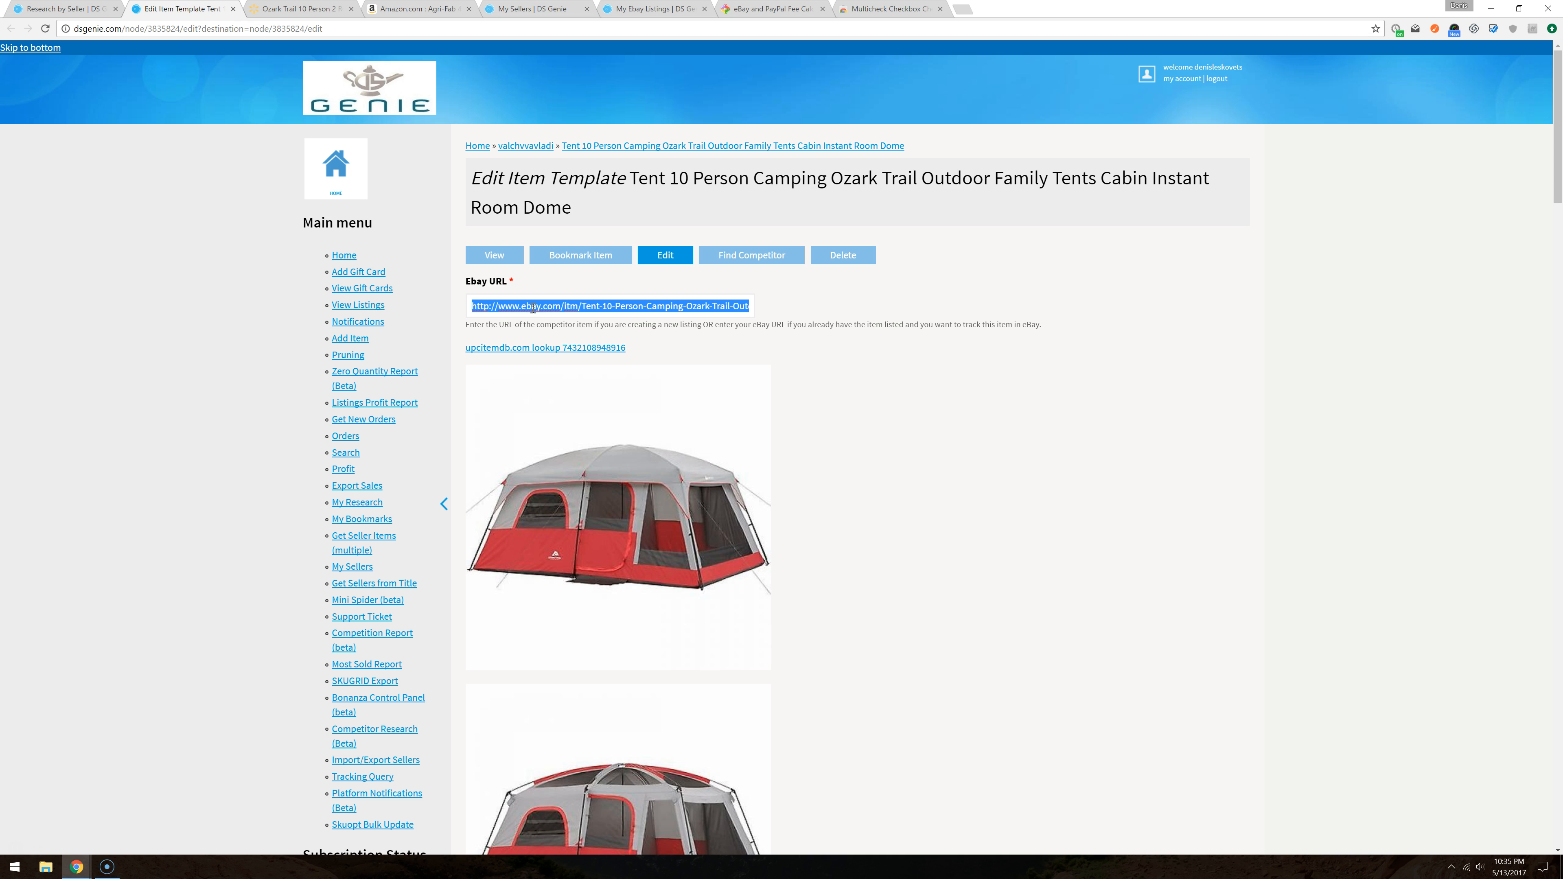
pyautogui.rightClick(532, 306)
pyautogui.click(586, 394)
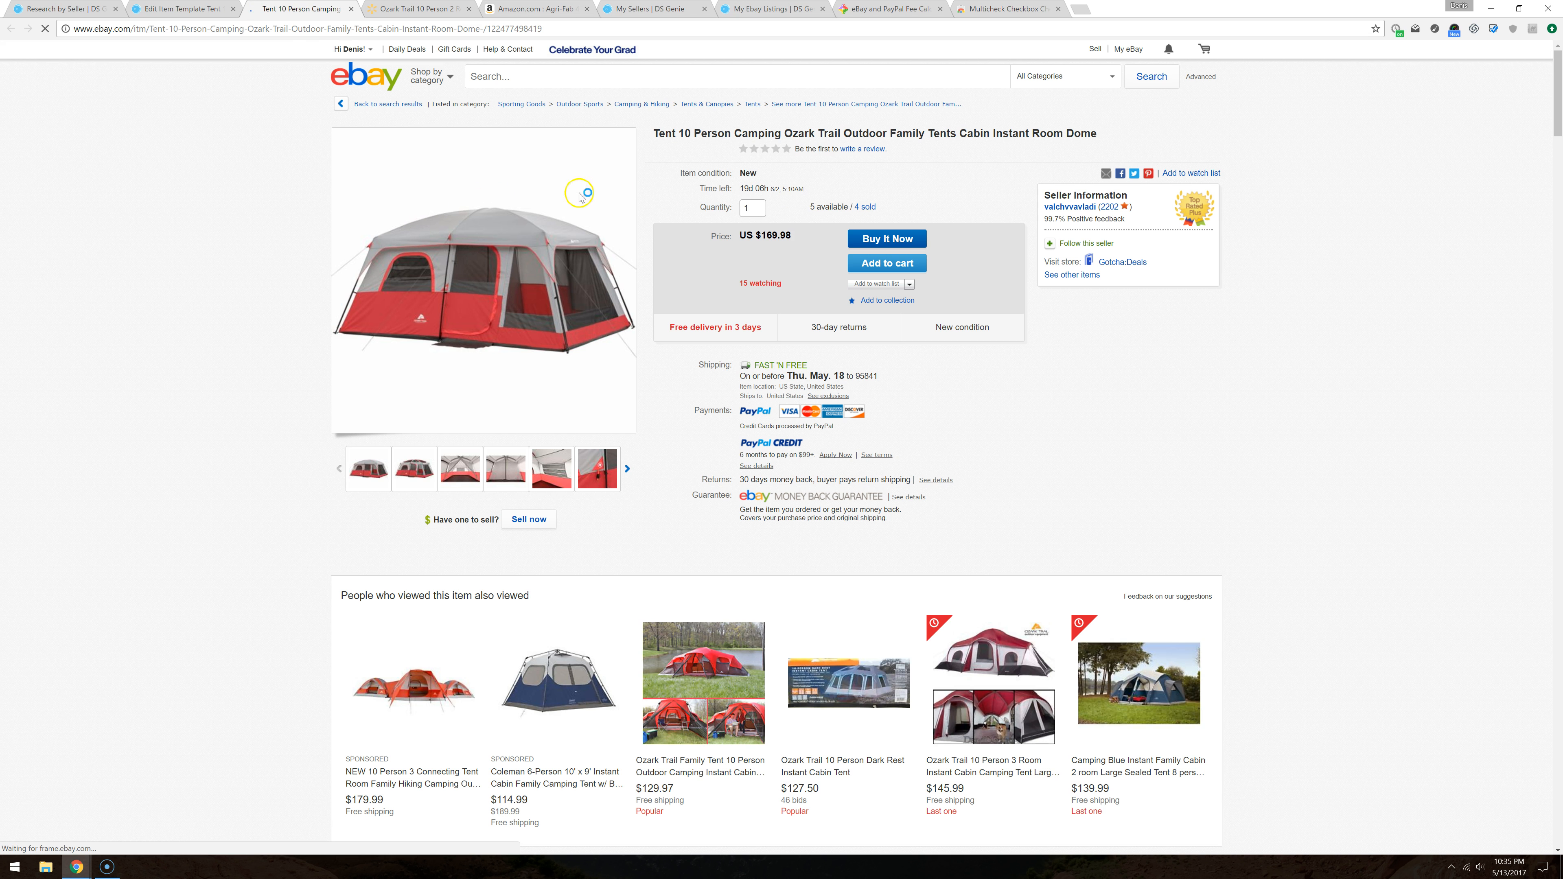
pyautogui.click(869, 208)
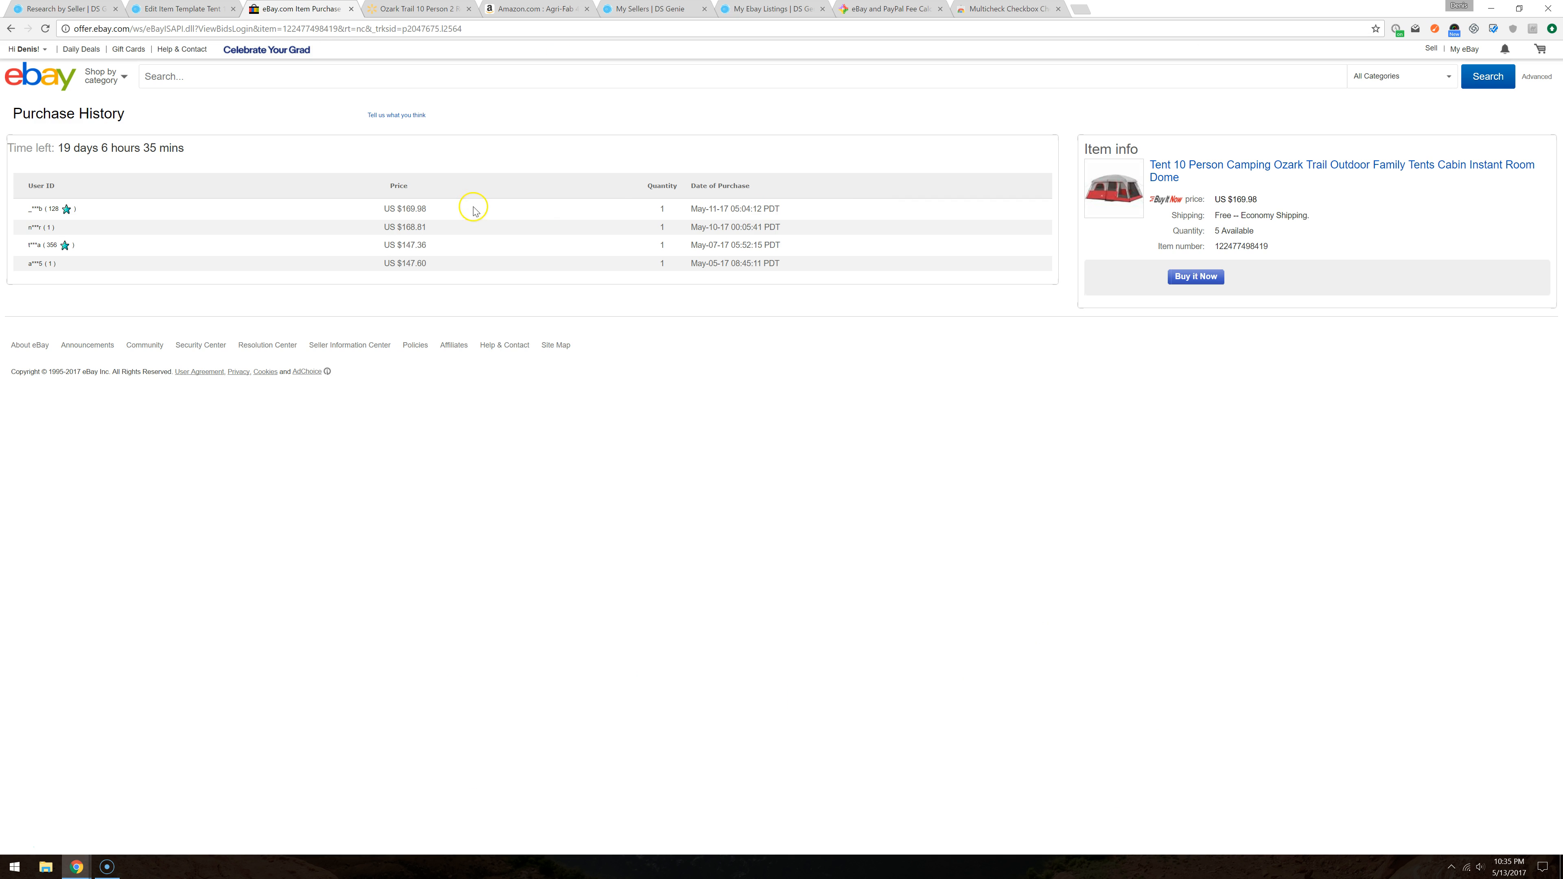
# Step: Return from the purchase history to the tent's eBay listing and search eBay for its full title
pyautogui.doubleClick(403, 209)
pyautogui.click(7, 30)
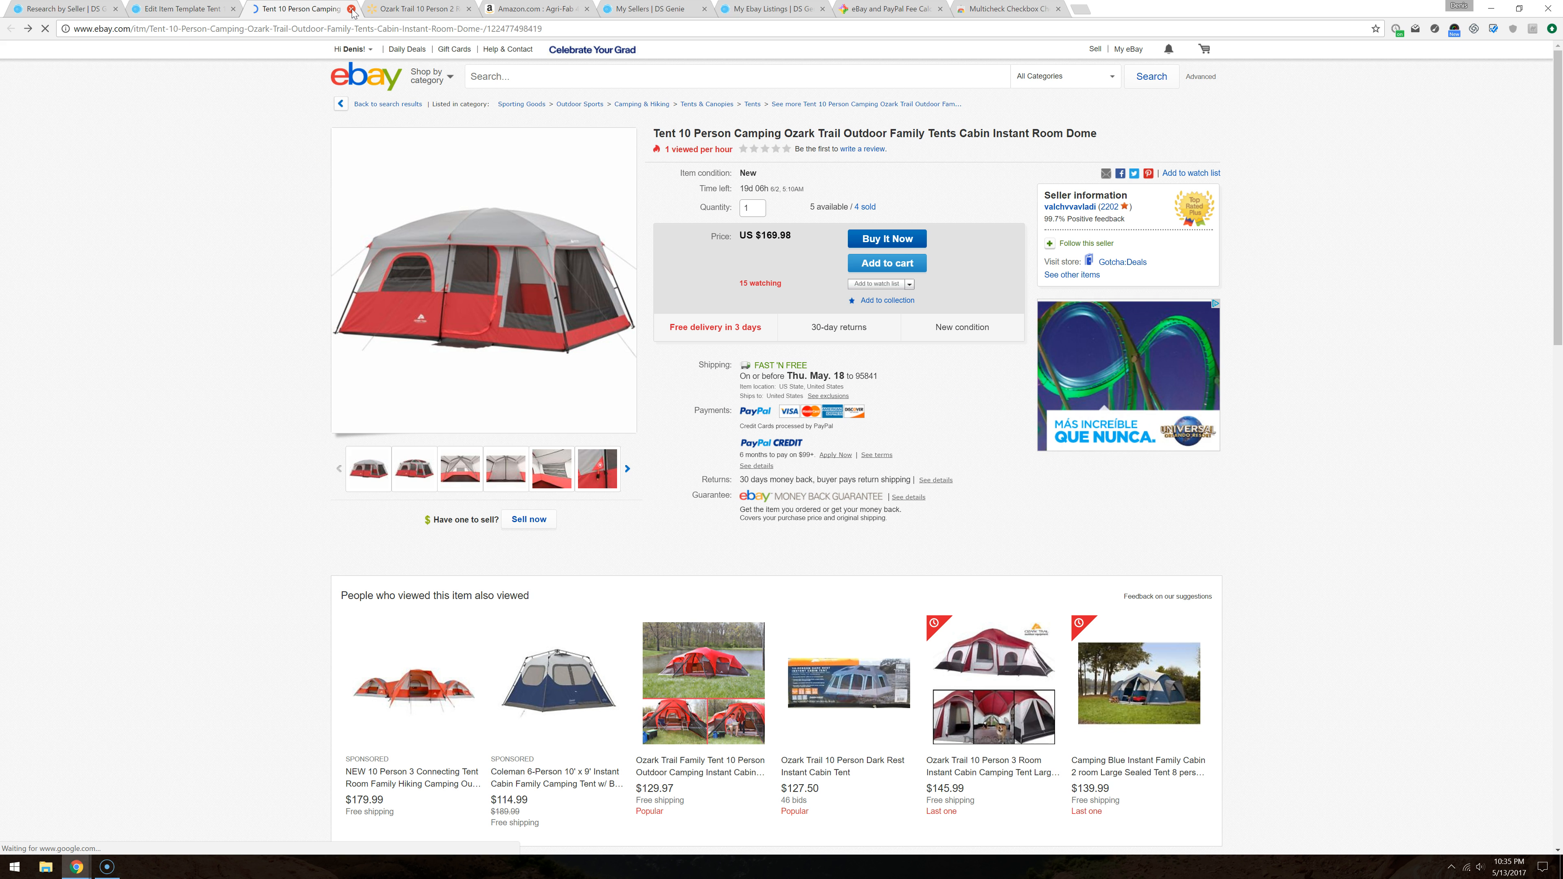
pyautogui.tripleClick(719, 131)
pyautogui.click(689, 79)
pyautogui.hotkey('ctrl', 'v')
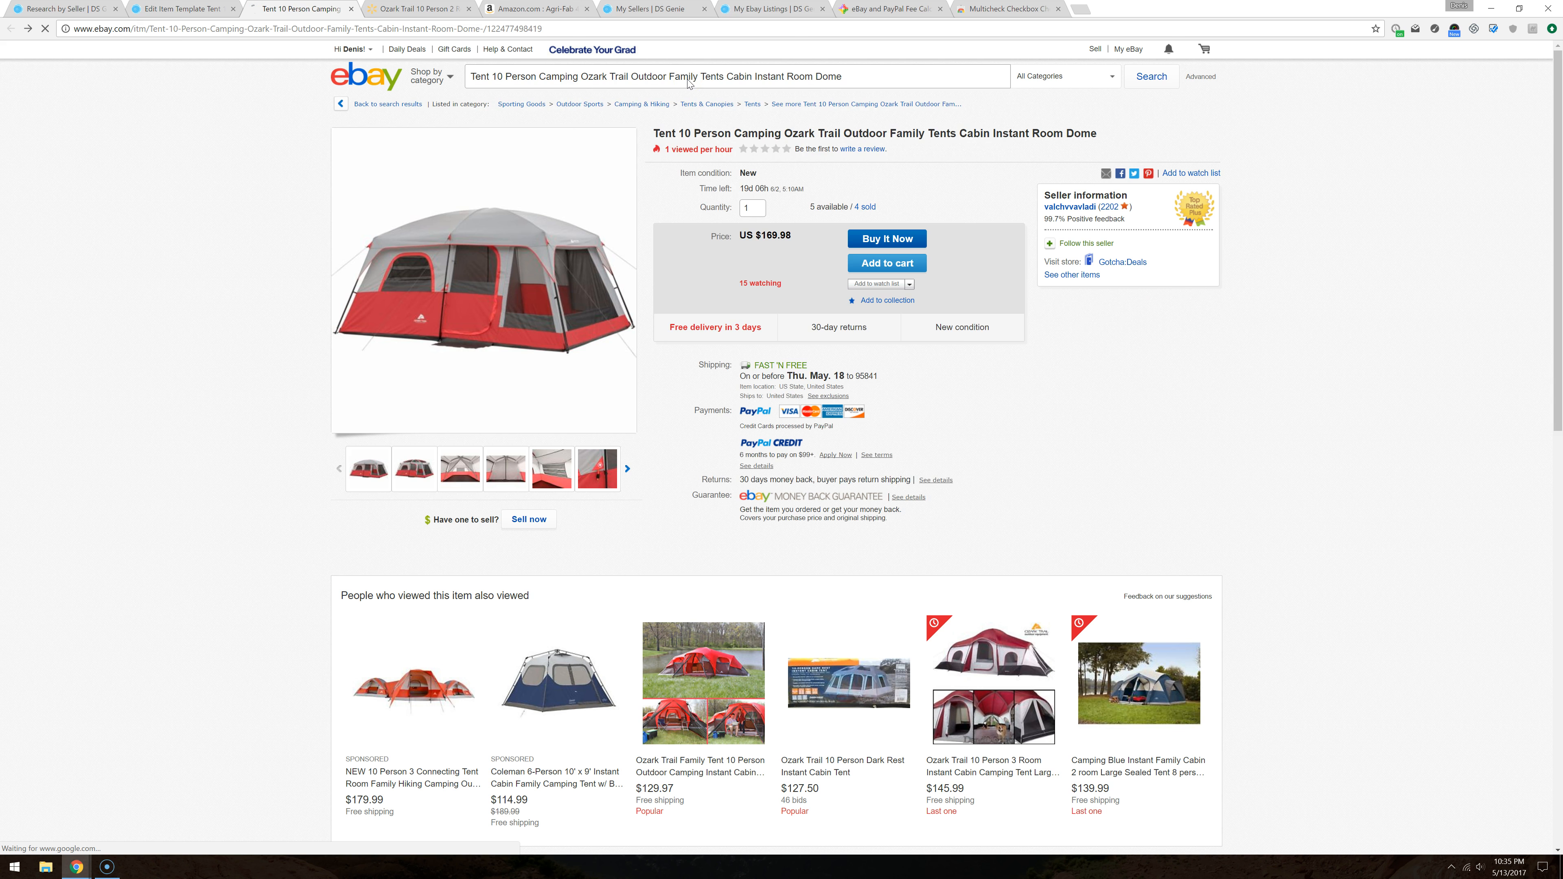
pyautogui.press('Return')
# Step: Compare the prices of the competing tent listings in the eBay results, then close the results page
pyautogui.click(754, 243)
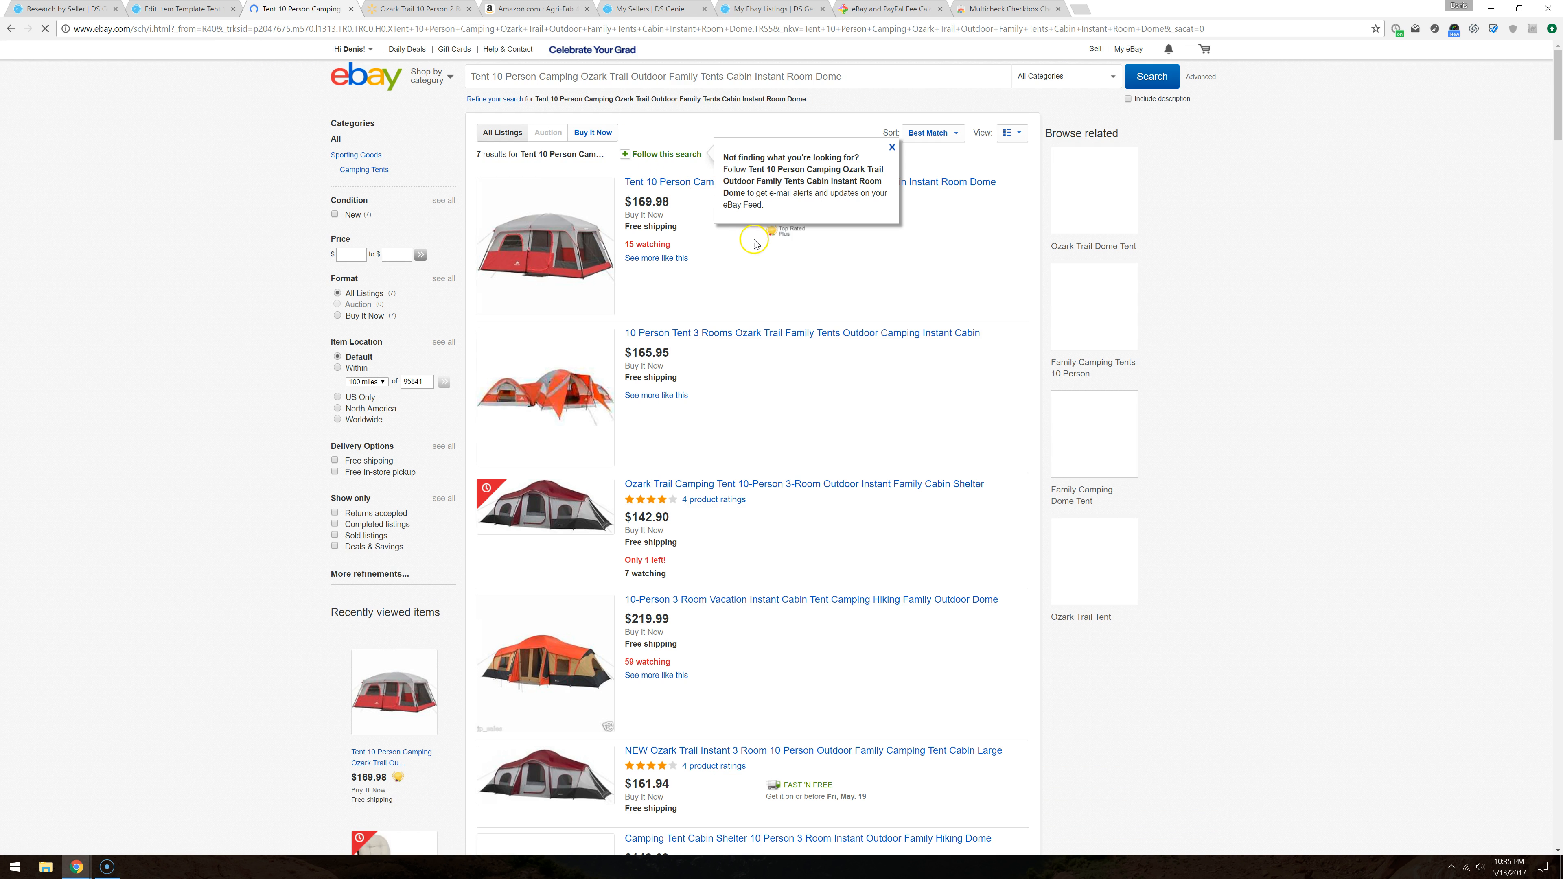
pyautogui.scroll(-1, 715, 252)
pyautogui.scroll(-15, 715, 252)
pyautogui.scroll(16, 716, 251)
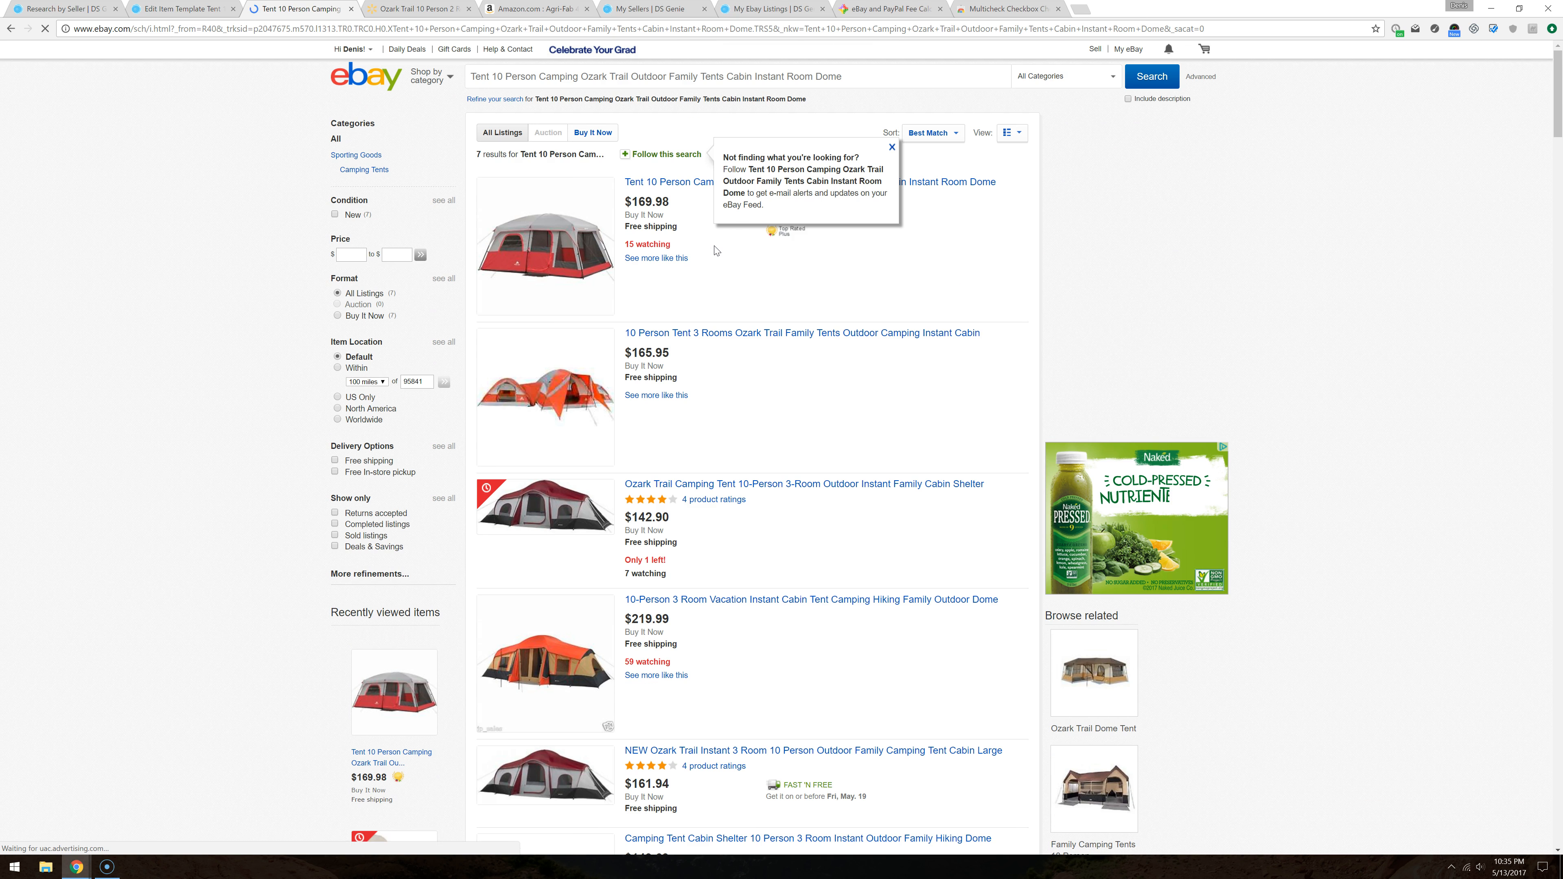
pyautogui.click(892, 146)
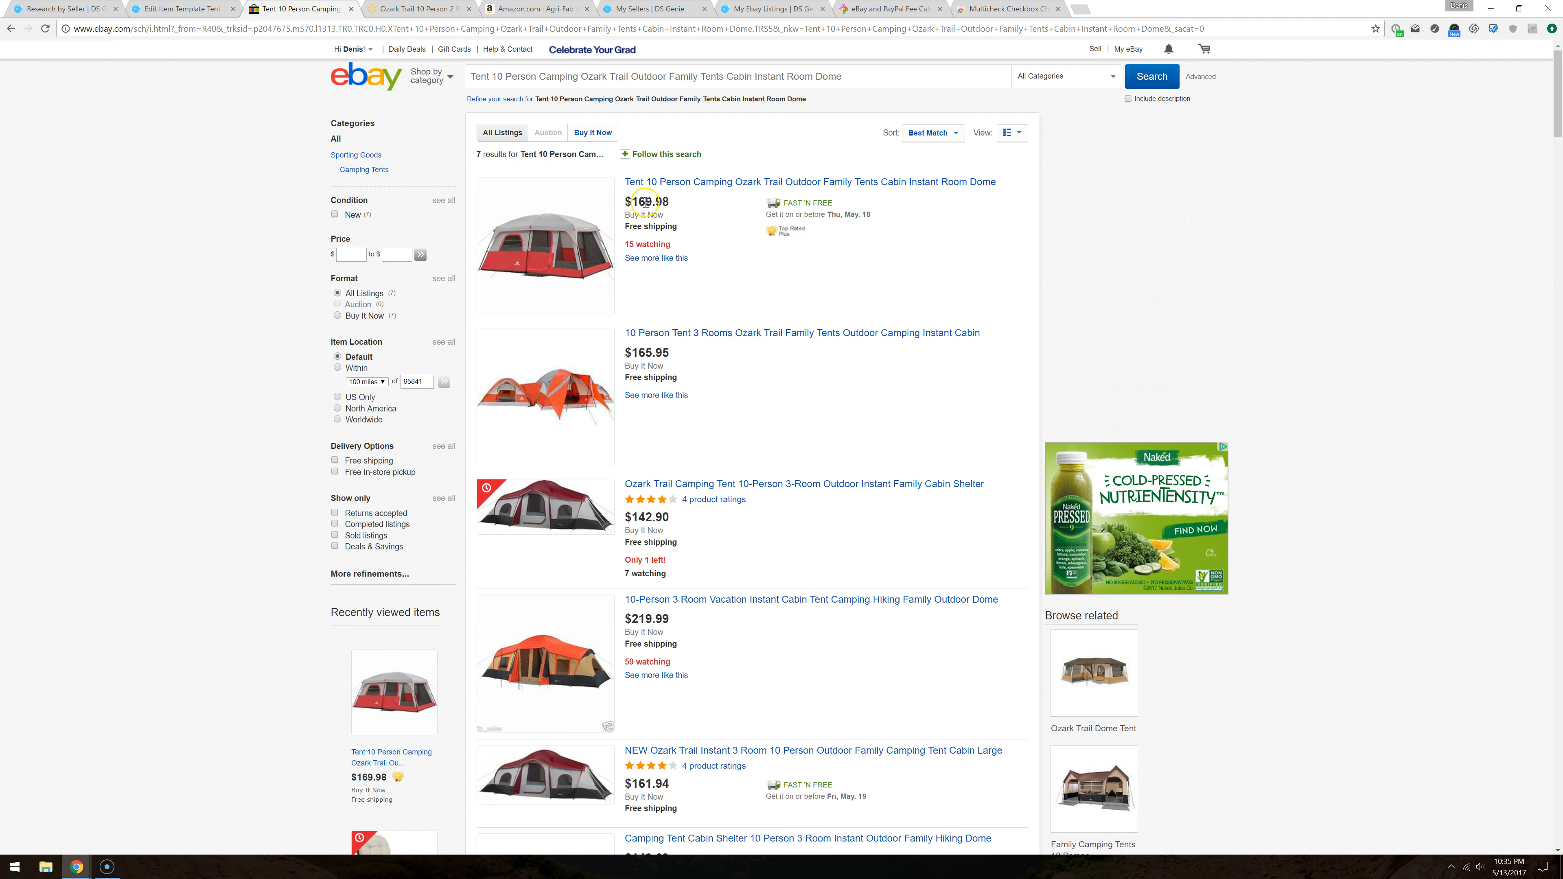
pyautogui.click(351, 8)
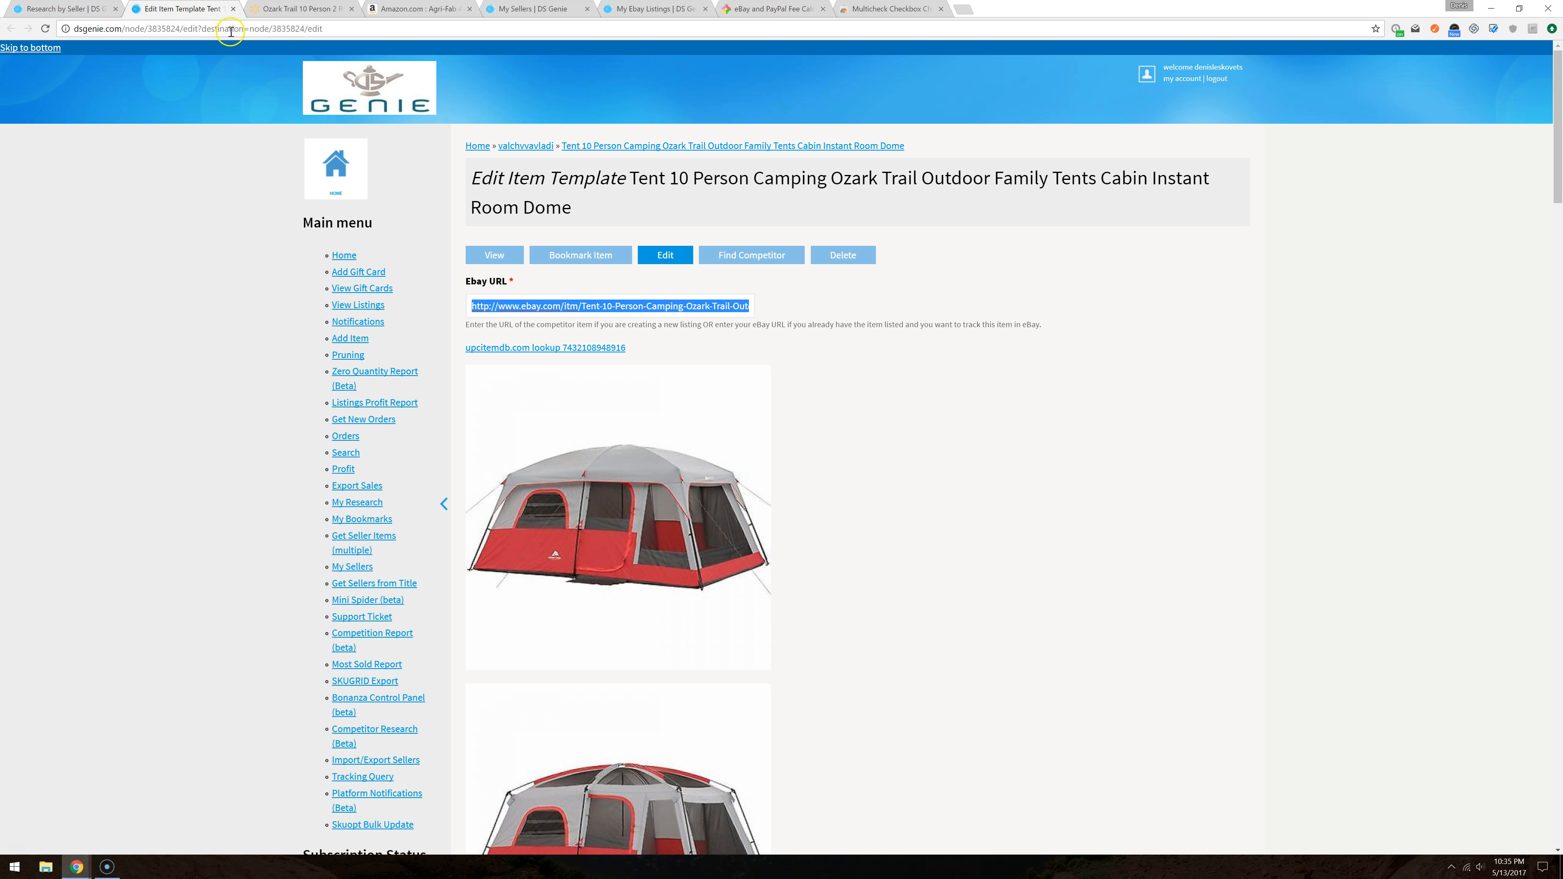
# Step: Fill the Supplier URL in the tent's item template with the address of Walmart's Ozark Trail 10 Person 2 Room Cabin Tent
pyautogui.scroll(-12, 677, 333)
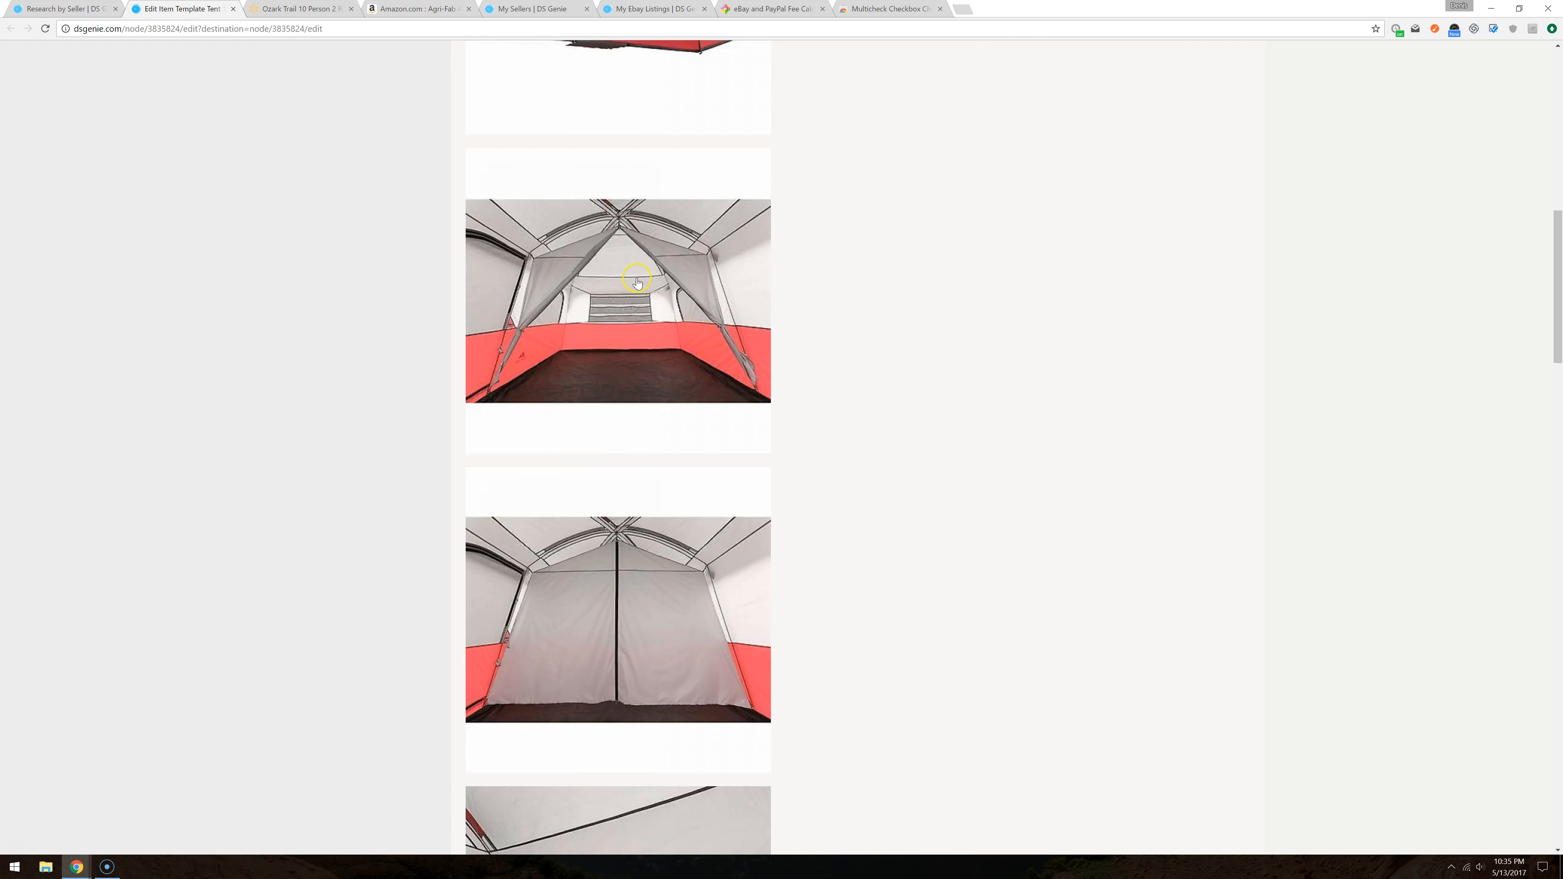
pyautogui.scroll(-20, 637, 283)
pyautogui.scroll(5, 628, 275)
pyautogui.scroll(-6, 591, 265)
pyautogui.scroll(4, 554, 256)
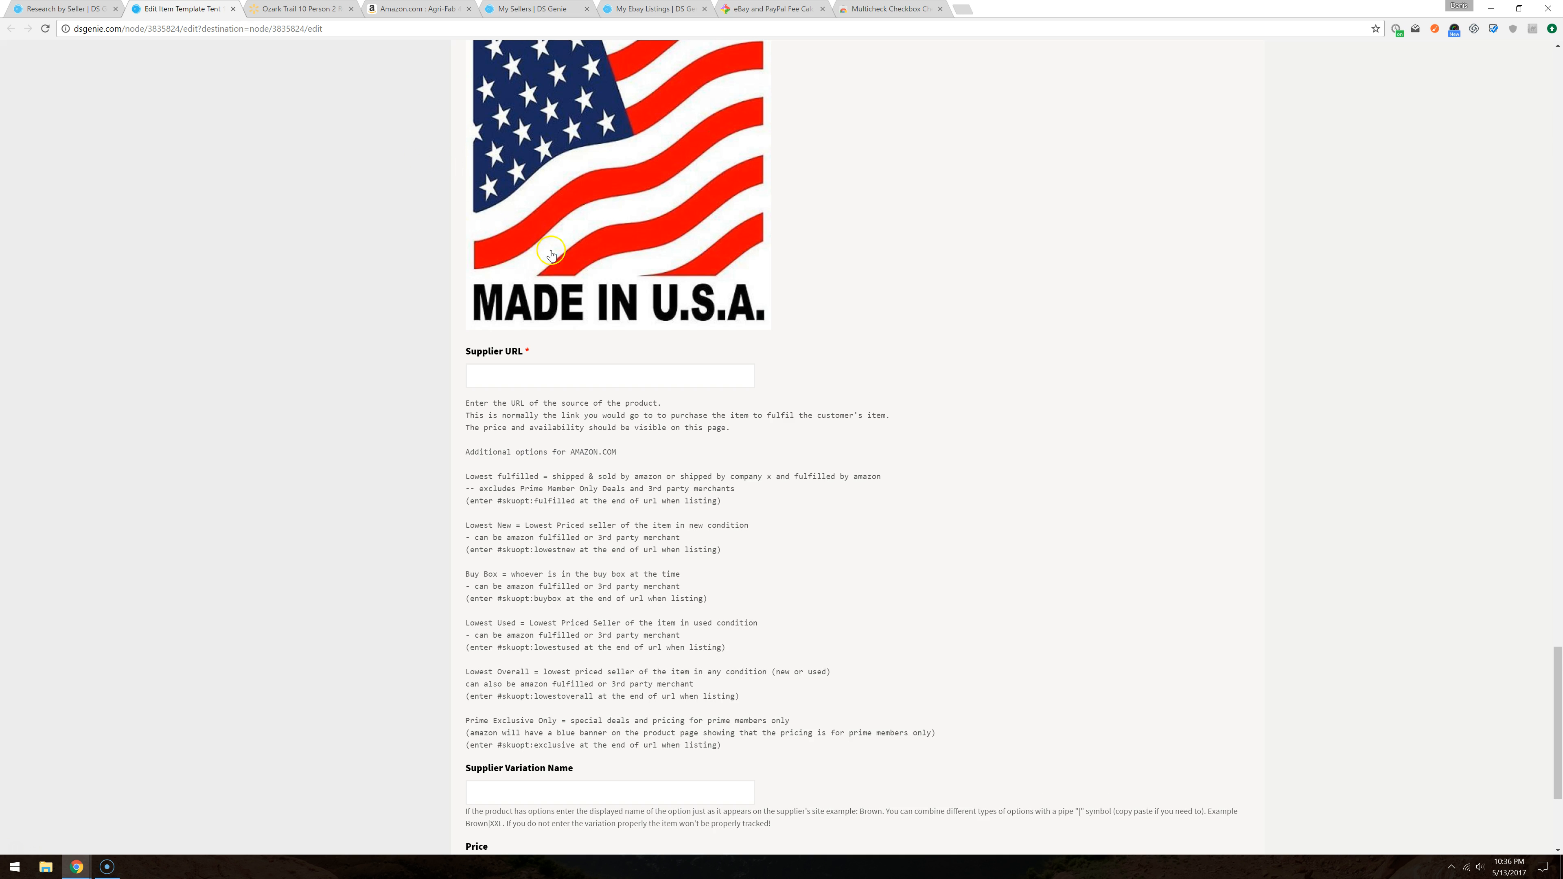
pyautogui.click(487, 368)
pyautogui.click(298, 9)
pyautogui.click(326, 29)
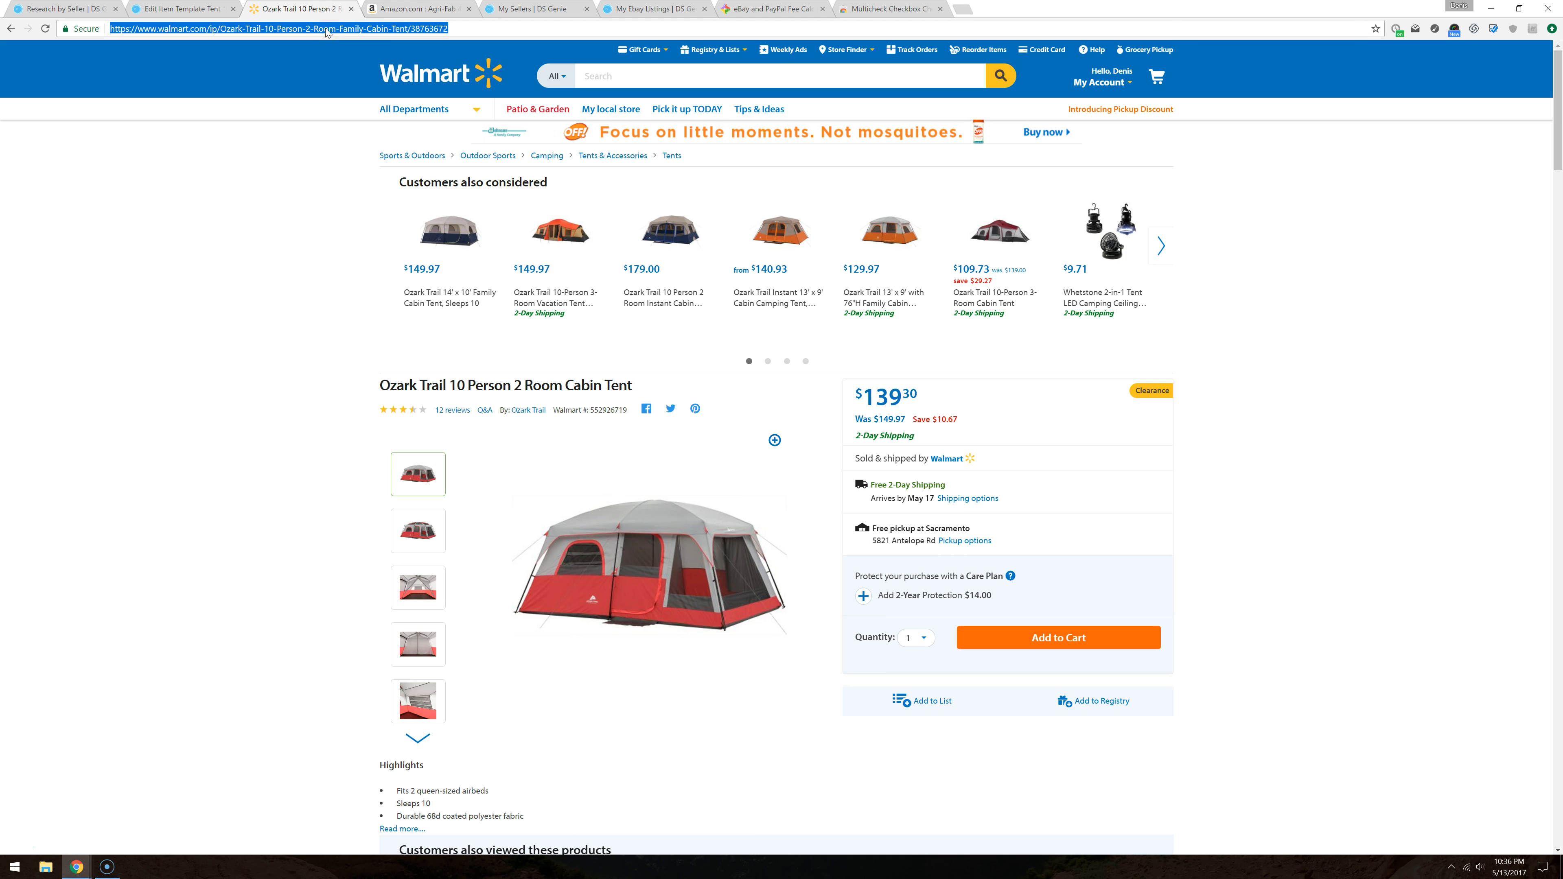
pyautogui.click(174, 9)
pyautogui.click(548, 378)
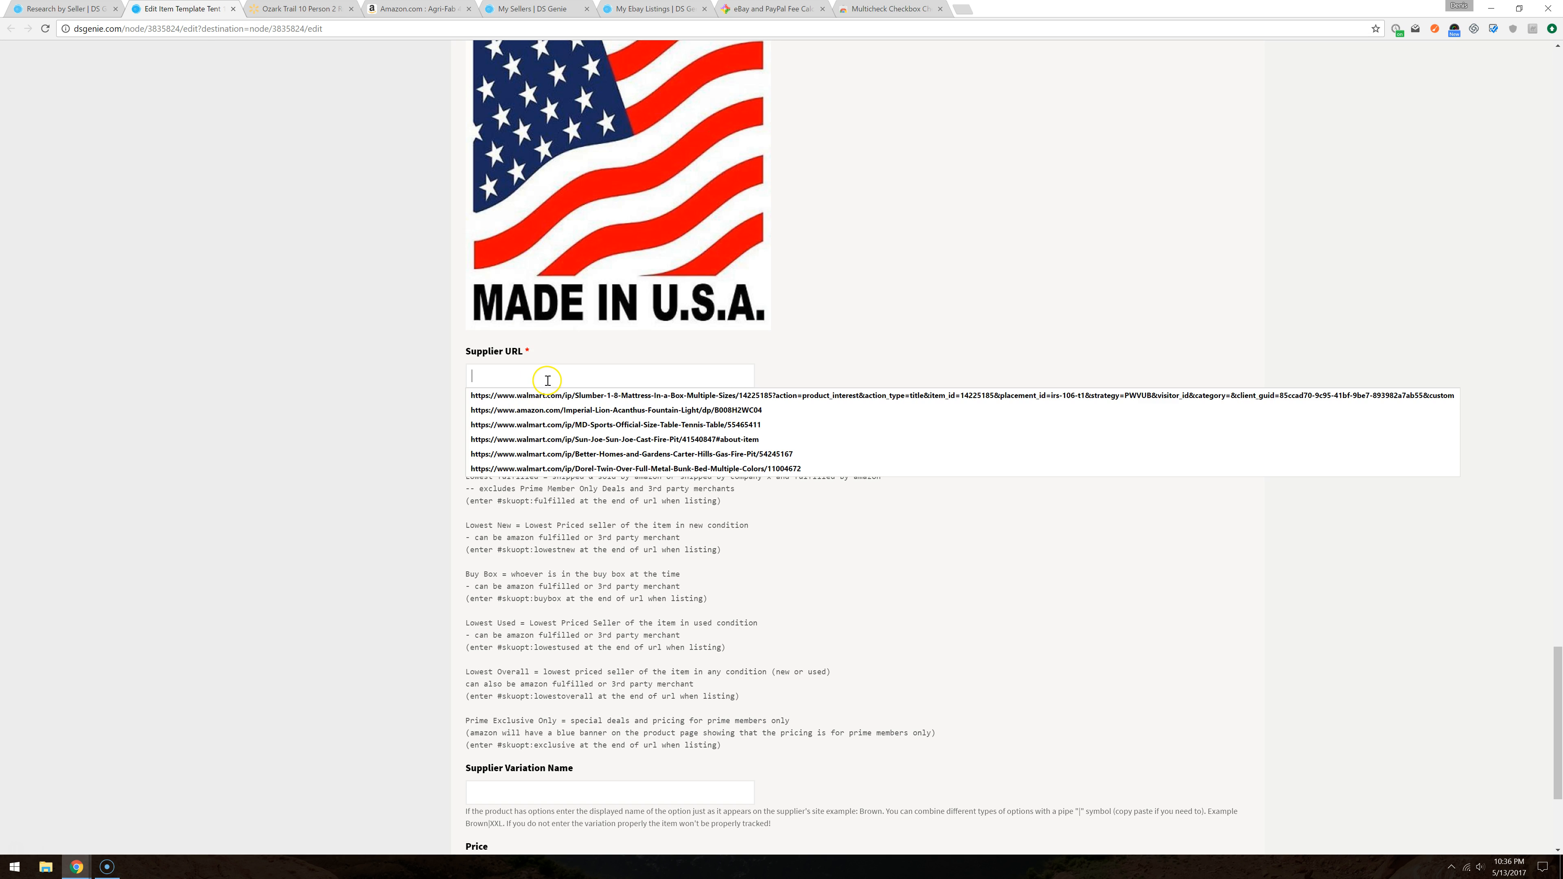
pyautogui.hotkey('ctrl', 'v')
# Step: Check Walmart's tent page for product options relevant to the template's Supplier Variation Name
pyautogui.scroll(-4, 542, 394)
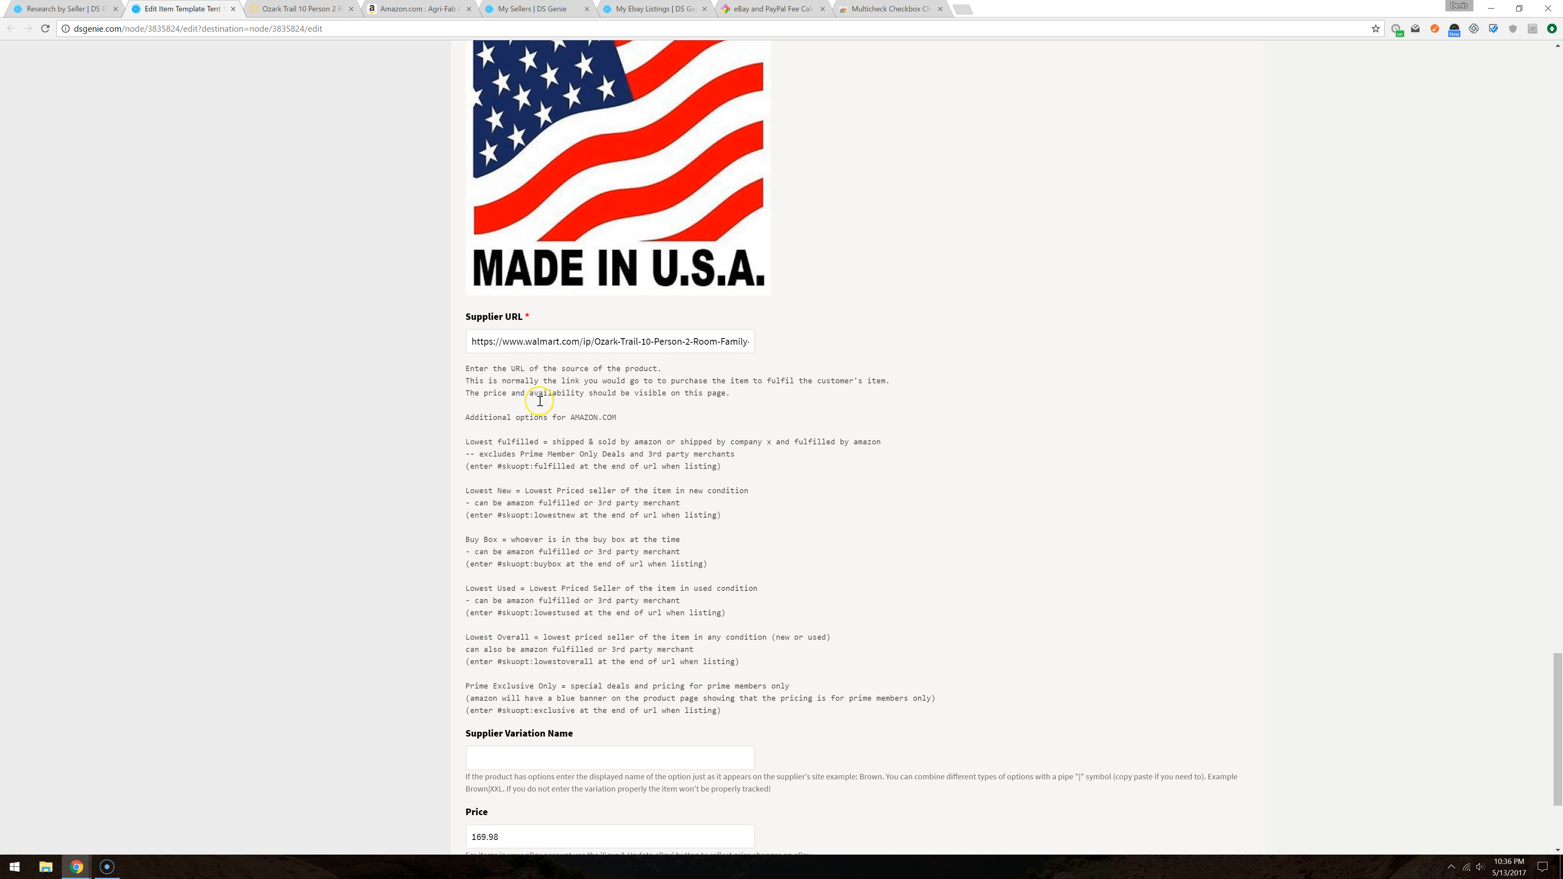
pyautogui.tripleClick(487, 528)
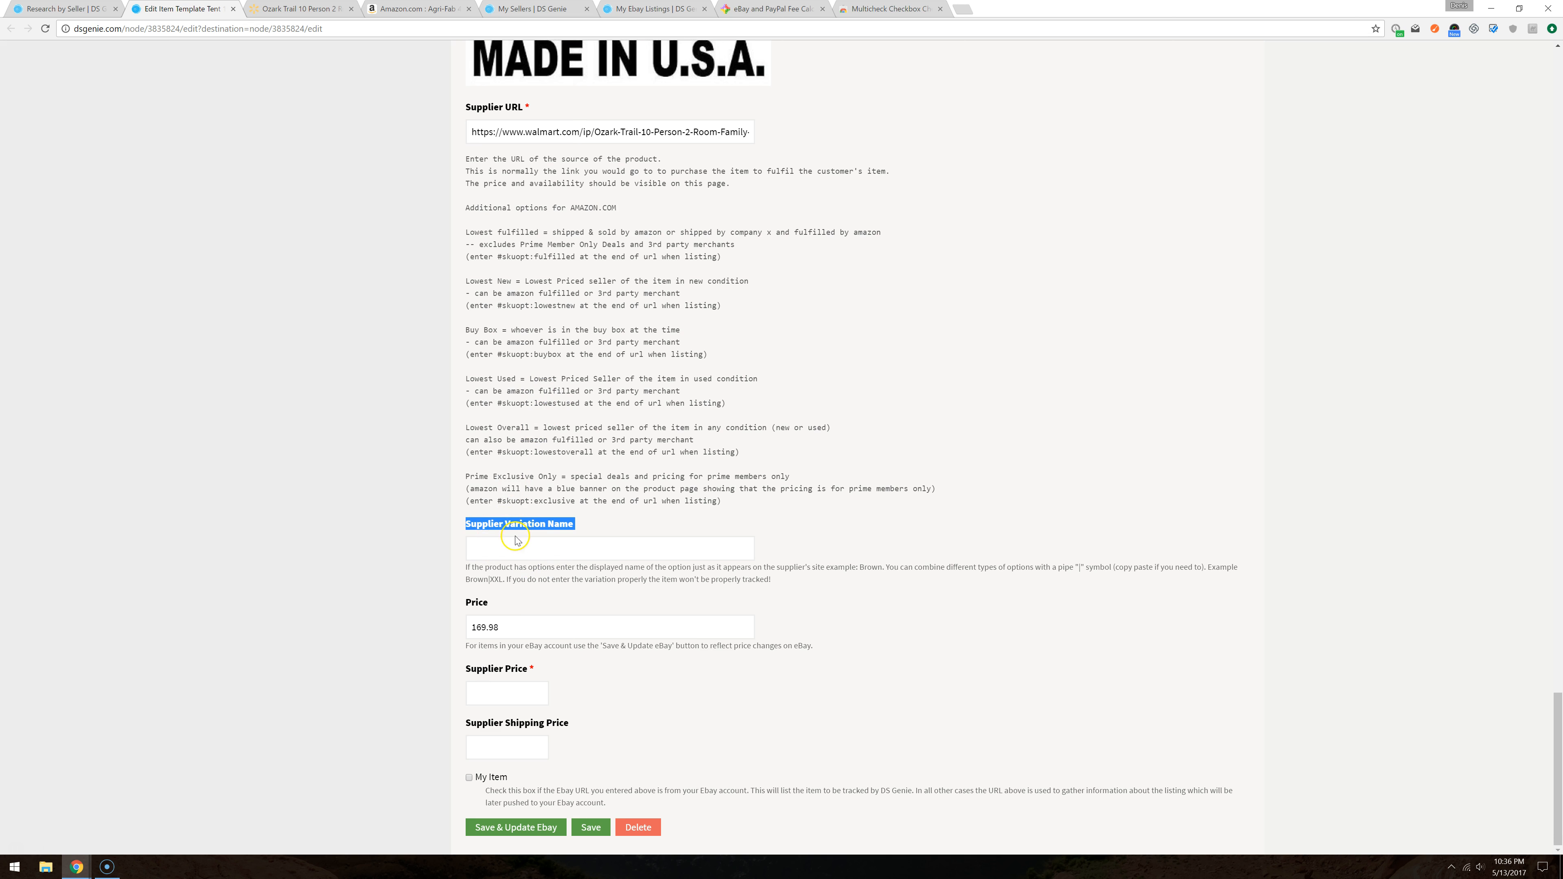
pyautogui.click(499, 547)
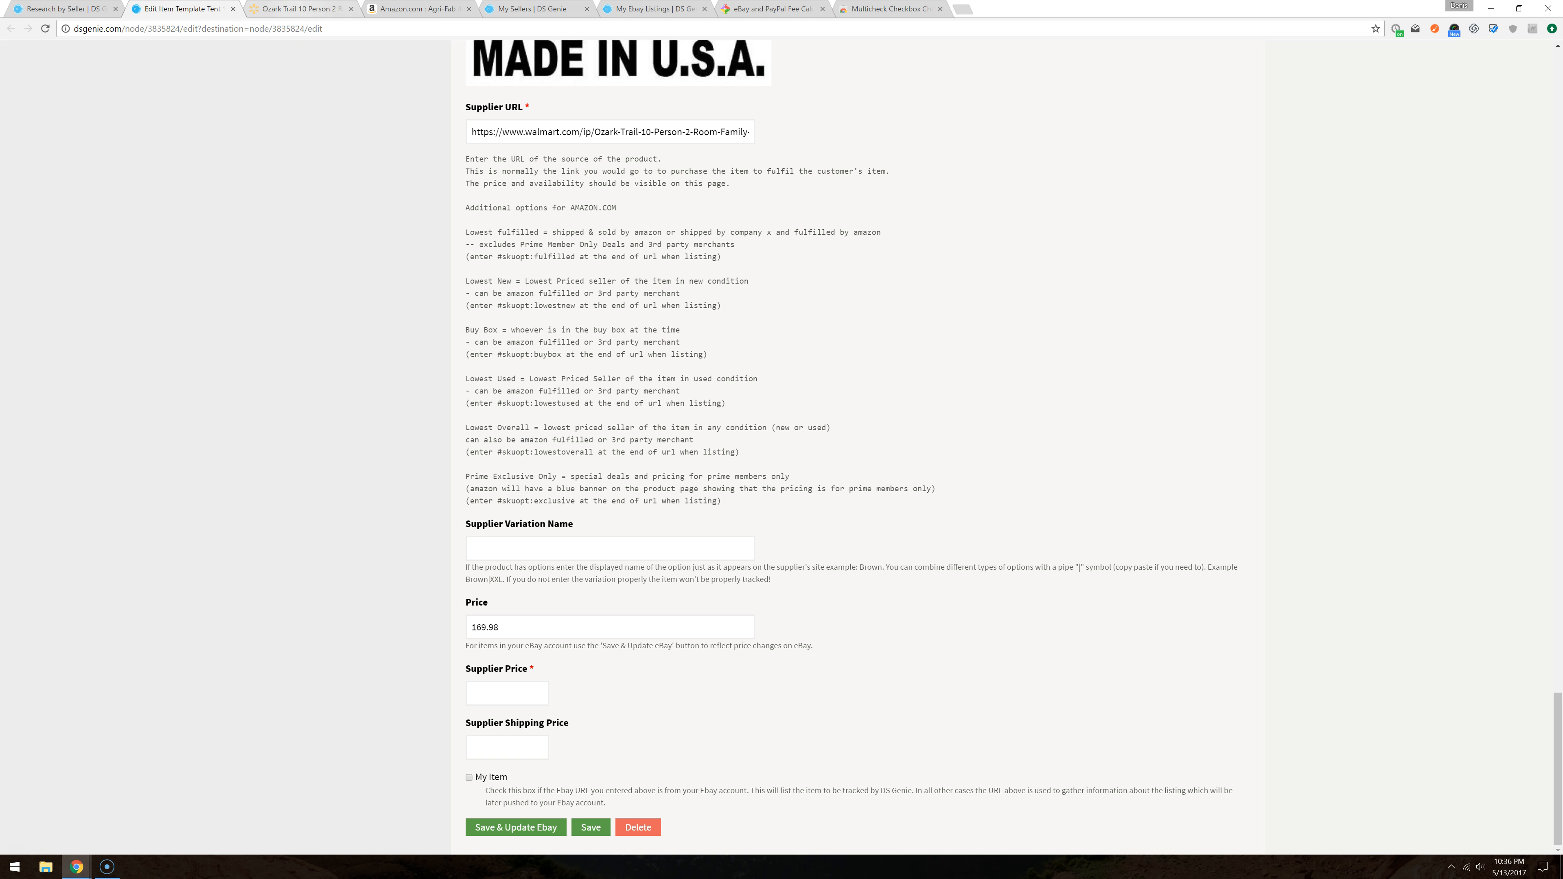
pyautogui.click(296, 8)
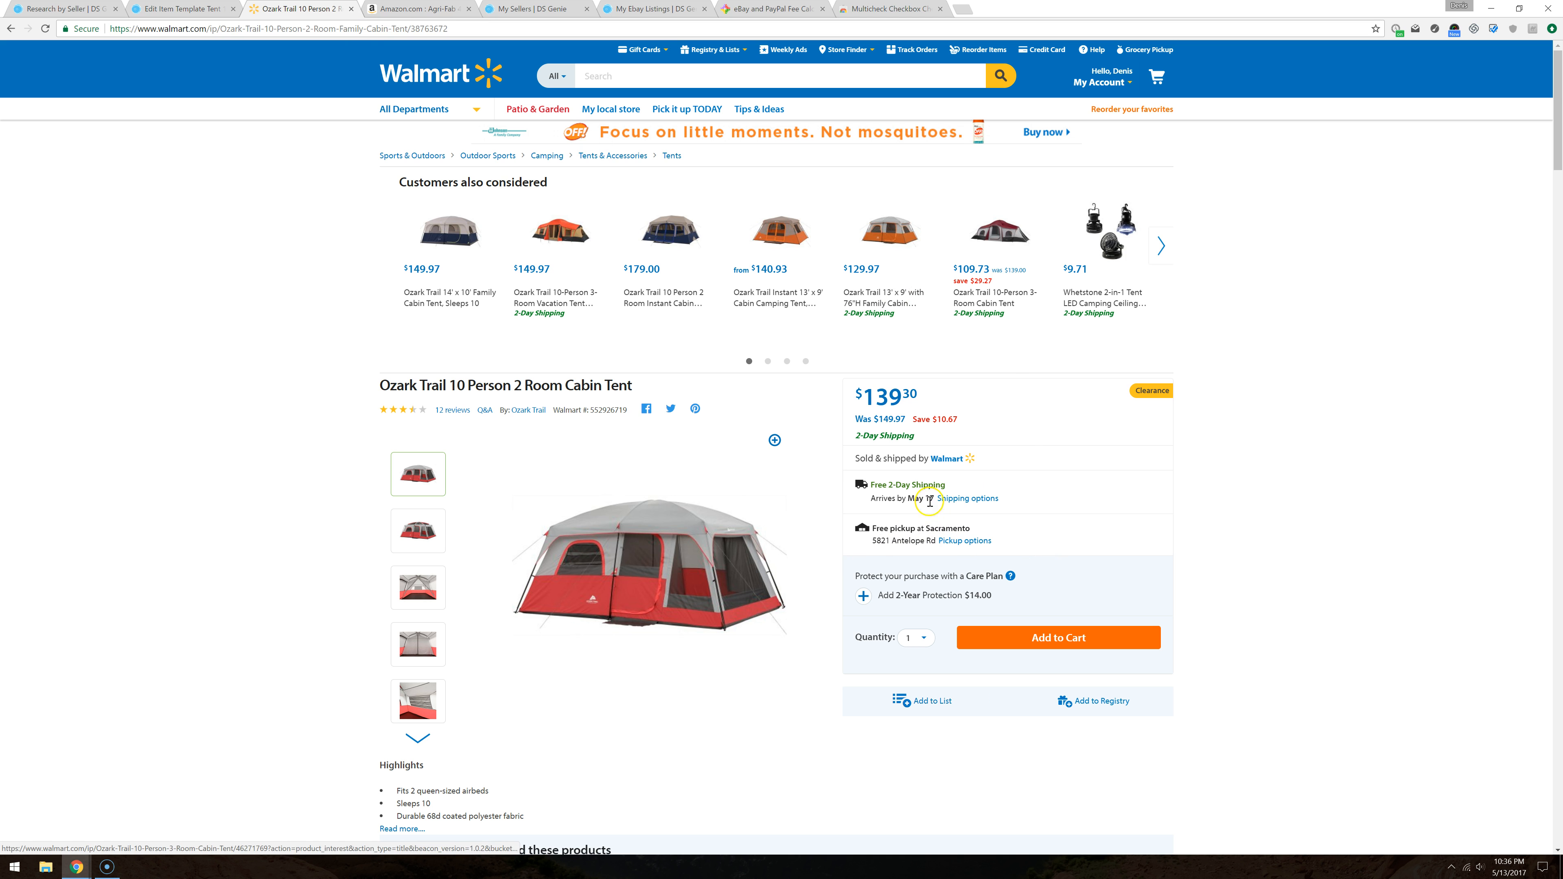
pyautogui.scroll(-5, 1000, 514)
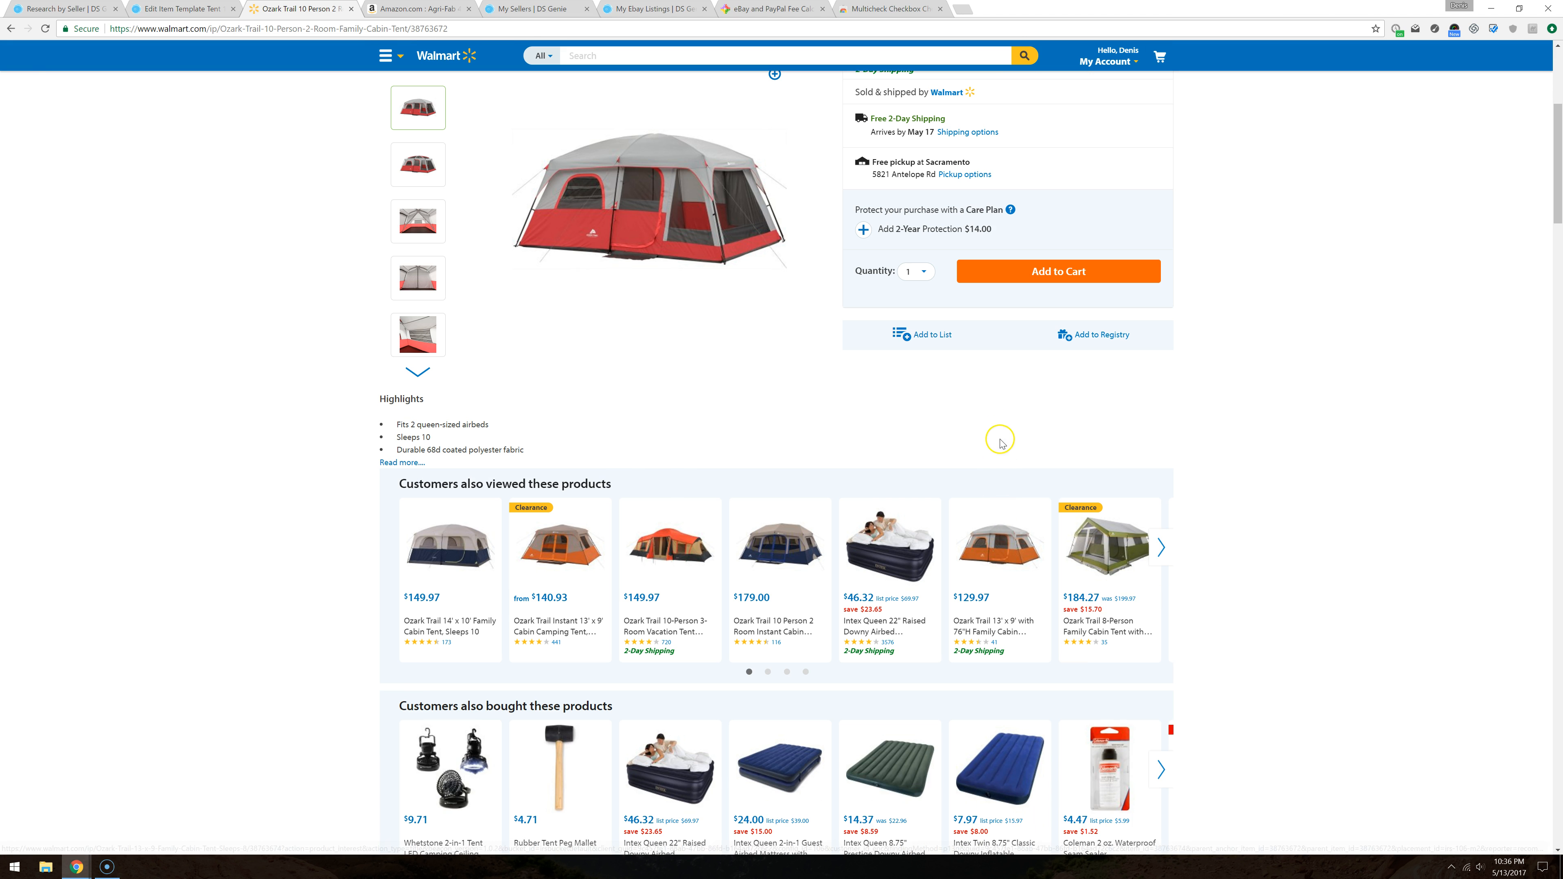
pyautogui.scroll(-9, 988, 415)
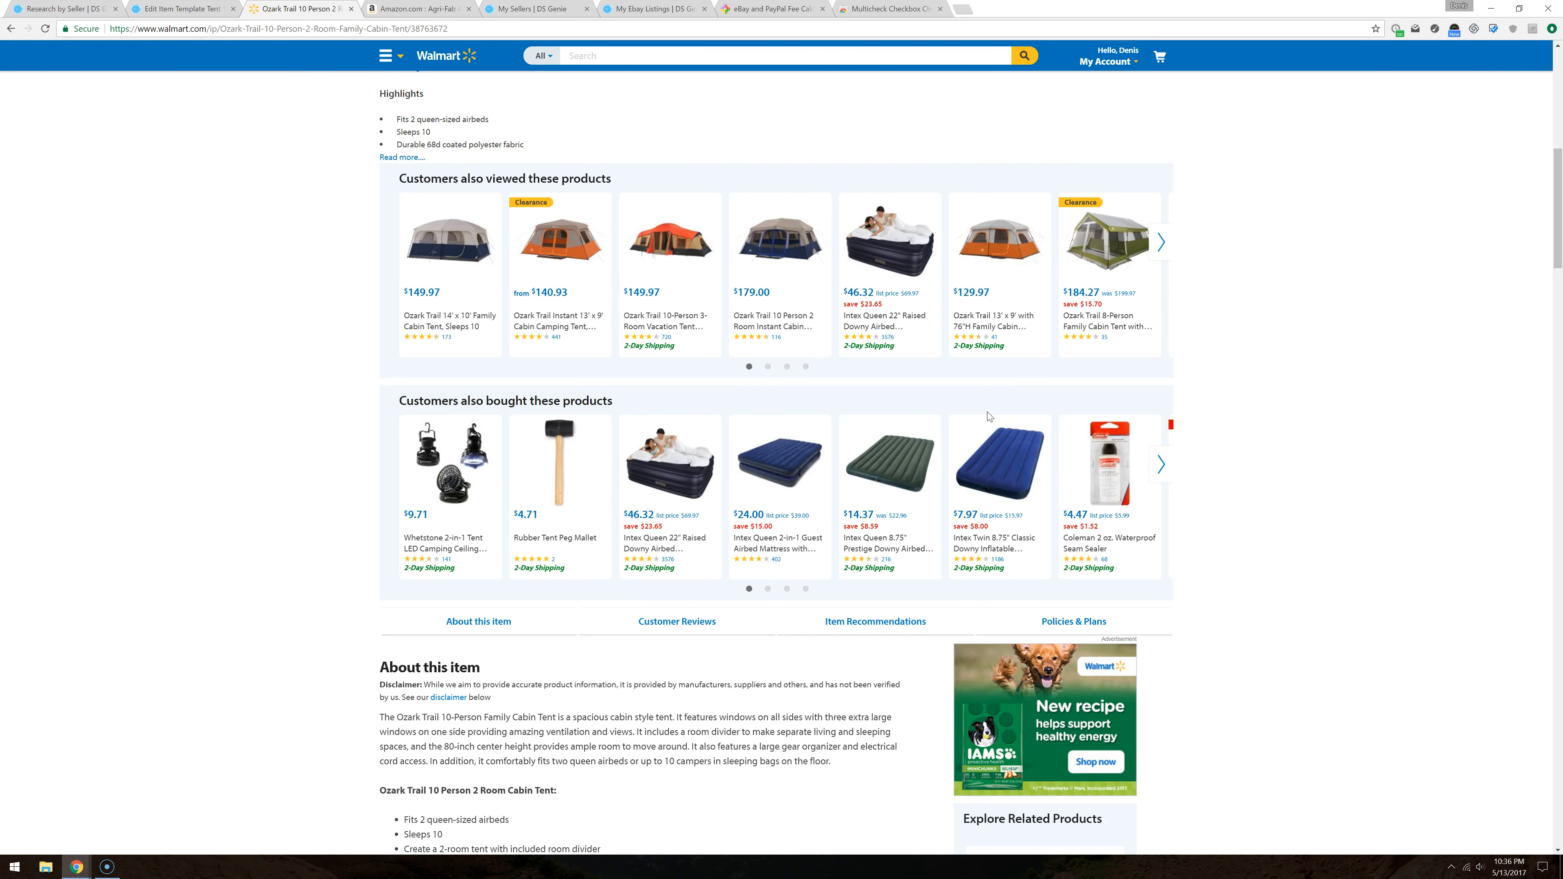
pyautogui.scroll(12, 988, 412)
pyautogui.scroll(2, 660, 233)
# Step: Search Walmart for "bed" and open the Mainstays Parklane Twin Platform Bed and Headboard as an example with variations
pyautogui.click(642, 75)
pyautogui.write('bed')
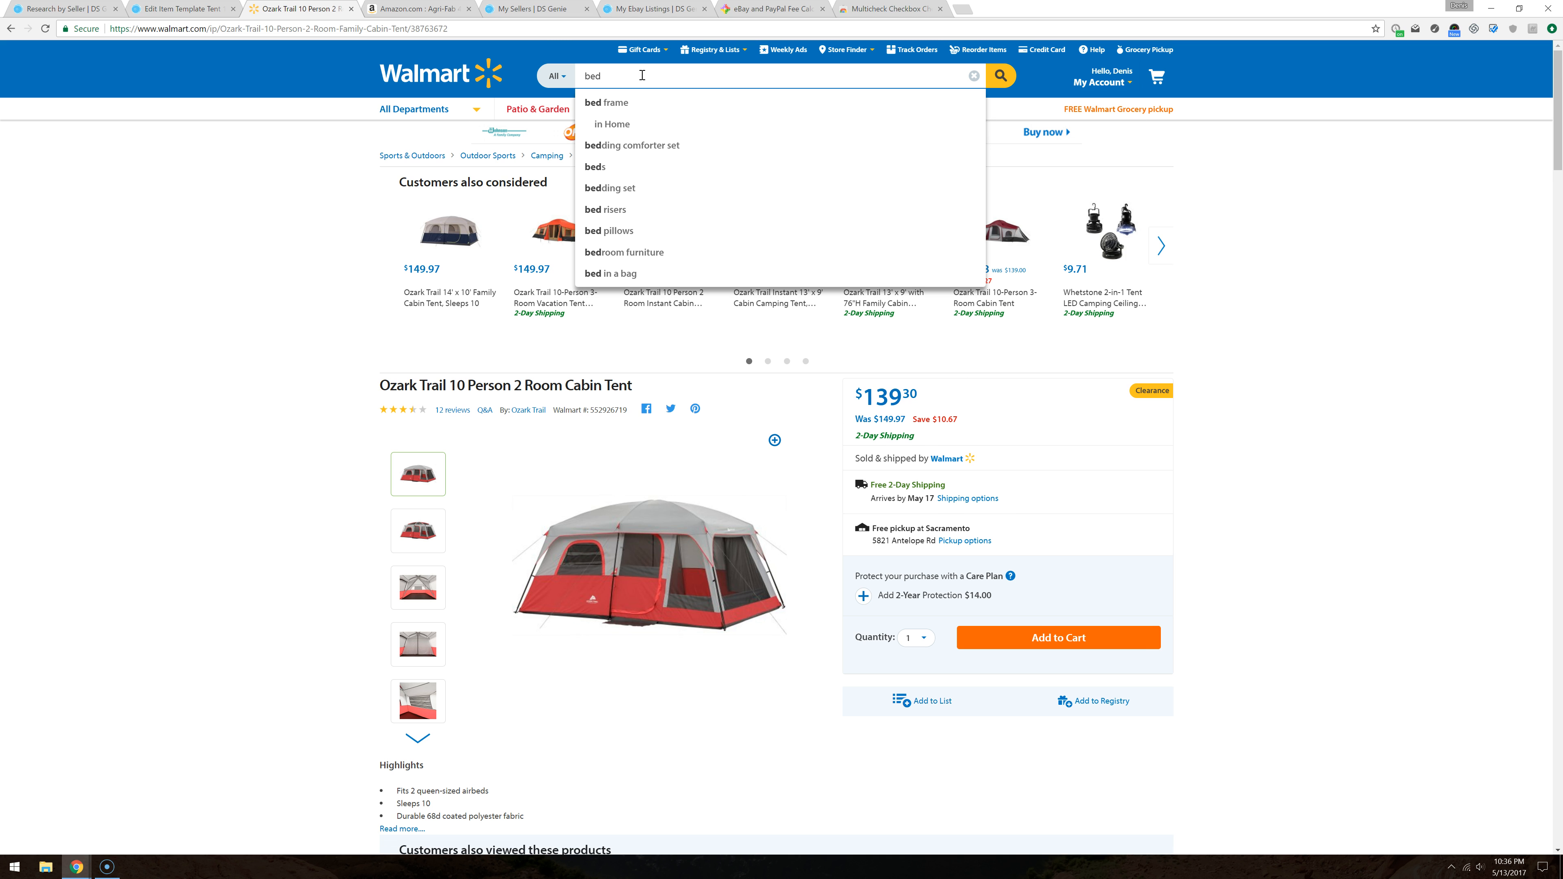
pyautogui.press('Return')
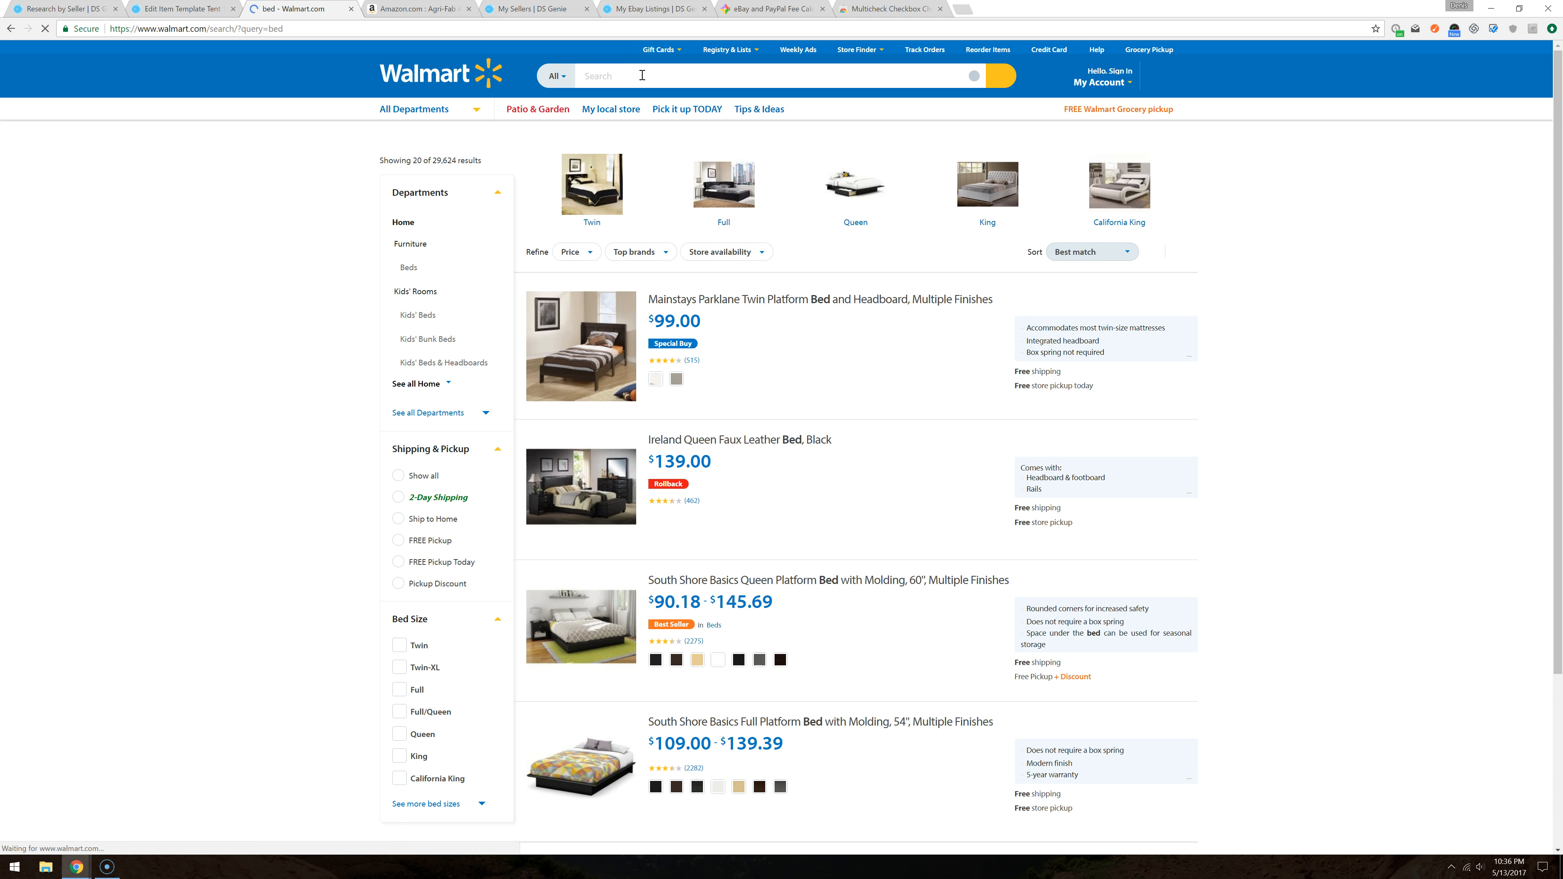
pyautogui.click(709, 299)
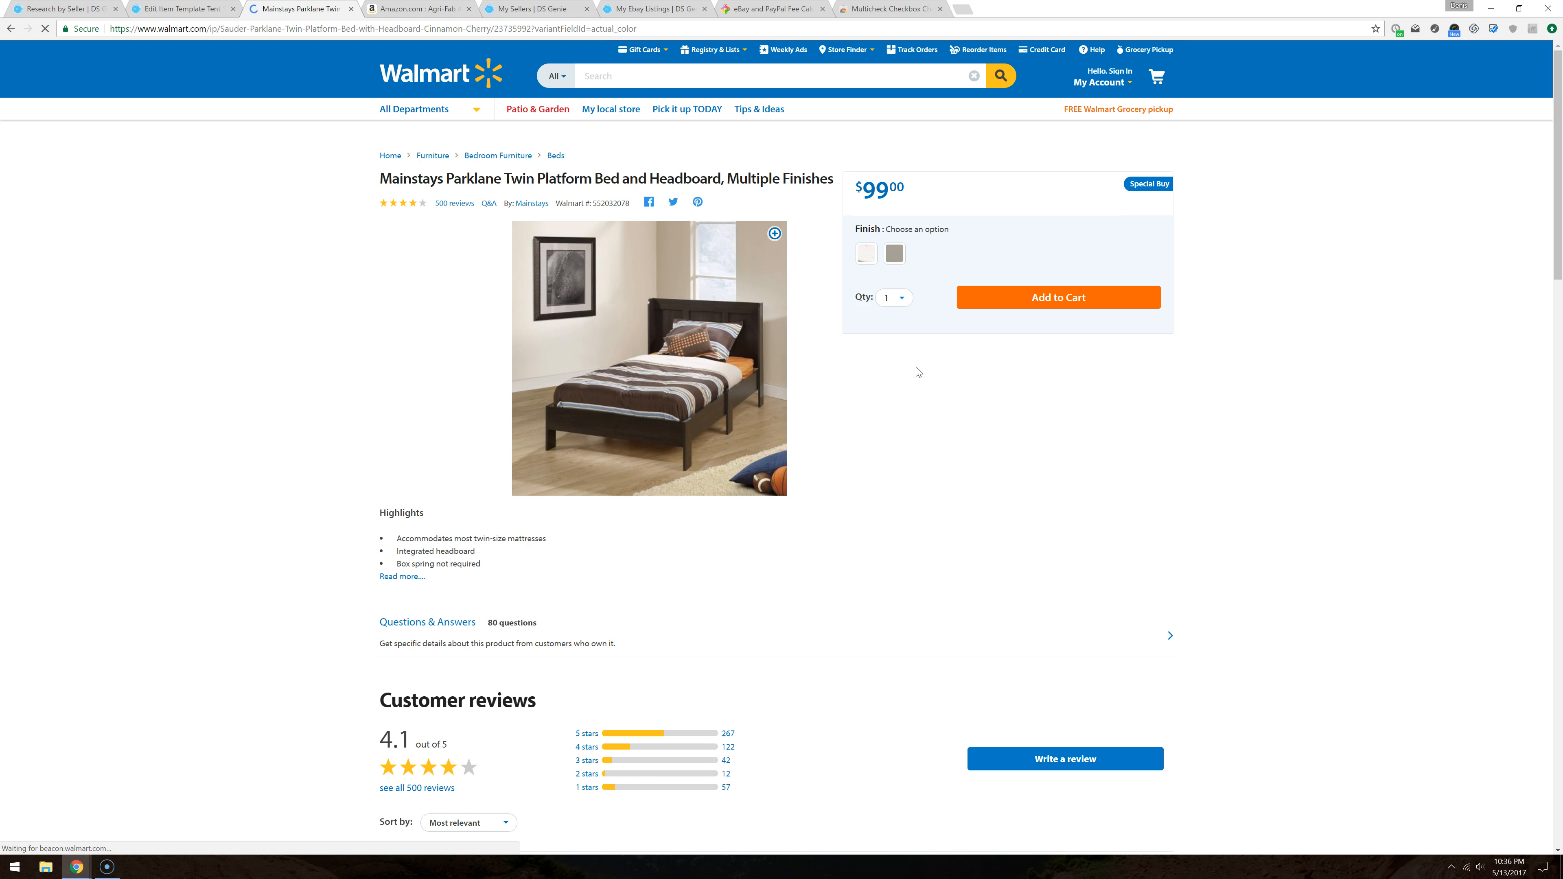
# Step: Choose the Cherry finish for the Mainstays Parklane twin bed
pyautogui.click(898, 386)
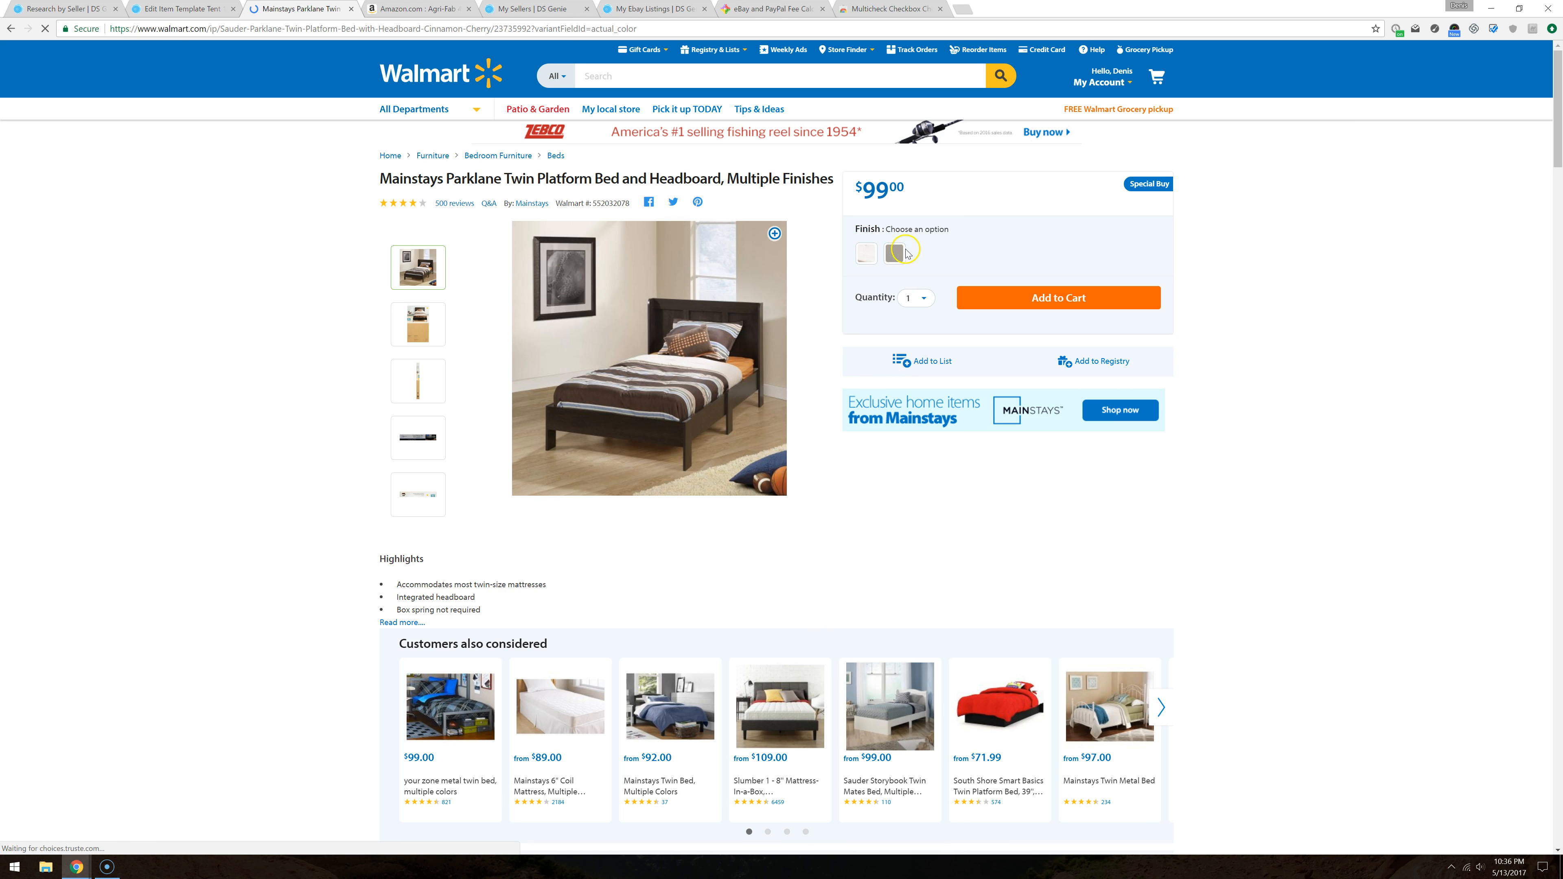
pyautogui.click(862, 255)
pyautogui.click(858, 258)
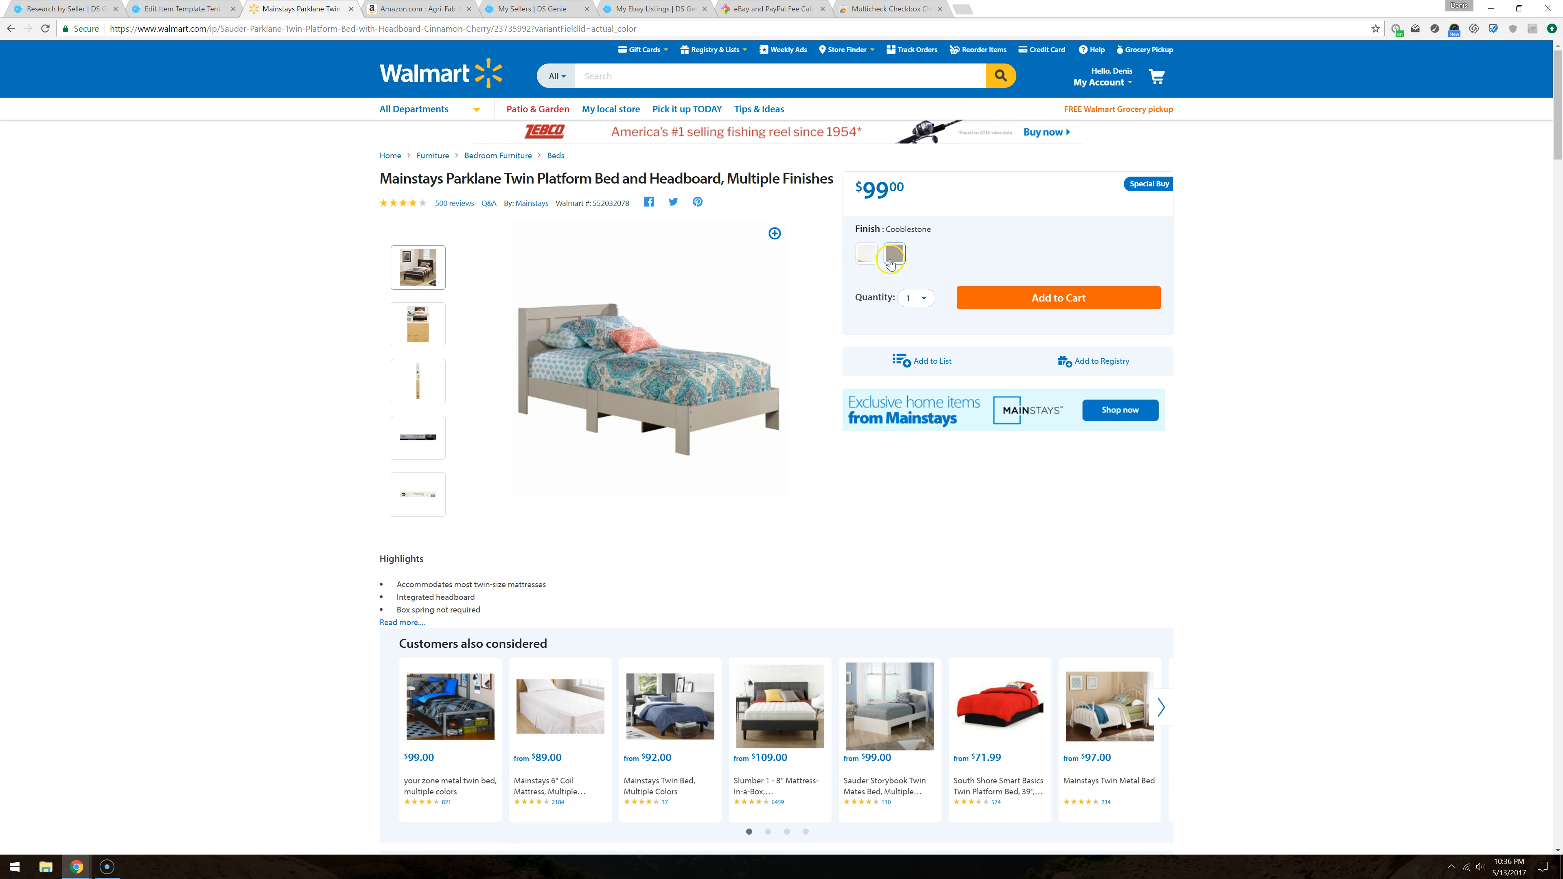
pyautogui.click(863, 261)
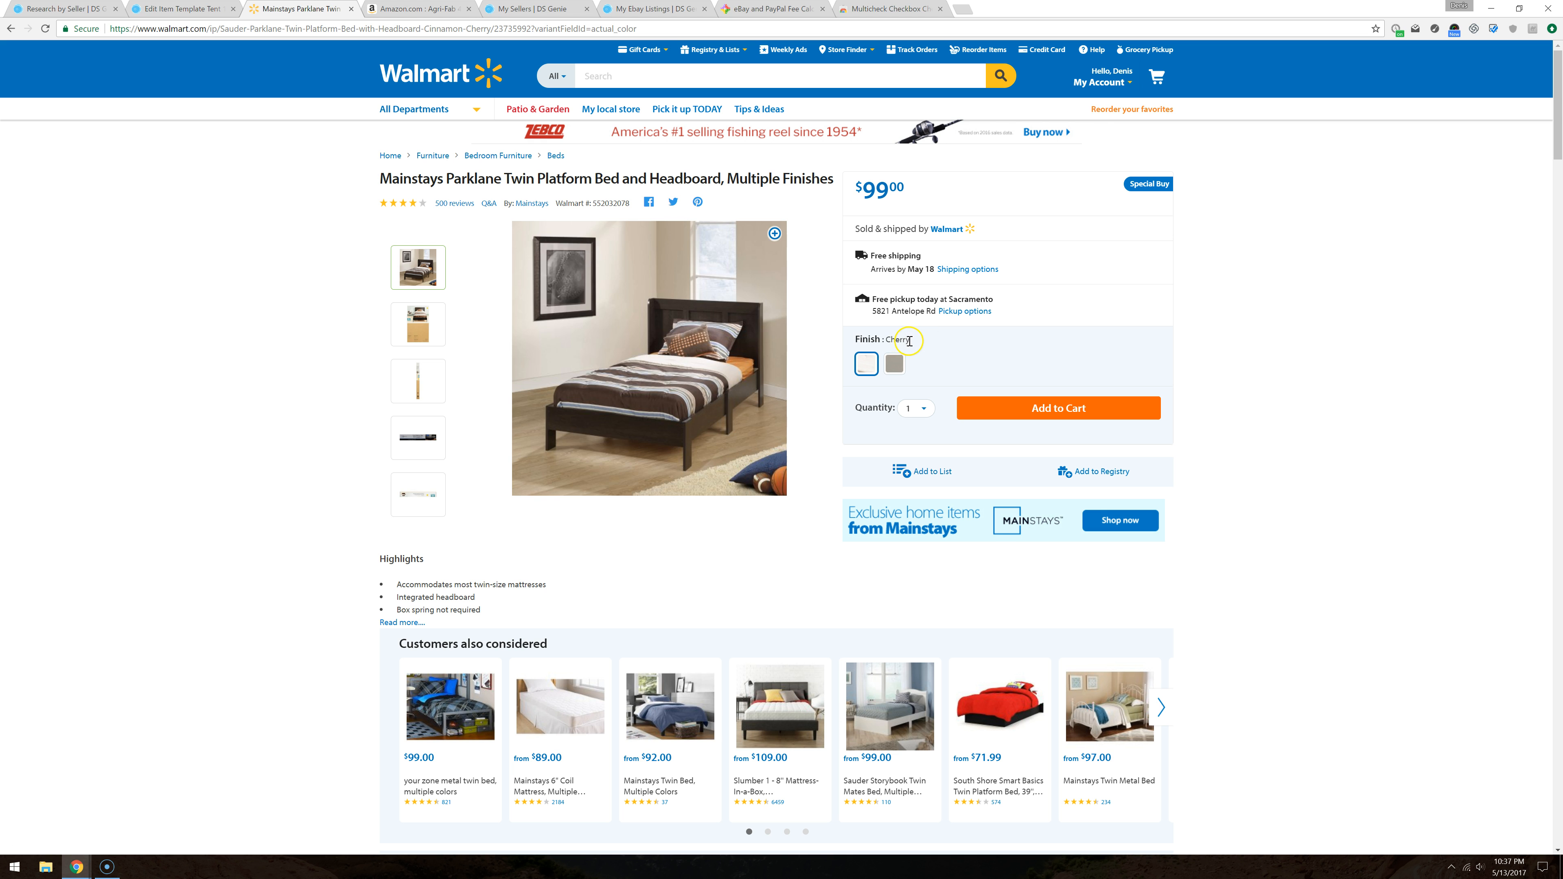
# Step: Copy the bed's finish name Cherry into the Supplier Variation Name of the tent's item template
pyautogui.moveTo(910, 341); pyautogui.dragTo(887, 342)
pyautogui.hotkey('ctrl', 'c')
pyautogui.click(219, 9)
pyautogui.click(527, 540)
pyautogui.hotkey('ctrl', 'v')
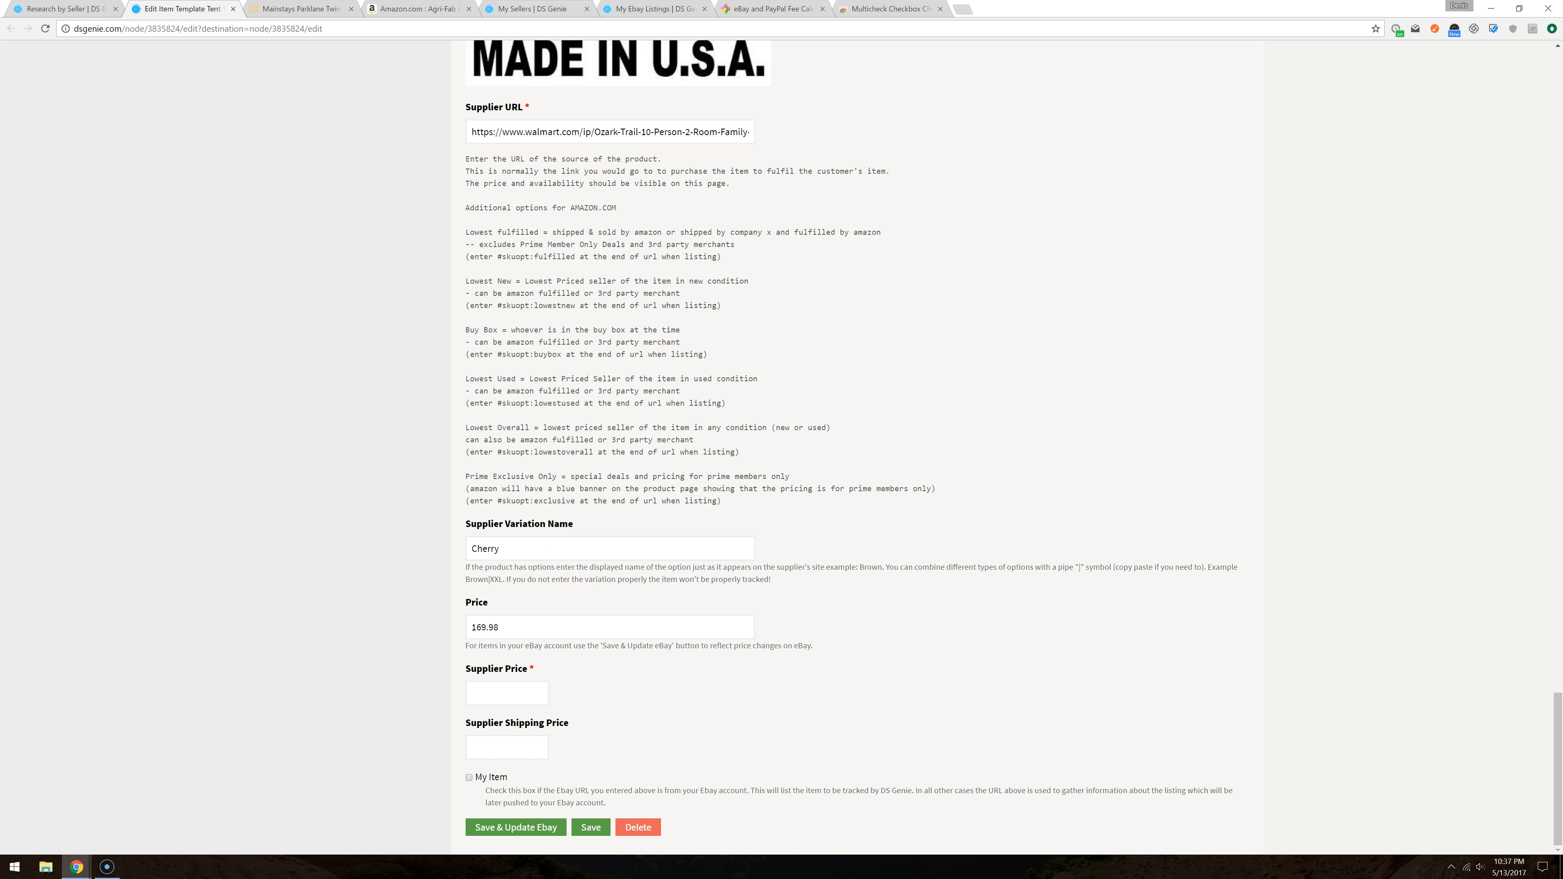
# Step: Try combining two options as Cherry|Large in the Supplier Variation Name, then clear the field
pyautogui.click(300, 9)
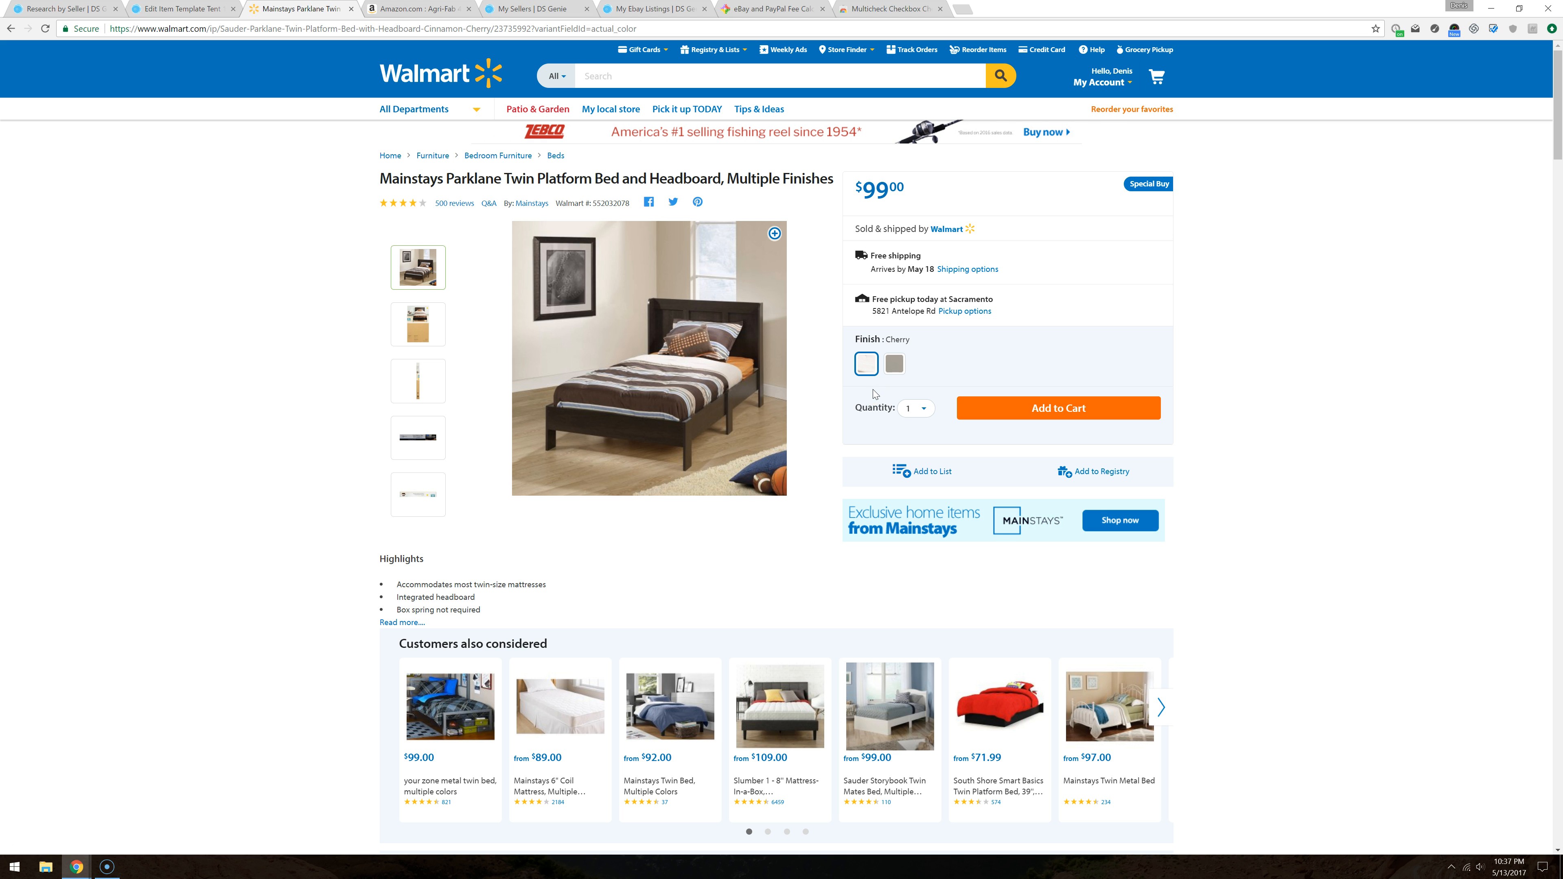
pyautogui.click(198, 11)
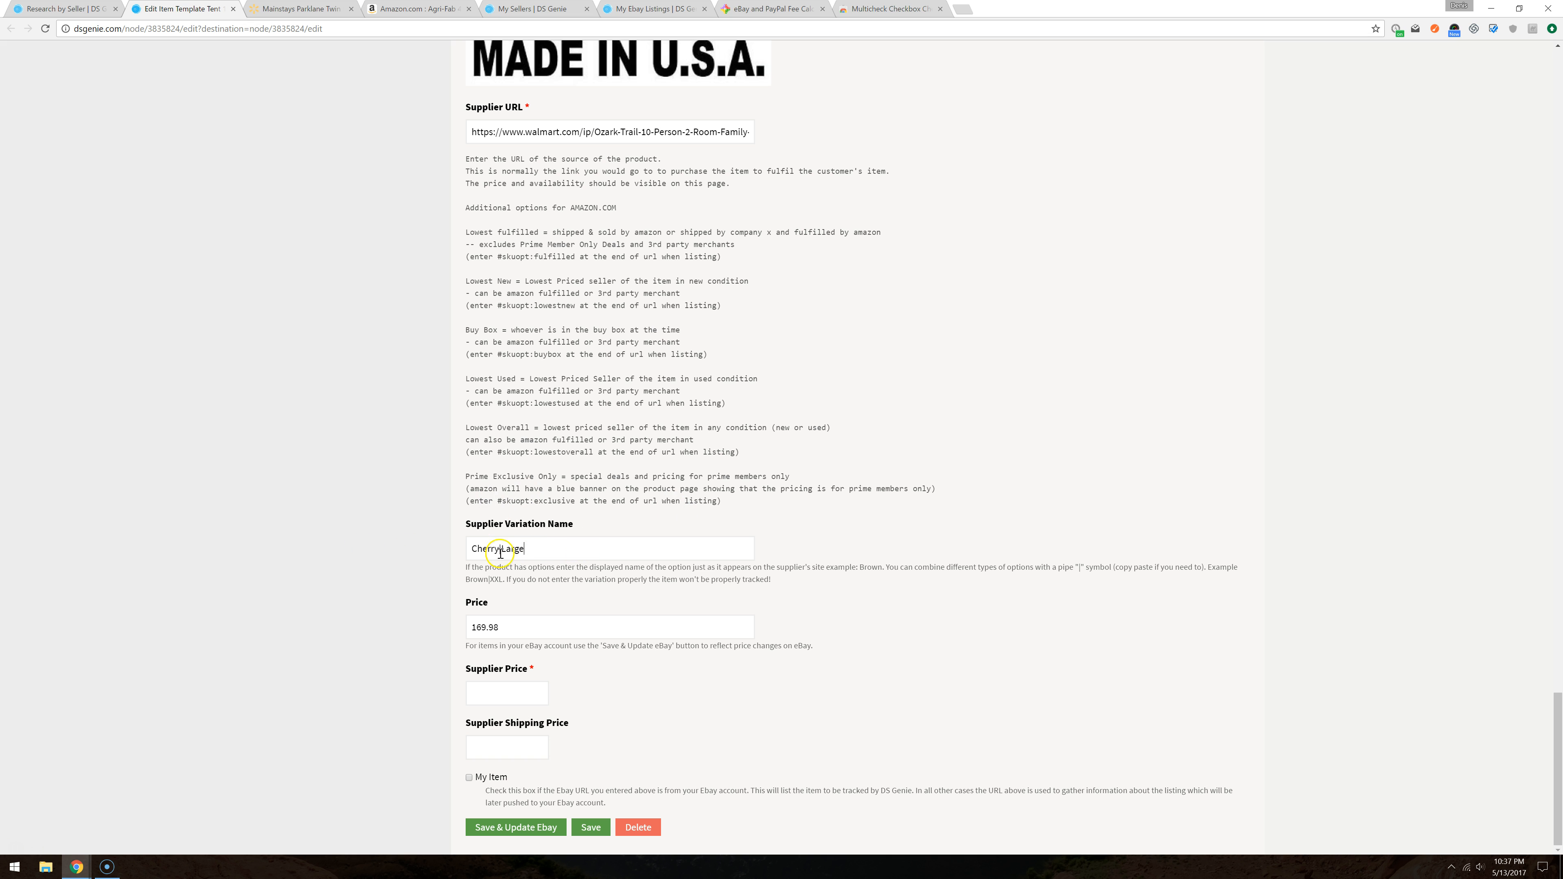
pyautogui.moveTo(548, 548); pyautogui.dragTo(356, 544)
pyautogui.press('BackSpace')
# Step: Close the Walmart bed page and reopen Walmart's tent page from the template's Supplier URL
pyautogui.click(294, 8)
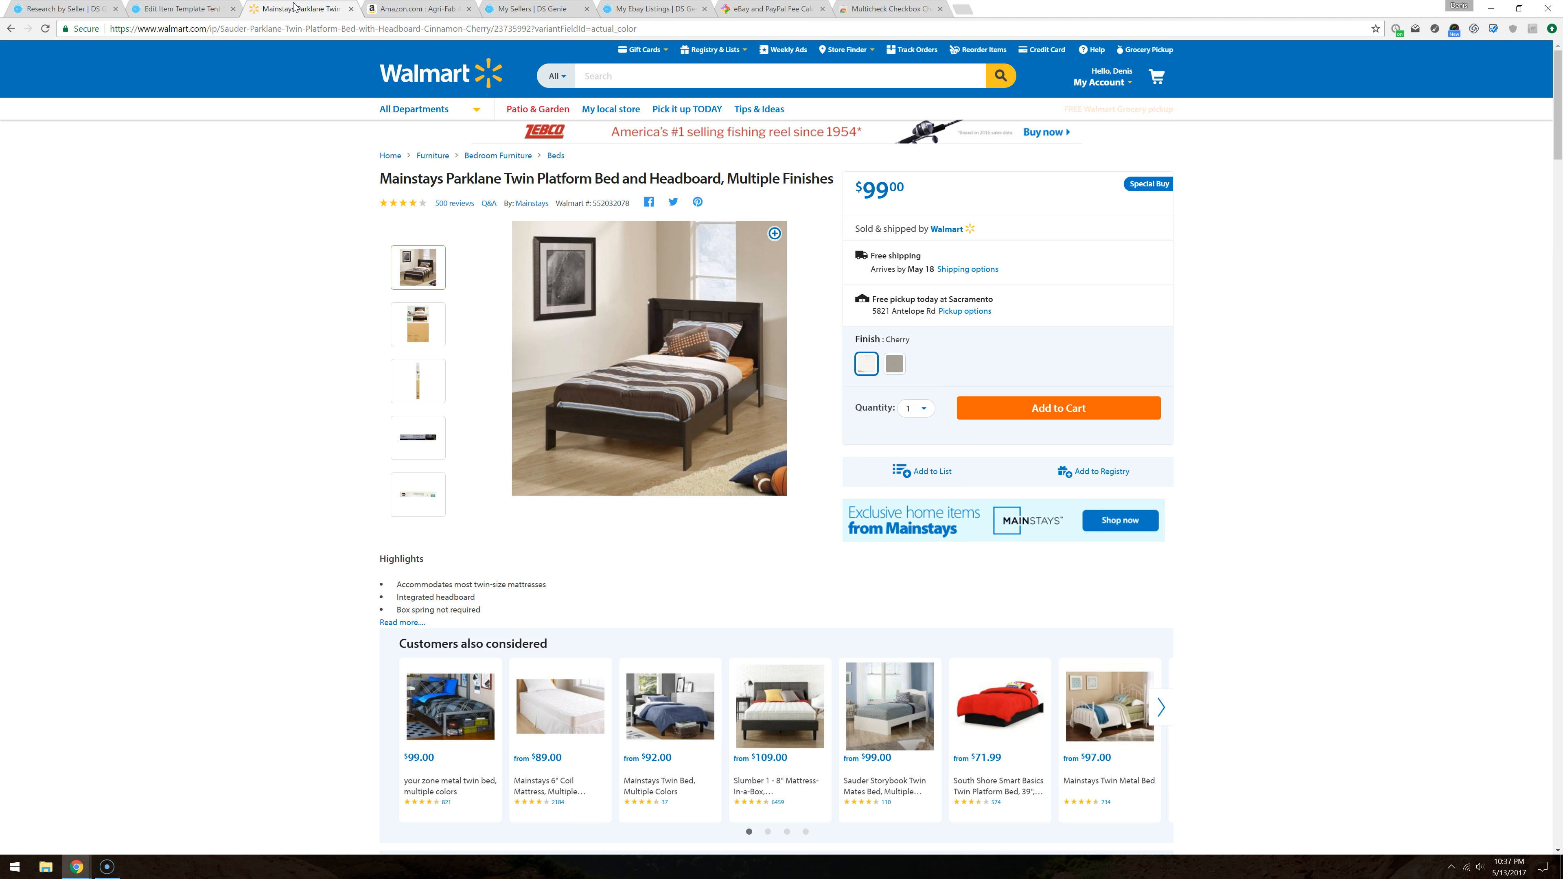
pyautogui.click(178, 9)
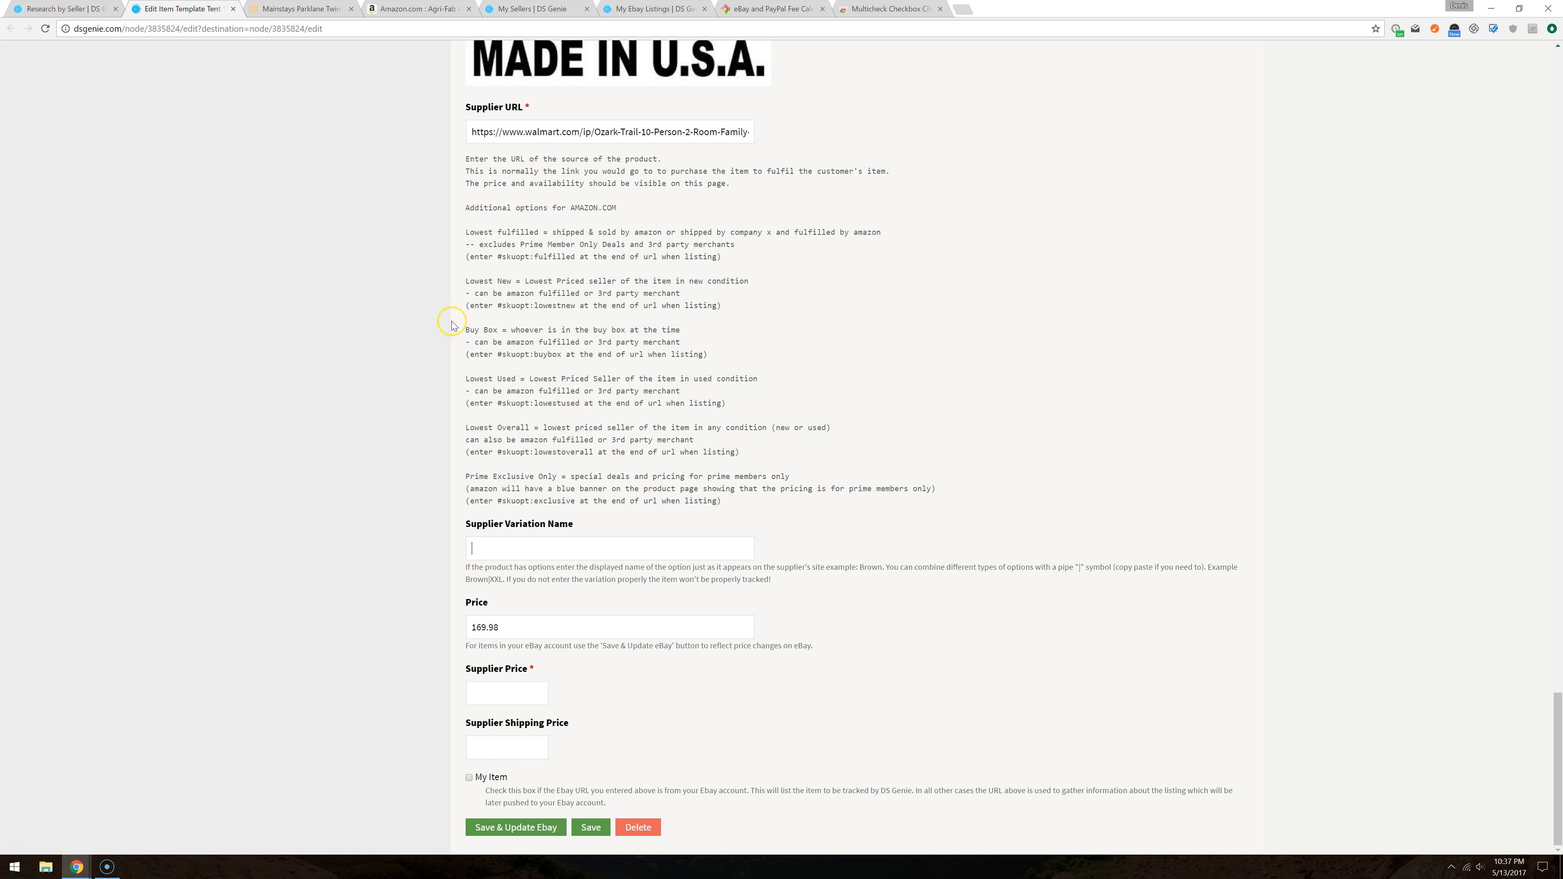
pyautogui.click(302, 9)
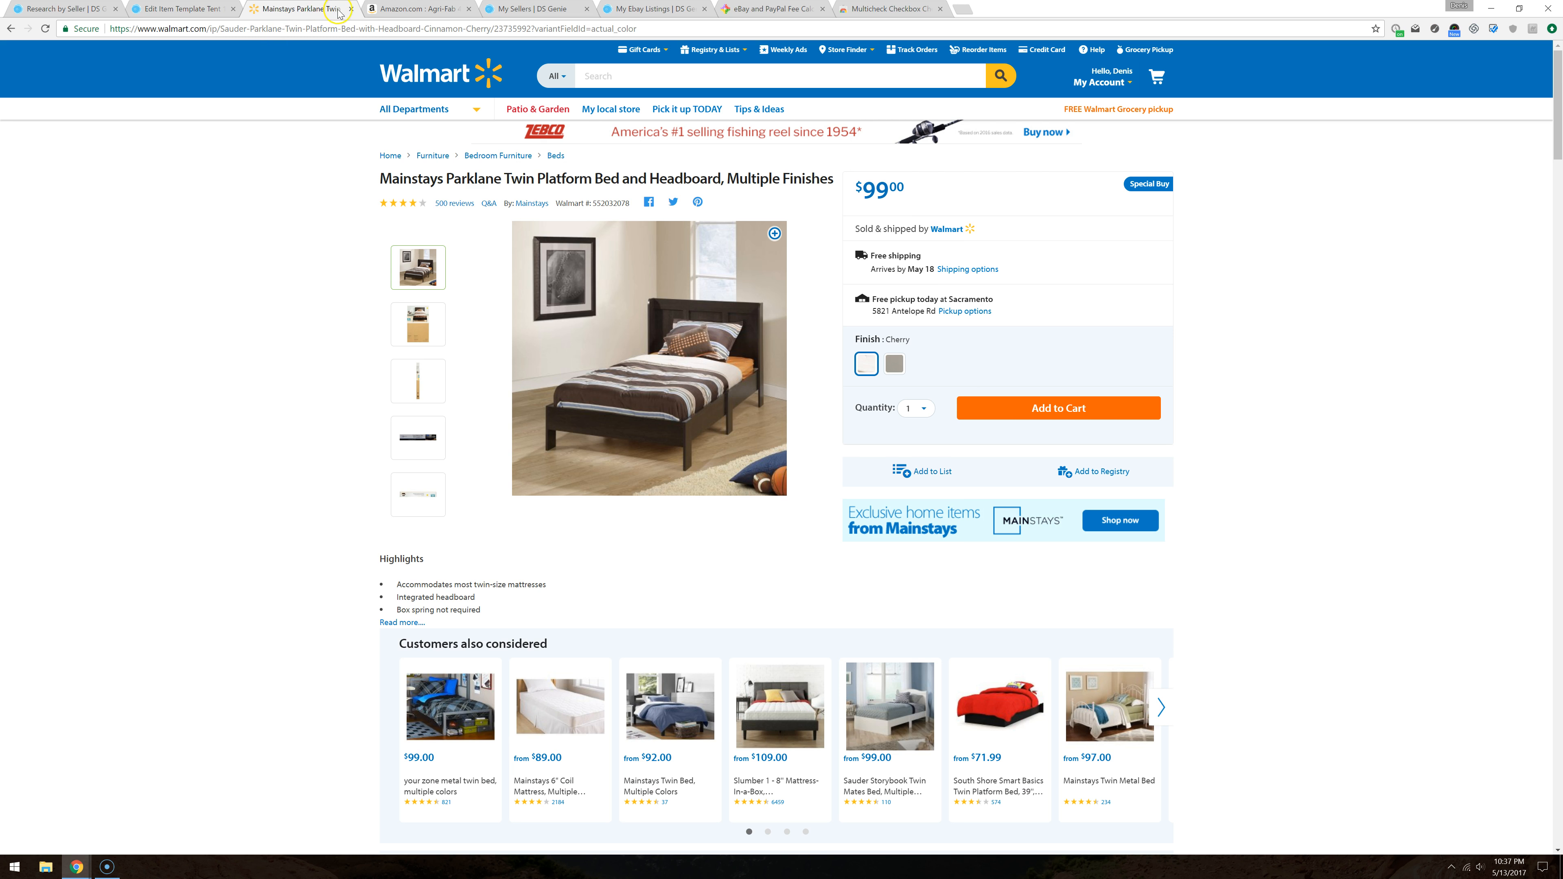
pyautogui.hotkey('ctrl', 'w')
pyautogui.click(179, 9)
pyautogui.scroll(5, 511, 444)
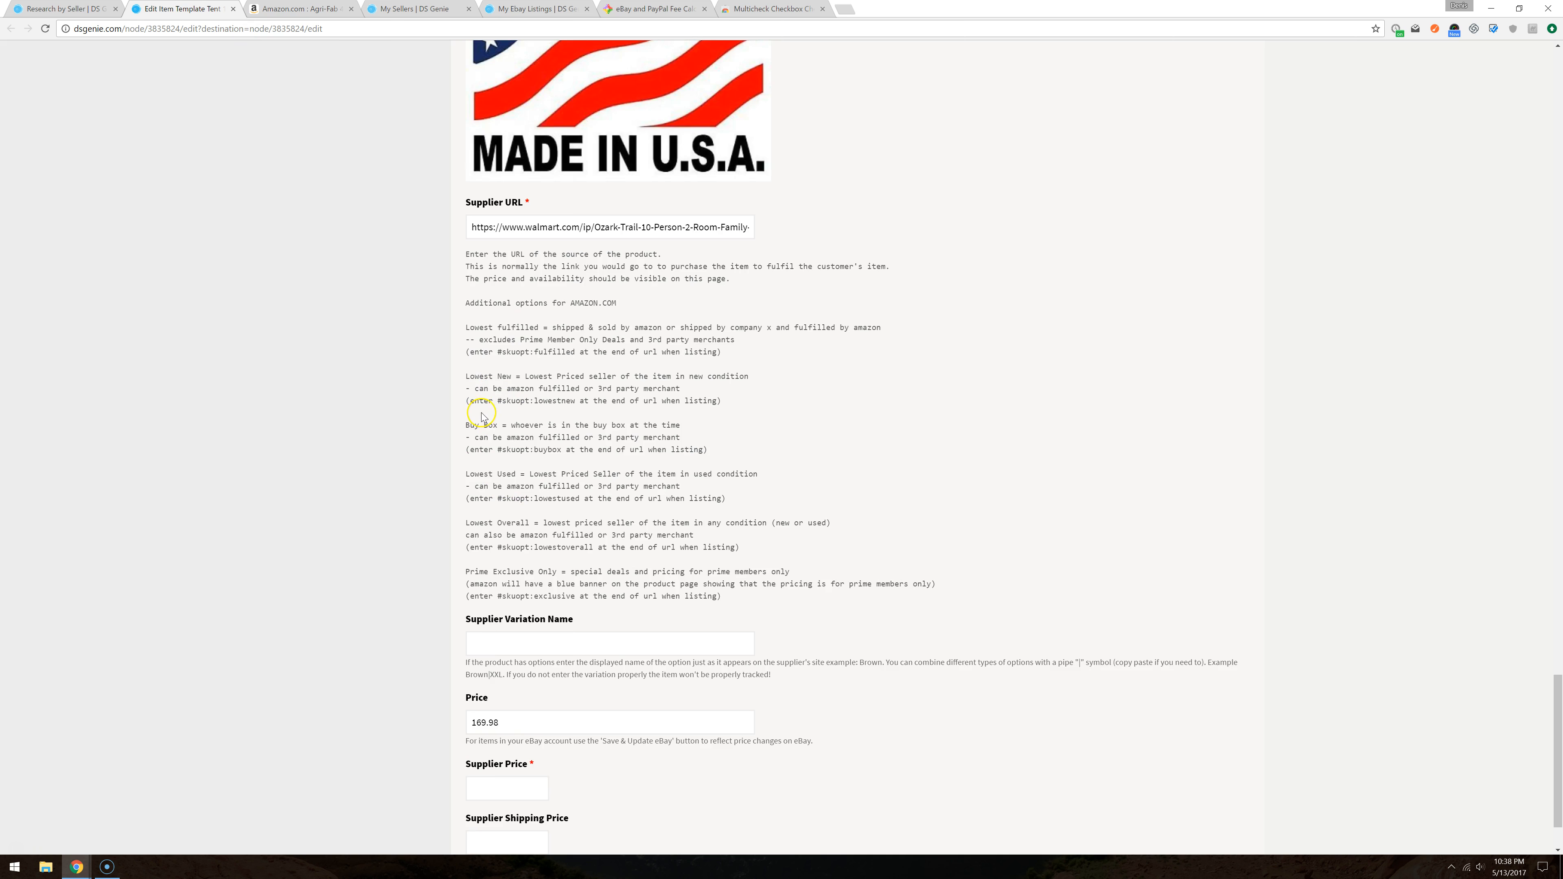
pyautogui.tripleClick(572, 558)
pyautogui.rightClick(574, 554)
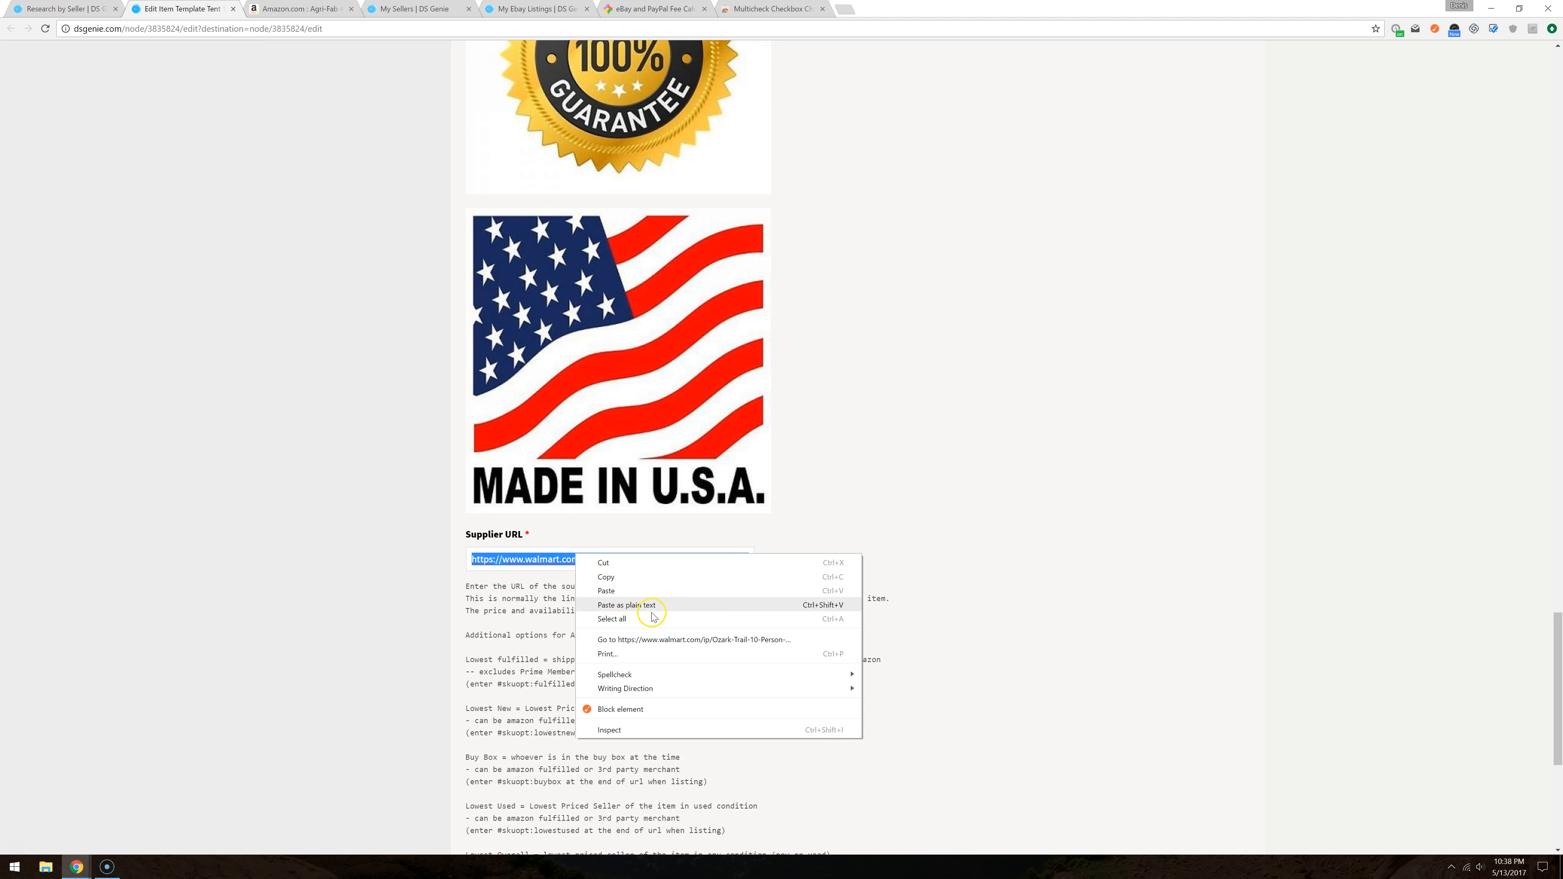
pyautogui.click(662, 643)
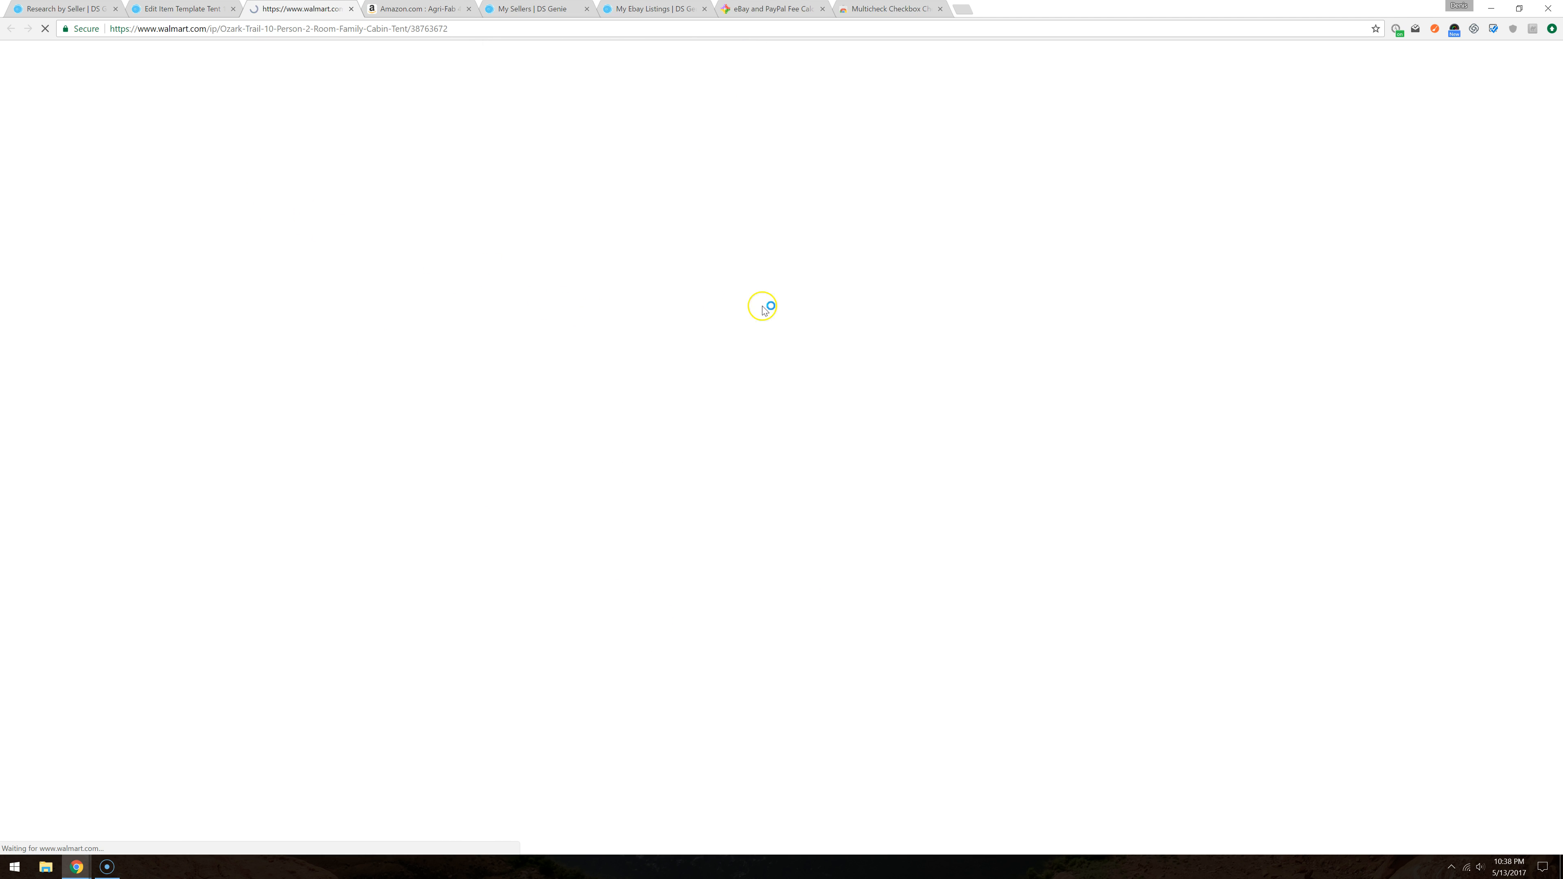
# Step: Set the Supplier Price in the tent's item template to 139.30 and save the template
pyautogui.click(178, 8)
pyautogui.scroll(-5, 541, 601)
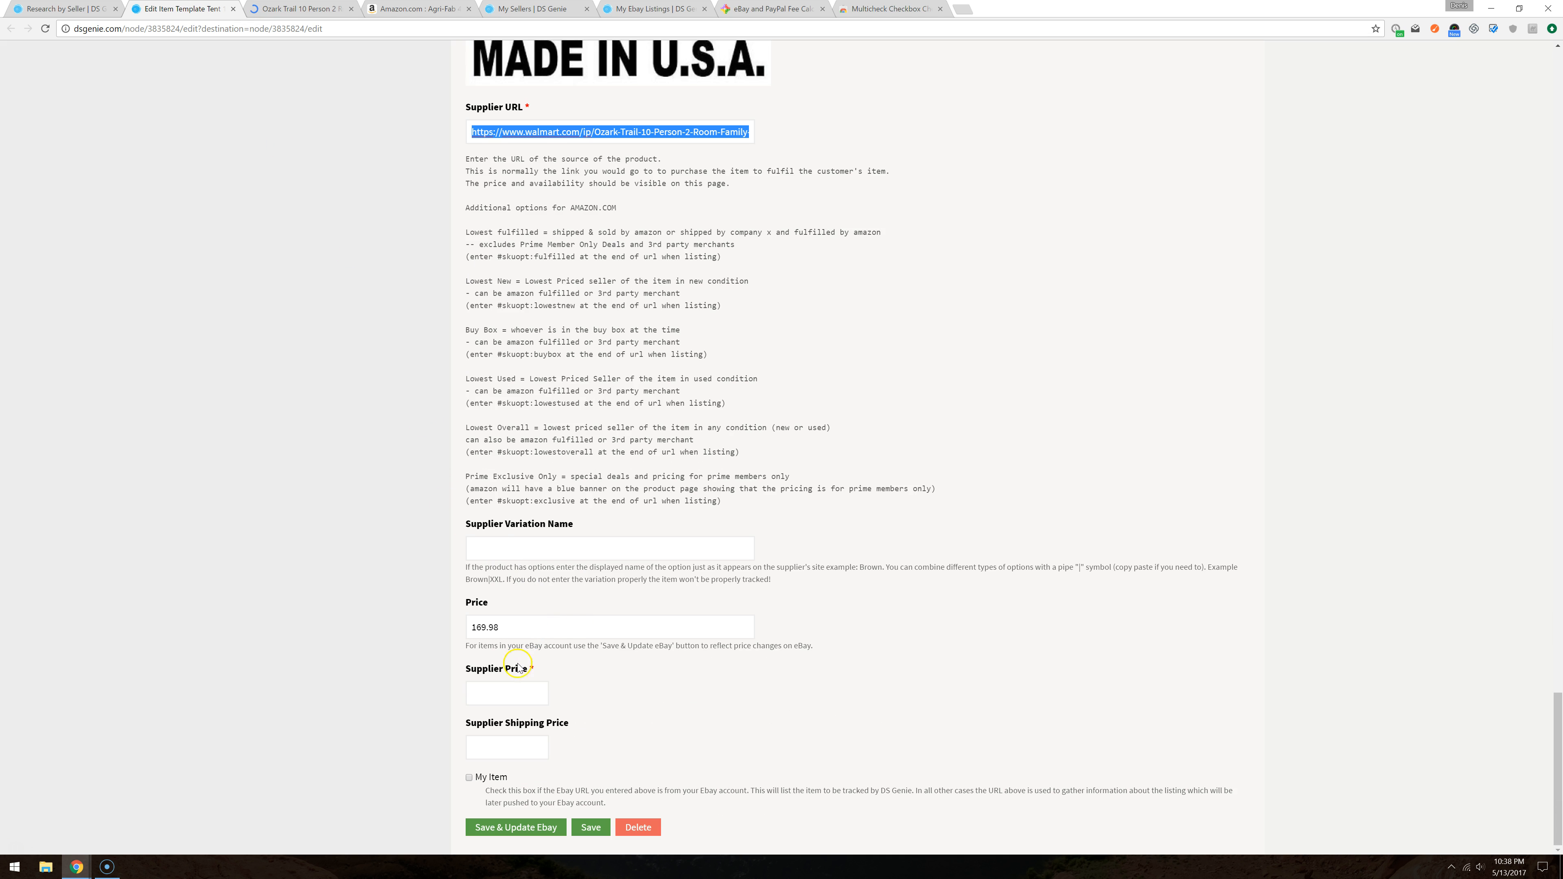
pyautogui.click(509, 684)
pyautogui.write('13')
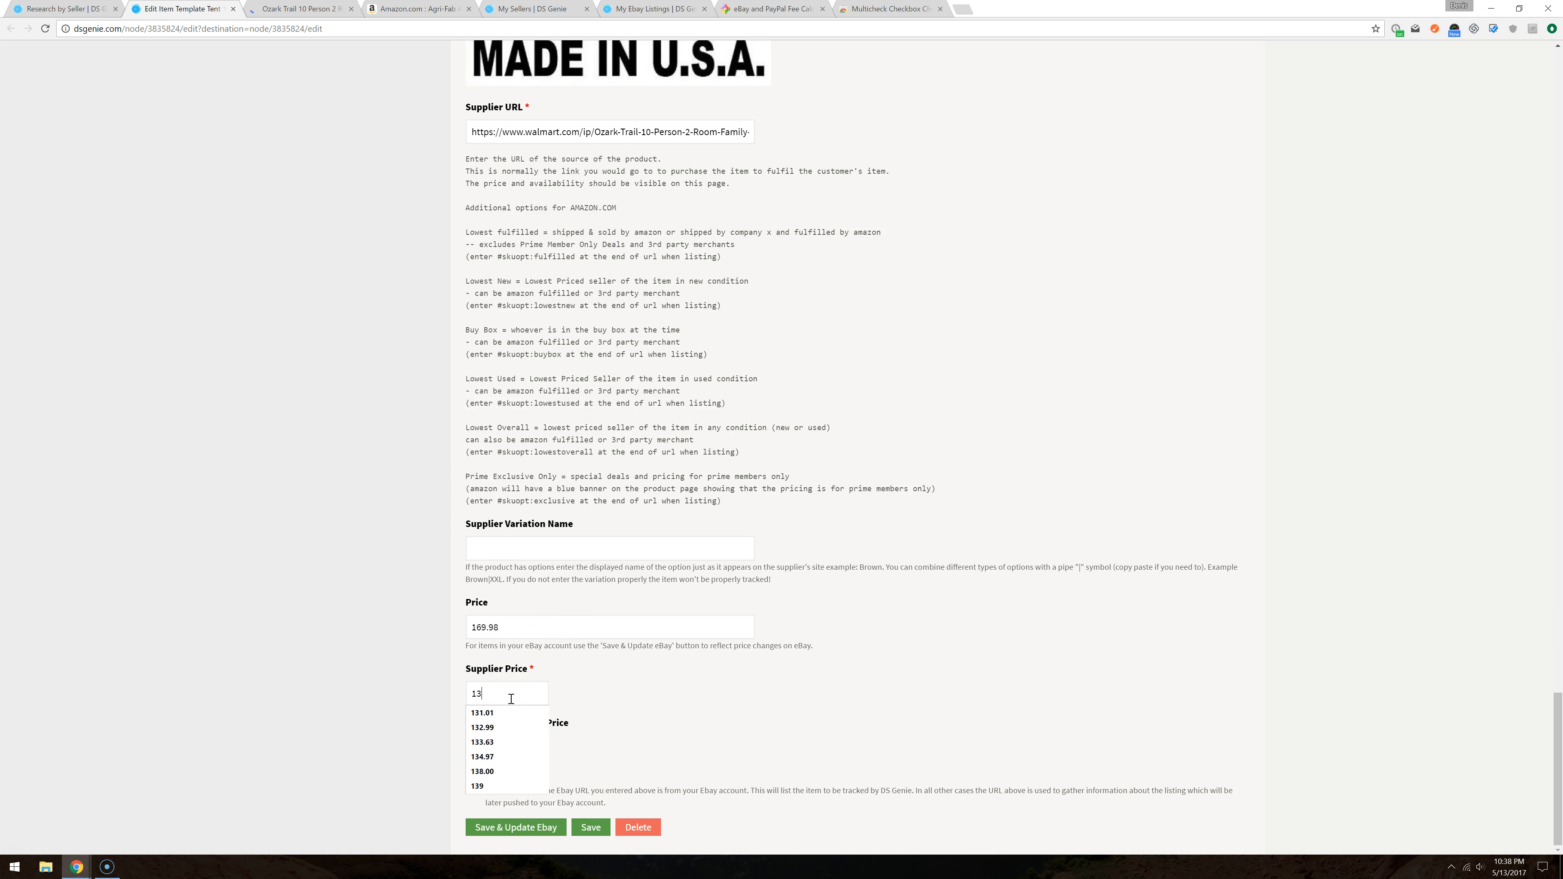
pyautogui.write('9.30')
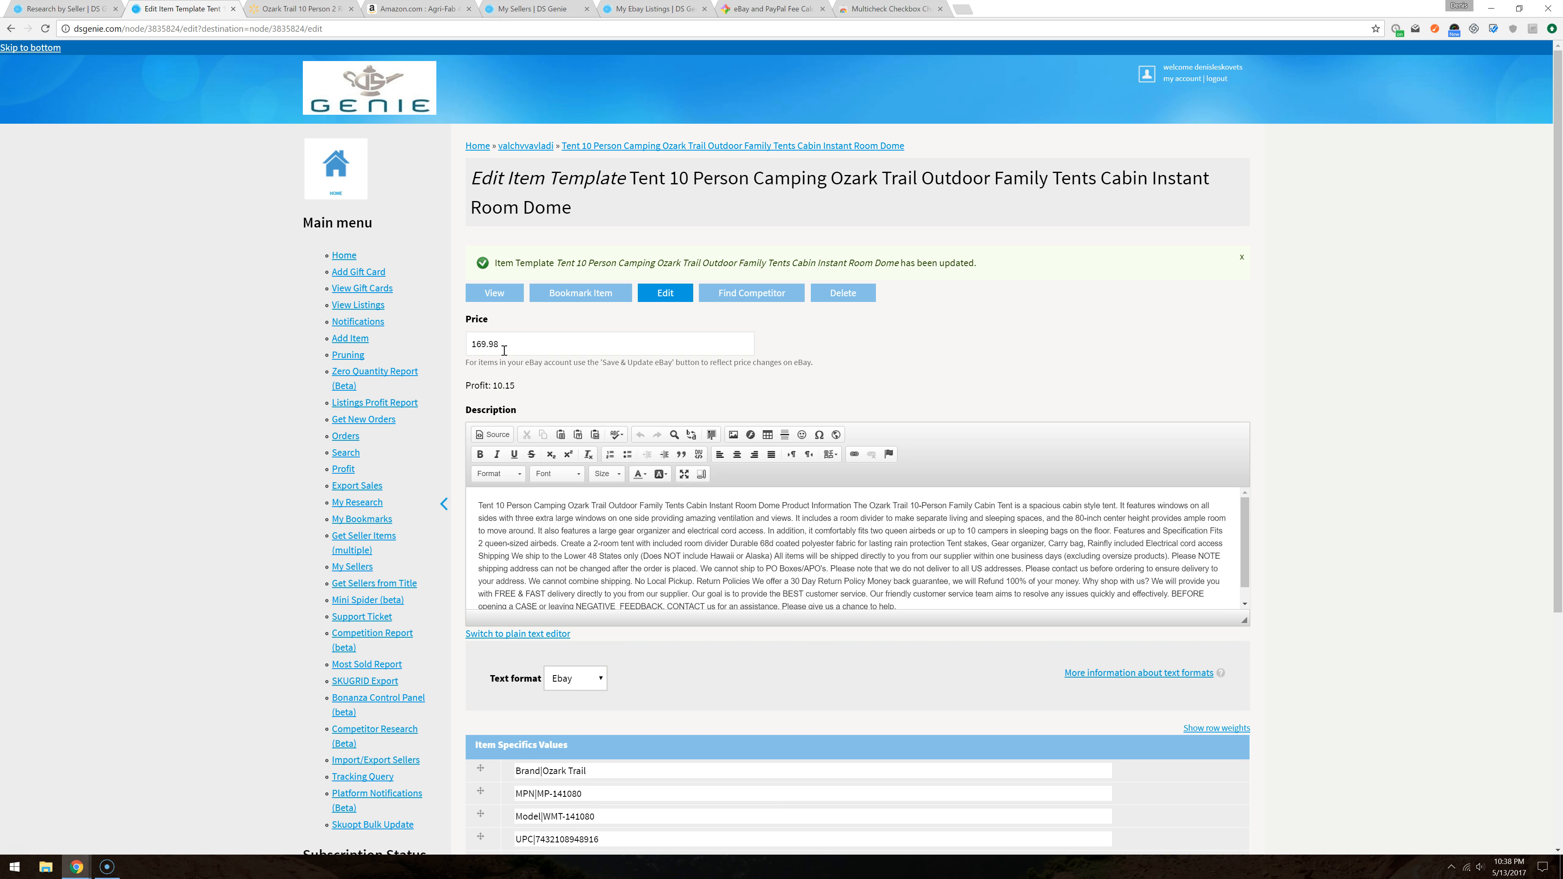
# Step: Set the tent's selling price to 169.49 and look over its description text
pyautogui.moveTo(505, 343)
pyautogui.mouseDown()
pyautogui.moveTo(482, 353)
pyautogui.moveTo(496, 346)
pyautogui.mouseUp()
pyautogui.scroll(-1, 902, 557)
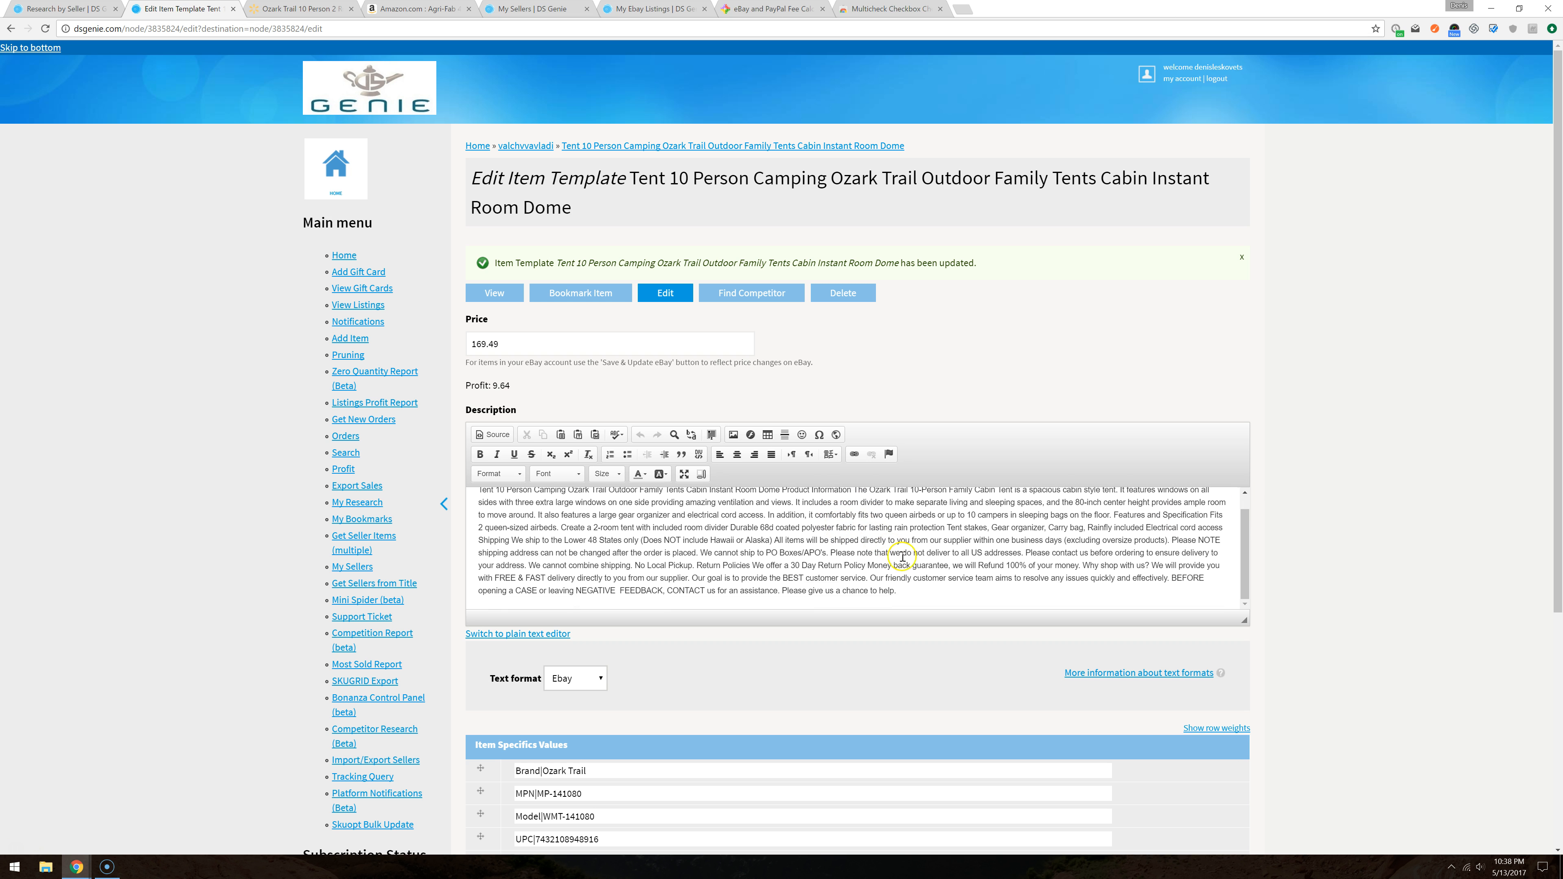
# Step: Clear the existing text from the tent template's Description
pyautogui.click(926, 585)
pyautogui.hotkey('ctrl', 'a')
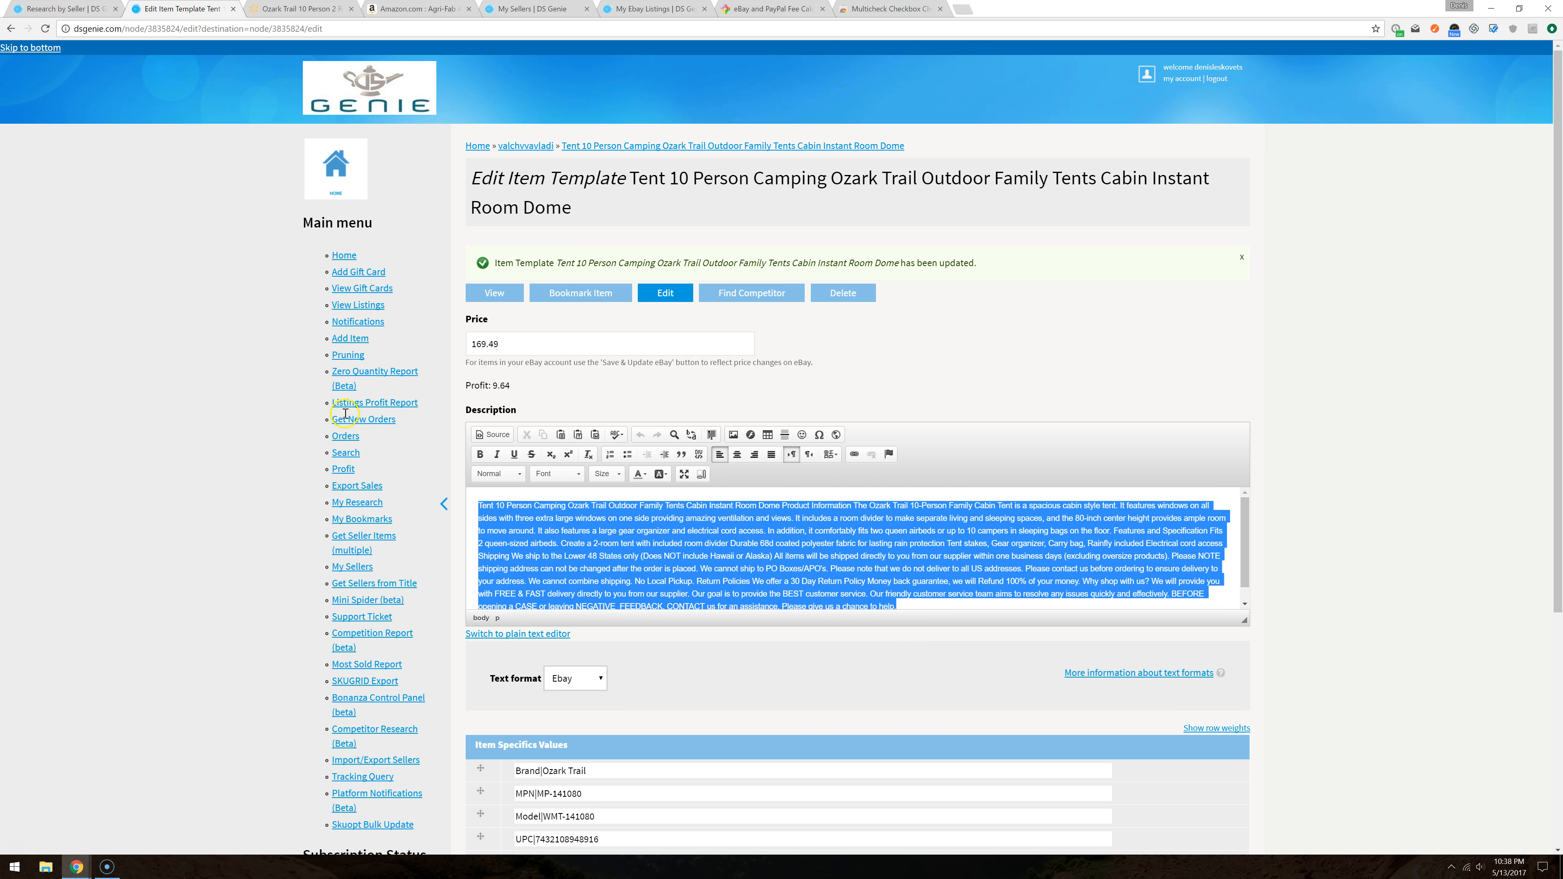
pyautogui.press('BackSpace')
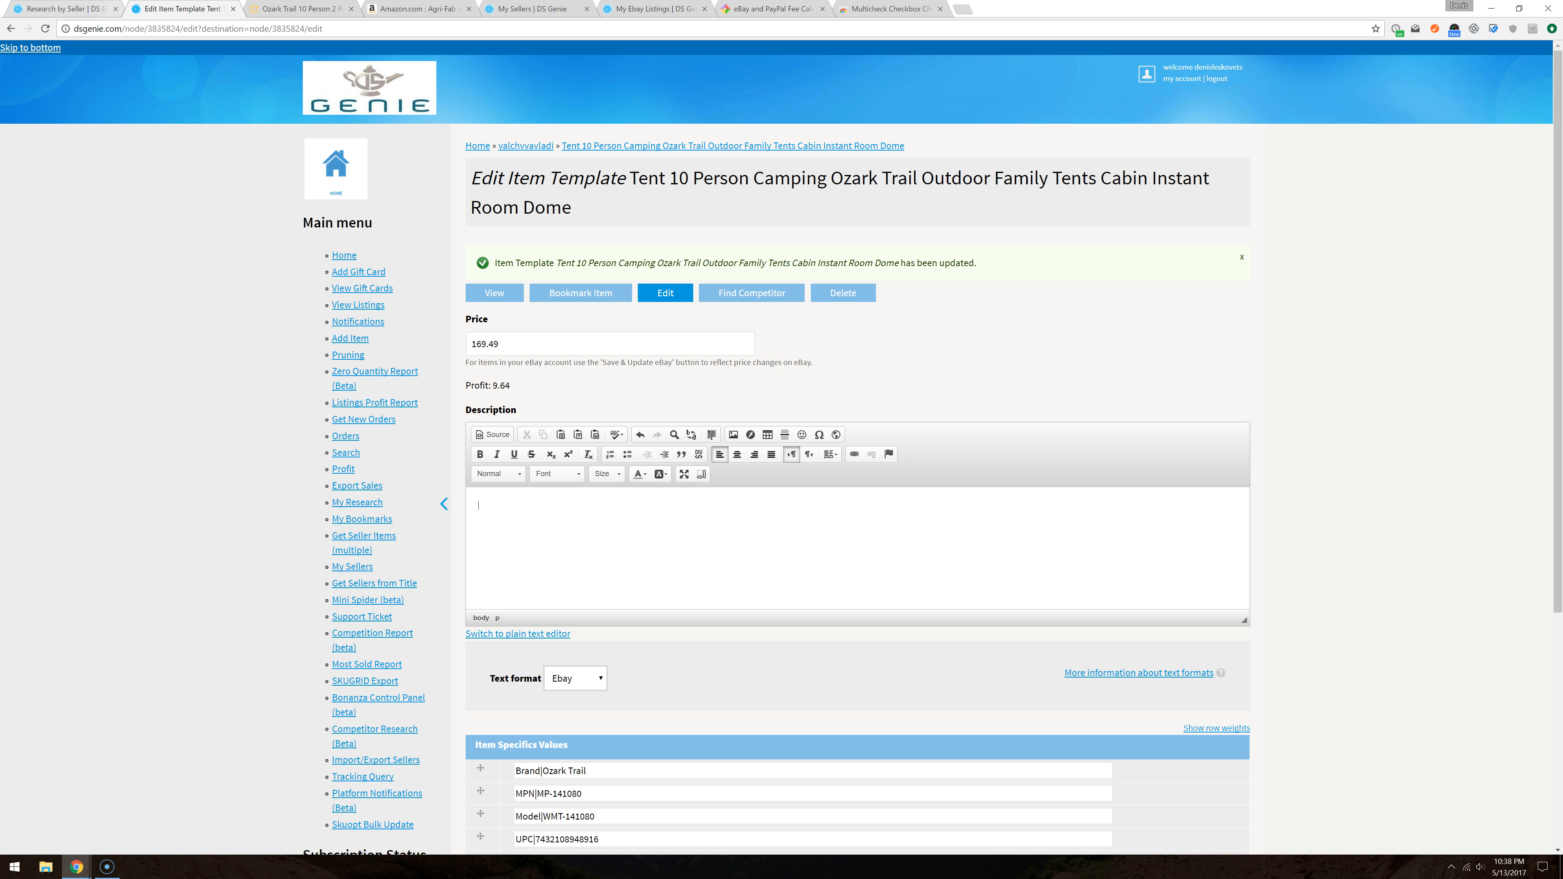
# Step: Expand the full item description on Walmart's tent page and copy it together with the specifications
pyautogui.click(318, 8)
pyautogui.scroll(-3, 831, 471)
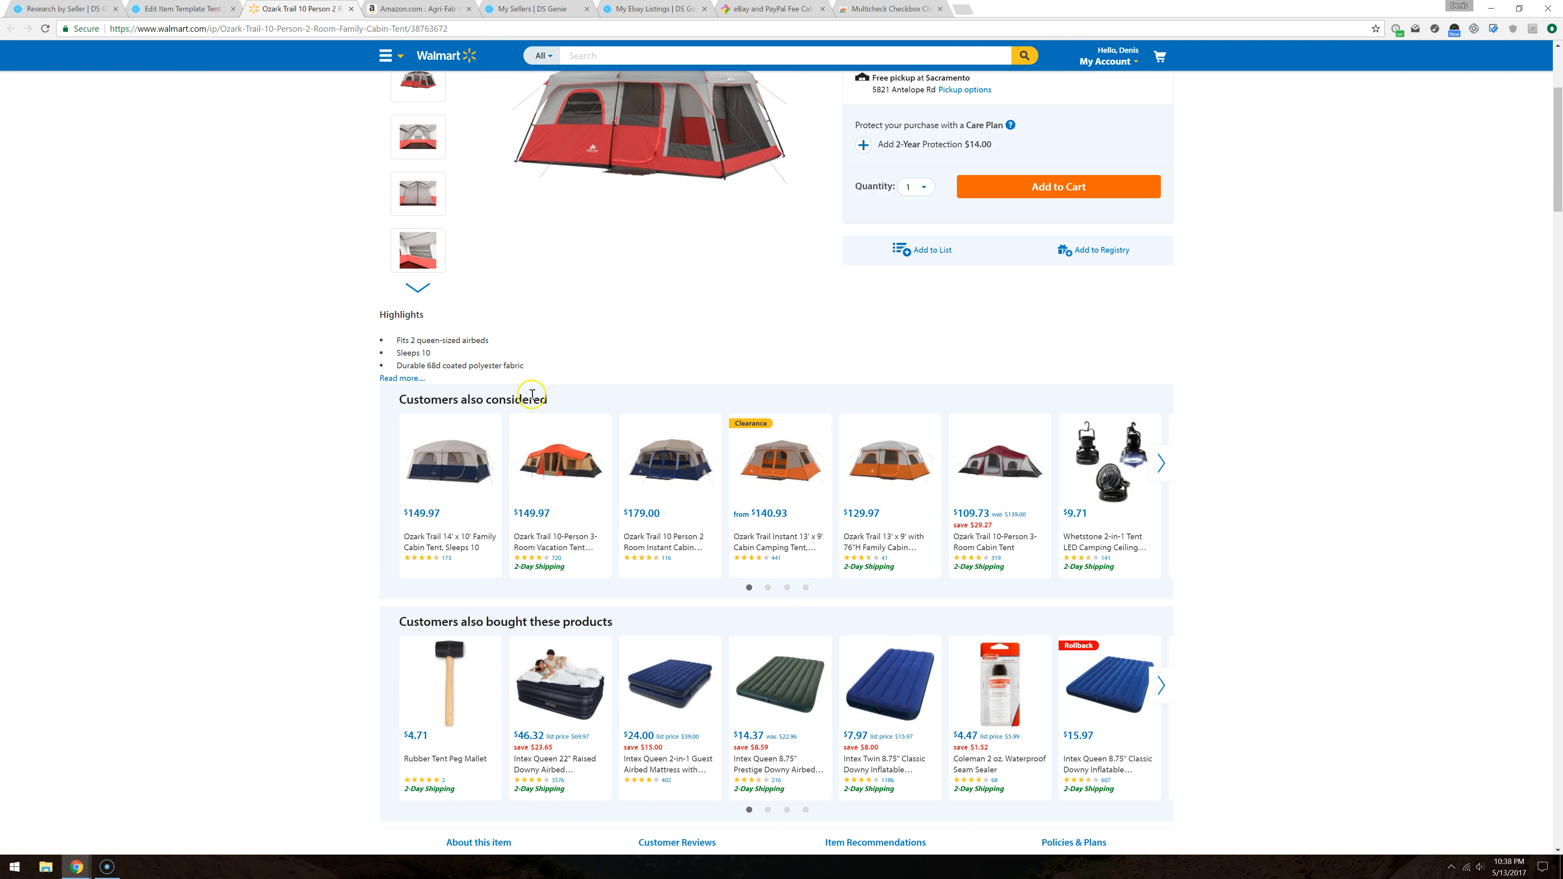
pyautogui.scroll(3, 554, 381)
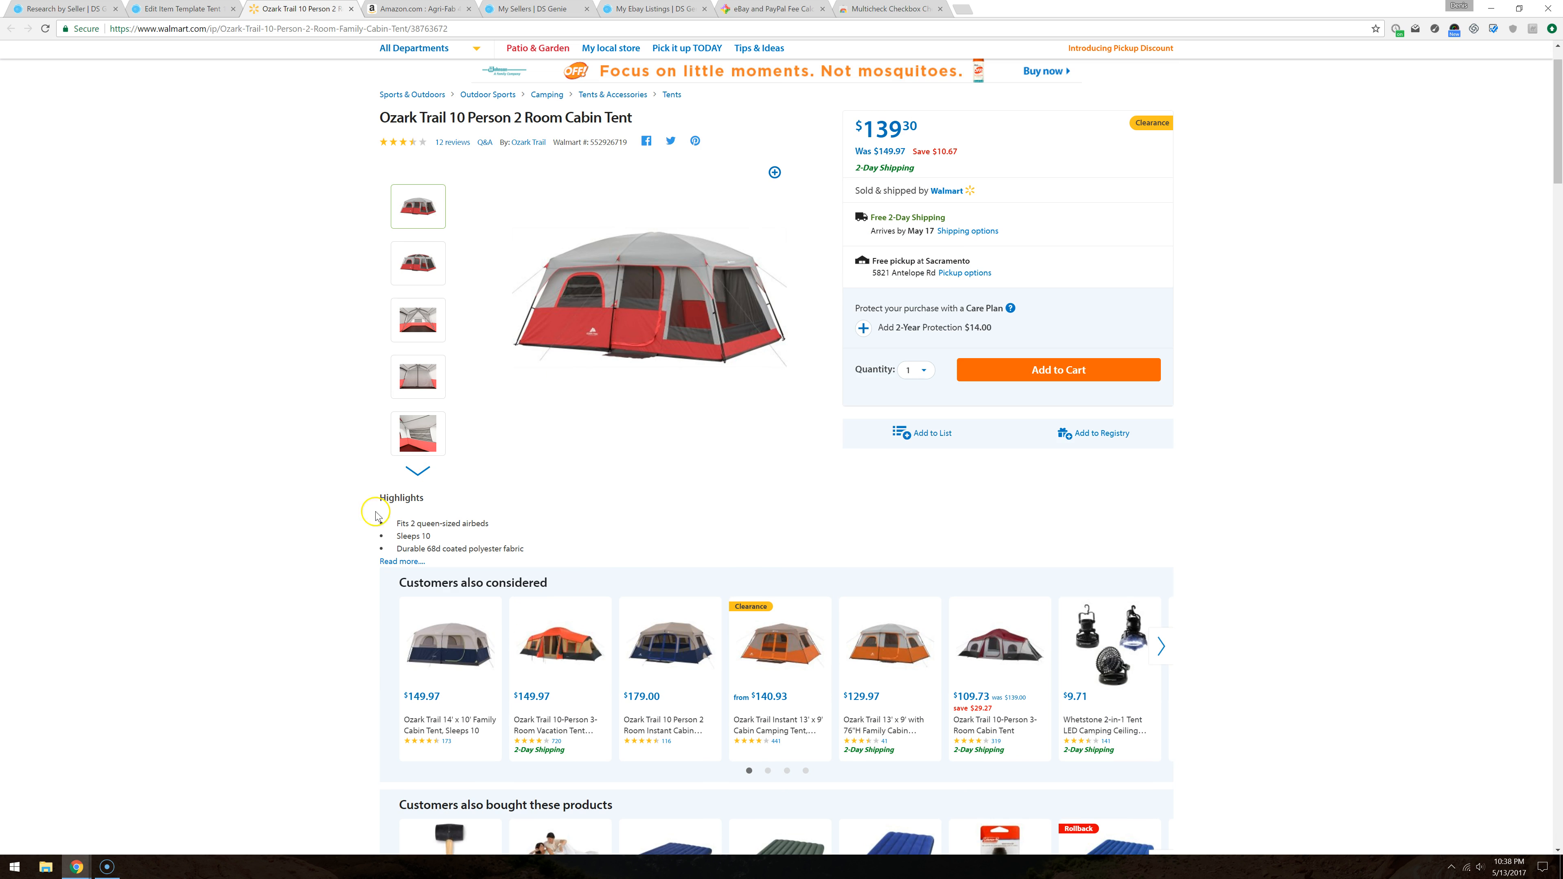
pyautogui.click(401, 561)
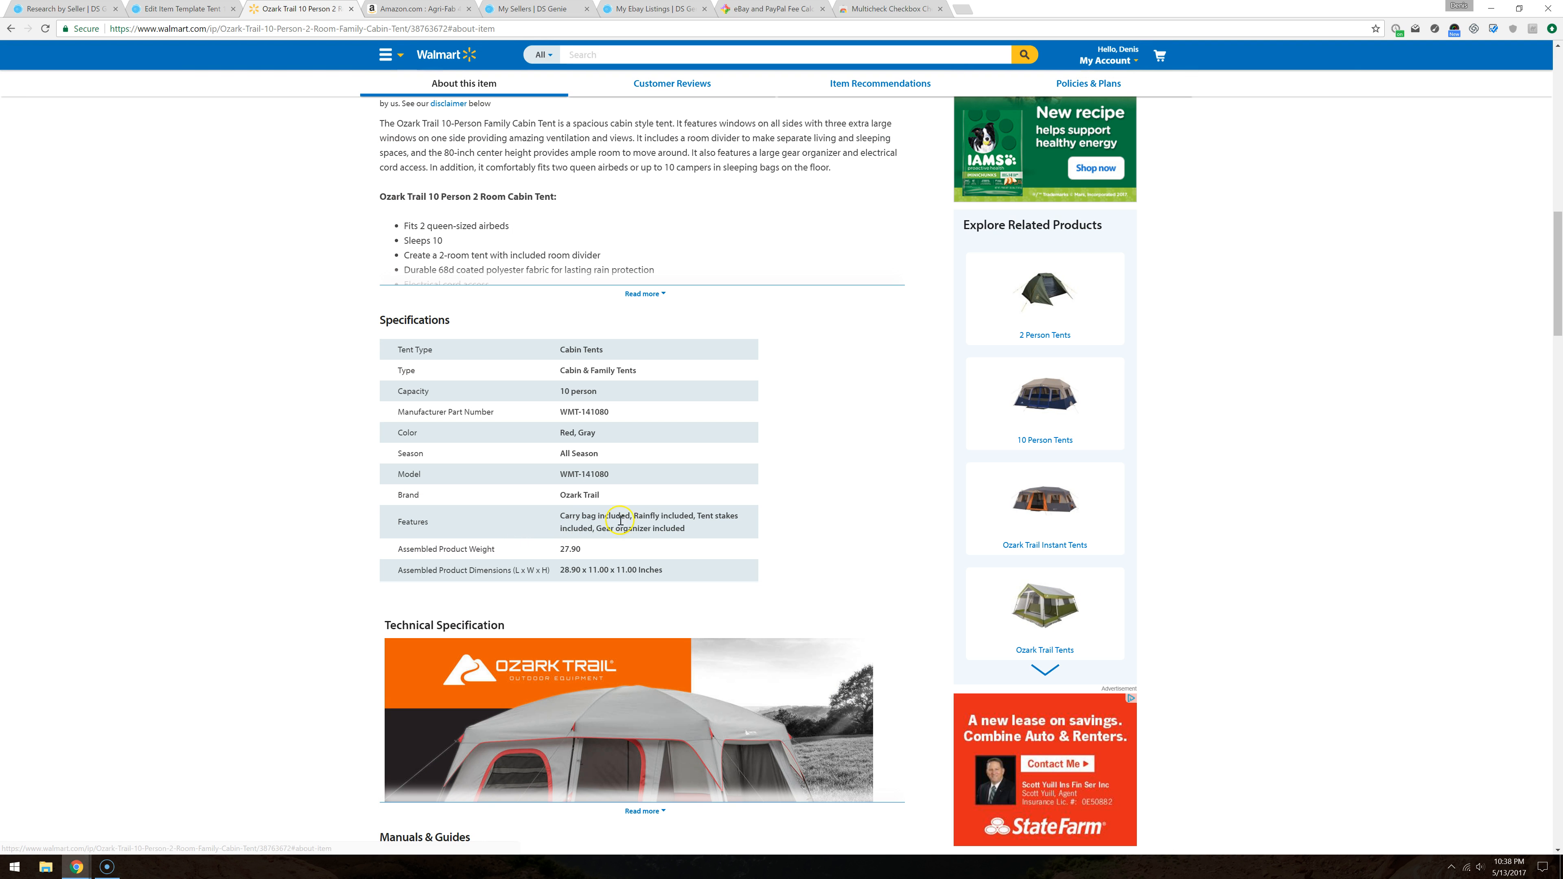
pyautogui.click(642, 294)
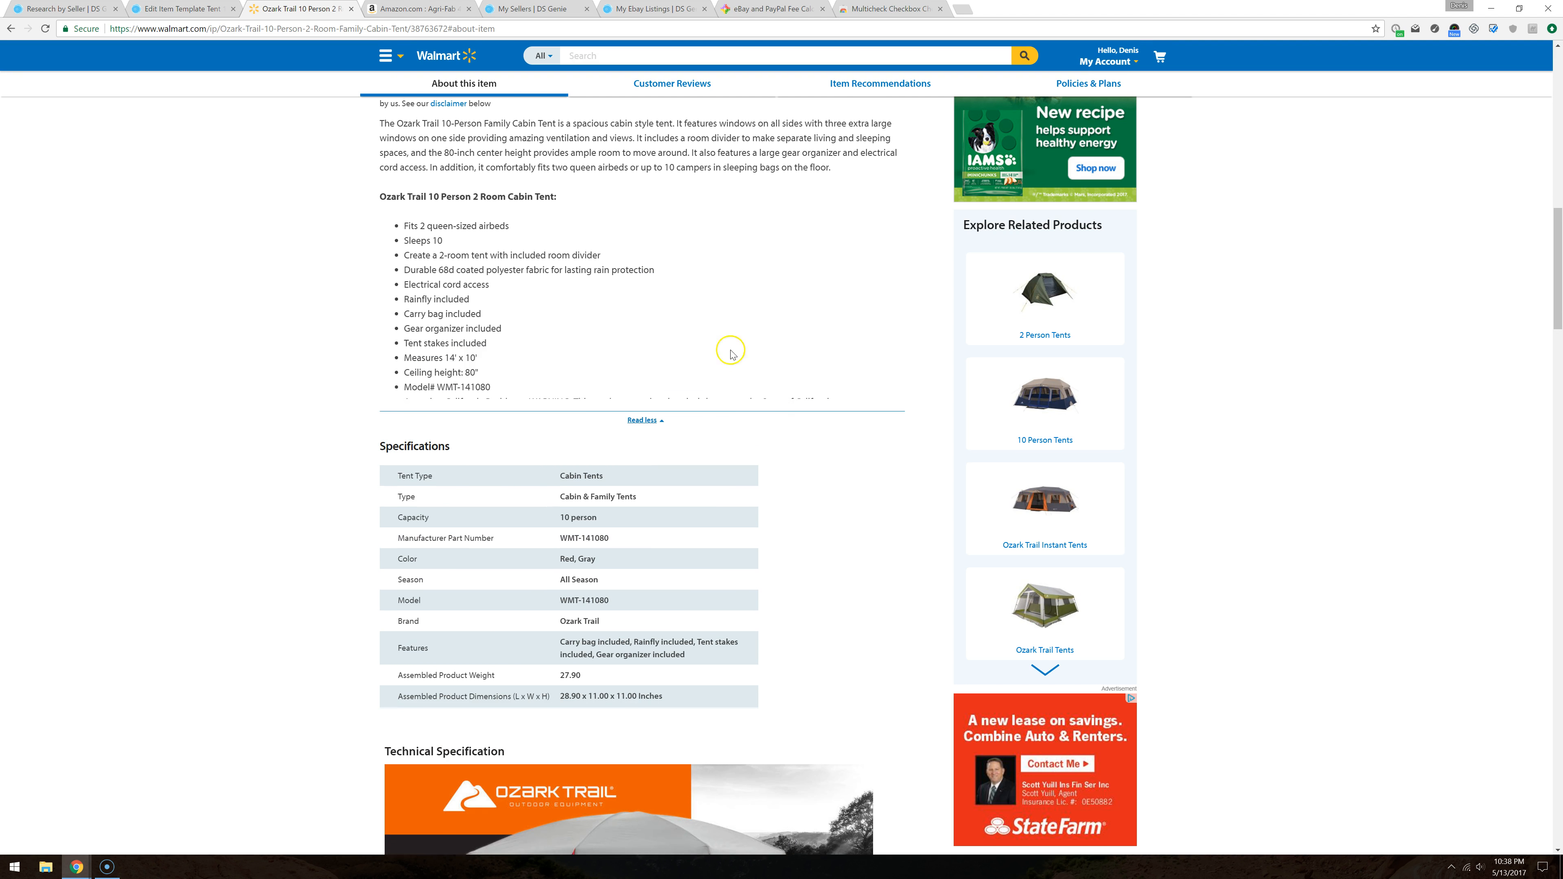
pyautogui.scroll(-1, 750, 382)
pyautogui.moveTo(699, 644); pyautogui.dragTo(374, 309)
pyautogui.scroll(2, 377, 412)
pyautogui.scroll(2, 375, 308)
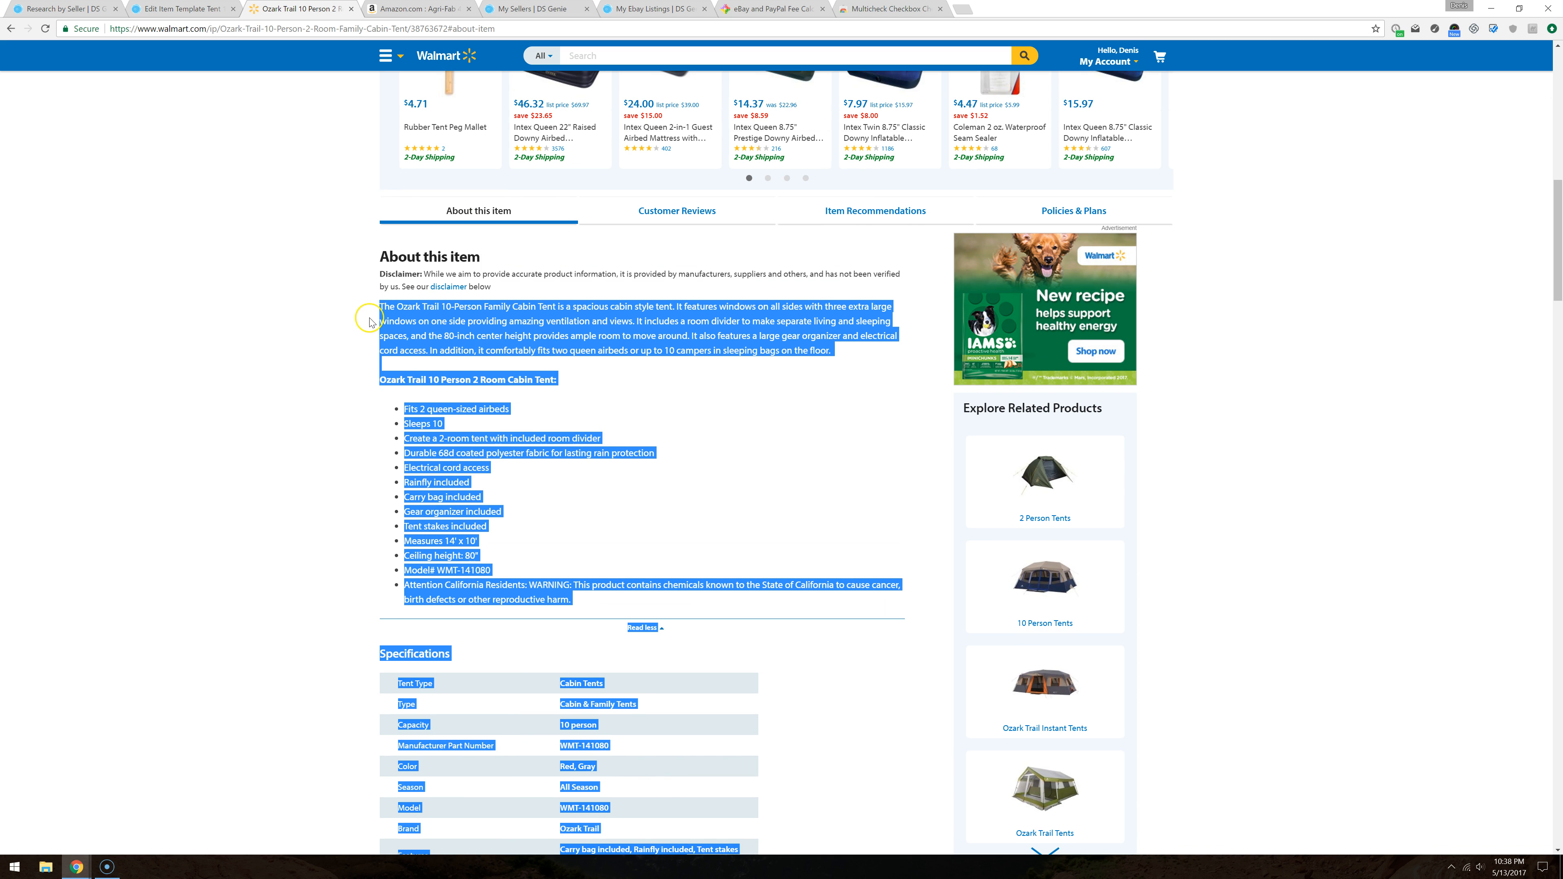
pyautogui.hotkey('ctrl', 'c')
# Step: Paste the copied Walmart text into the tent template's Description and delete the stray "Read less" text
pyautogui.click(216, 12)
pyautogui.click(635, 516)
pyautogui.hotkey('ctrl', 'v')
pyautogui.scroll(5, 849, 591)
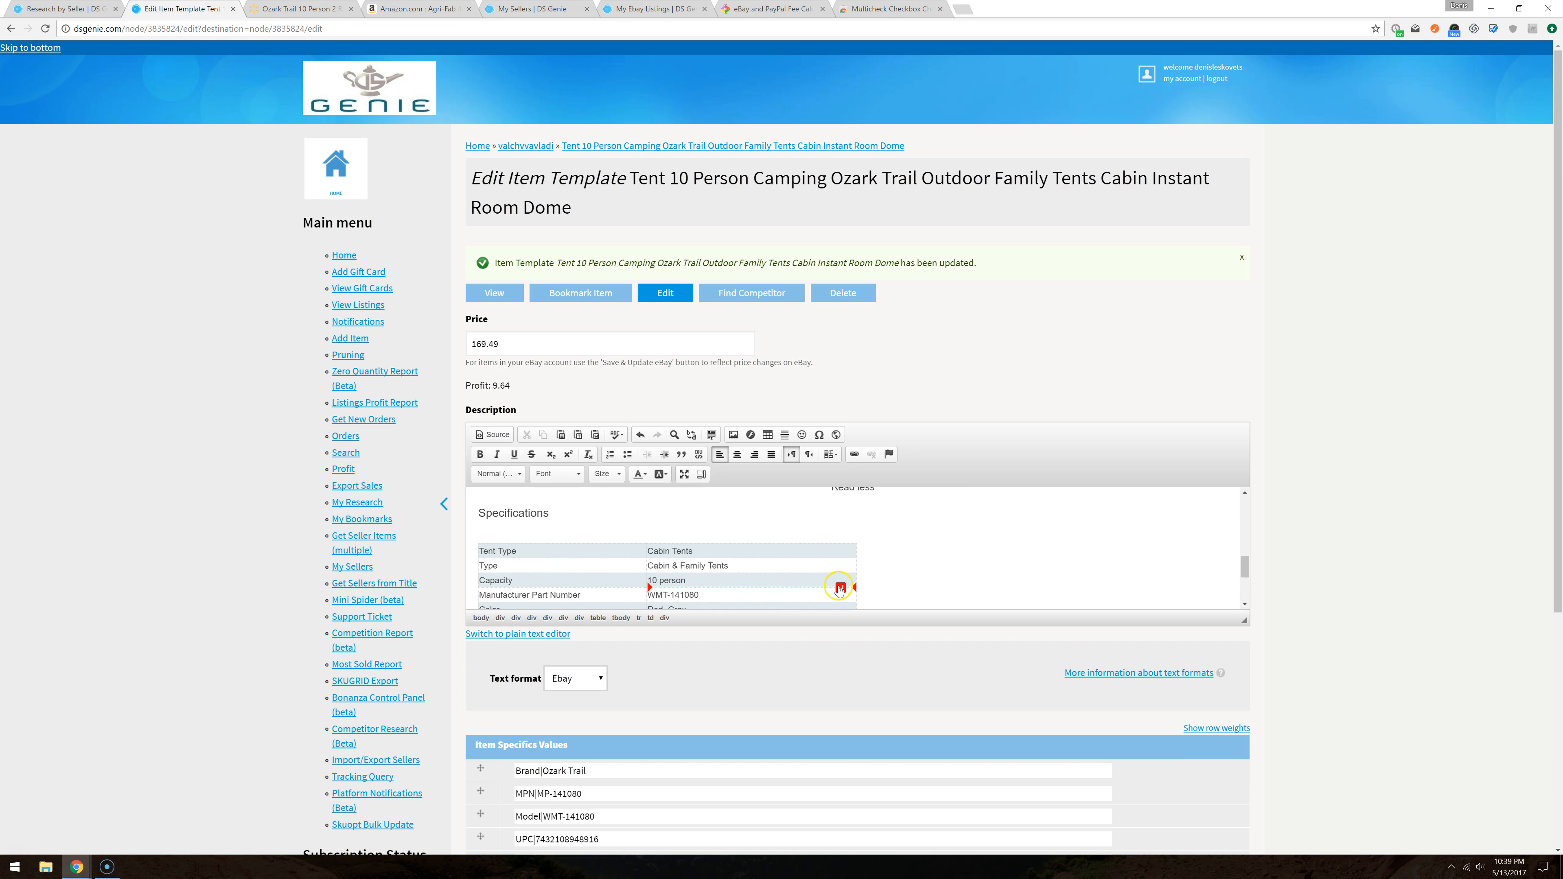
pyautogui.moveTo(892, 550); pyautogui.dragTo(823, 556)
pyautogui.press('BackSpace')
pyautogui.scroll(1, 770, 551)
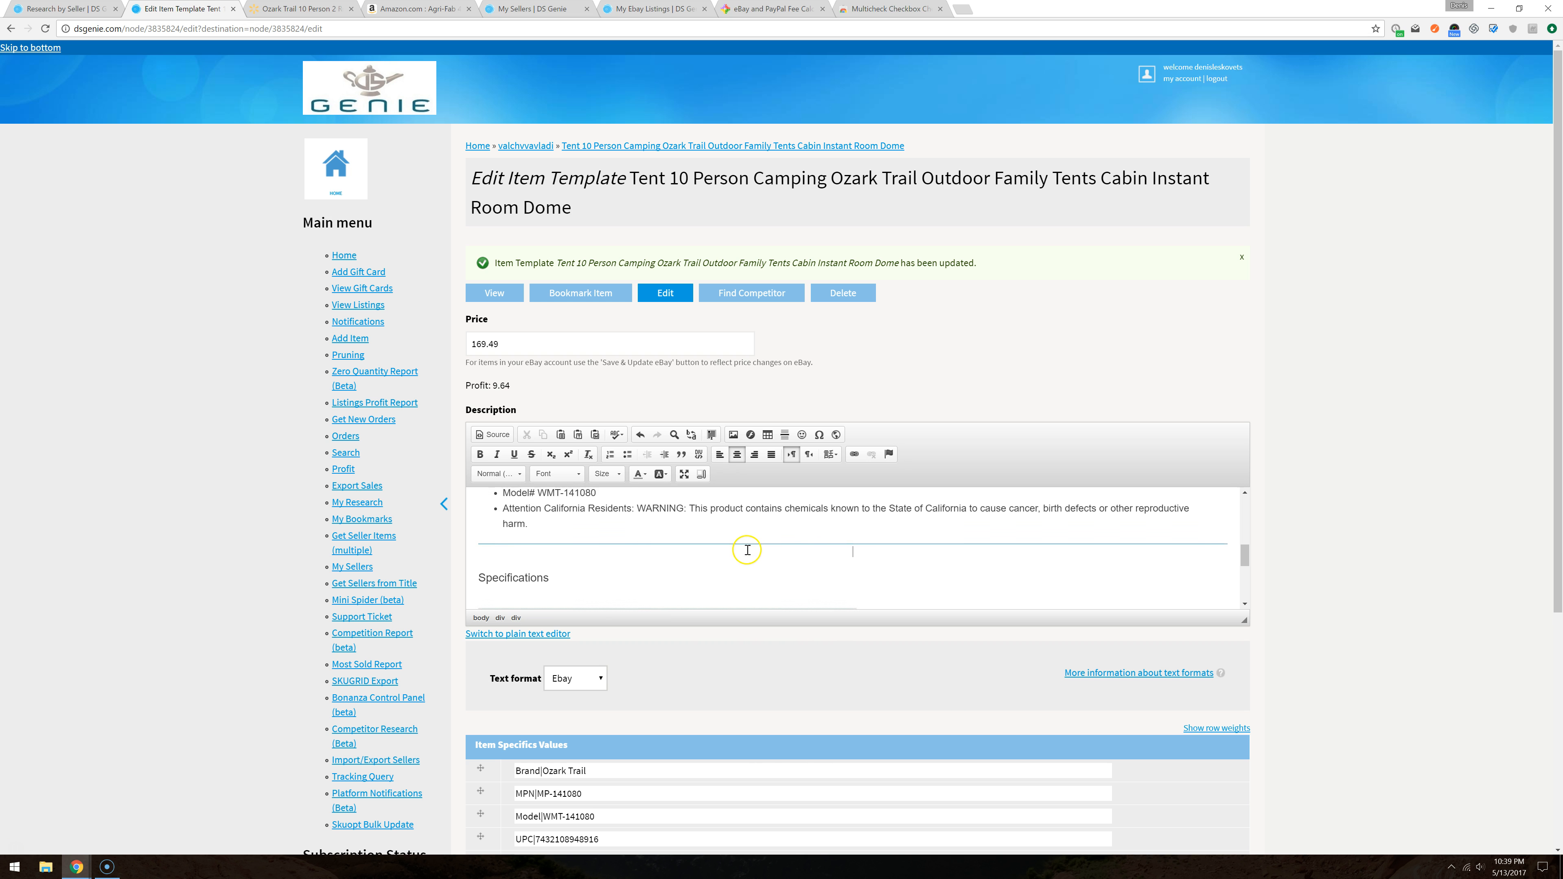
# Step: Delete the California residents warning and the Model# WMT-141080 bullet from the description
pyautogui.moveTo(550, 581); pyautogui.dragTo(494, 558)
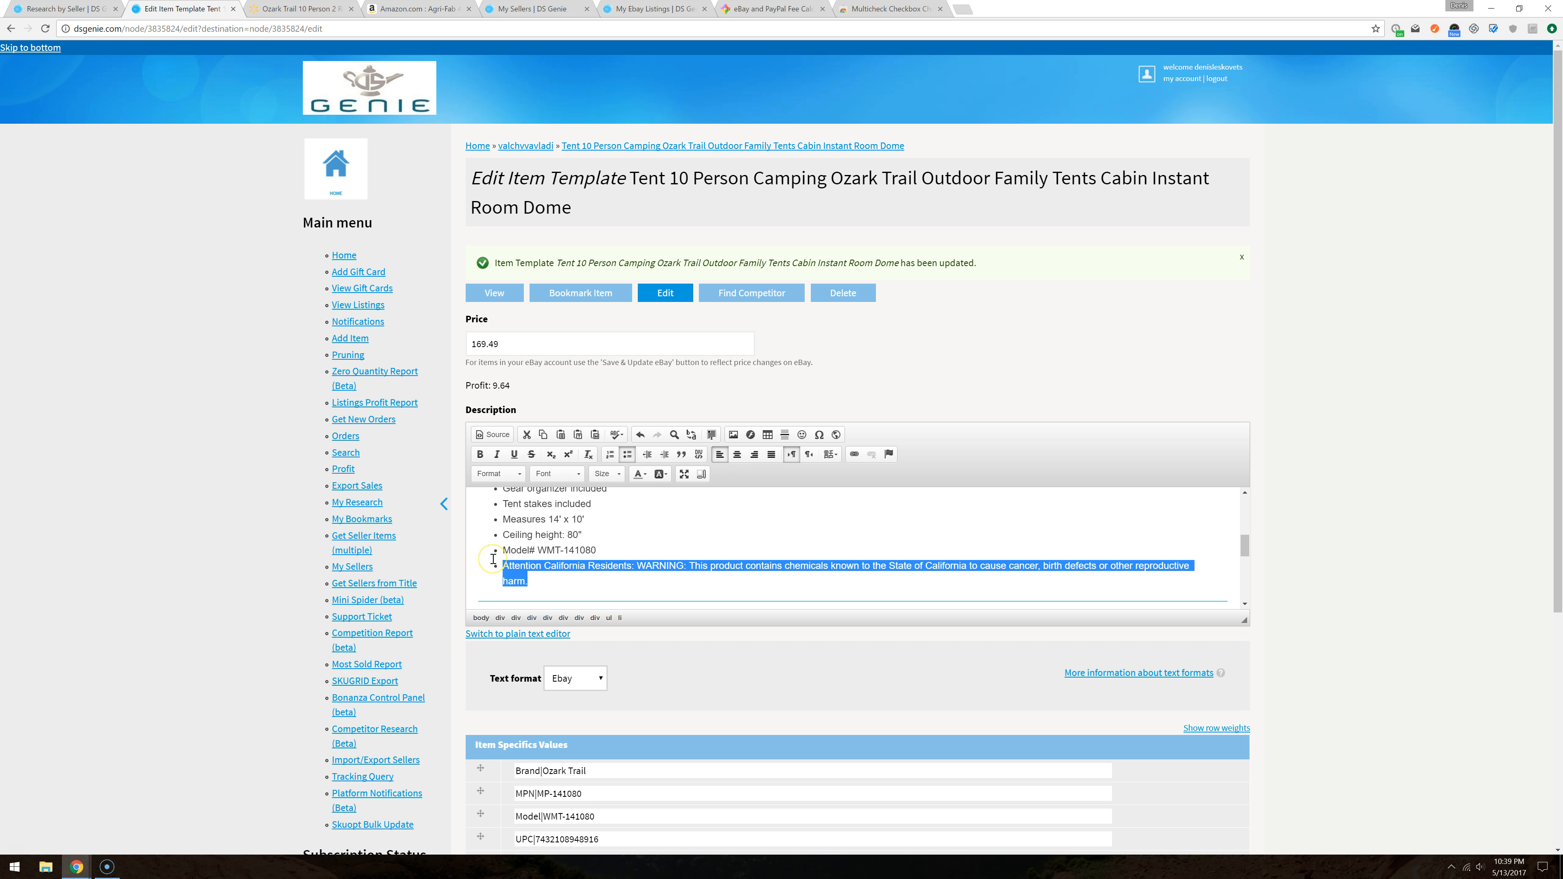
pyautogui.press('Delete')
pyautogui.press('BackSpace')
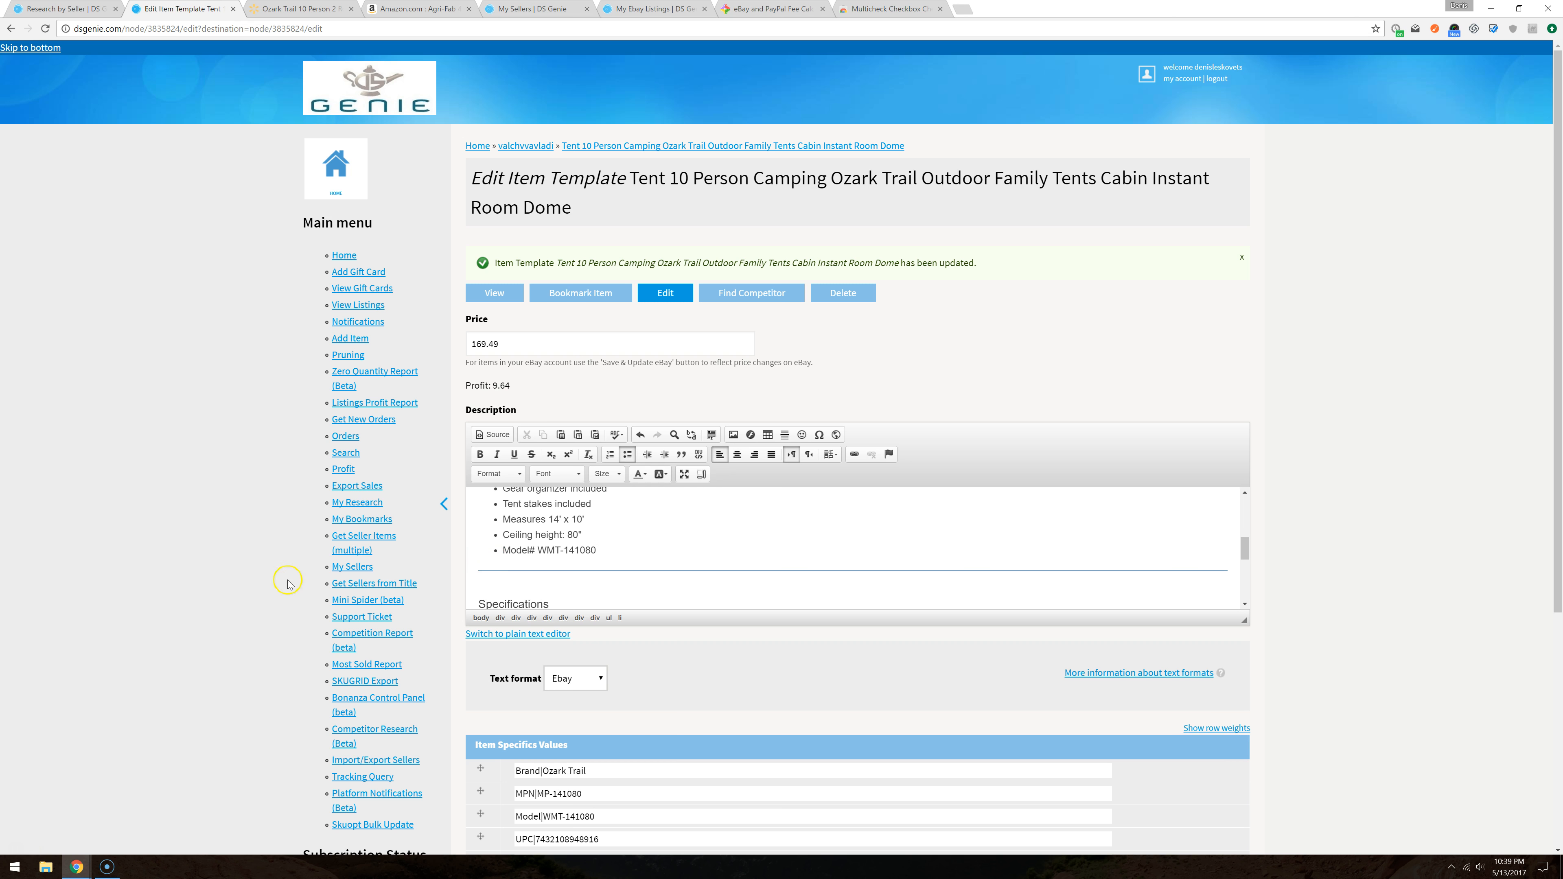
pyautogui.tripleClick(590, 550)
pyautogui.press('Delete')
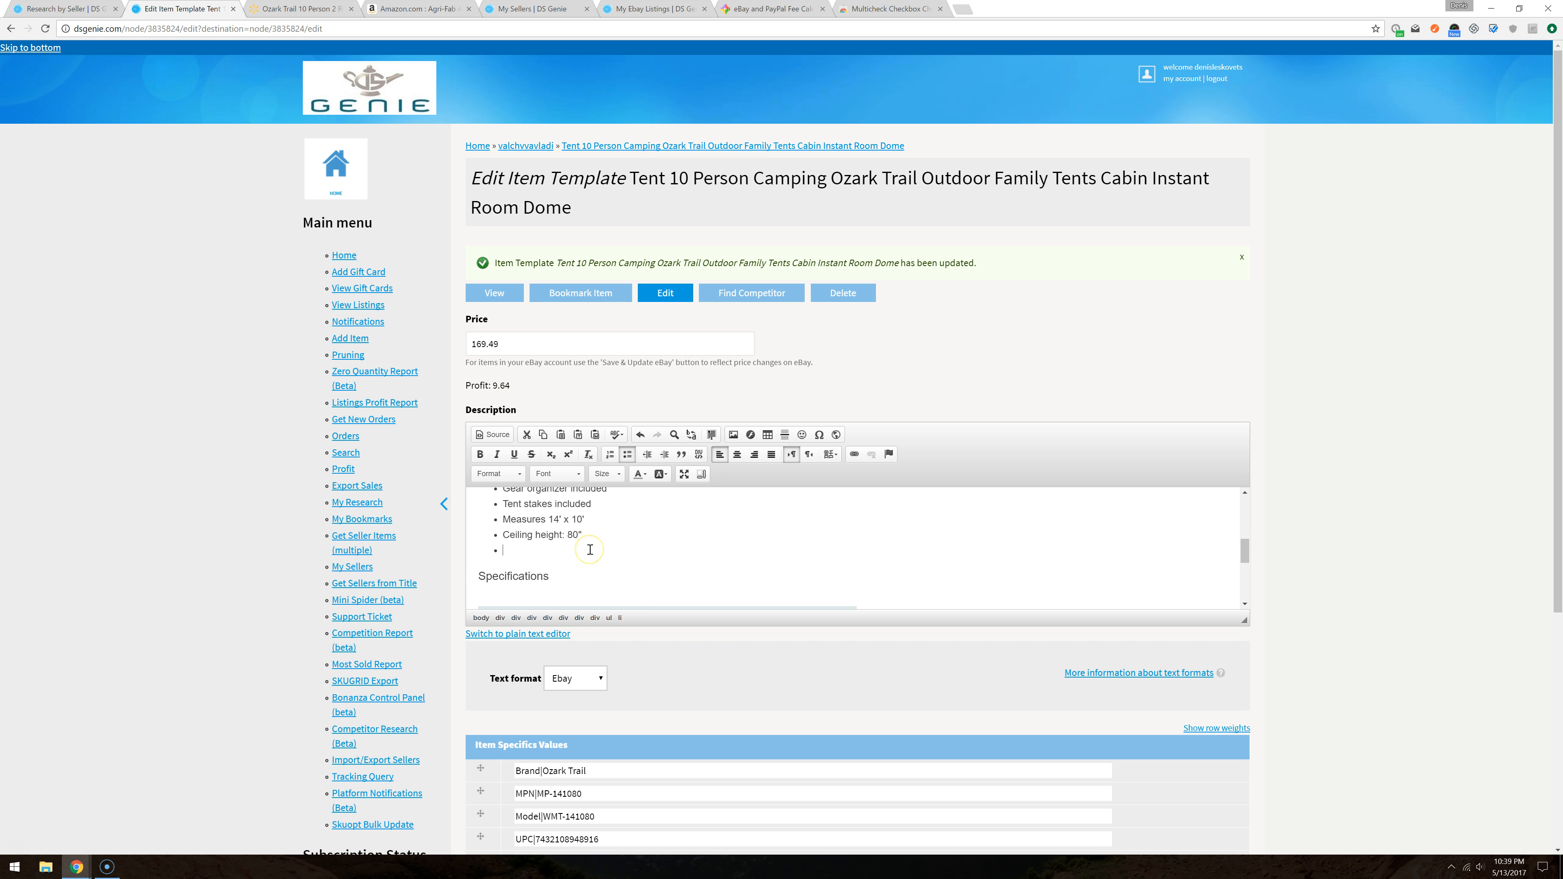
pyautogui.press('BackSpace')
# Step: Review the pasted description from its beginning and save the tent's item template
pyautogui.scroll(5, 677, 545)
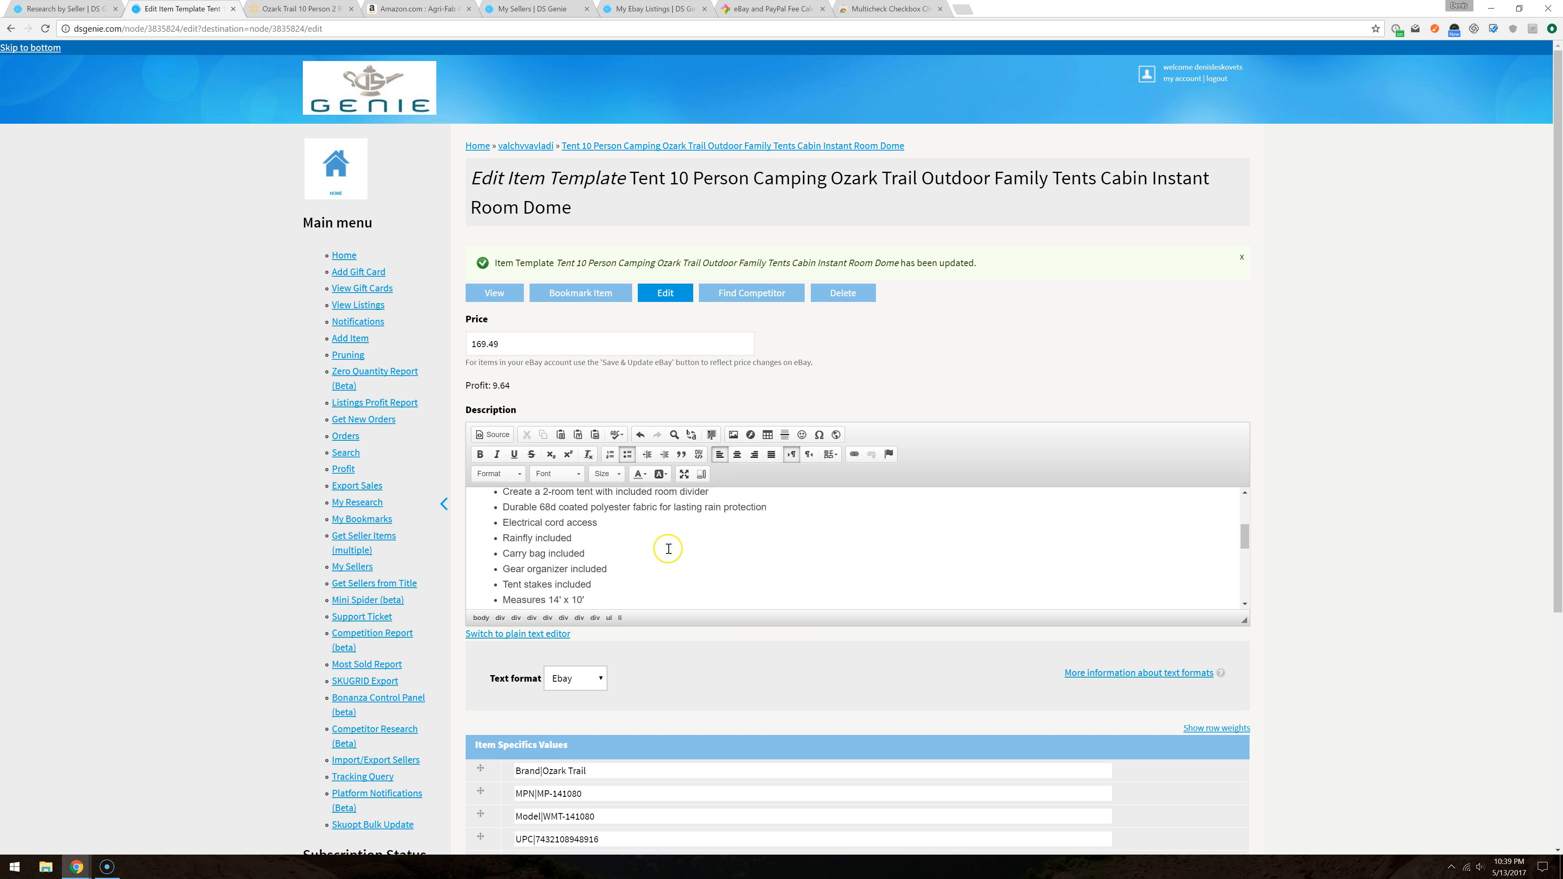
pyautogui.scroll(2, 669, 549)
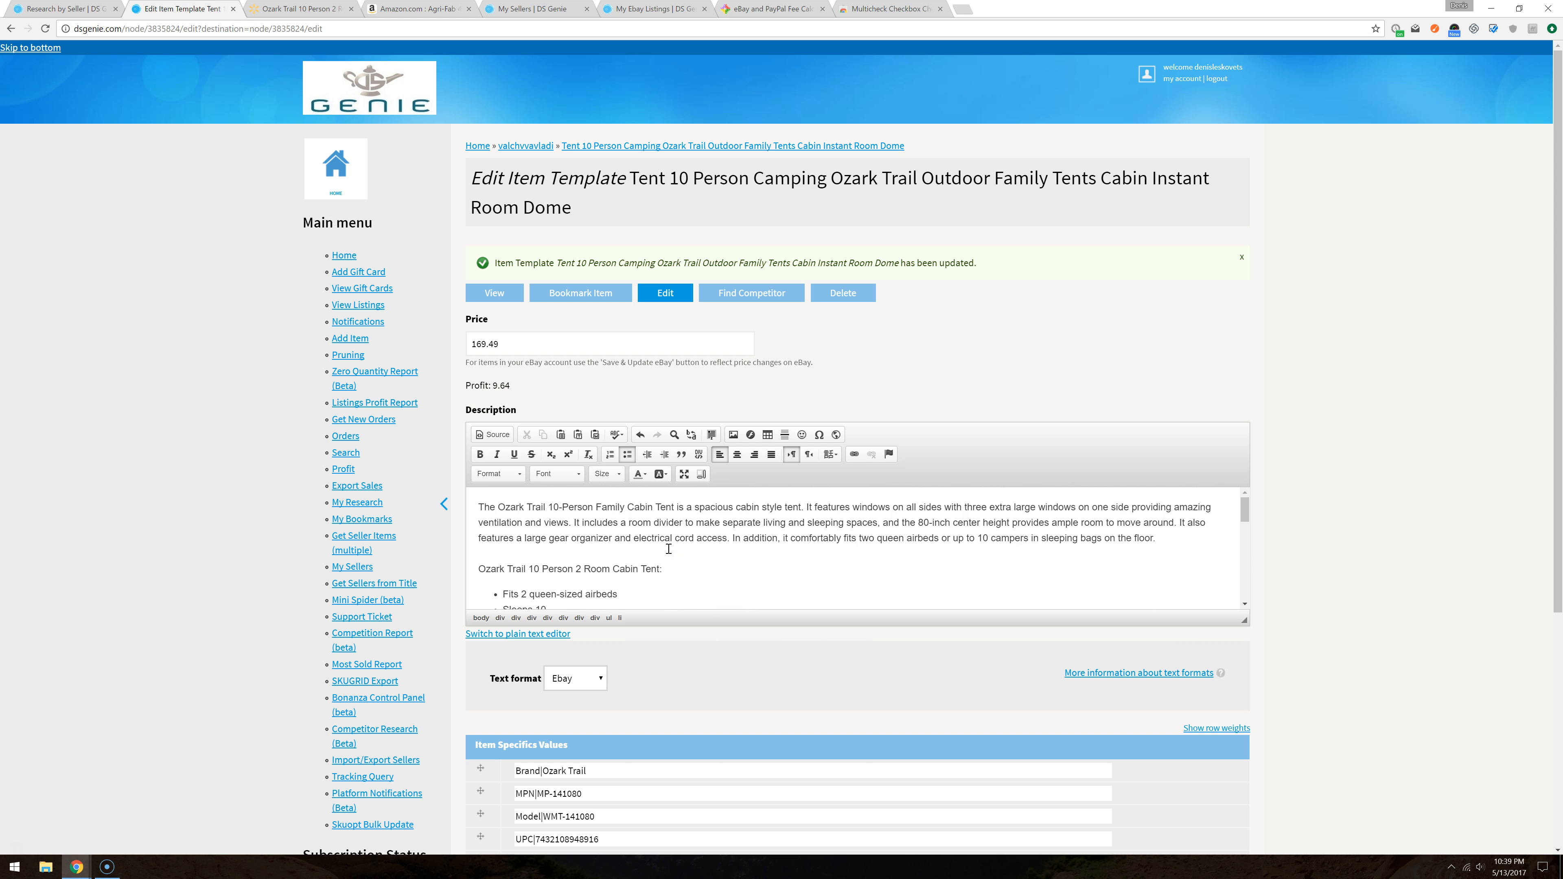
pyautogui.scroll(-5, 727, 684)
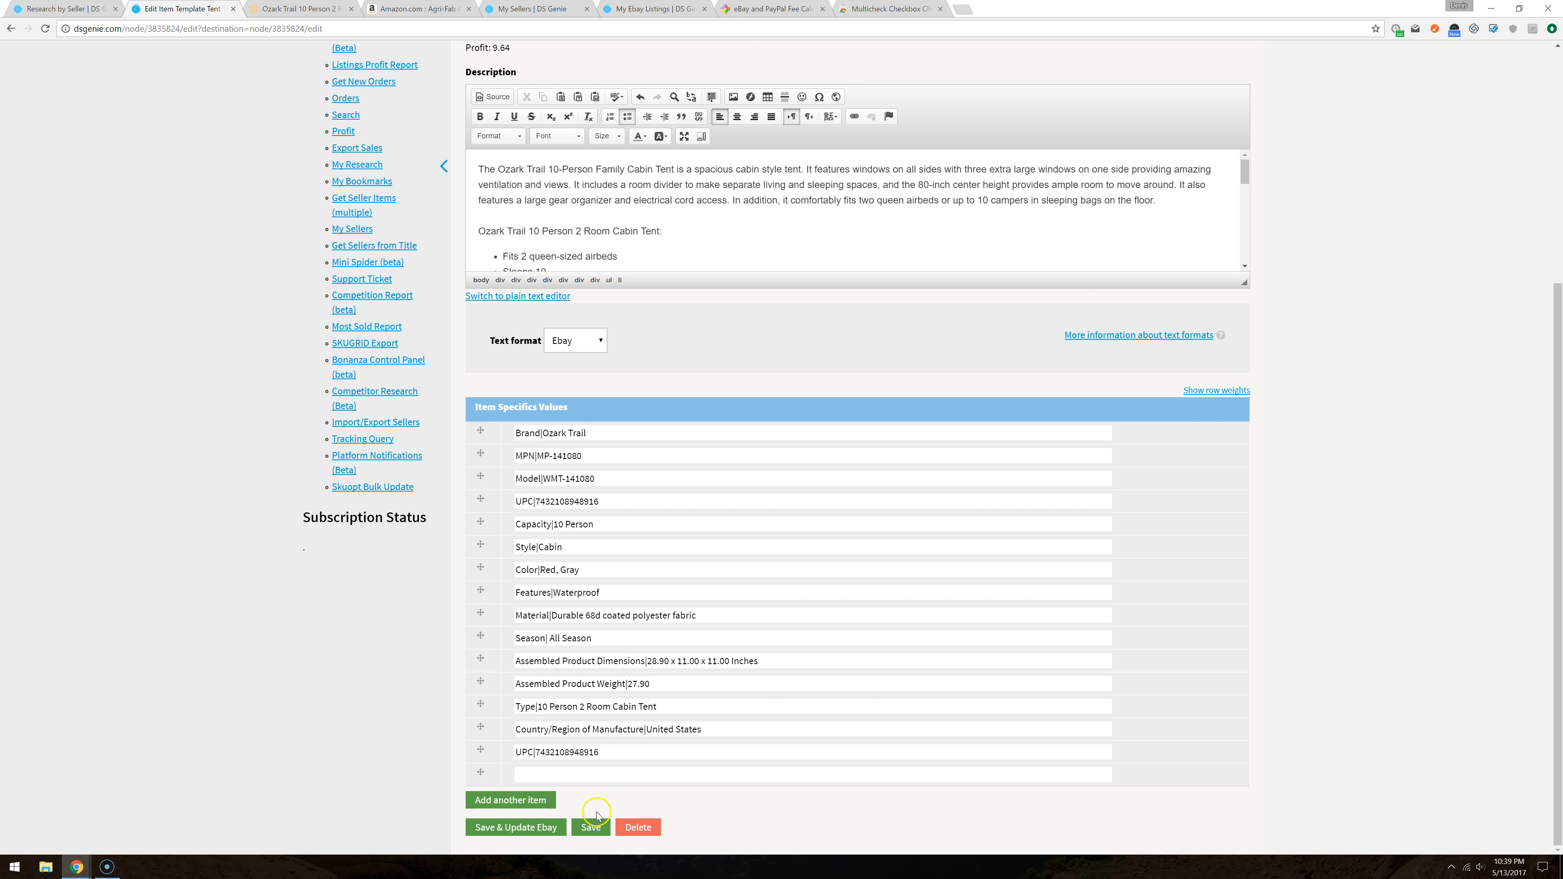
pyautogui.click(587, 827)
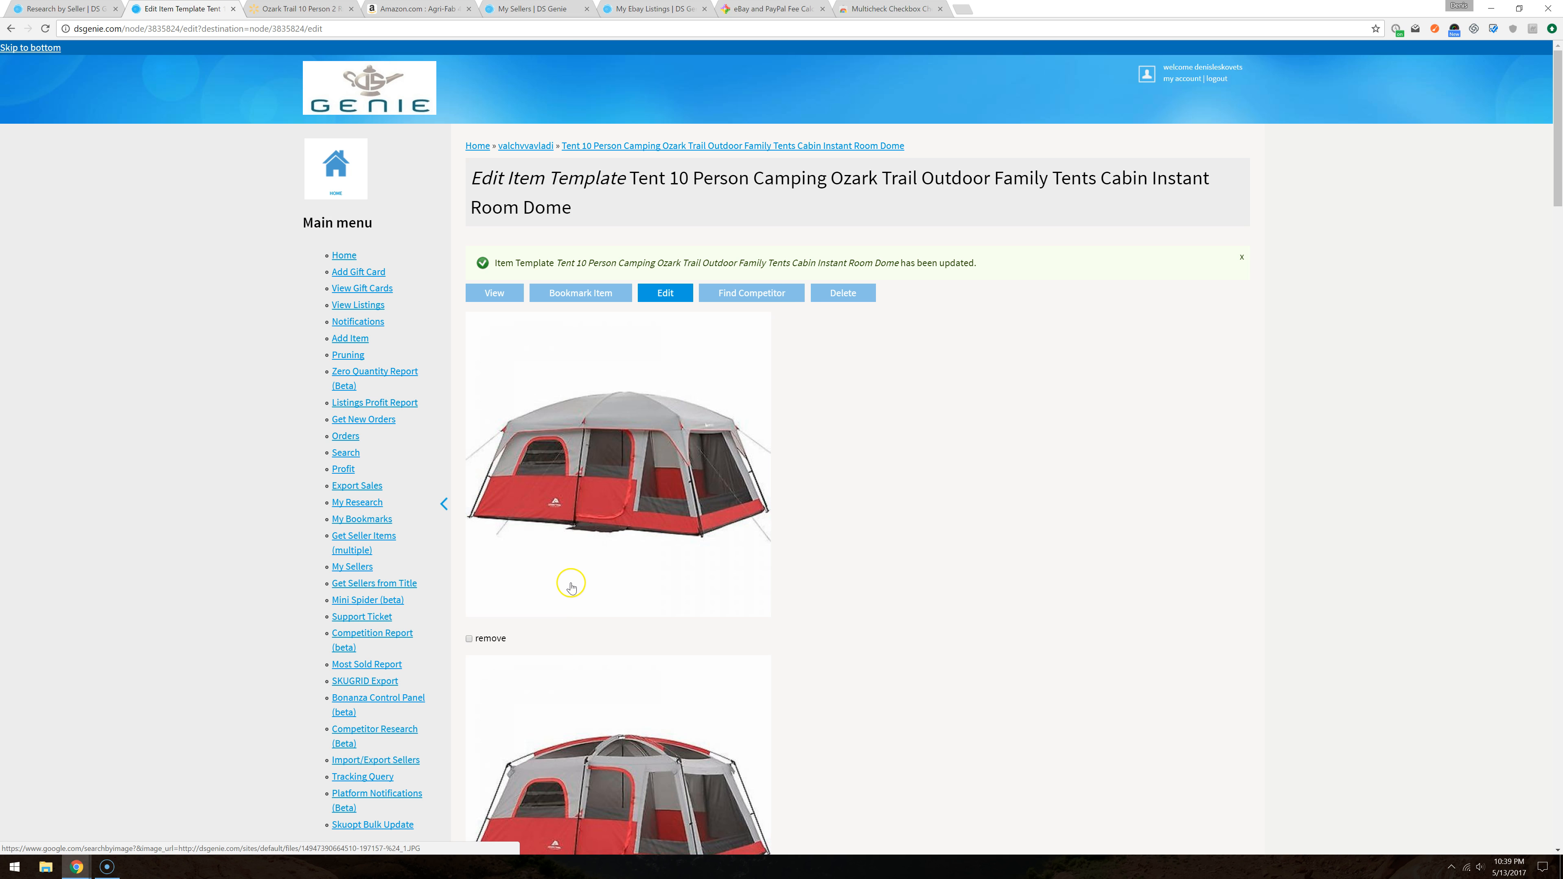
# Step: Mark the Money Back Guarantee and Made in U.S.A. pictures for removal from the tent's template
pyautogui.scroll(-1, 583, 486)
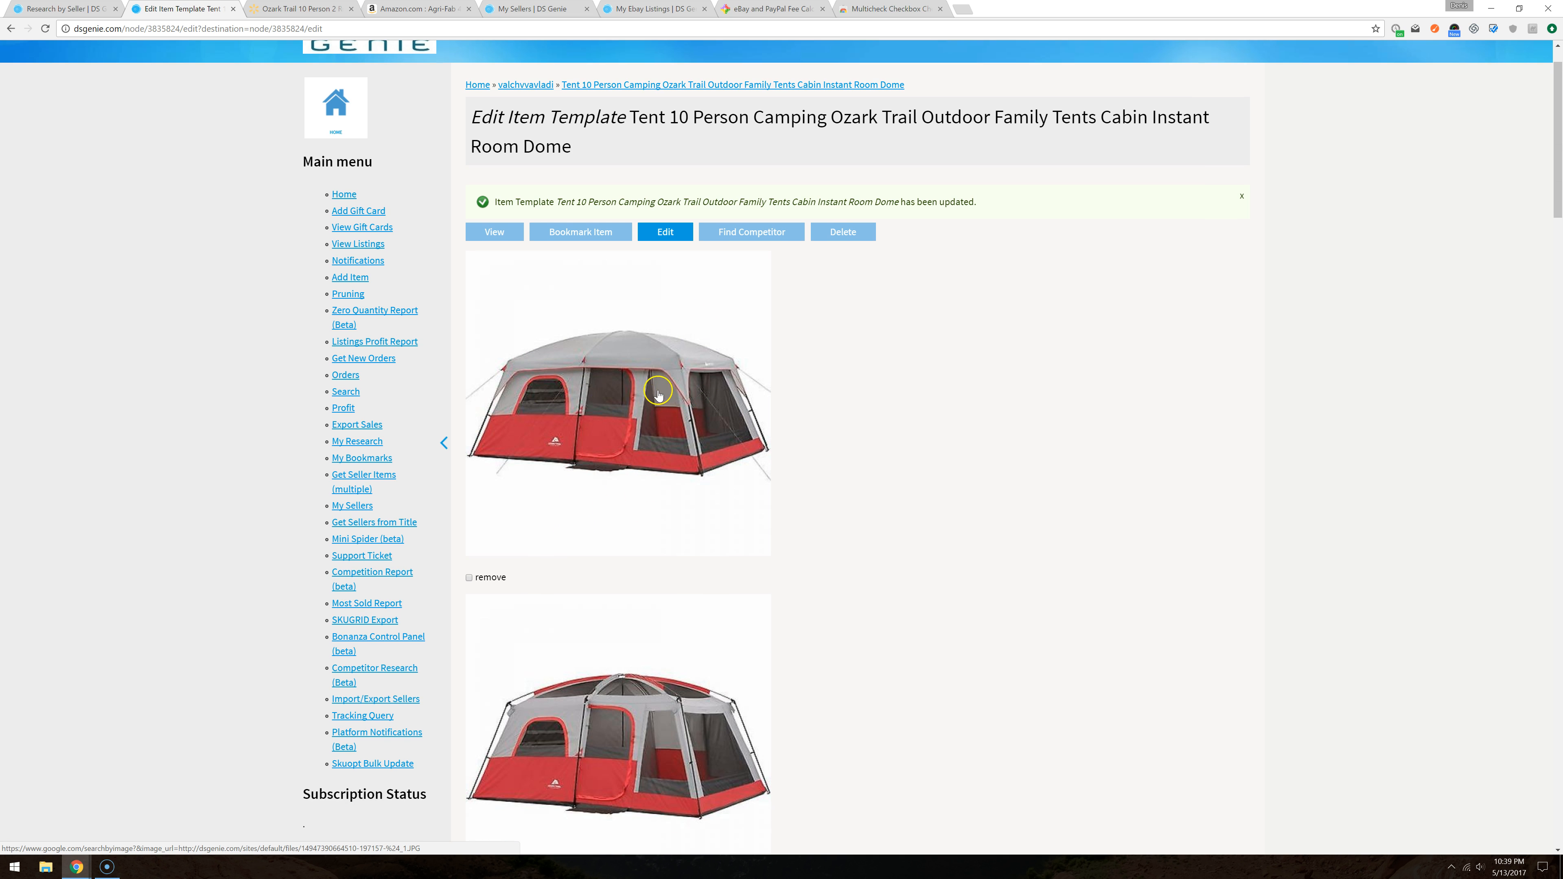
pyautogui.scroll(-6, 673, 360)
pyautogui.scroll(-20, 673, 361)
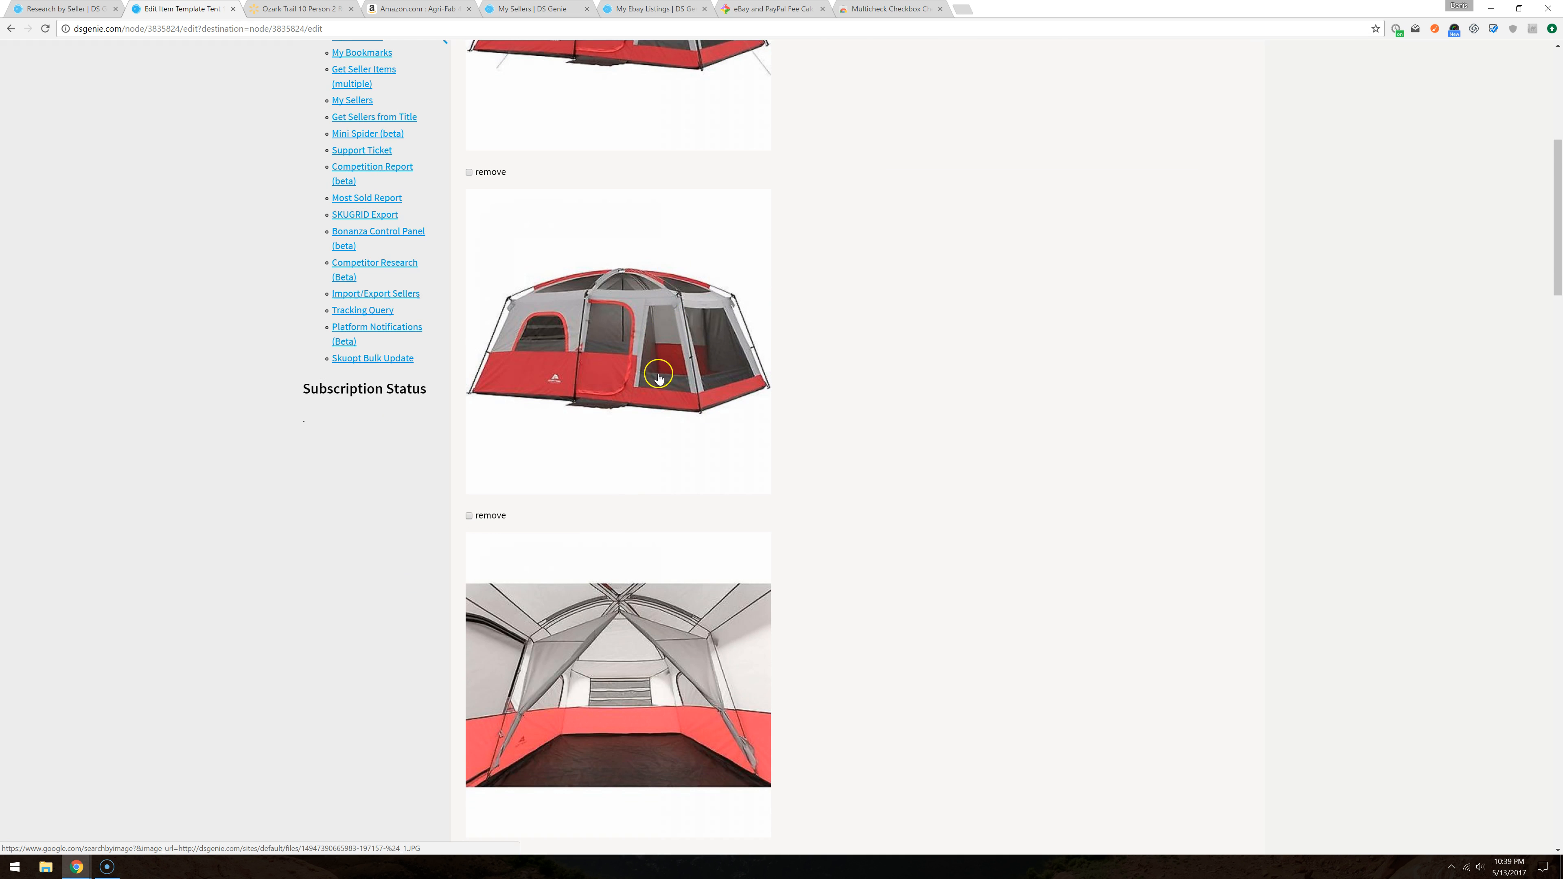
pyautogui.scroll(-20, 660, 402)
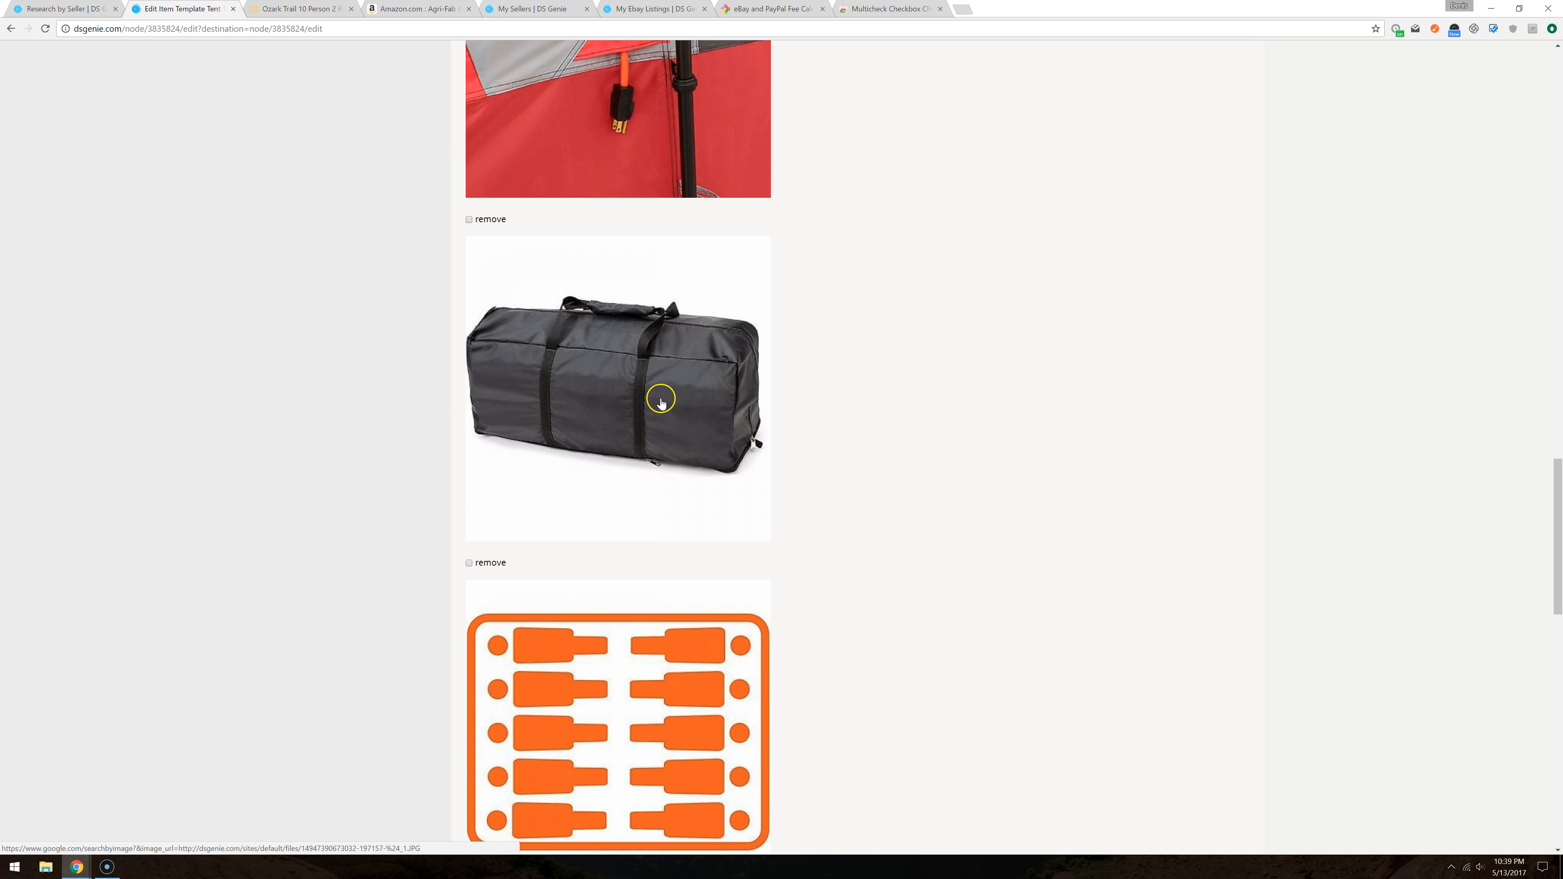
pyautogui.scroll(-1, 665, 396)
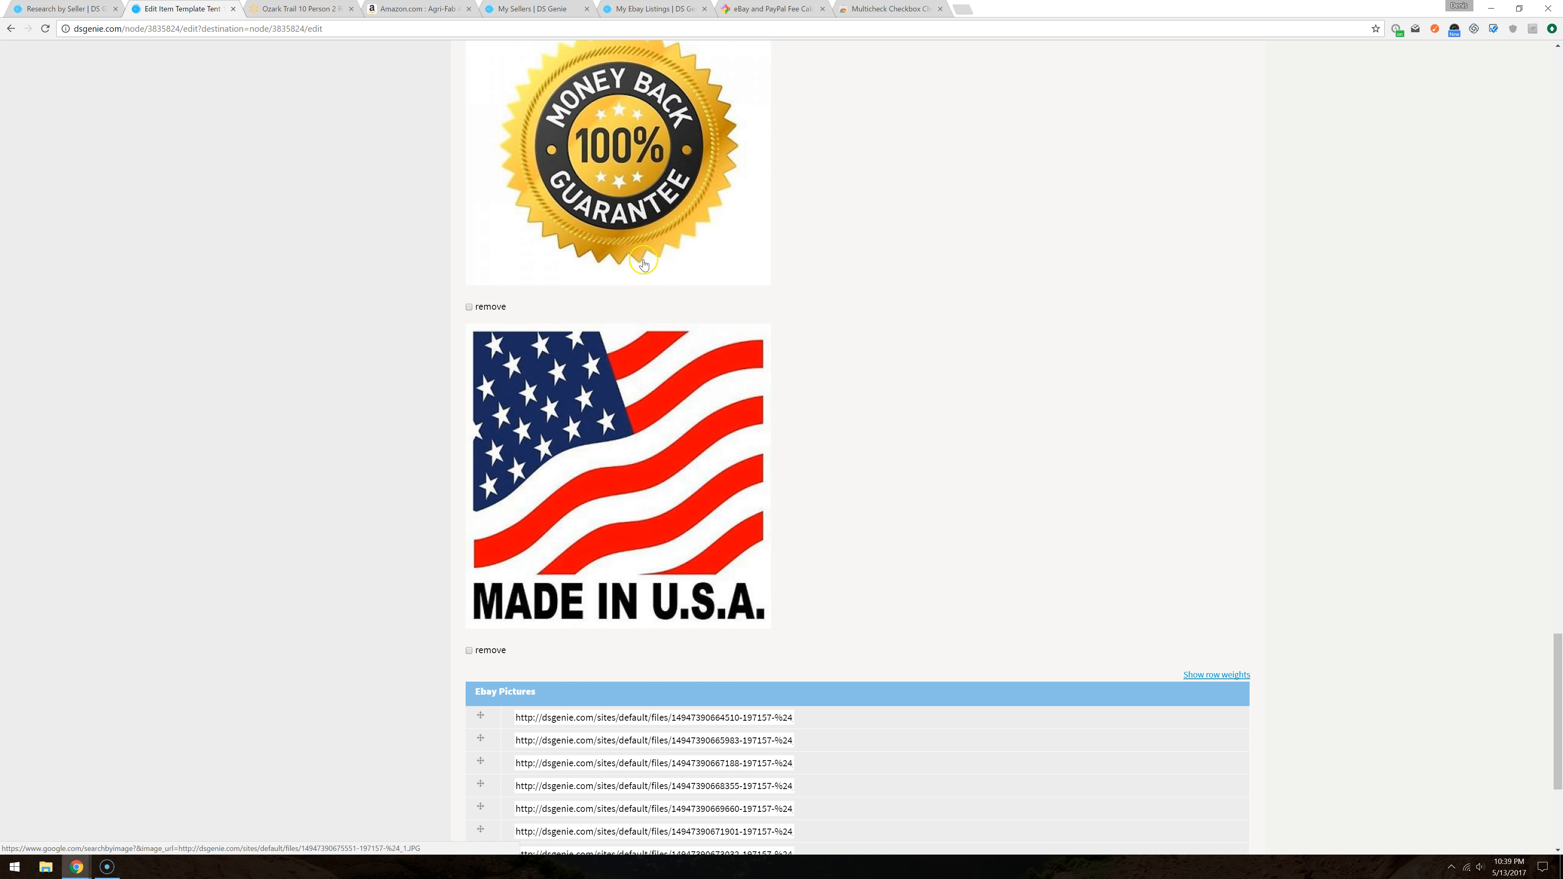
pyautogui.scroll(2, 644, 261)
pyautogui.scroll(1, 618, 331)
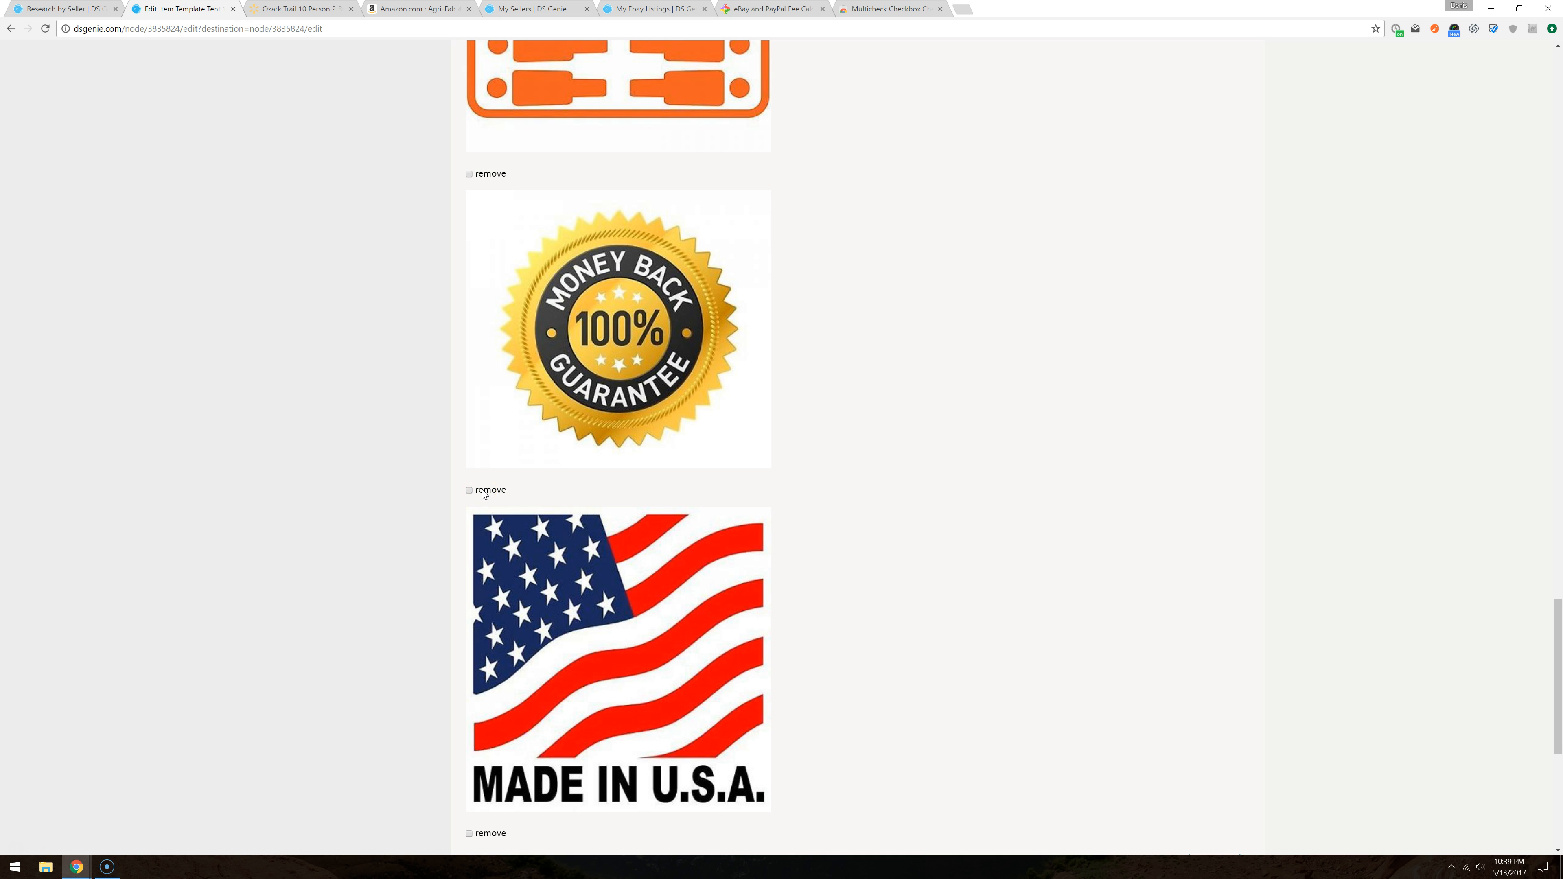
pyautogui.scroll(-4, 418, 493)
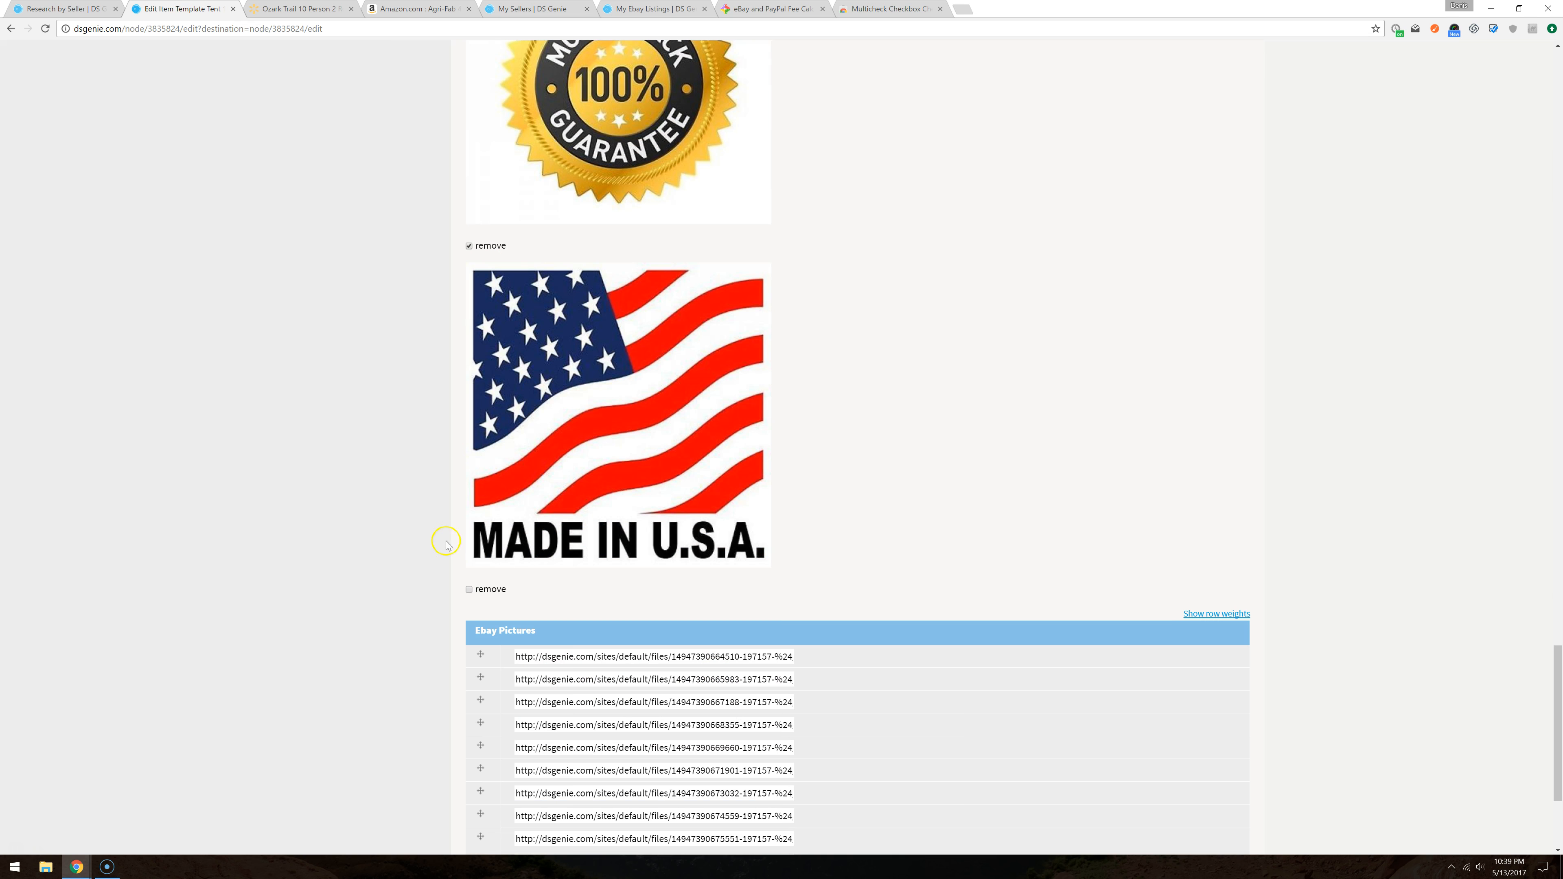
pyautogui.click(487, 589)
pyautogui.scroll(-2, 404, 546)
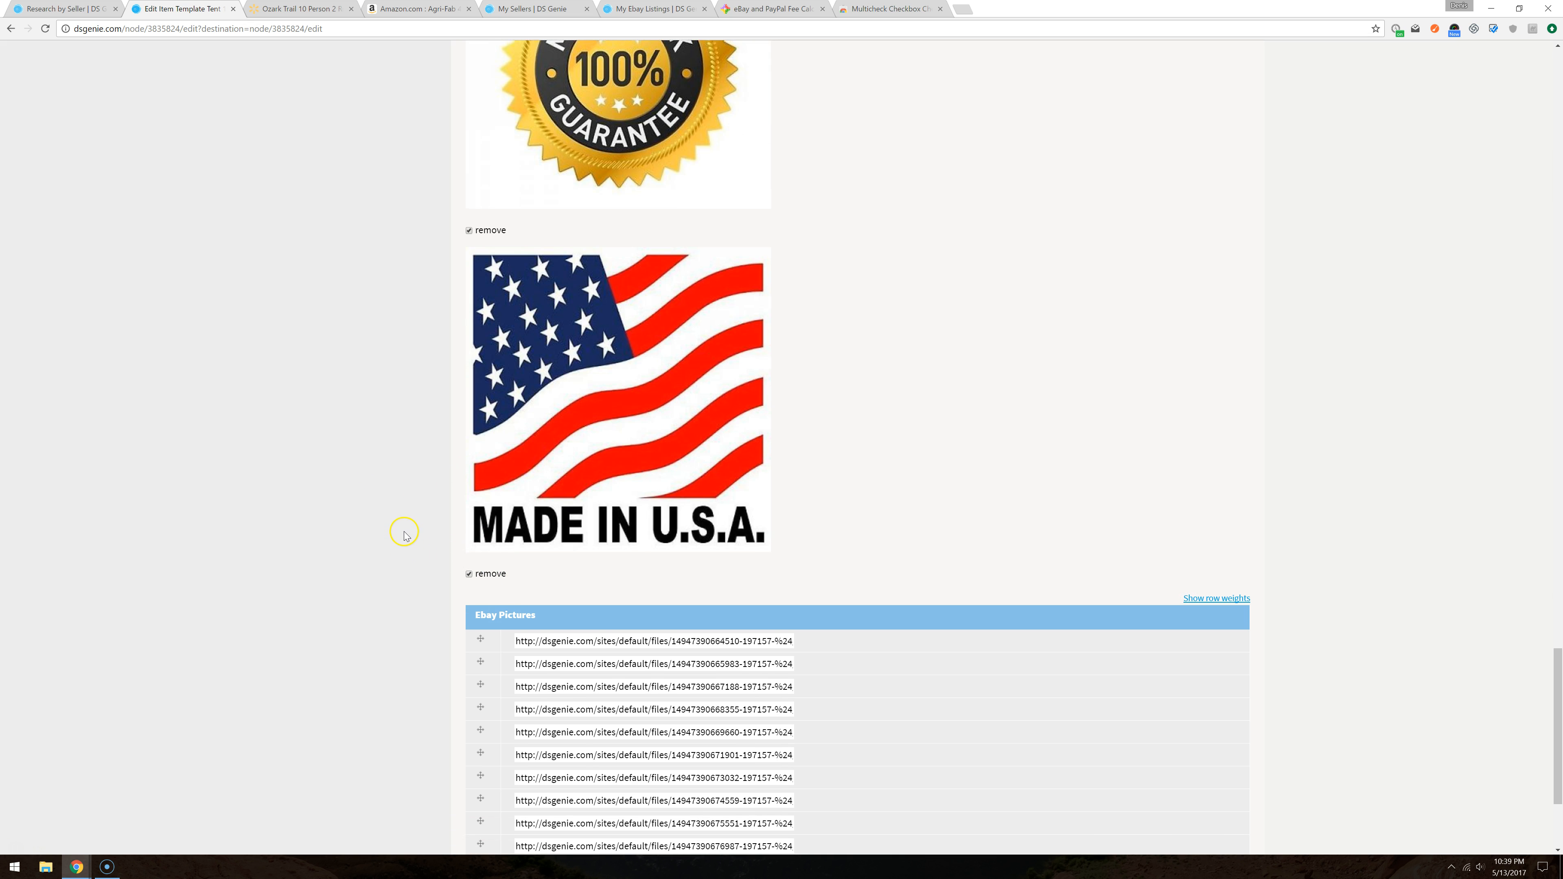
# Step: Mark the first tent picture, the main image, for removal
pyautogui.scroll(20, 407, 534)
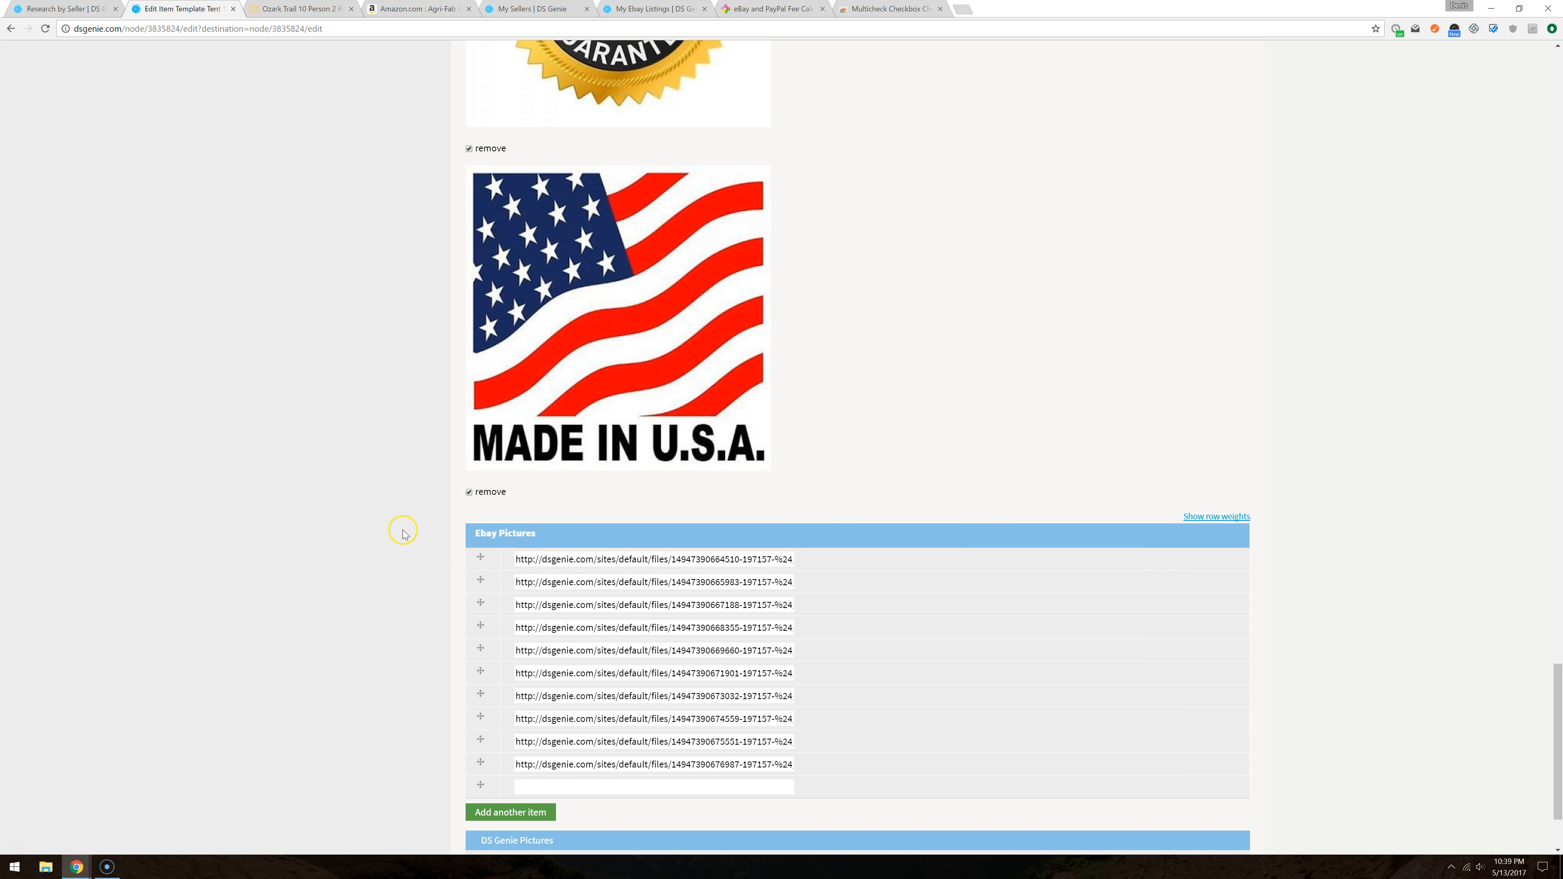
pyautogui.scroll(15, 400, 524)
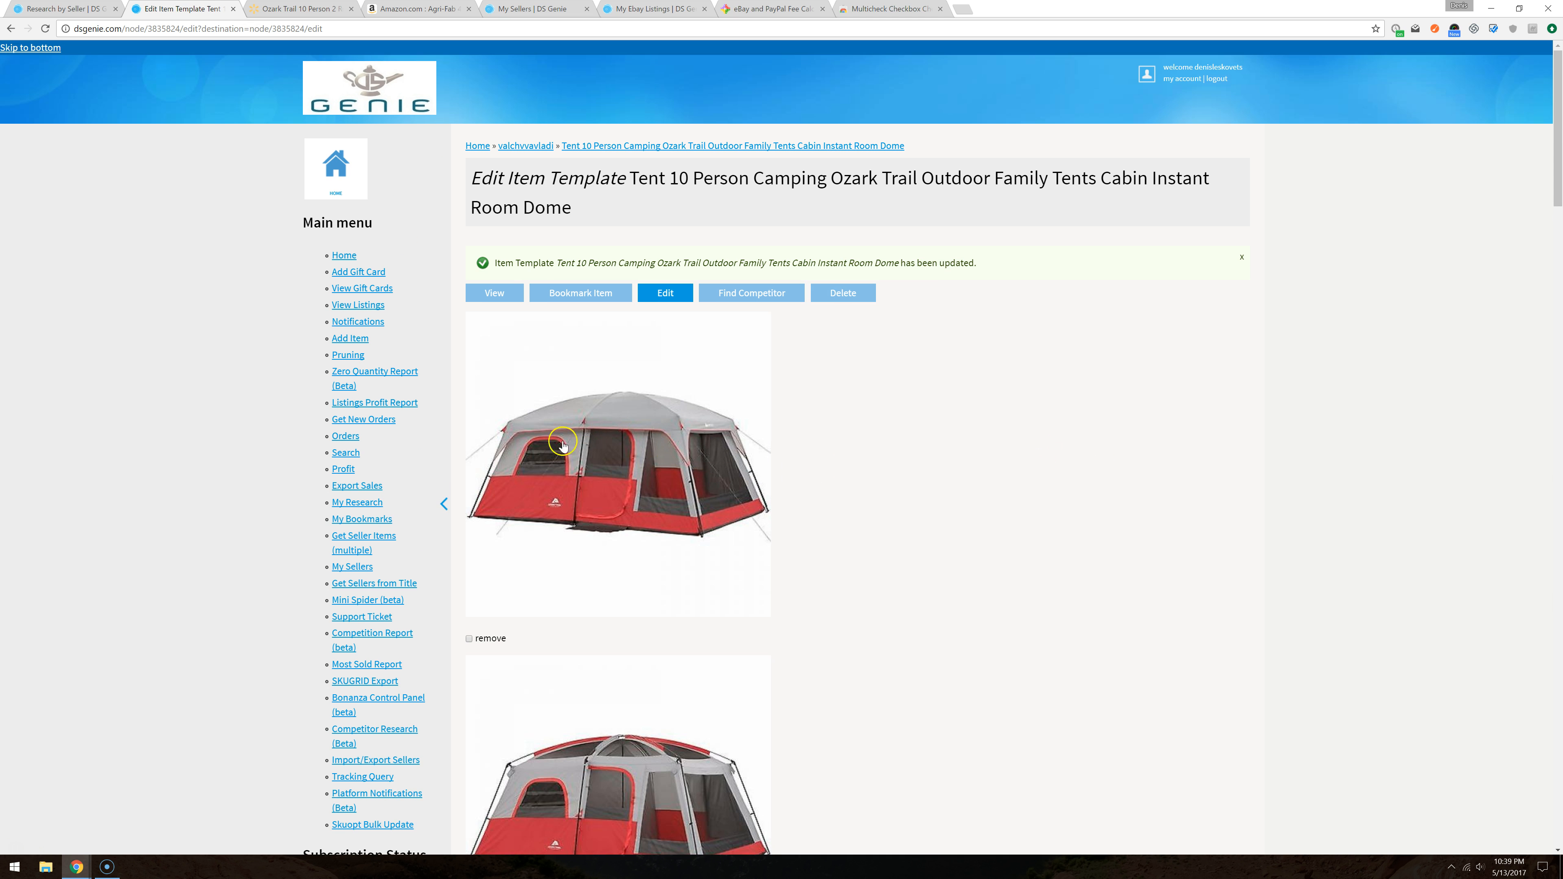
pyautogui.click(492, 639)
# Step: Look over the remaining tent pictures, the eBay picture list and the DS Genie picture upload section
pyautogui.scroll(-1, 881, 508)
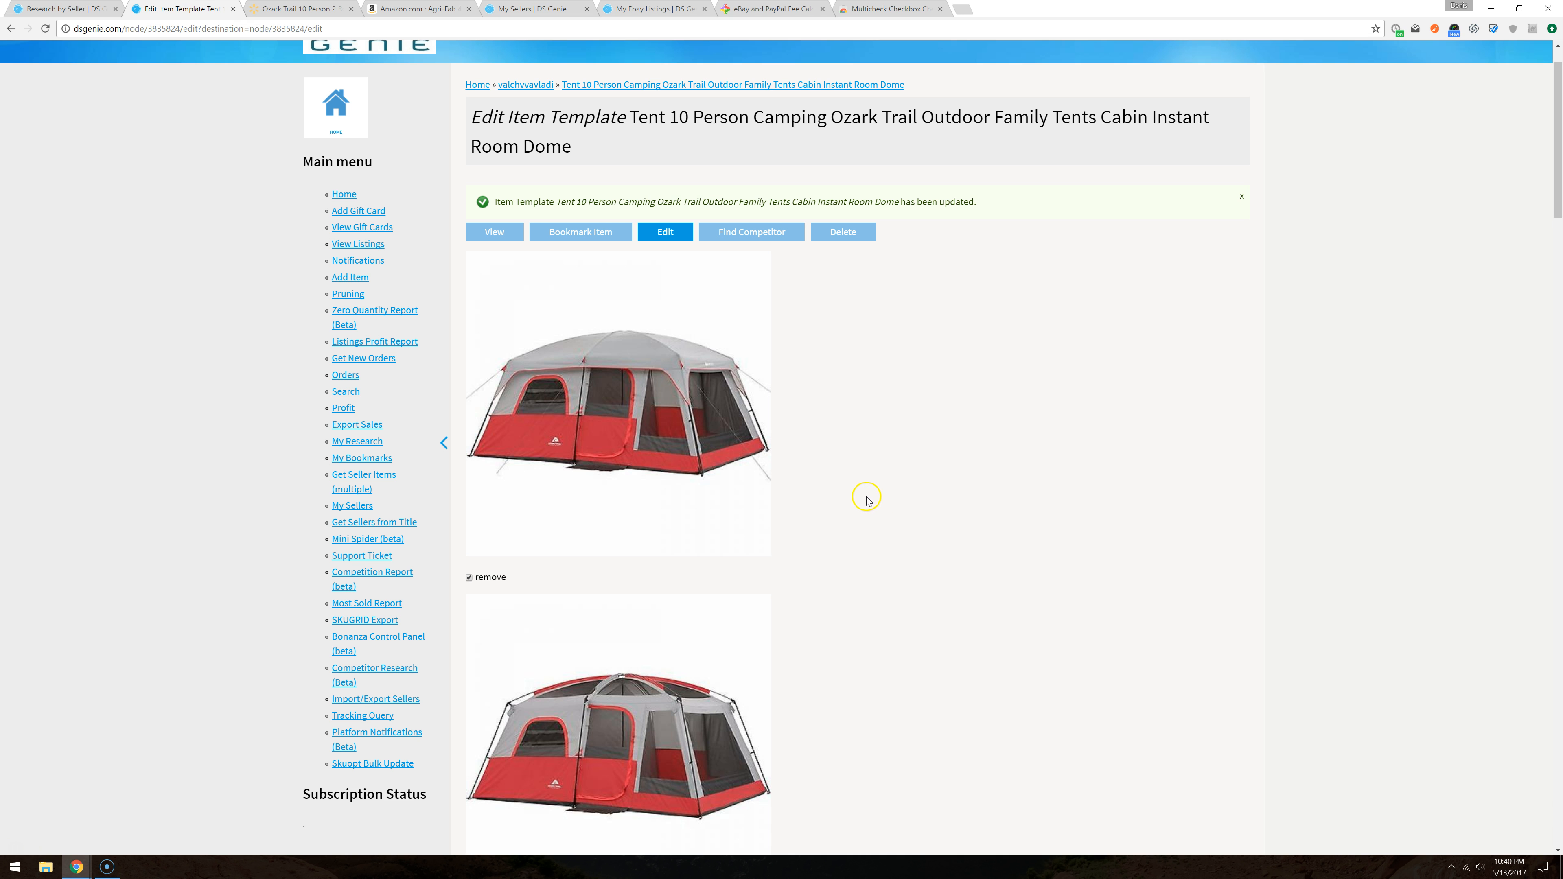
pyautogui.scroll(-4, 848, 458)
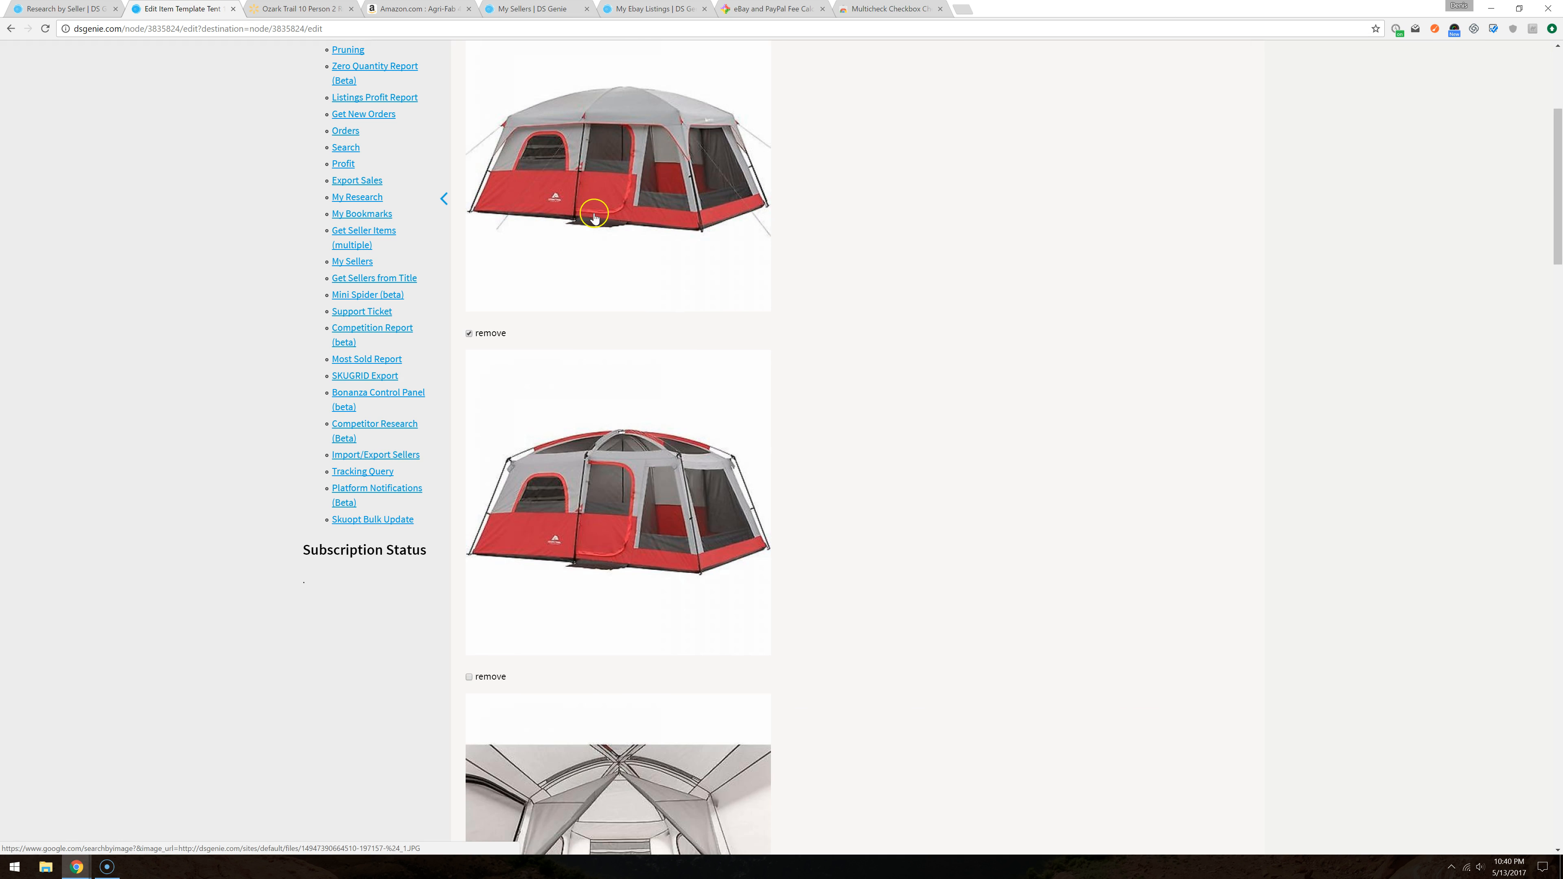
pyautogui.scroll(-15, 594, 376)
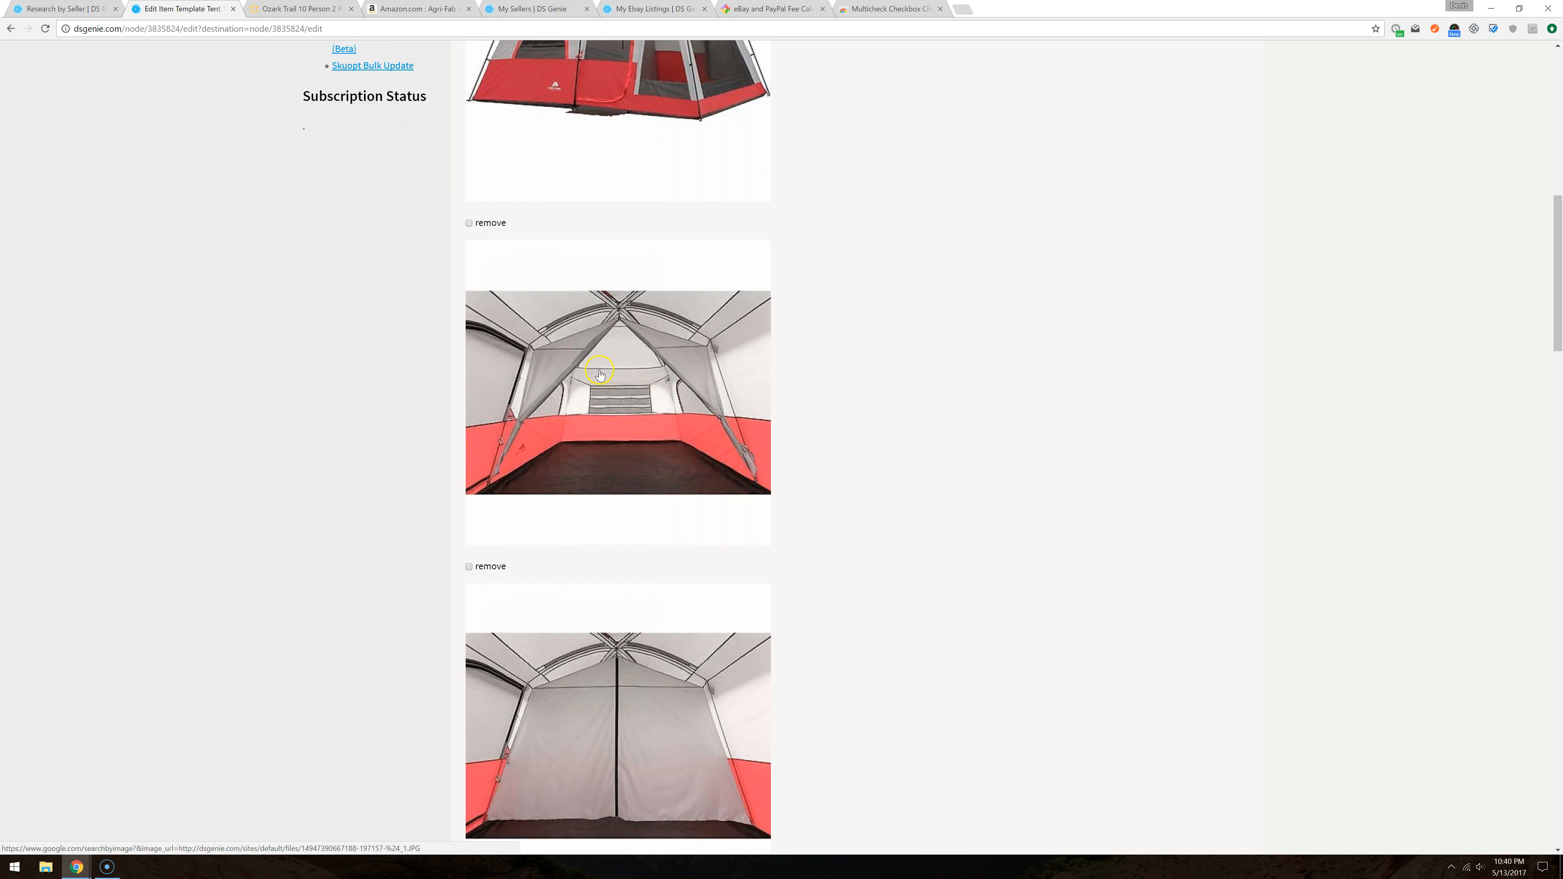
pyautogui.scroll(16, 600, 370)
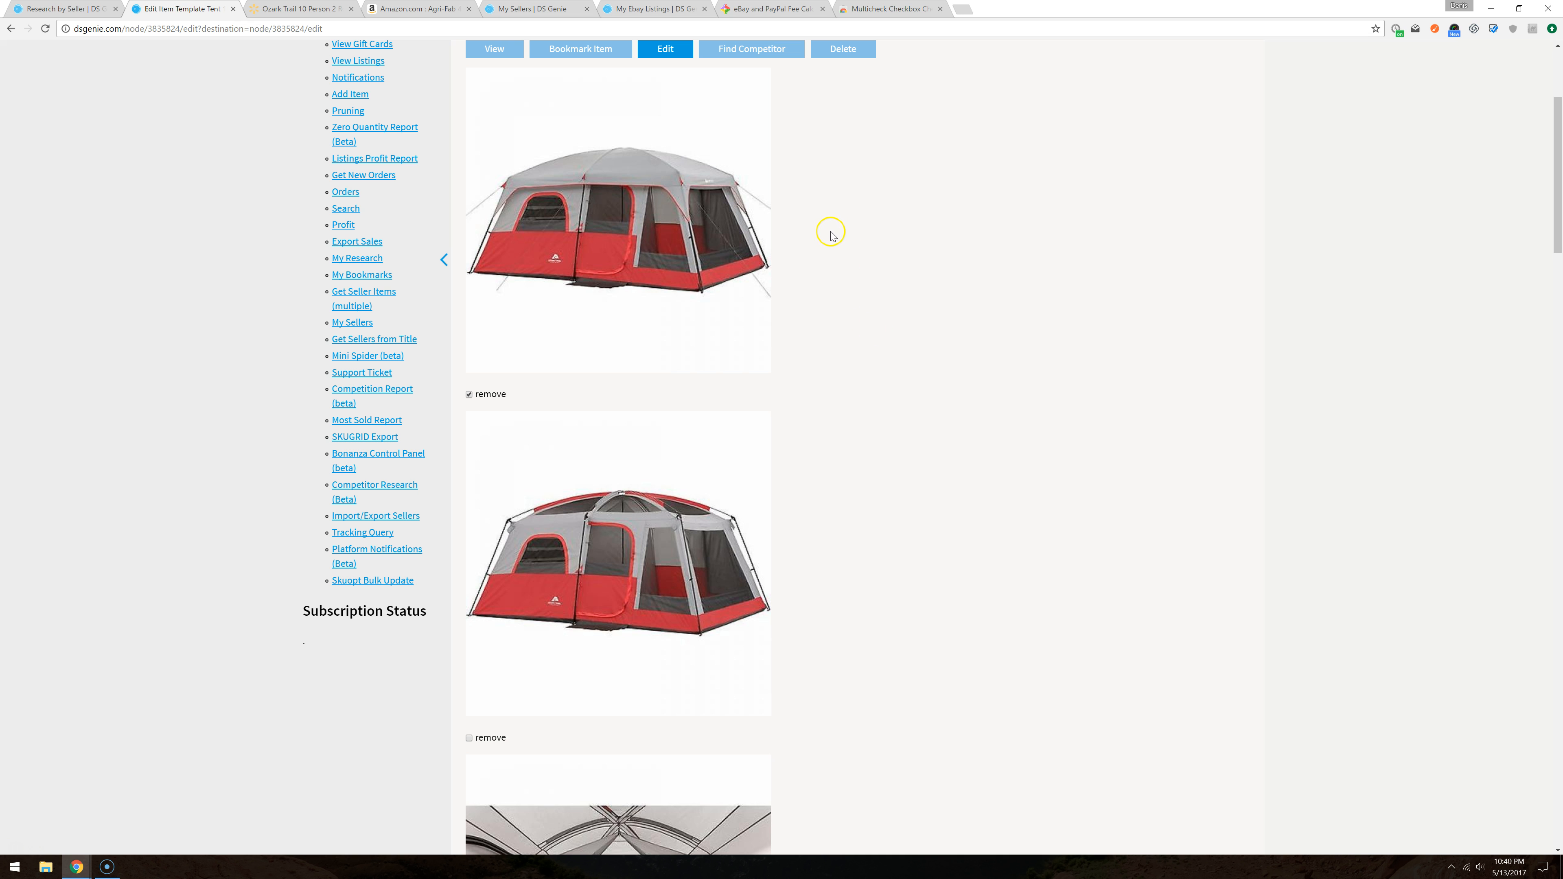
pyautogui.scroll(-9, 663, 308)
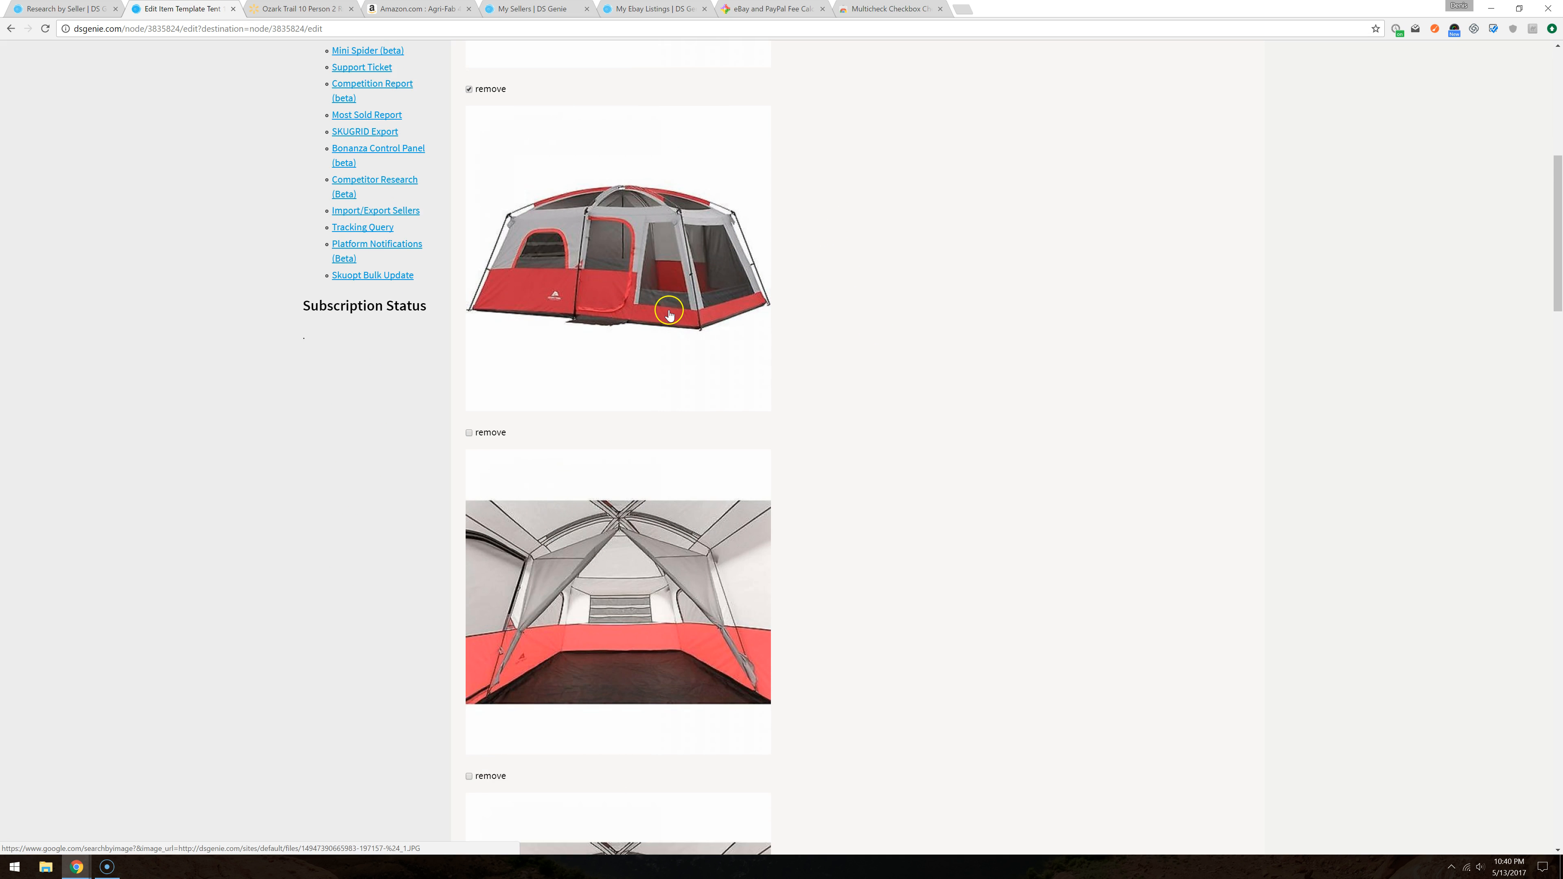
pyautogui.scroll(-10, 668, 319)
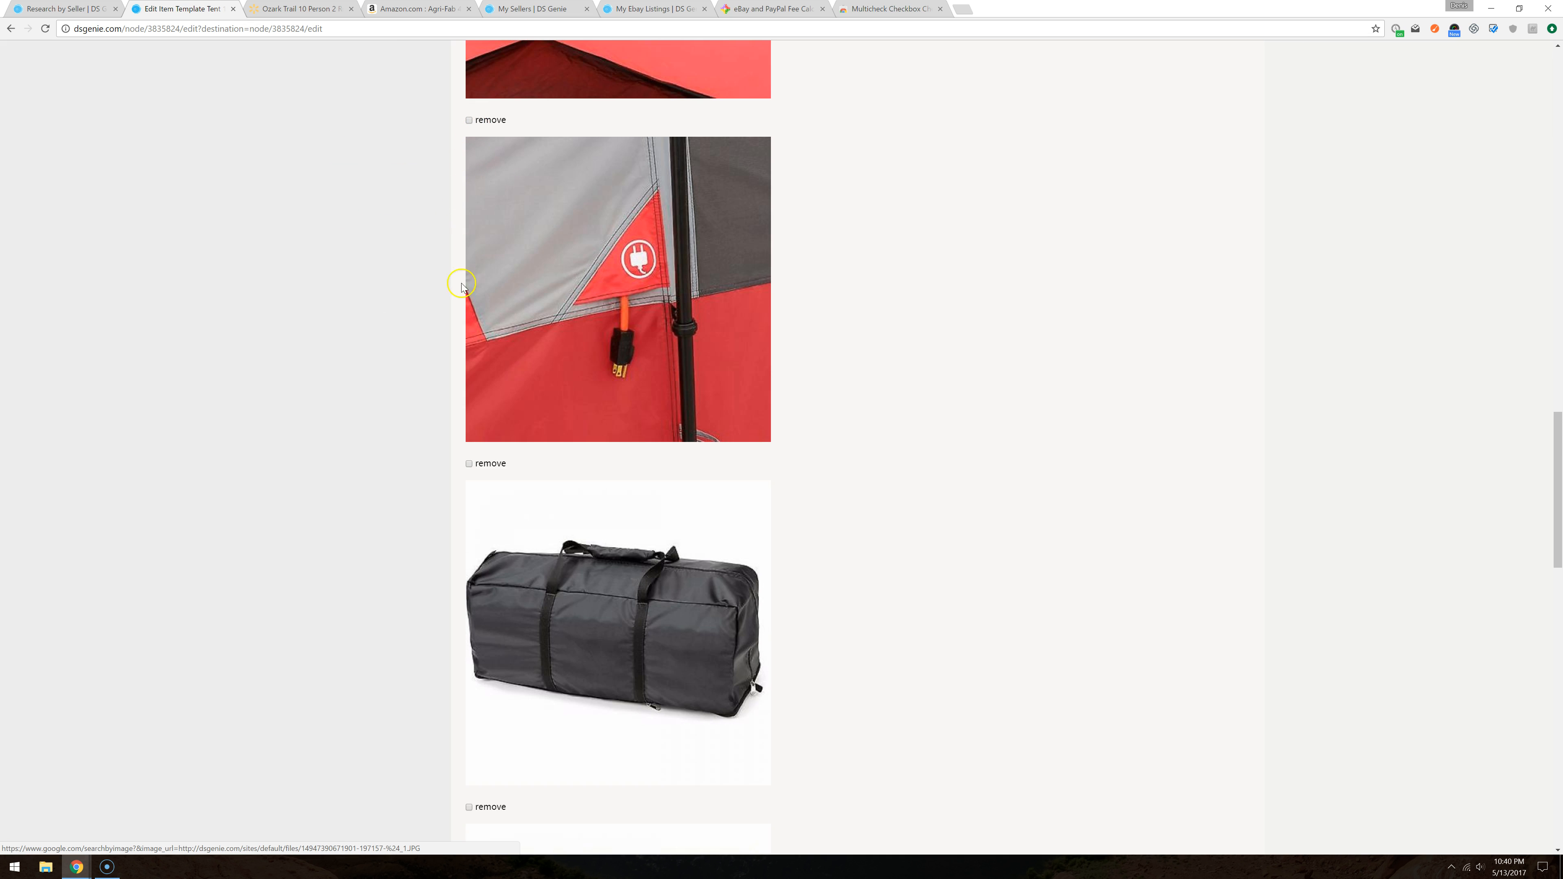
pyautogui.scroll(-20, 458, 280)
pyautogui.scroll(-4, 473, 448)
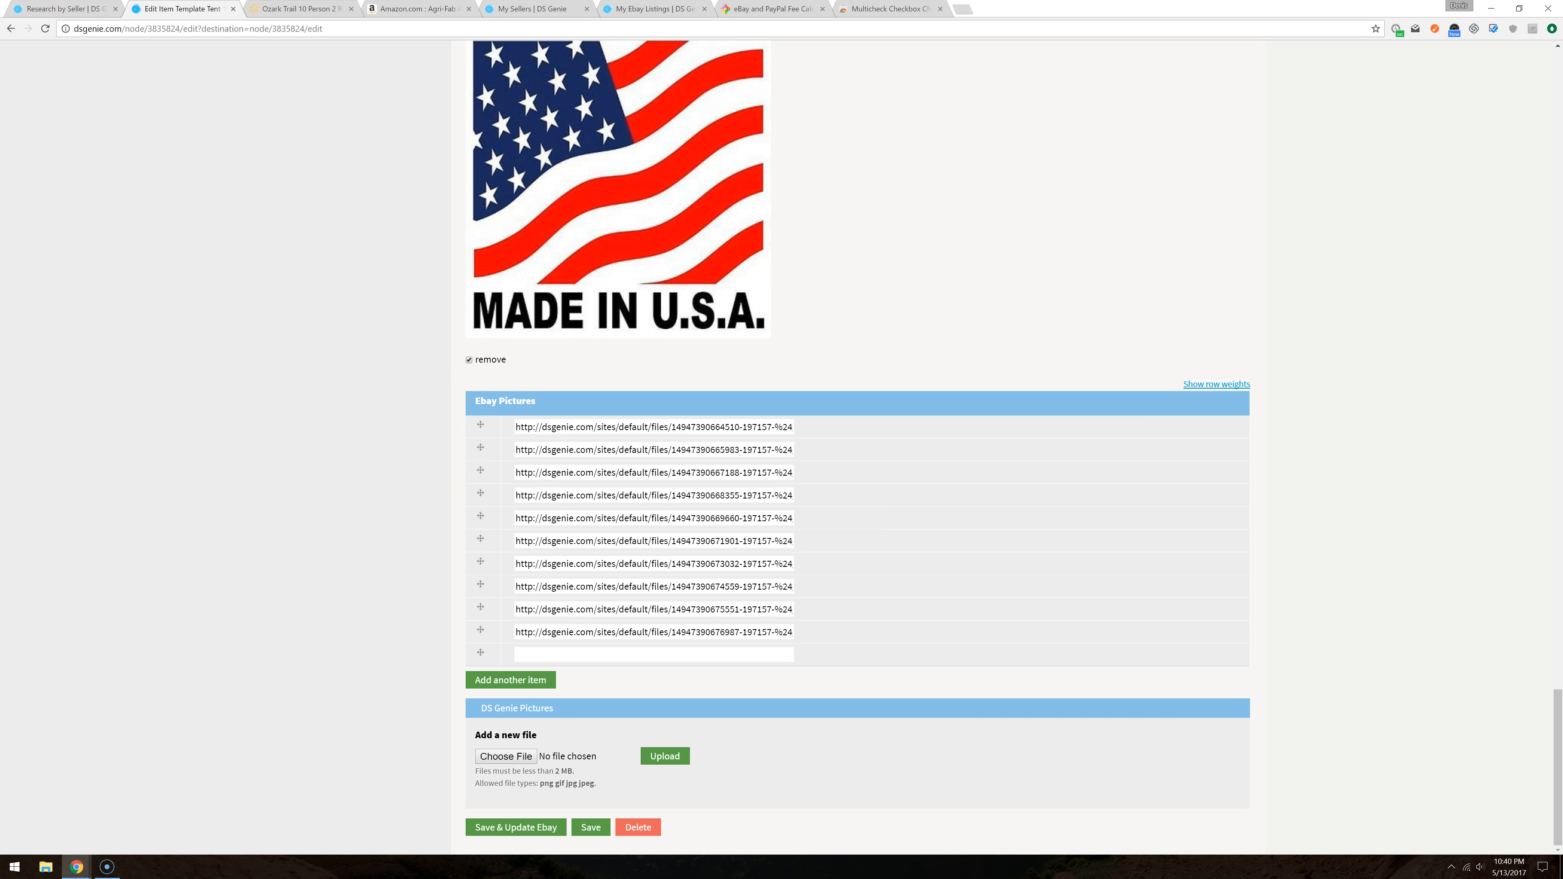
# Step: Enlarge the main tent photo on the Walmart product page and save it to the Desktop as a JPEG image
pyautogui.click(296, 9)
pyautogui.scroll(10, 293, 241)
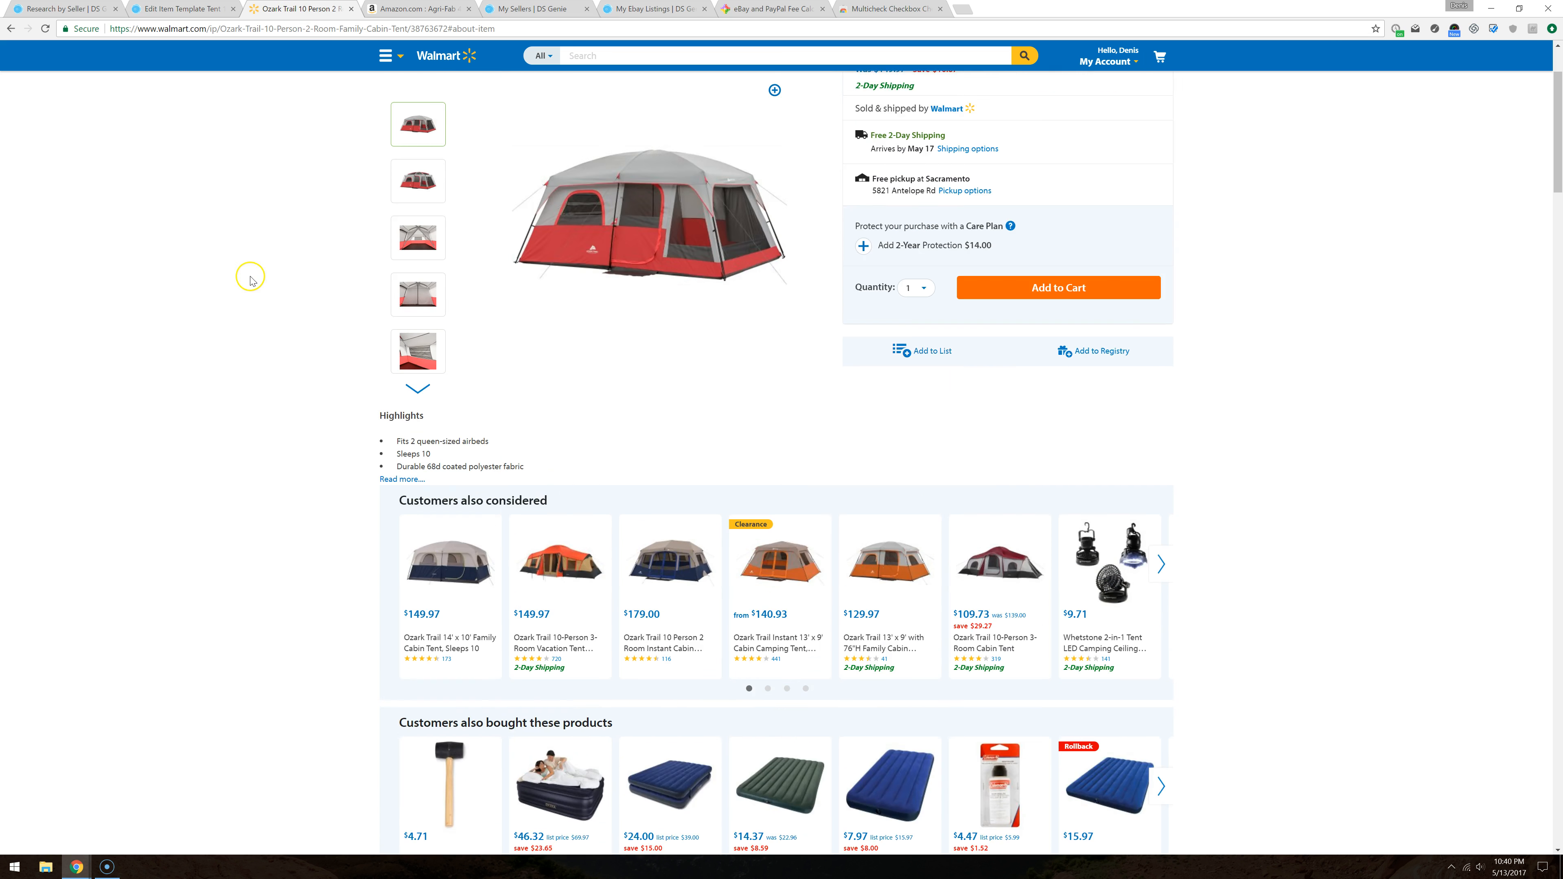
pyautogui.scroll(2, 246, 290)
pyautogui.click(668, 372)
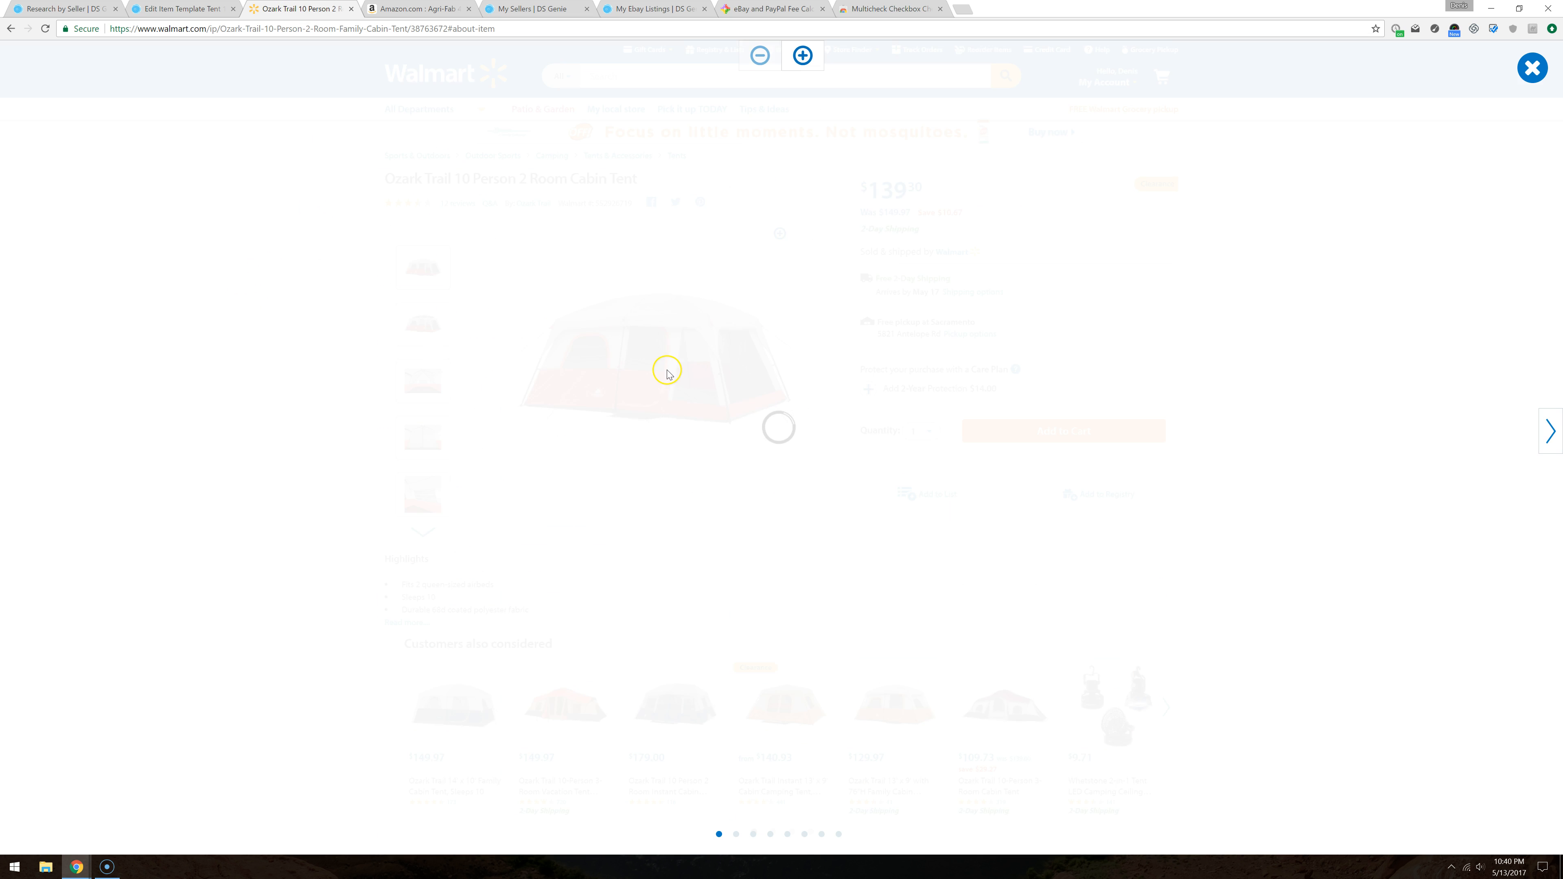
pyautogui.rightClick(797, 389)
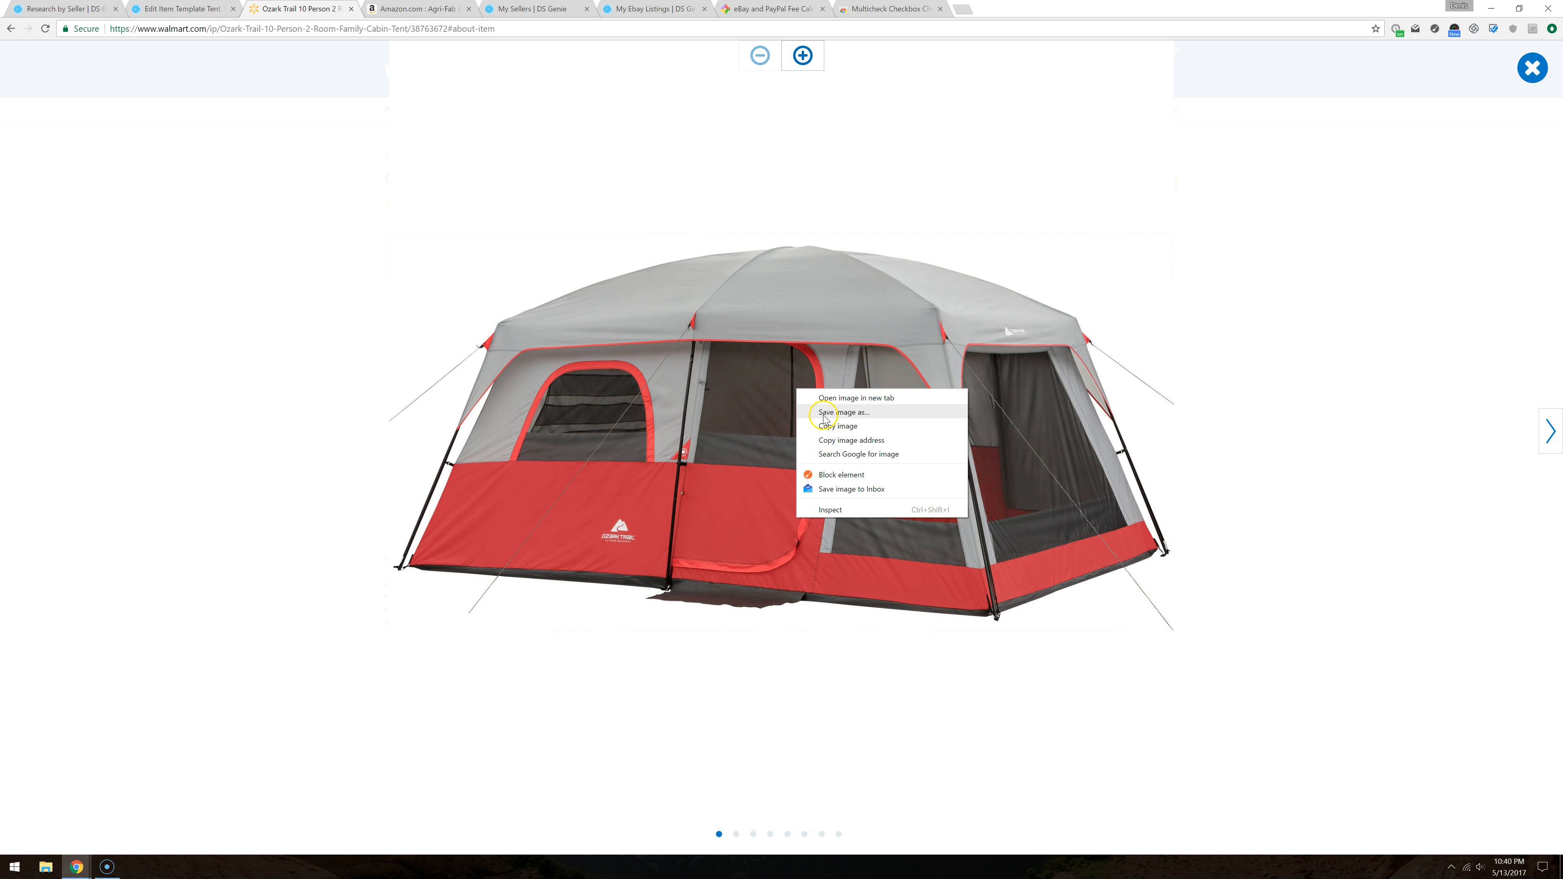
pyautogui.click(825, 412)
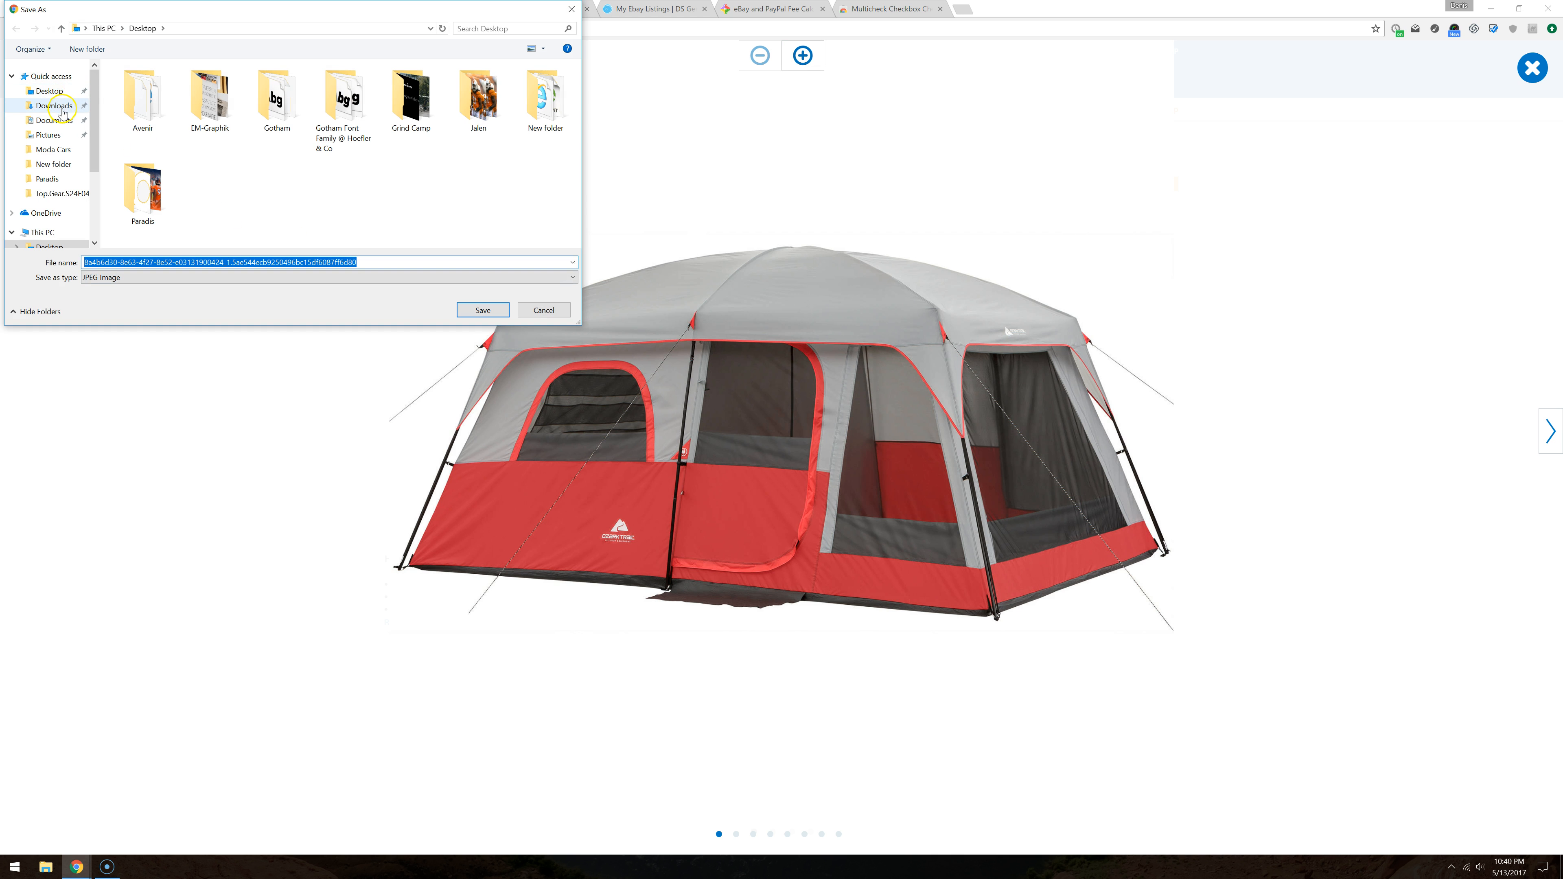
pyautogui.click(49, 90)
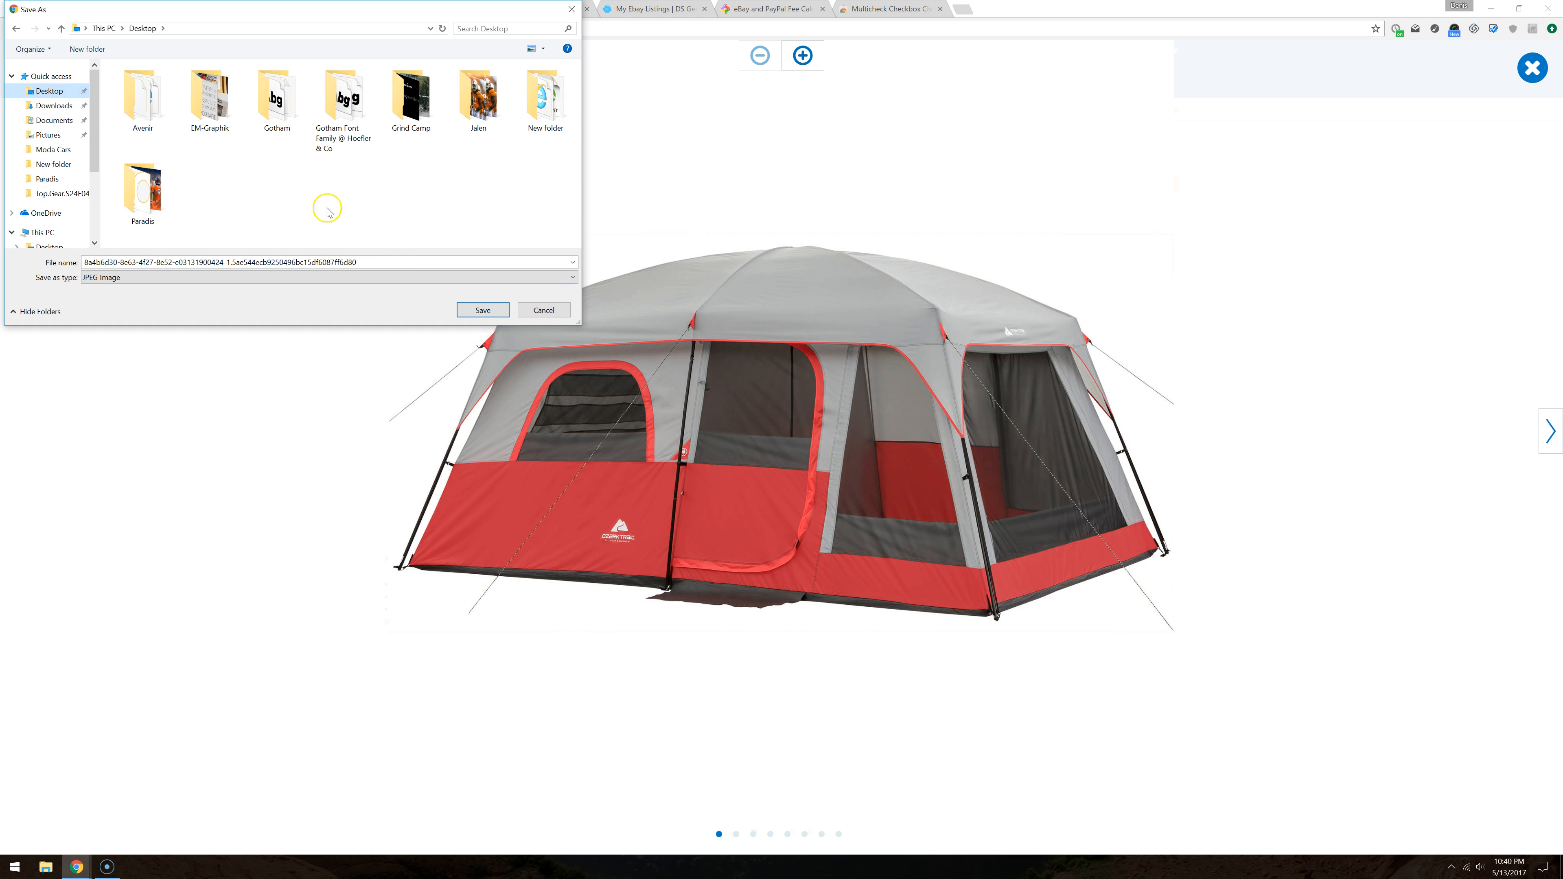
pyautogui.click(482, 309)
# Step: Upload the saved tent image from the Desktop to the DS Genie Pictures of the tent's item template
pyautogui.hotkey('ctrl', 'shift', 'Tab')
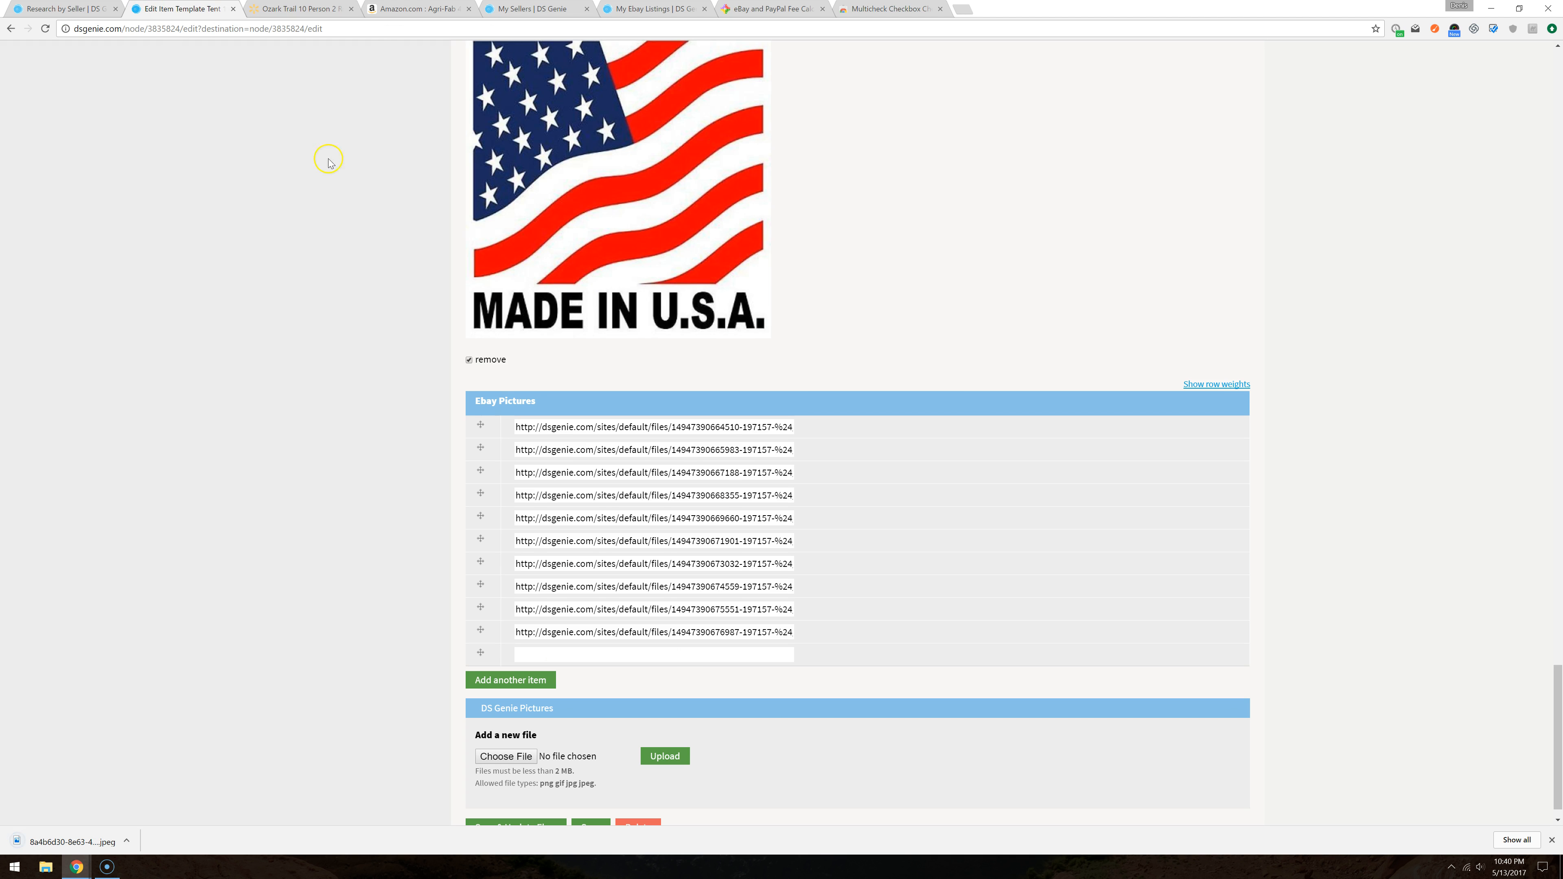
pyautogui.scroll(-1, 570, 465)
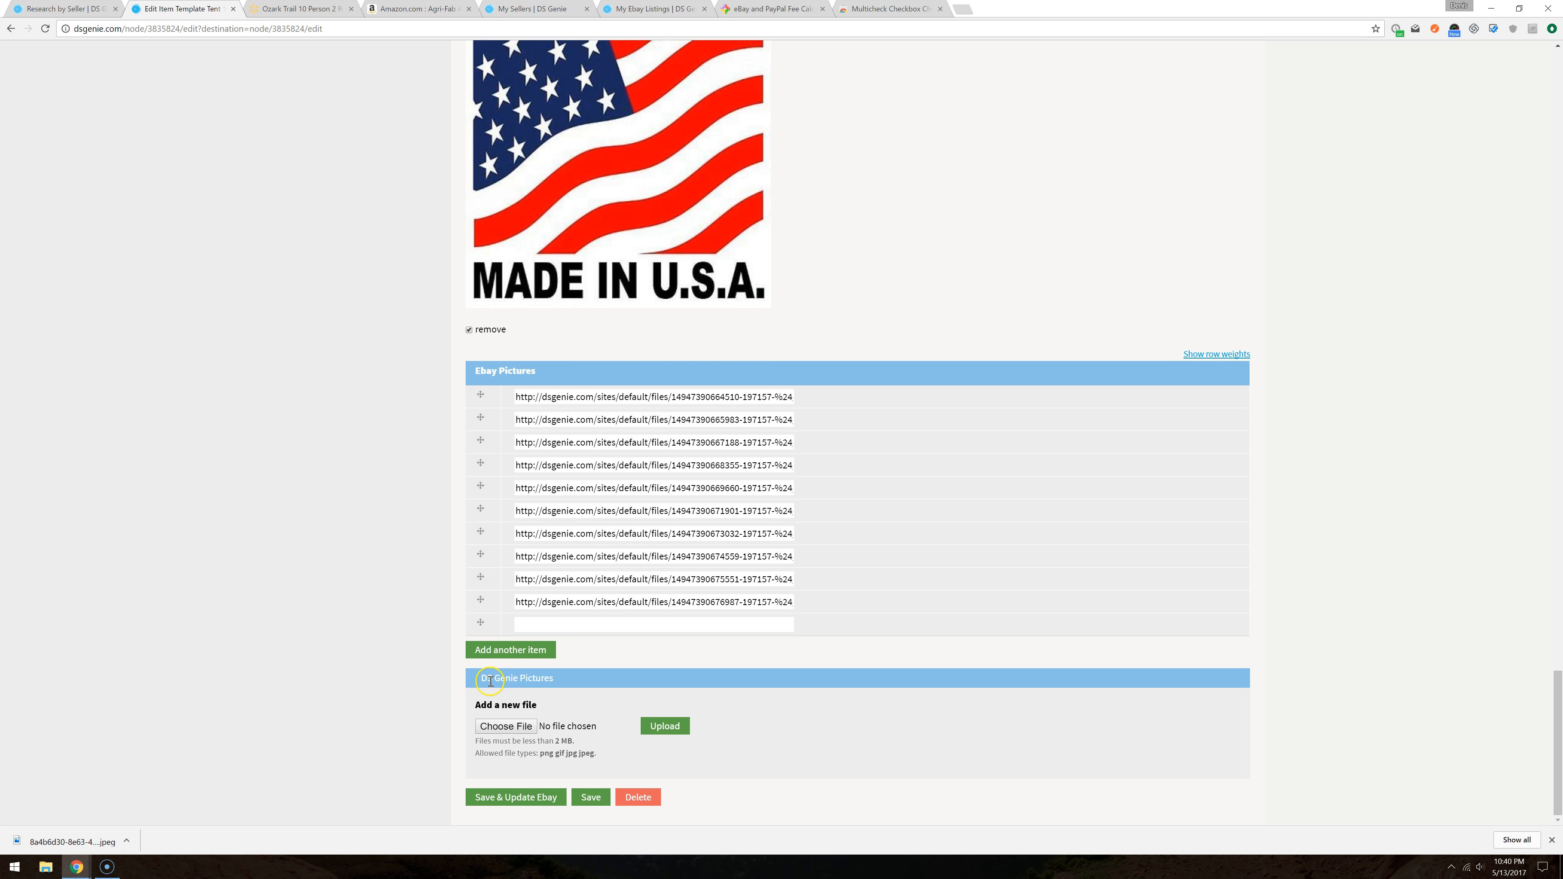
pyautogui.click(502, 726)
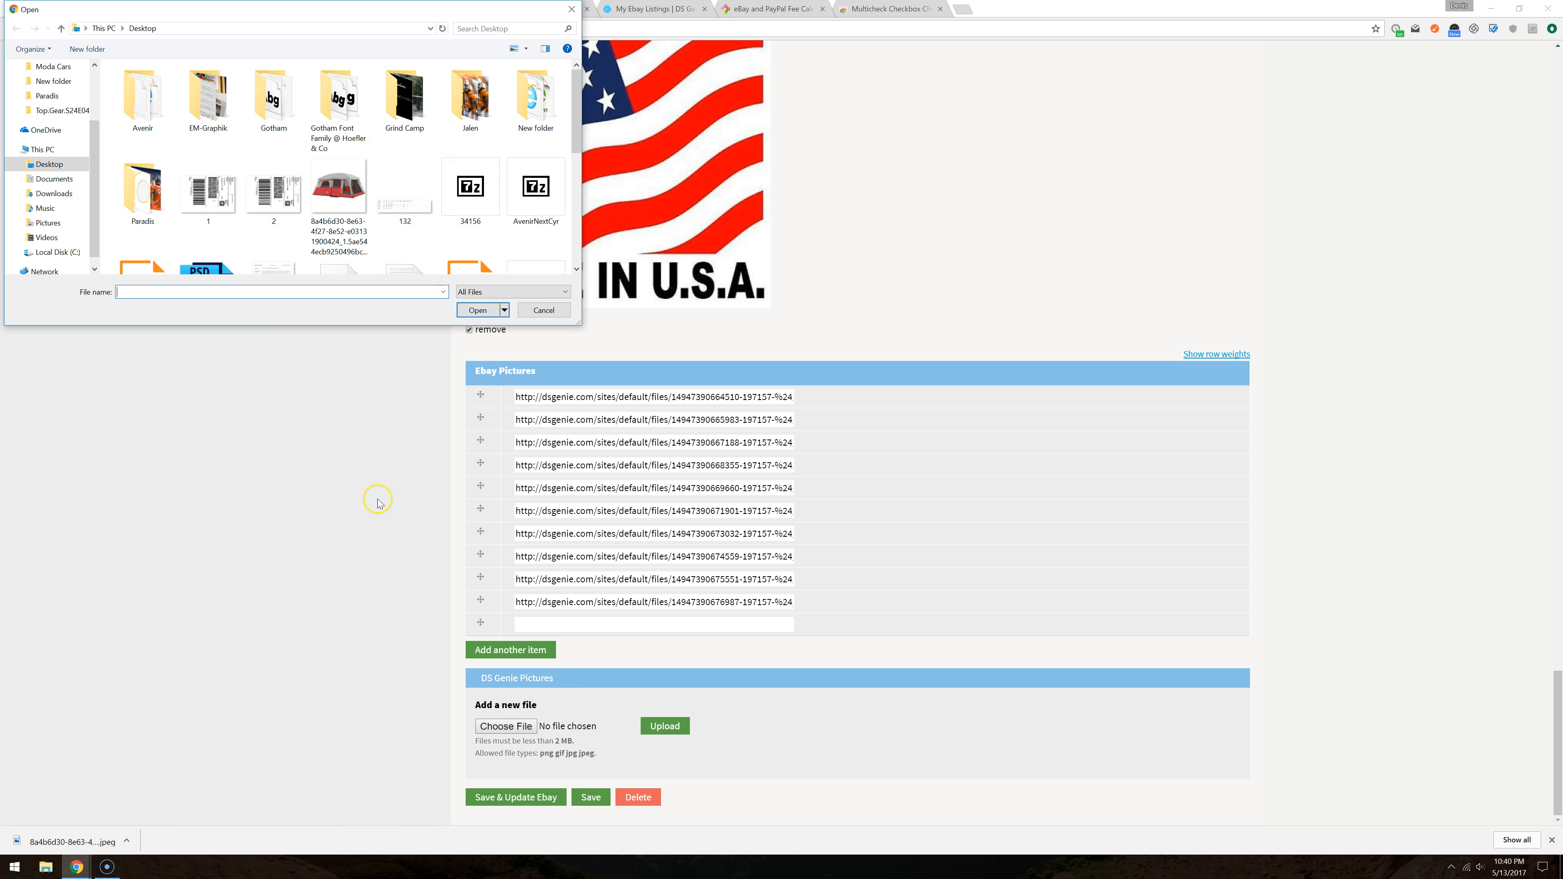
pyautogui.click(323, 209)
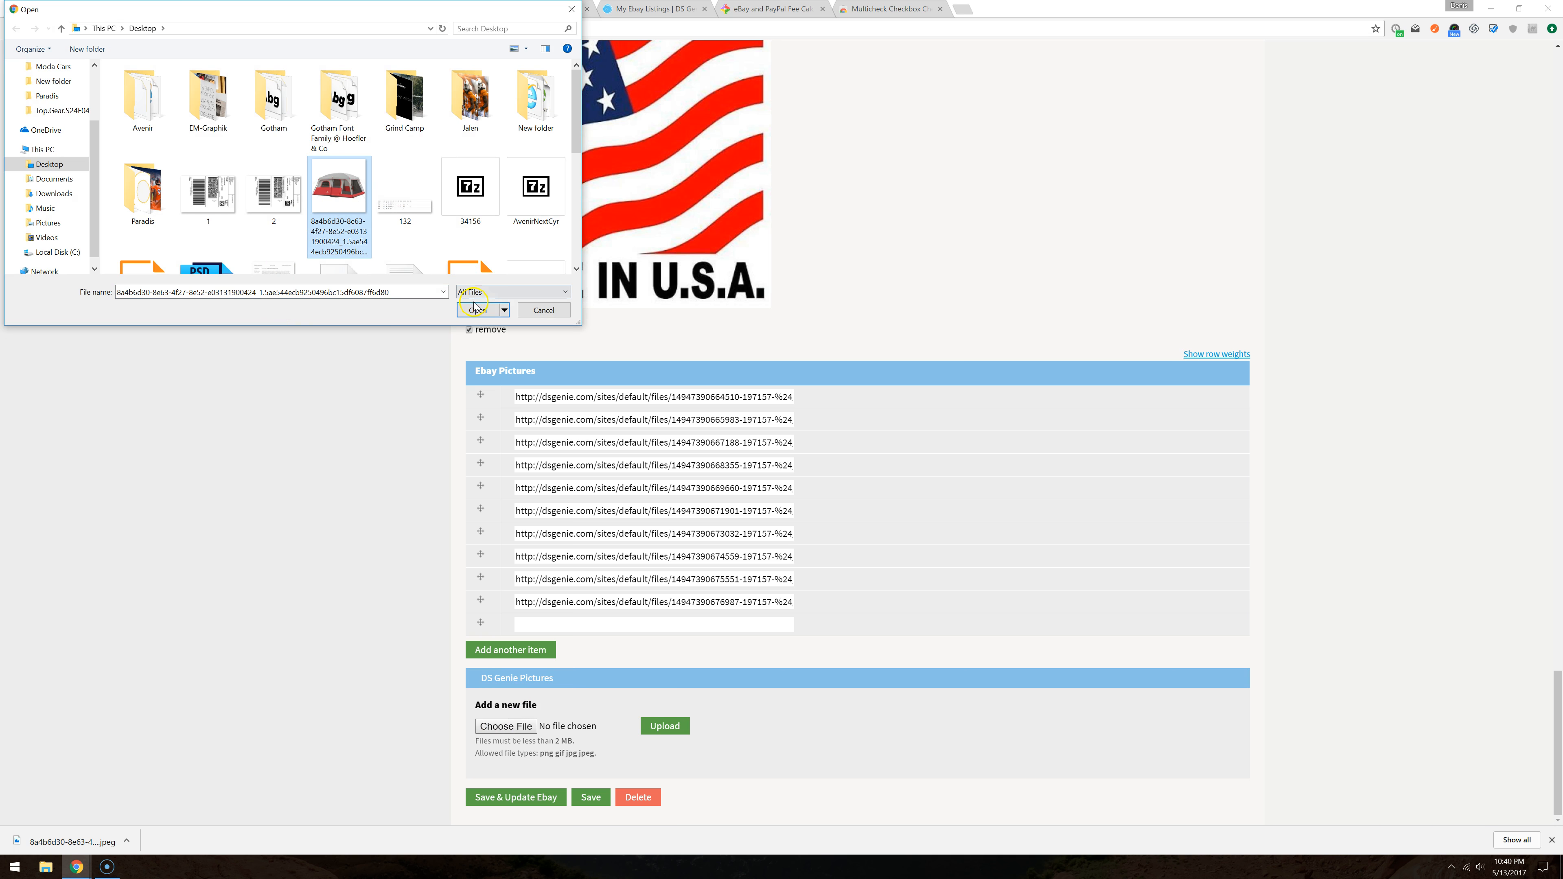
pyautogui.click(476, 308)
pyautogui.click(670, 727)
pyautogui.scroll(-1, 779, 664)
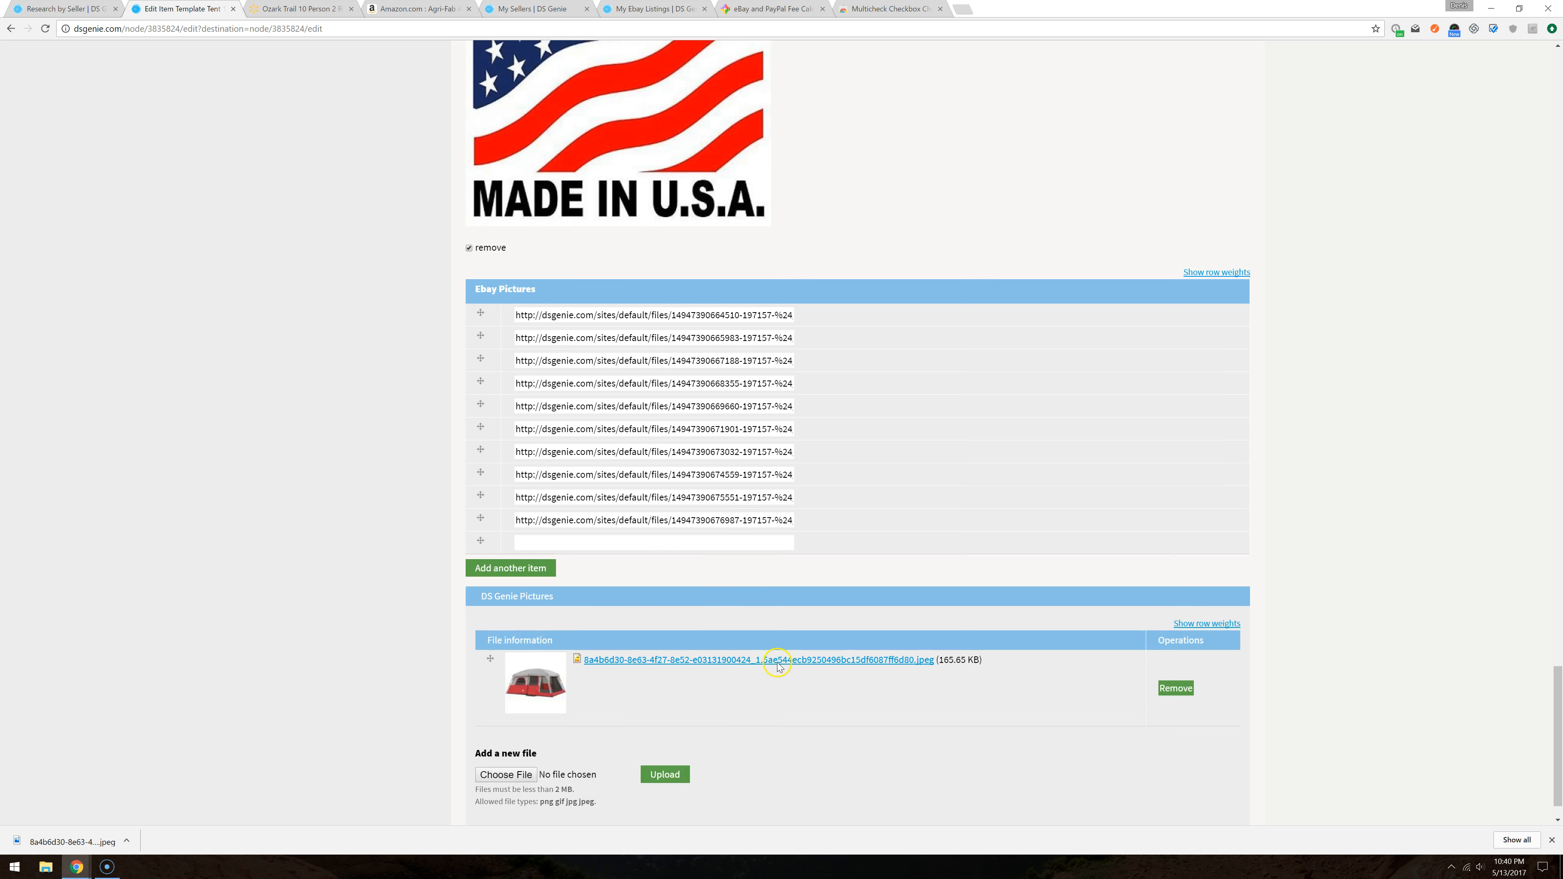
pyautogui.scroll(-1, 779, 667)
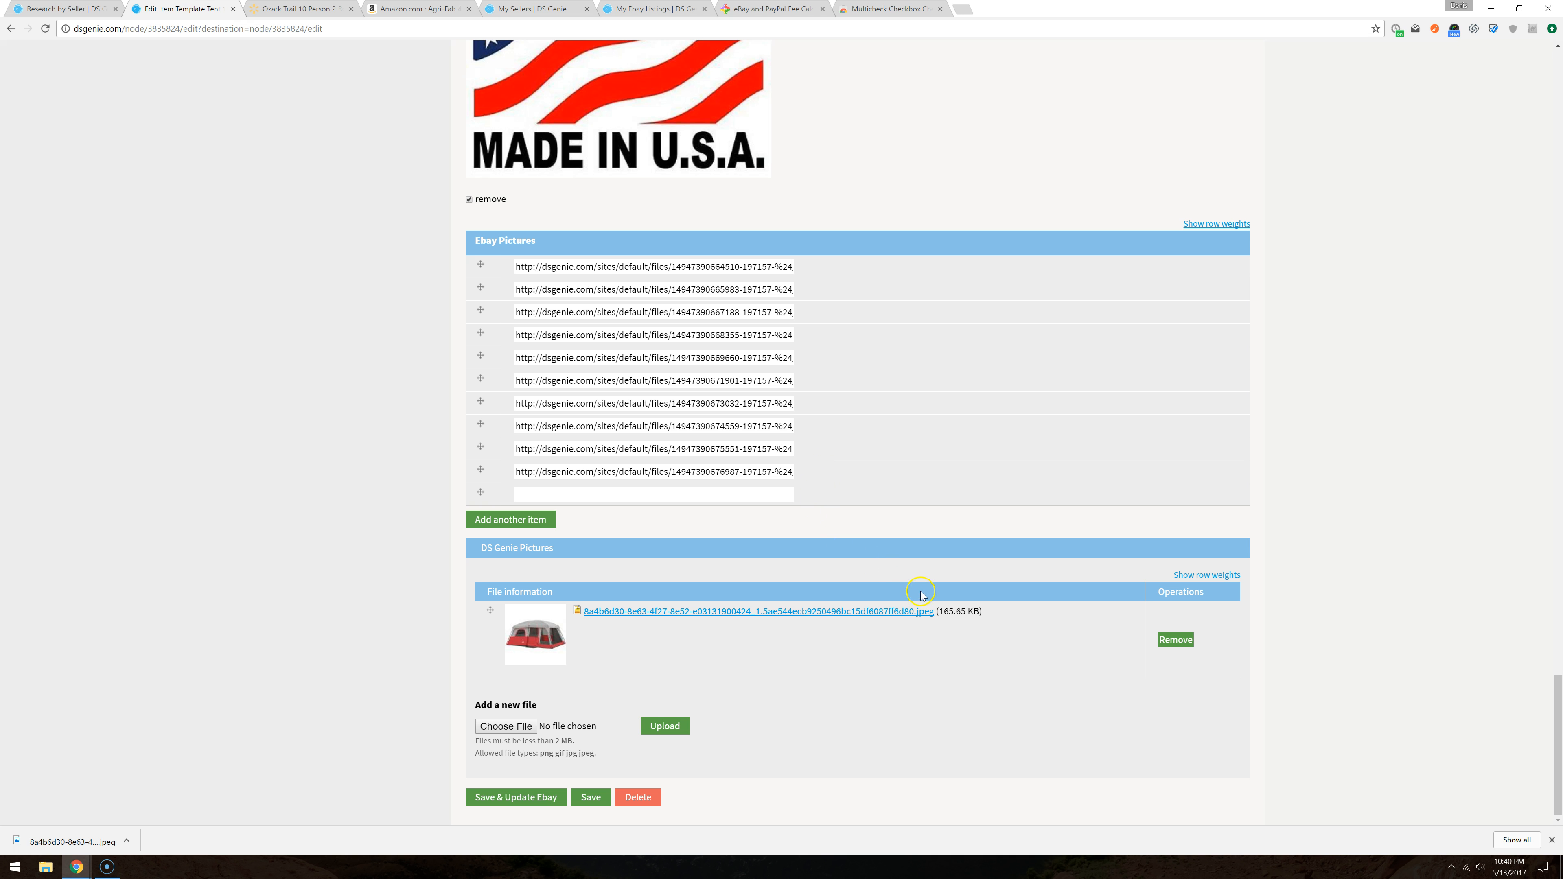
# Step: Remove the uploaded tent image from the DS Genie Pictures and save the item template
pyautogui.click(1177, 642)
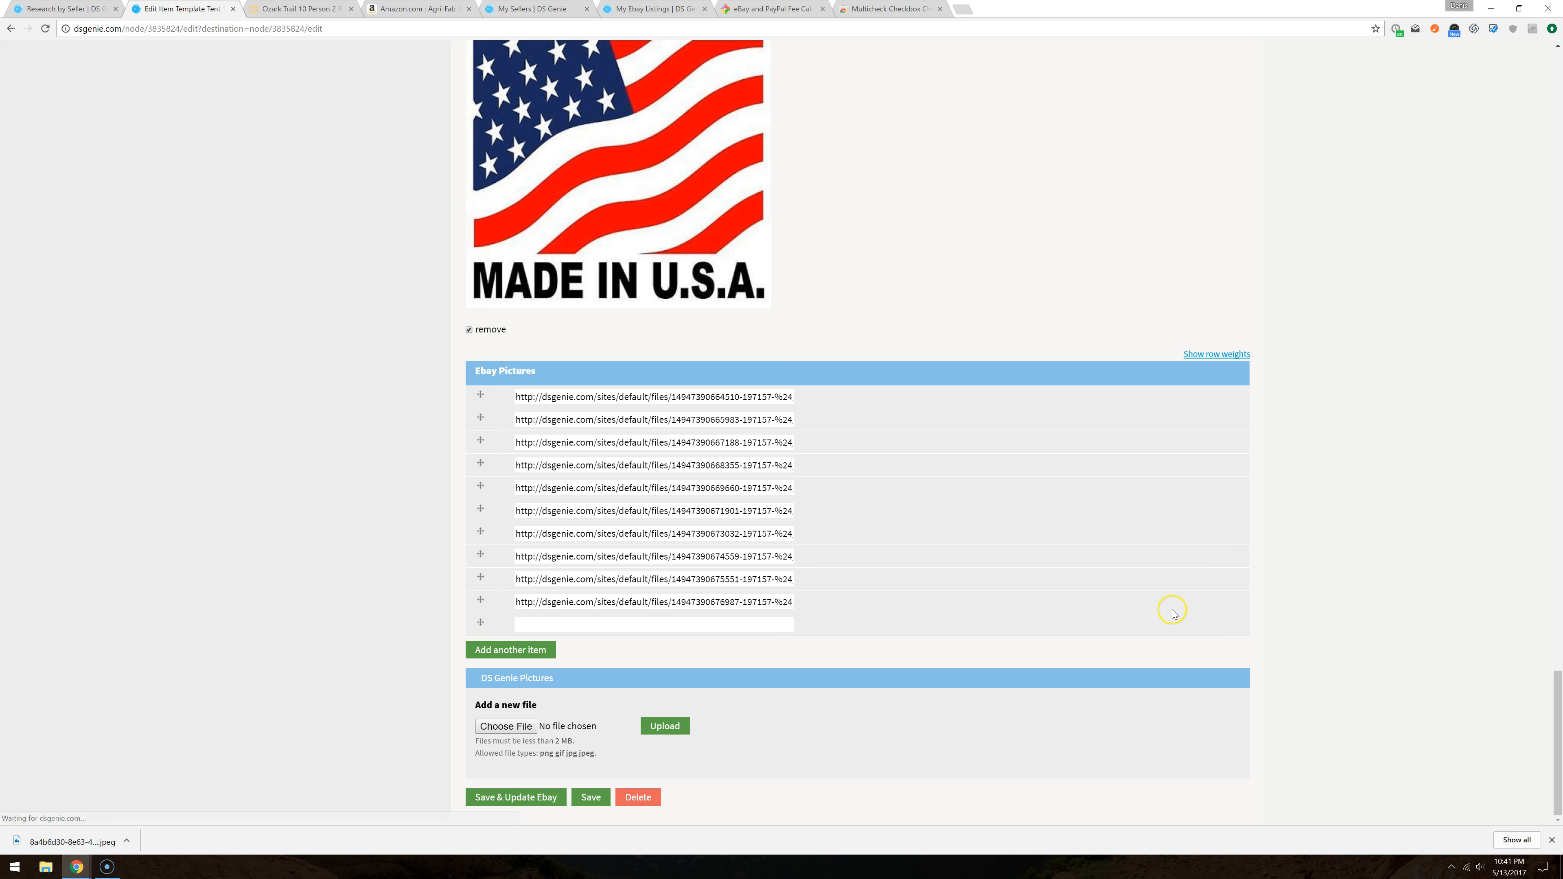
pyautogui.click(592, 798)
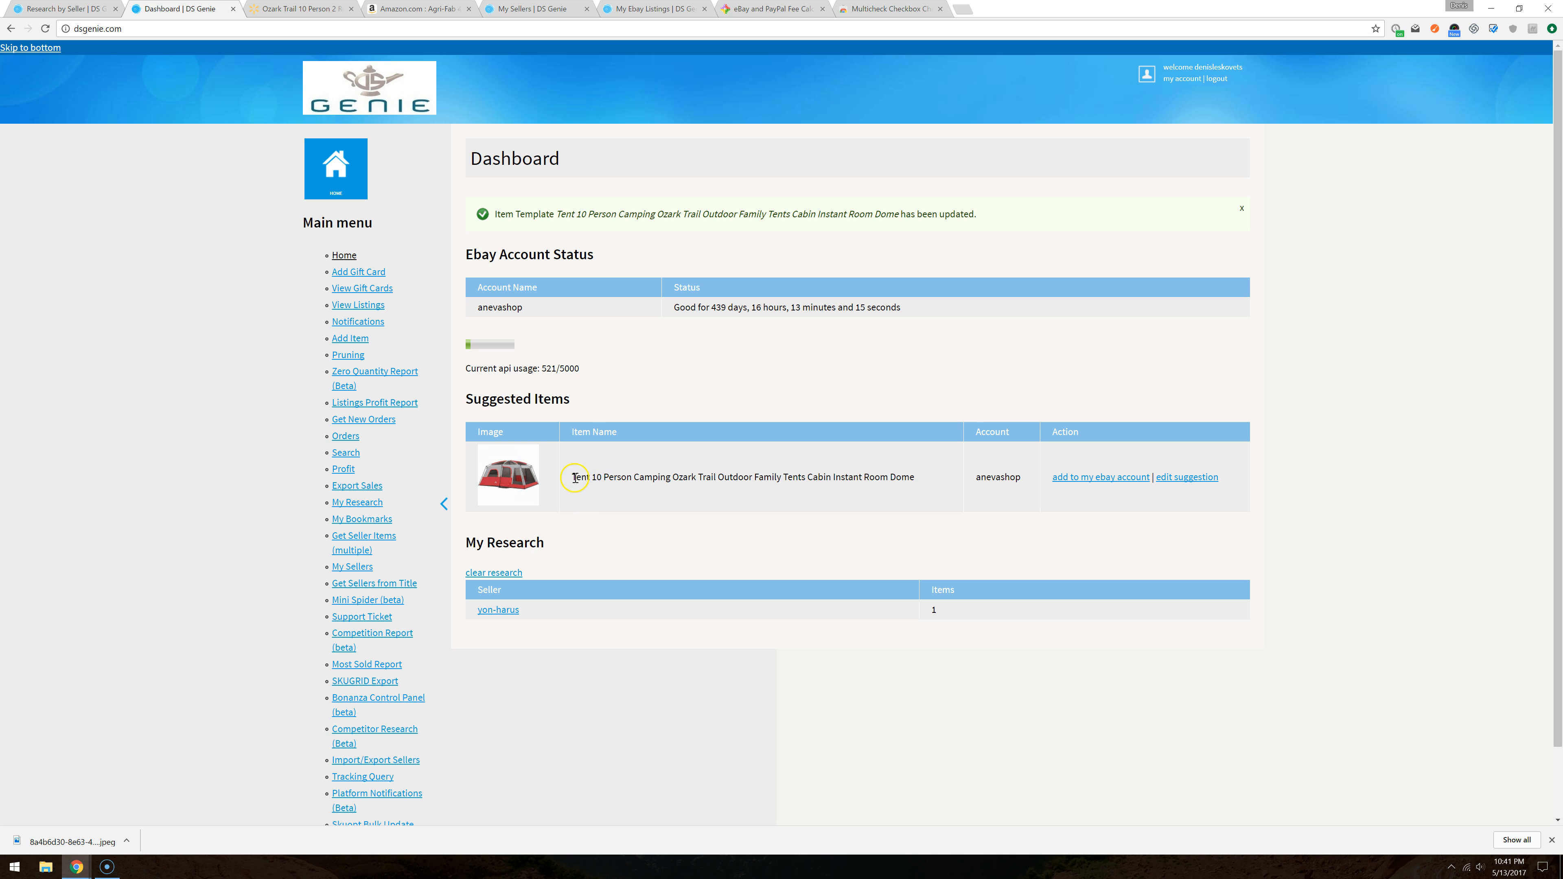
# Step: List the 10-person Ozark Trail tent from the dashboard's suggested items on the linked eBay account
pyautogui.moveTo(571, 481); pyautogui.dragTo(877, 513)
pyautogui.click(769, 474)
pyautogui.moveTo(467, 399); pyautogui.dragTo(628, 408)
pyautogui.click(631, 407)
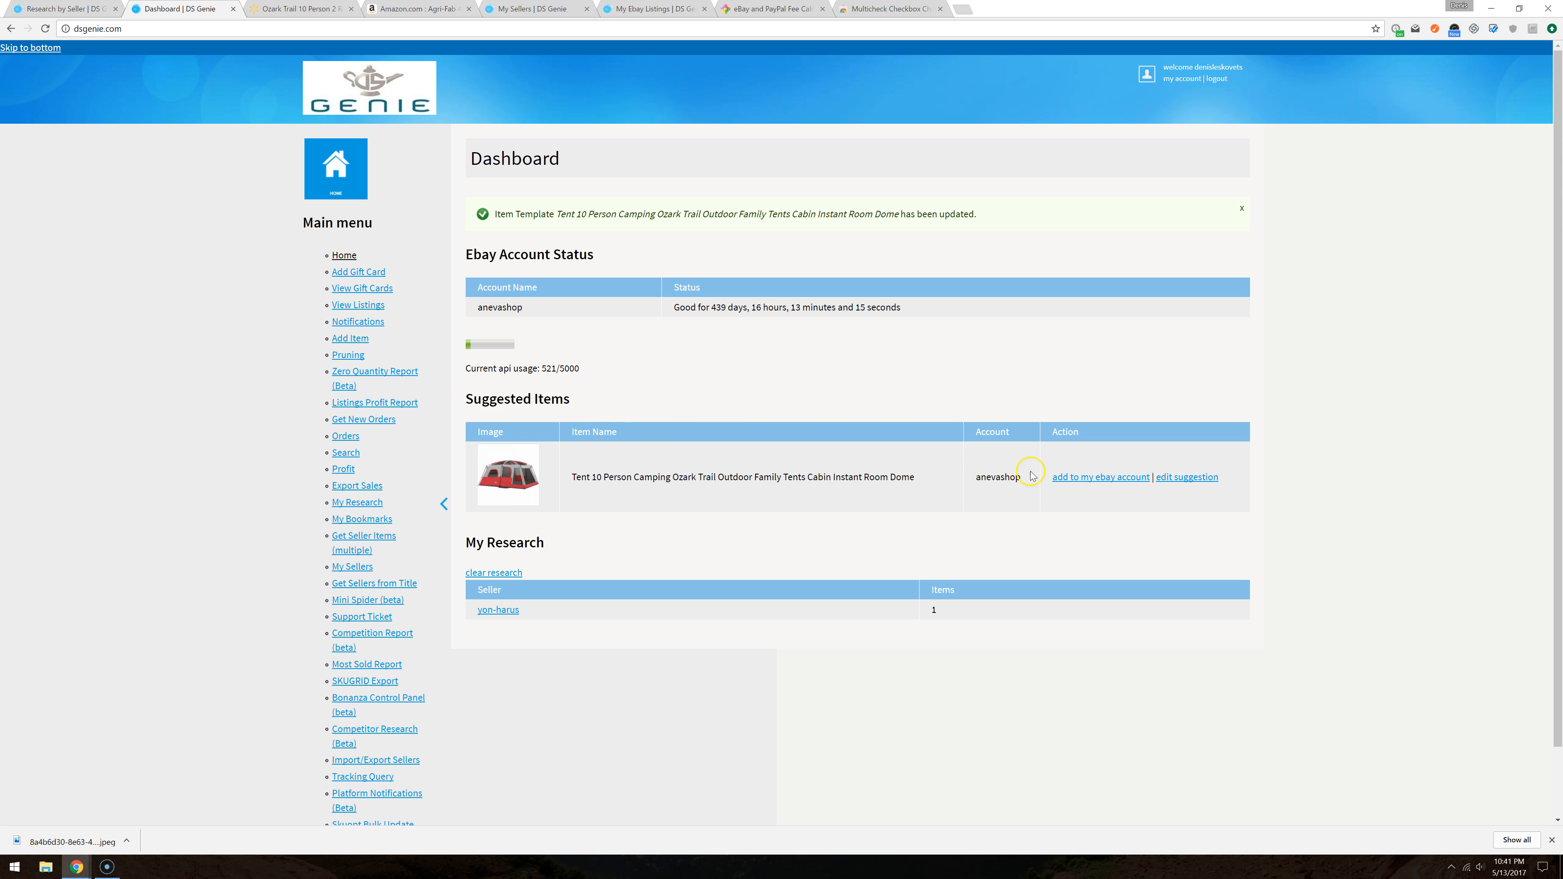
pyautogui.click(1111, 481)
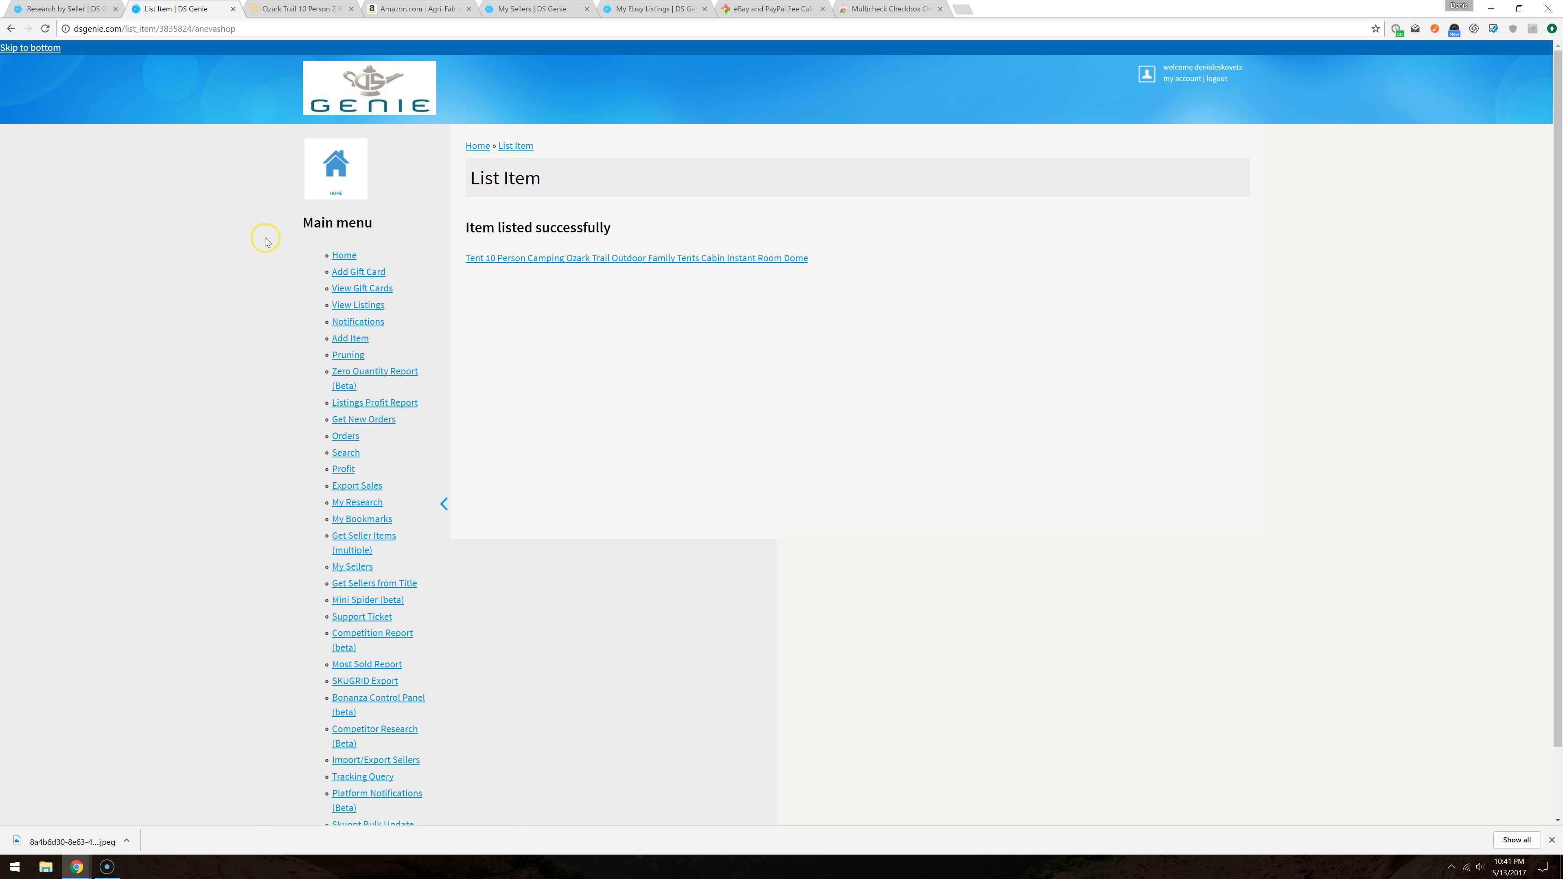
# Step: Return to the dashboard and check the suggested items and the current API usage
pyautogui.click(342, 255)
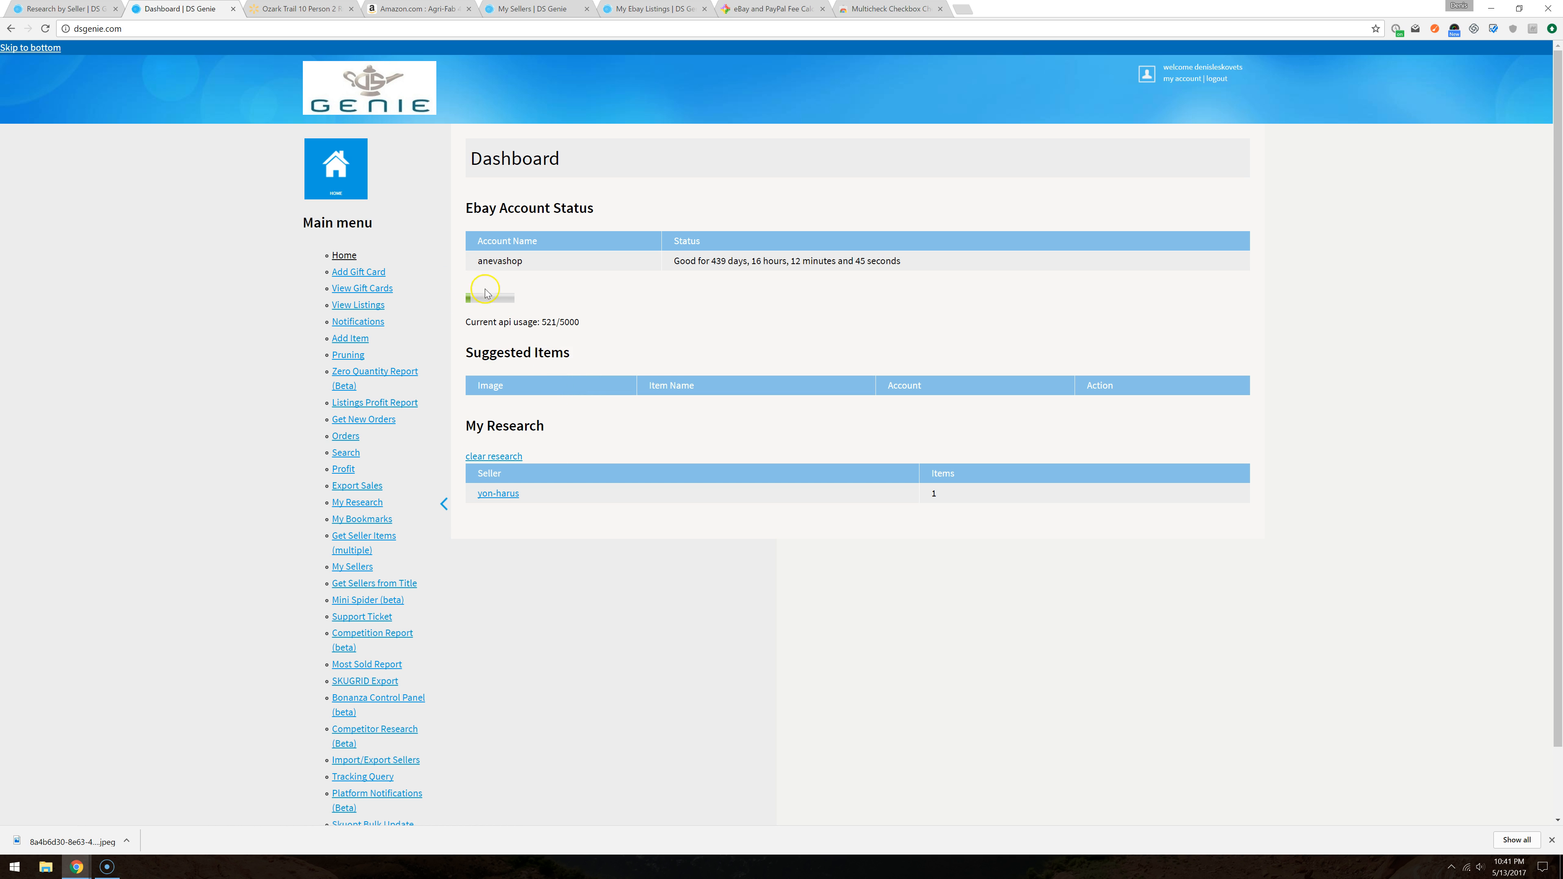
pyautogui.moveTo(540, 321); pyautogui.dragTo(558, 320)
pyautogui.click(556, 321)
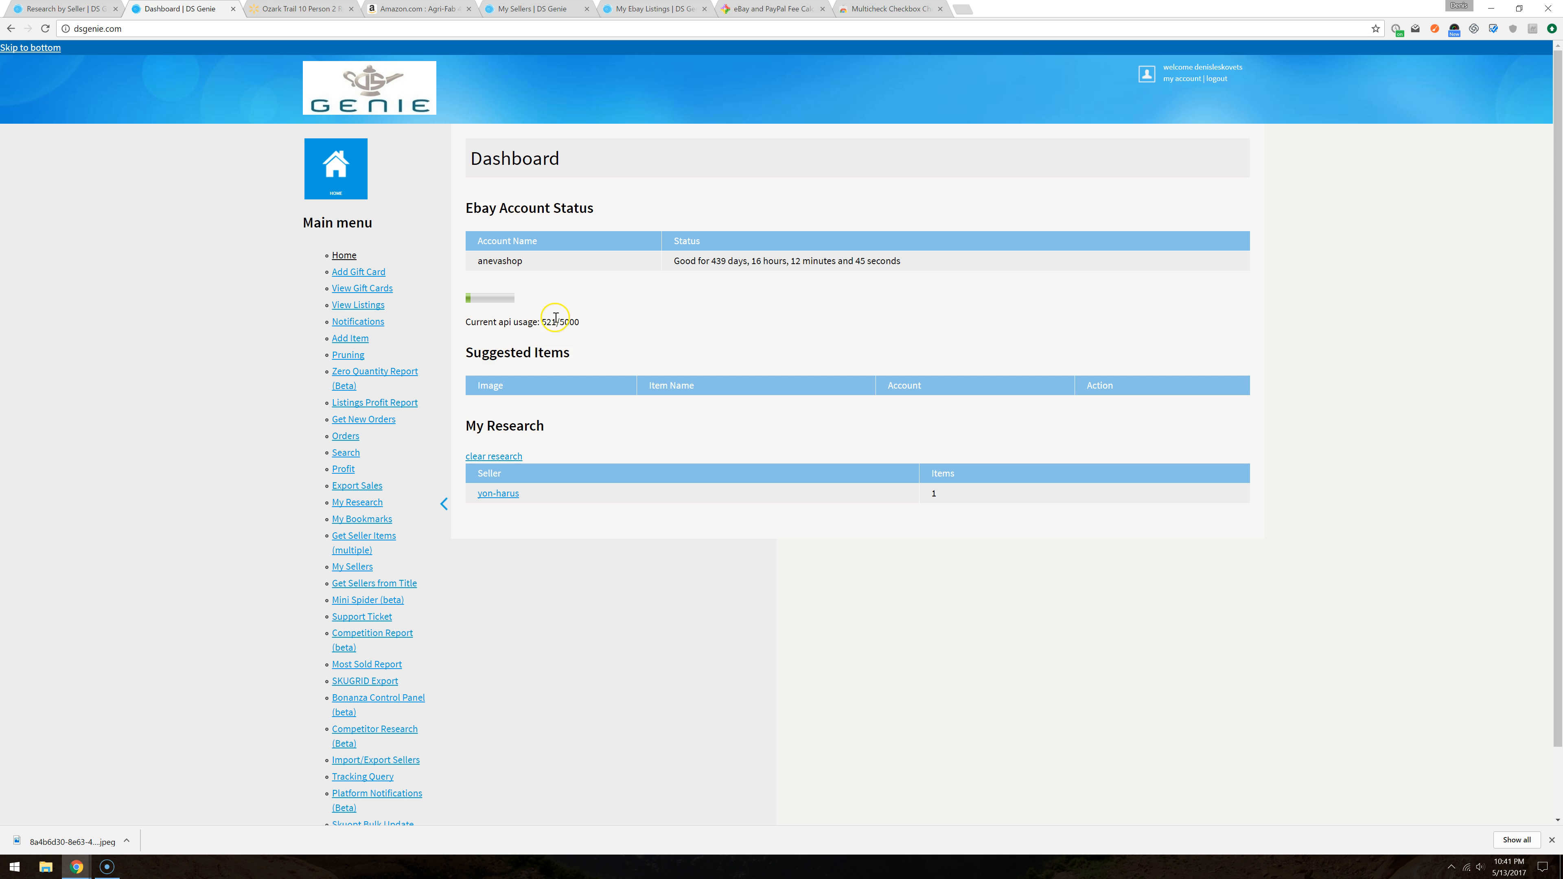